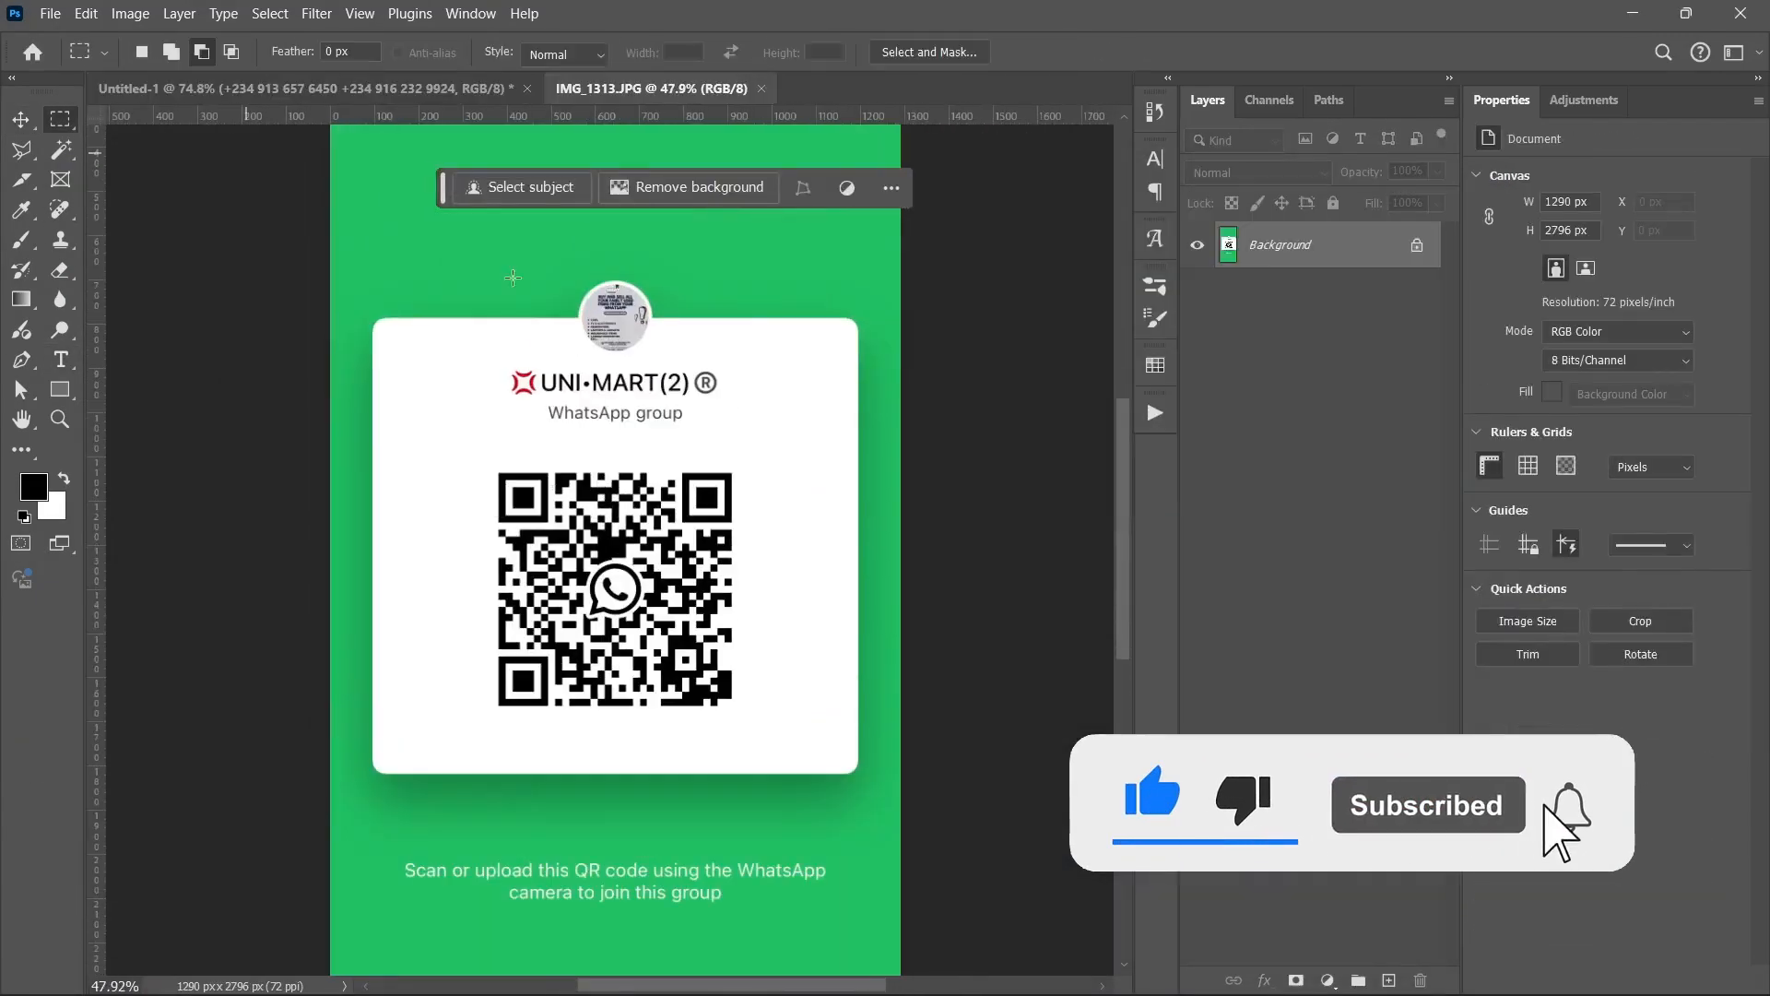
# - Group the QR code image, its scan caption and the rectangle behind the caption, and name the group QR CODE
pyautogui.moveTo(594, 686); pyautogui.dragTo(594, 693)
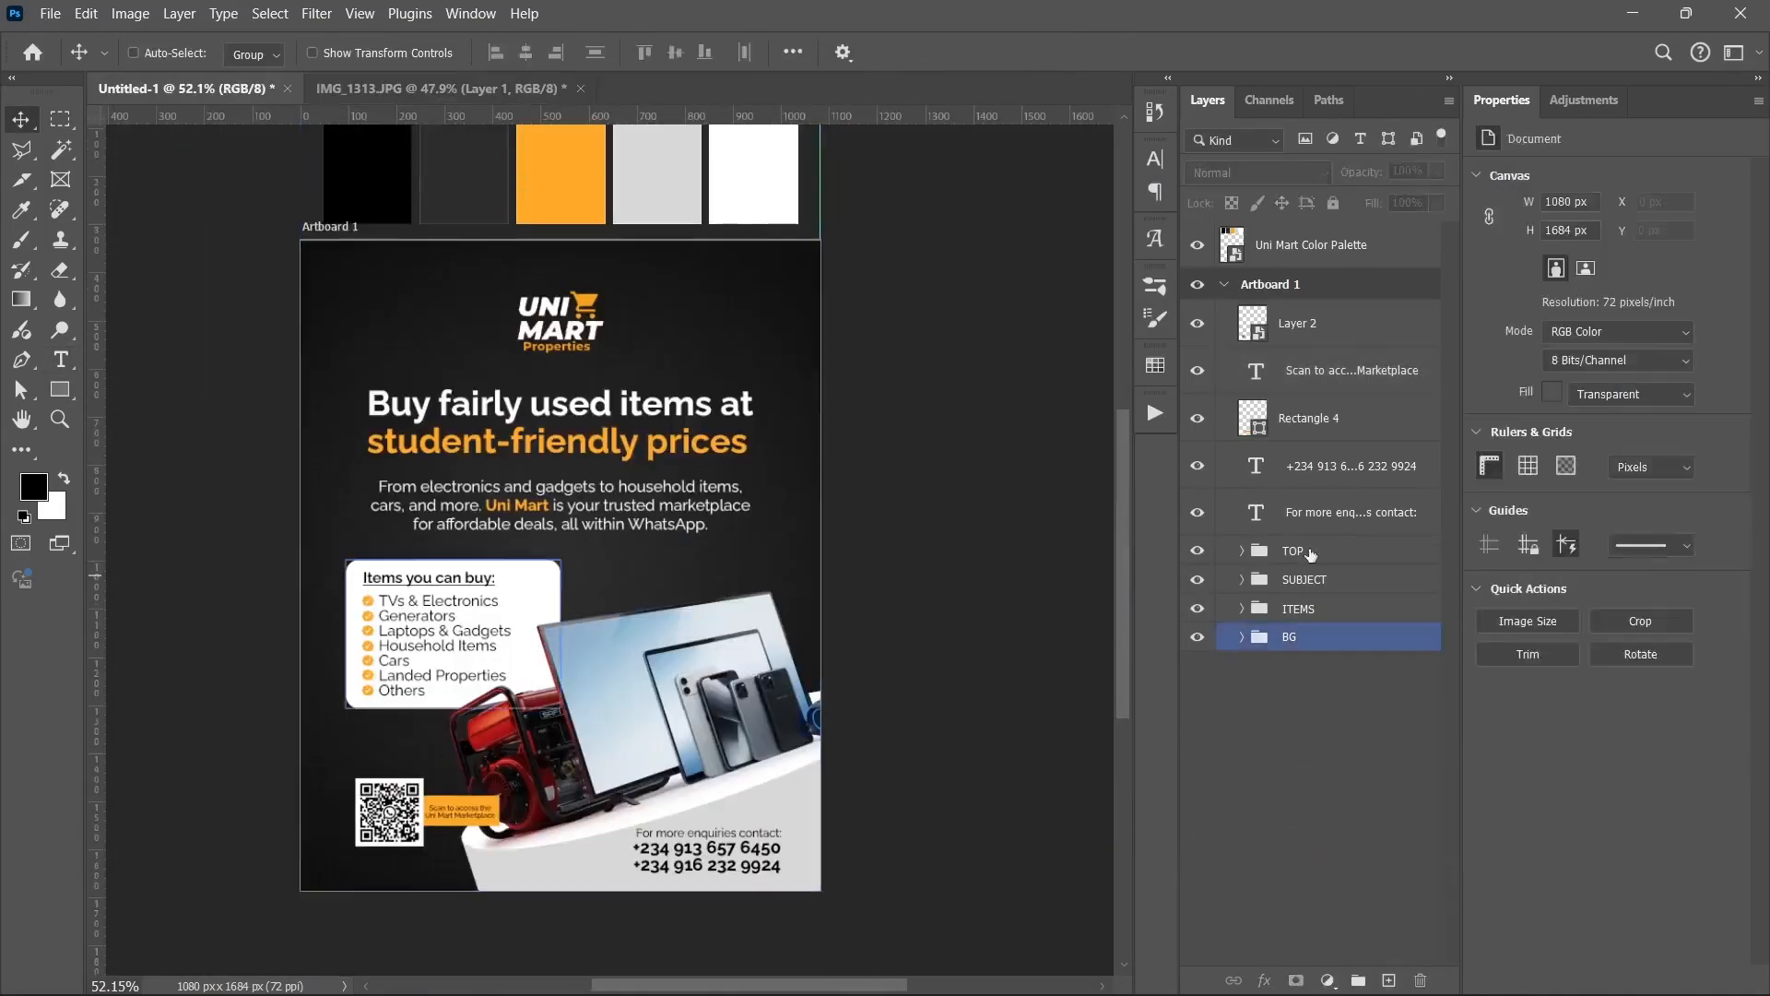
pyautogui.click(1425, 381)
pyautogui.hotkey('ctrl', 'g')
pyautogui.doubleClick(1307, 314)
pyautogui.write('QR CODE')
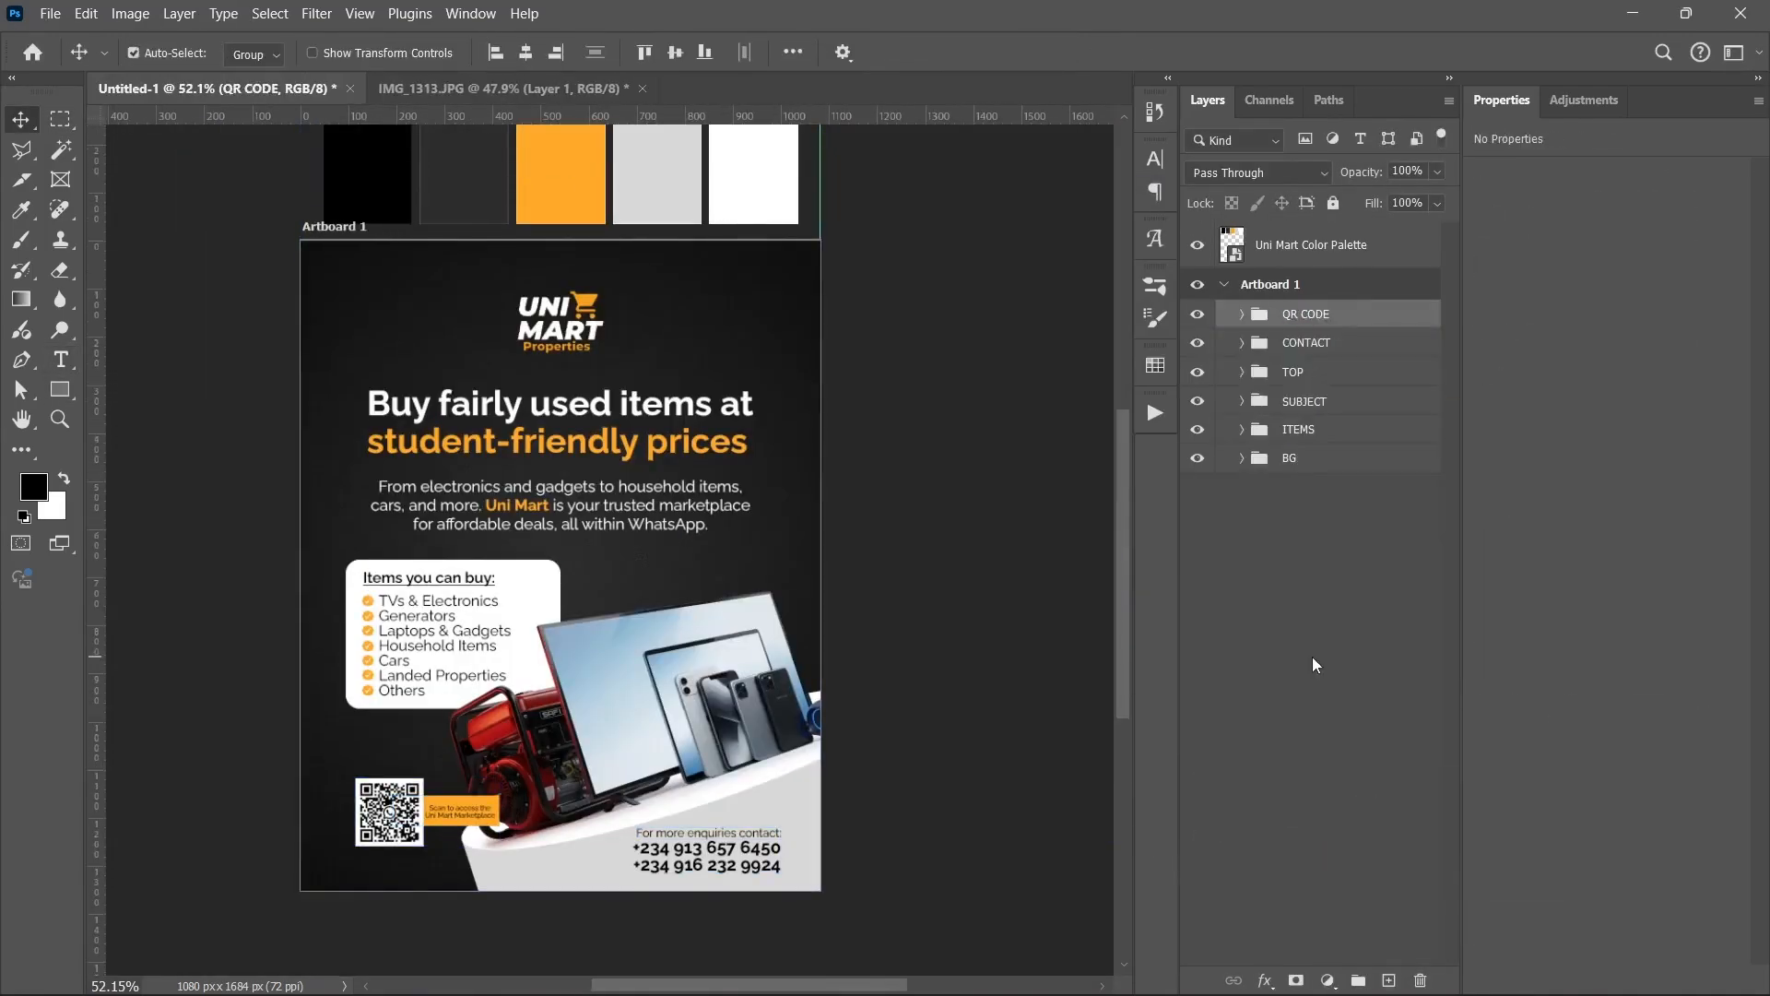
pyautogui.hotkey('ctrl', 'shift', 'a')
pyautogui.click(1345, 335)
pyautogui.moveTo(1429, 424); pyautogui.dragTo(1444, 479)
pyautogui.click(1352, 667)
pyautogui.press('Return')
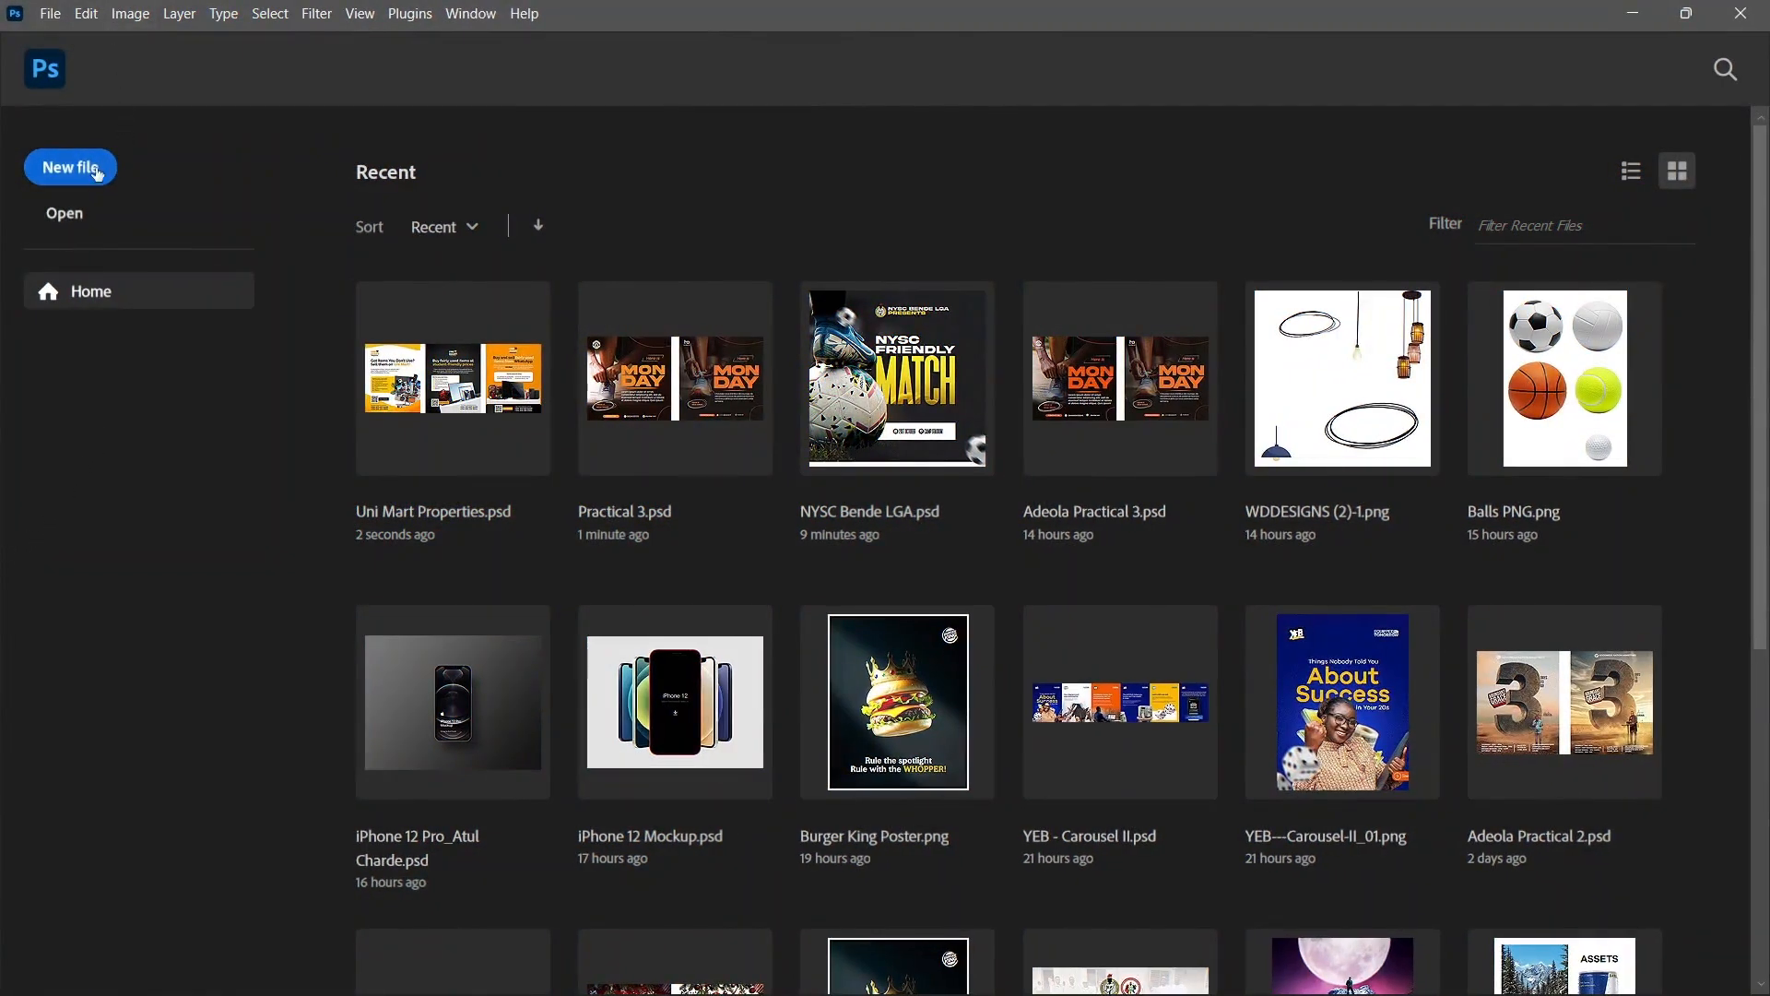
# - Start a new document 1080 px wide, set its height to 1350 px and turn off artboards
pyautogui.hotkey('ctrl', 'n')
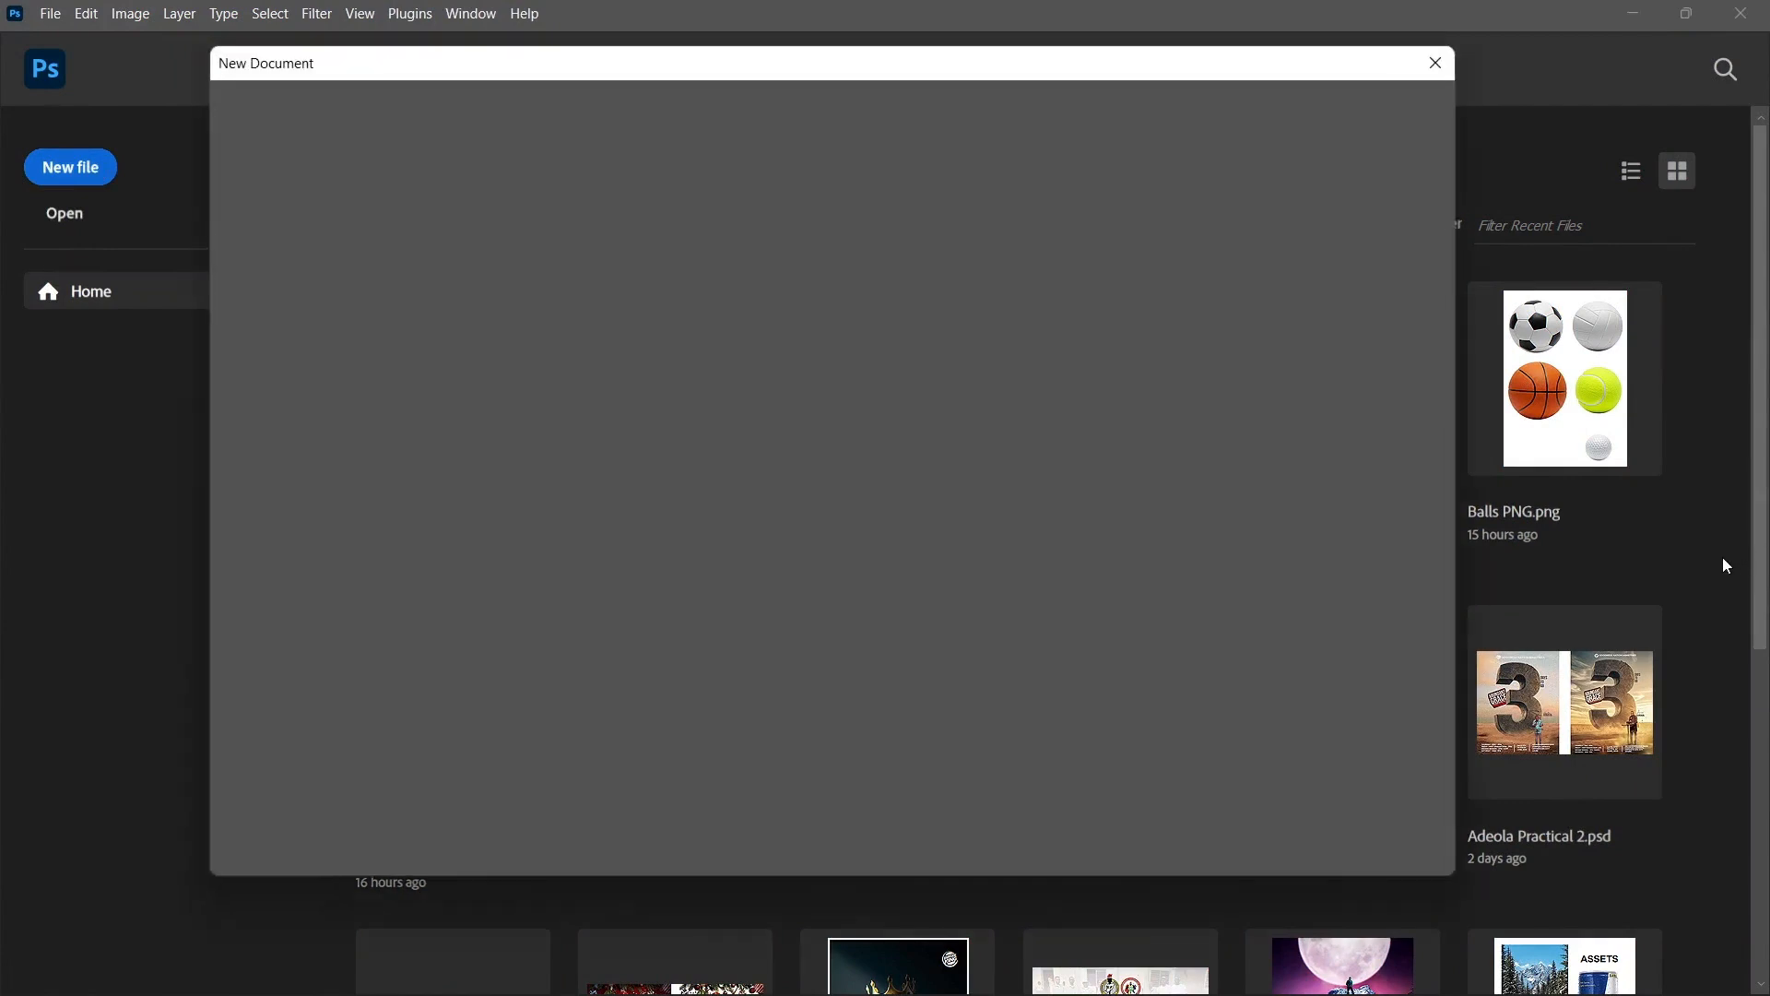
pyautogui.moveTo(917, 78); pyautogui.dragTo(972, 144)
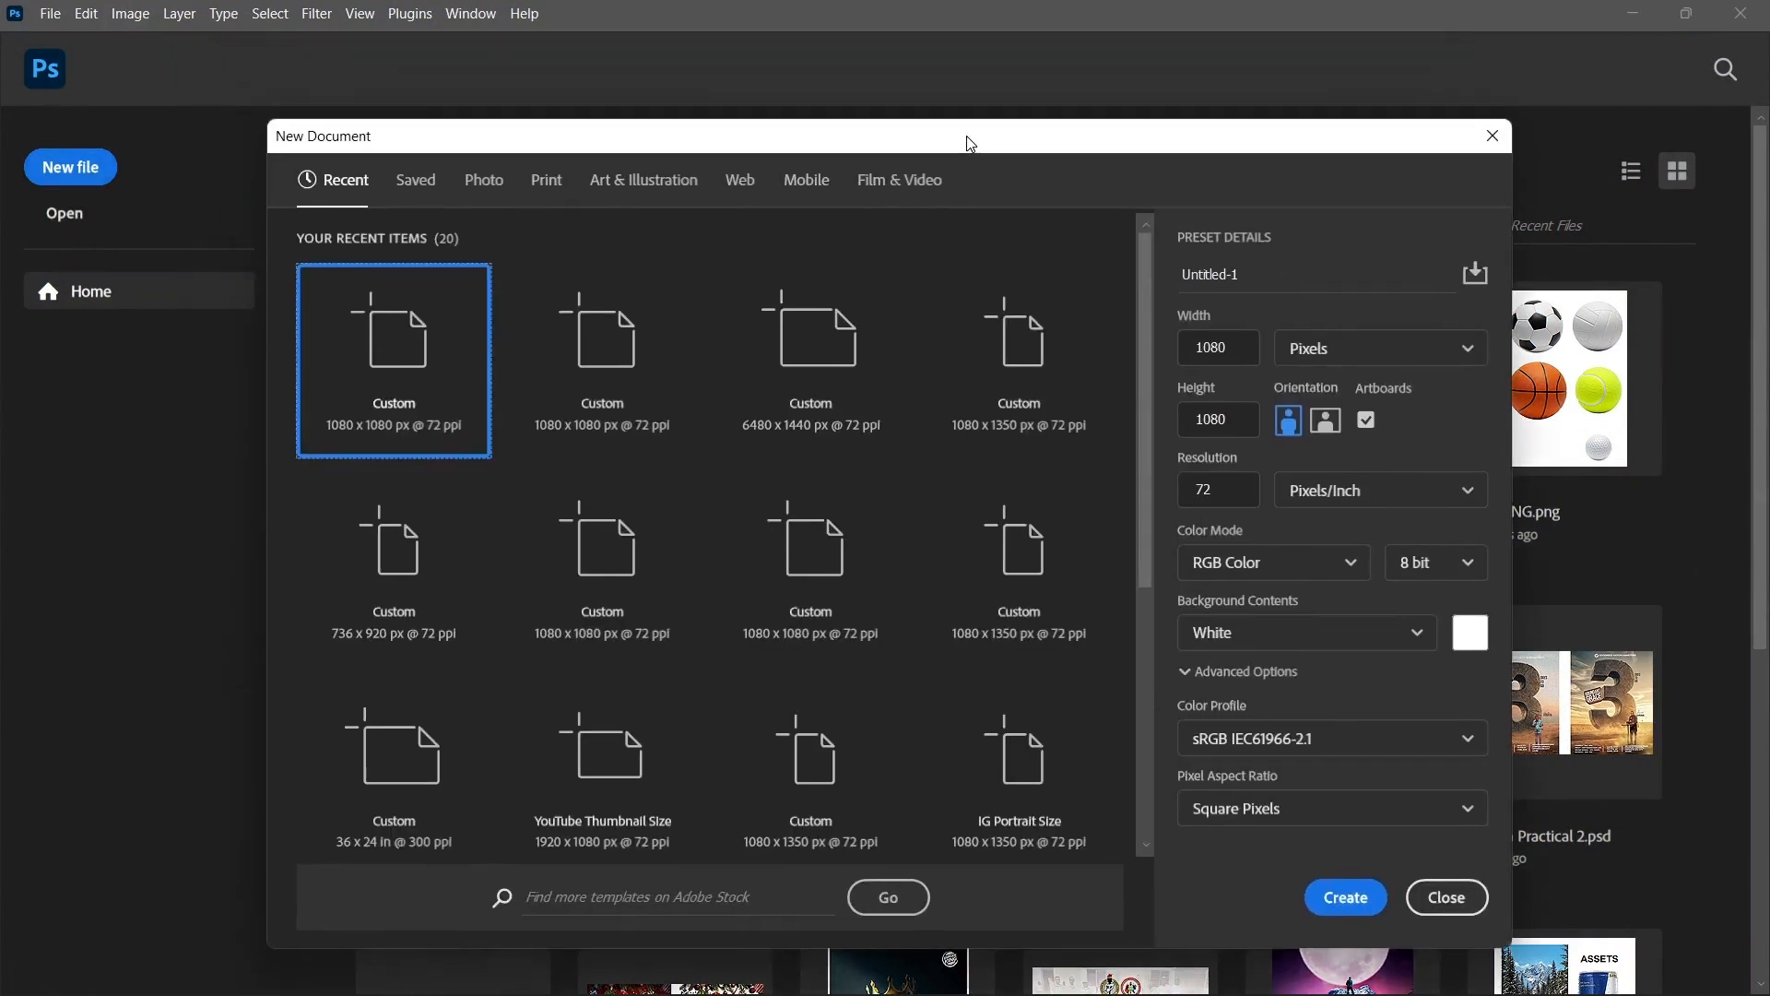
pyautogui.click(1219, 422)
pyautogui.doubleClick(1219, 422)
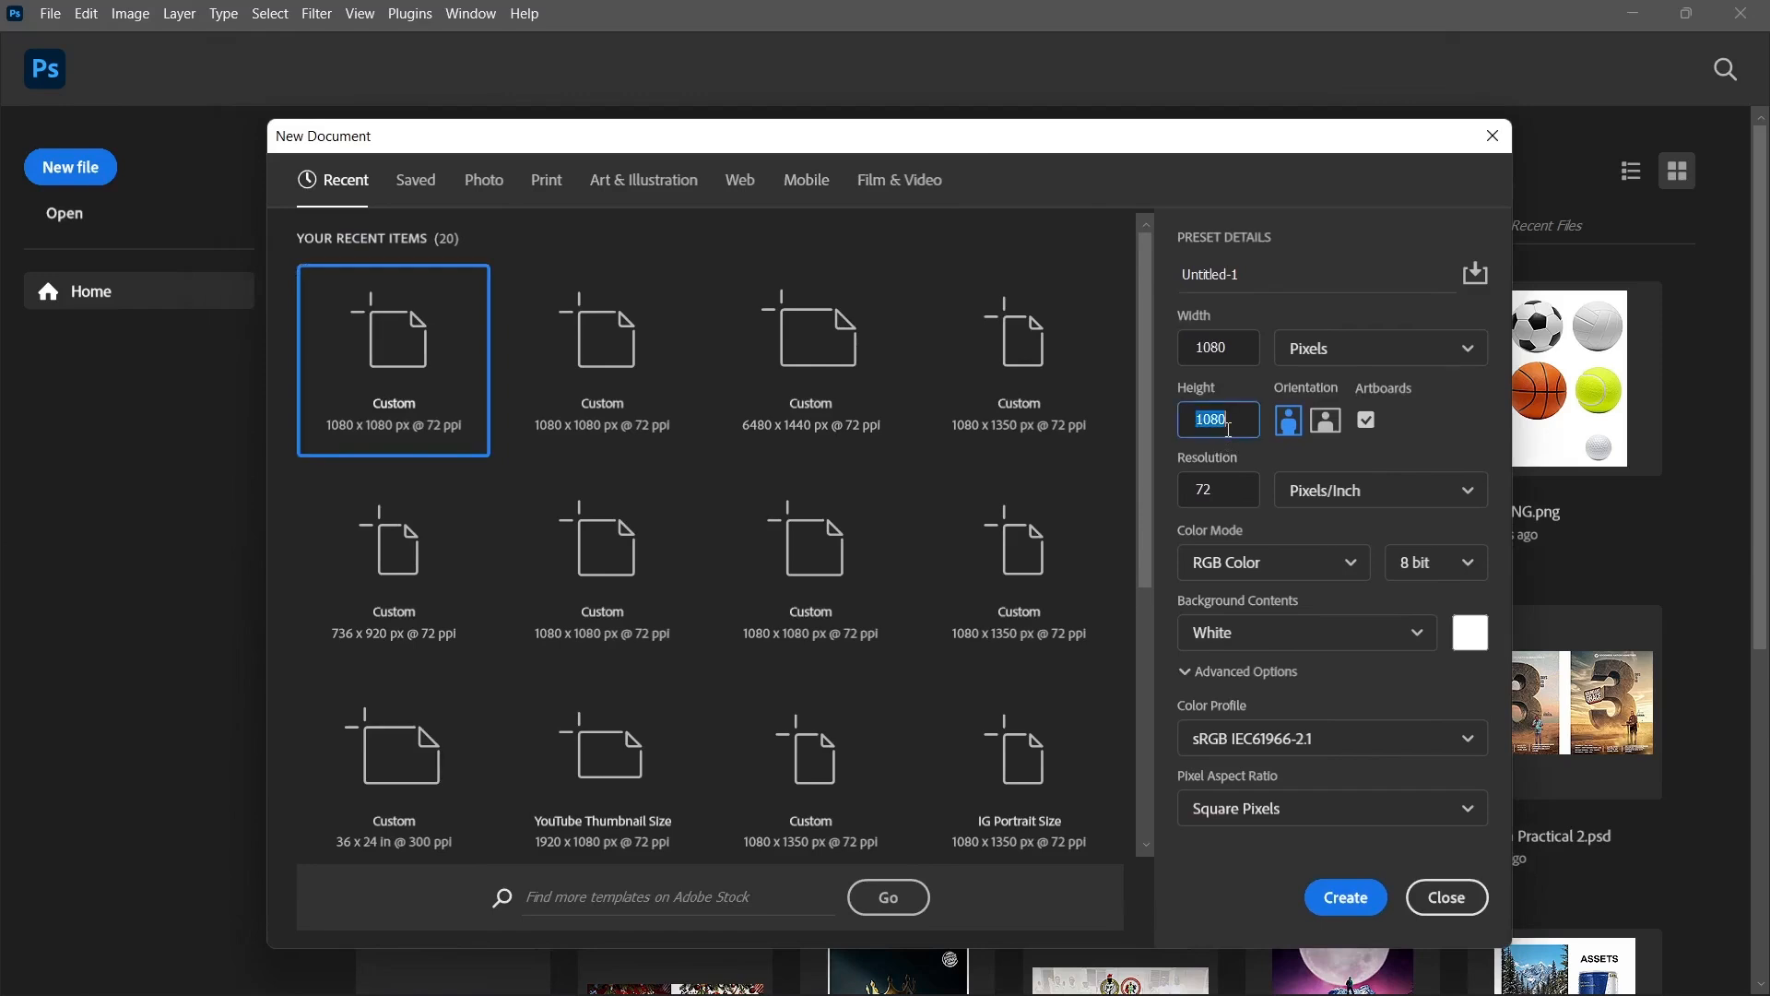
pyautogui.write('1')
pyautogui.click(1370, 420)
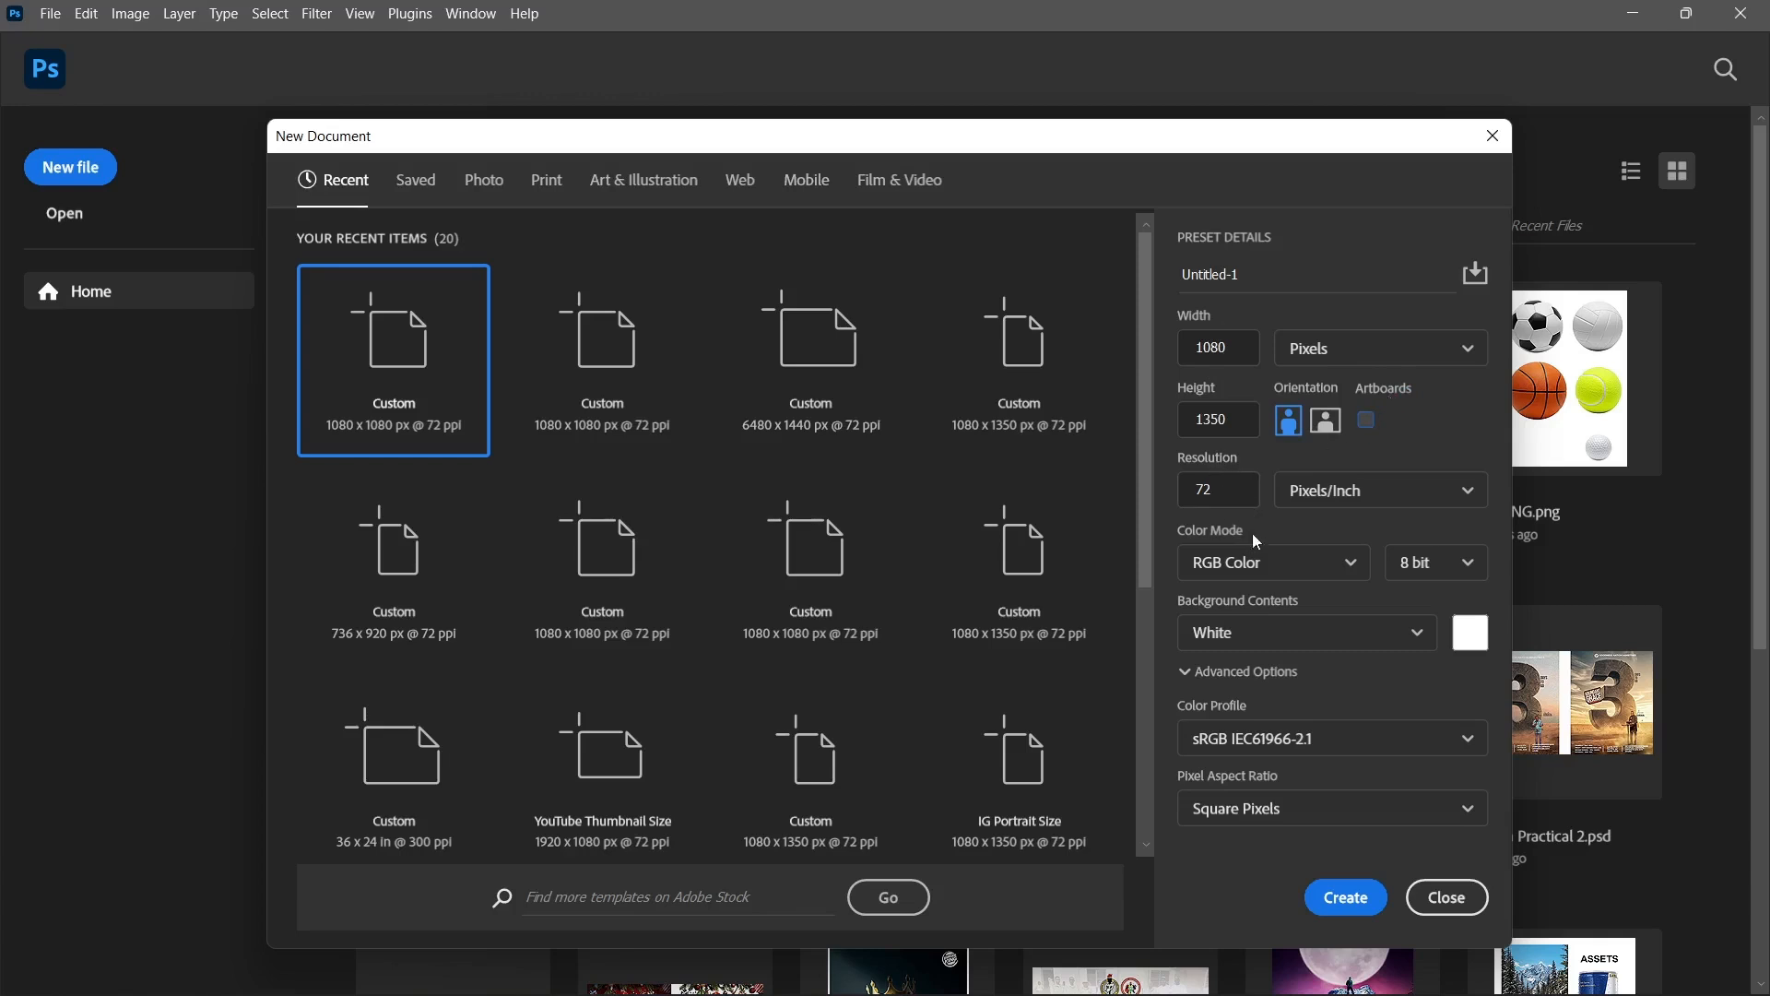
# - Set the background contents to Transparent and create the 1080 × 1350 px document
pyautogui.click(1266, 651)
pyautogui.click(1274, 781)
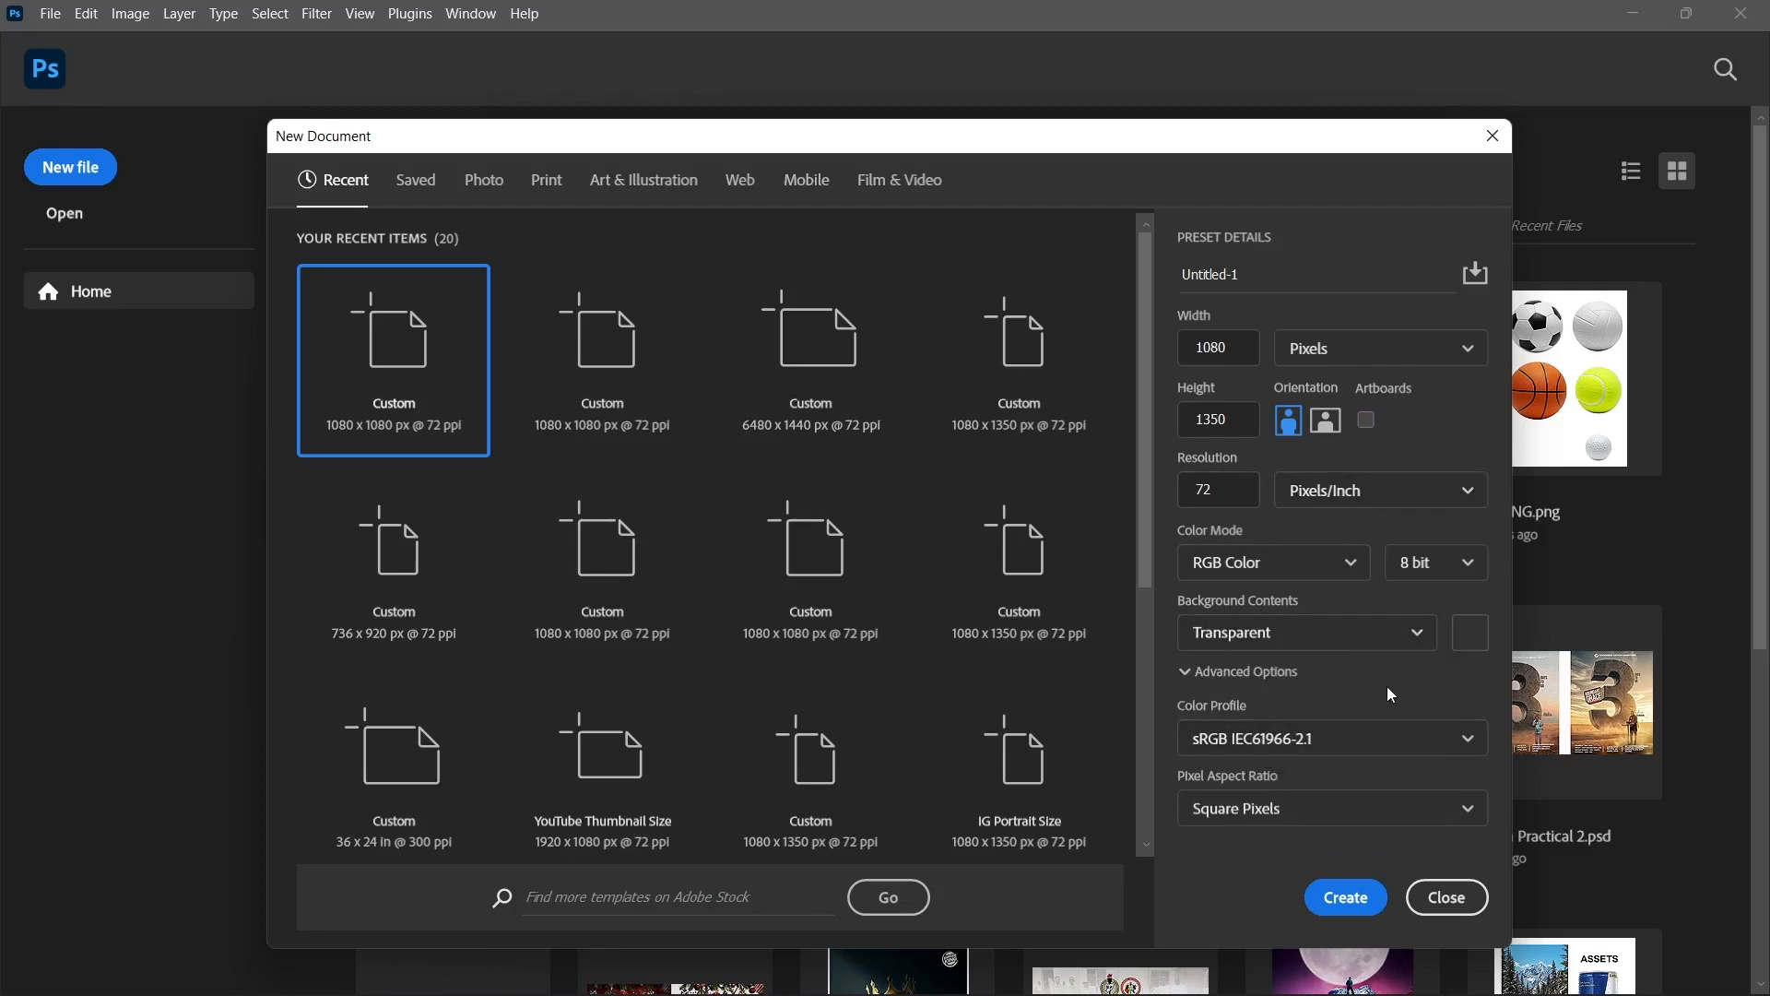
pyautogui.click(1366, 907)
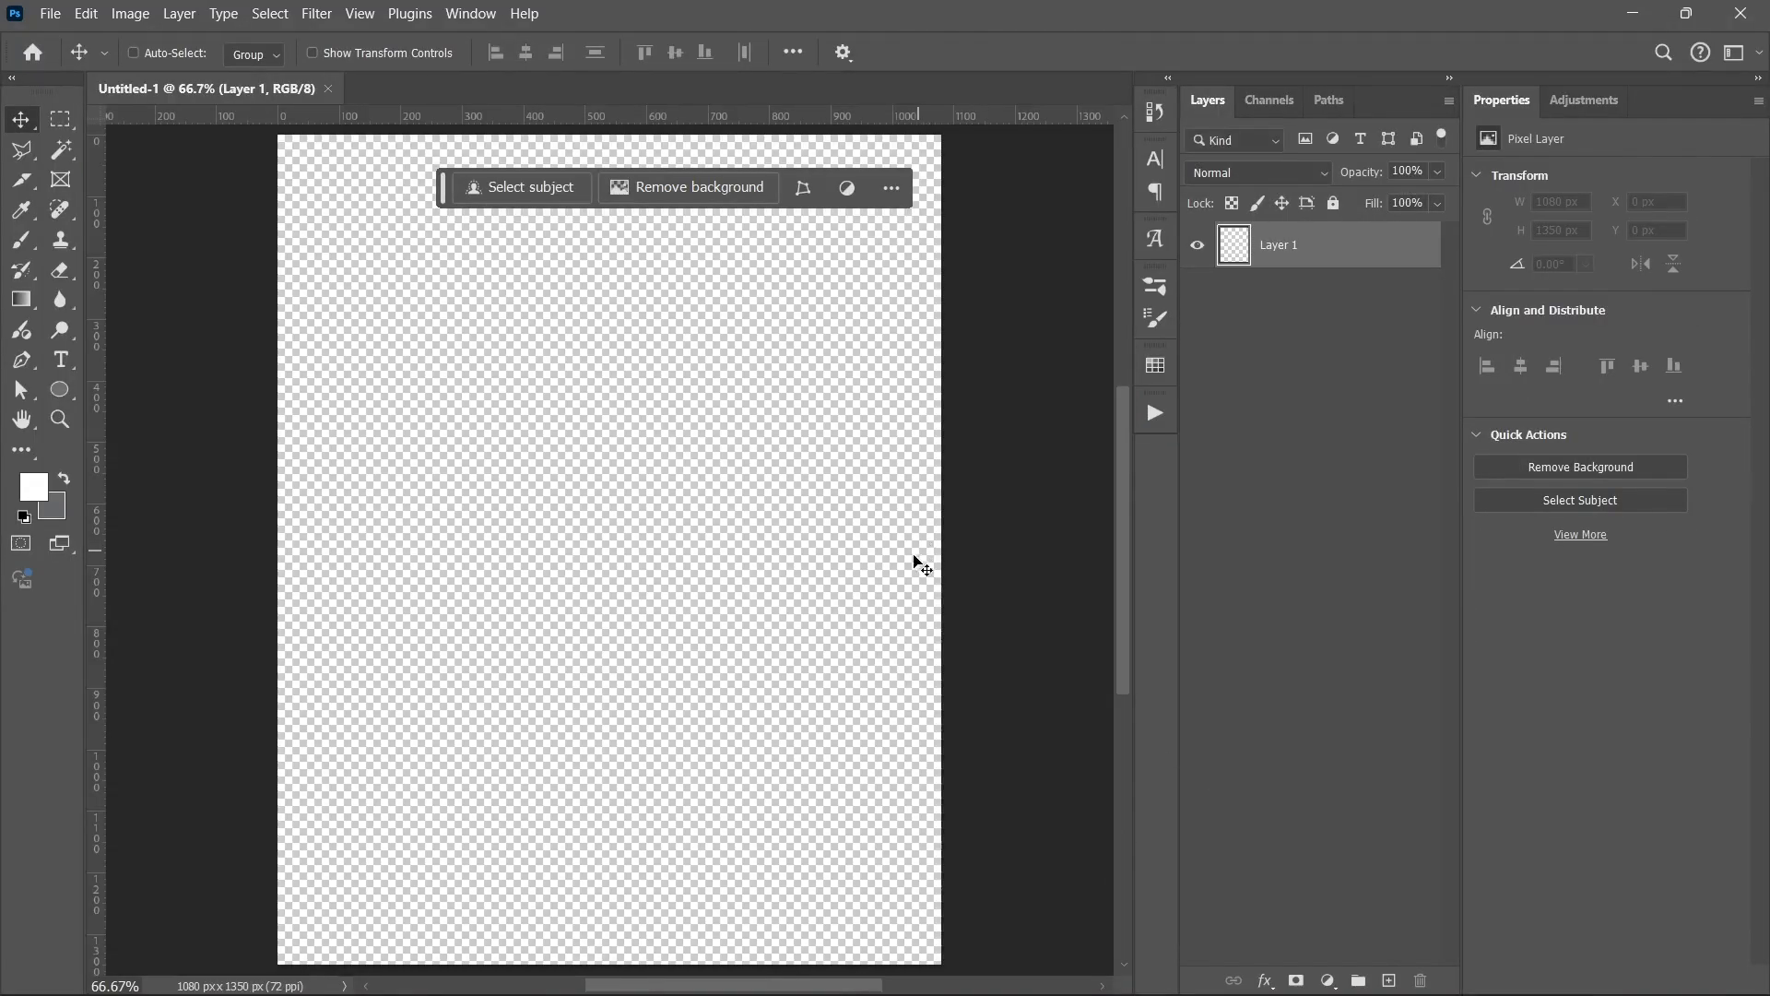
pyautogui.scroll(4, 595, 615)
pyautogui.scroll(-3, 593, 609)
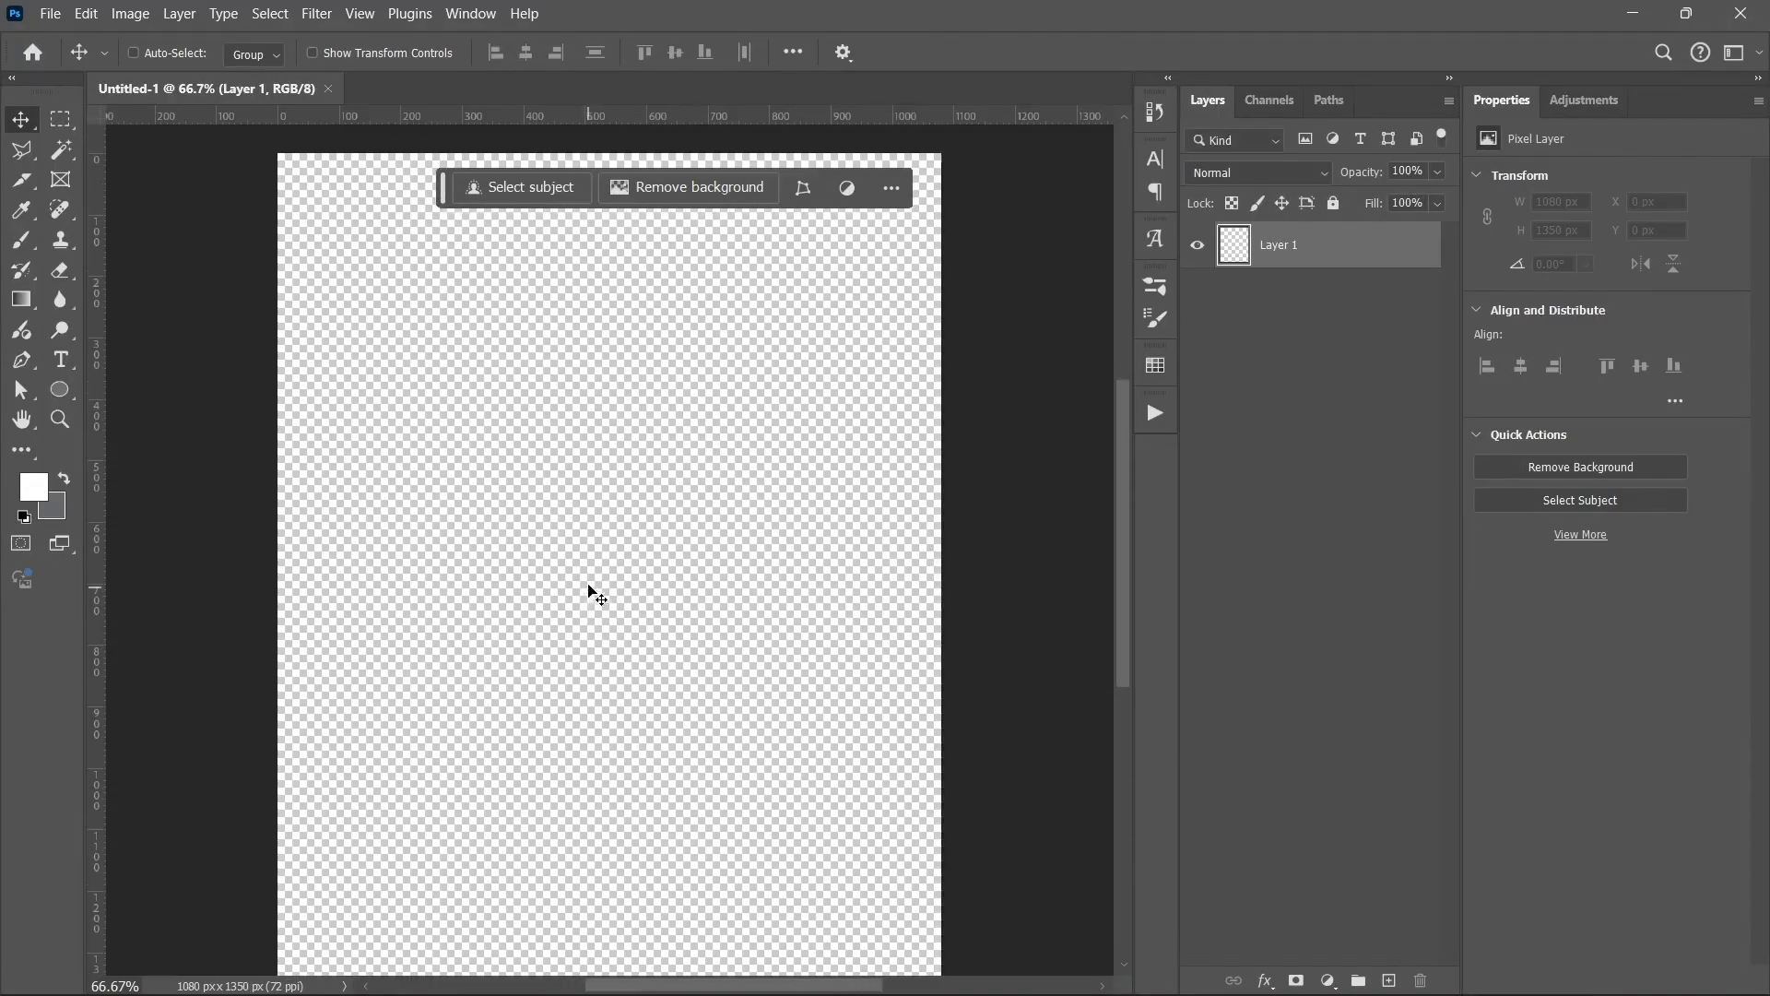
# - Close the transparent document and create a 1080 × 1350 px one with artboards enabled and a white background
pyautogui.click(327, 90)
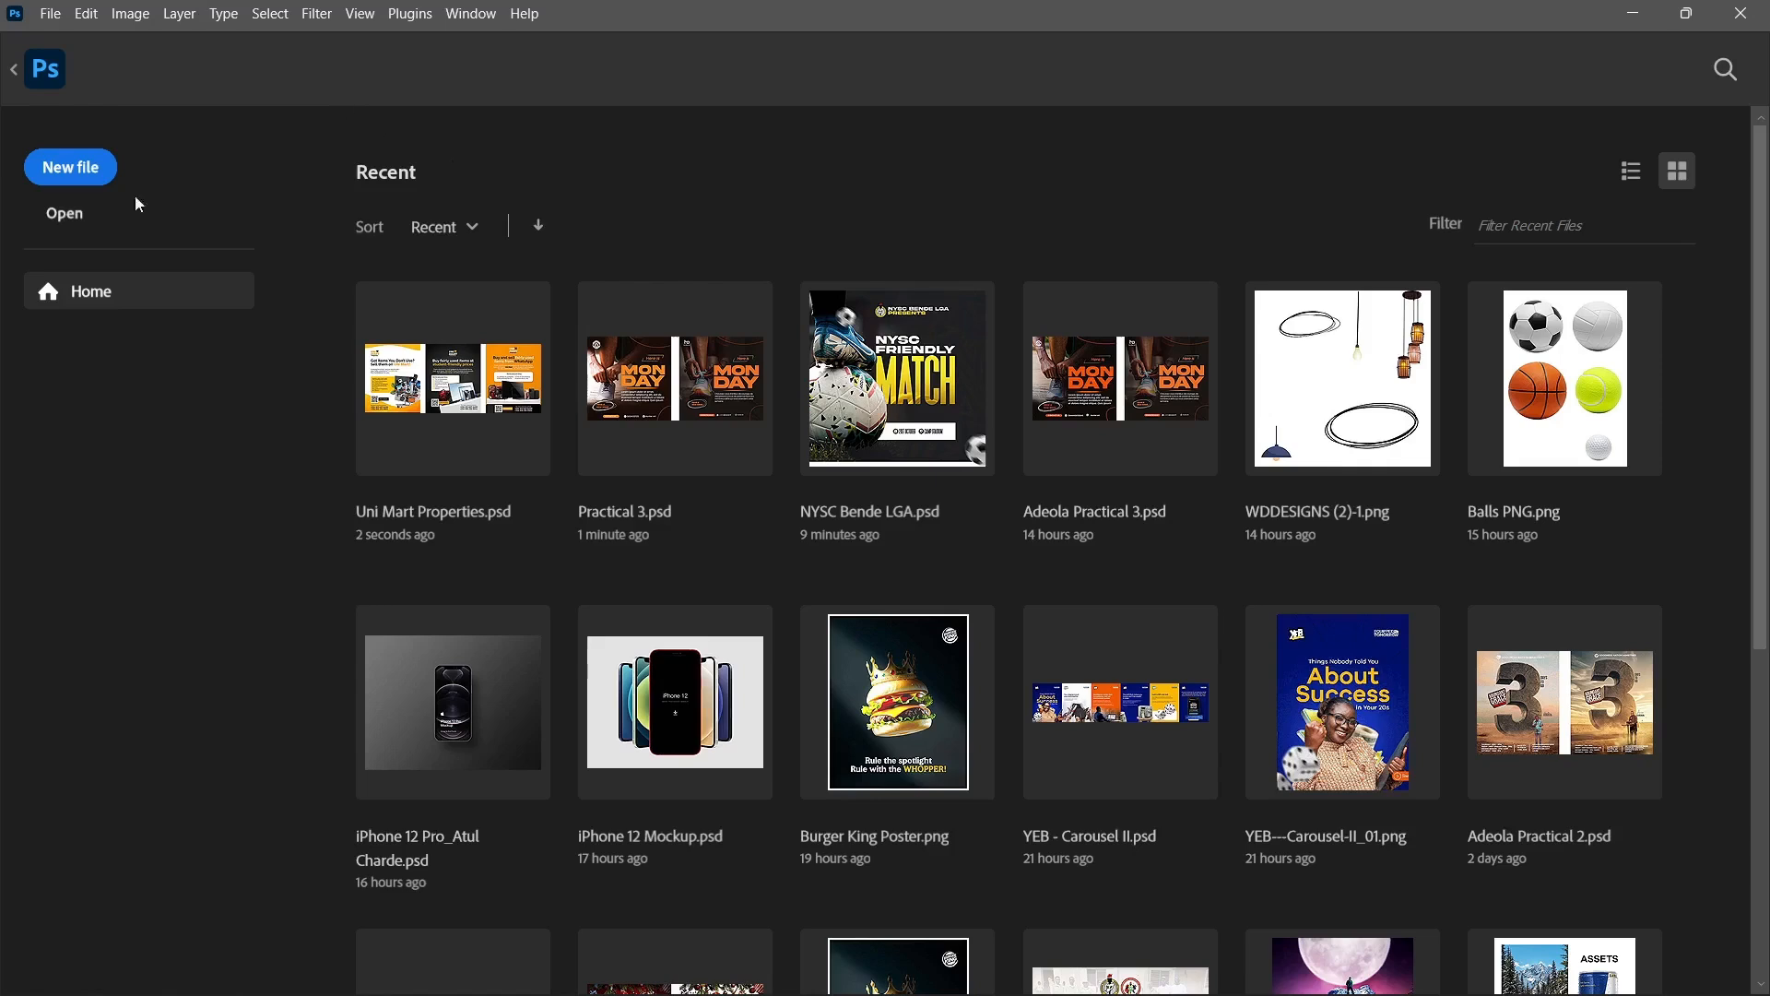
pyautogui.click(92, 178)
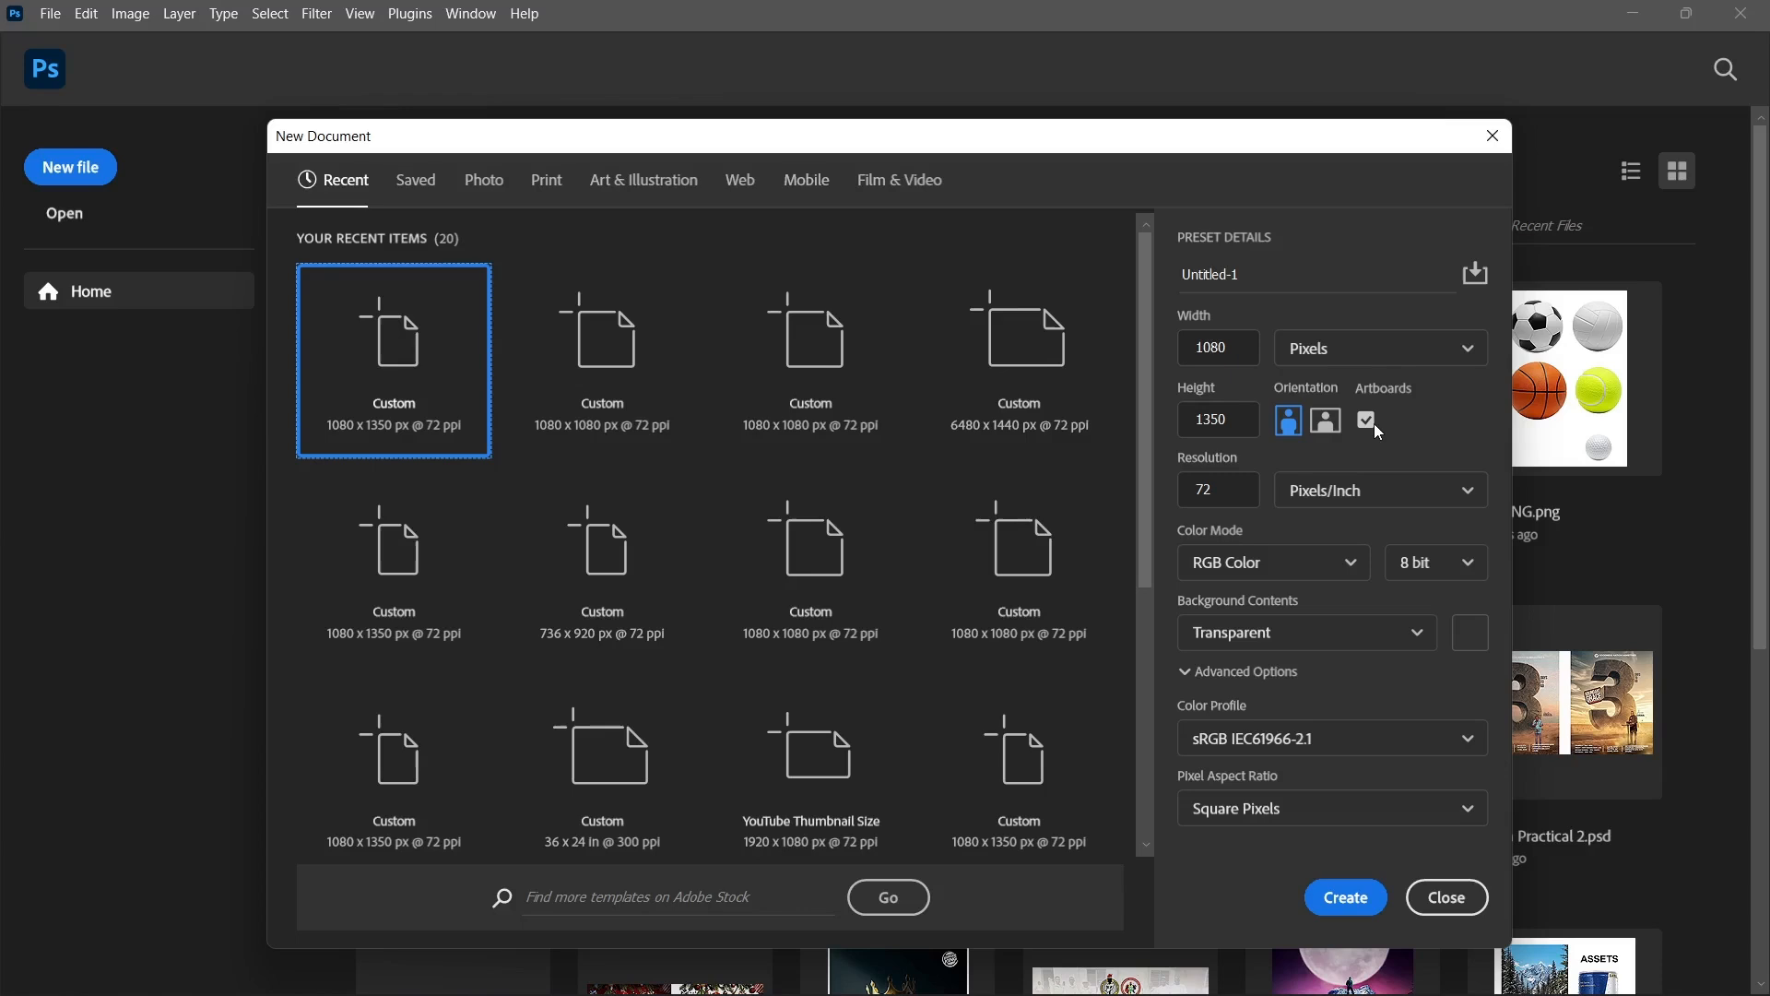
pyautogui.click(1339, 631)
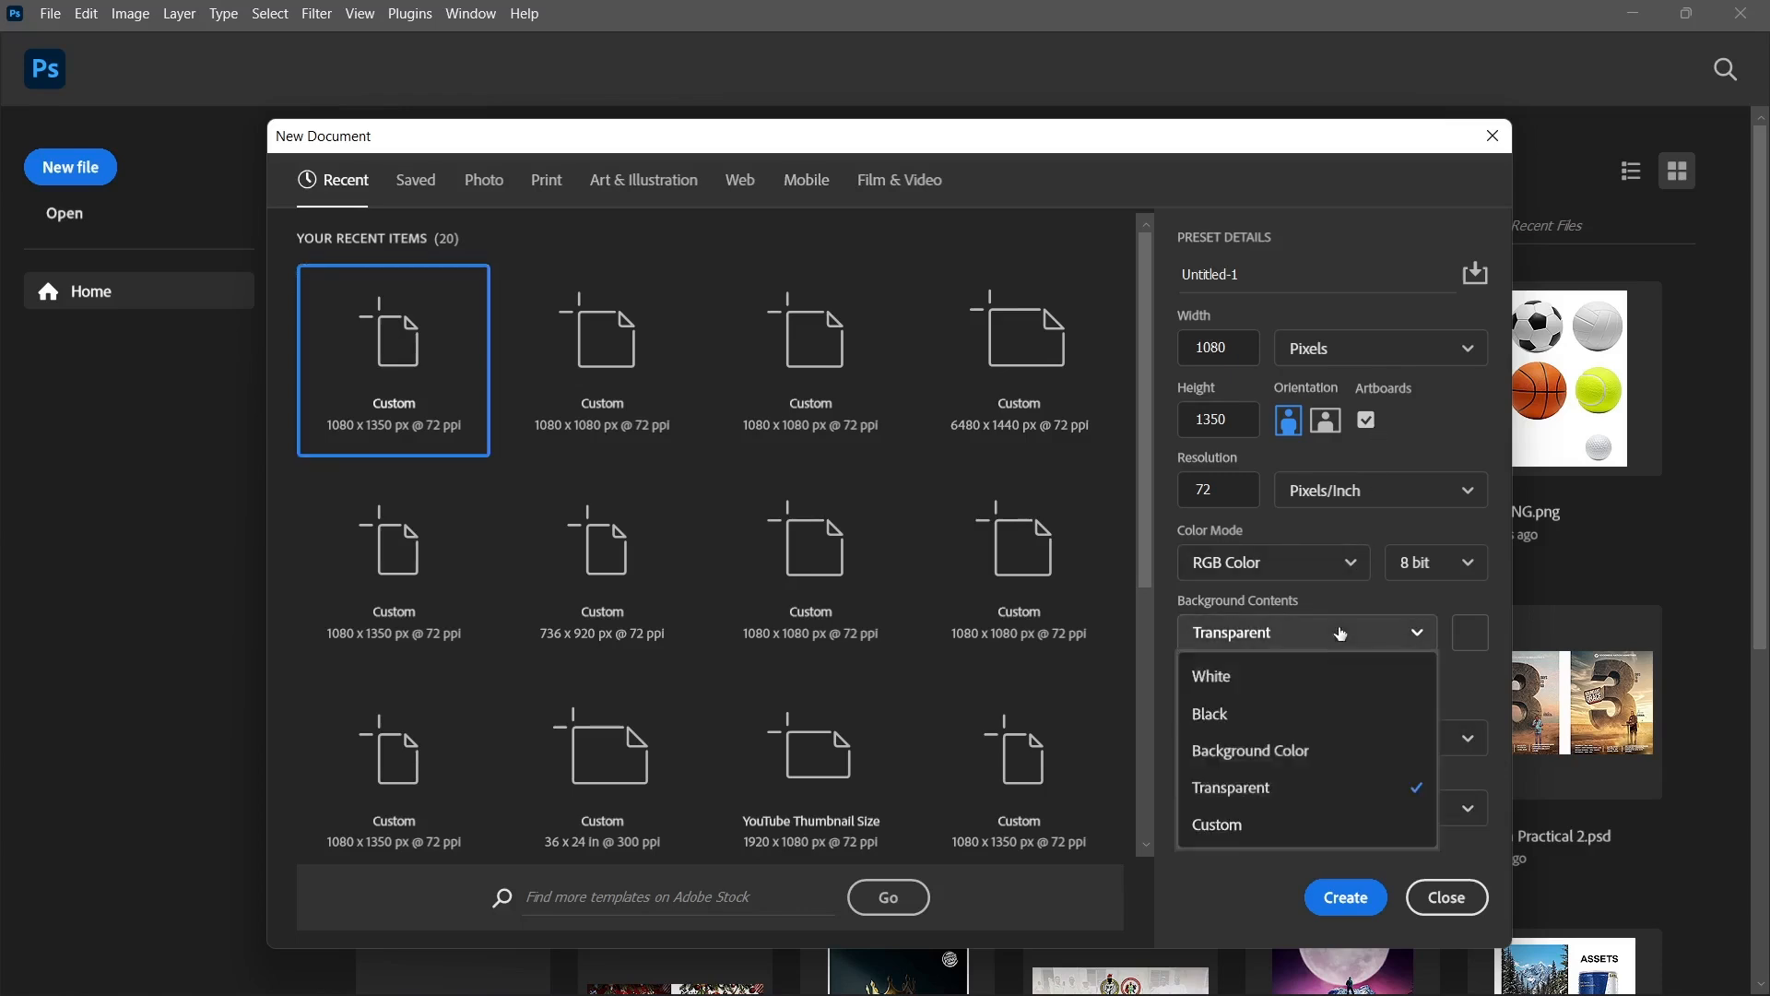
pyautogui.click(1311, 682)
pyautogui.click(1341, 899)
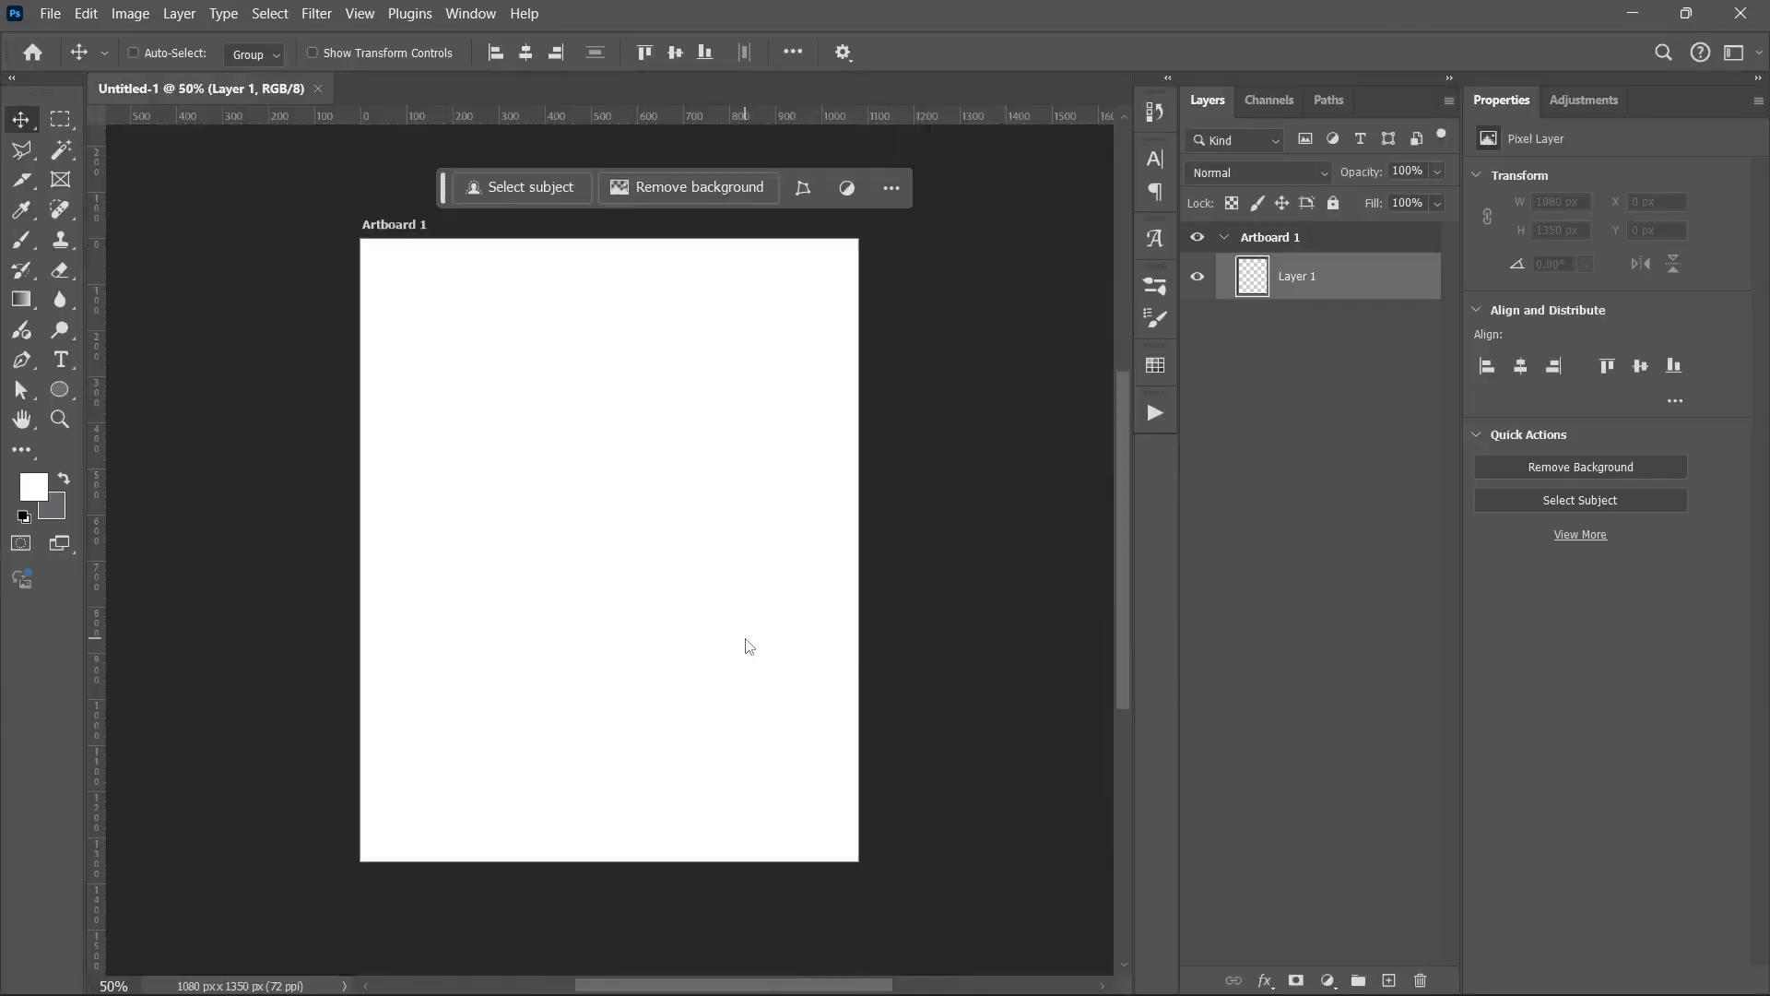
# - Close the OBS Exports folder window and switch to the Unimart Assets folder in File Explorer
pyautogui.moveTo(893, 991)
pyautogui.moveTo(762, 968)
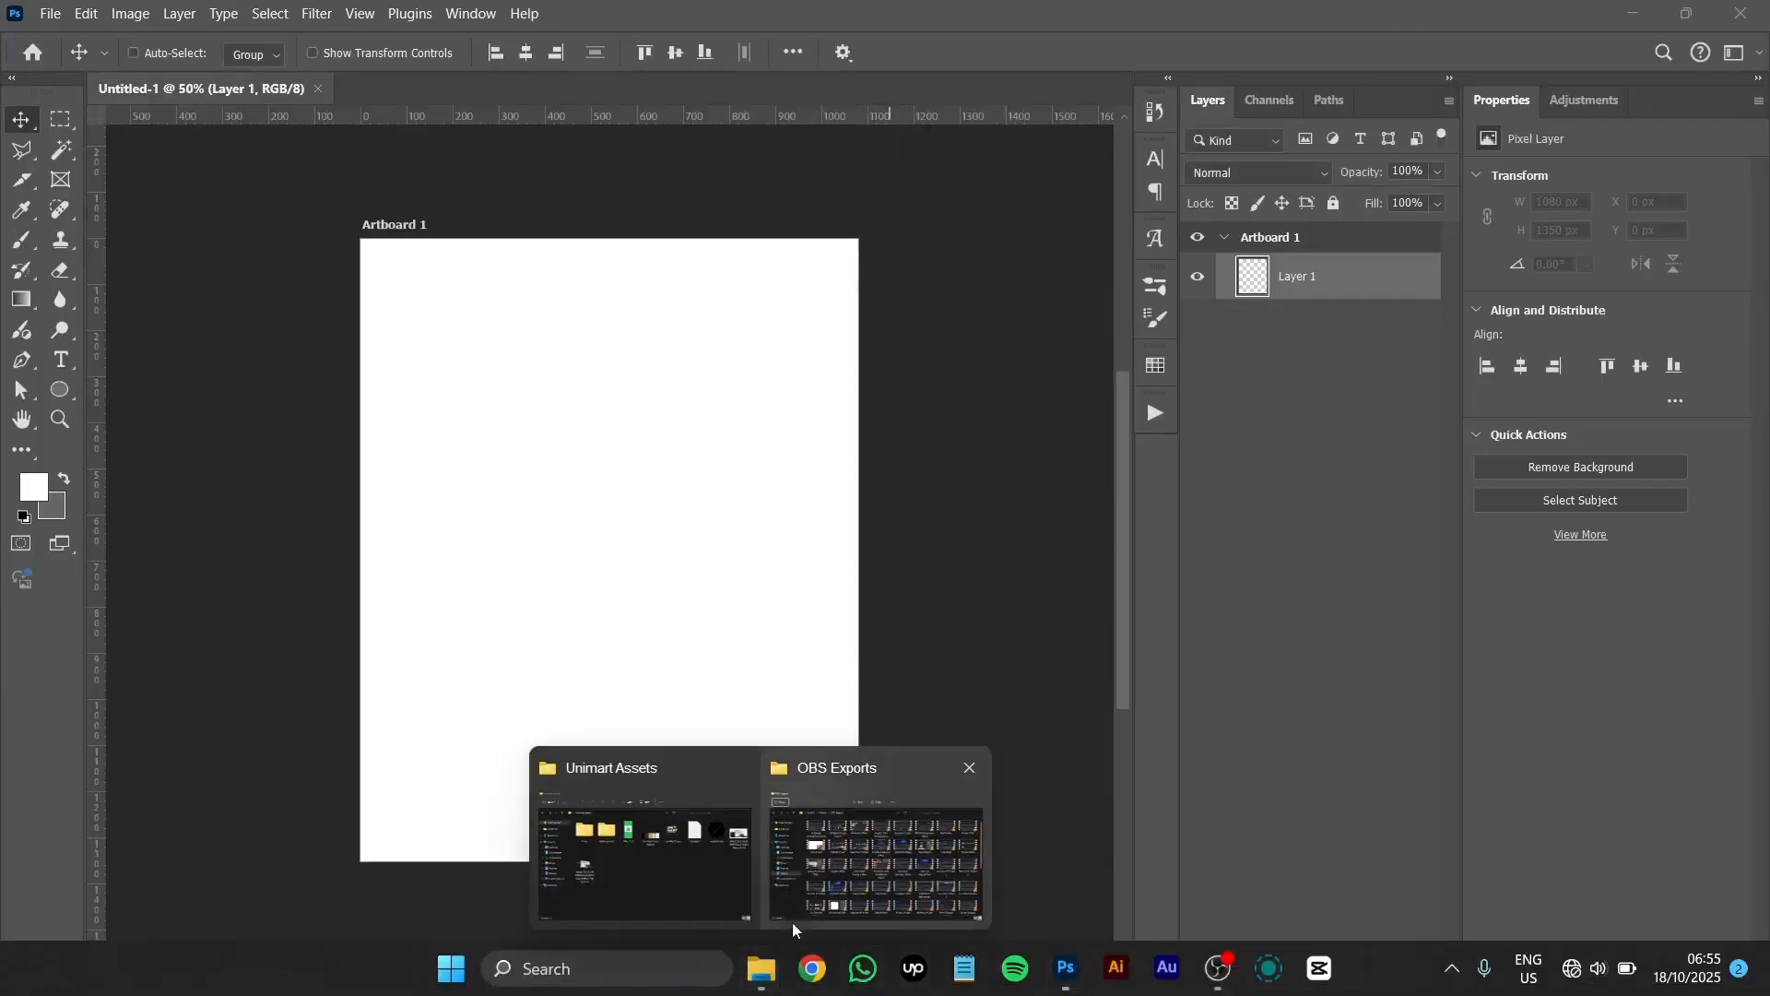
pyautogui.click(968, 768)
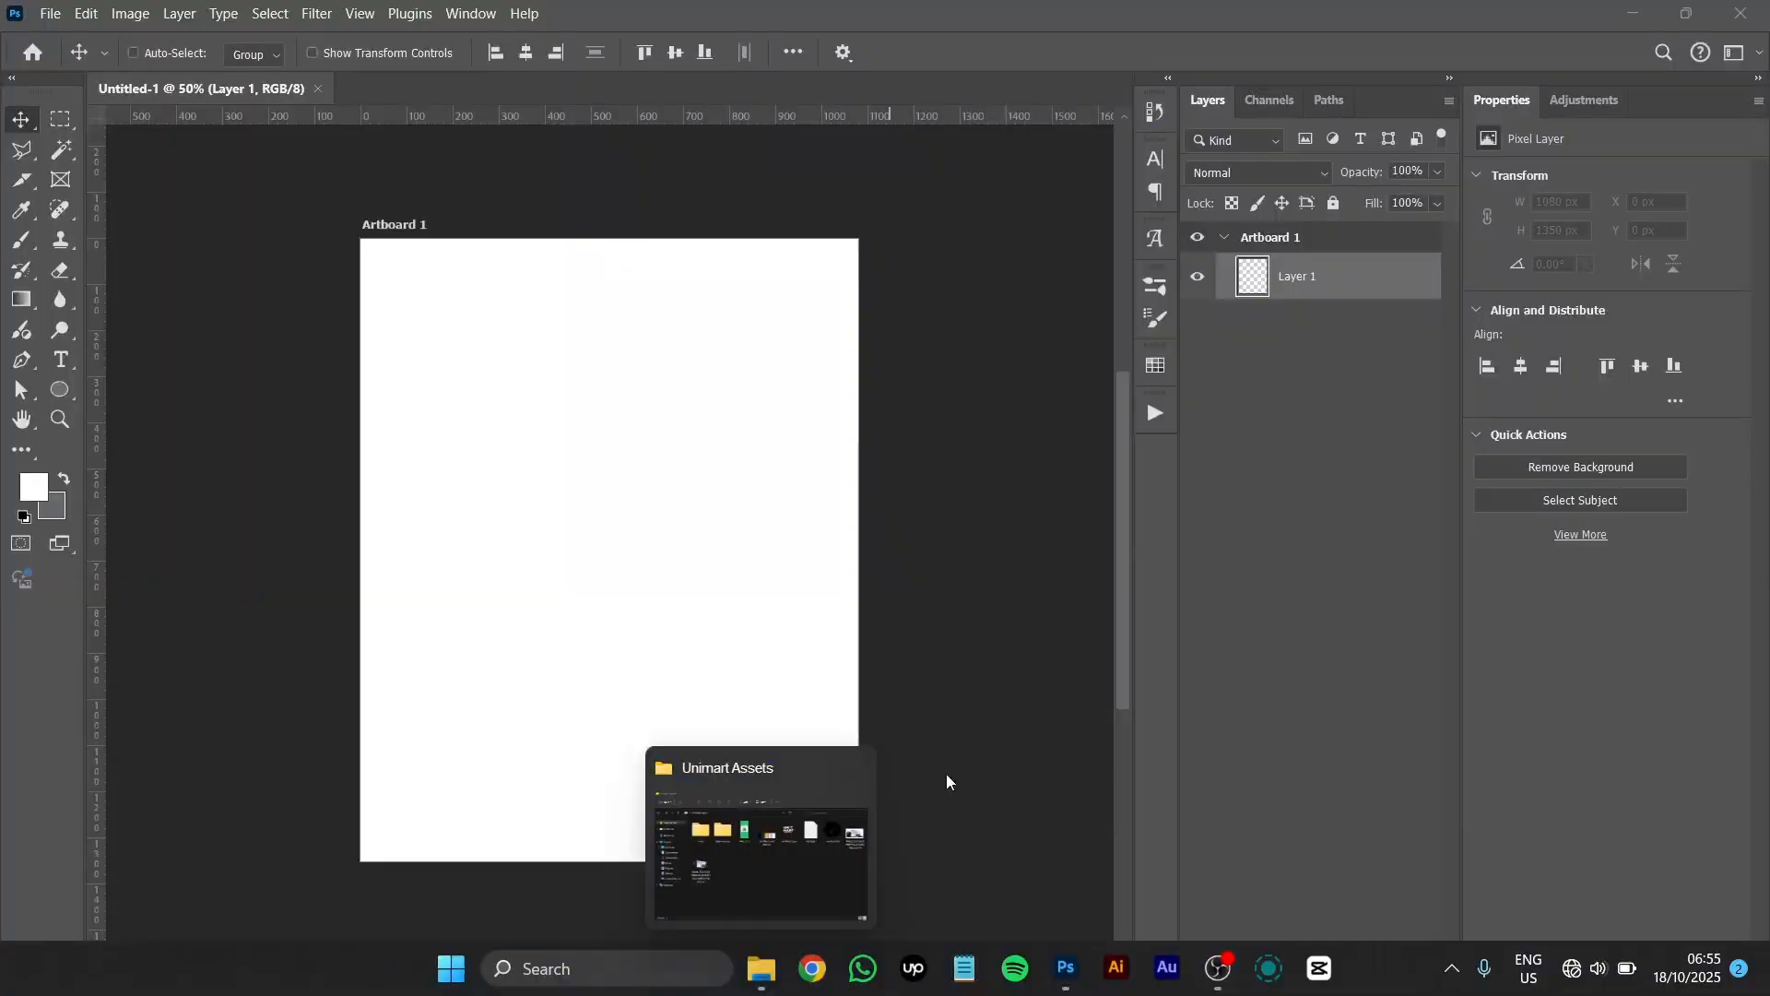
pyautogui.click(821, 805)
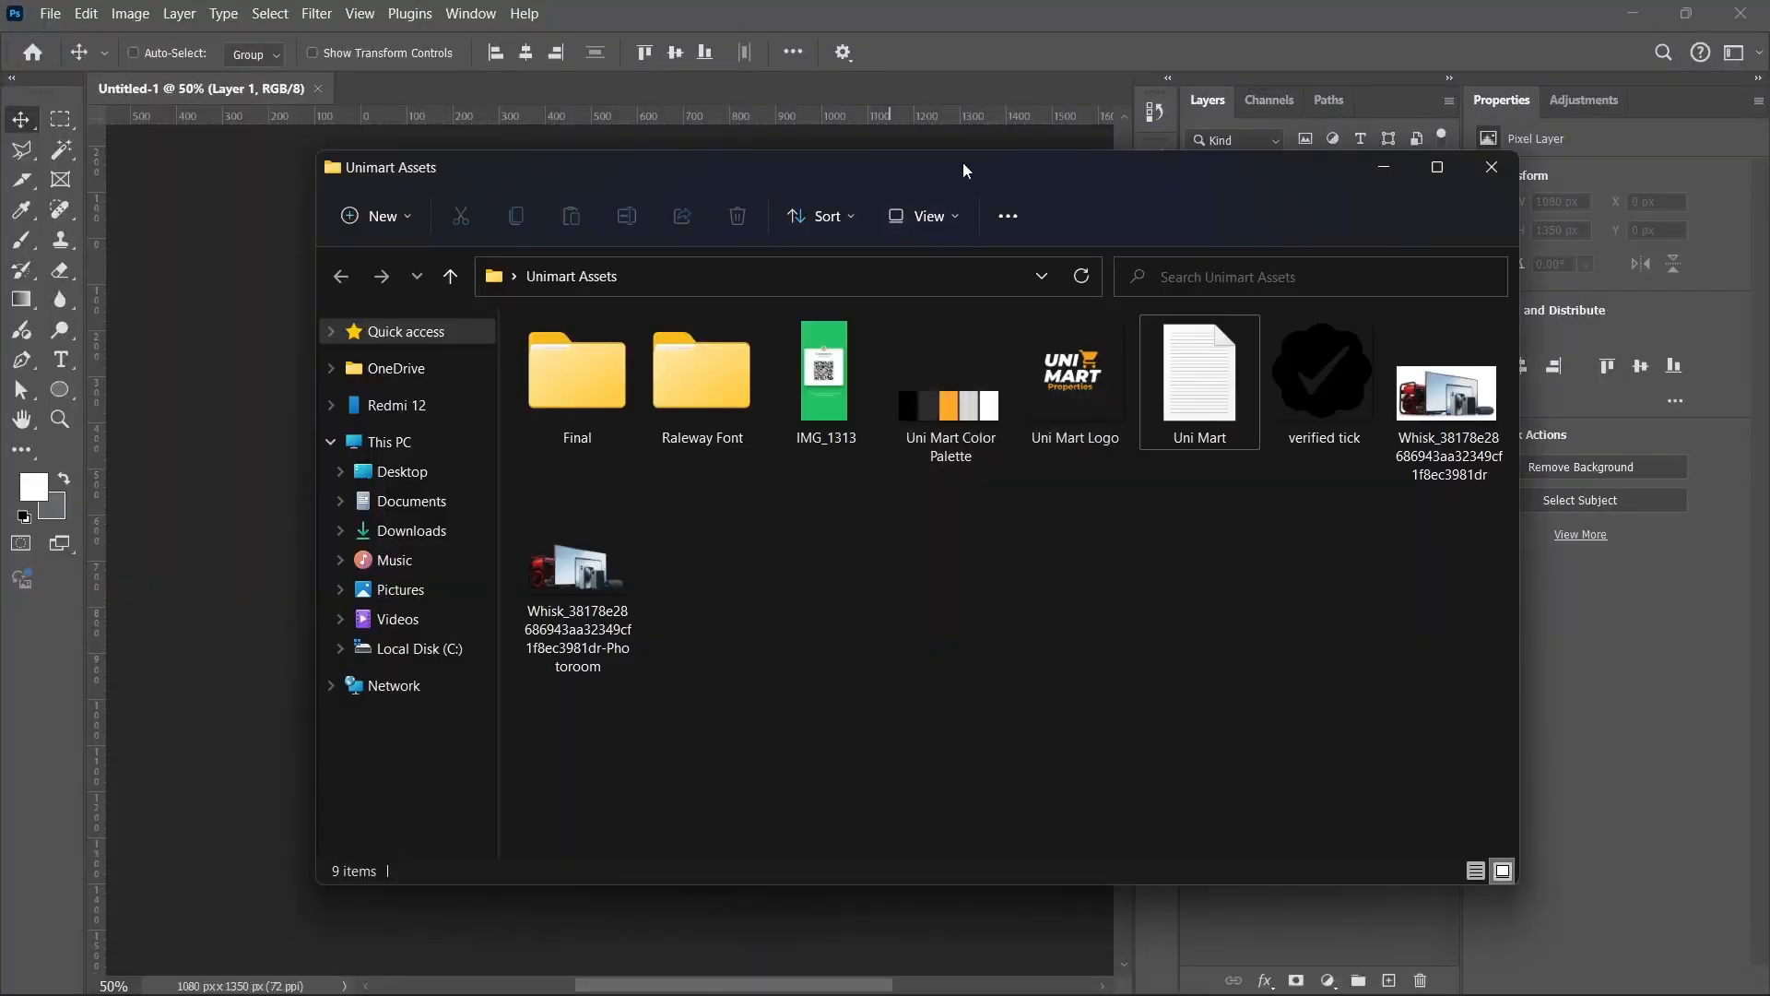
pyautogui.moveTo(953, 170); pyautogui.dragTo(900, 196)
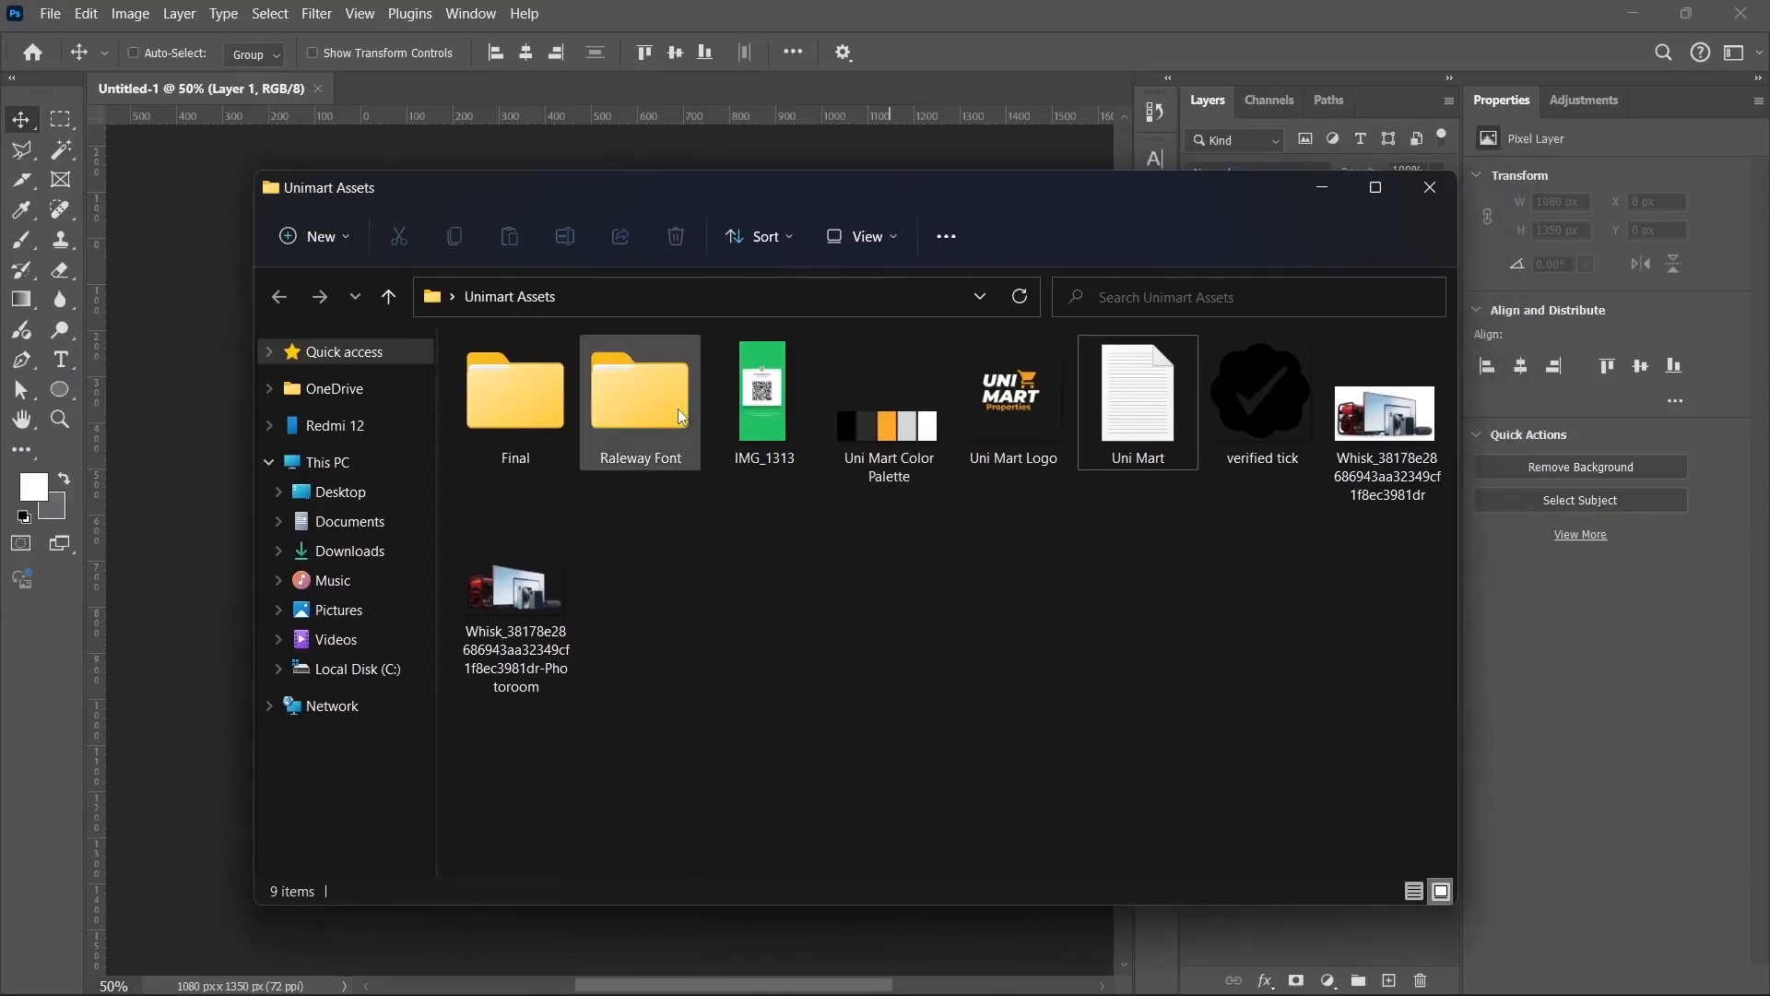
# - Look through the font files in the Raleway Font folder and return to Unimart Assets
pyautogui.doubleClick(678, 410)
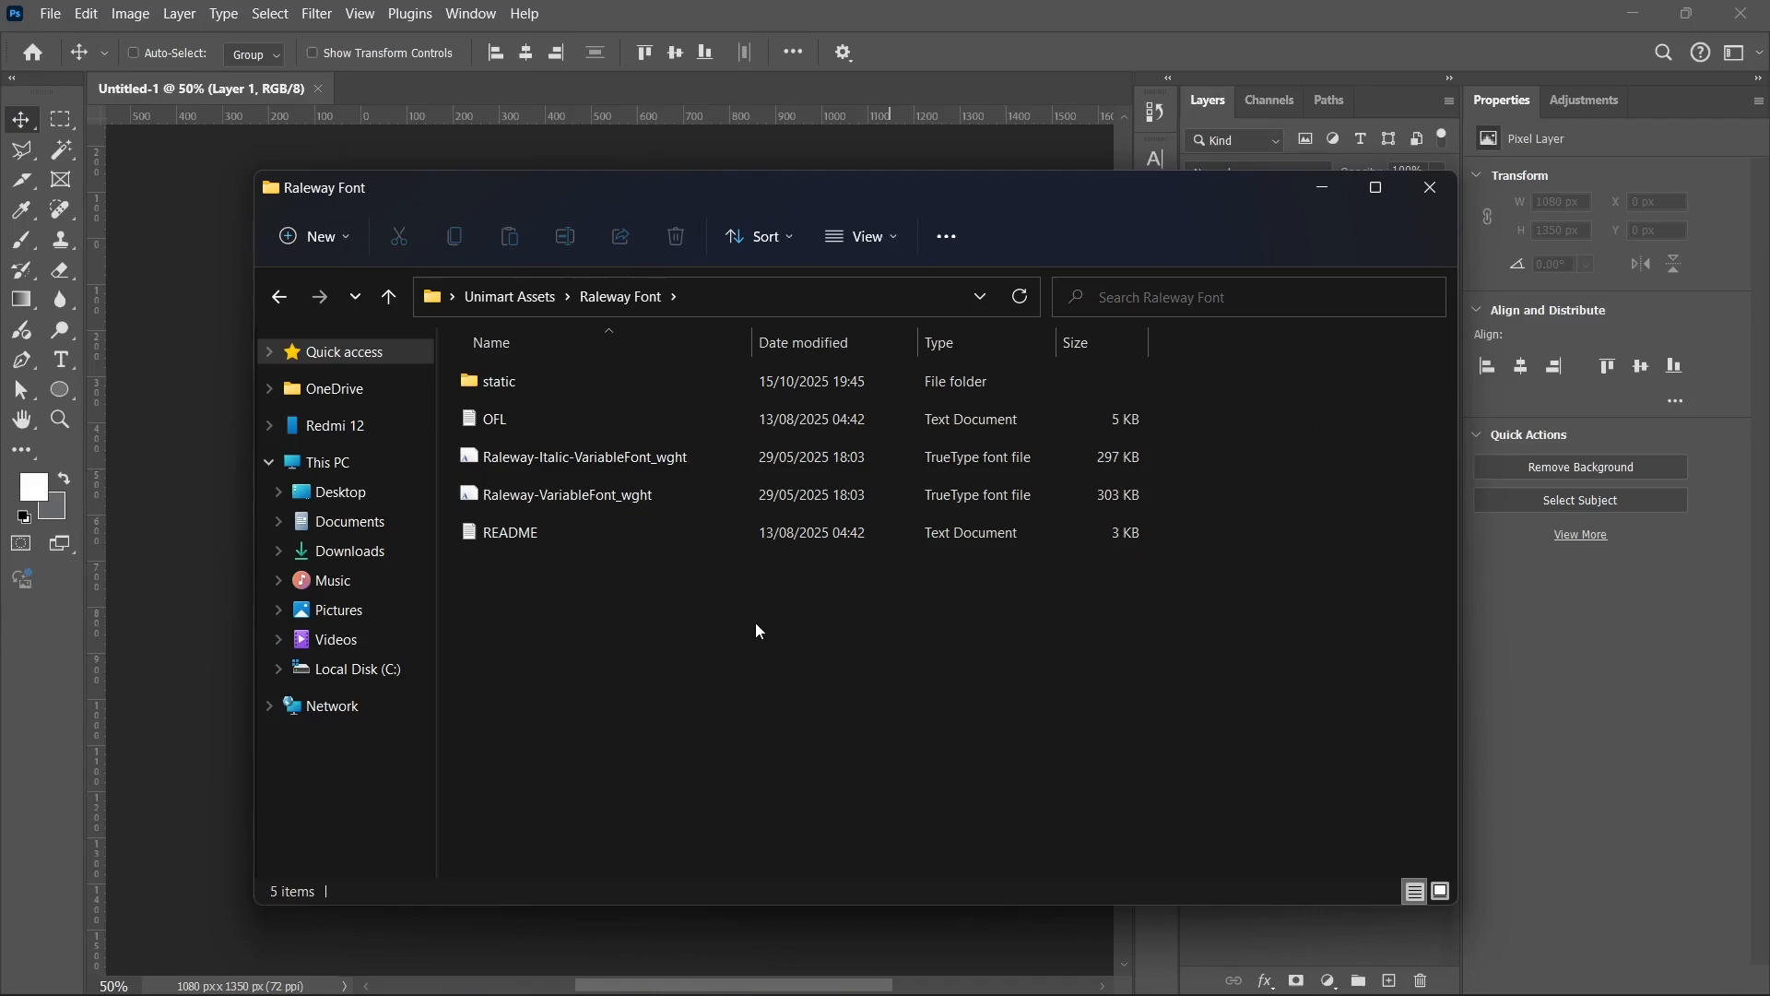
pyautogui.click(280, 296)
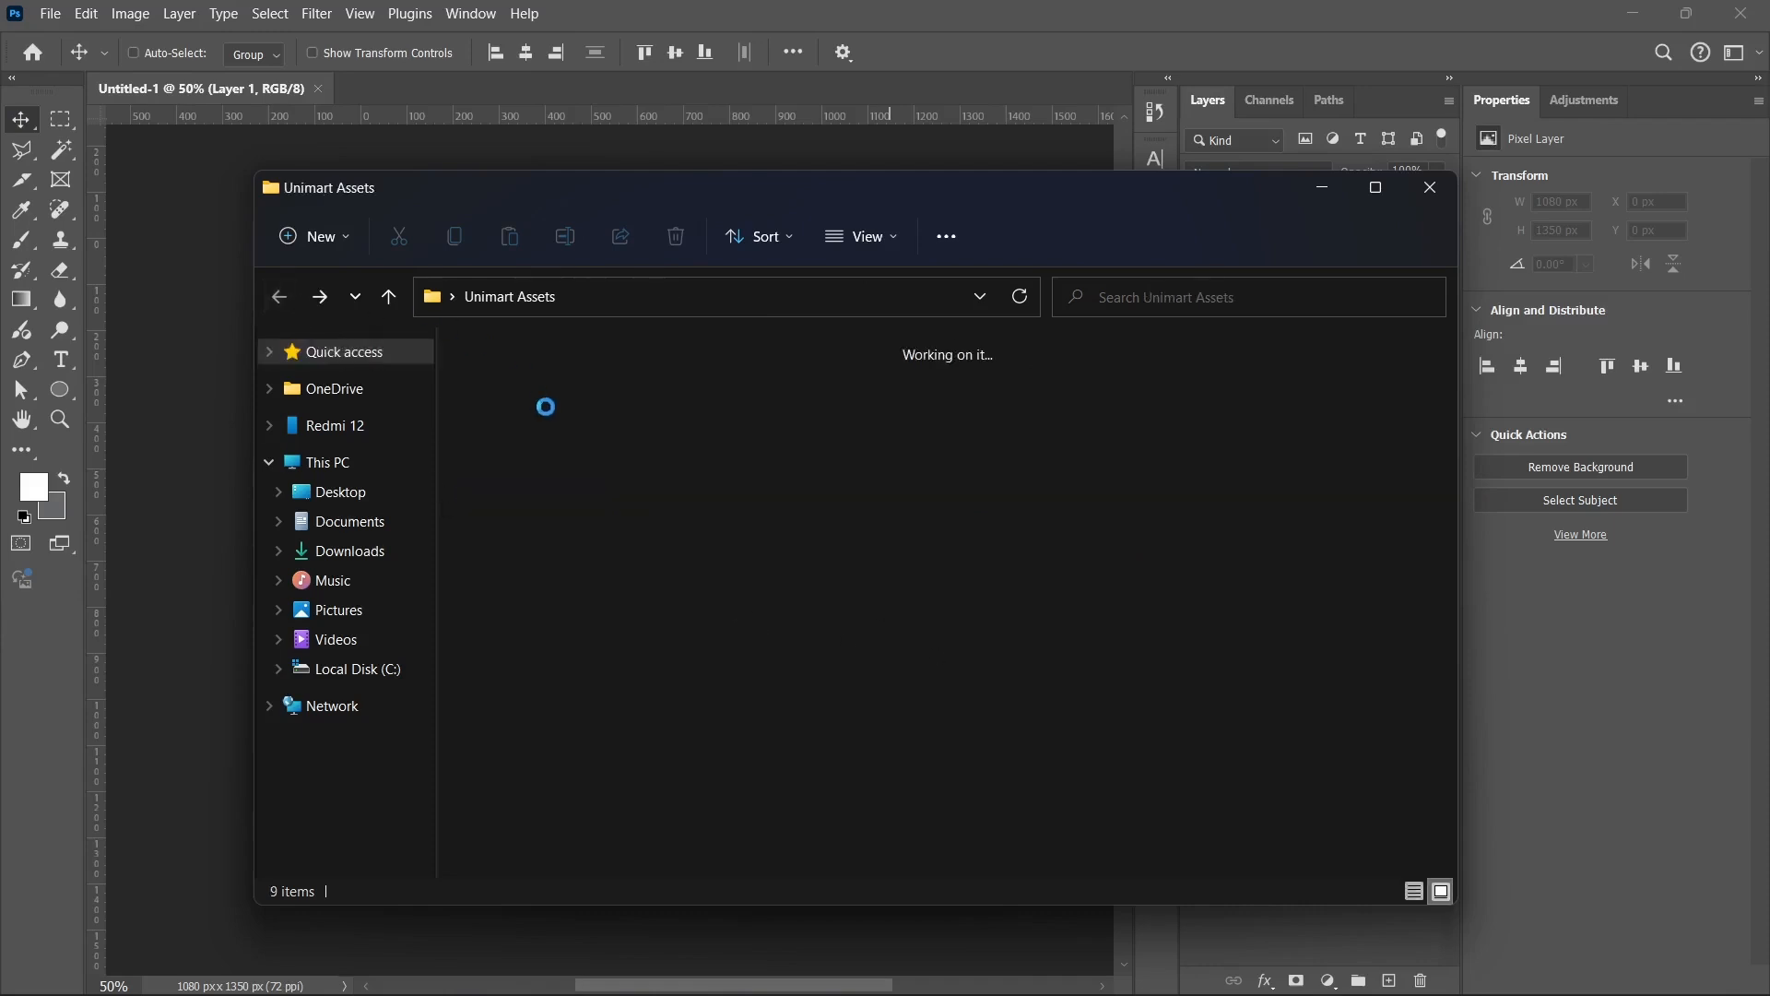
pyautogui.click(697, 608)
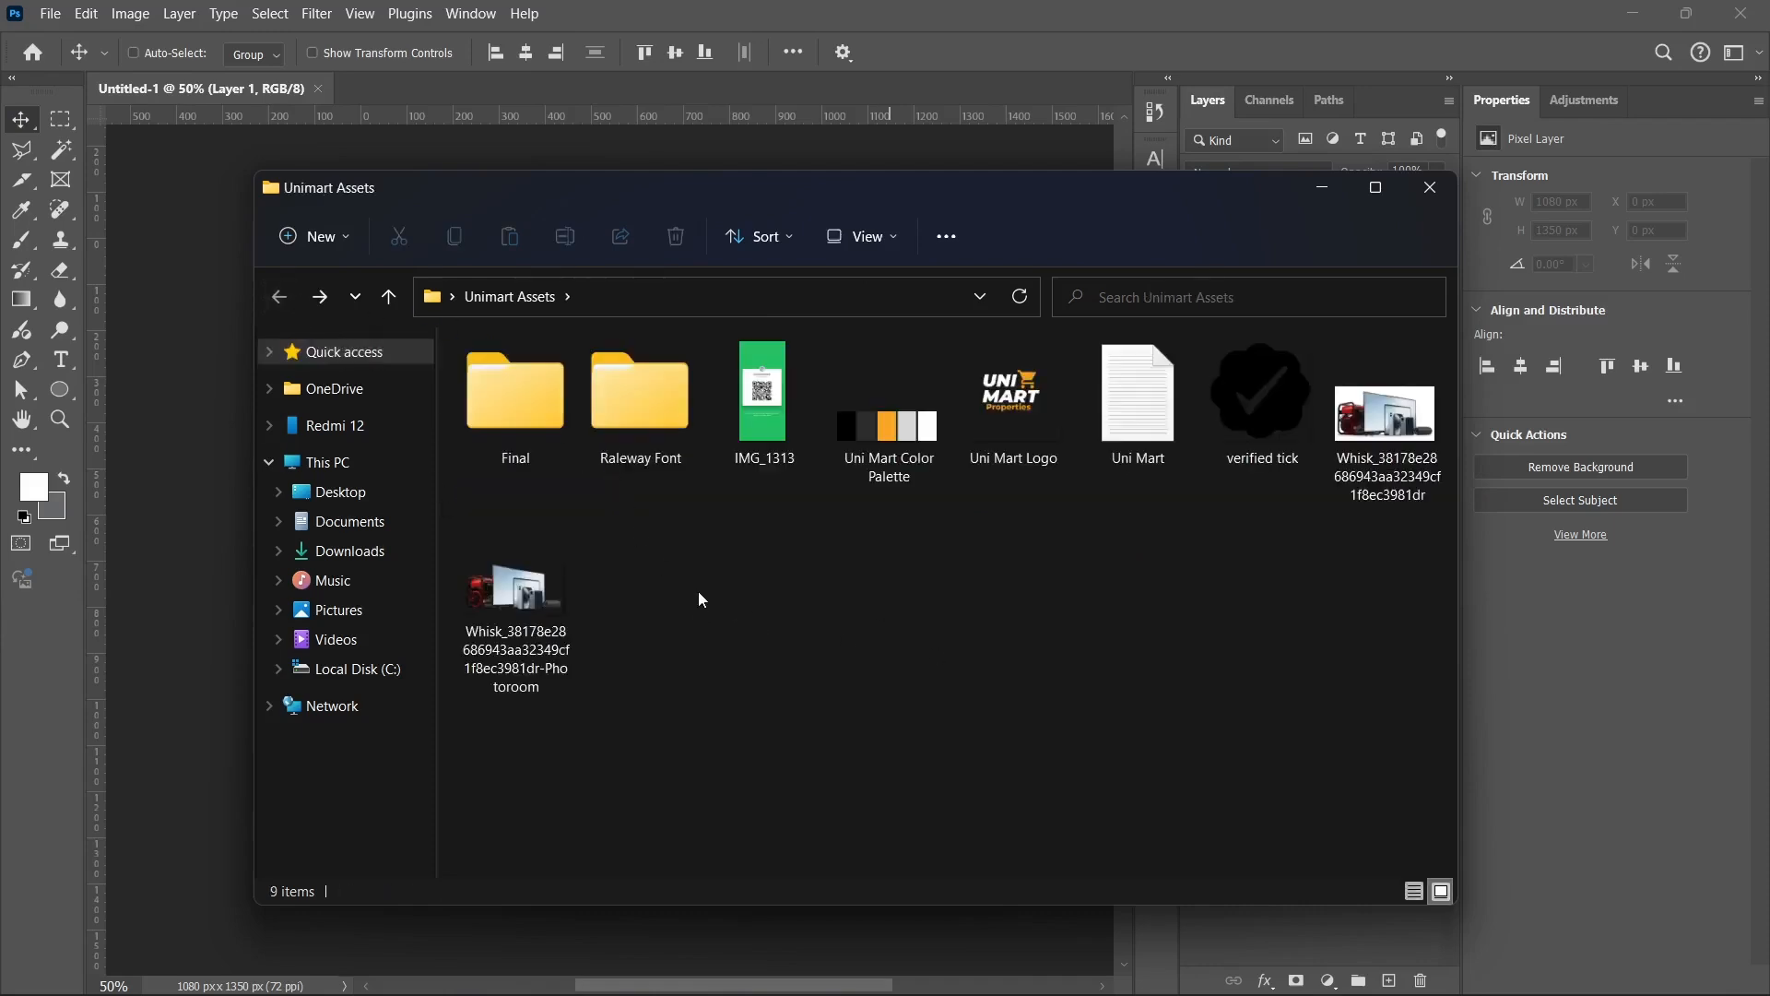
pyautogui.click(676, 441)
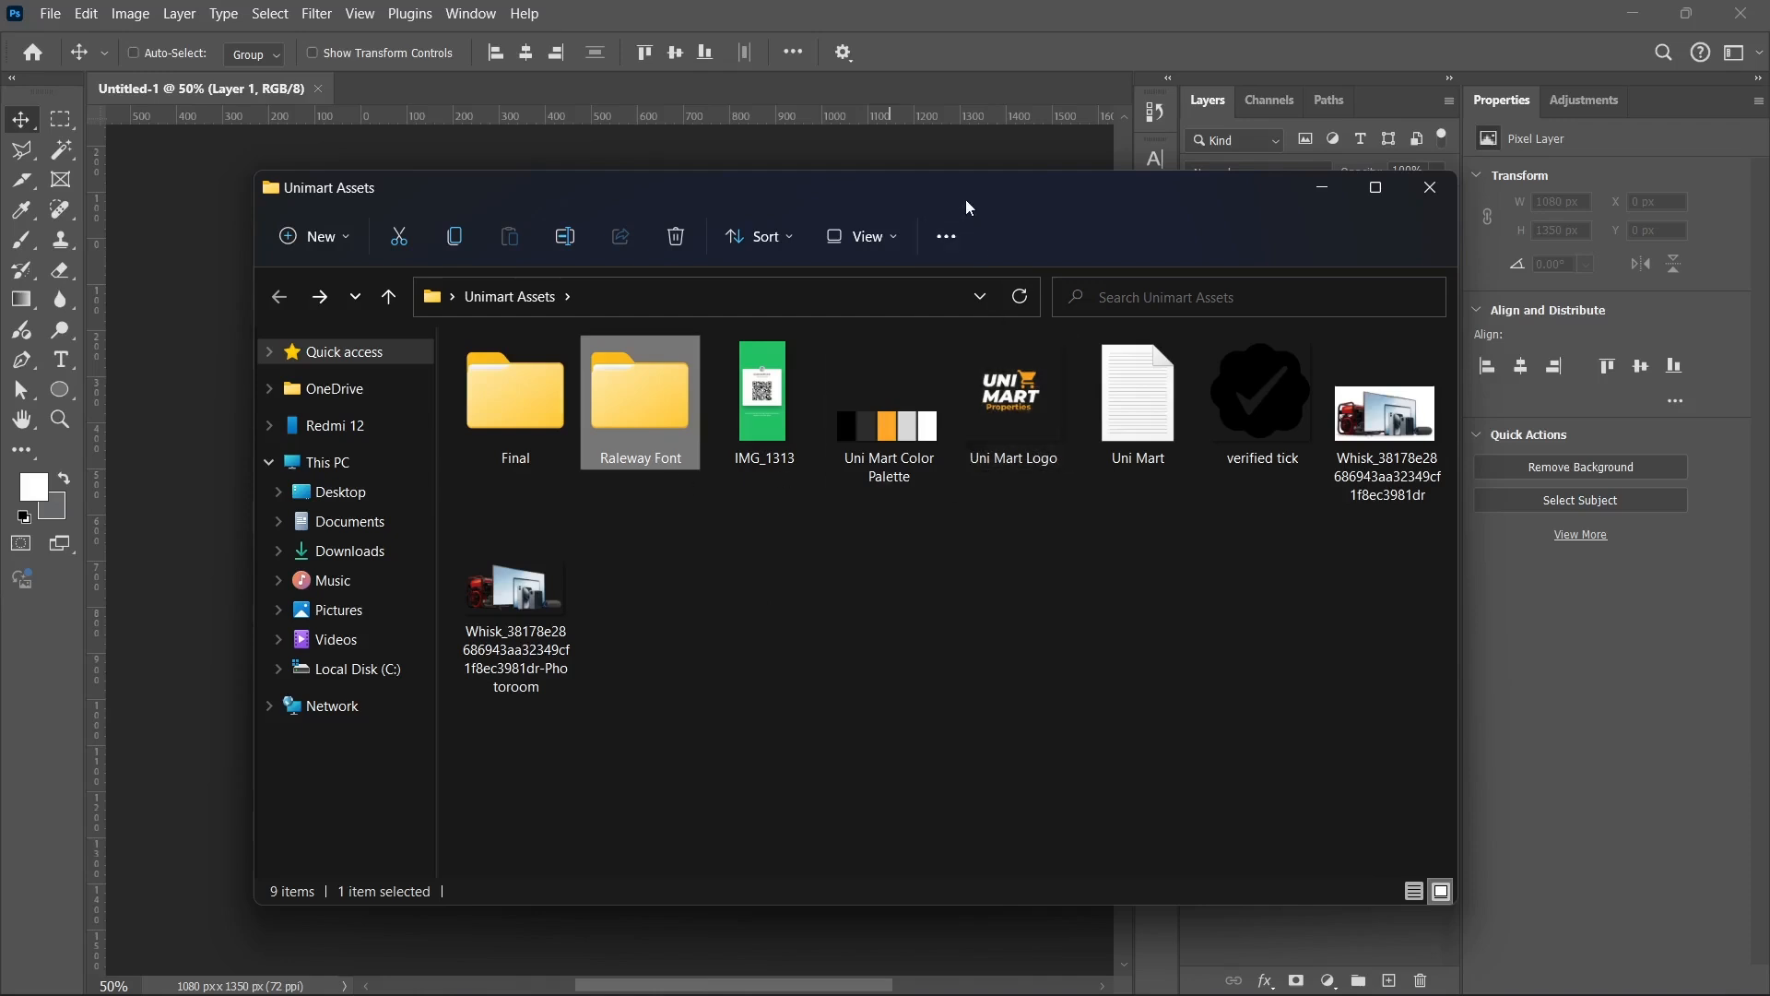
# - Place the Uni Mart Color Palette image in the Photoshop document, centred just above Artboard 1 at full size
pyautogui.click(891, 429)
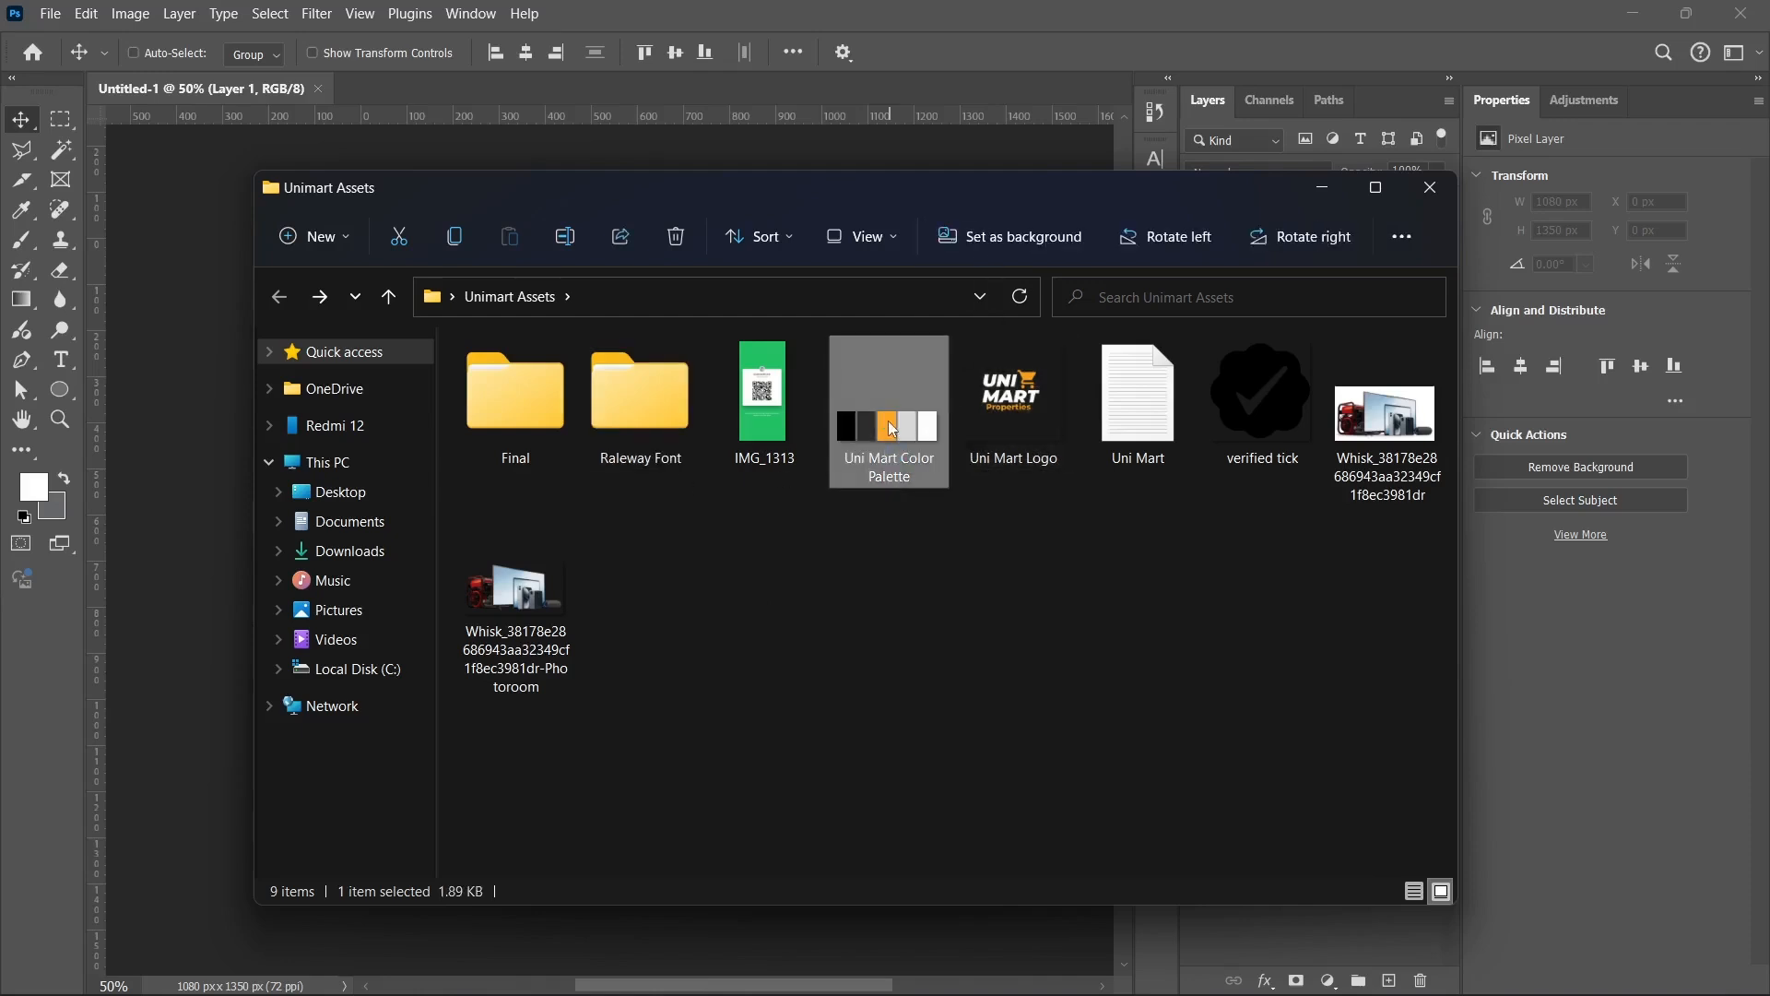
pyautogui.moveTo(892, 430); pyautogui.dragTo(642, 515)
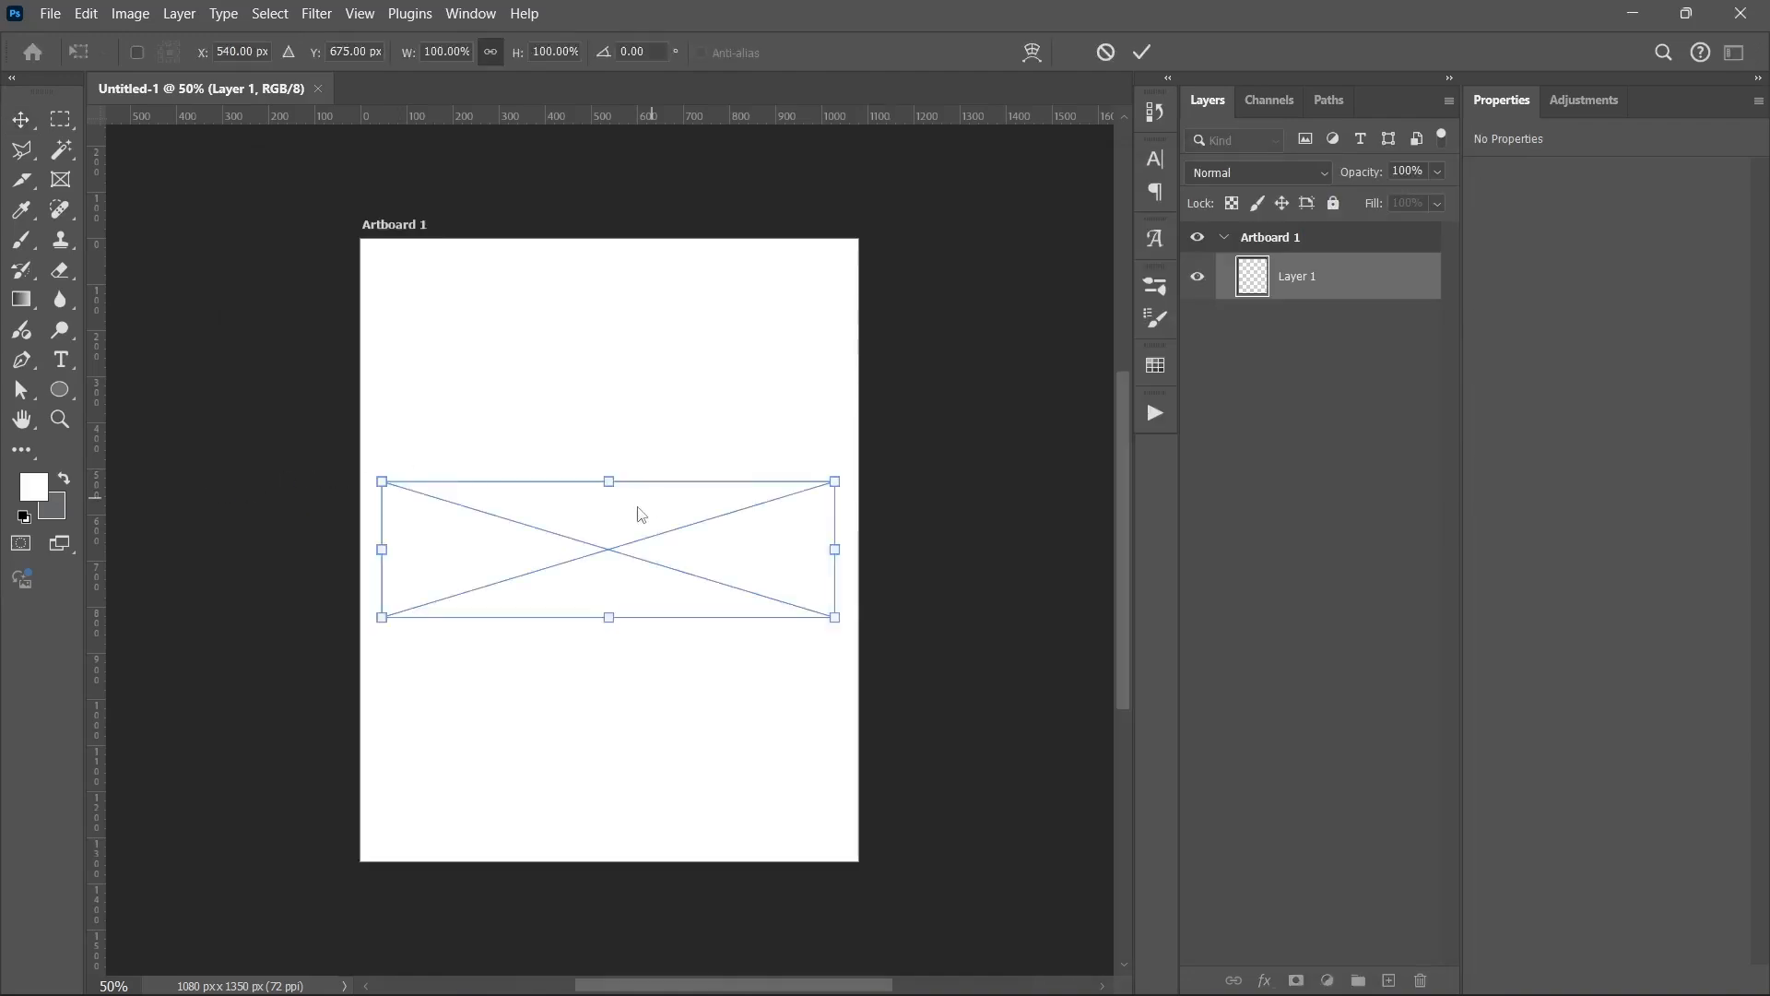
pyautogui.scroll(9, 601, 518)
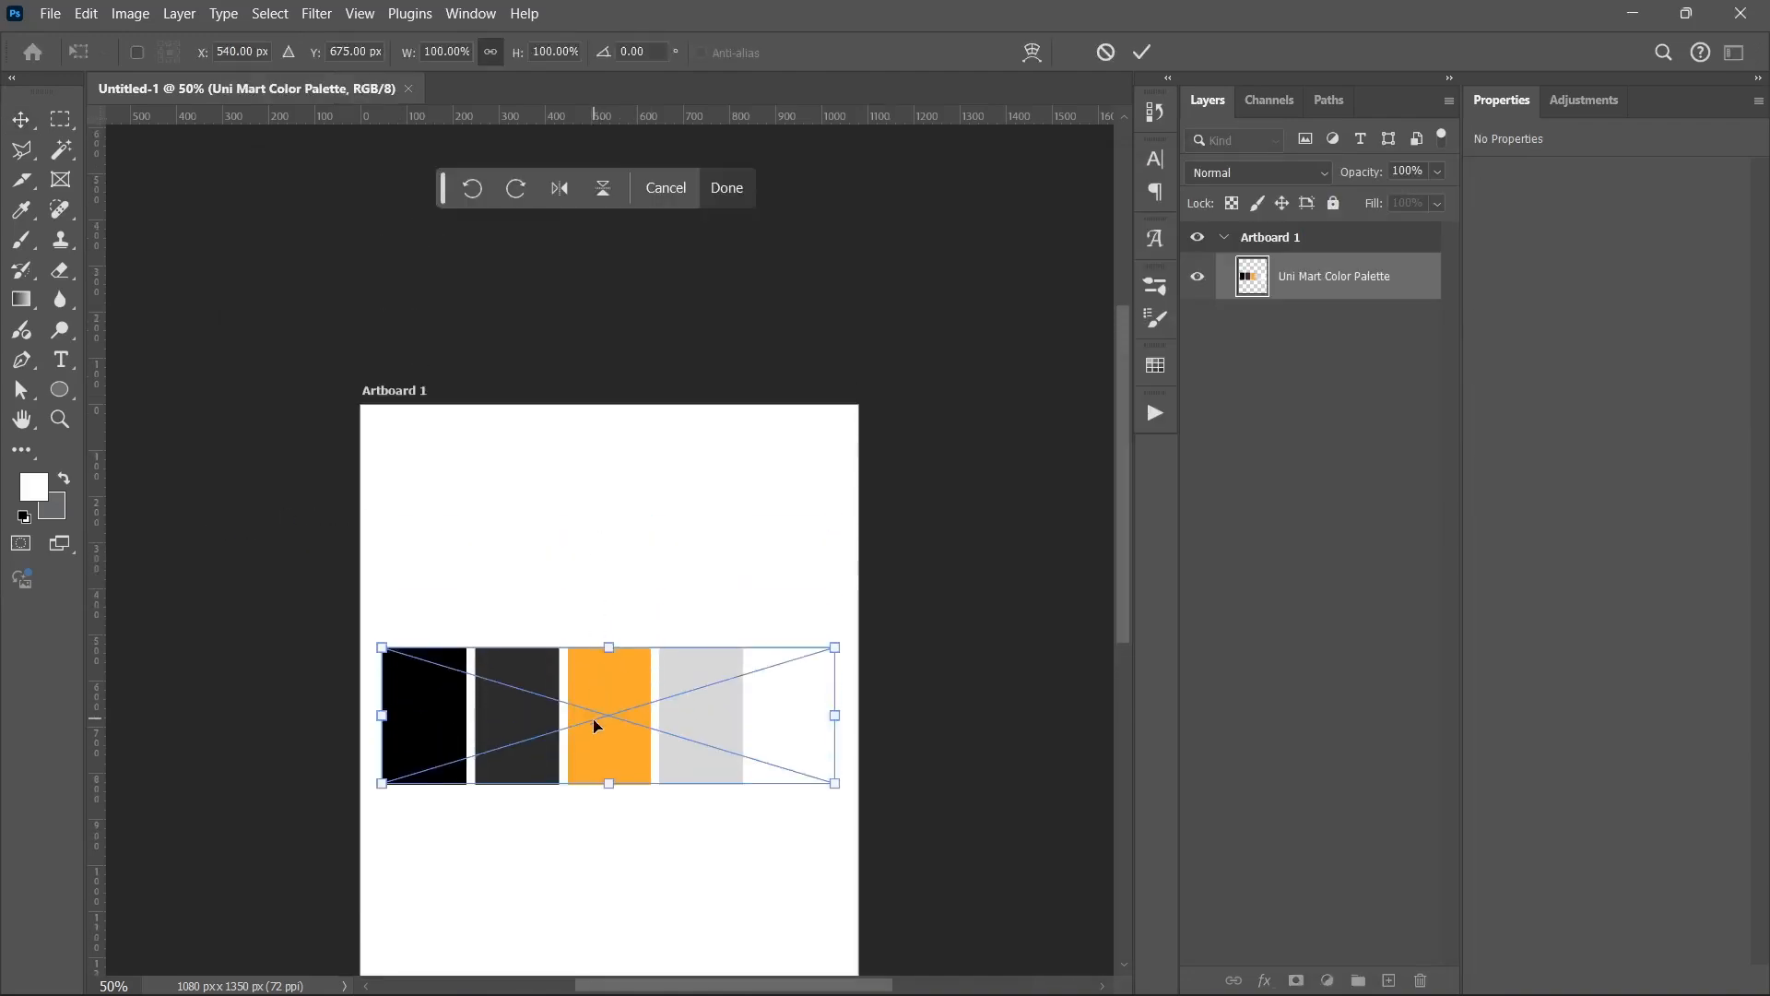
pyautogui.moveTo(597, 725); pyautogui.dragTo(566, 330)
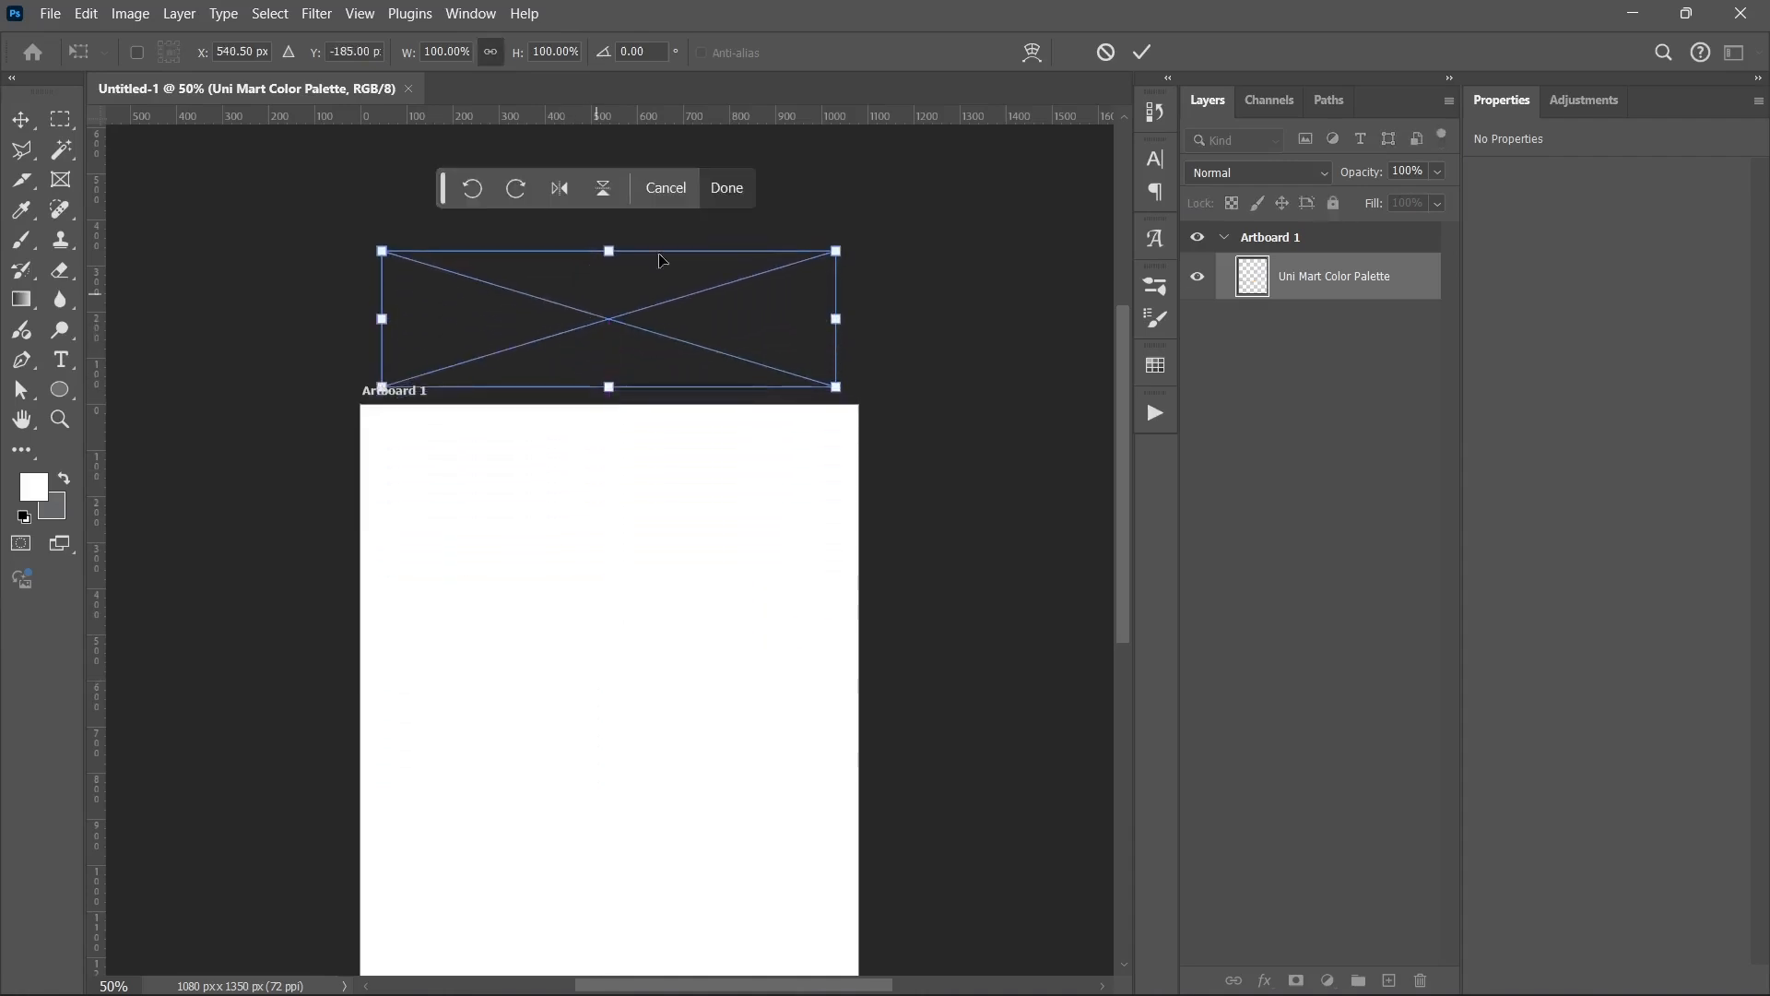
pyautogui.click(1143, 52)
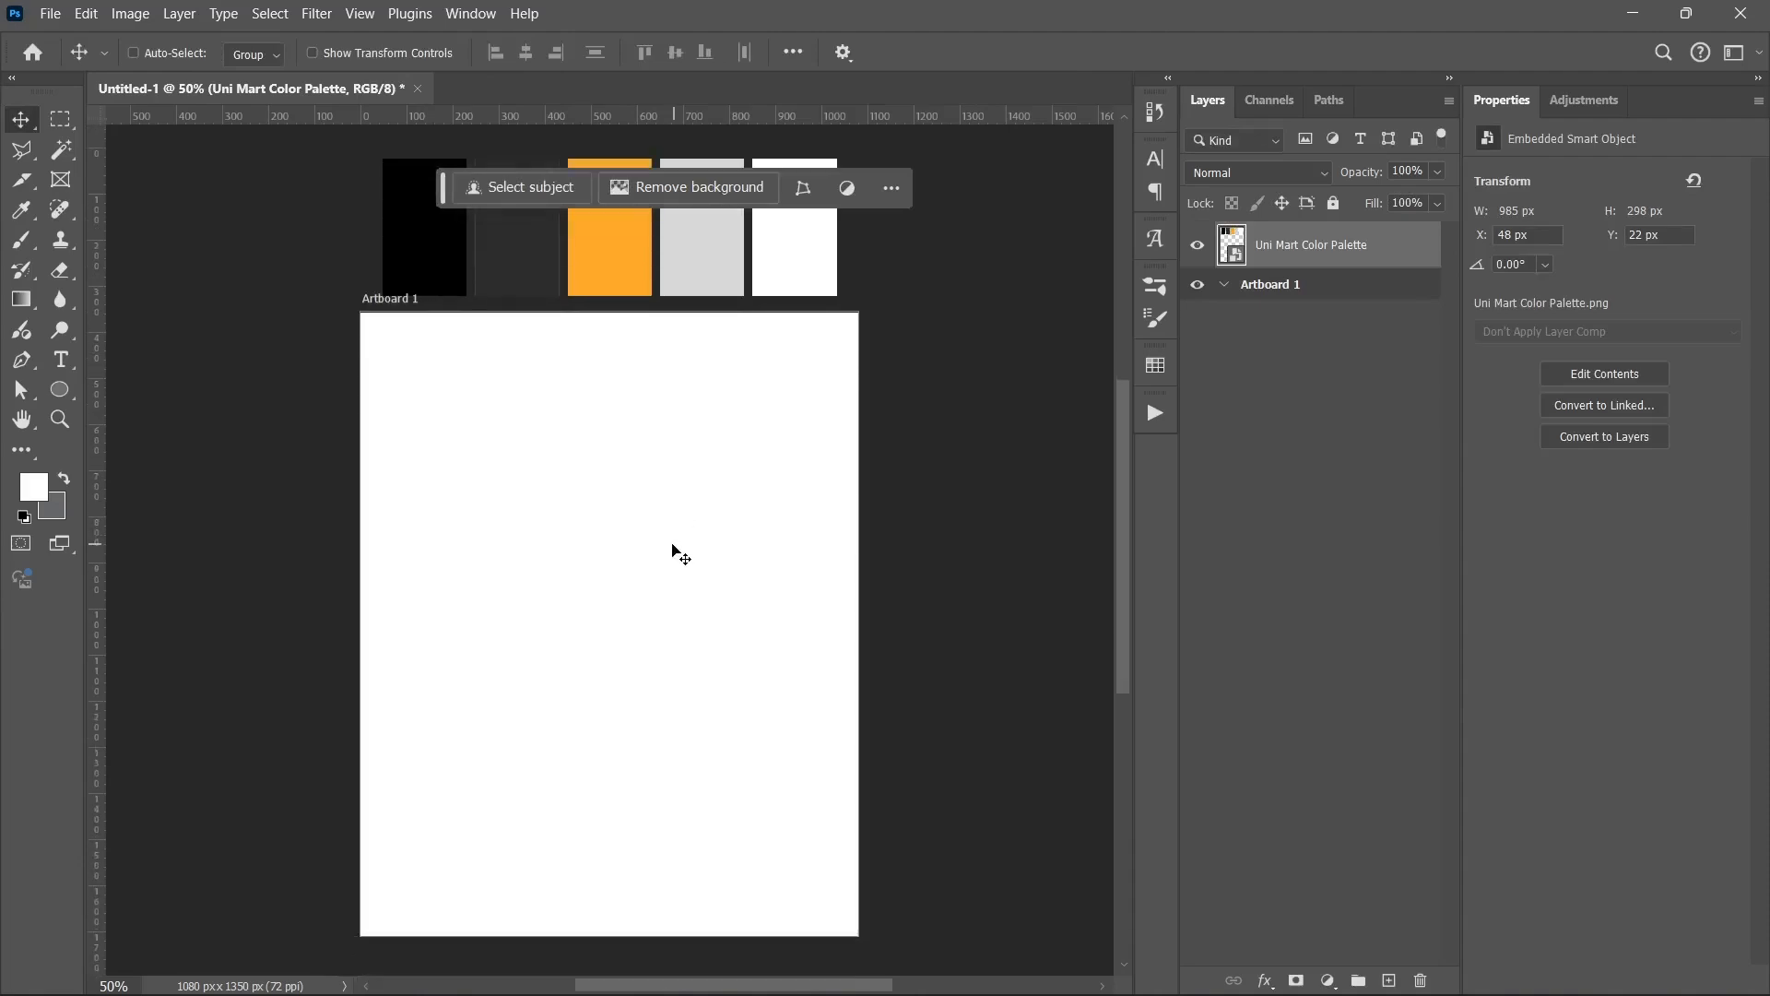
# - Add a new blank layer directly above Artboard 1 and reset the foreground and background colours to black and white
pyautogui.scroll(-2, 680, 553)
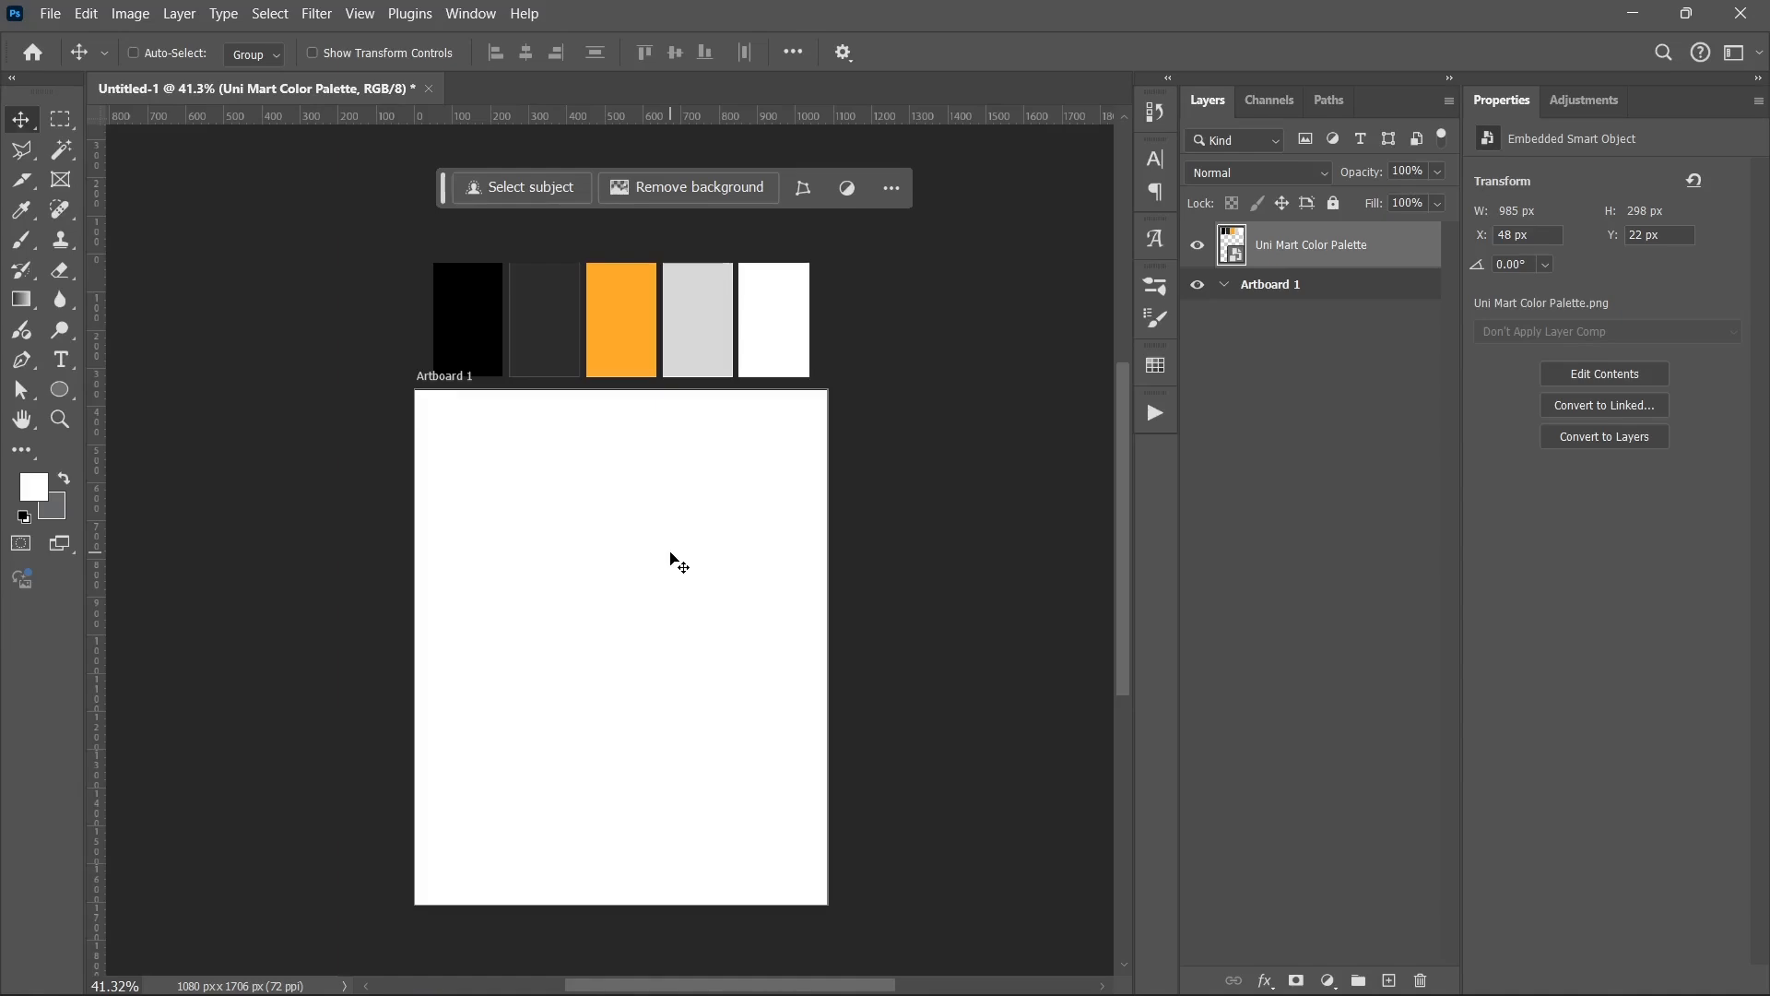
pyautogui.click(1254, 286)
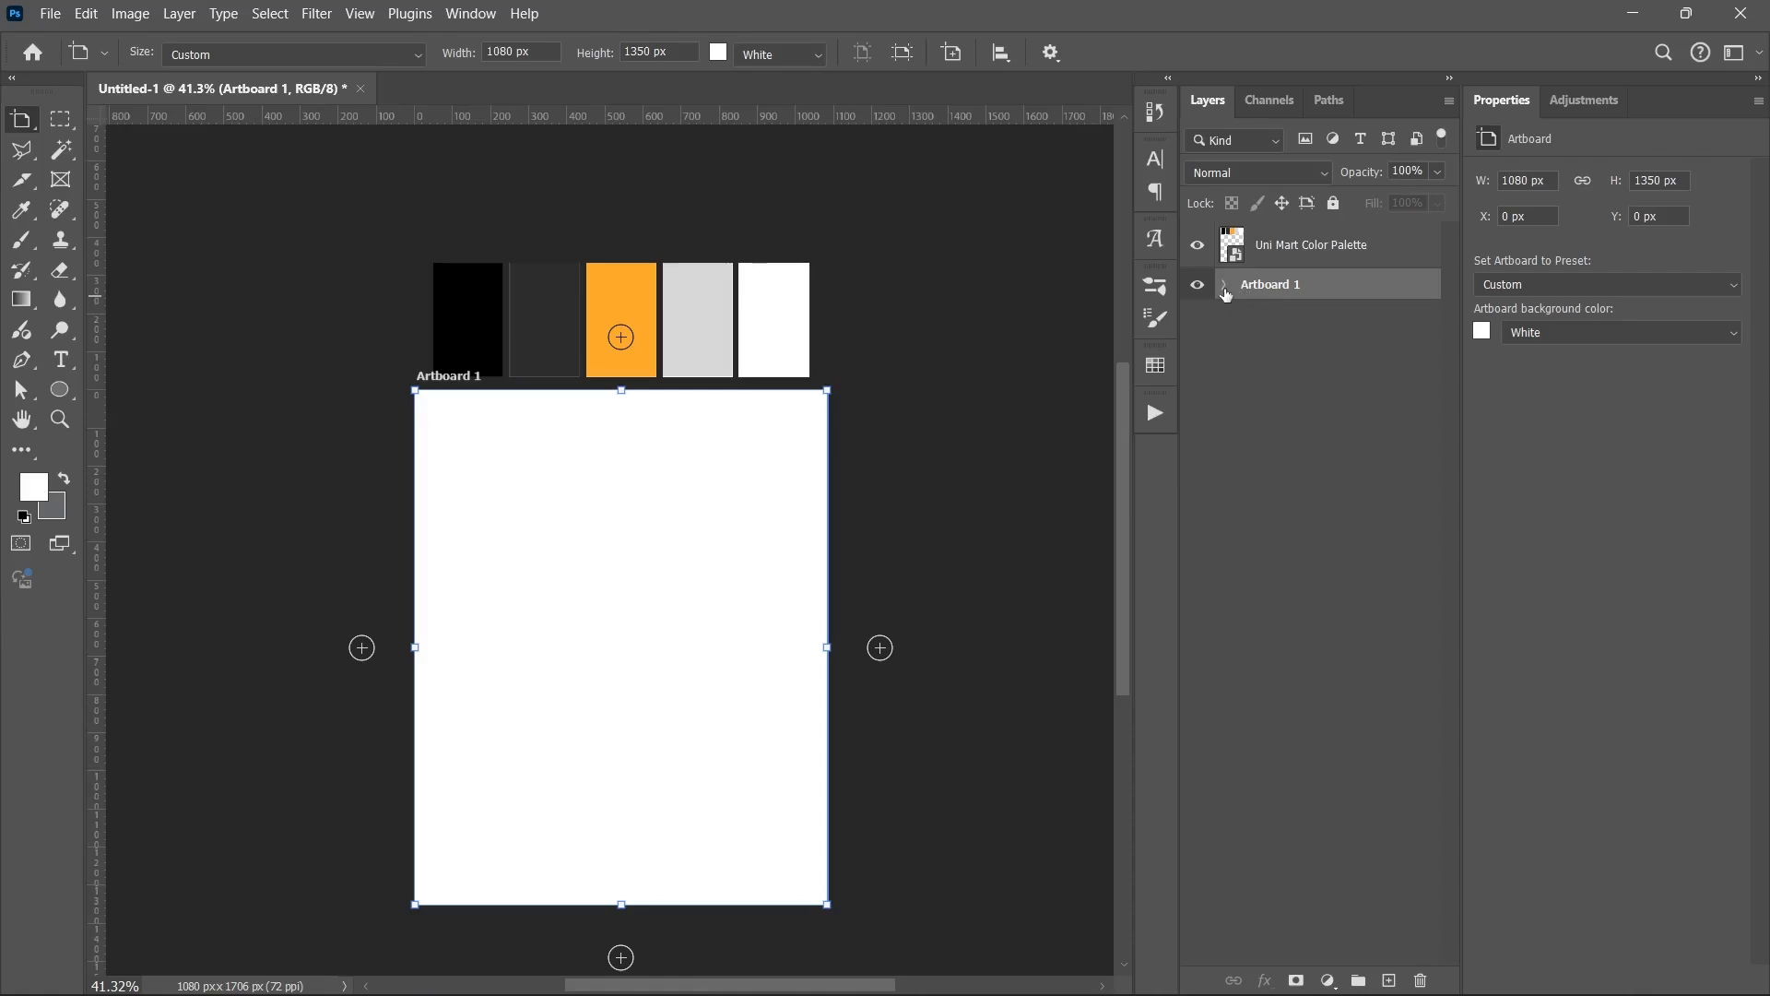
pyautogui.click(1328, 979)
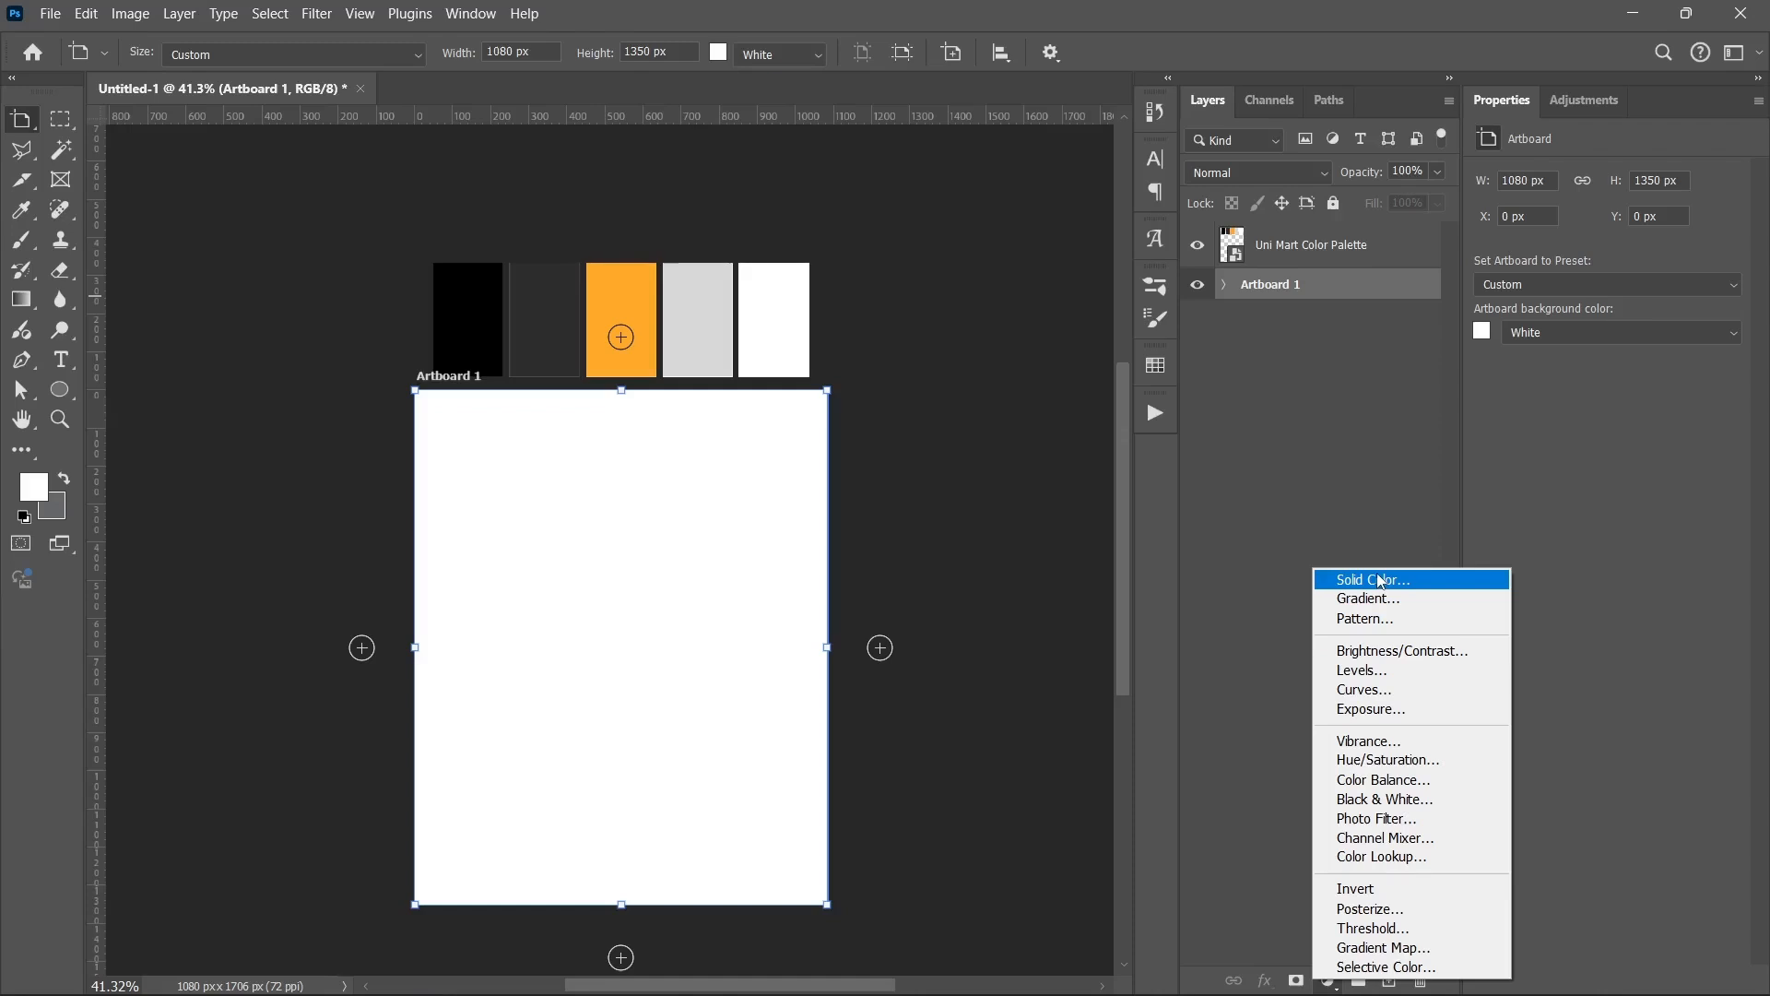
pyautogui.click(1236, 594)
pyautogui.click(1389, 980)
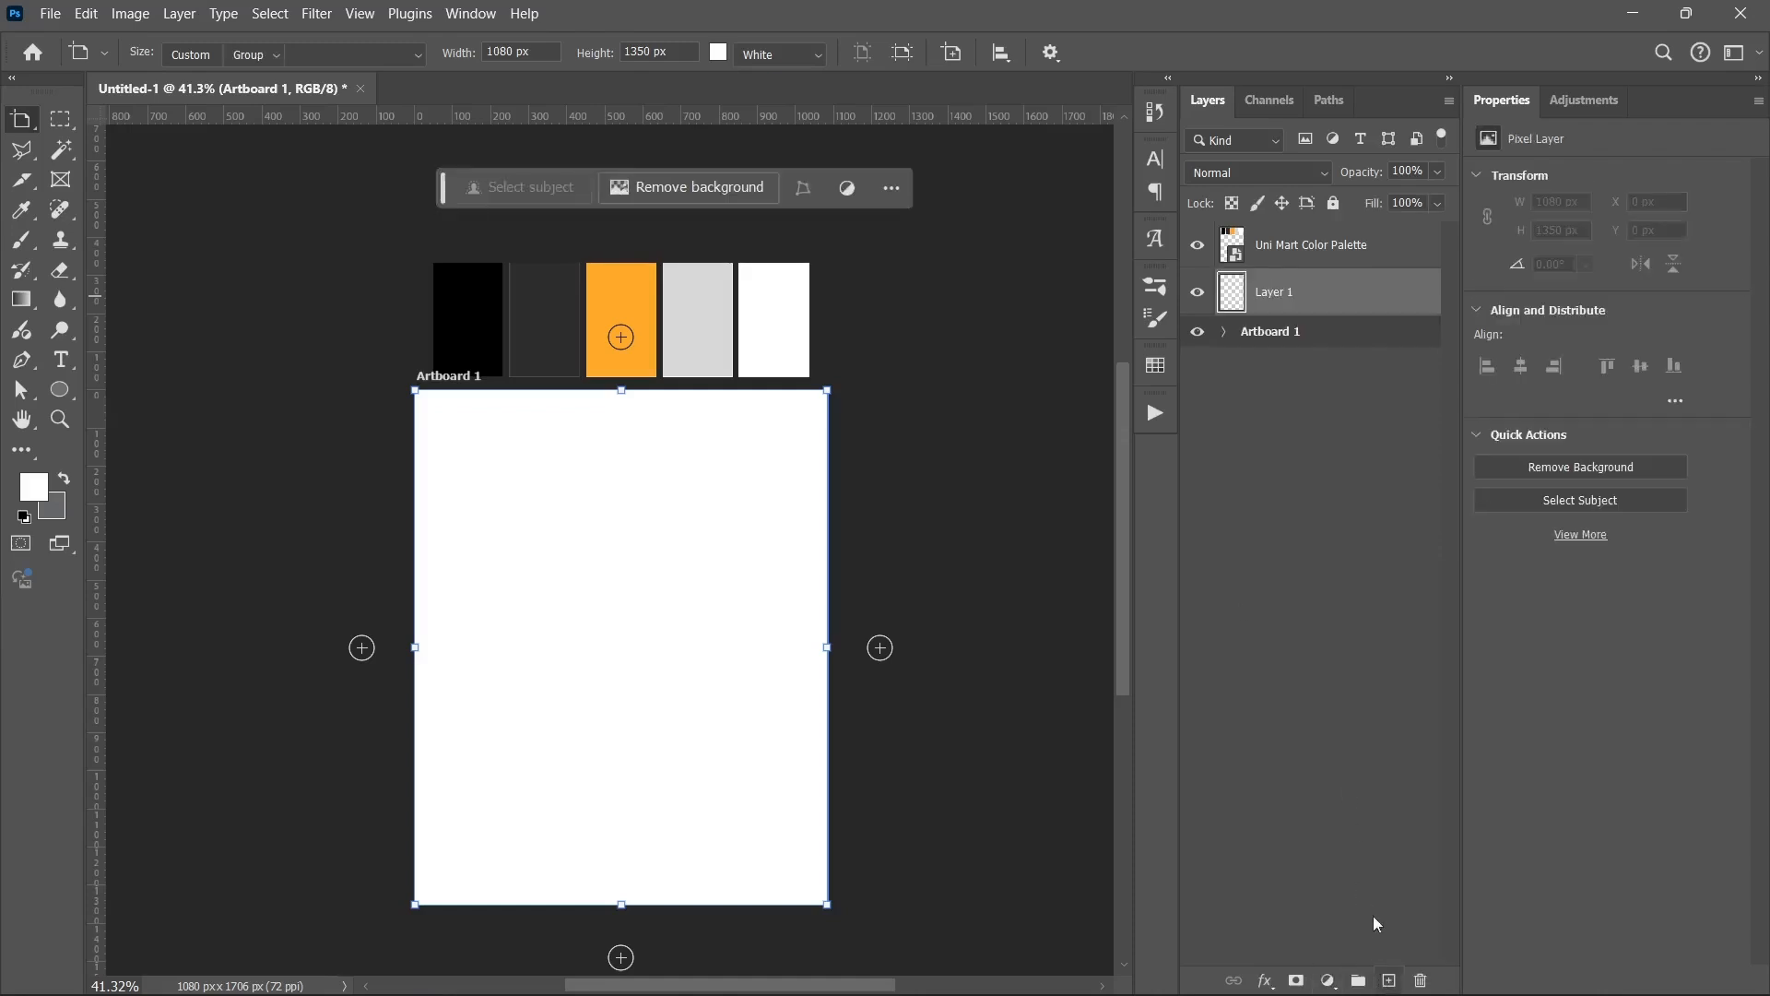
pyautogui.press('v')
pyautogui.press('d')
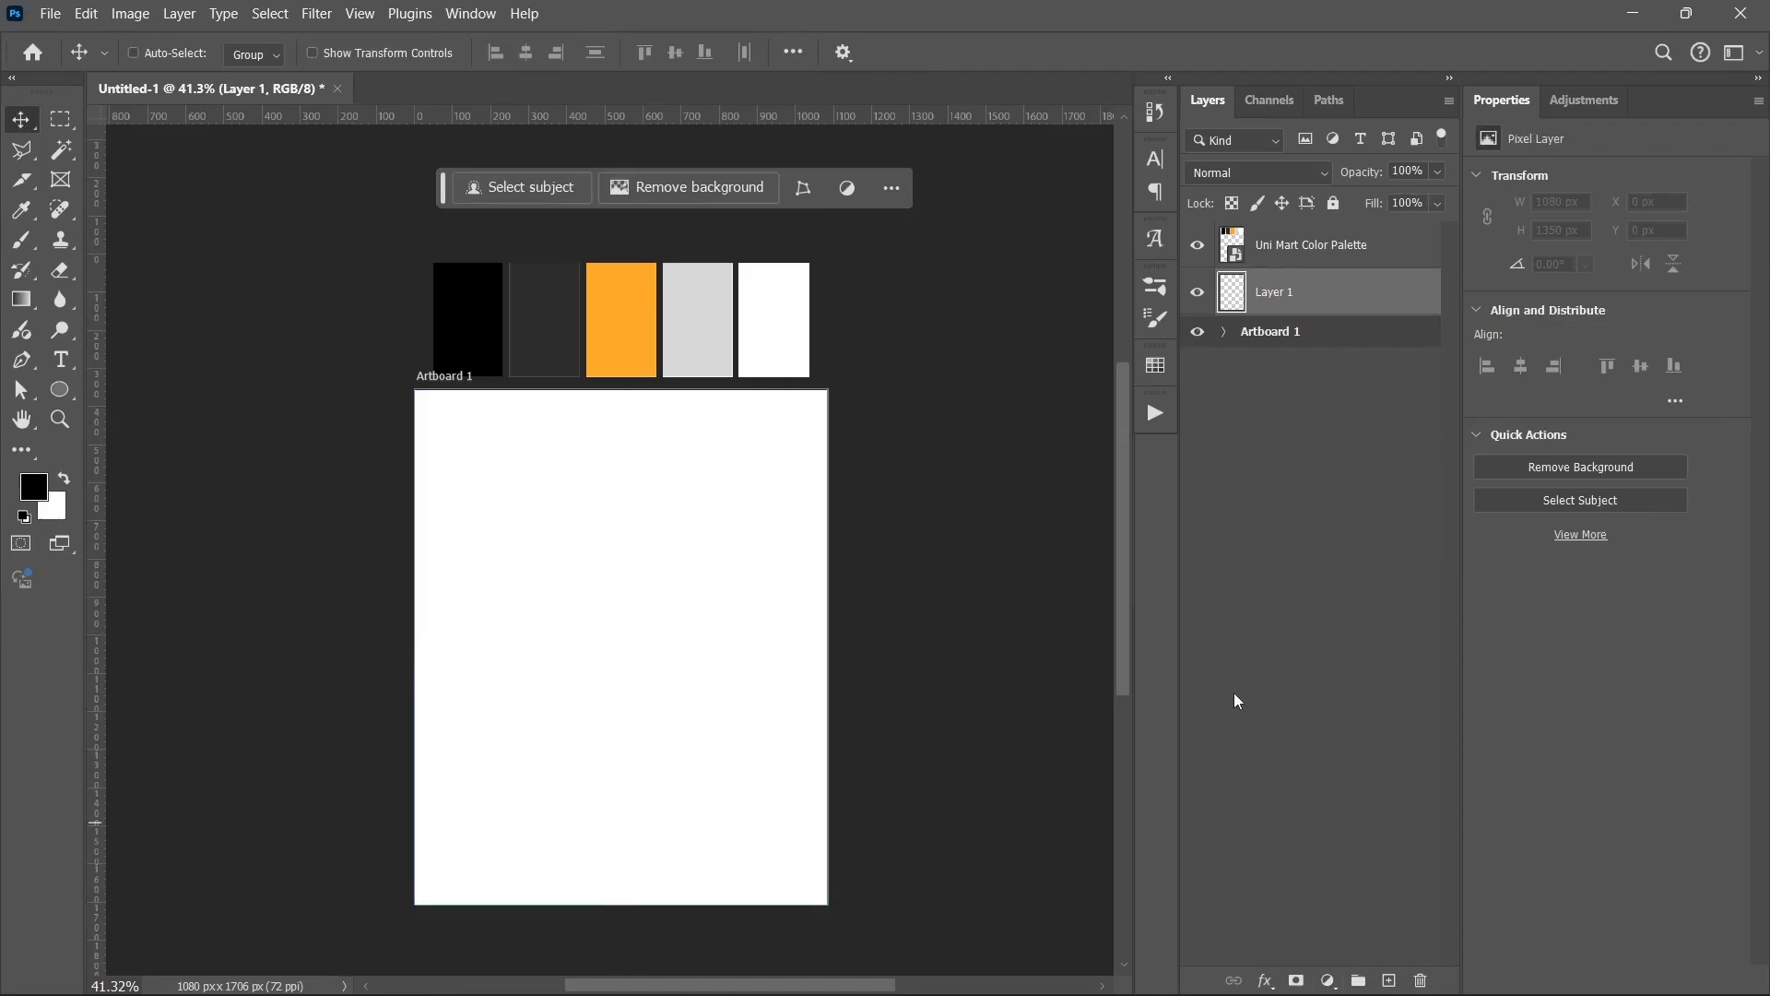
# - Move the blank layer into Artboard 1 and select it with the Move tool active
pyautogui.moveTo(1292, 299); pyautogui.dragTo(1292, 332)
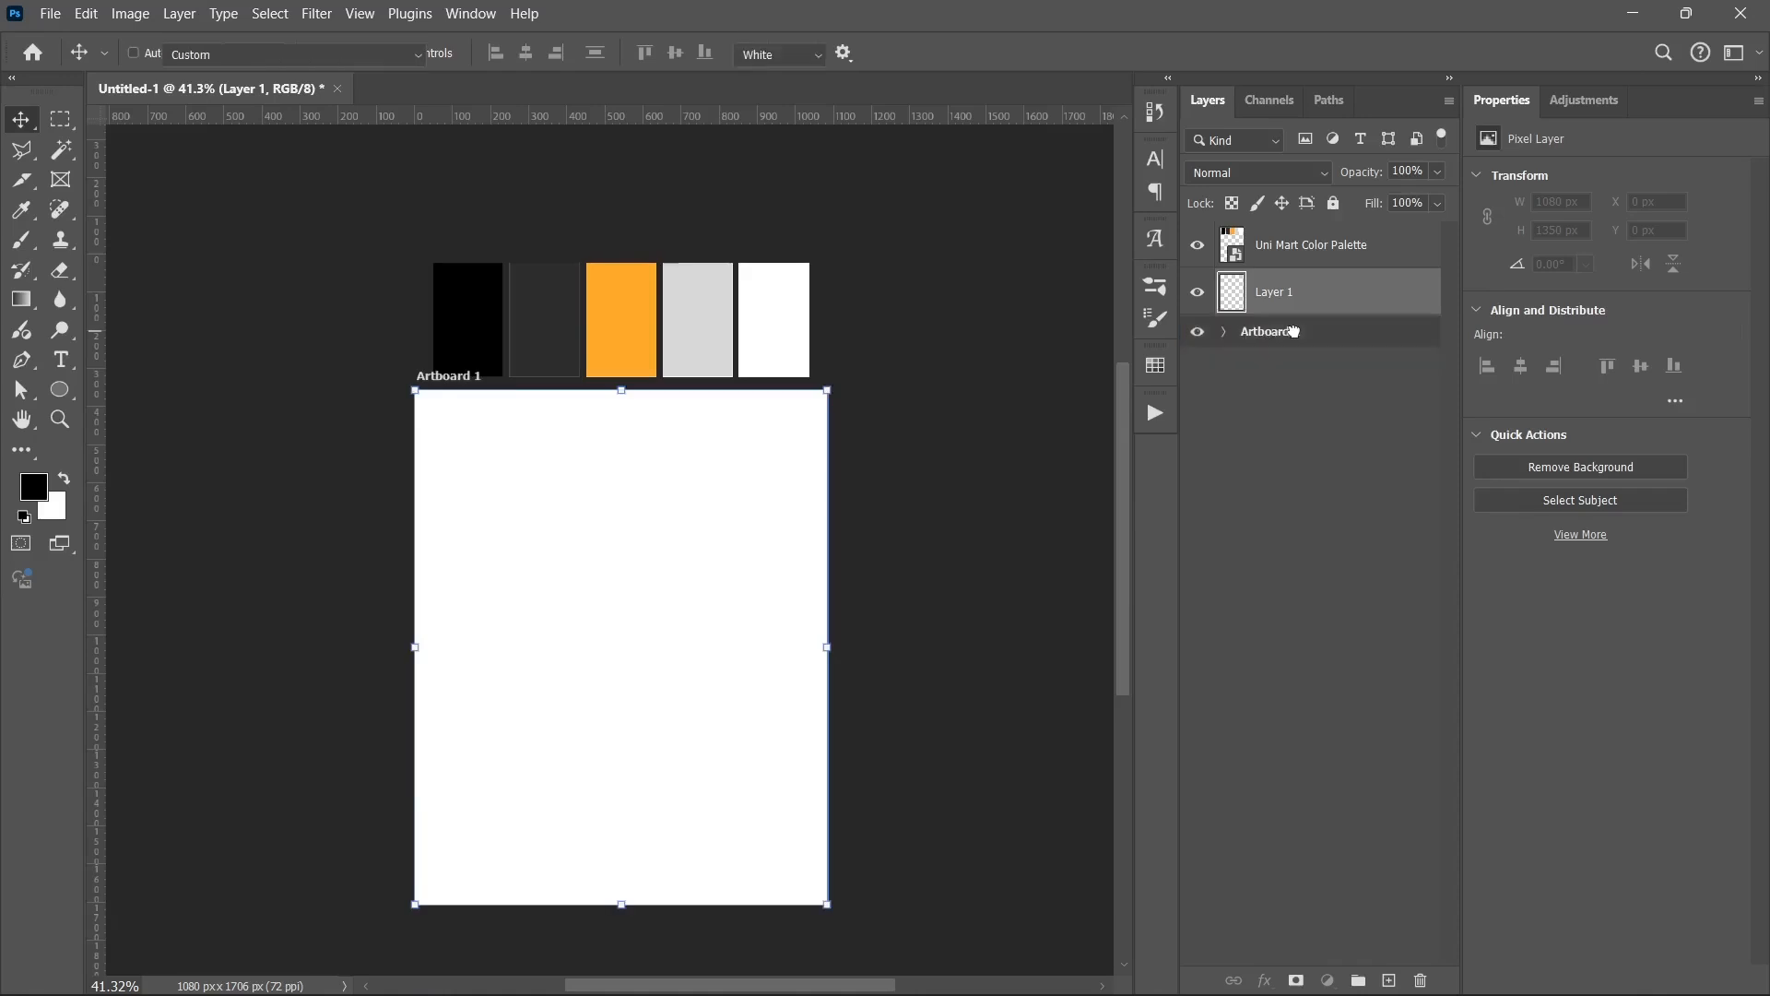
pyautogui.click(1226, 284)
pyautogui.click(1300, 322)
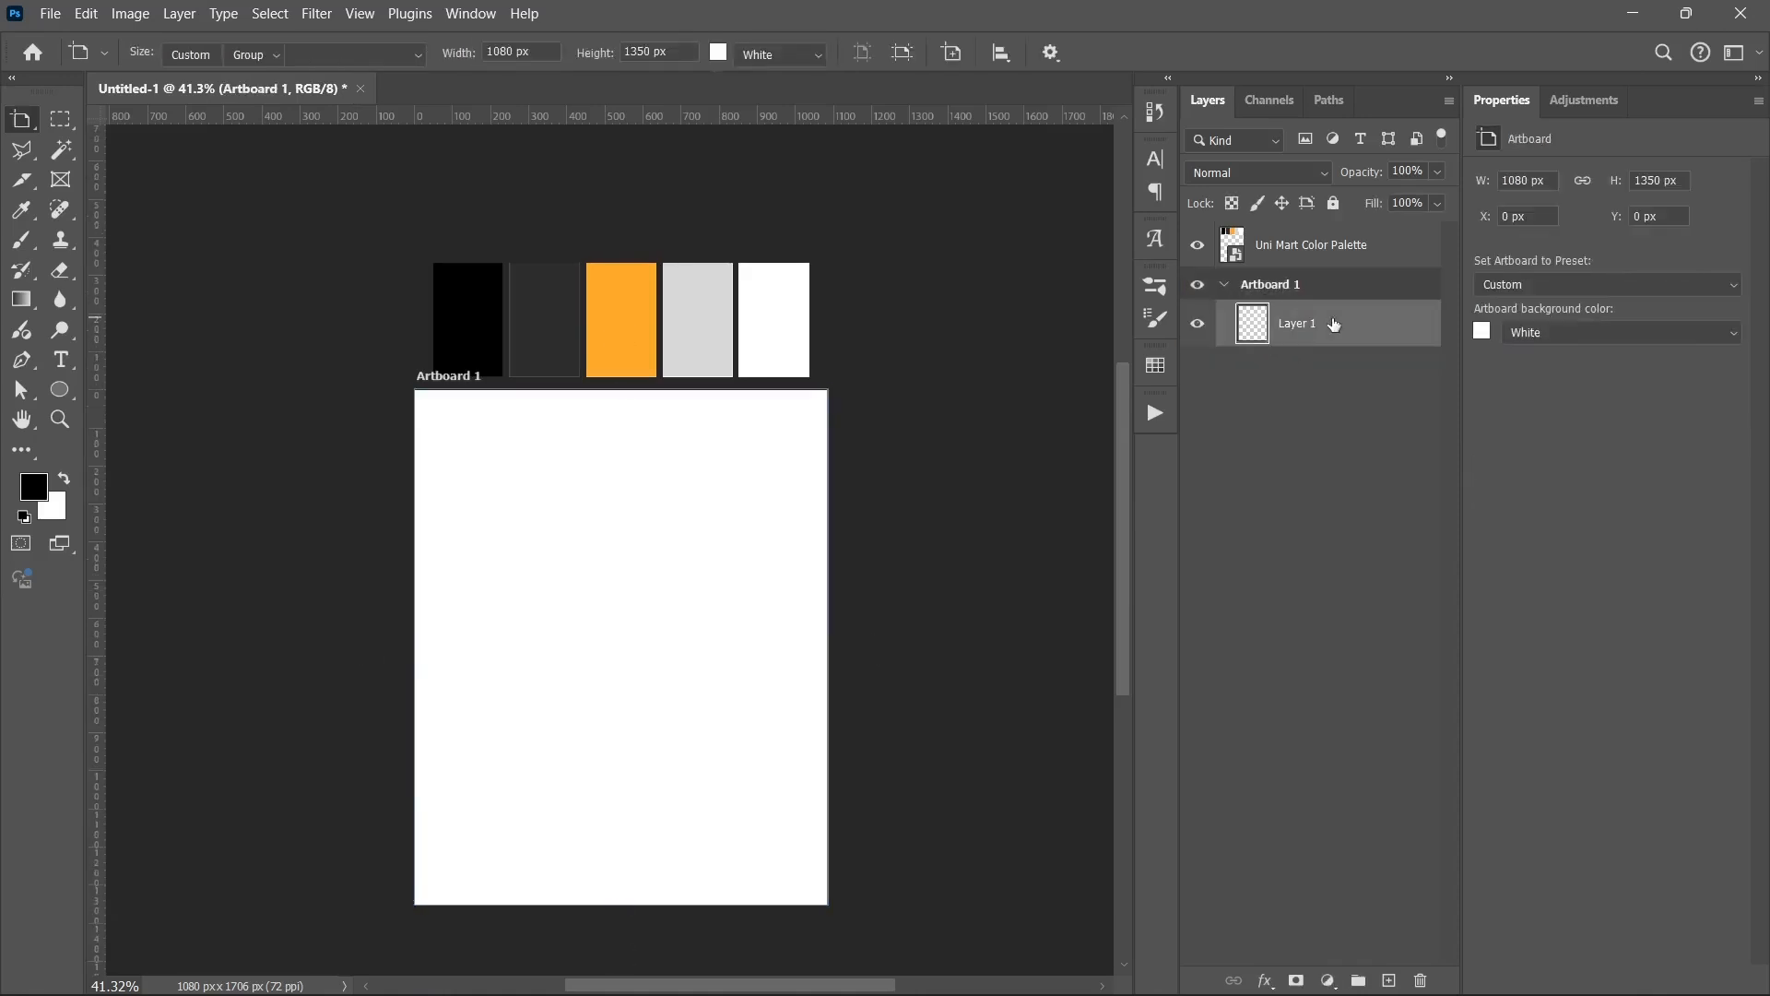
pyautogui.press('v')
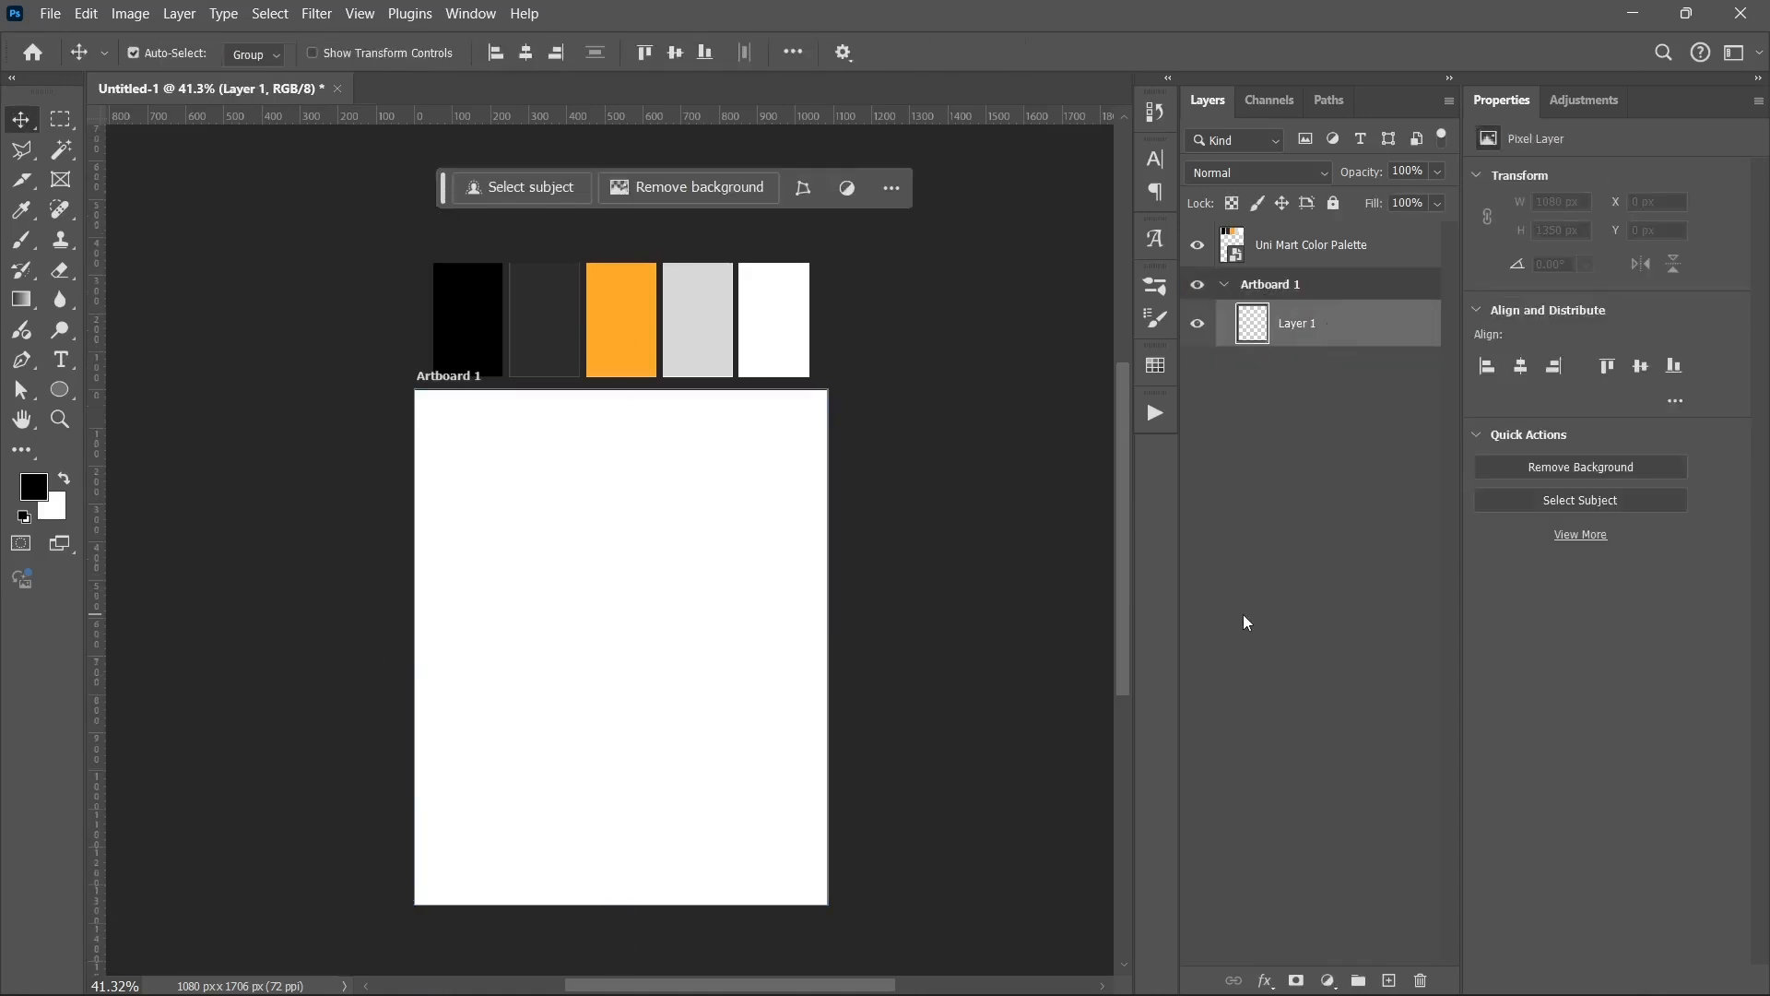
# - Fill Layer 1 with white, try black instead, and return it to white
pyautogui.hotkey('ctrl', 'BackSpace')
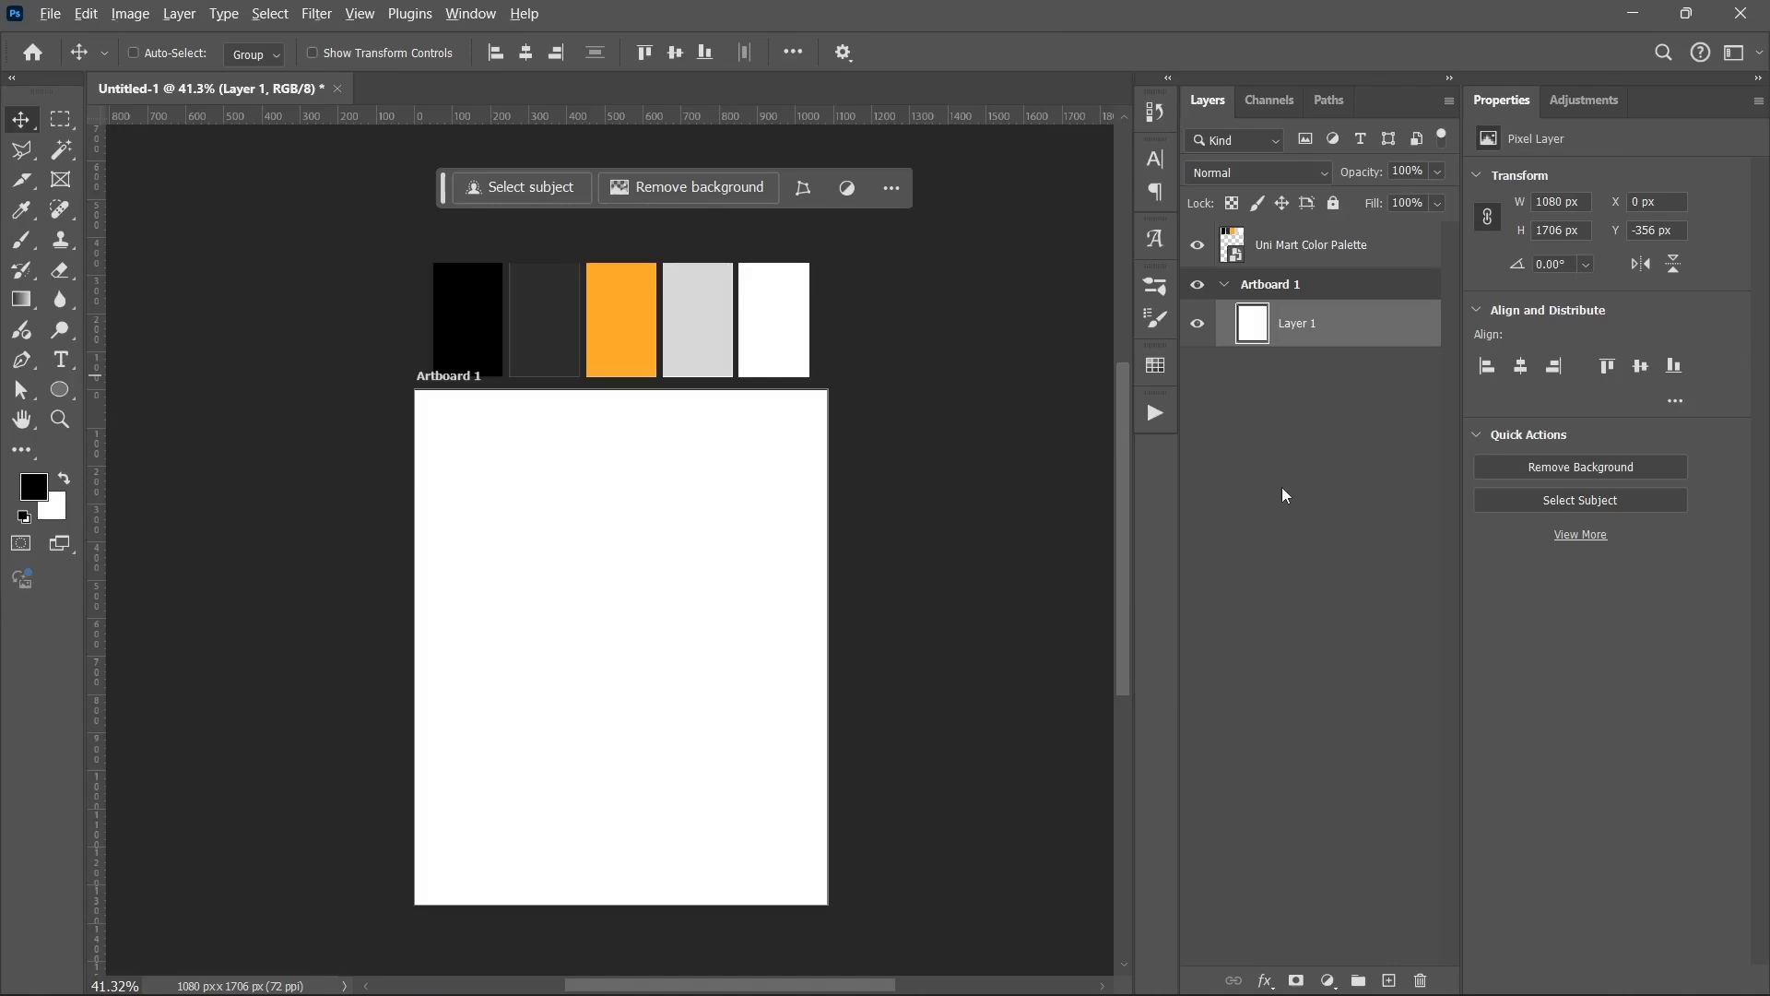
pyautogui.hotkey('alt', 'BackSpace')
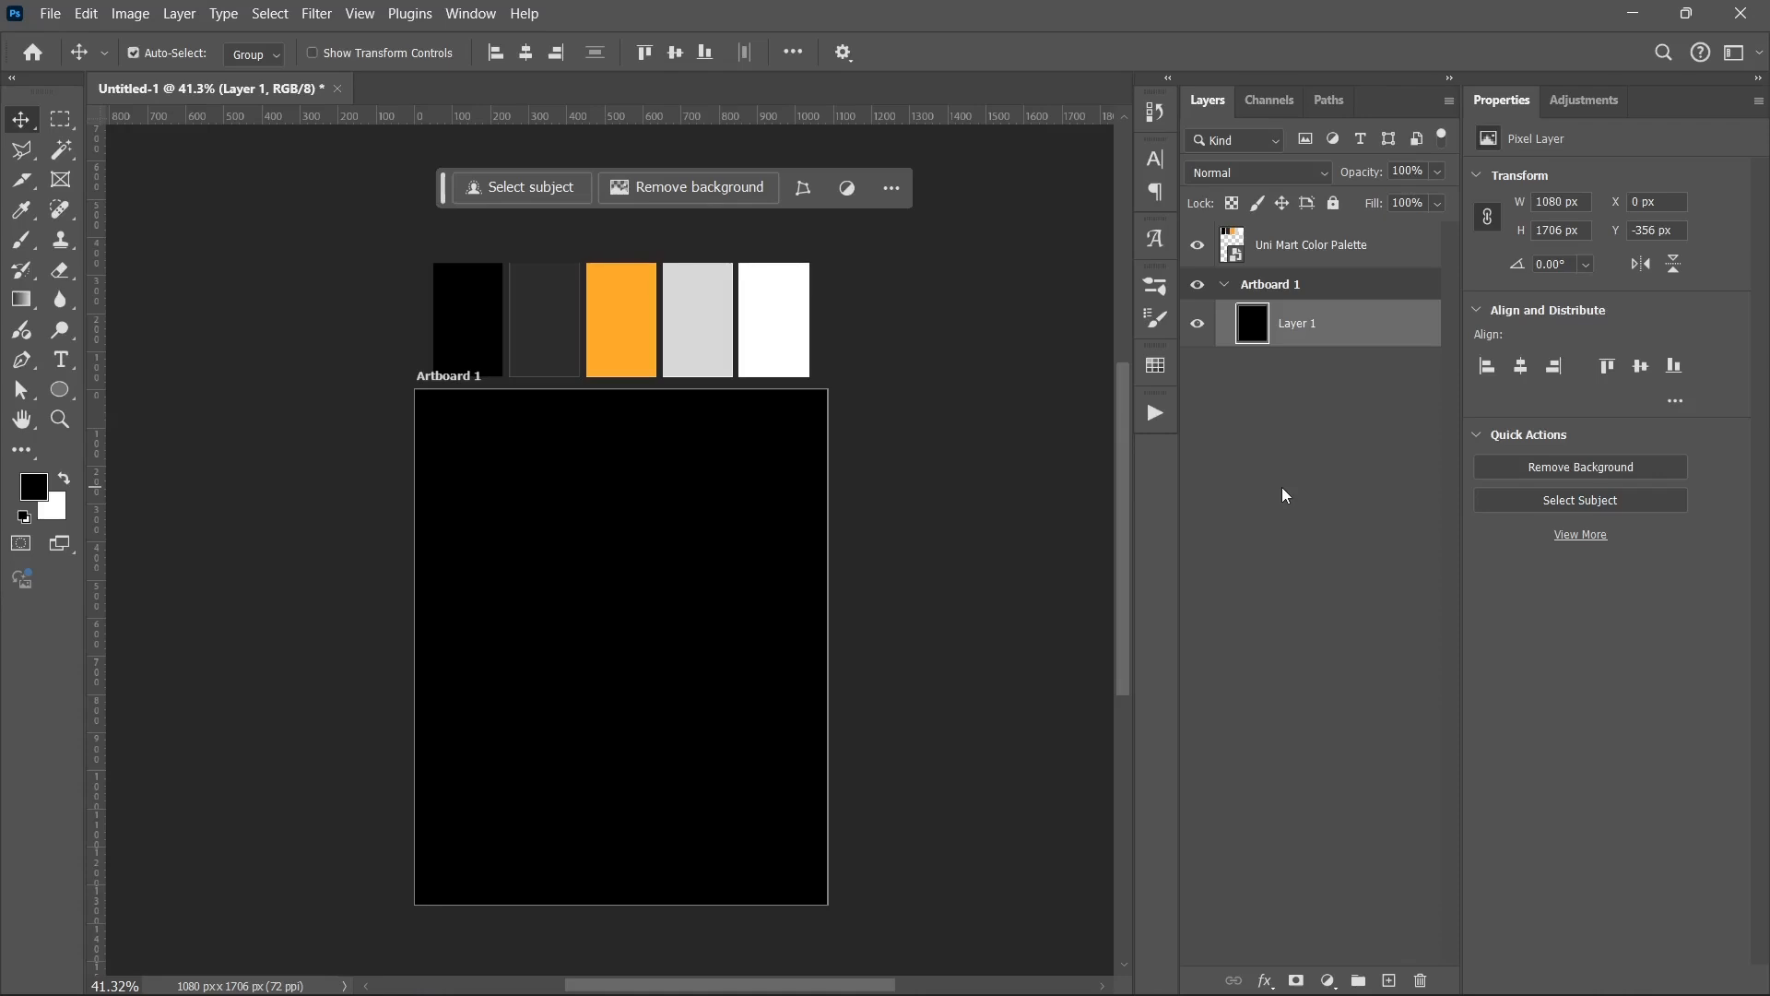
pyautogui.hotkey('ctrl', 'BackSpace')
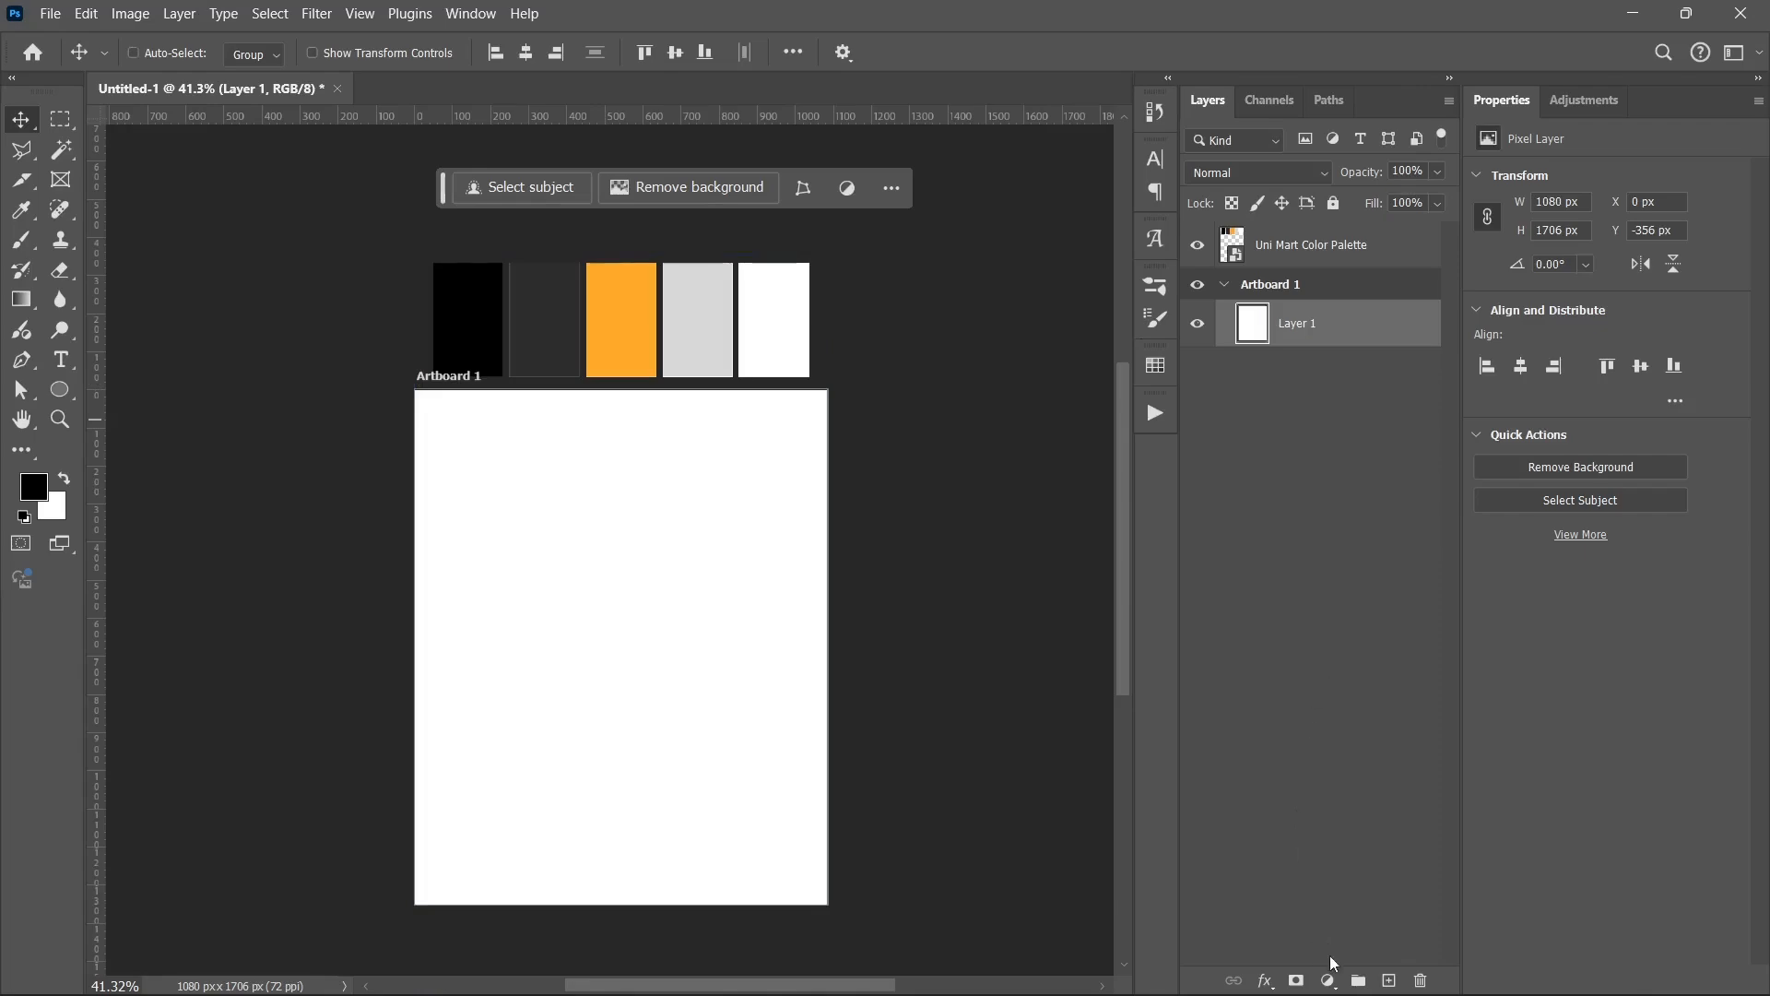
pyautogui.click(1328, 980)
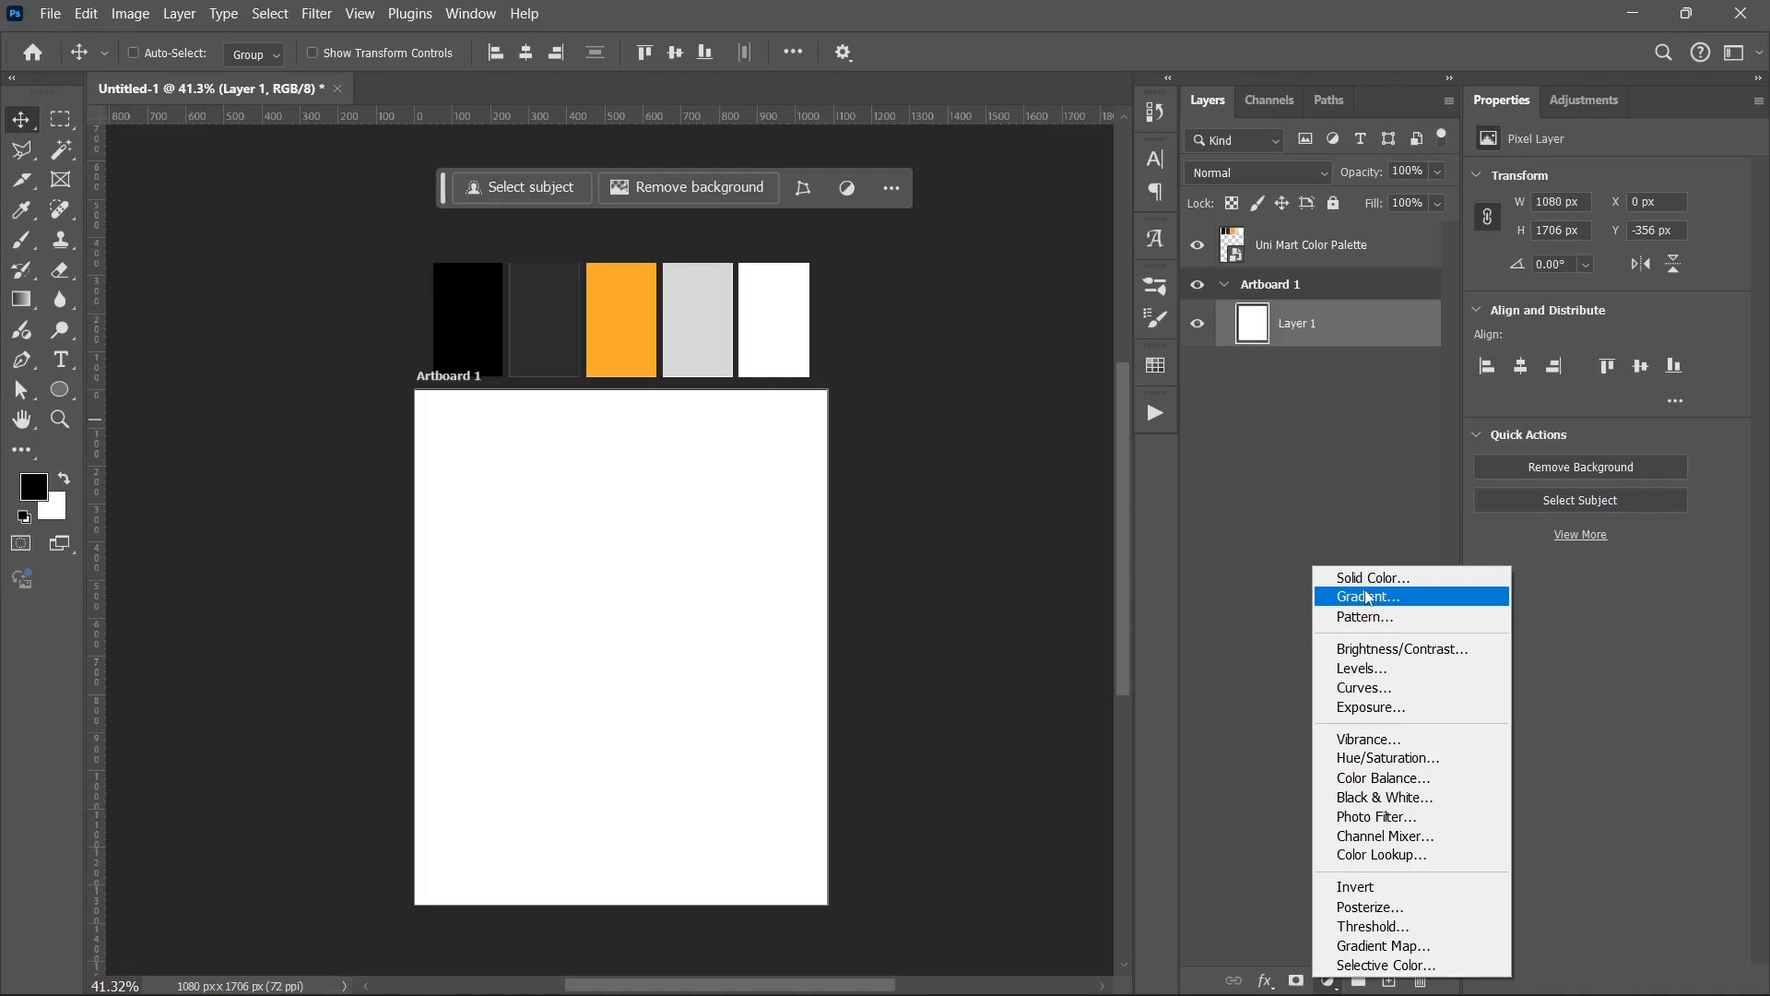
pyautogui.click(1342, 341)
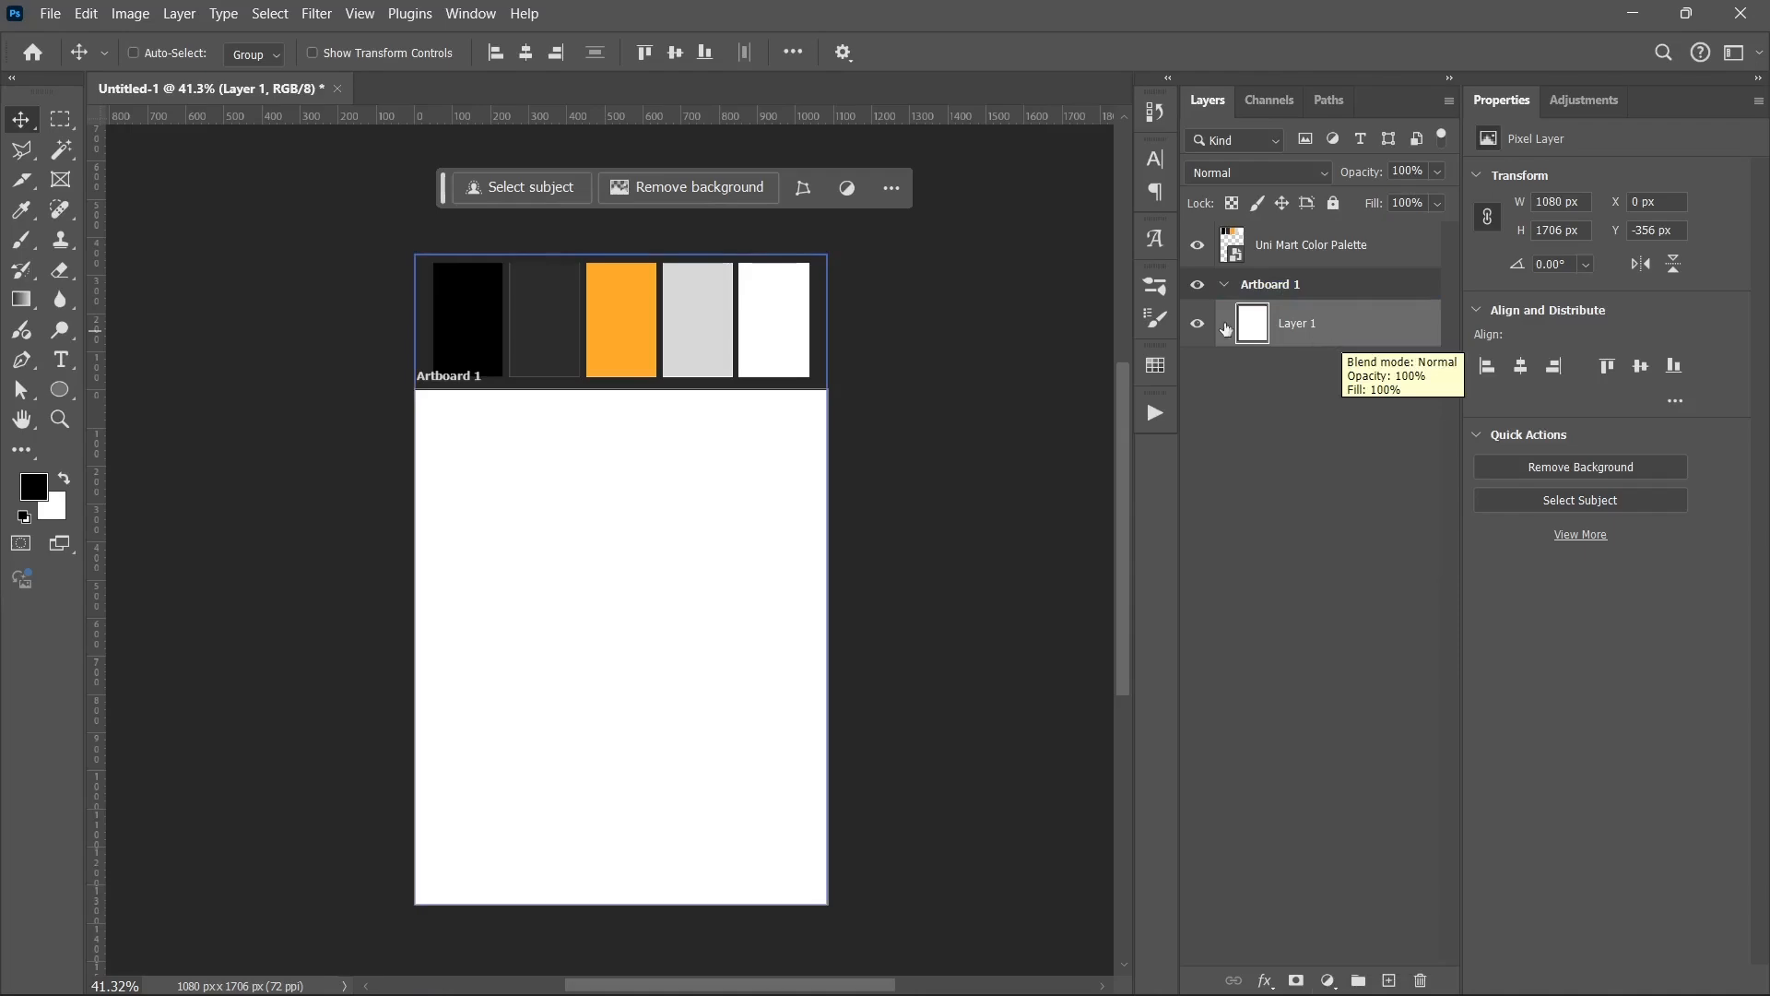
# - Draw a rectangle shape and extend its edges to cover the whole of Artboard 1 at 1080 × 1350 px
pyautogui.click(60, 391)
pyautogui.rightClick(59, 391)
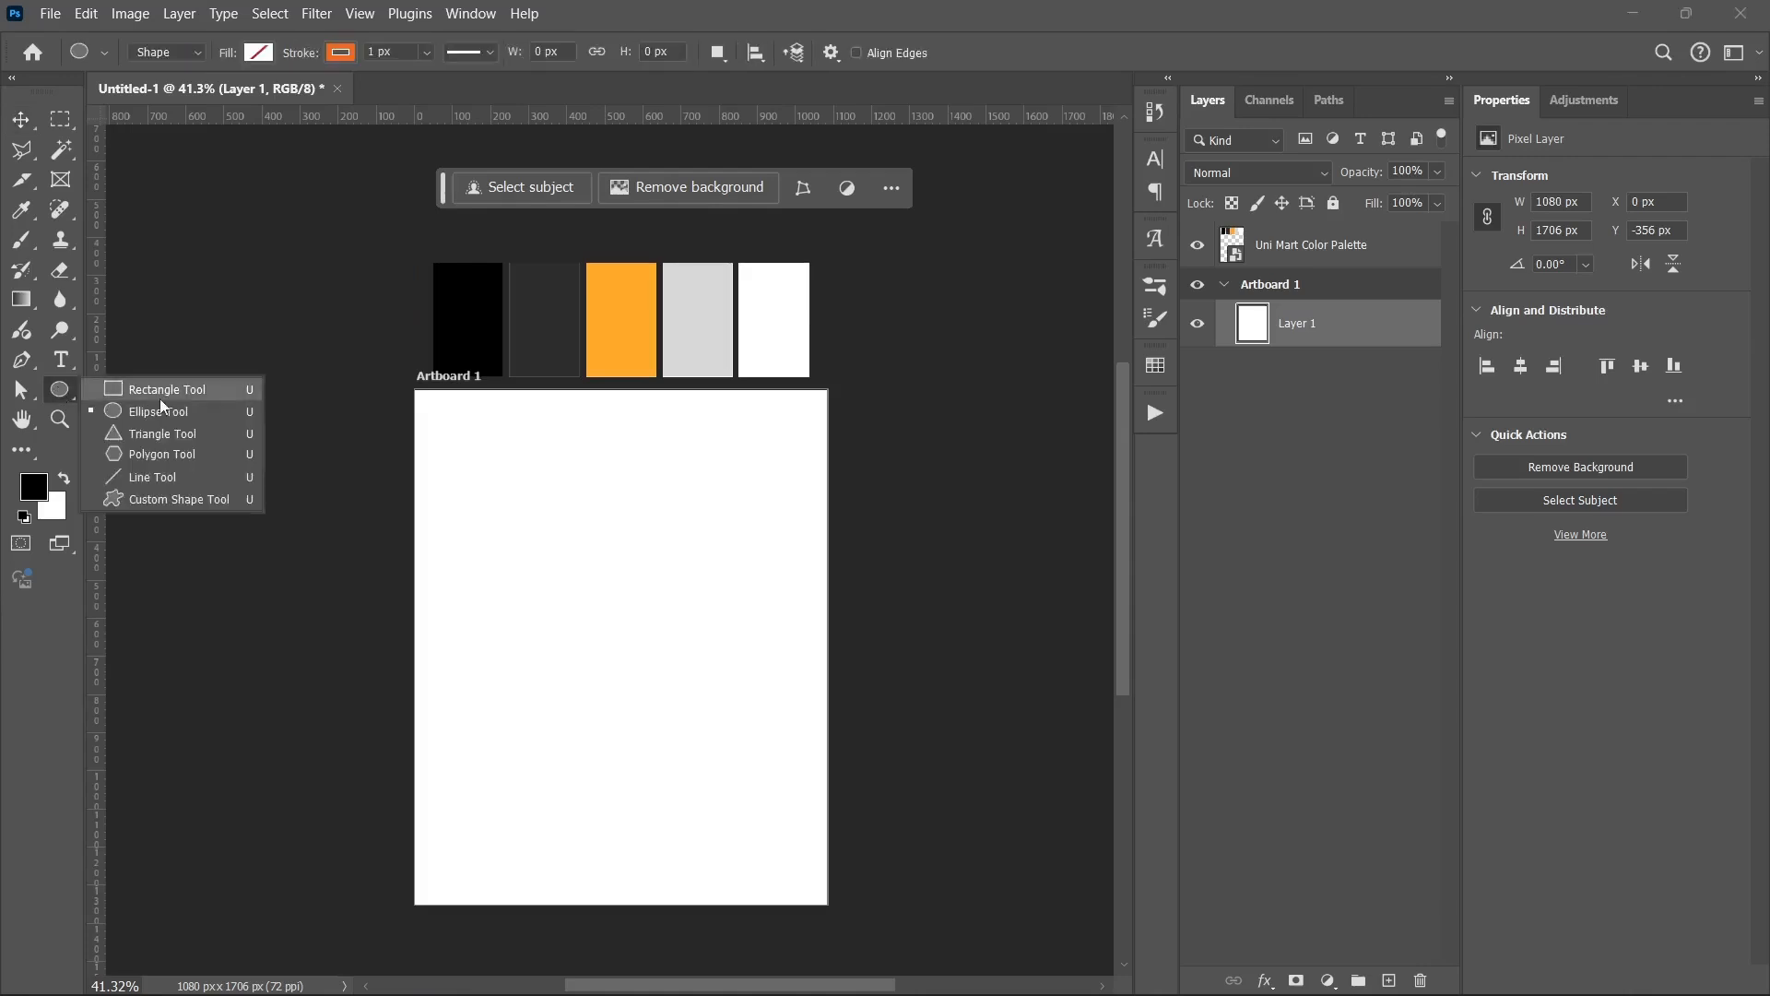
pyautogui.click(162, 396)
pyautogui.moveTo(429, 412); pyautogui.dragTo(720, 717)
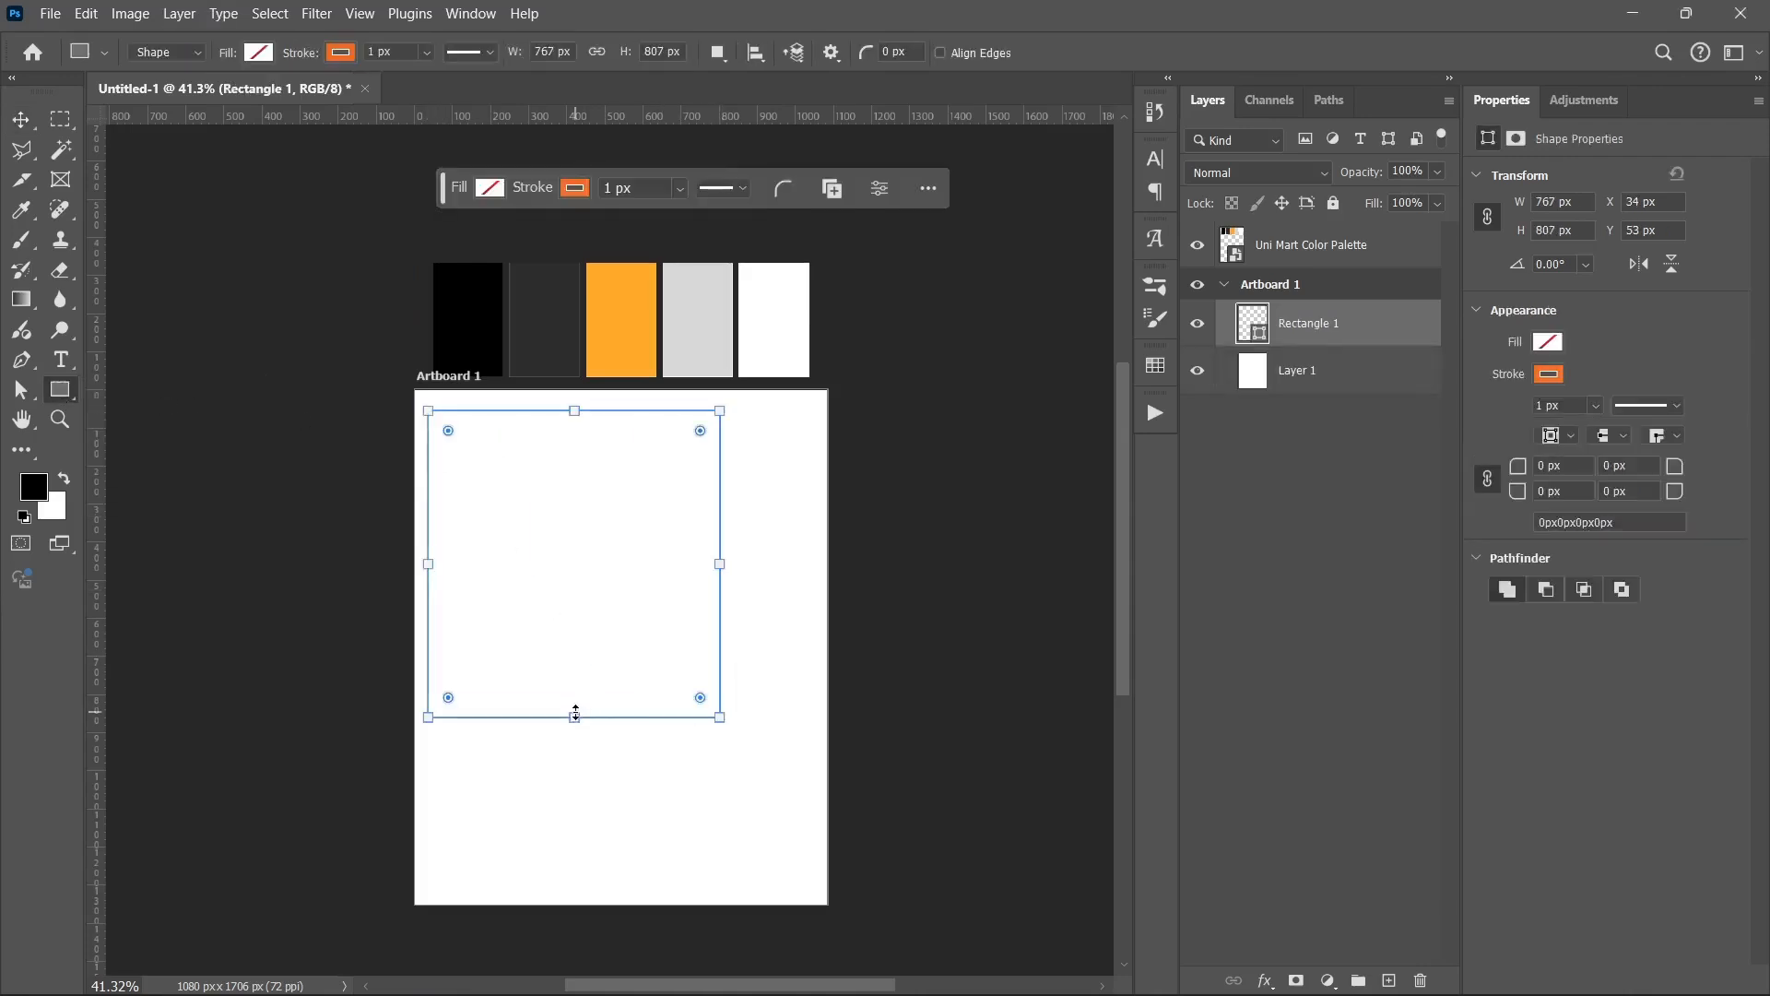
pyautogui.moveTo(576, 712); pyautogui.dragTo(580, 898)
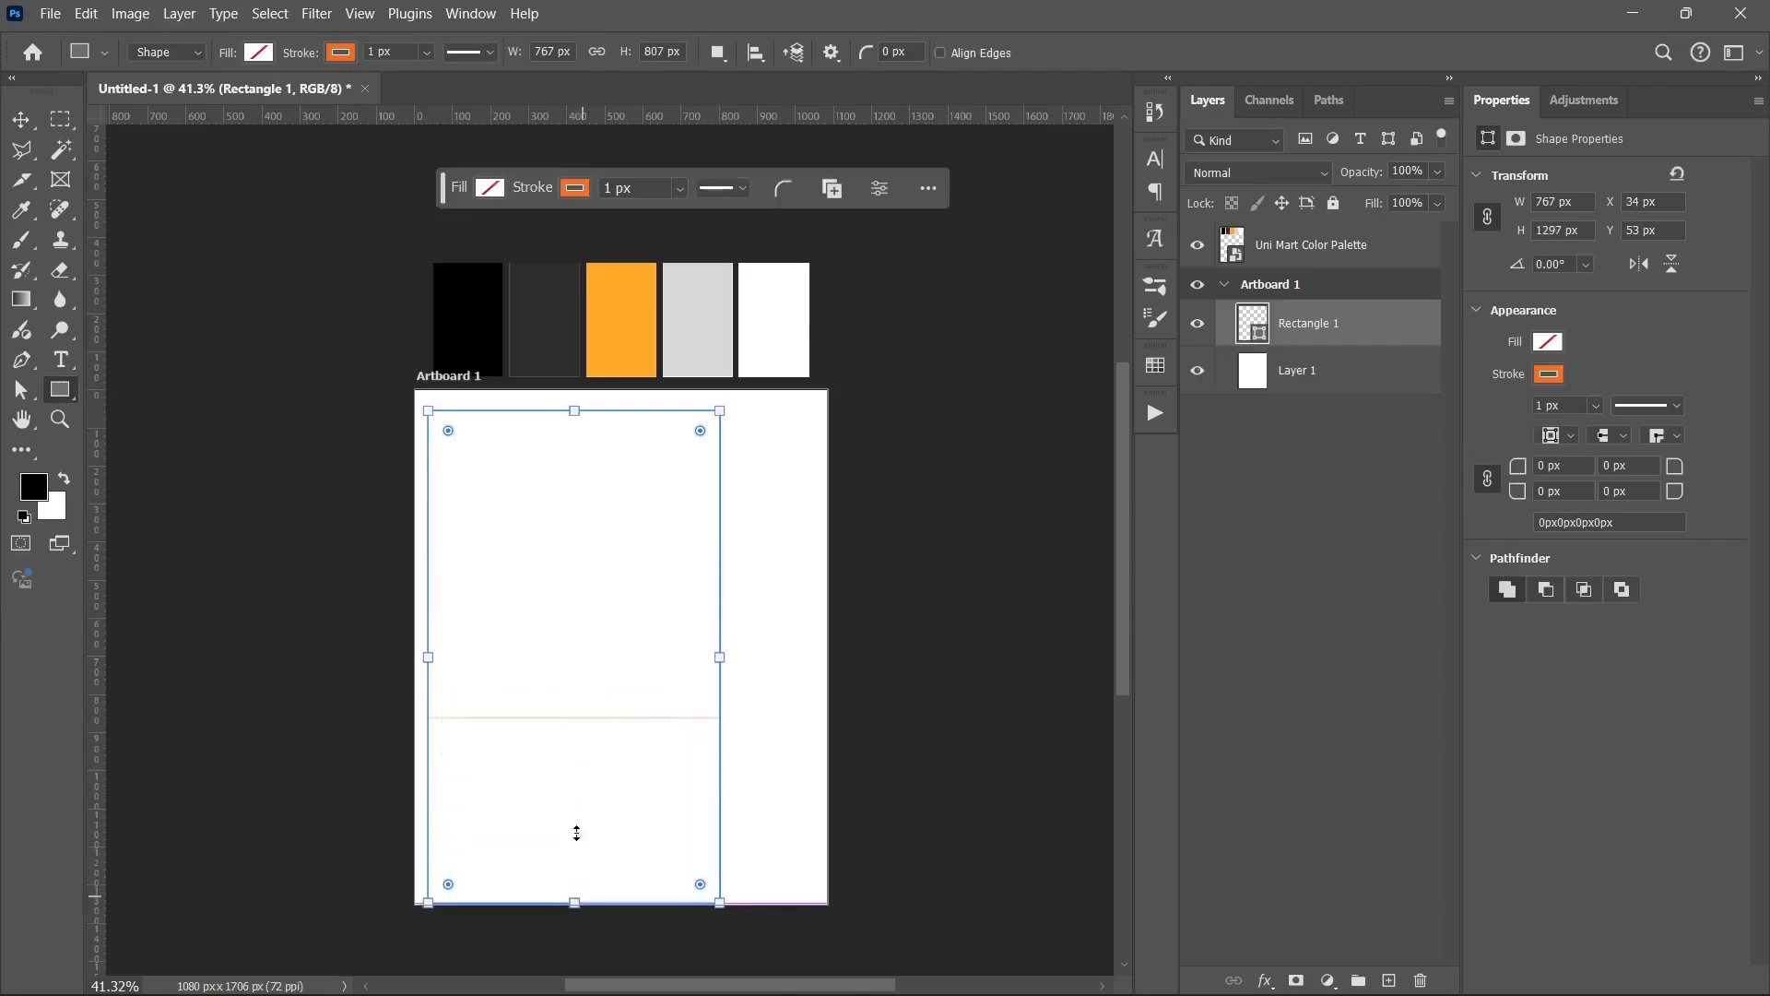
pyautogui.moveTo(421, 659); pyautogui.dragTo(415, 657)
pyautogui.moveTo(566, 410); pyautogui.dragTo(566, 391)
pyautogui.moveTo(719, 642); pyautogui.dragTo(826, 643)
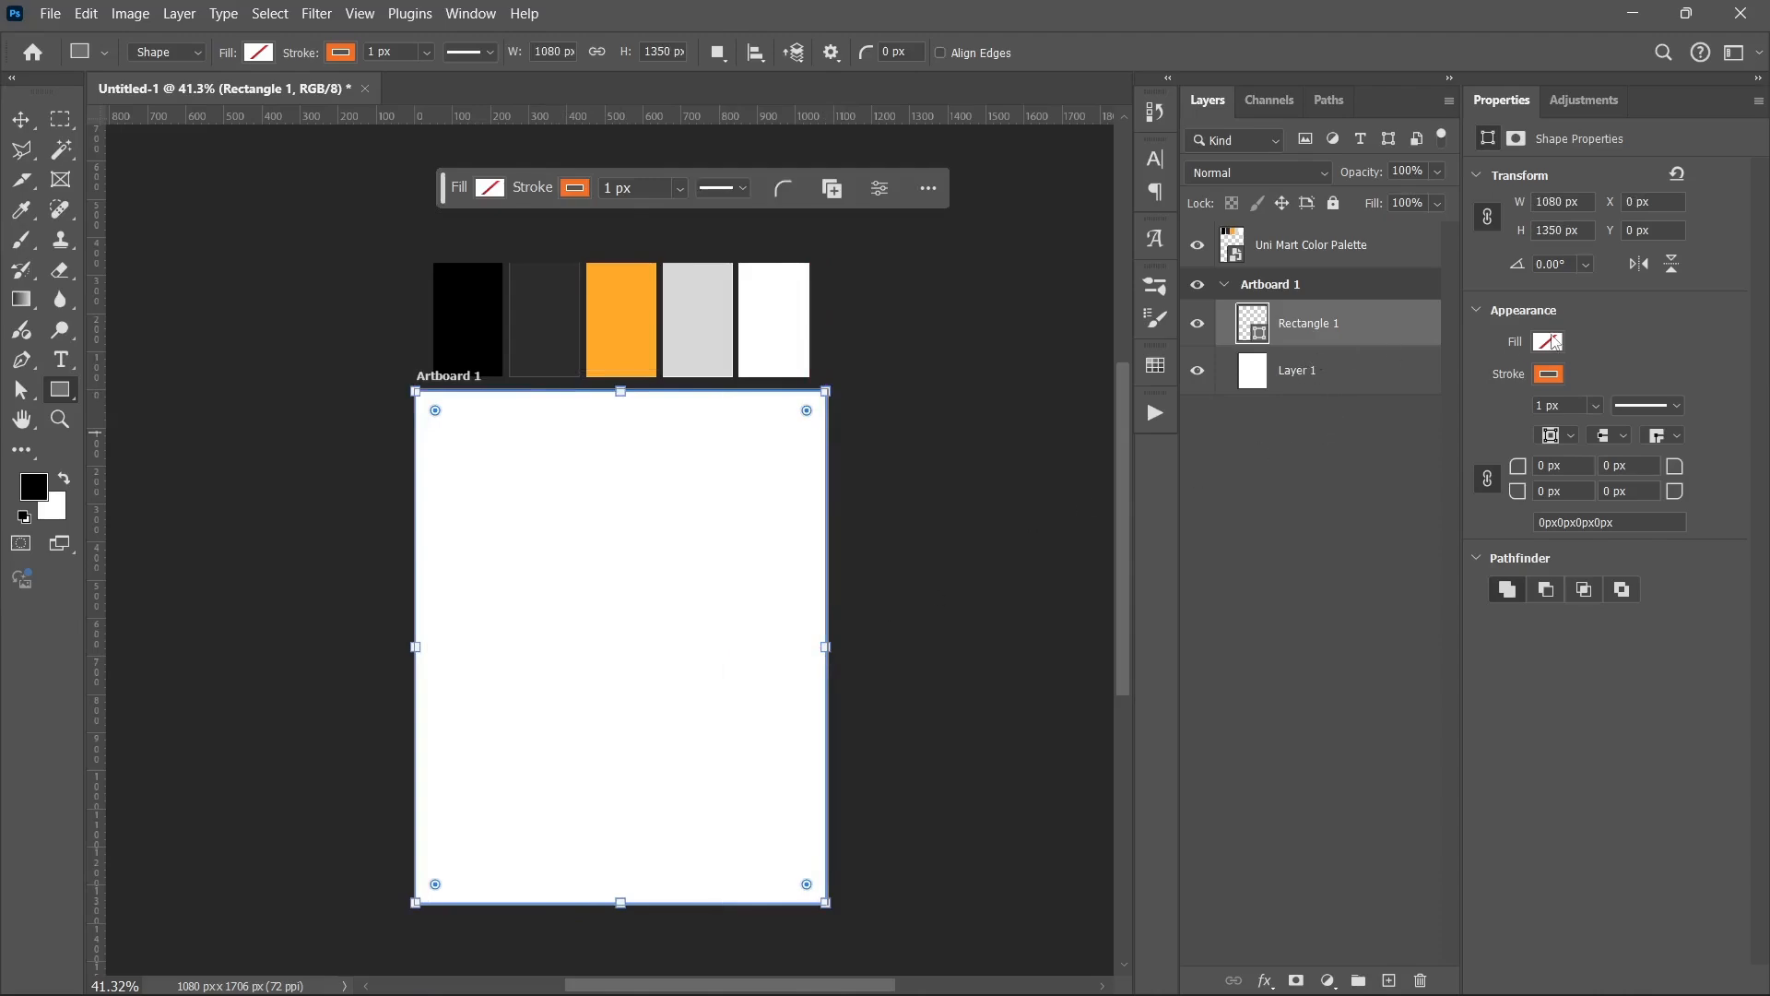
# - Fill the rectangle with the bright blue recent colour and remove its stroke
pyautogui.click(1549, 341)
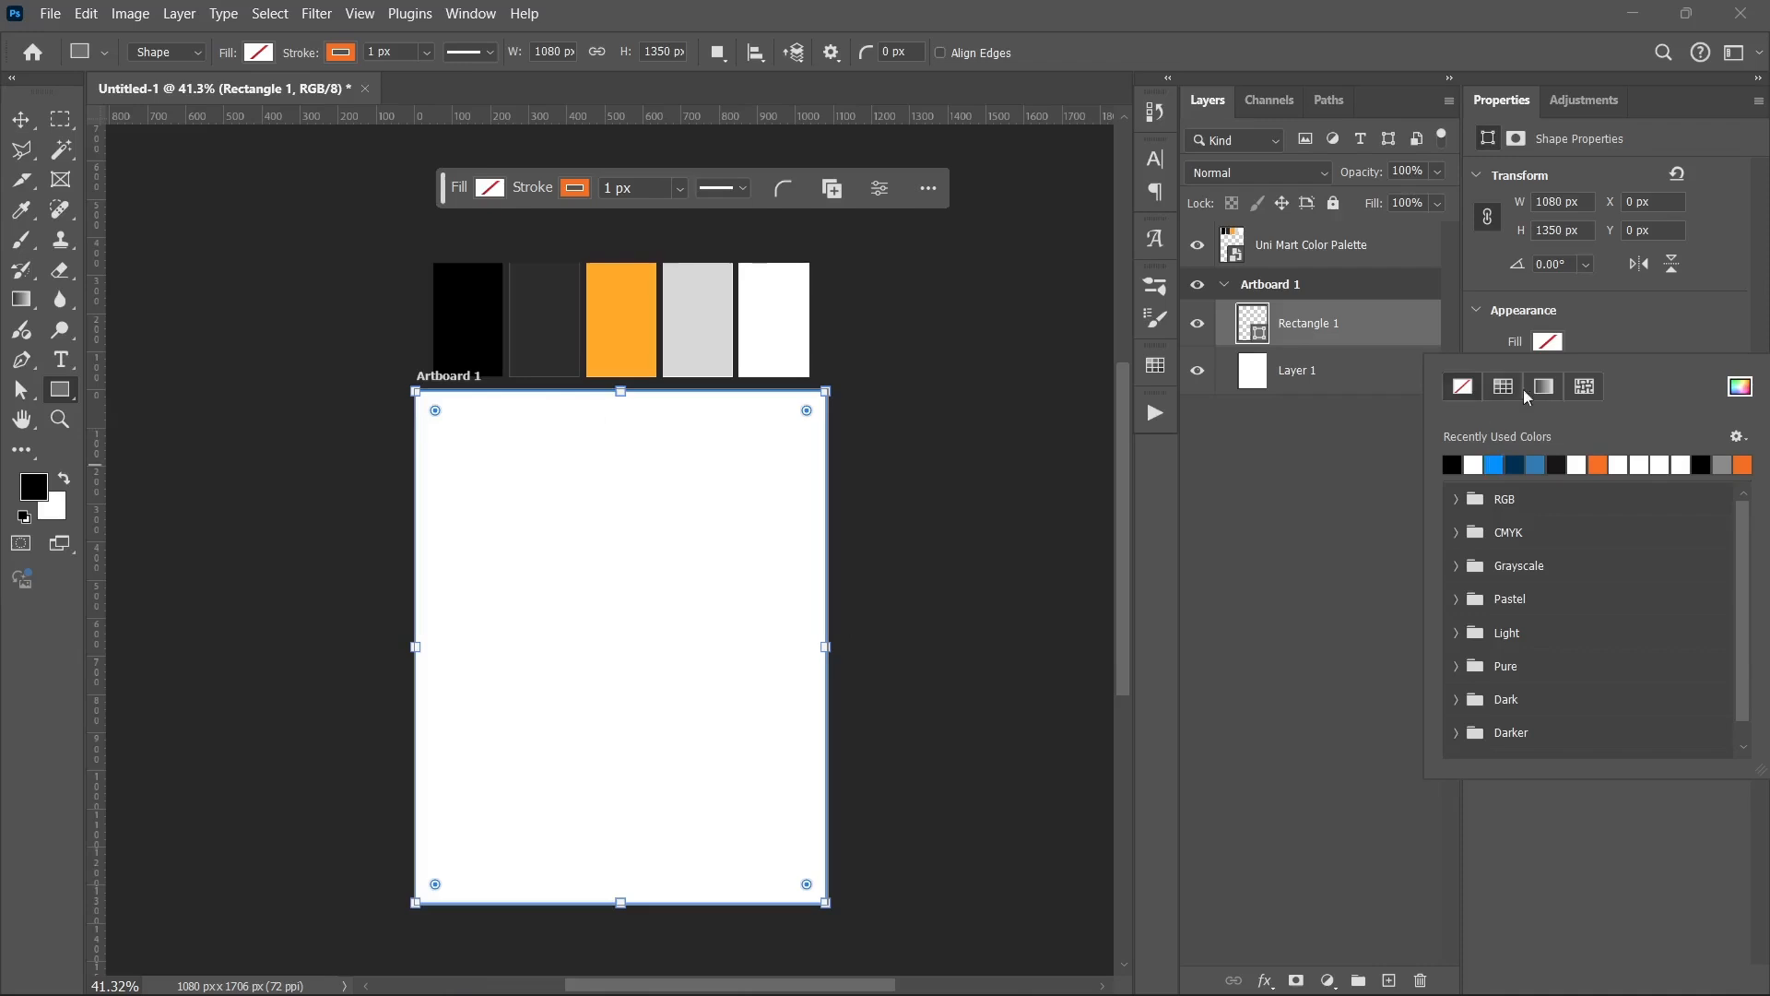
pyautogui.click(1493, 464)
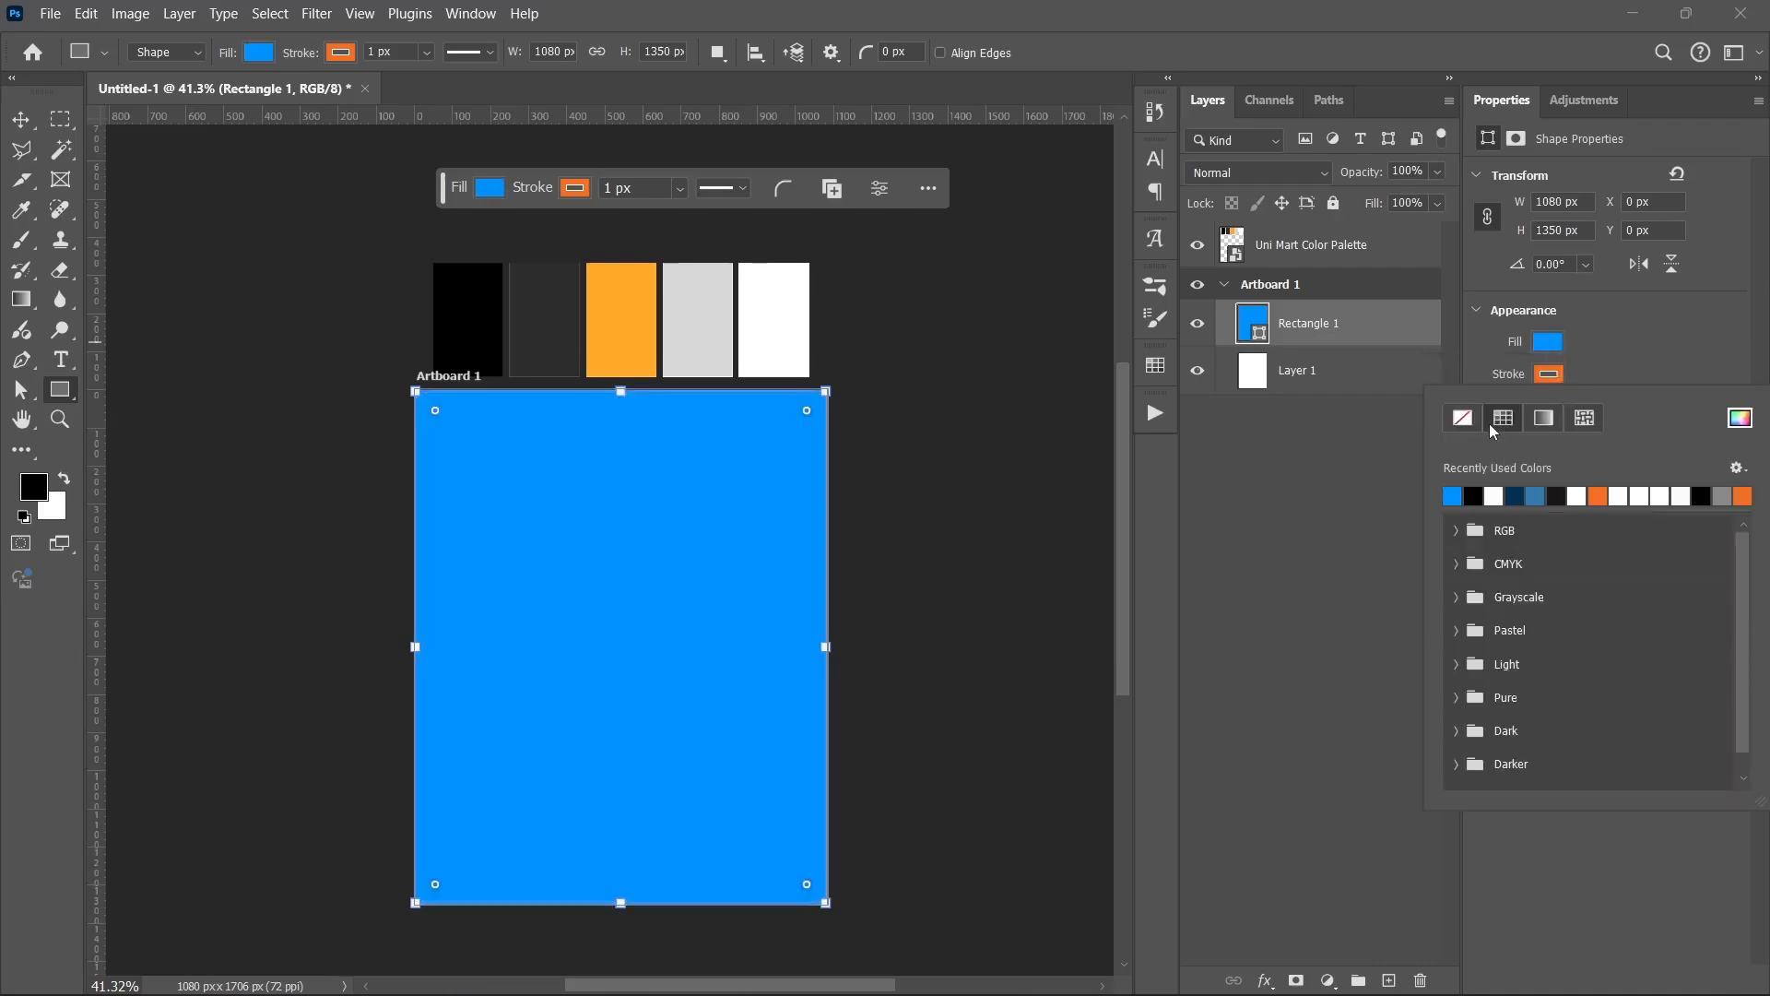
pyautogui.click(1456, 426)
pyautogui.click(1302, 489)
pyautogui.click(1291, 503)
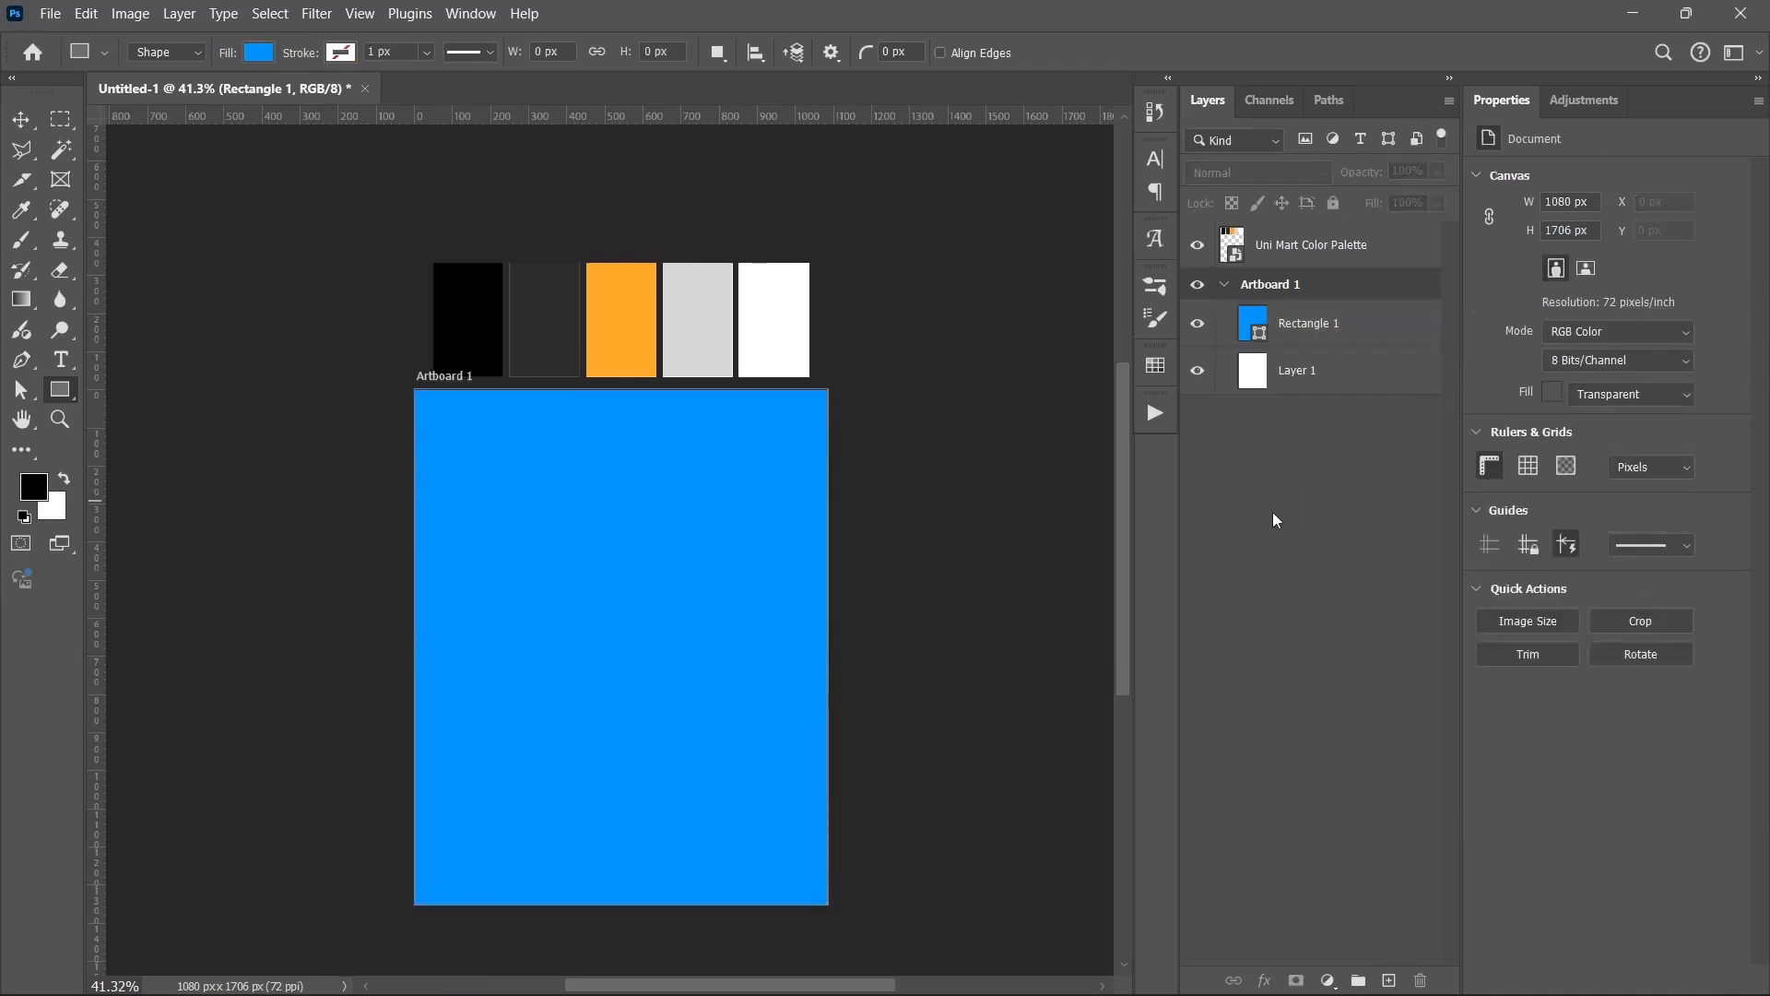
# - Delete the white Layer 1 beneath the rectangle in Artboard 1
pyautogui.click(1317, 369)
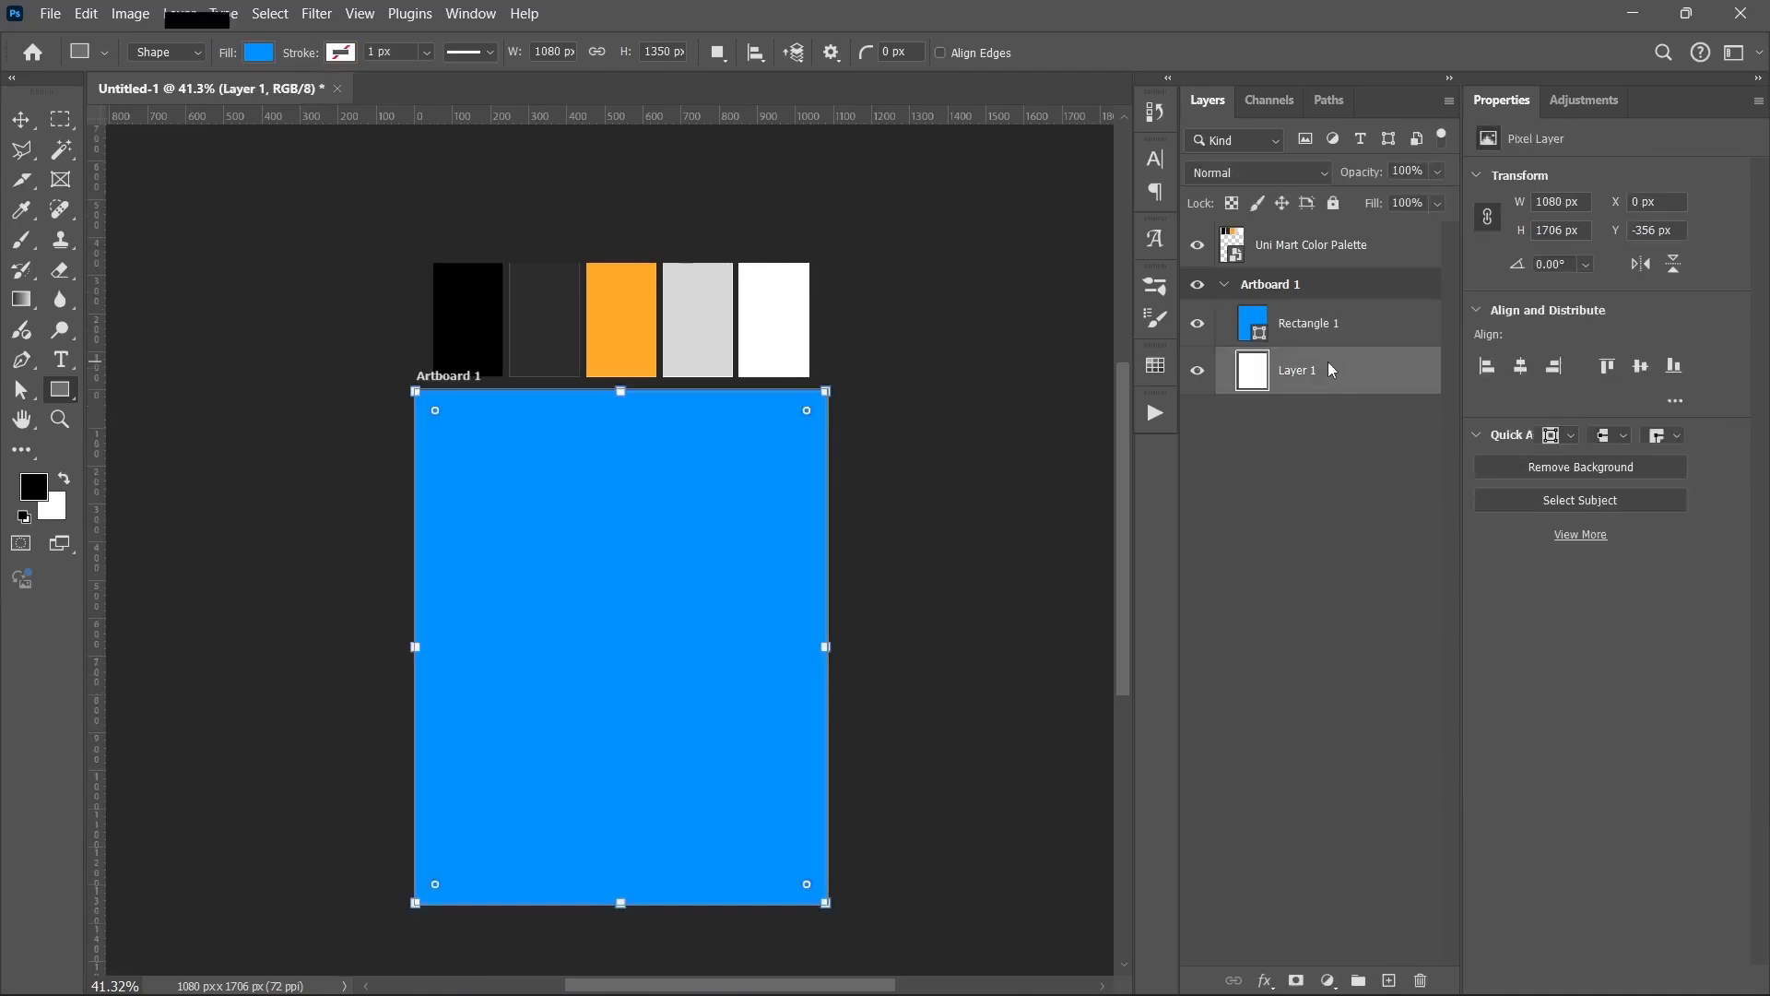
pyautogui.press('Delete')
pyautogui.click(1301, 433)
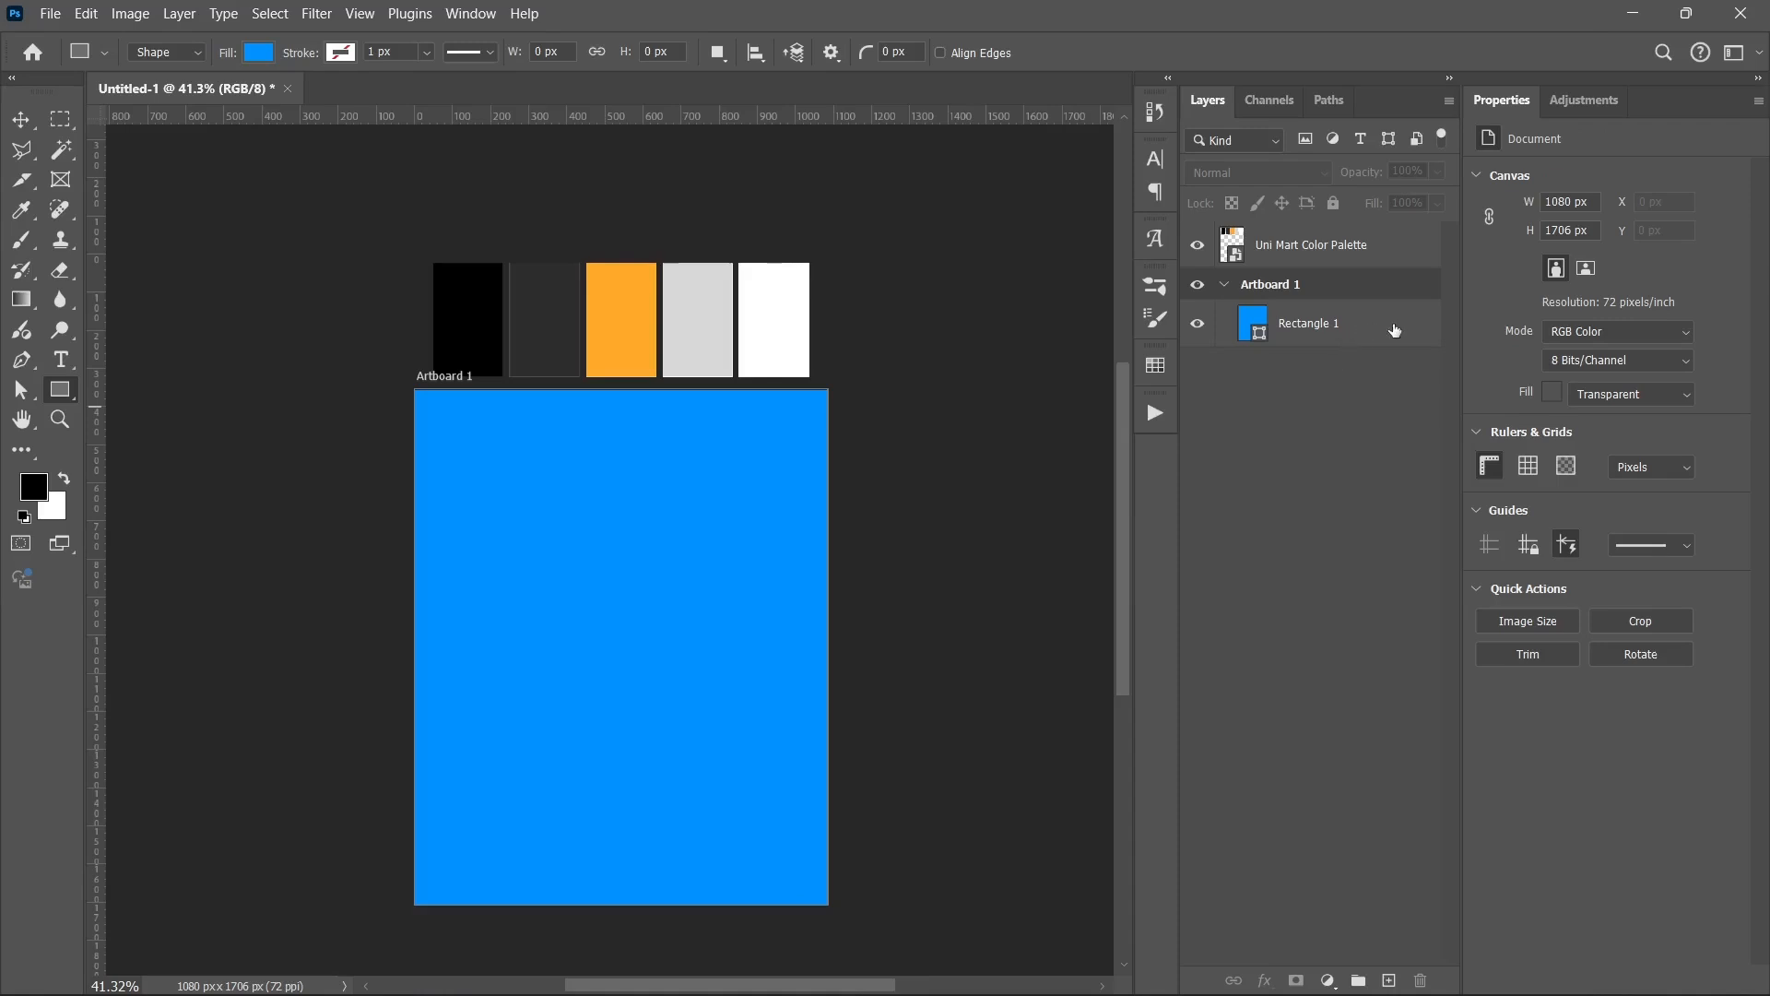
pyautogui.click(1346, 328)
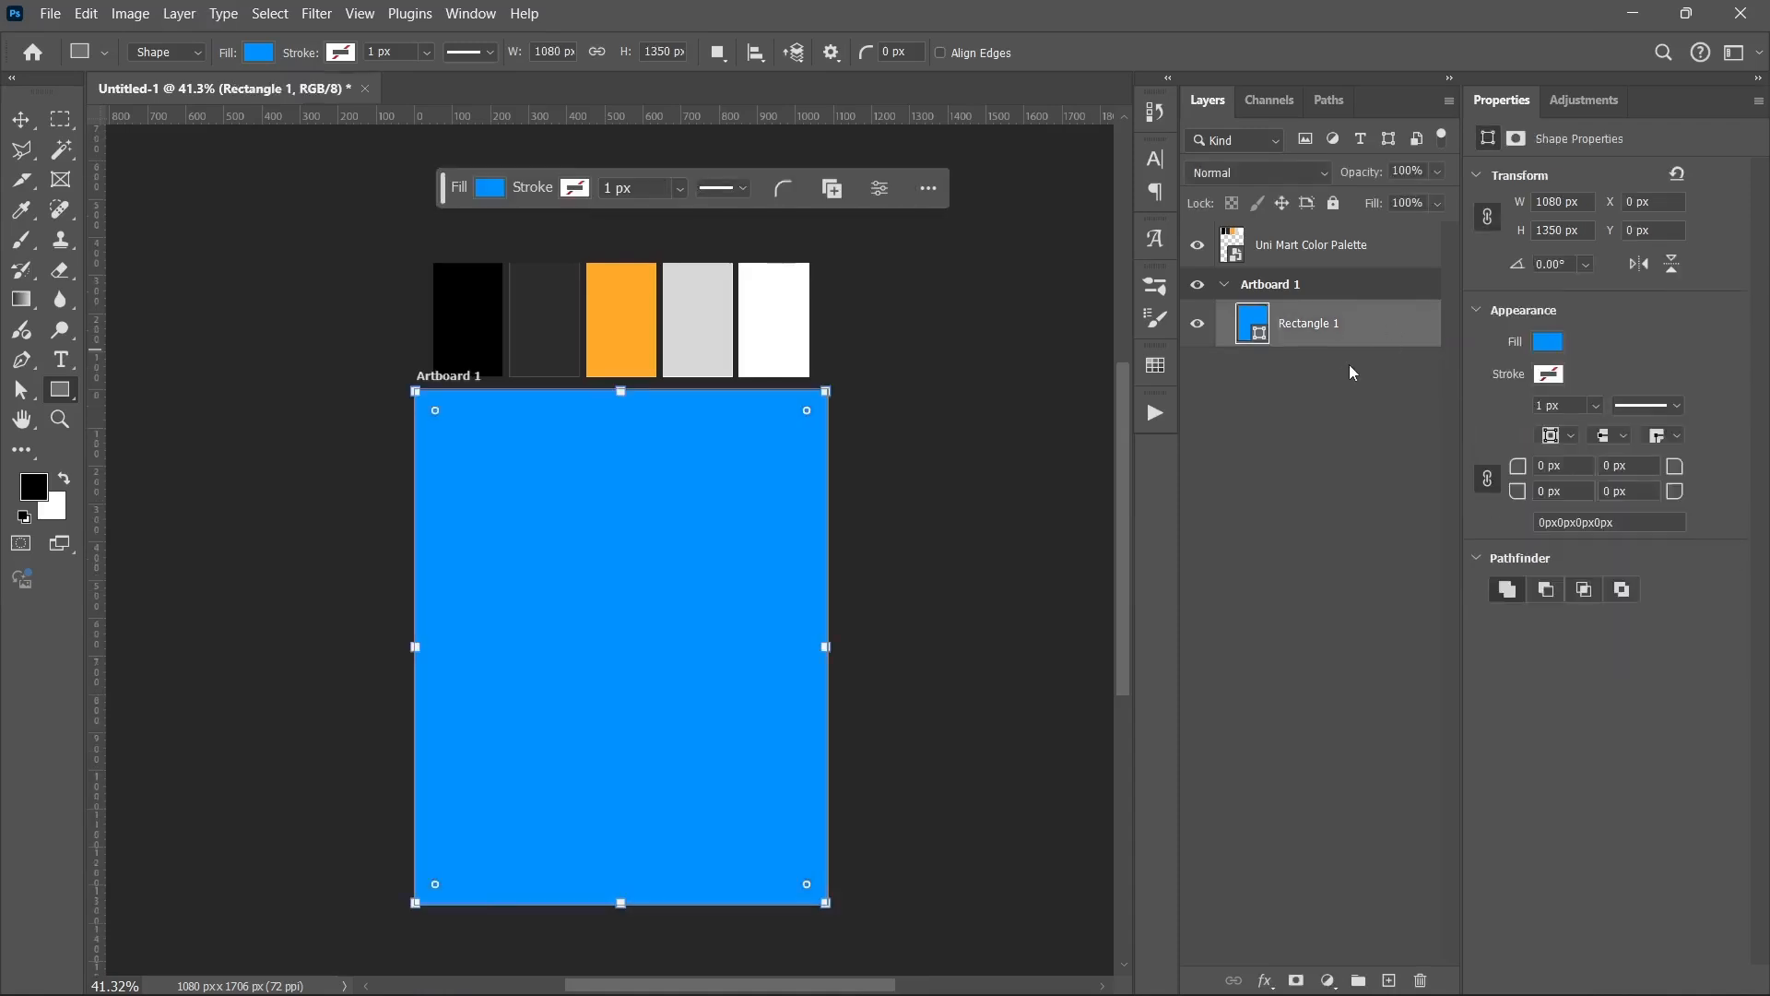
pyautogui.click(1348, 881)
pyautogui.click(1328, 980)
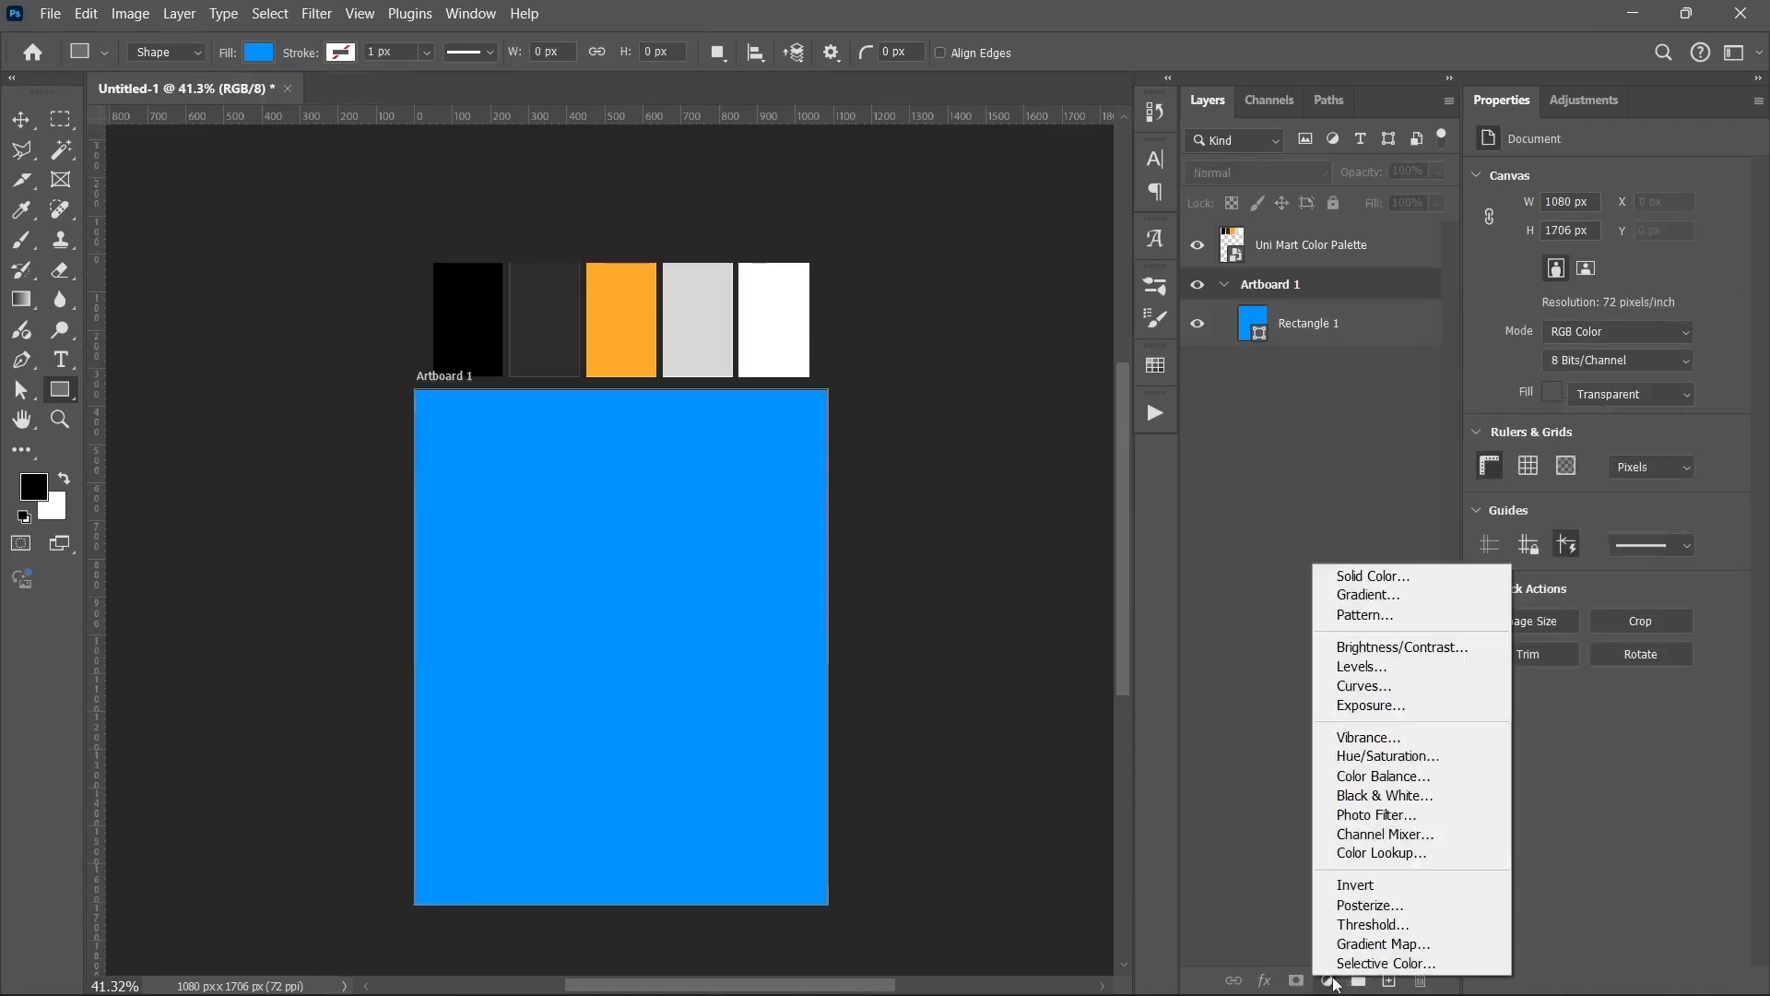
pyautogui.click(1353, 594)
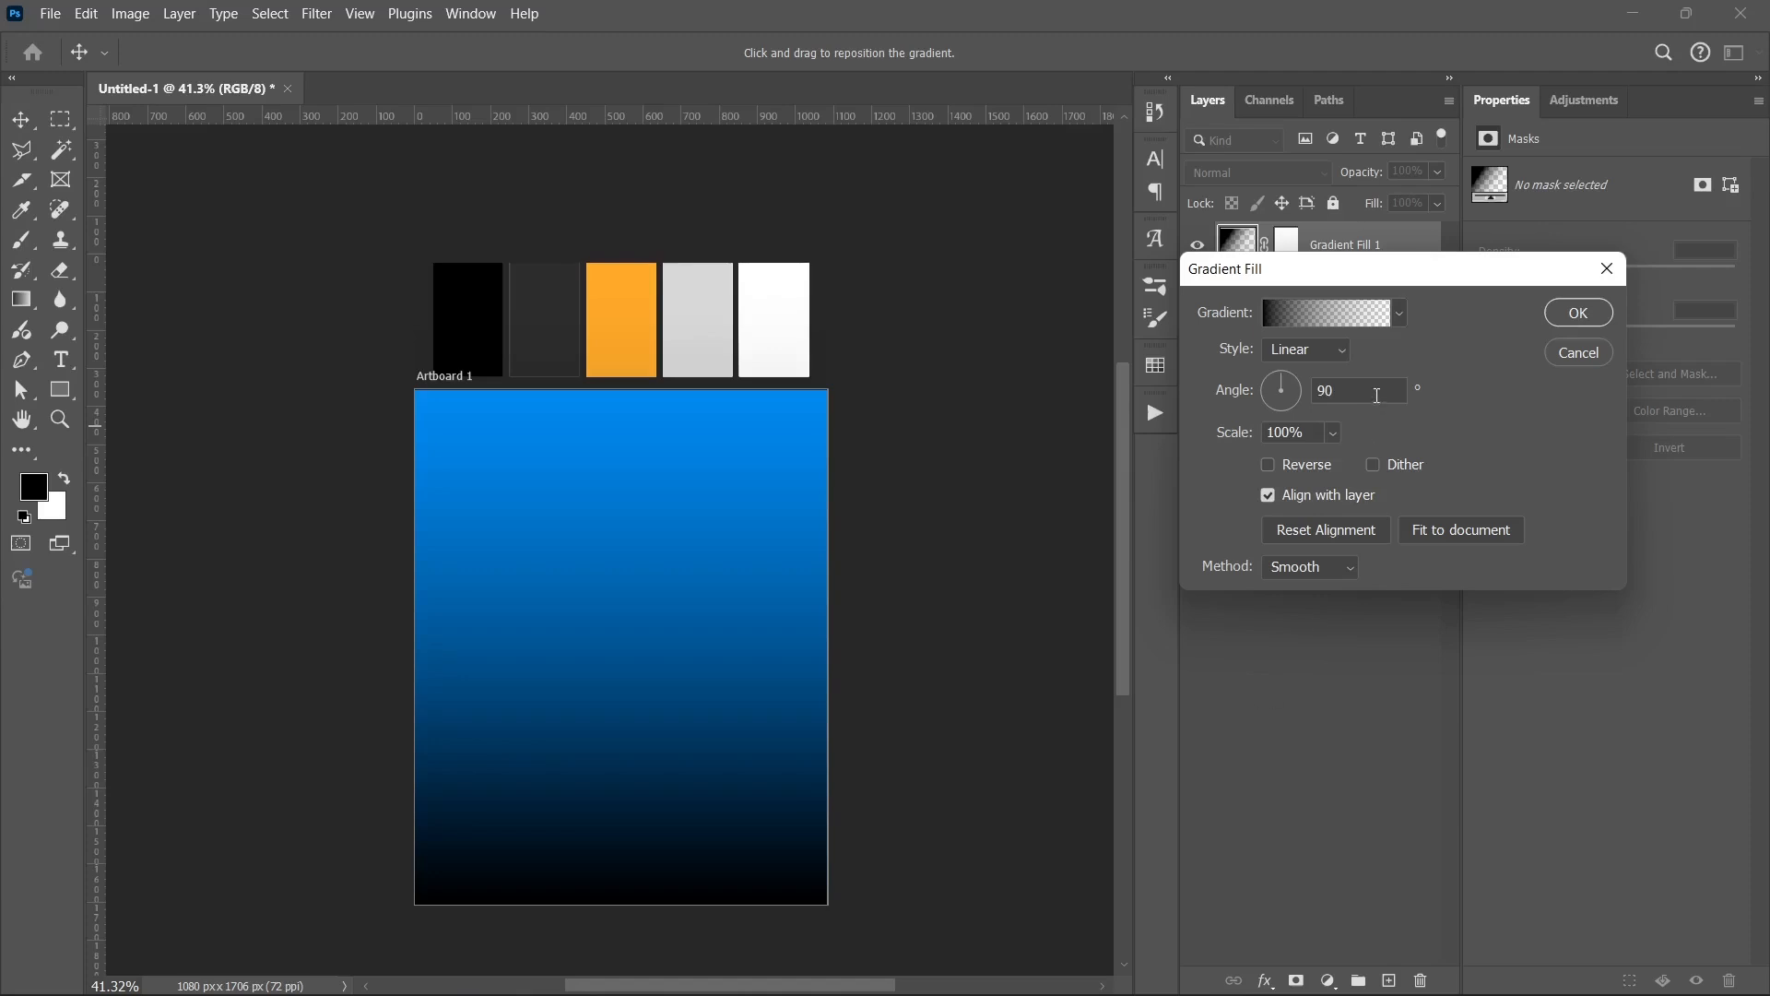
pyautogui.click(1578, 353)
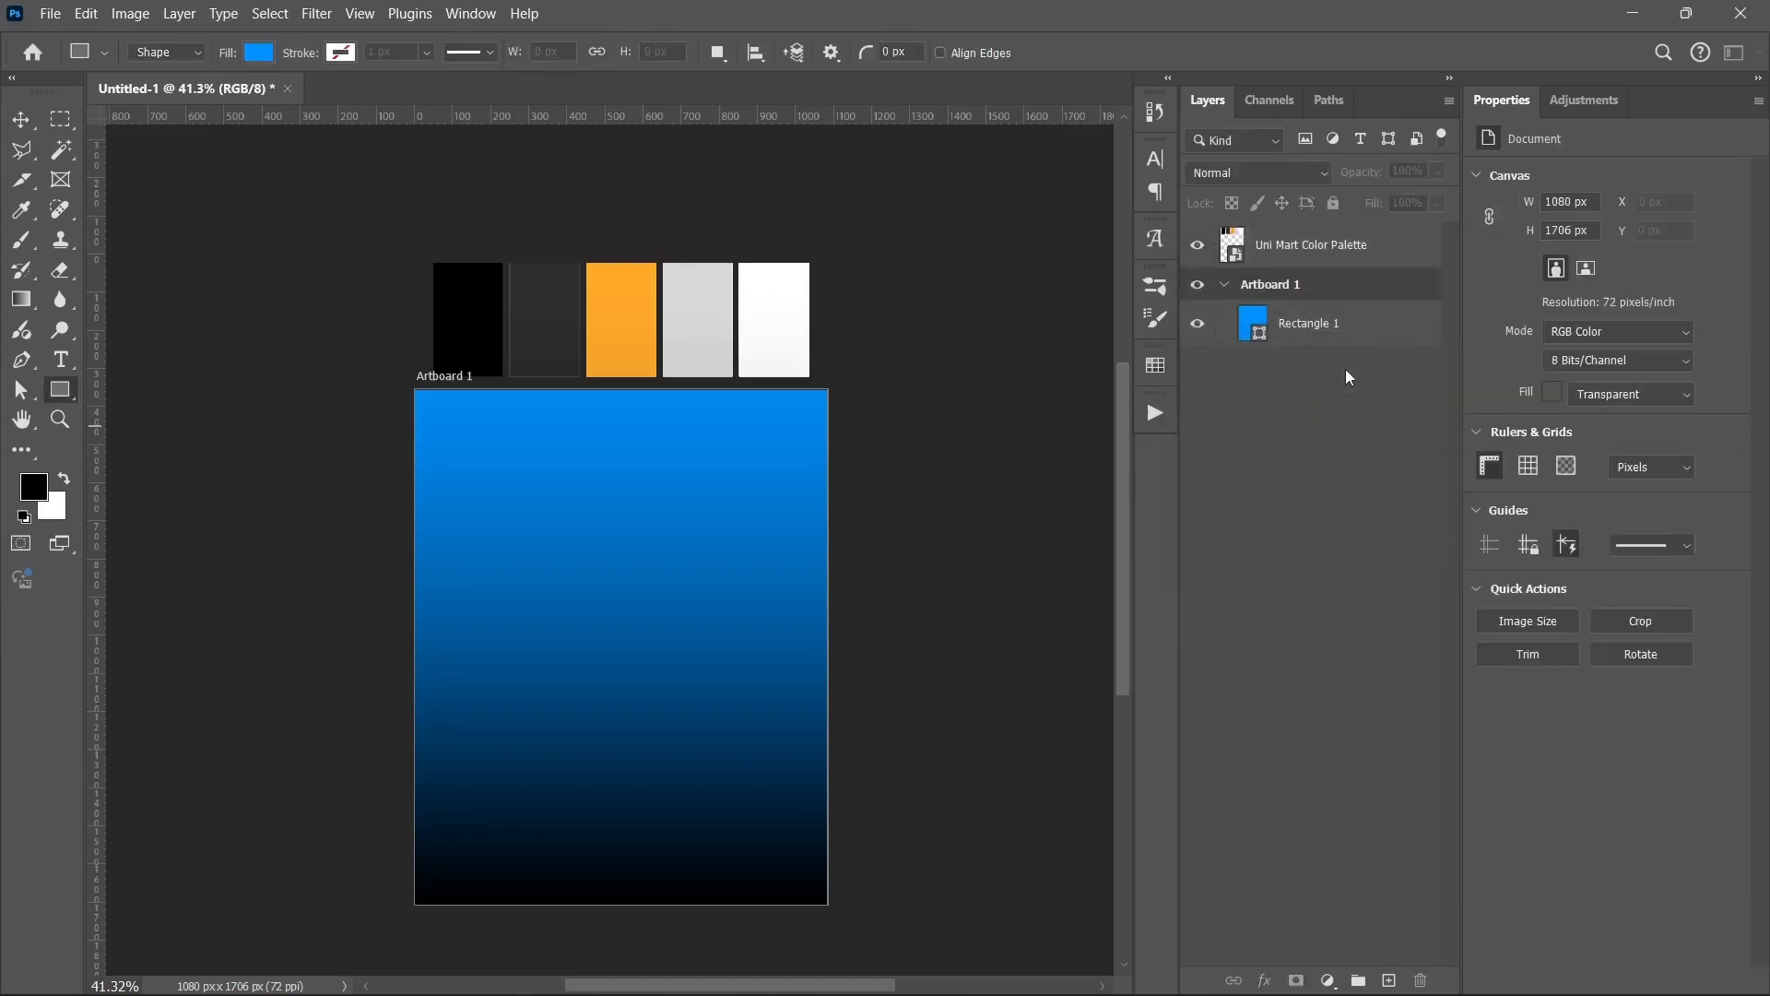
# - Give Rectangle 1 a gradient fill and set its white colour stop to the palette's dark grey, #2c2c2c
pyautogui.click(1371, 335)
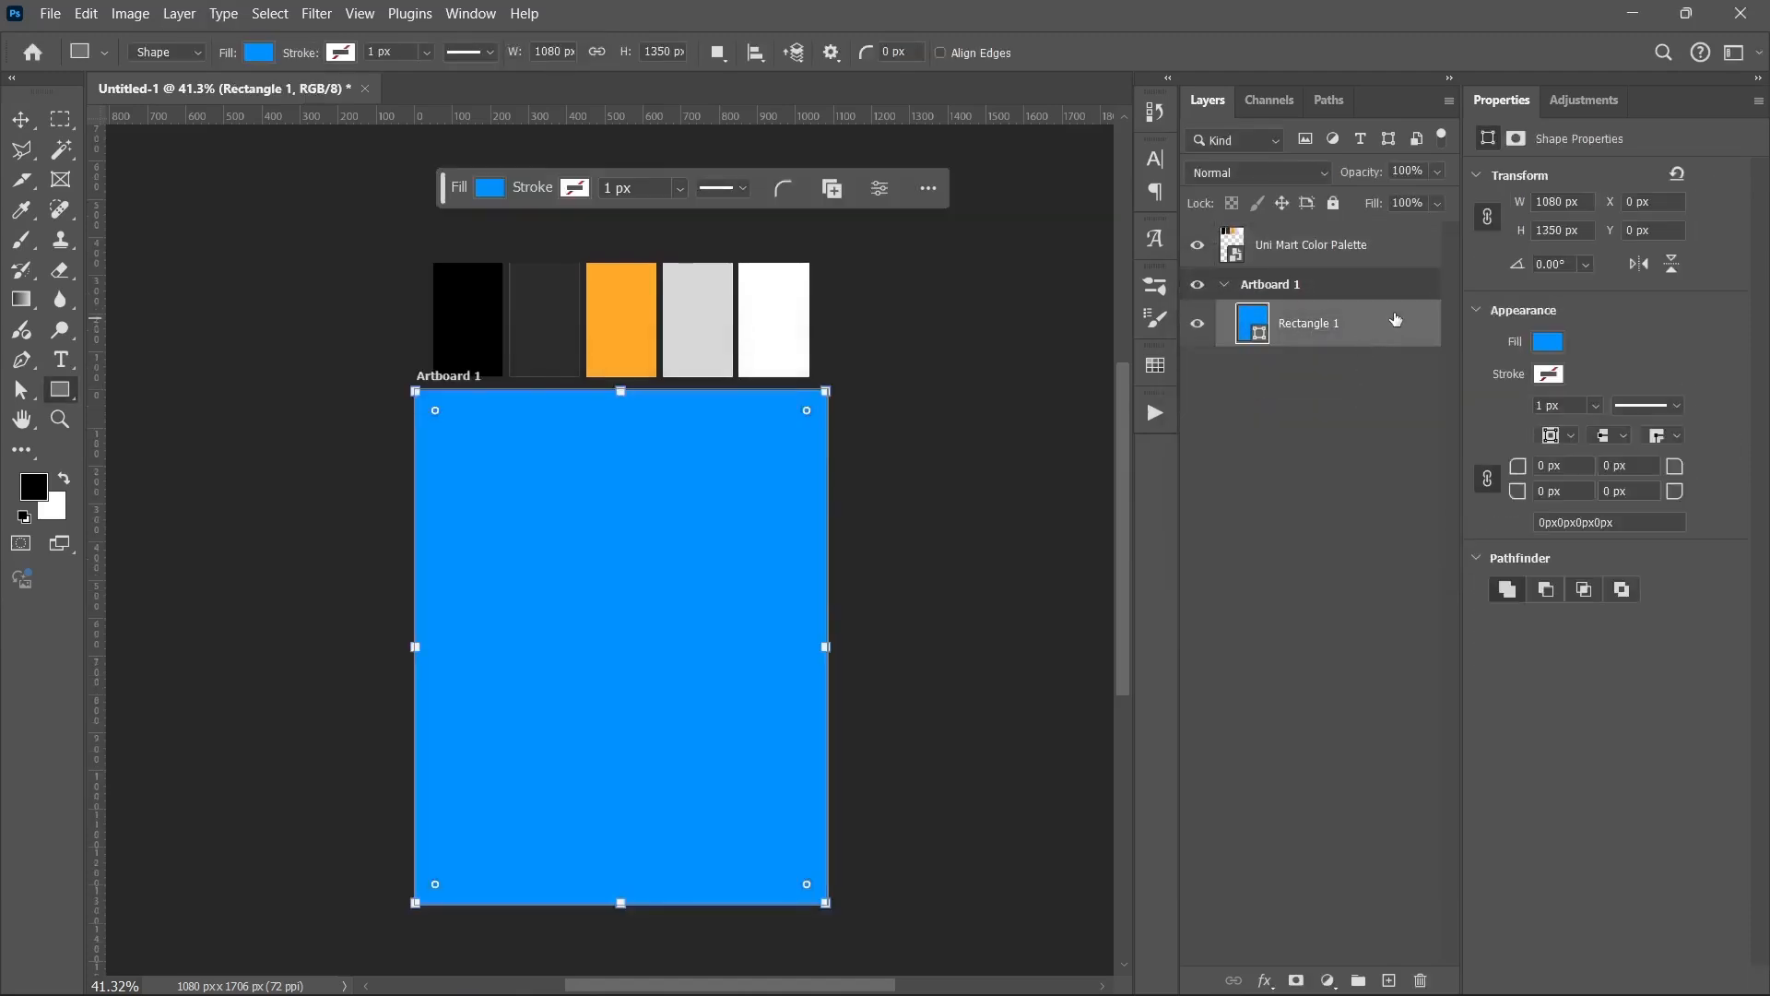
pyautogui.click(1551, 343)
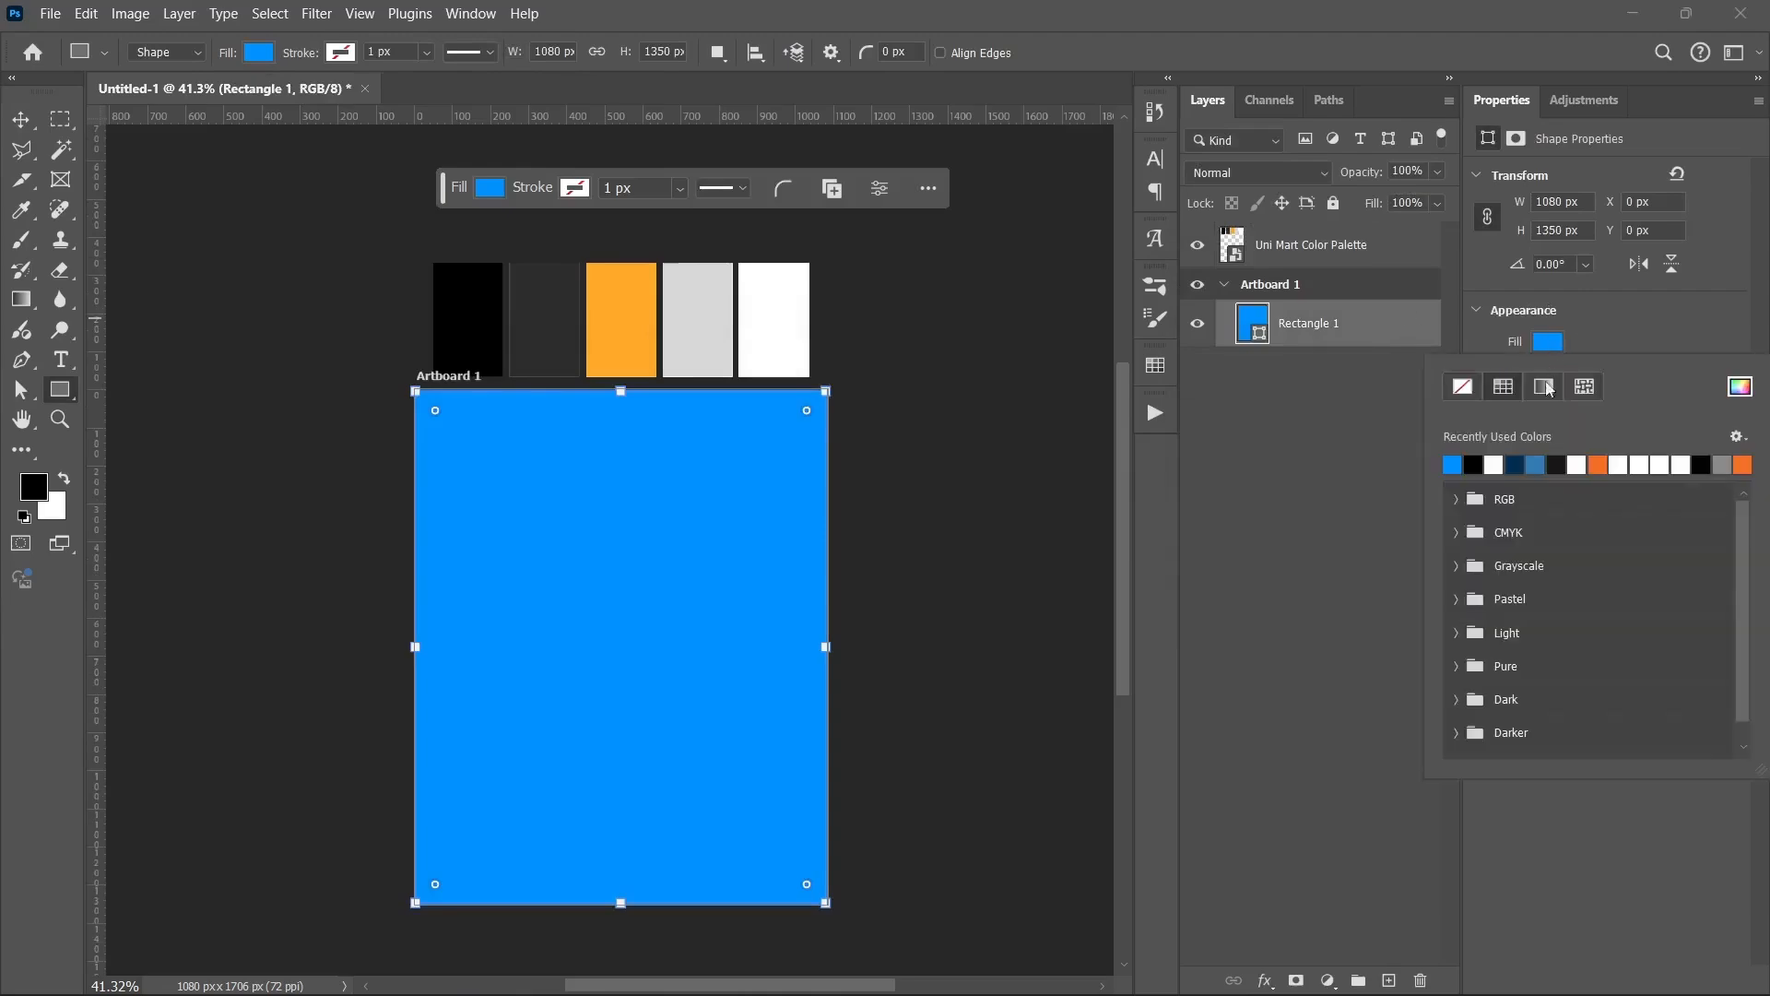
pyautogui.click(1544, 387)
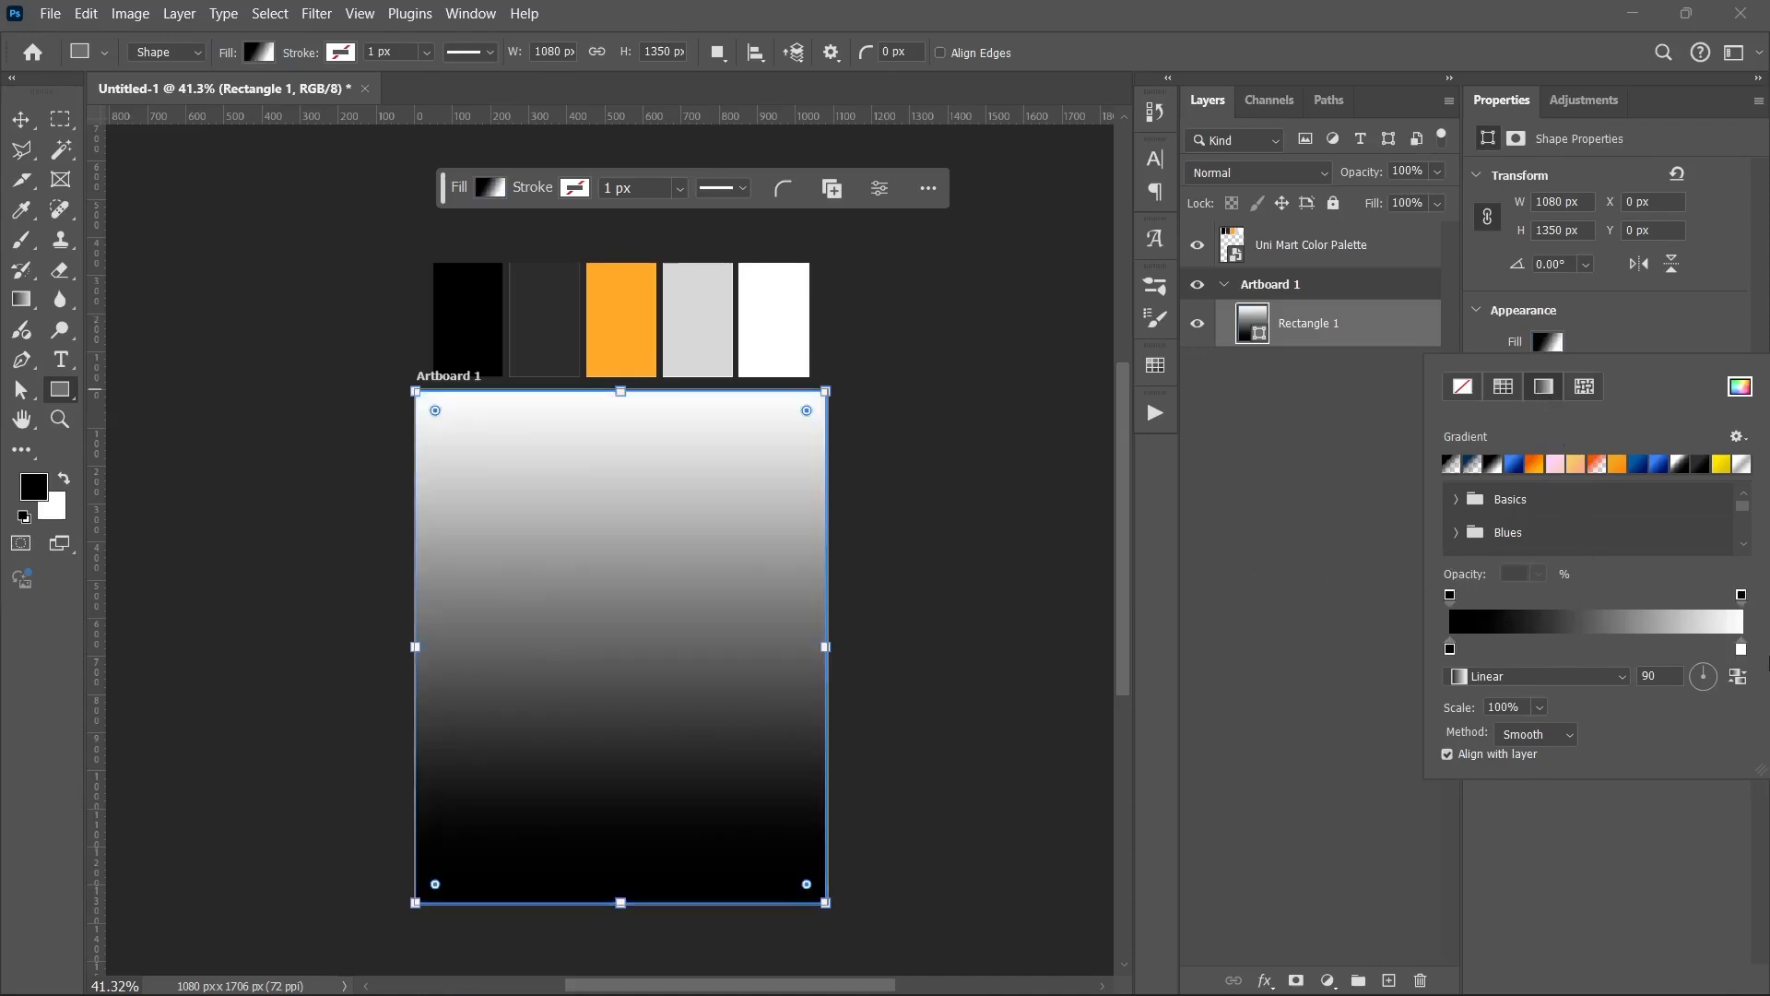
pyautogui.doubleClick(1742, 649)
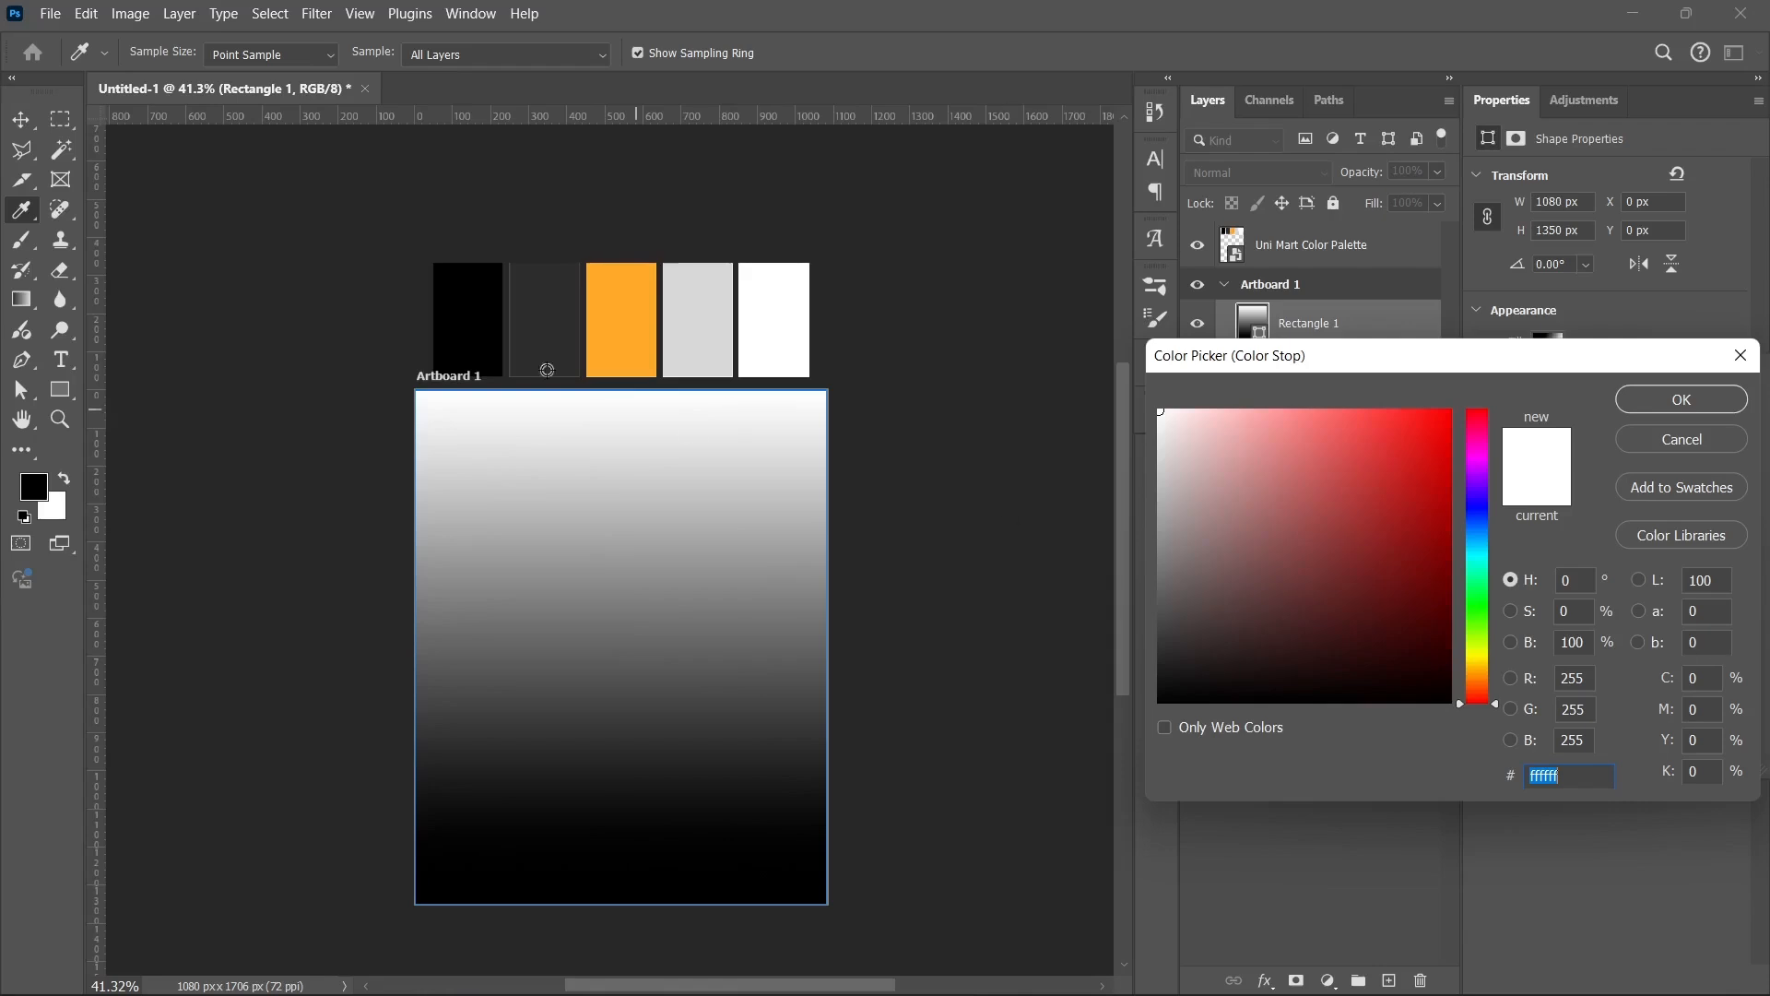
pyautogui.click(539, 308)
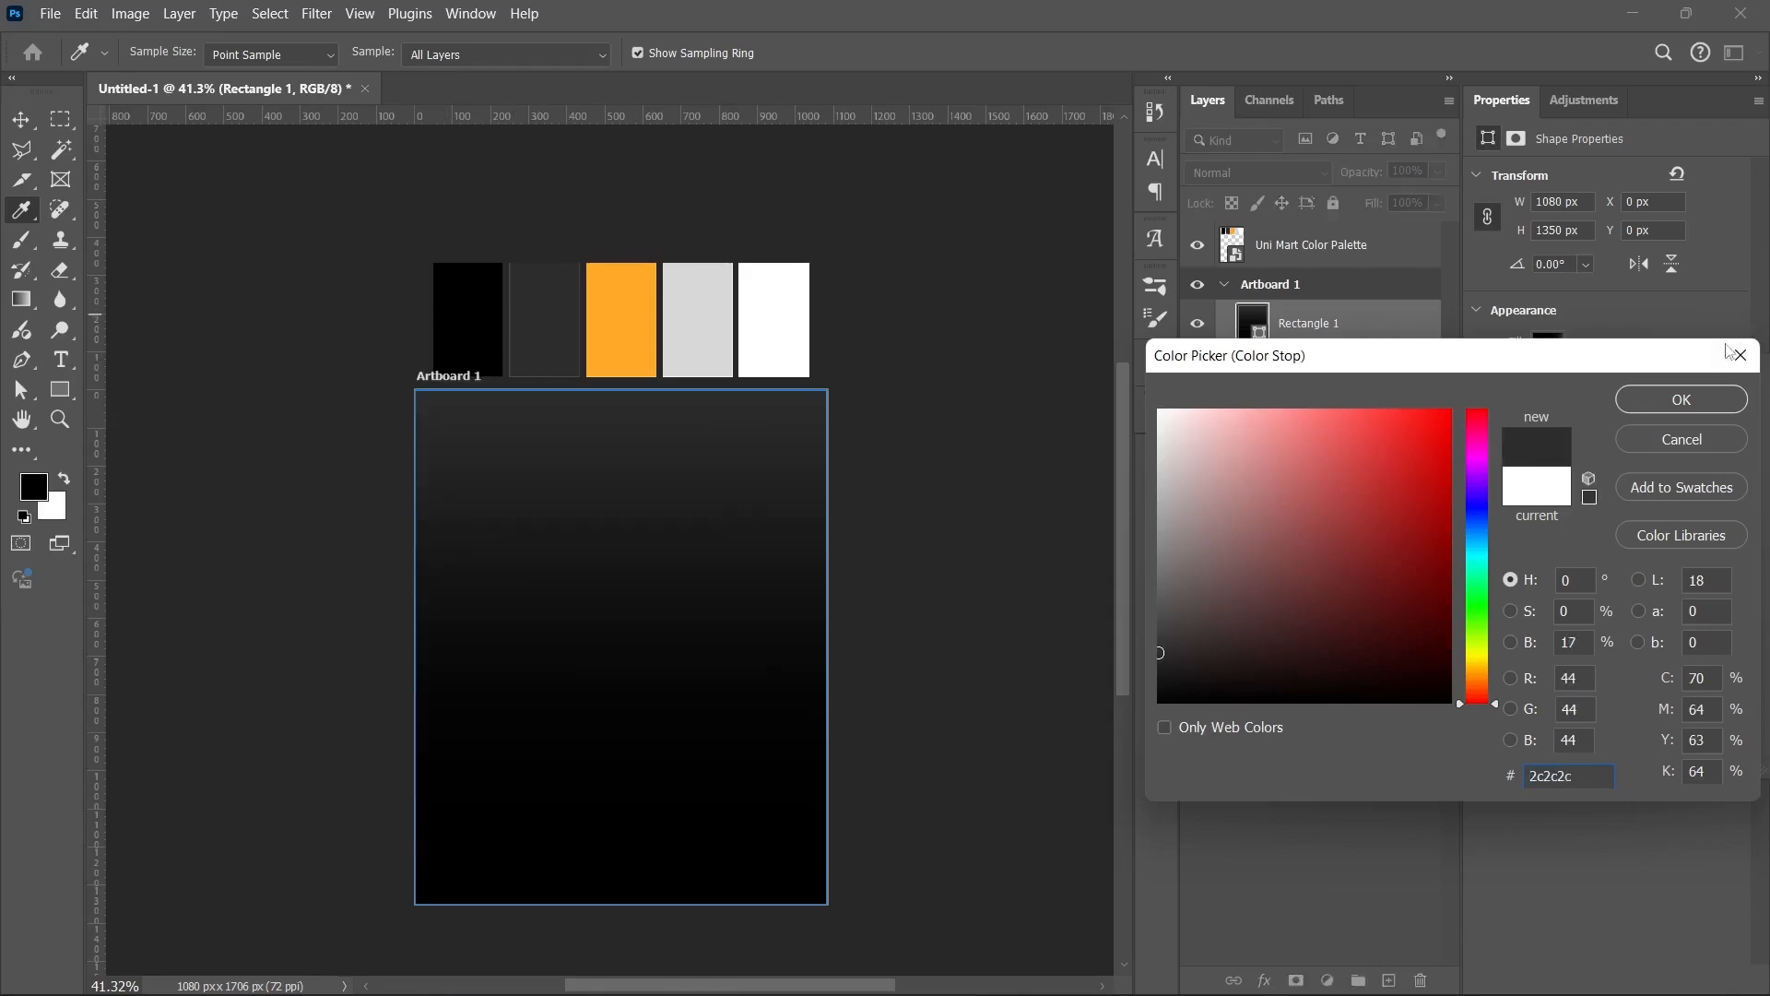
pyautogui.click(1683, 398)
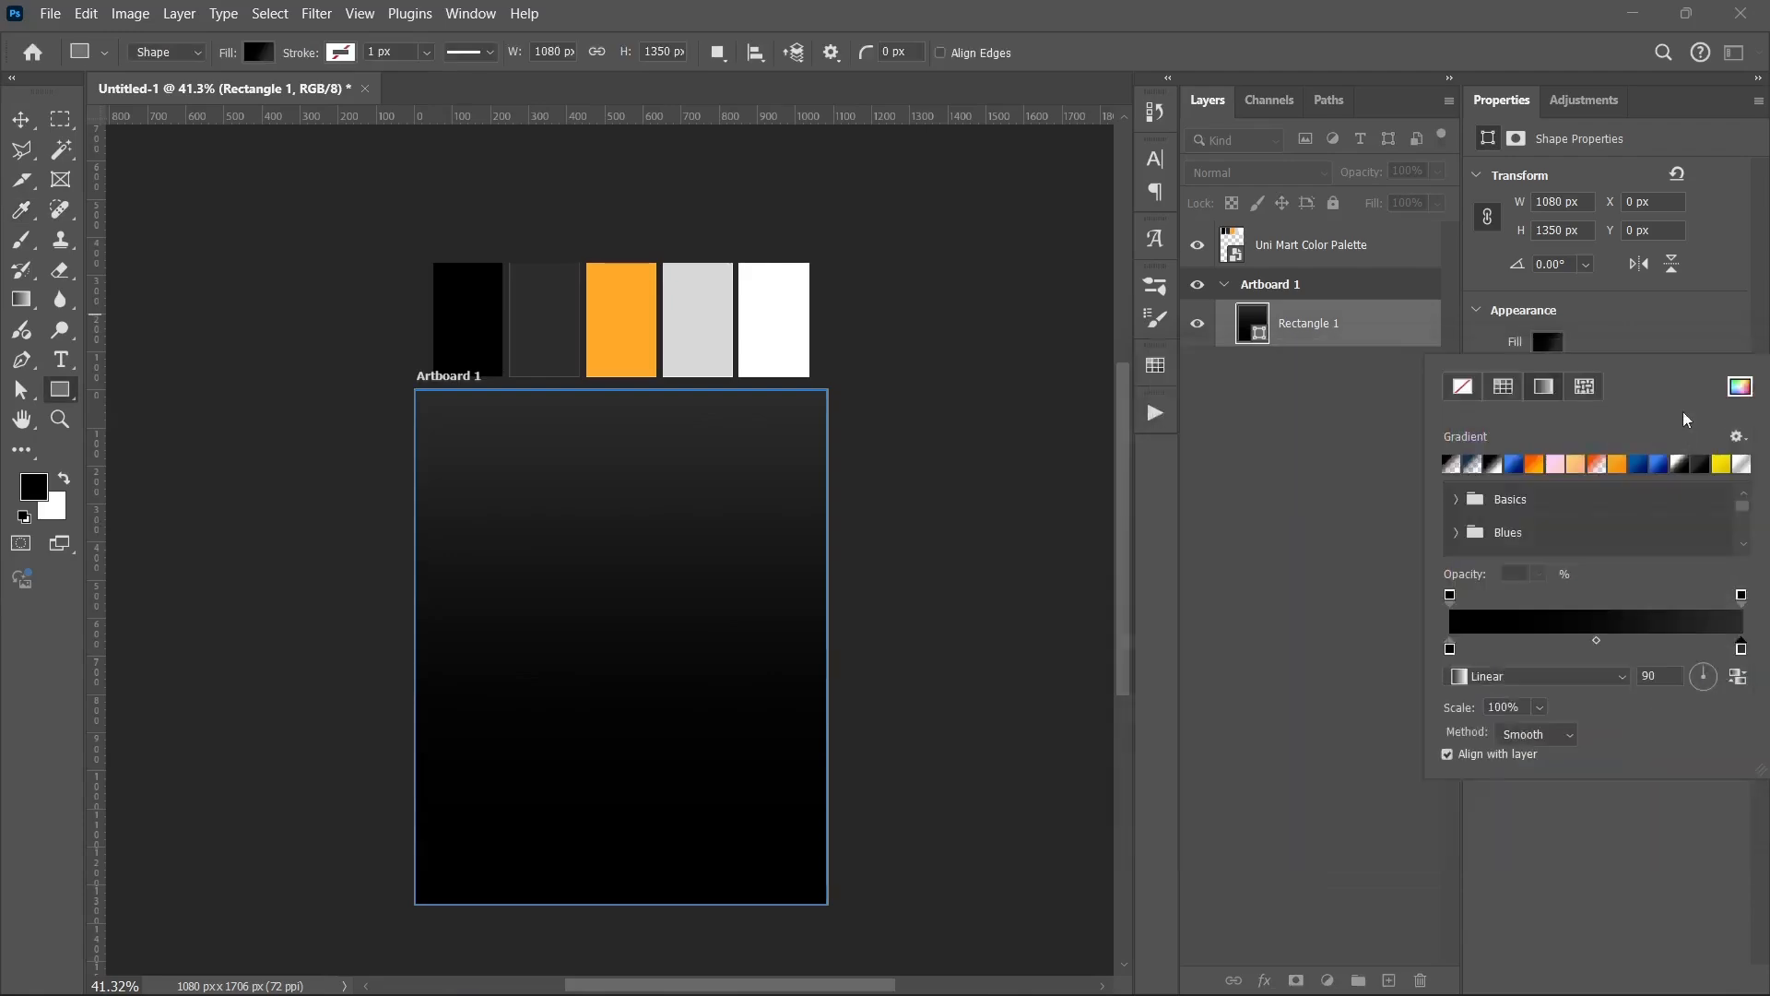
# - Change the rectangle's gradient style to Radial and reverse its colours so the grey sits in the centre
pyautogui.click(1535, 677)
pyautogui.click(1522, 701)
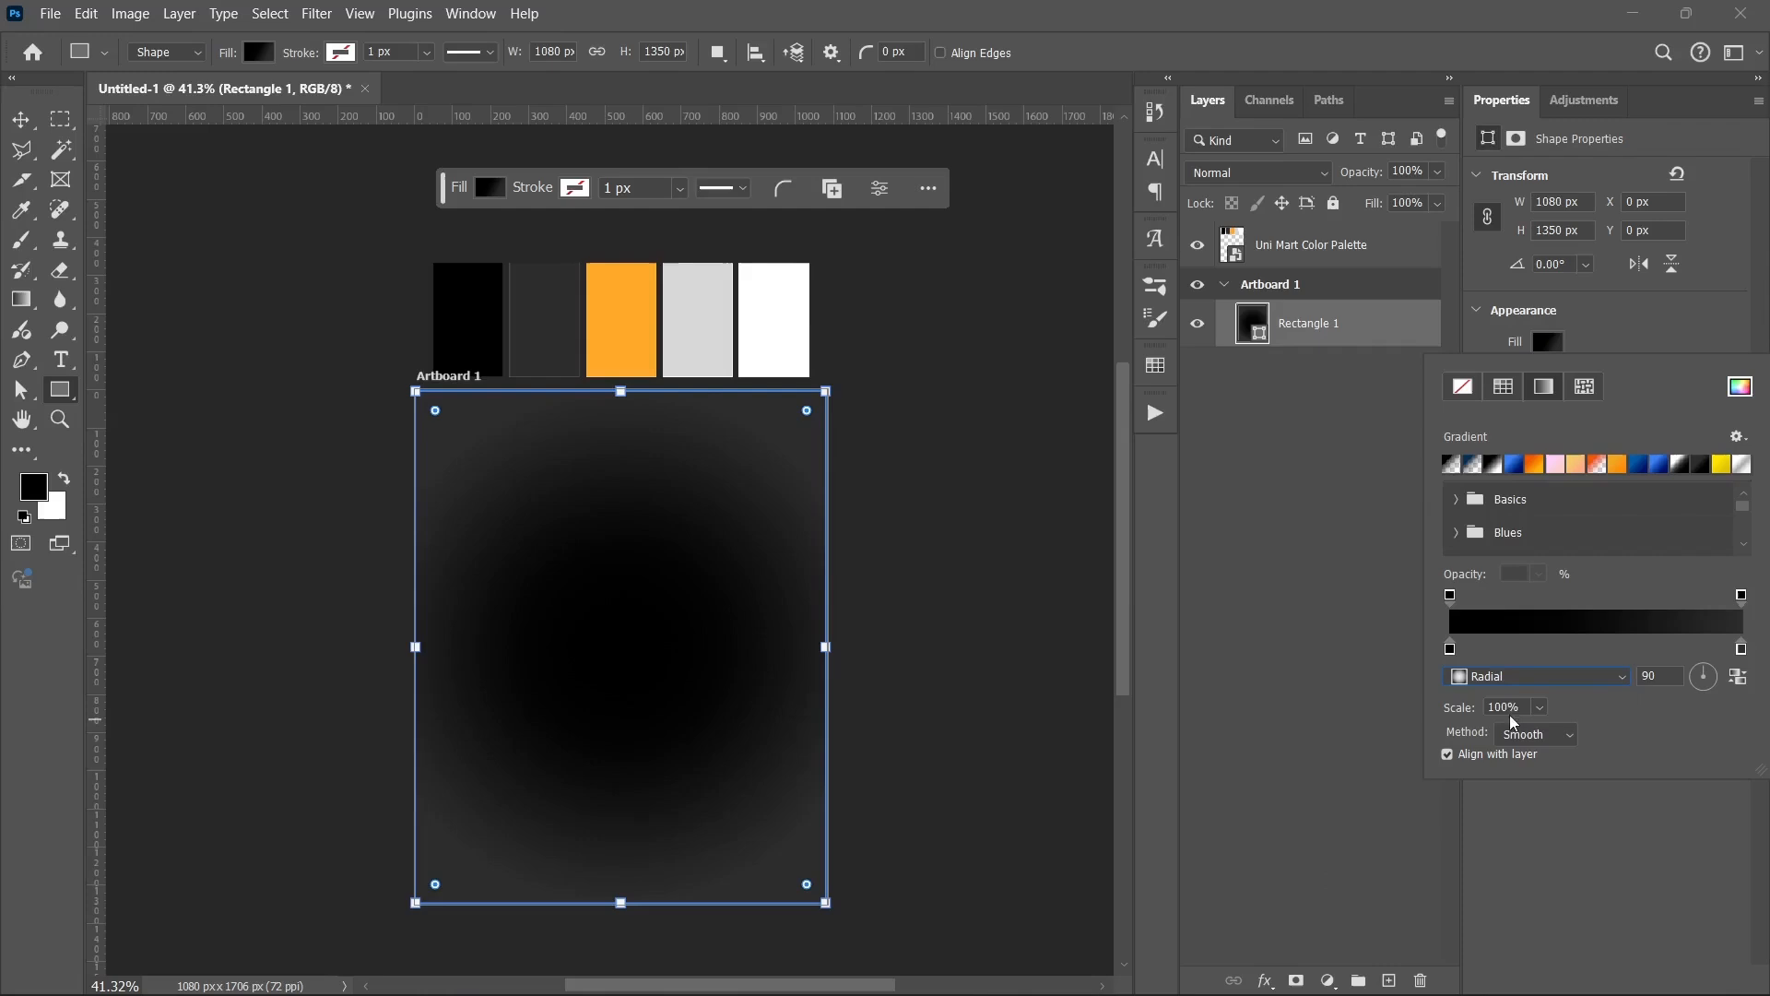
pyautogui.click(1735, 679)
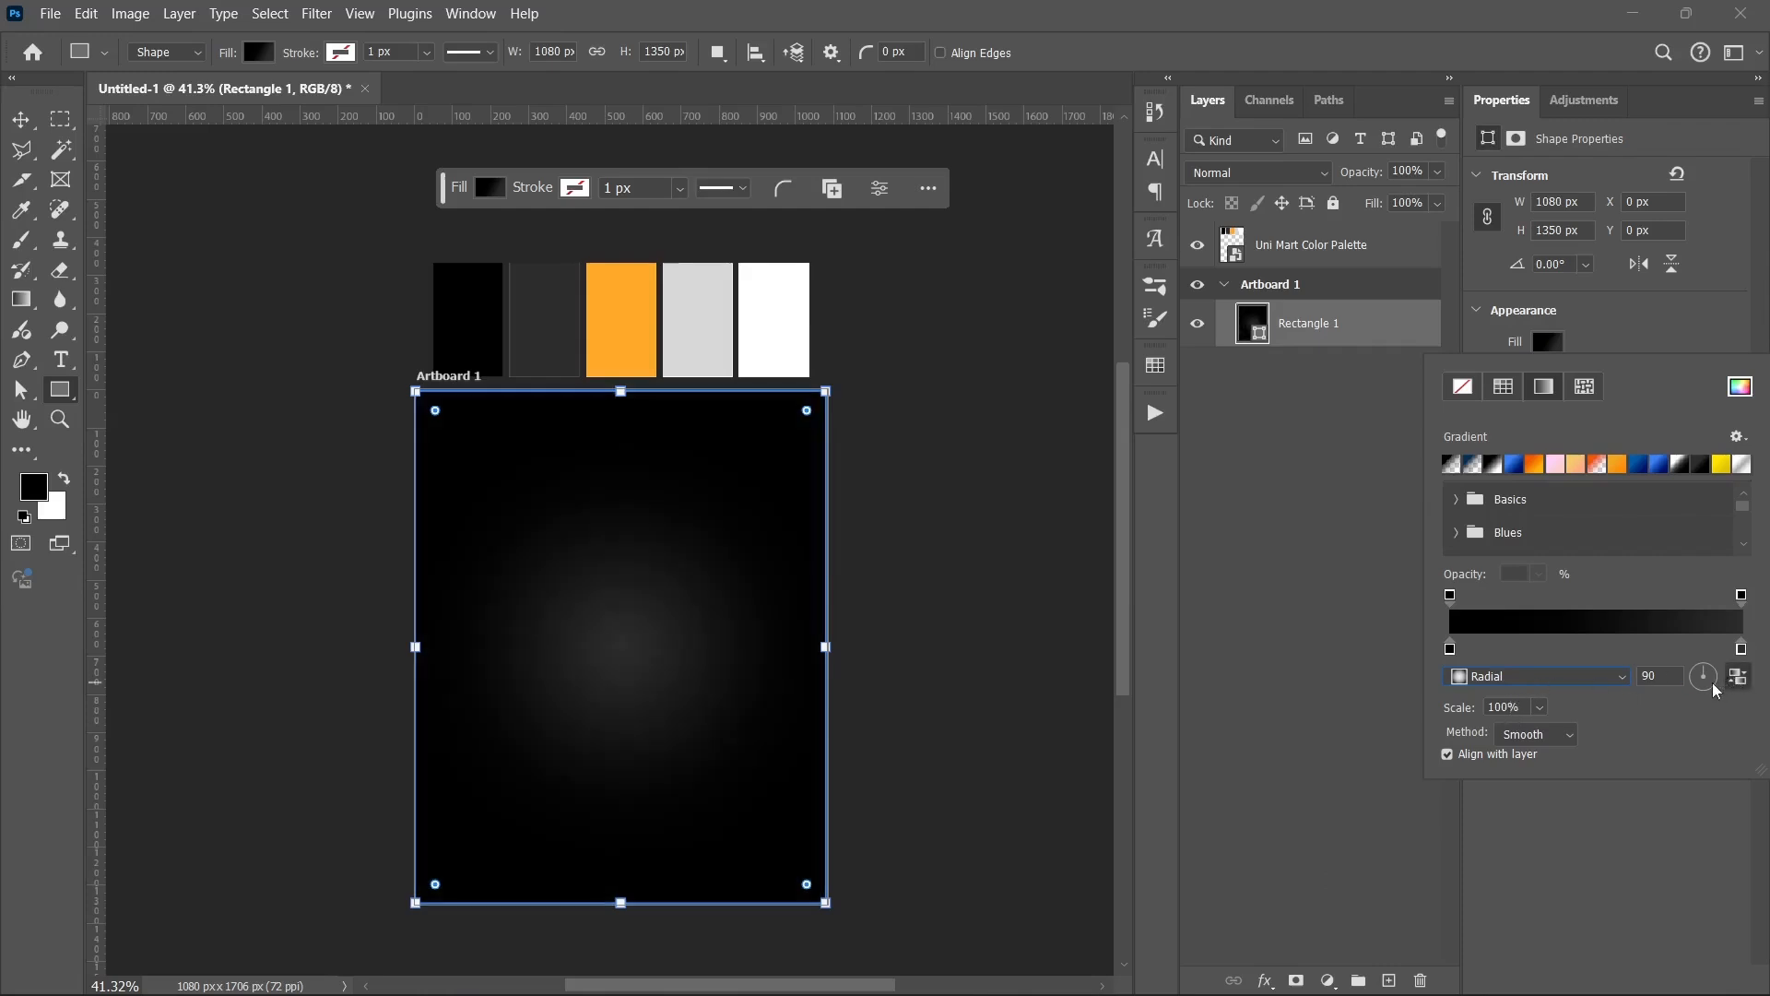
# - Try enlarging the radial gradient's scale to 462% and 601%
pyautogui.click(1539, 707)
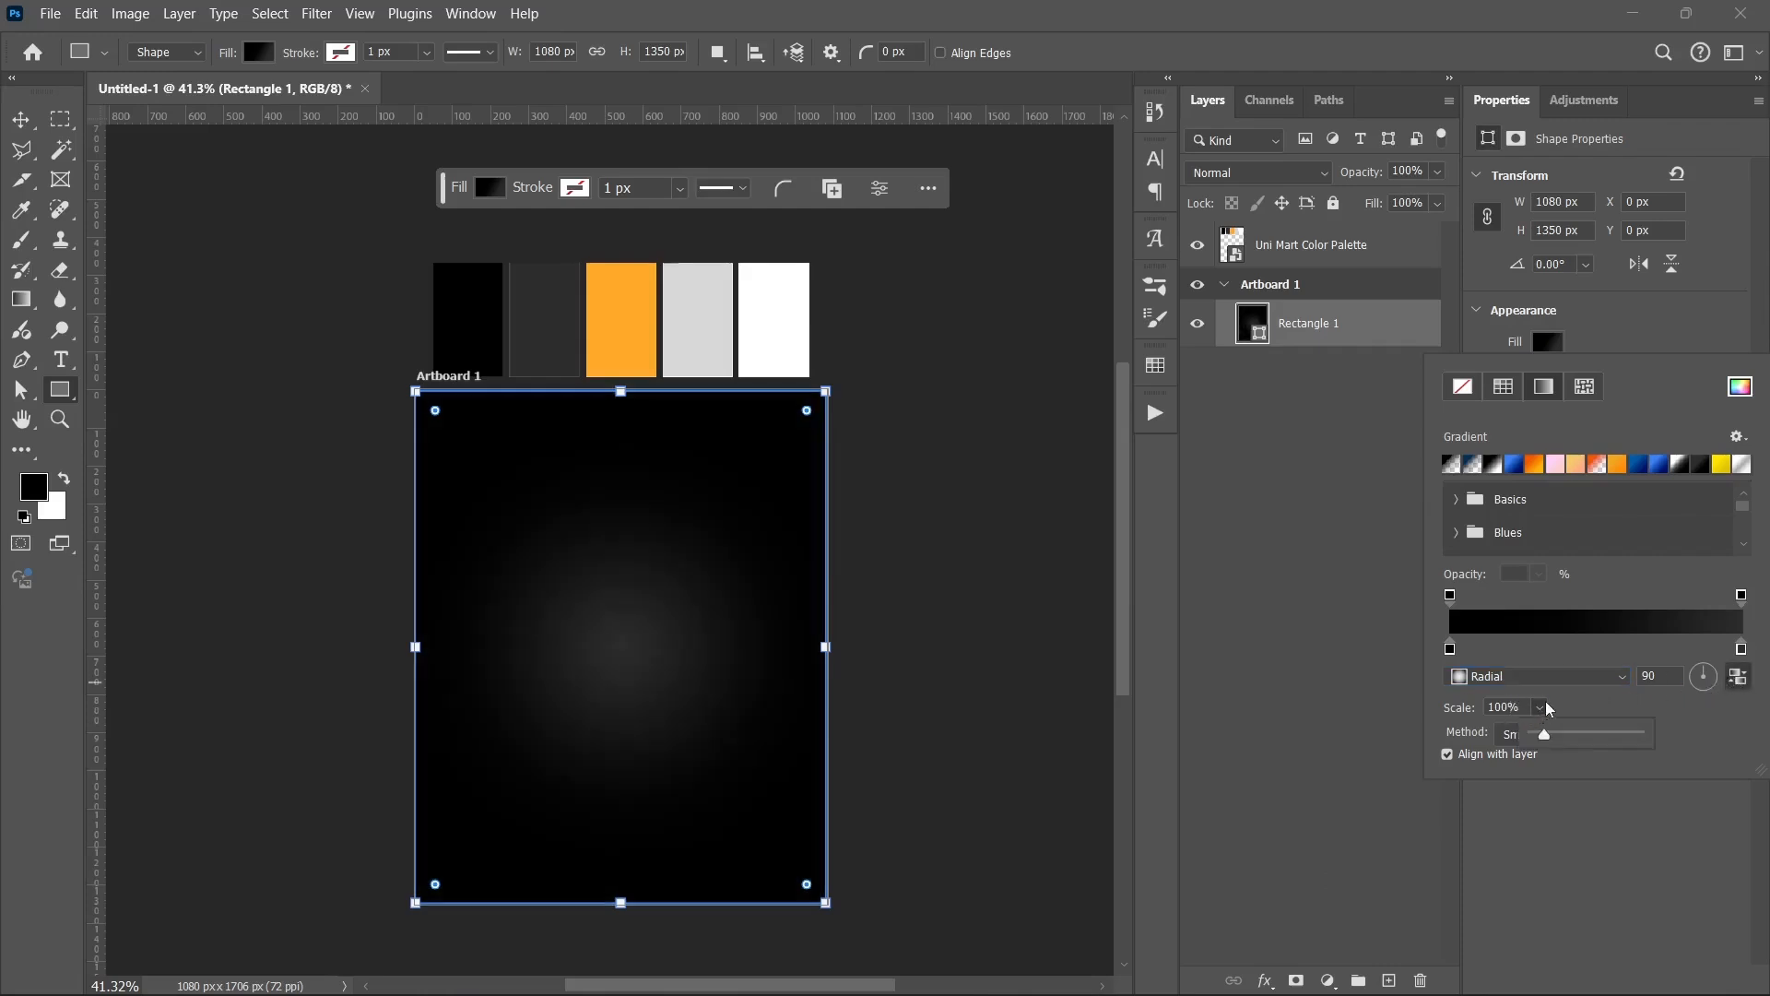
pyautogui.moveTo(1545, 735); pyautogui.dragTo(1585, 740)
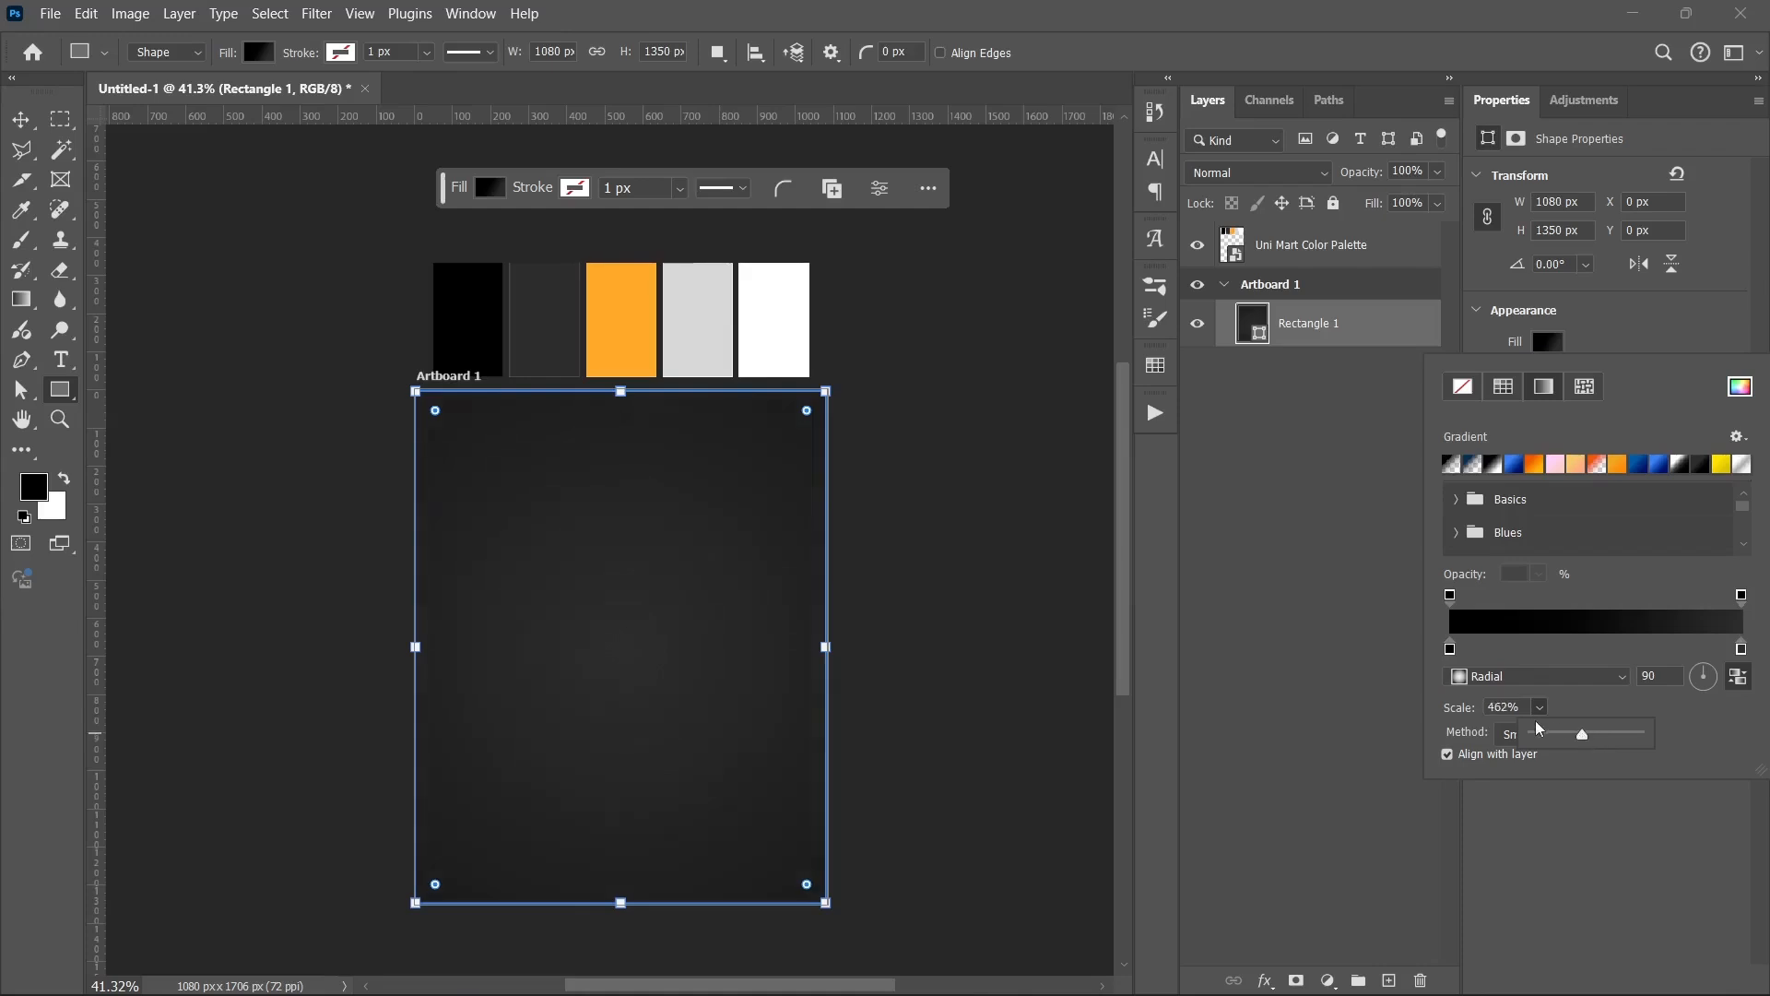
pyautogui.click(1501, 706)
pyautogui.write('61')
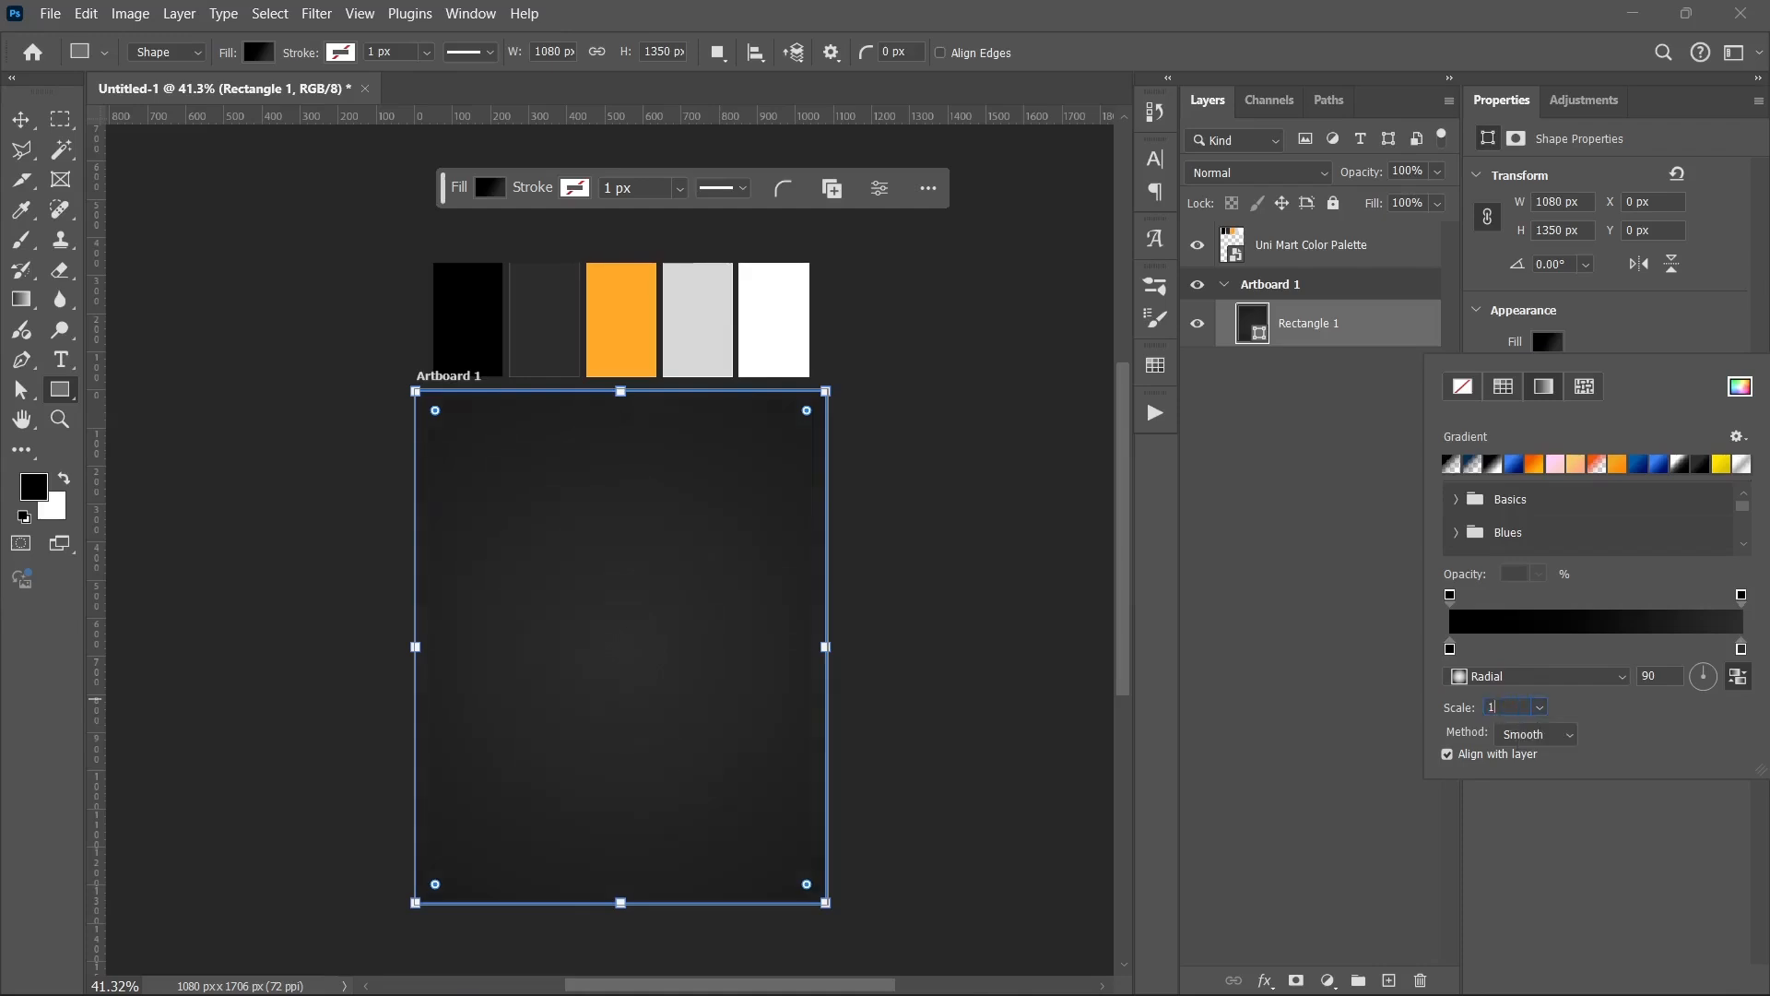
pyautogui.write('1')
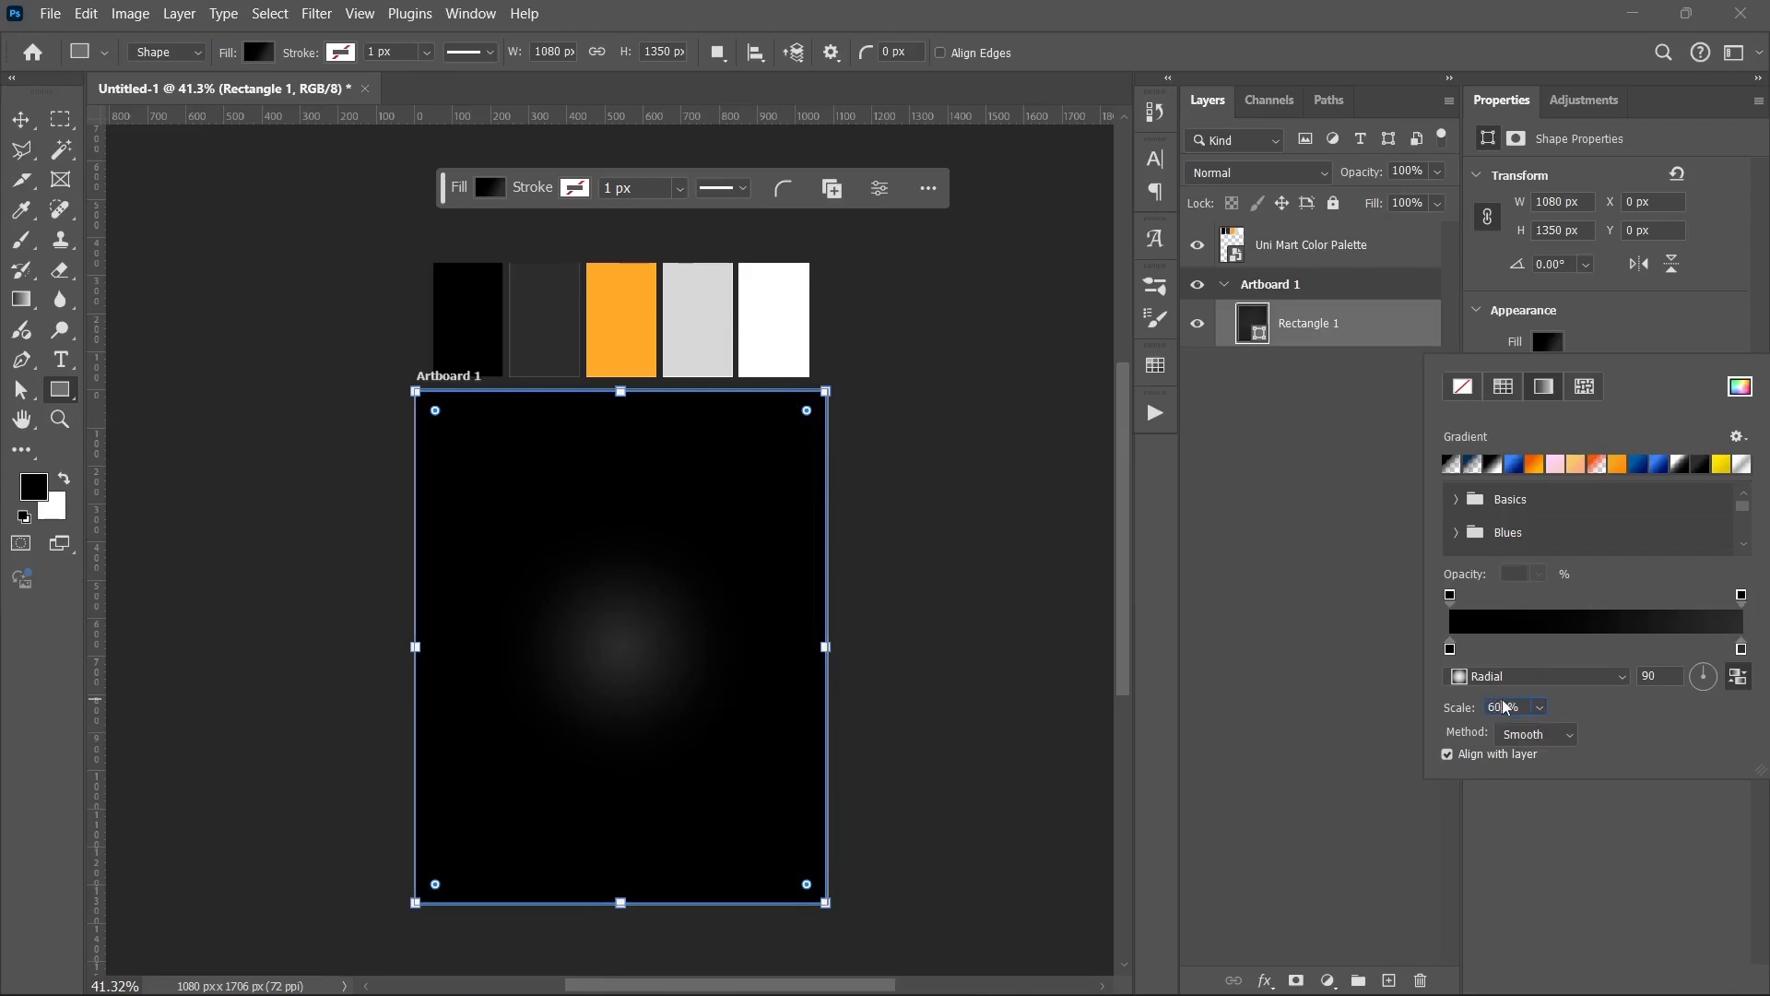
pyautogui.press('Return')
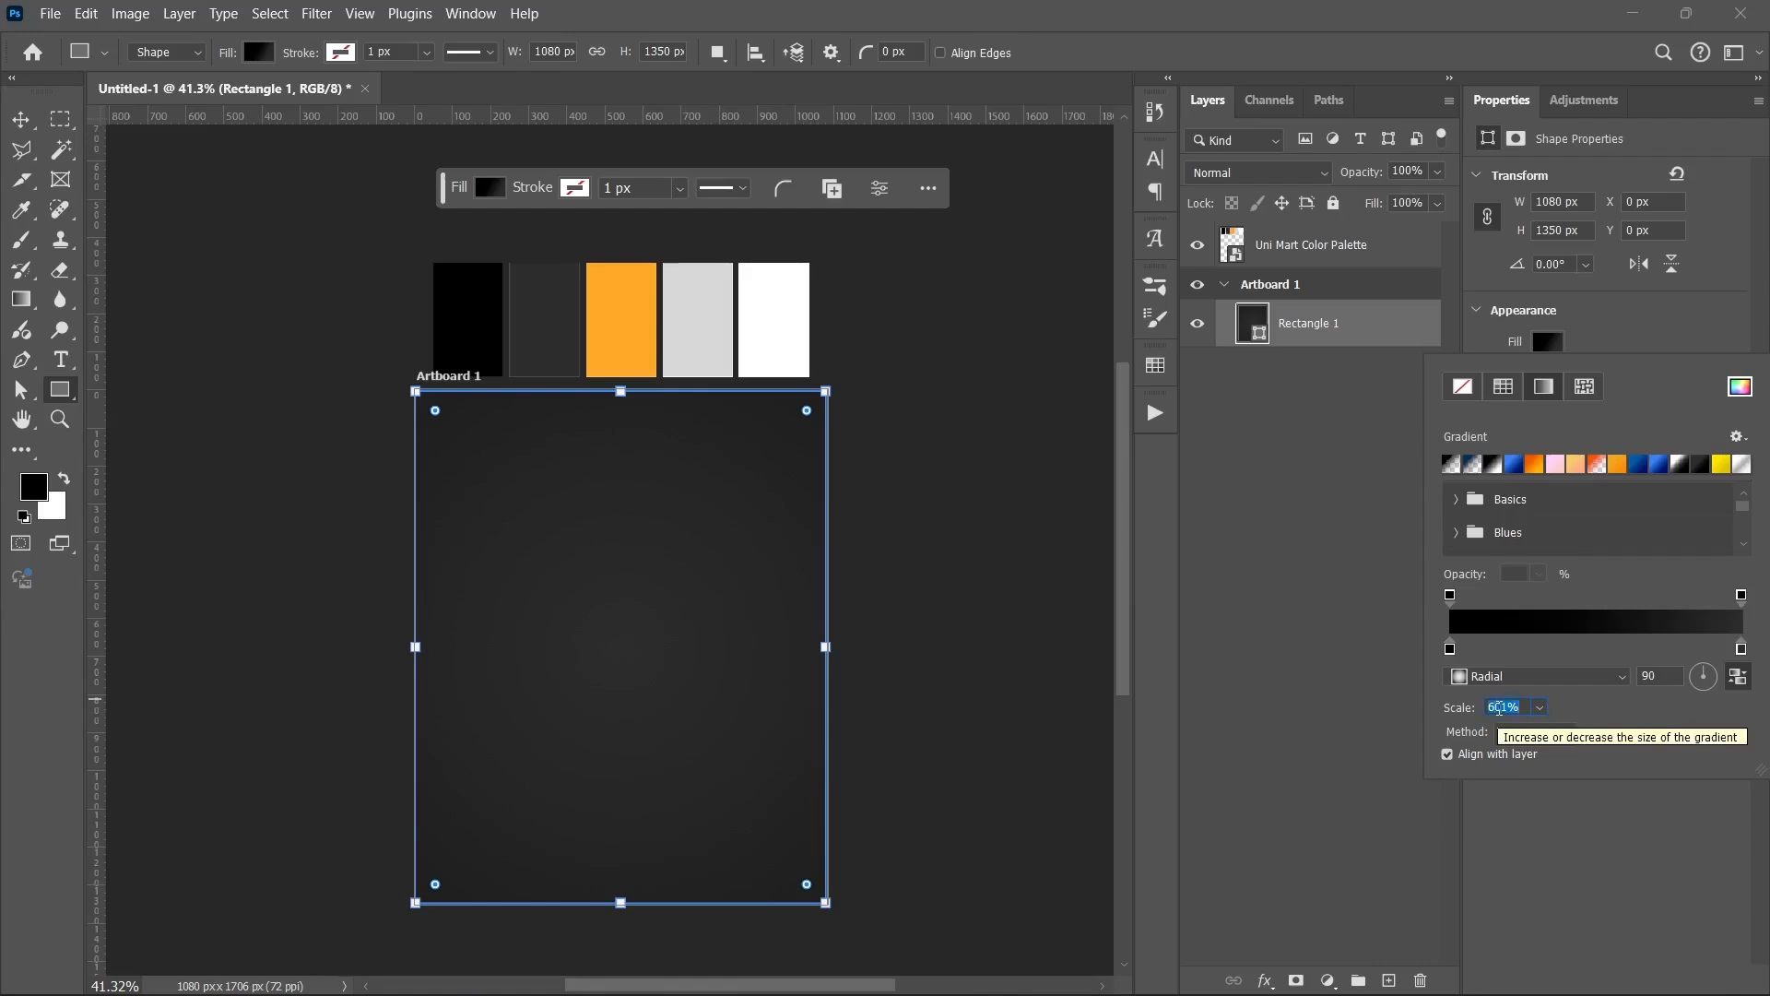
# - Set the radial gradient's scale to 49% and reopen the rectangle's fill options
pyautogui.write('51')
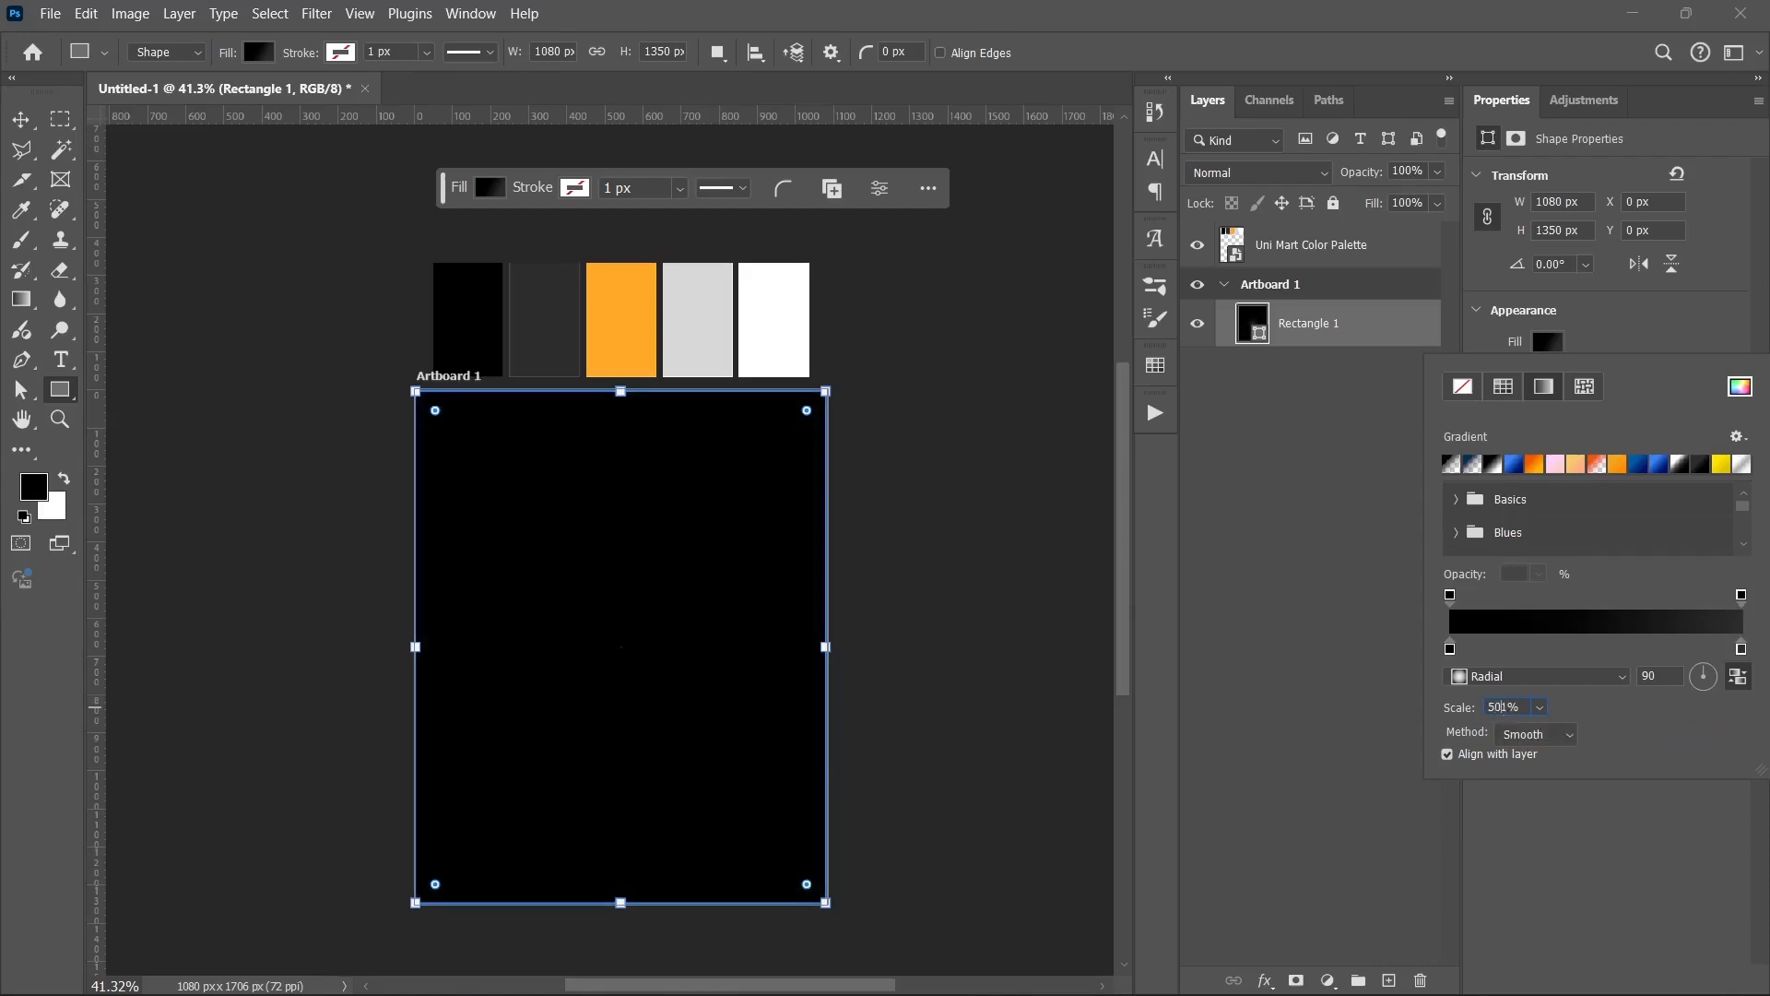
pyautogui.press('Delete')
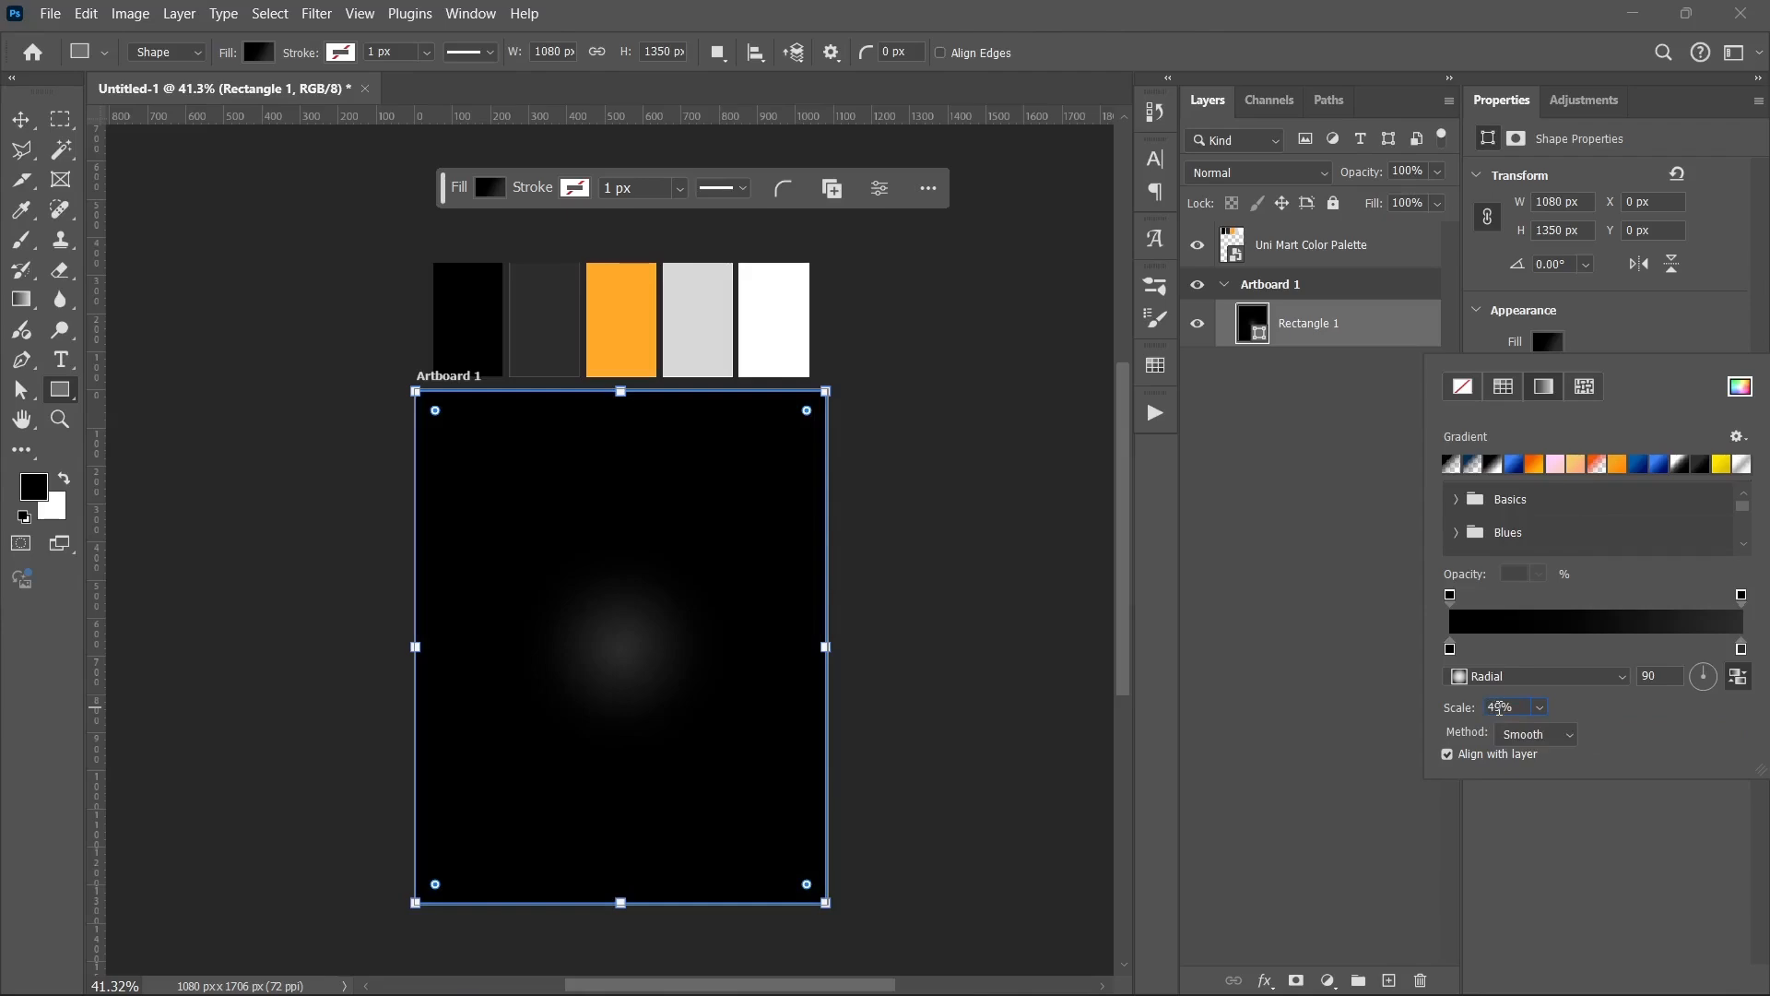
pyautogui.press('Return')
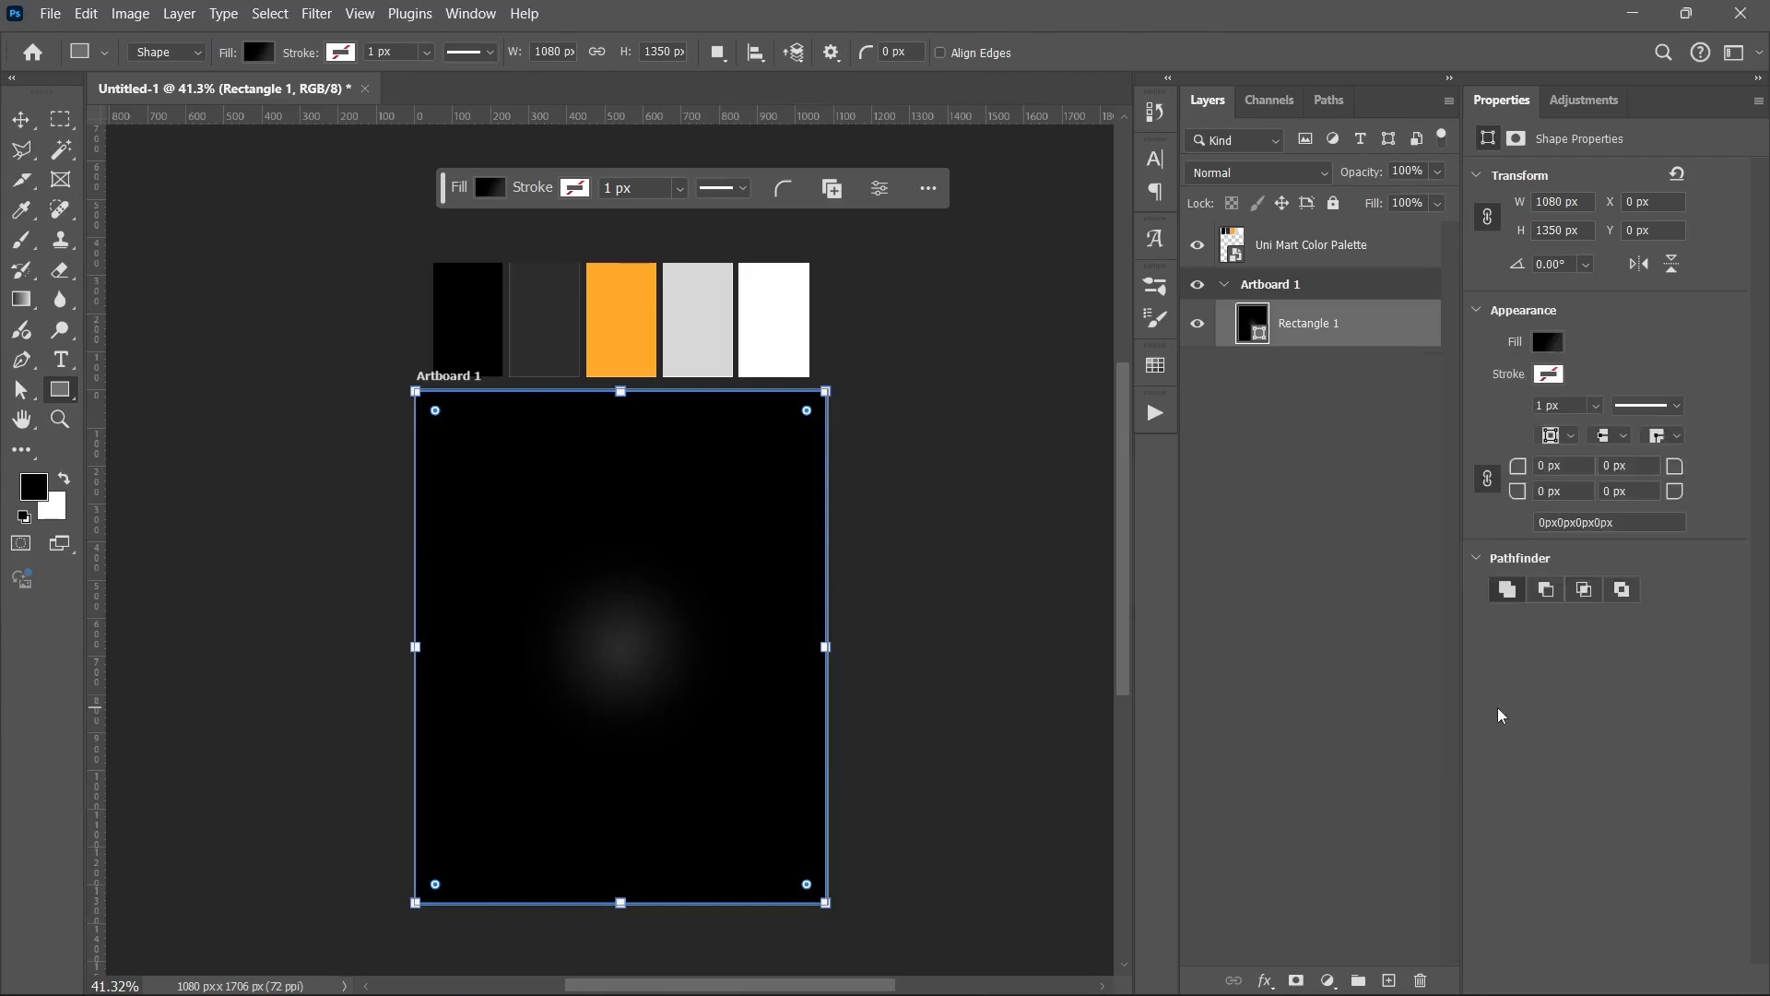
pyautogui.click(1549, 343)
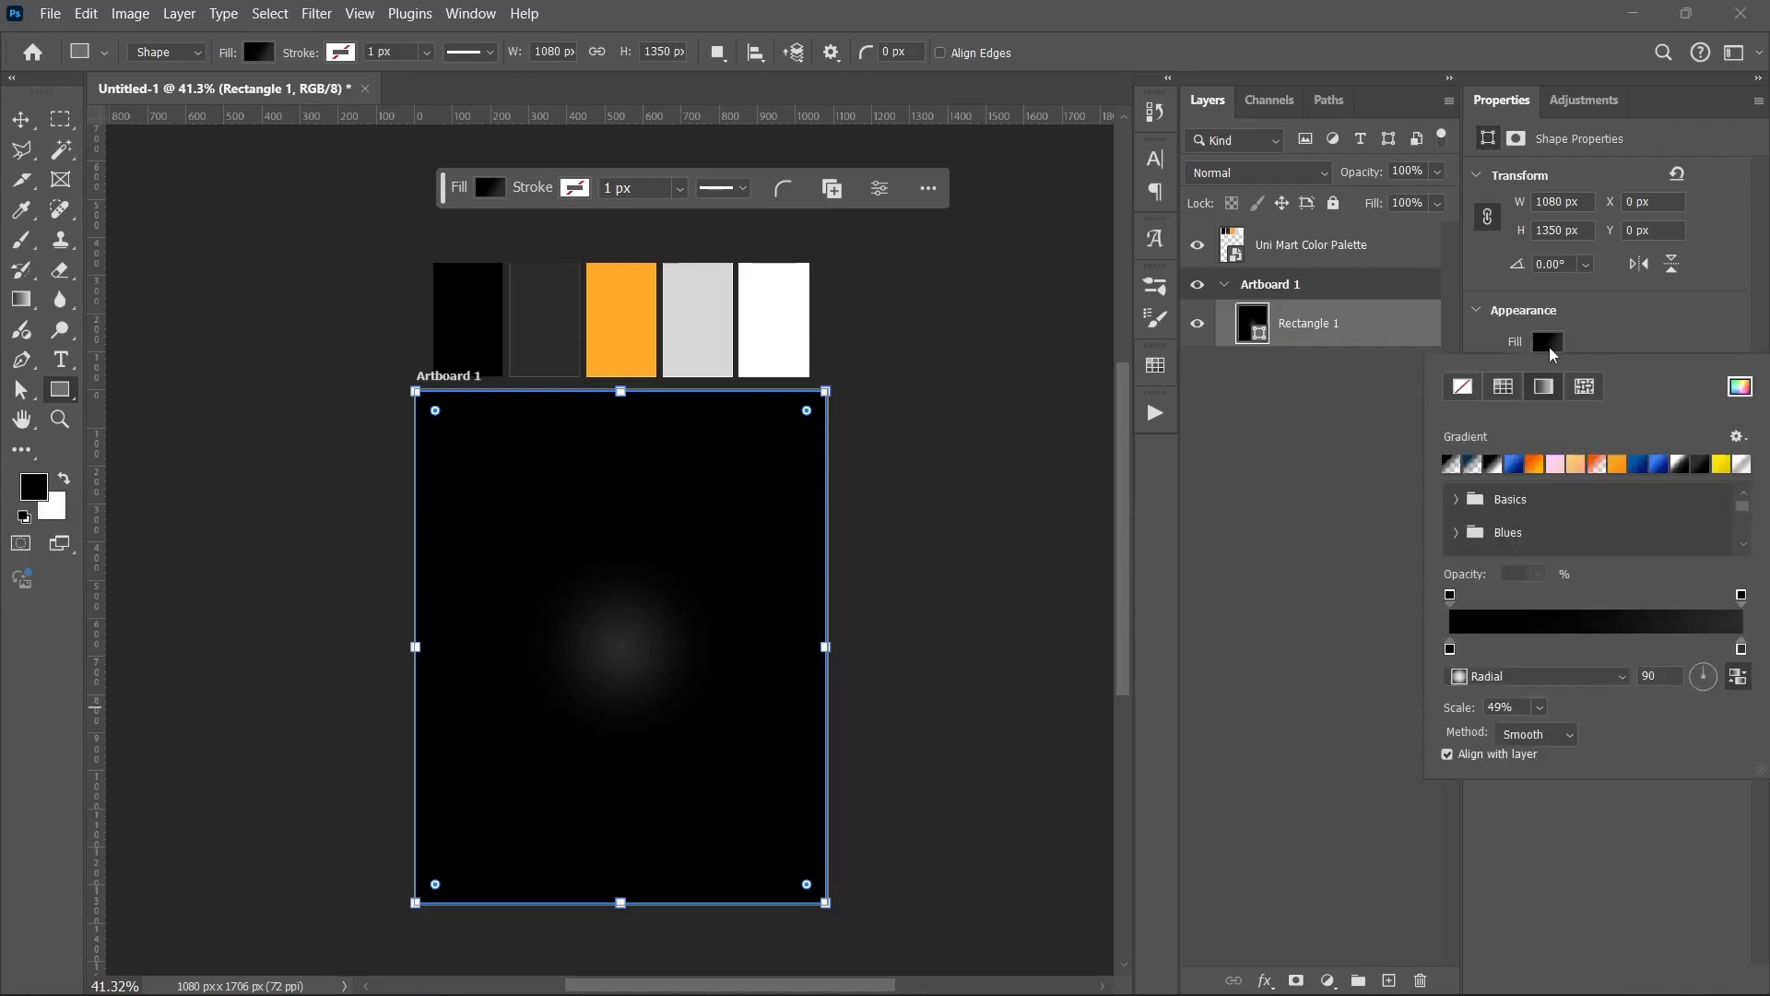
# - Try radial gradient scales of 501%, 1% and 150% on the background rectangle
pyautogui.doubleClick(1506, 708)
pyautogui.write('1')
pyautogui.press('Return')
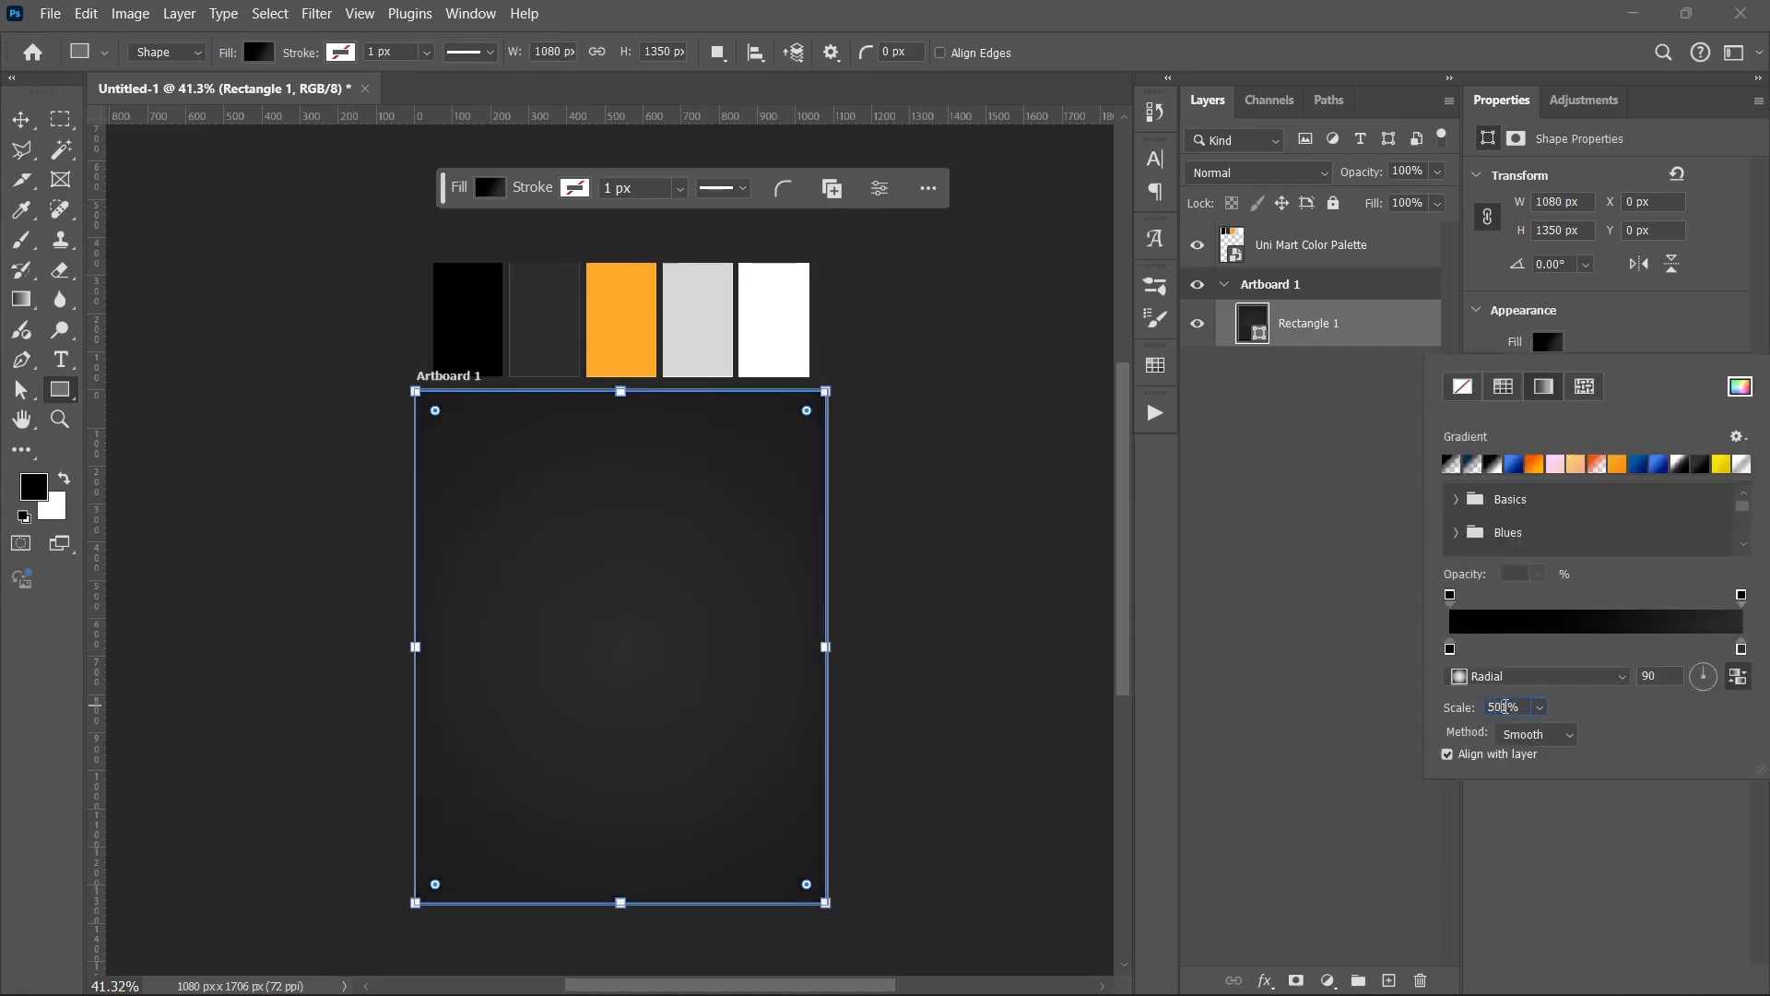
pyautogui.click(1552, 343)
pyautogui.click(1503, 706)
pyautogui.press('BackSpace')
pyautogui.write('501%')
pyautogui.press('BackSpace')
pyautogui.press('BackSpace')
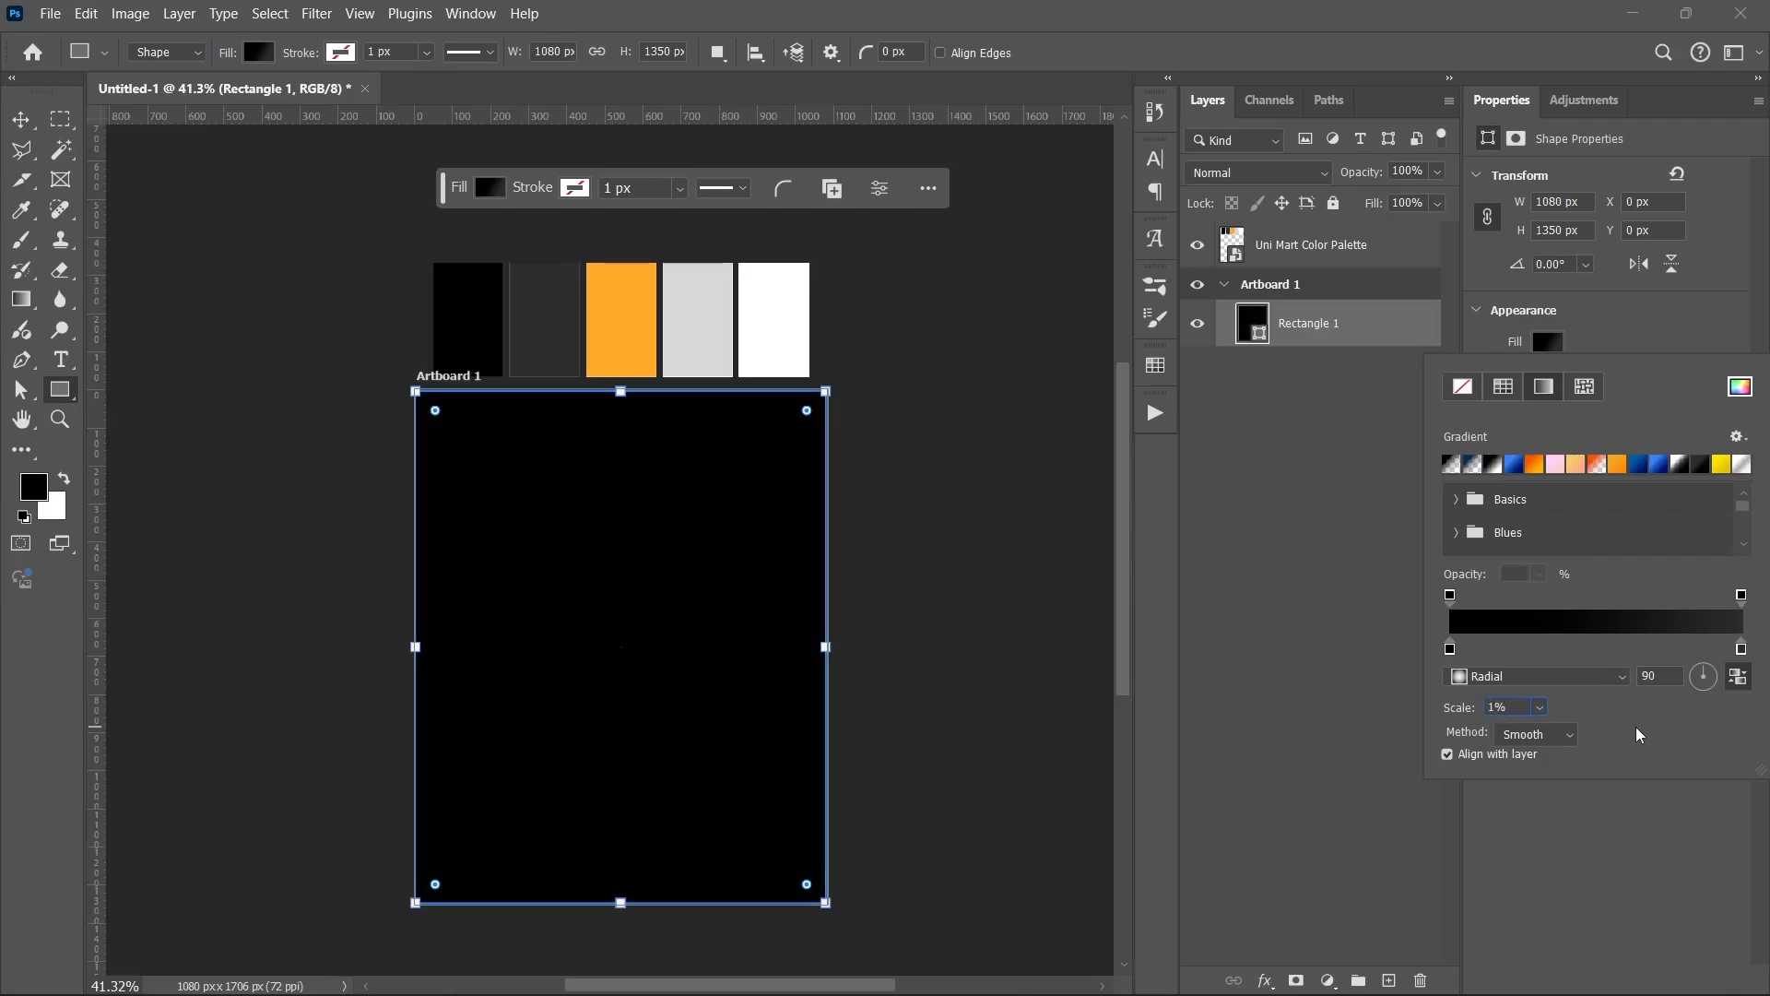
pyautogui.write('50')
pyautogui.press('Return')
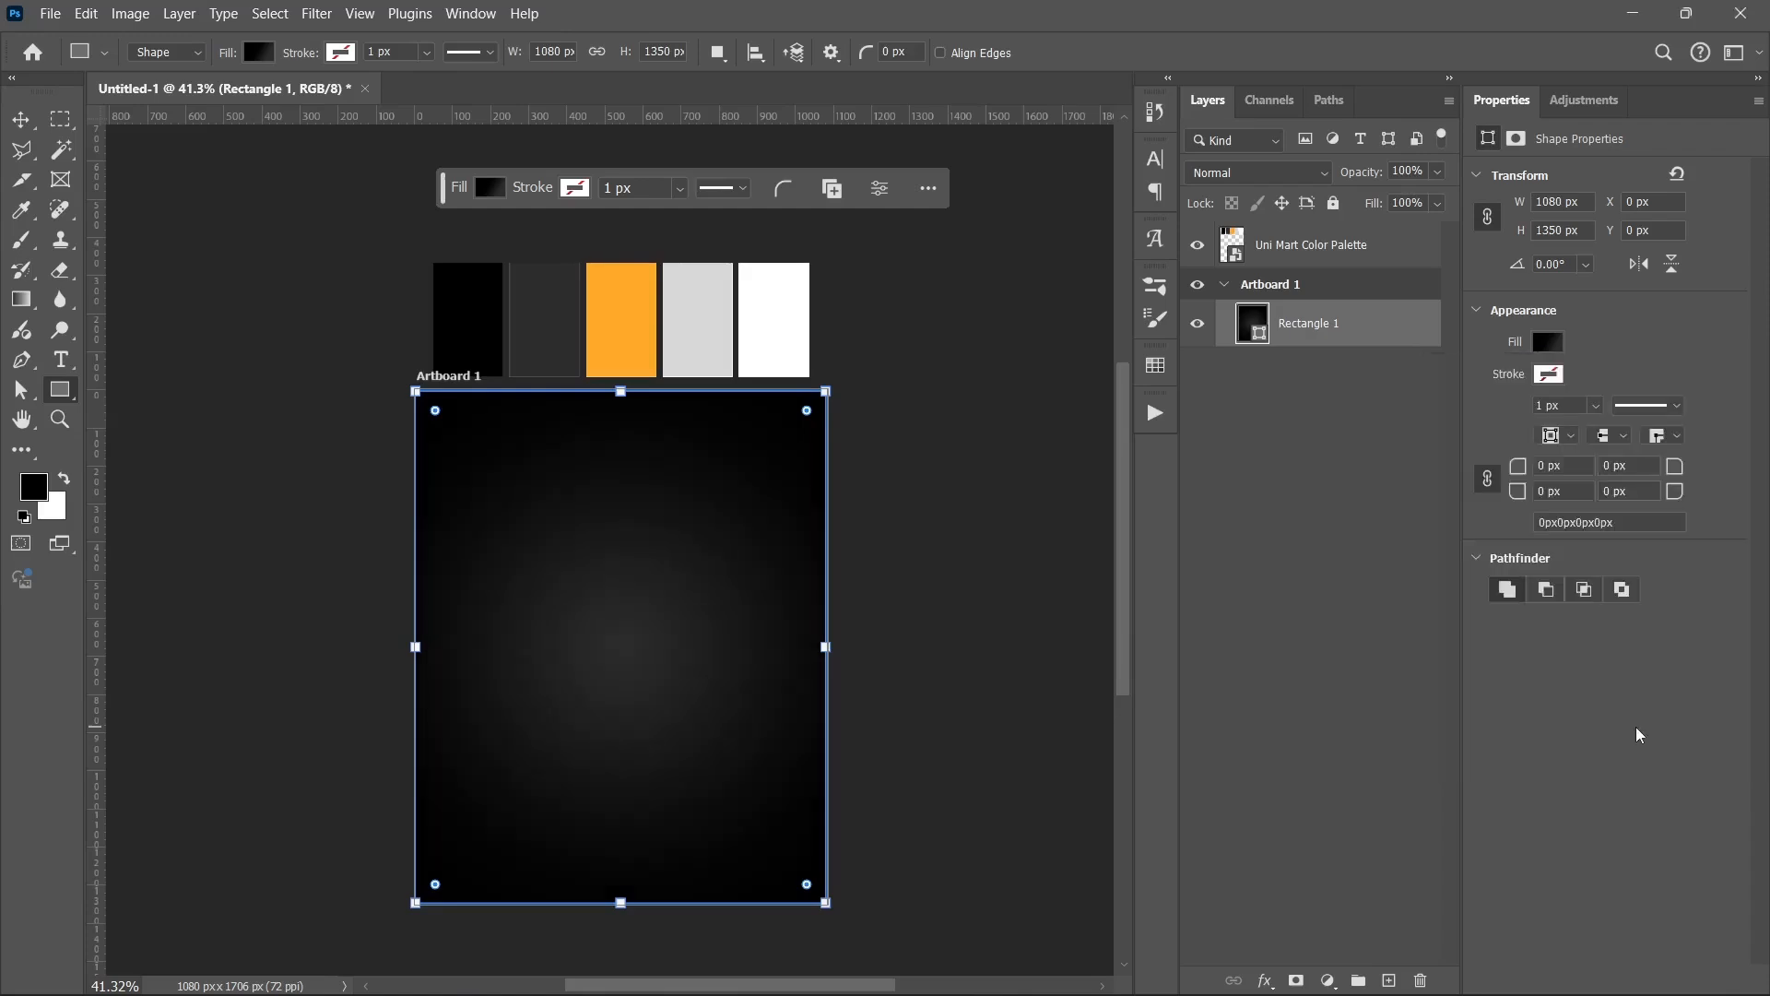
pyautogui.click(1191, 508)
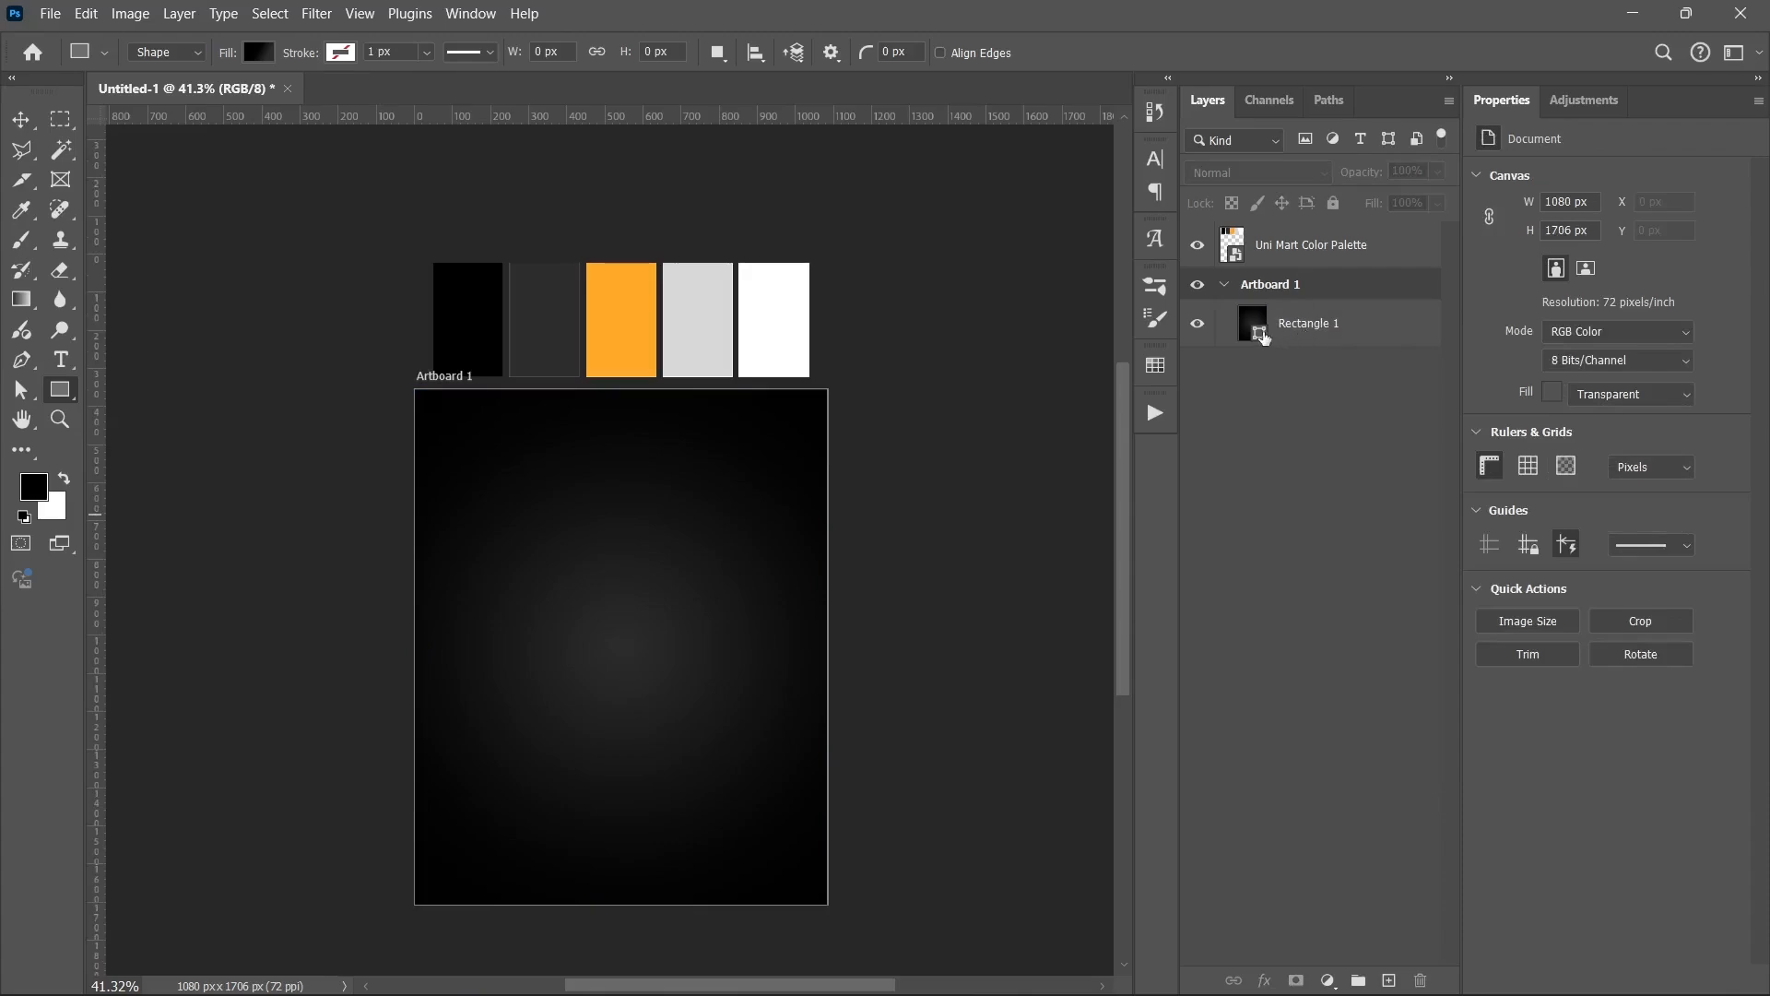
# - Set the radial gradient's scale on Rectangle 1 to 275% to spread the dark grey glow across the artboard
pyautogui.click(1260, 337)
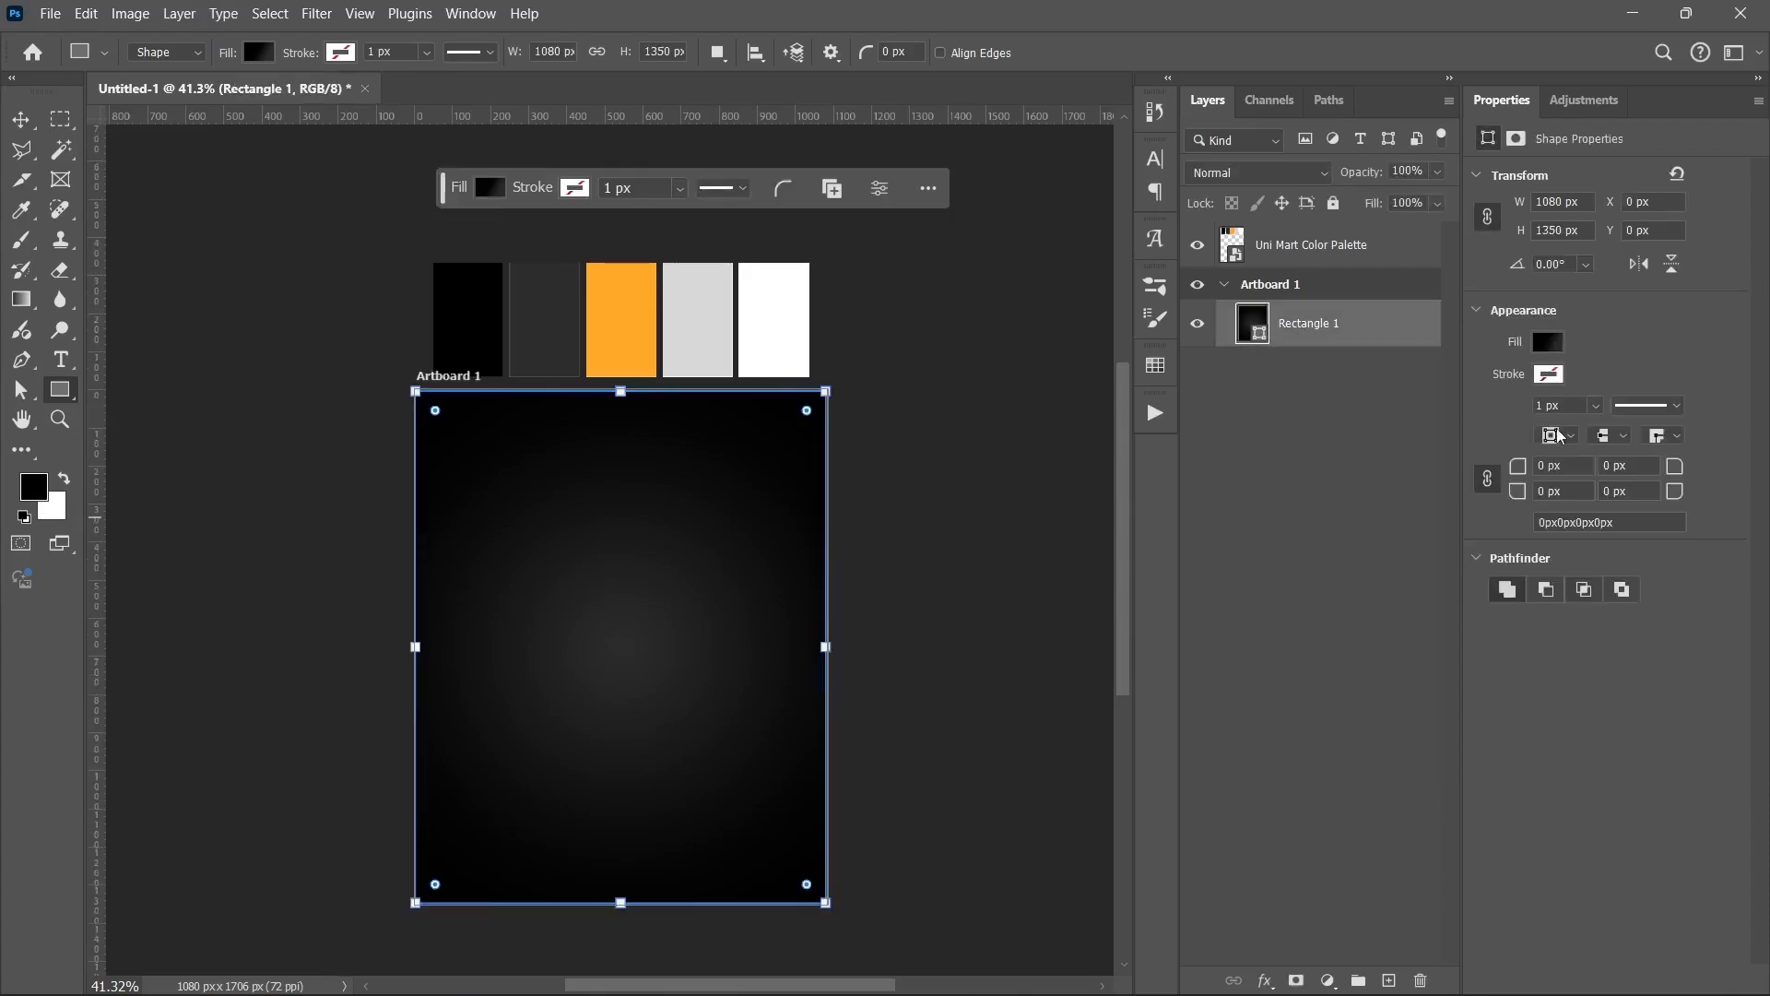
pyautogui.click(1548, 342)
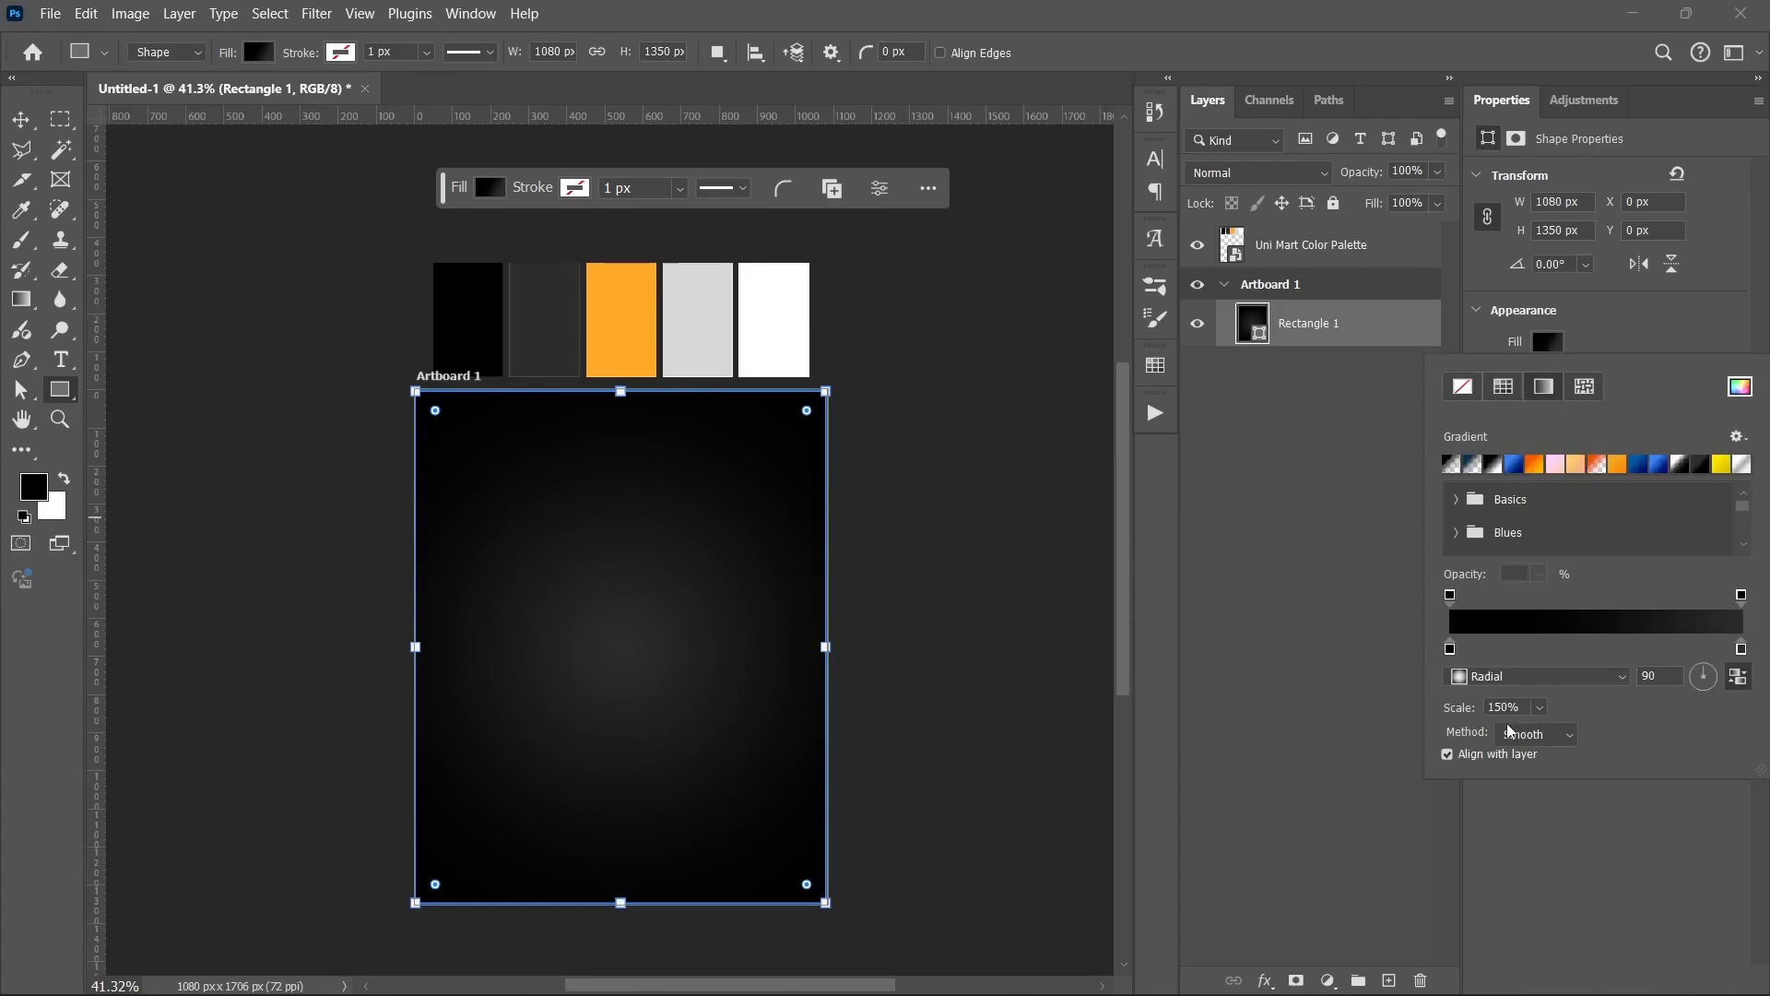
pyautogui.click(1540, 707)
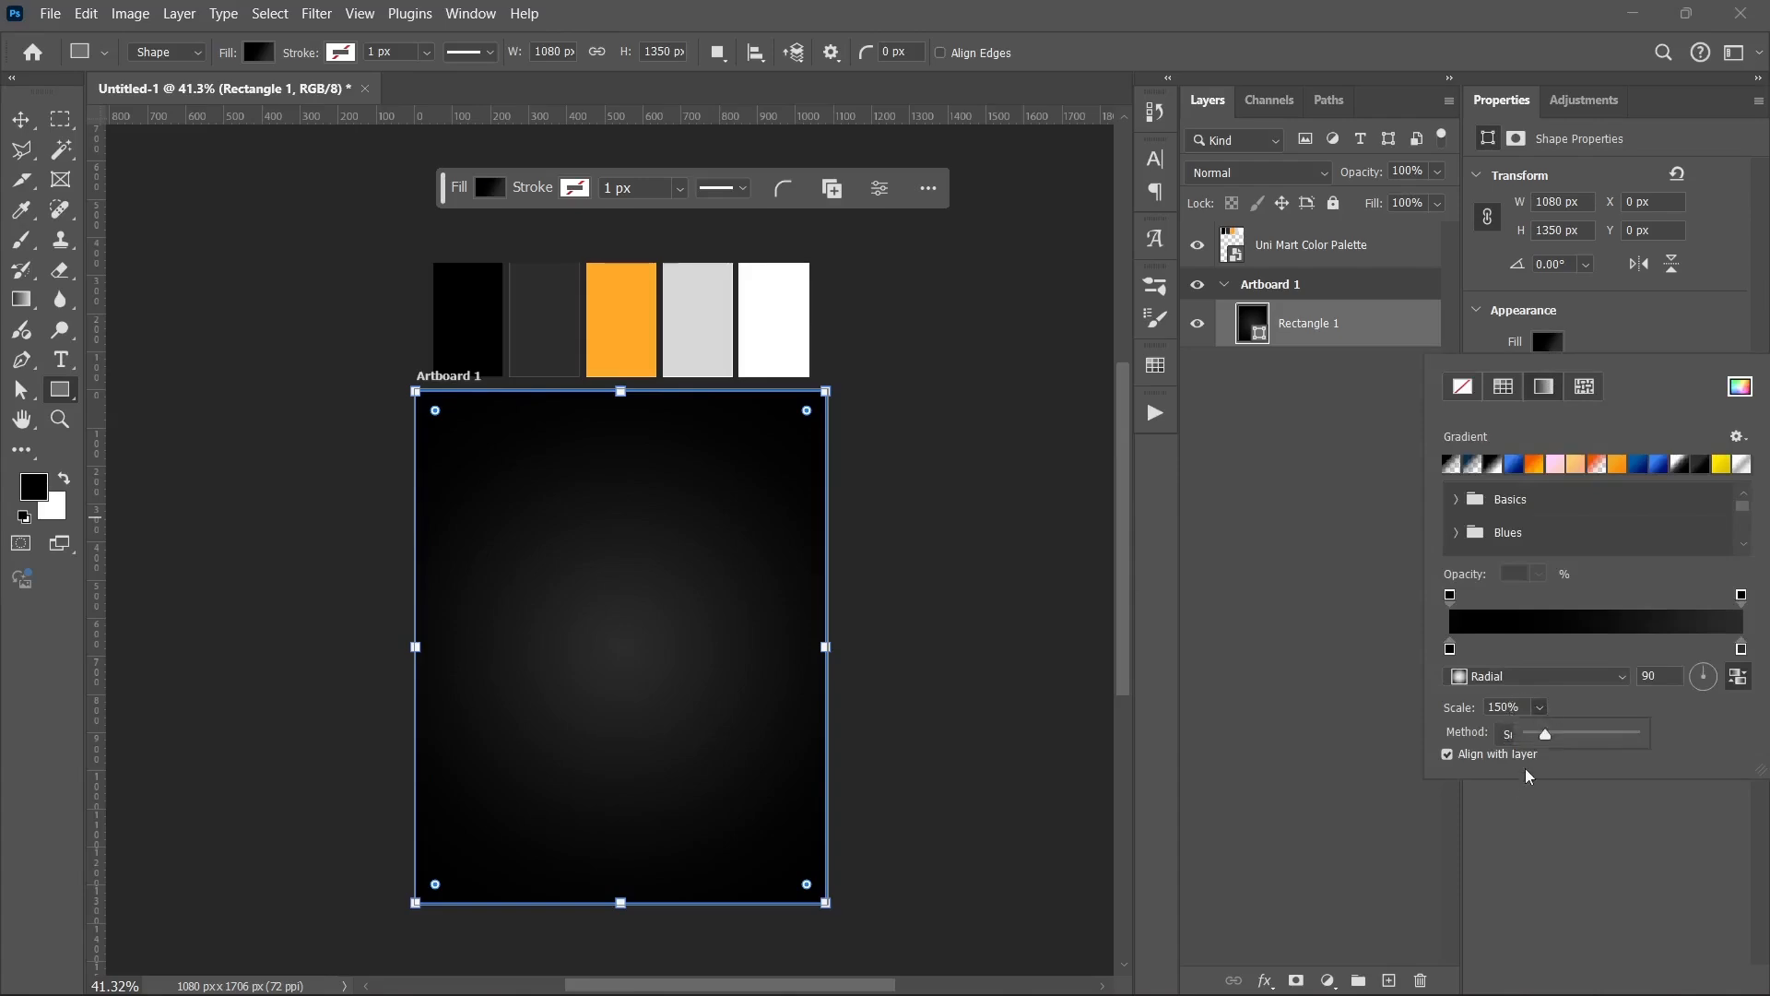
pyautogui.moveTo(1546, 735); pyautogui.dragTo(1561, 735)
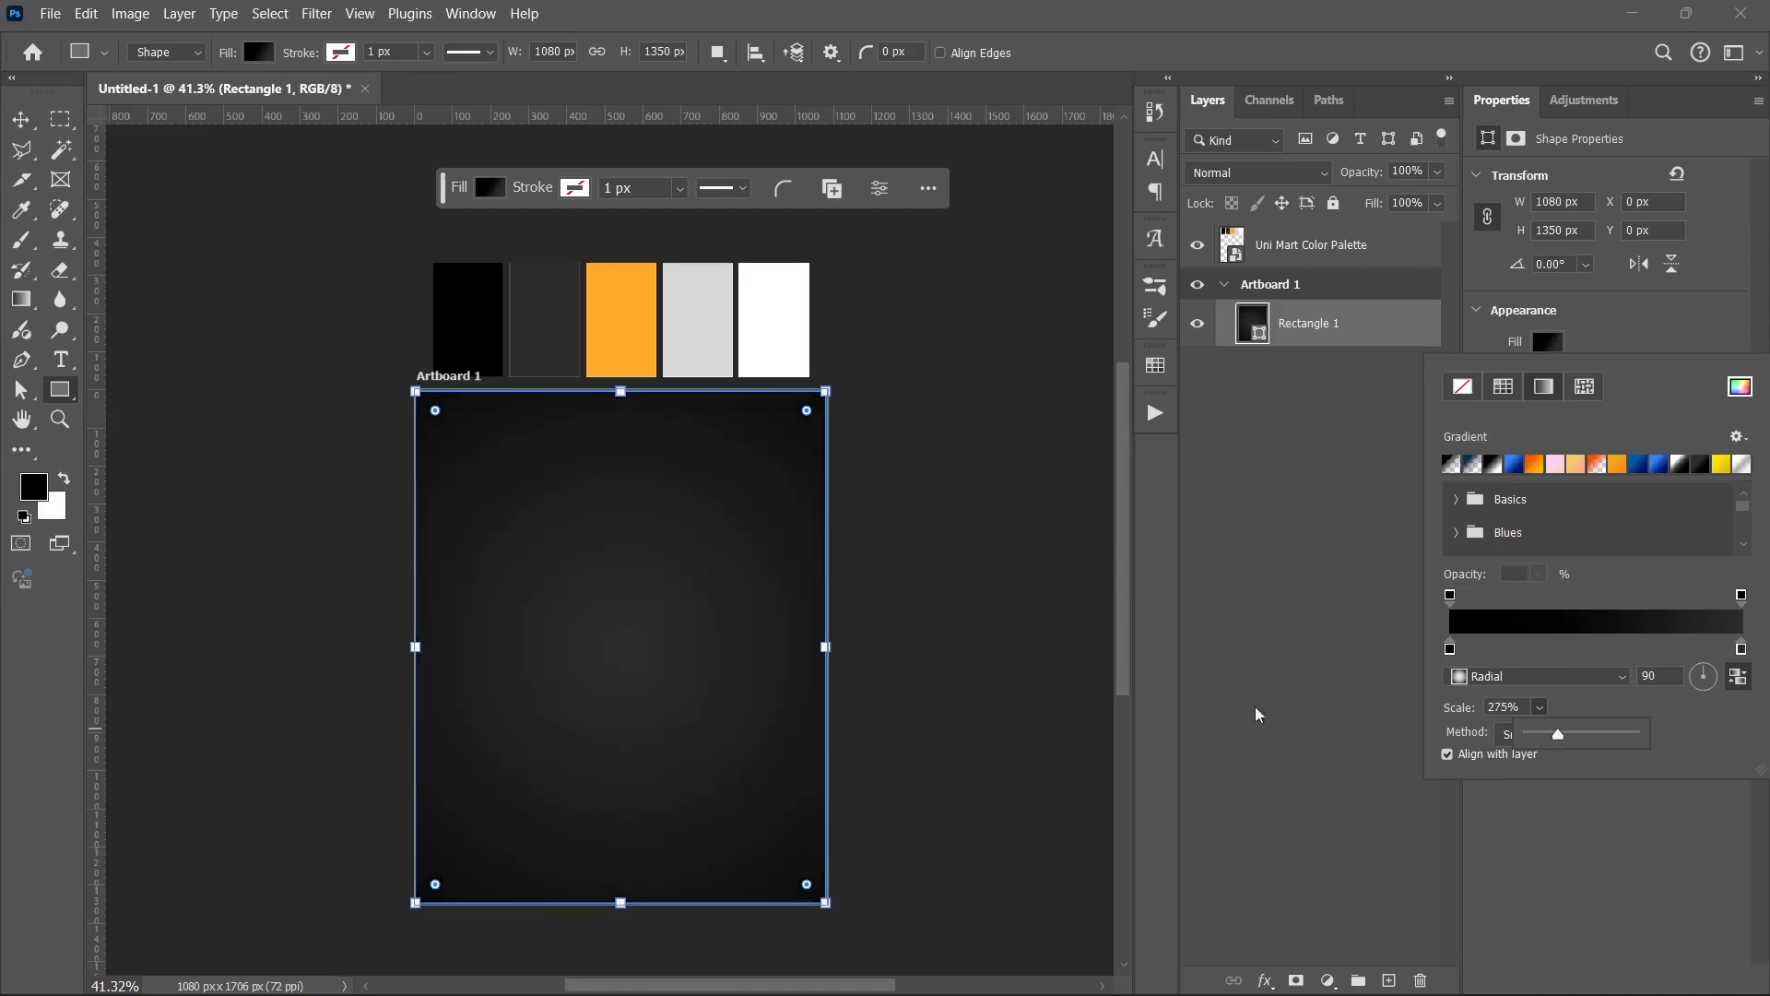
pyautogui.click(1221, 656)
pyautogui.click(1221, 655)
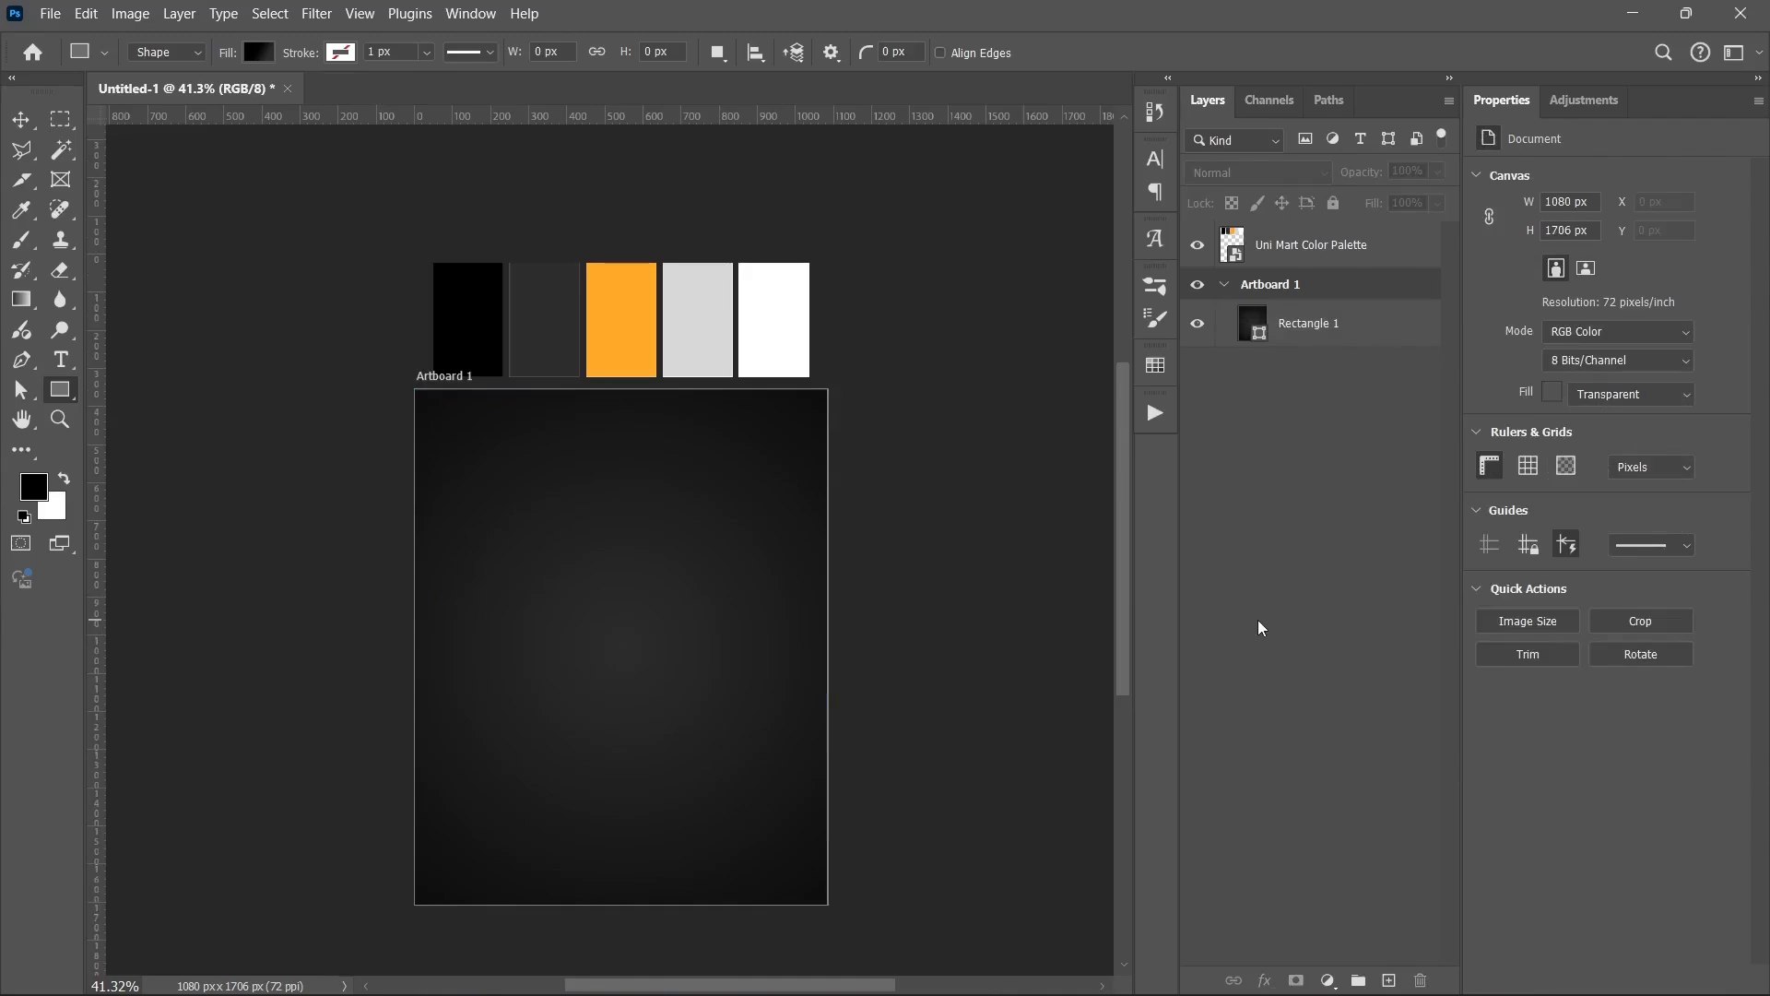
pyautogui.press('v')
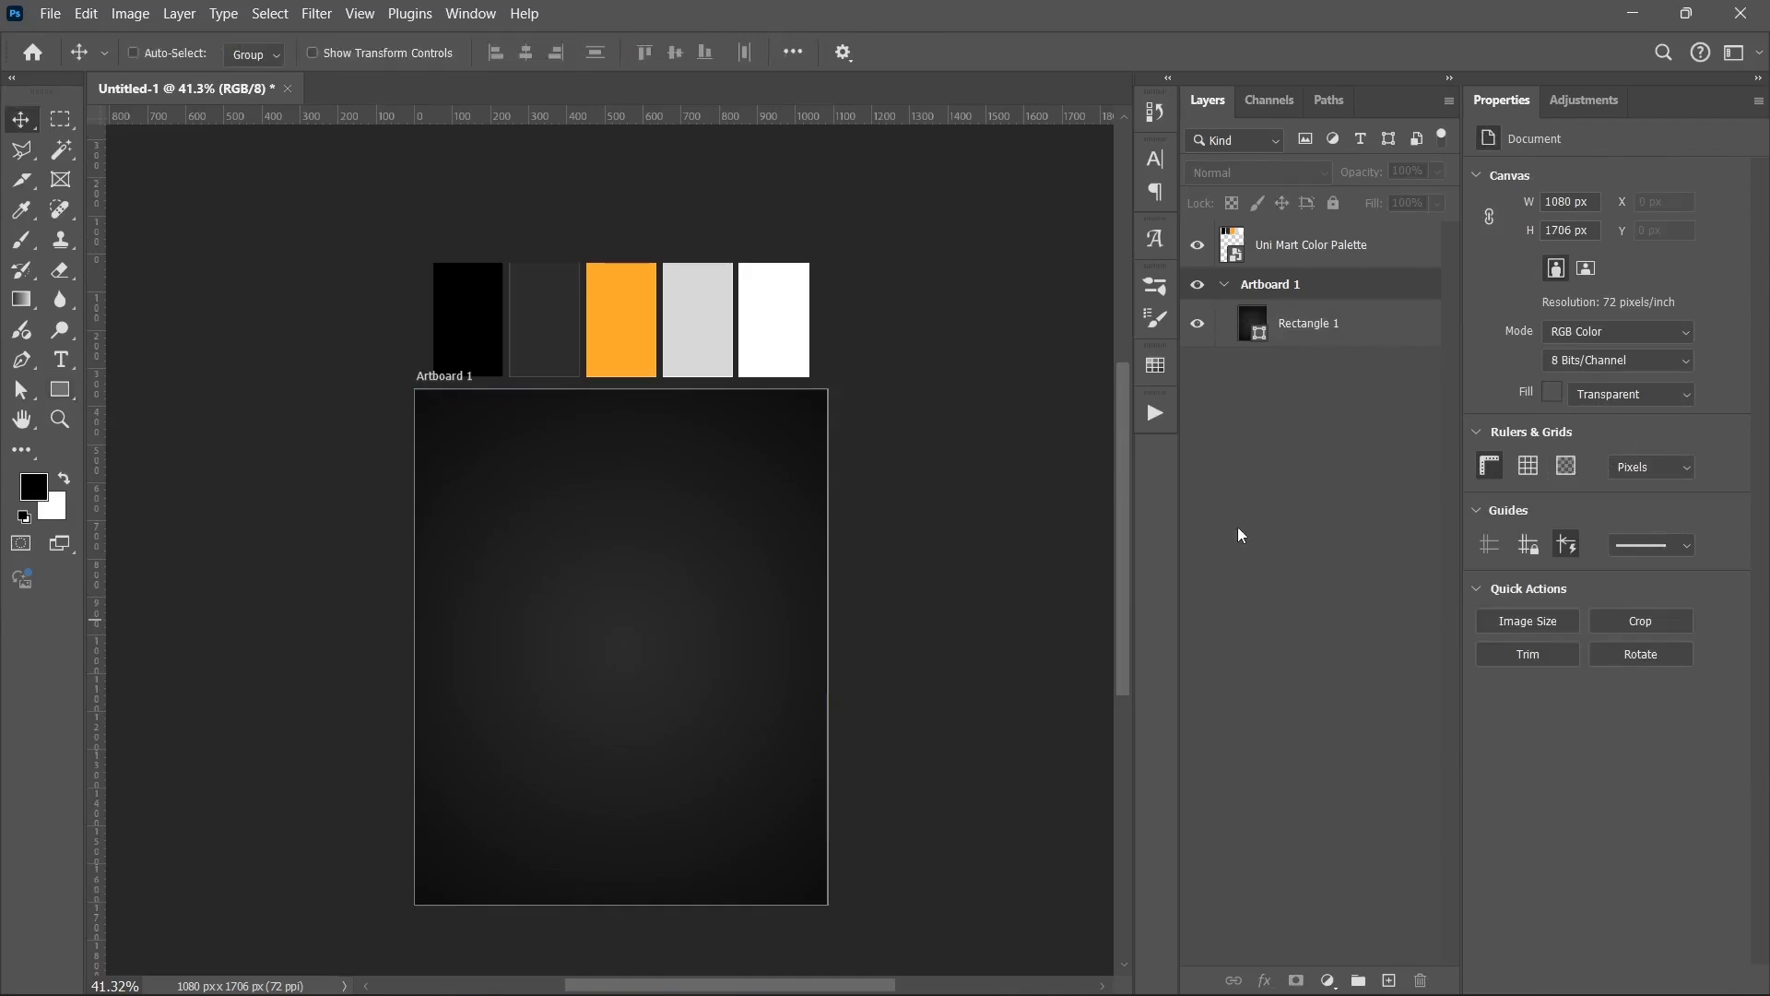
# - Create a new Soft Light layer above Rectangle 1, filled with the neutral colour (50% gray)
pyautogui.click(1350, 342)
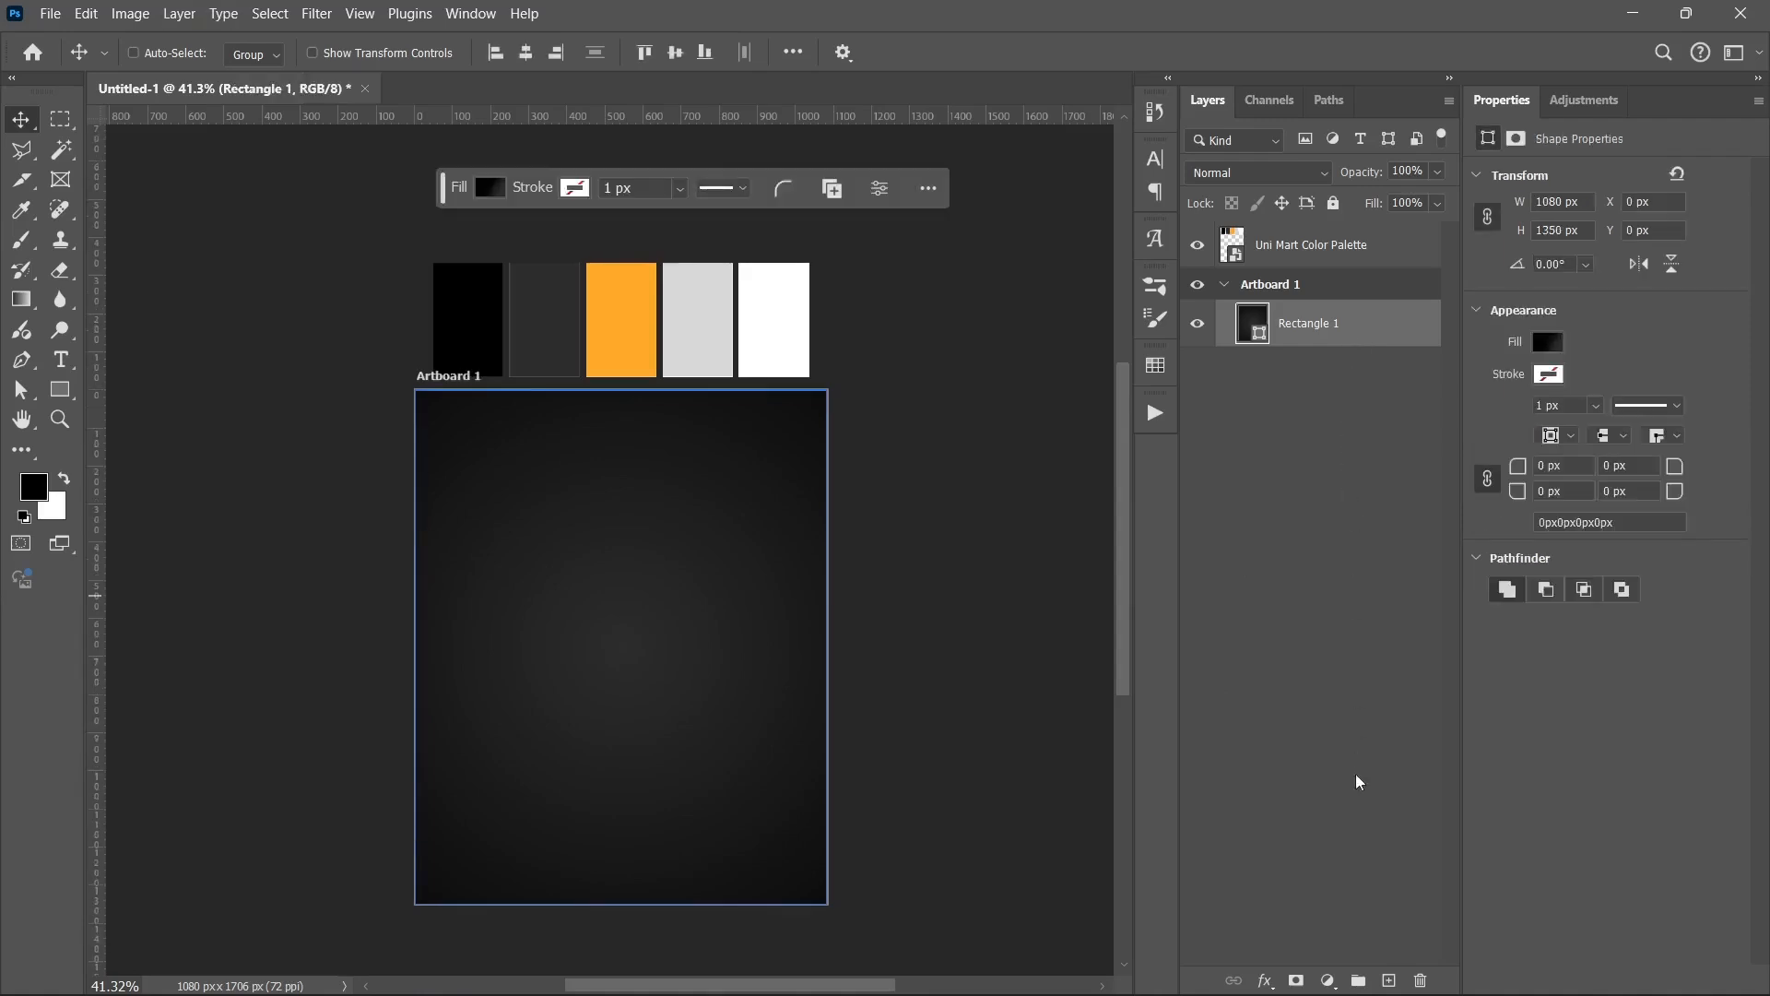
pyautogui.click(1388, 980)
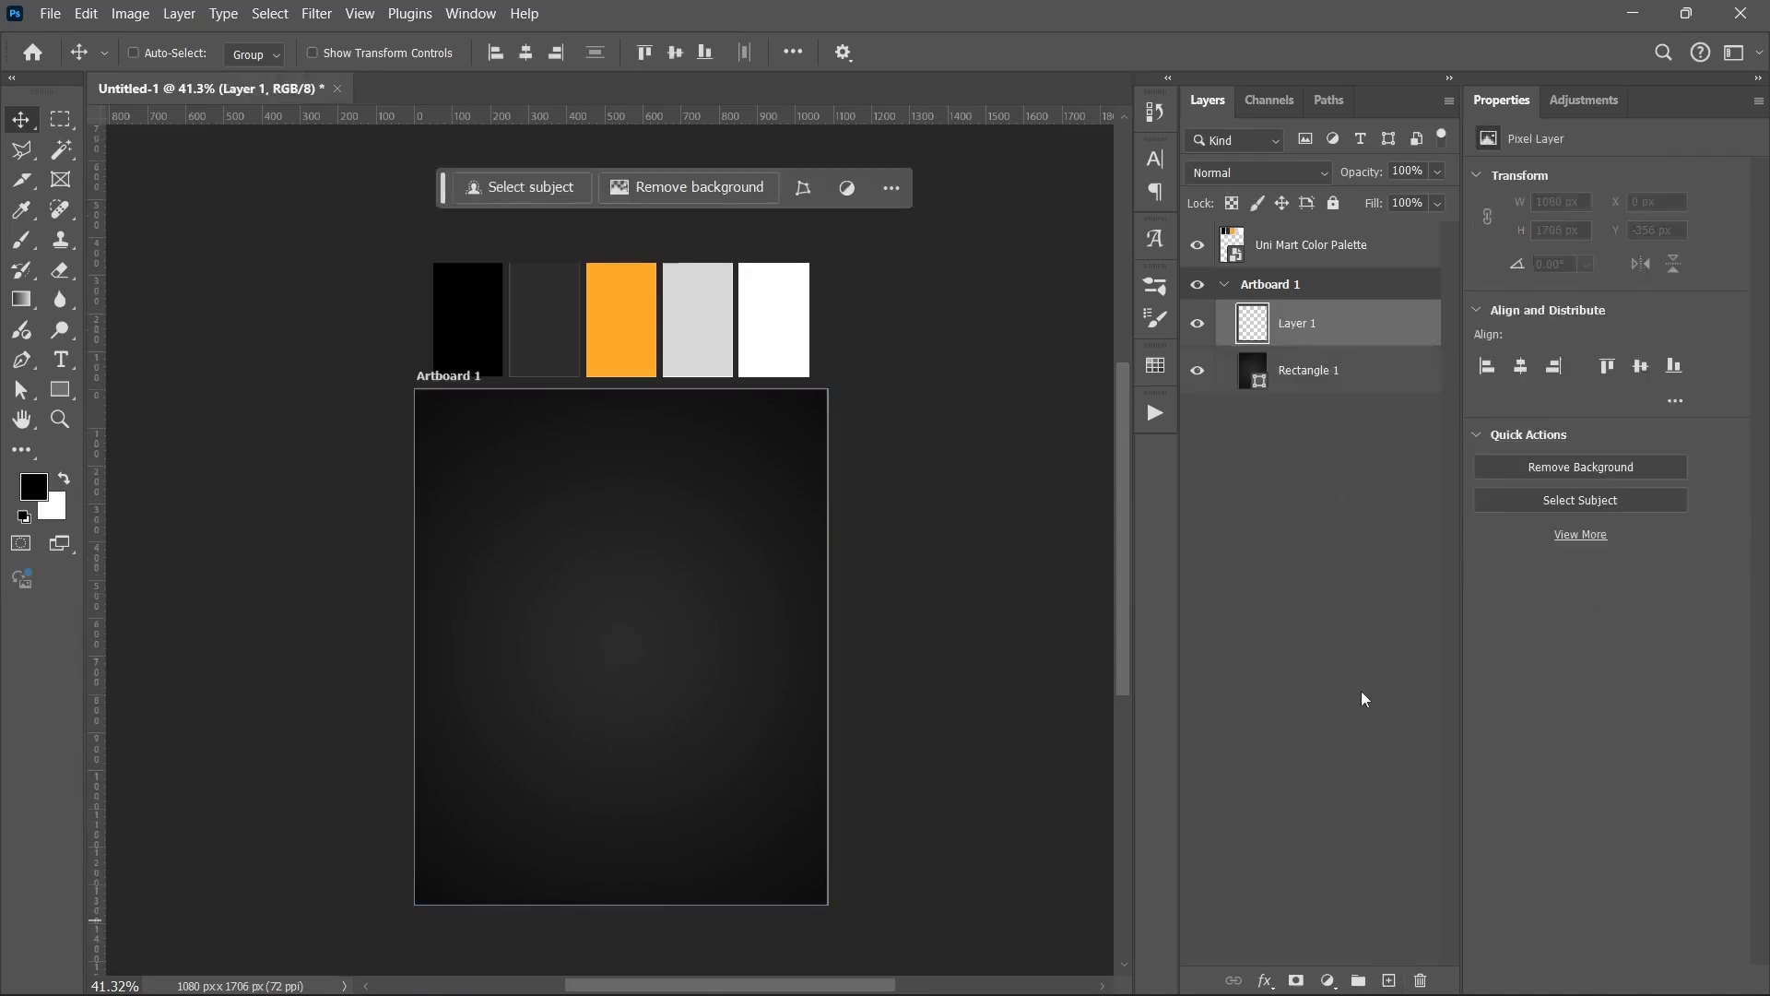
pyautogui.hotkey('ctrl', 'z')
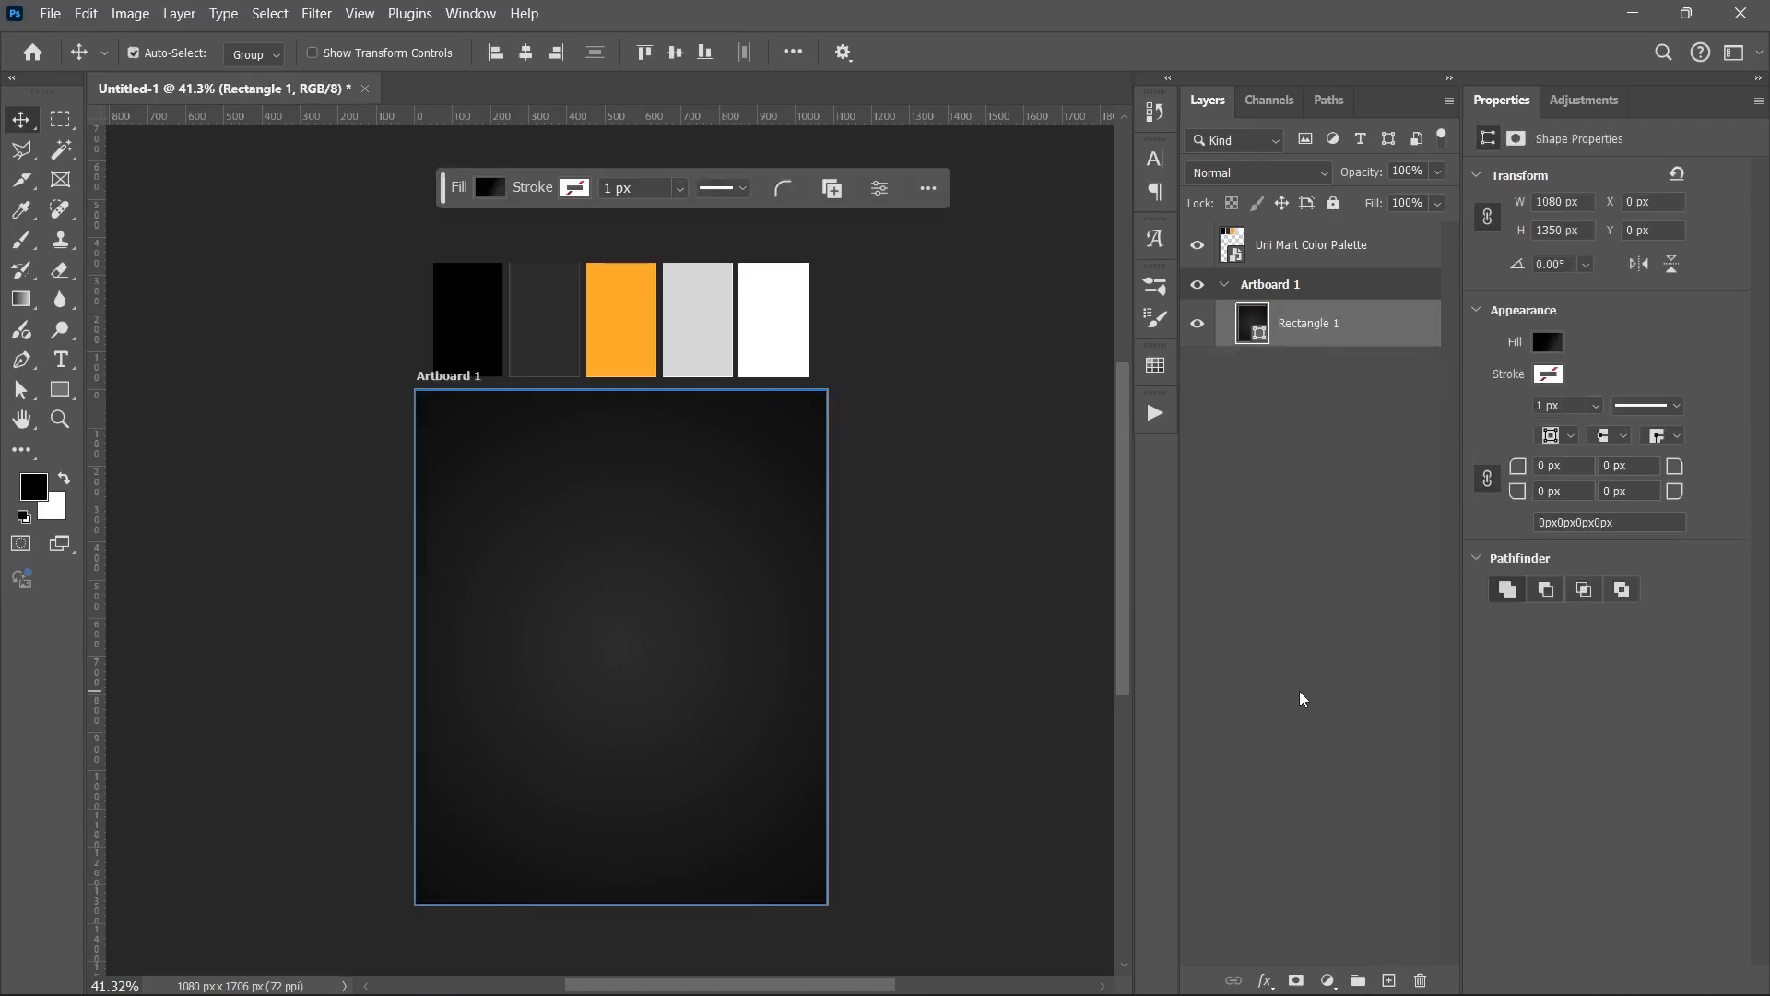
pyautogui.hotkey('ctrl', 'shift', 'n')
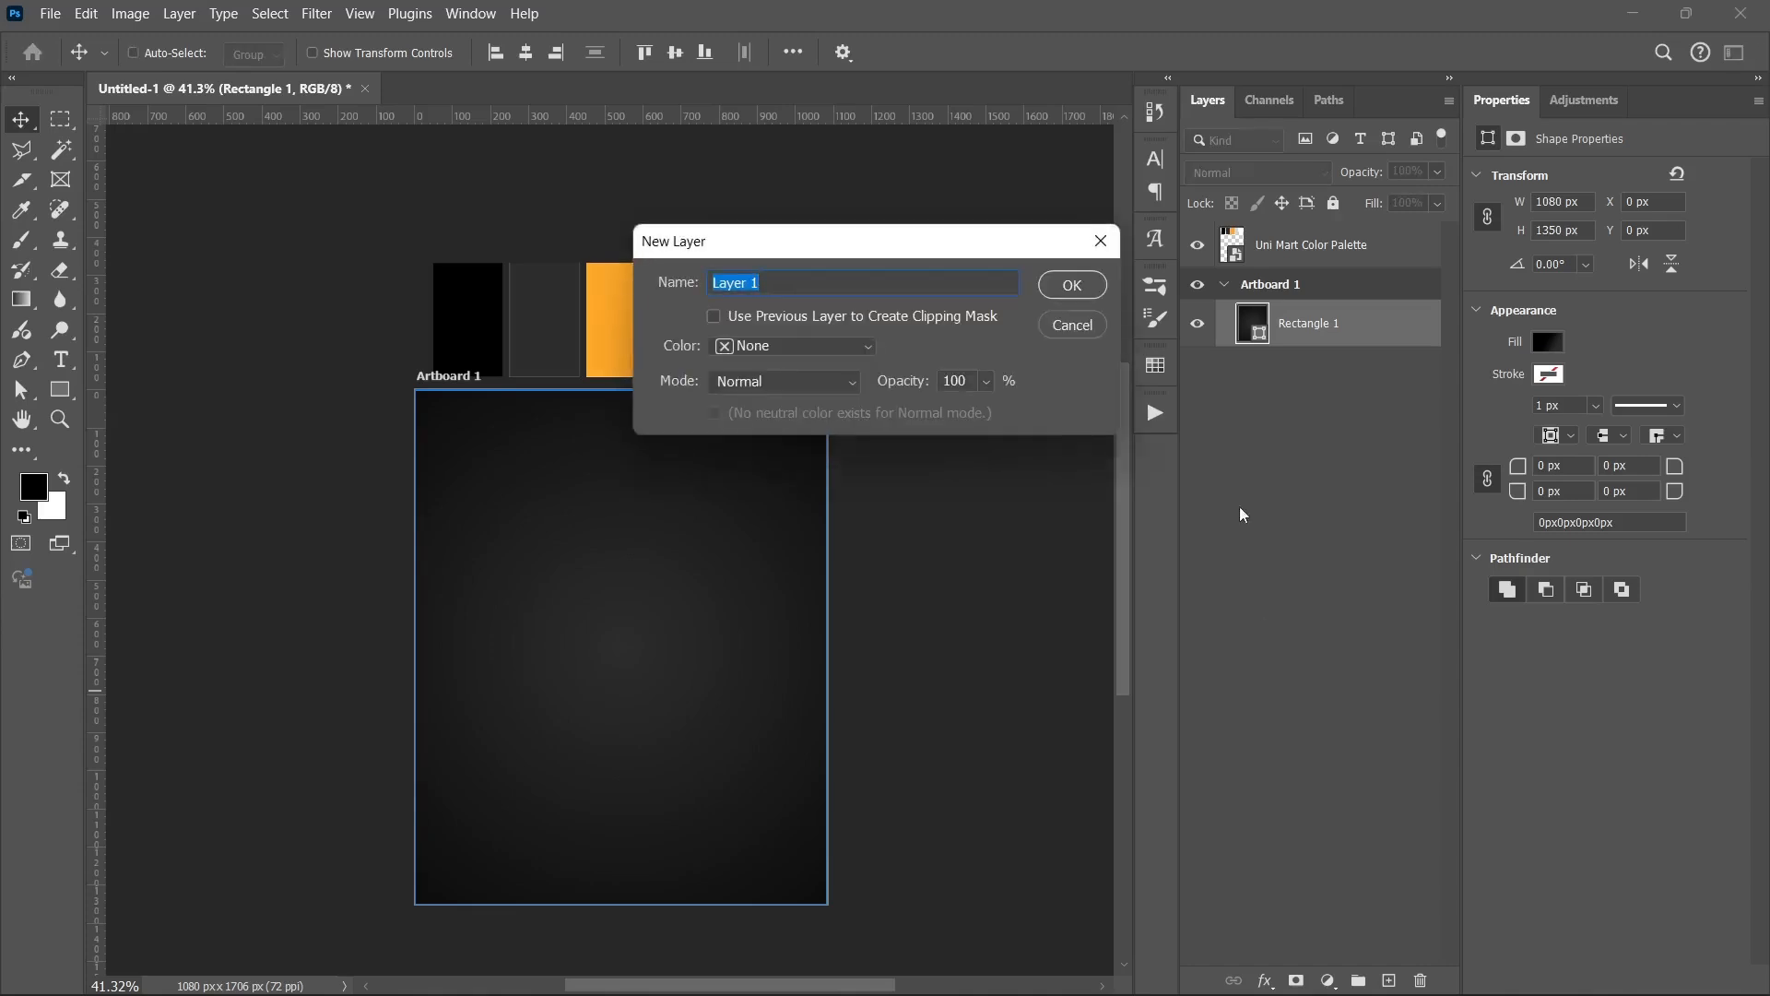
pyautogui.moveTo(920, 247); pyautogui.dragTo(917, 292)
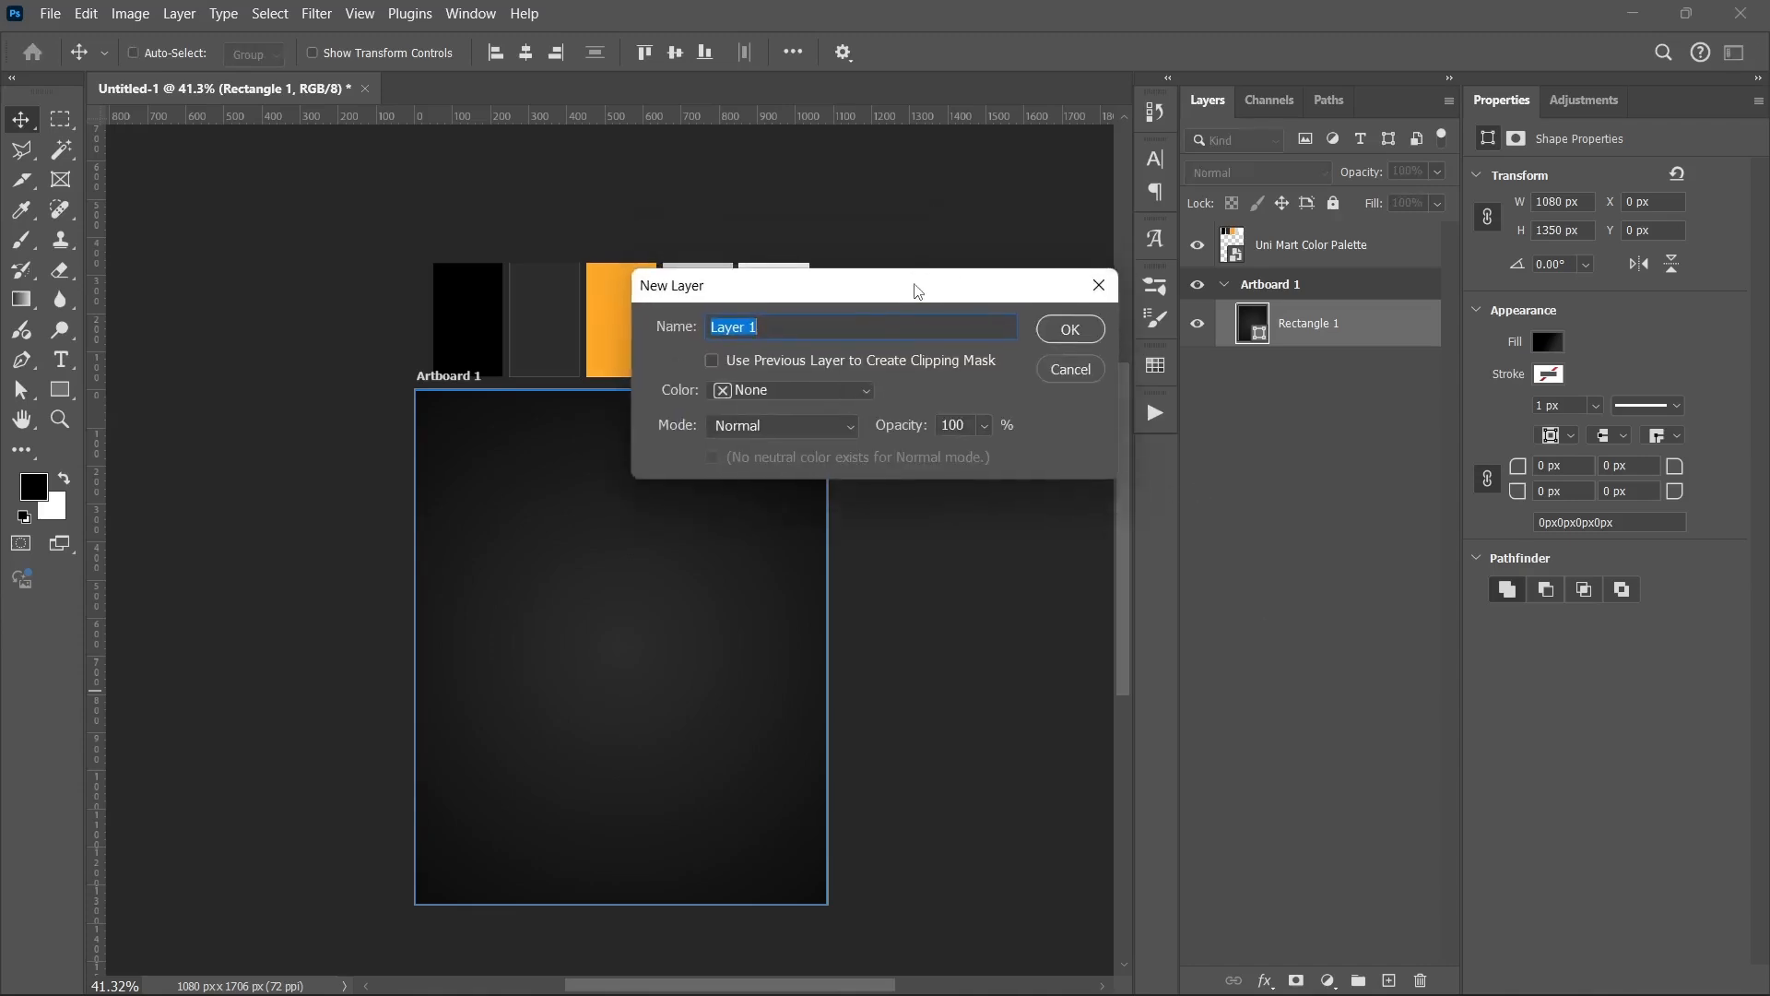
pyautogui.click(737, 429)
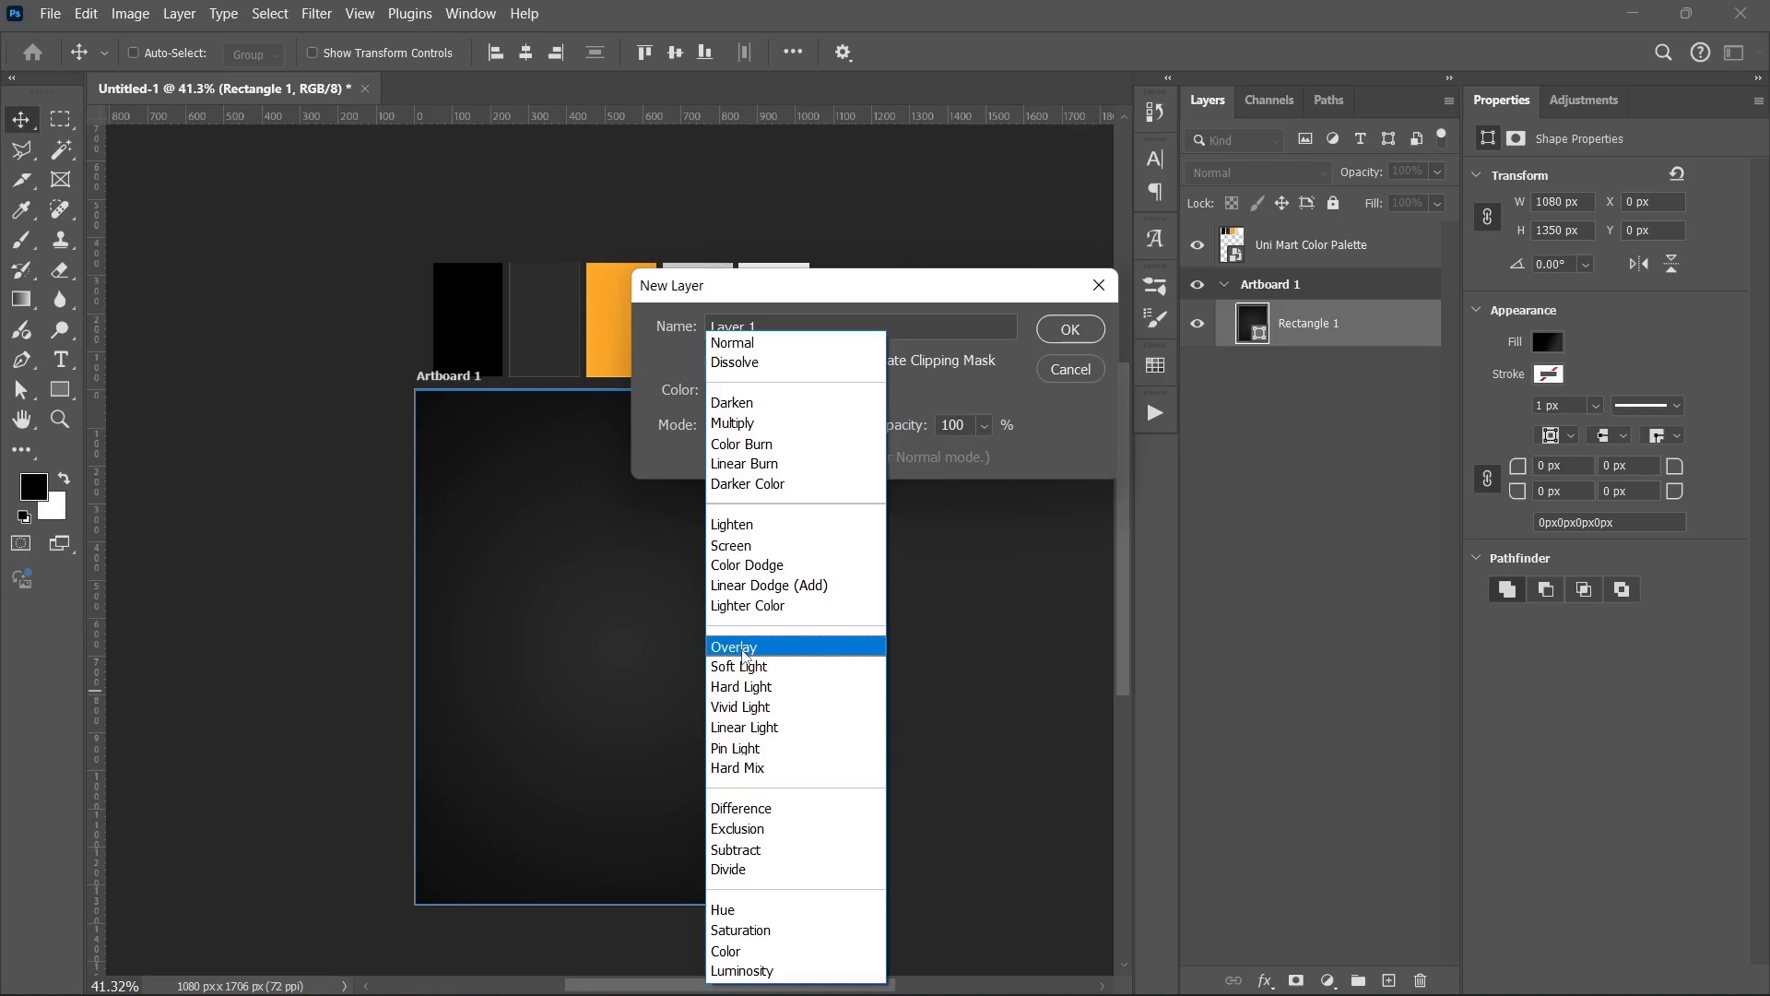
pyautogui.click(743, 665)
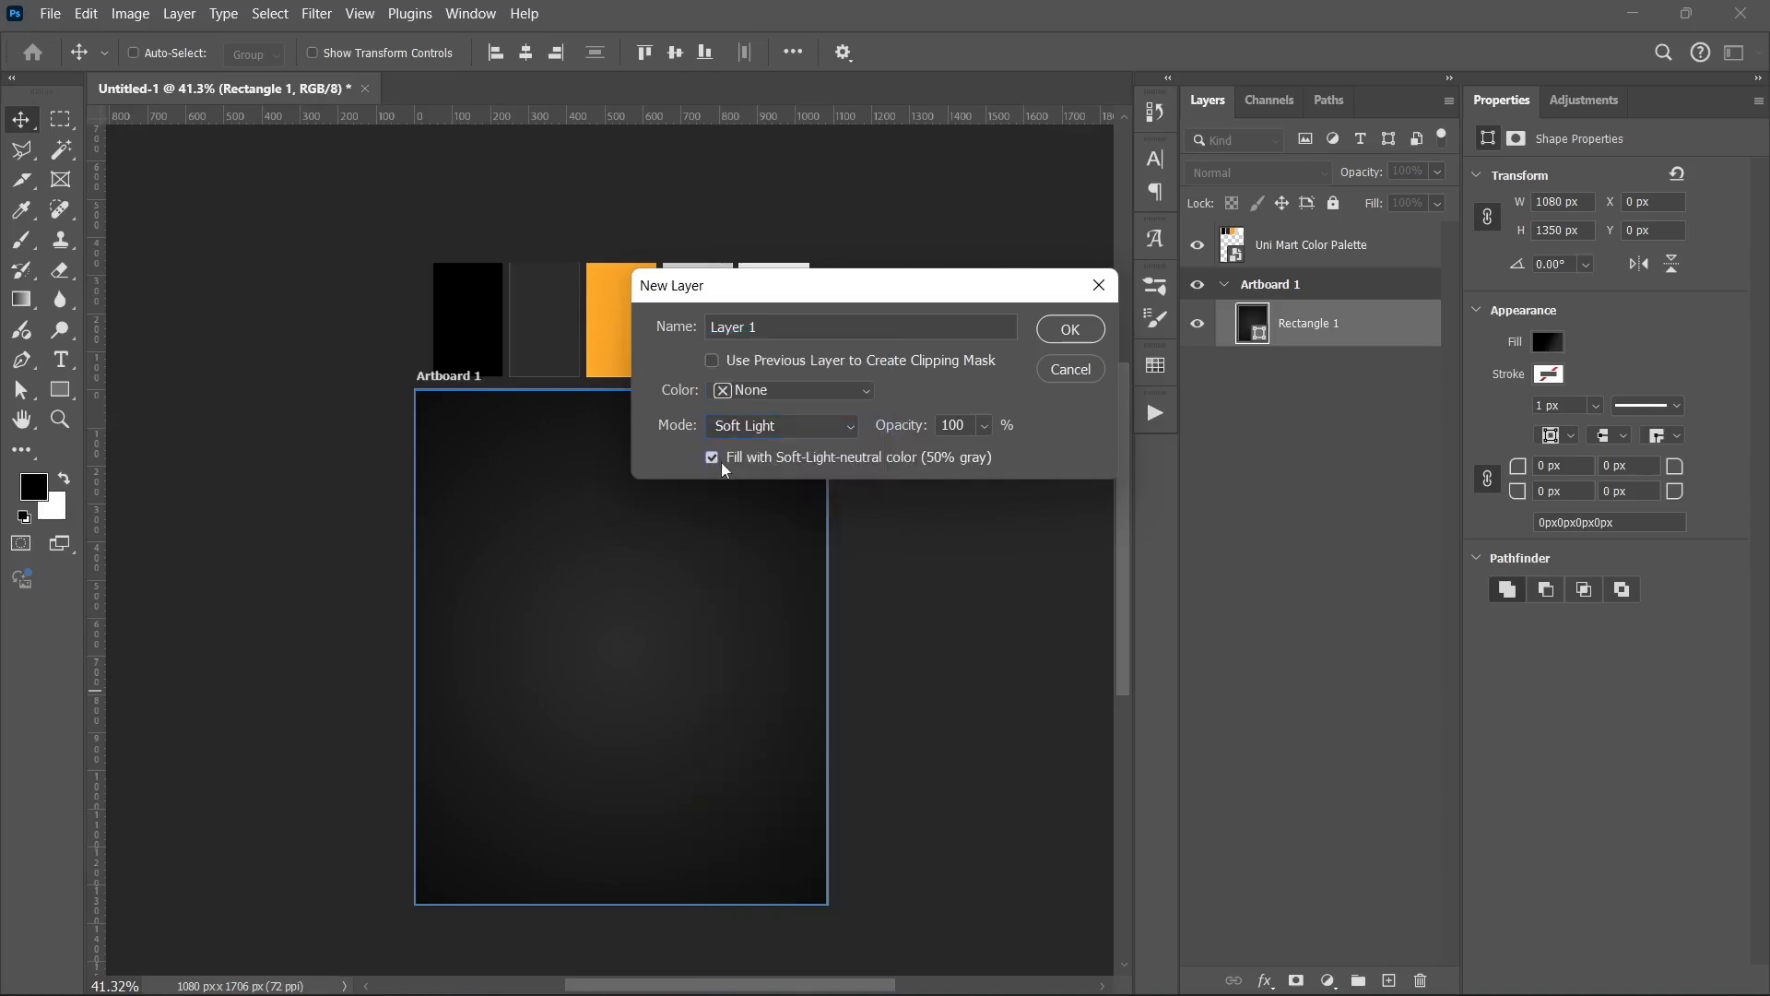
pyautogui.click(1069, 330)
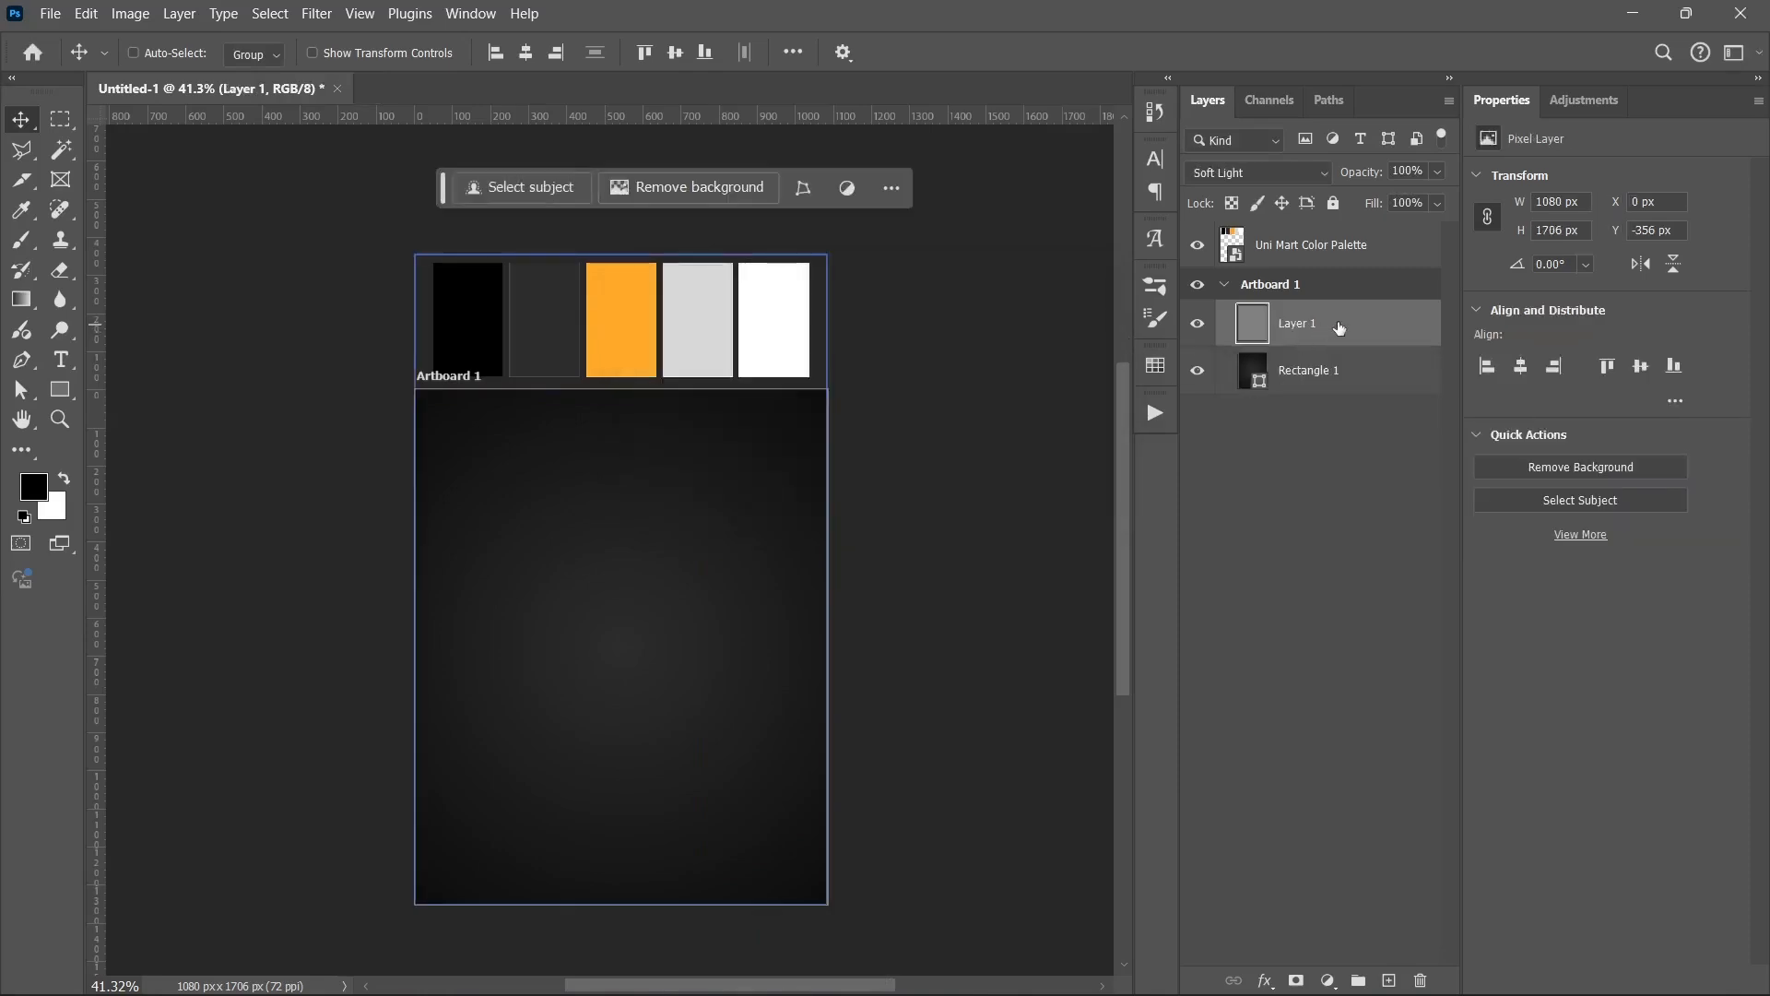
# - Convert Layer 1 to a smart object and apply Add Noise at 12%, with Uniform distribution and Monochromatic
pyautogui.rightClick(1337, 324)
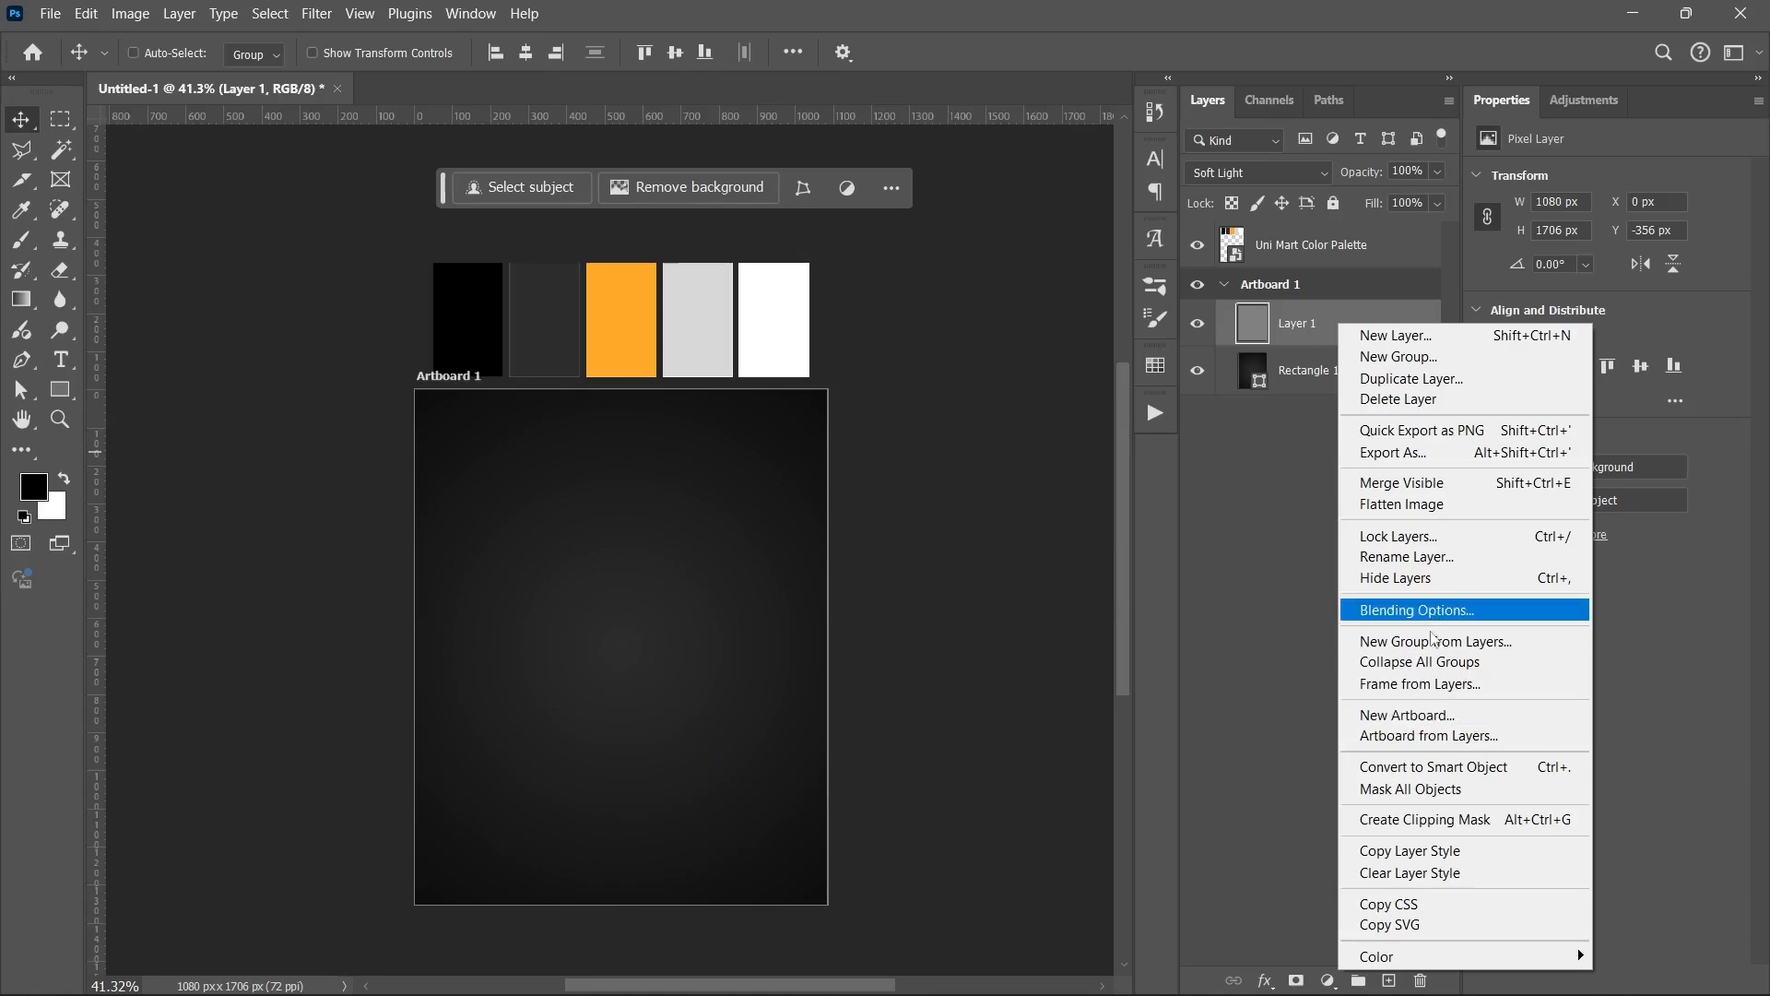
pyautogui.click(1419, 768)
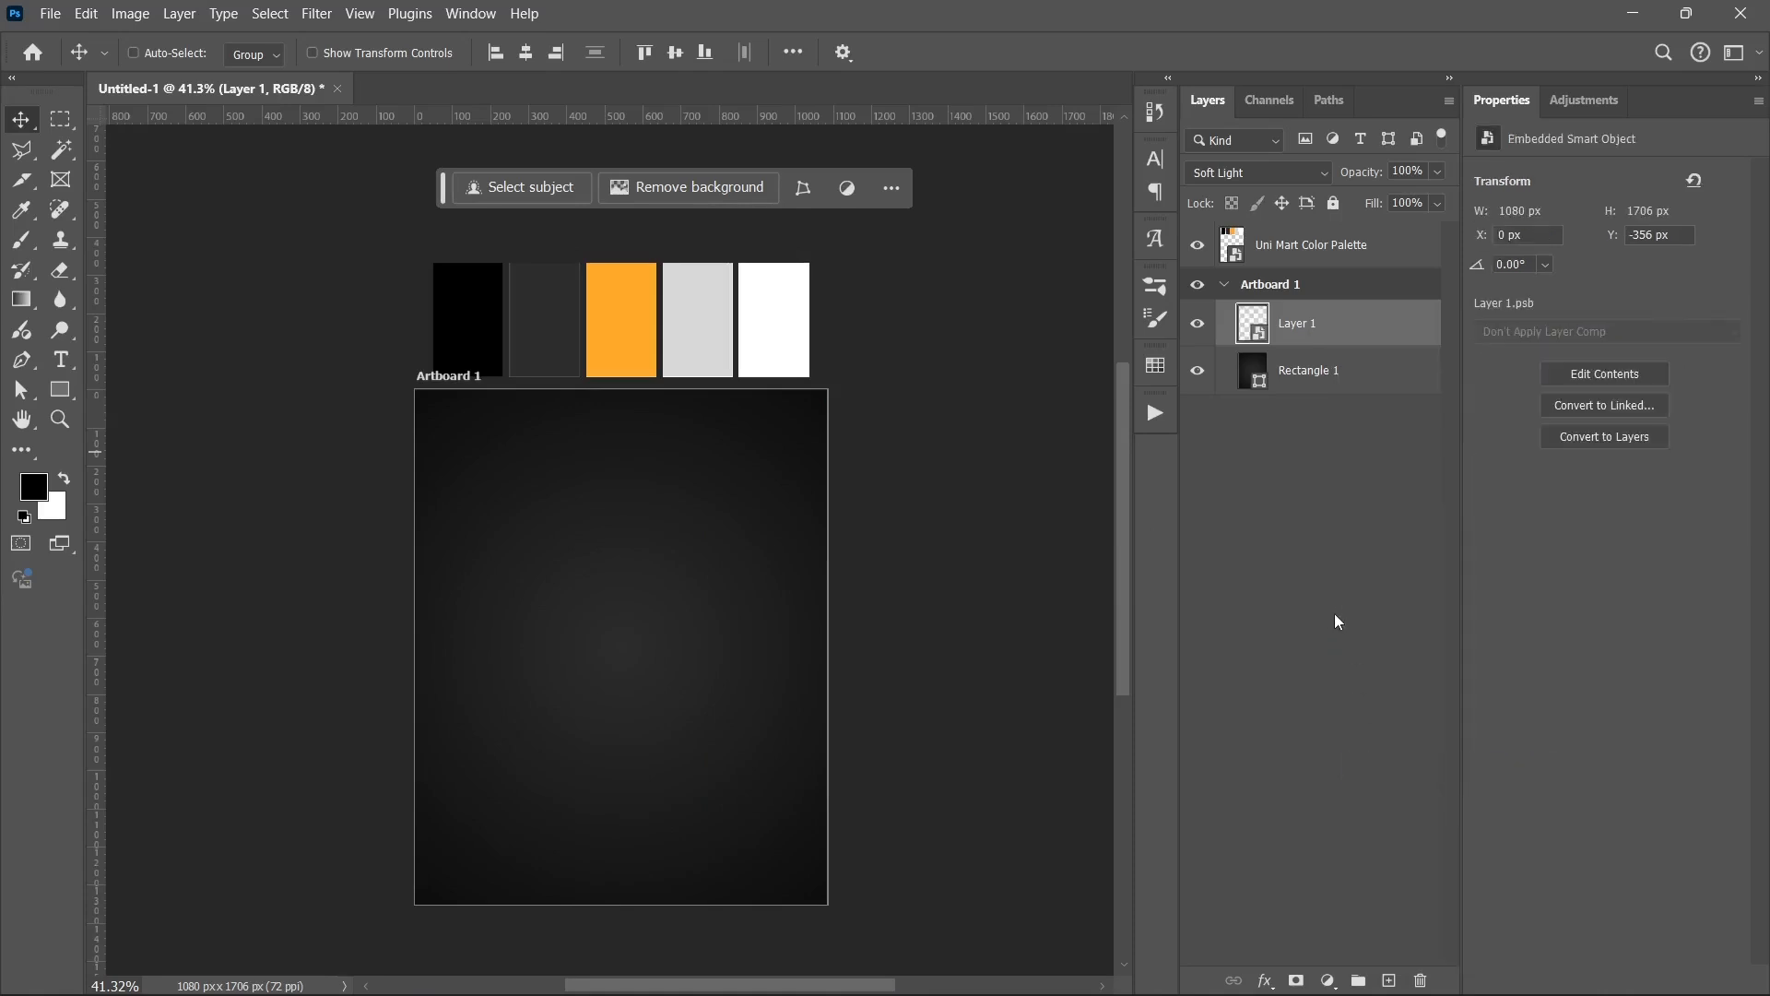
pyautogui.click(316, 12)
pyautogui.moveTo(360, 13)
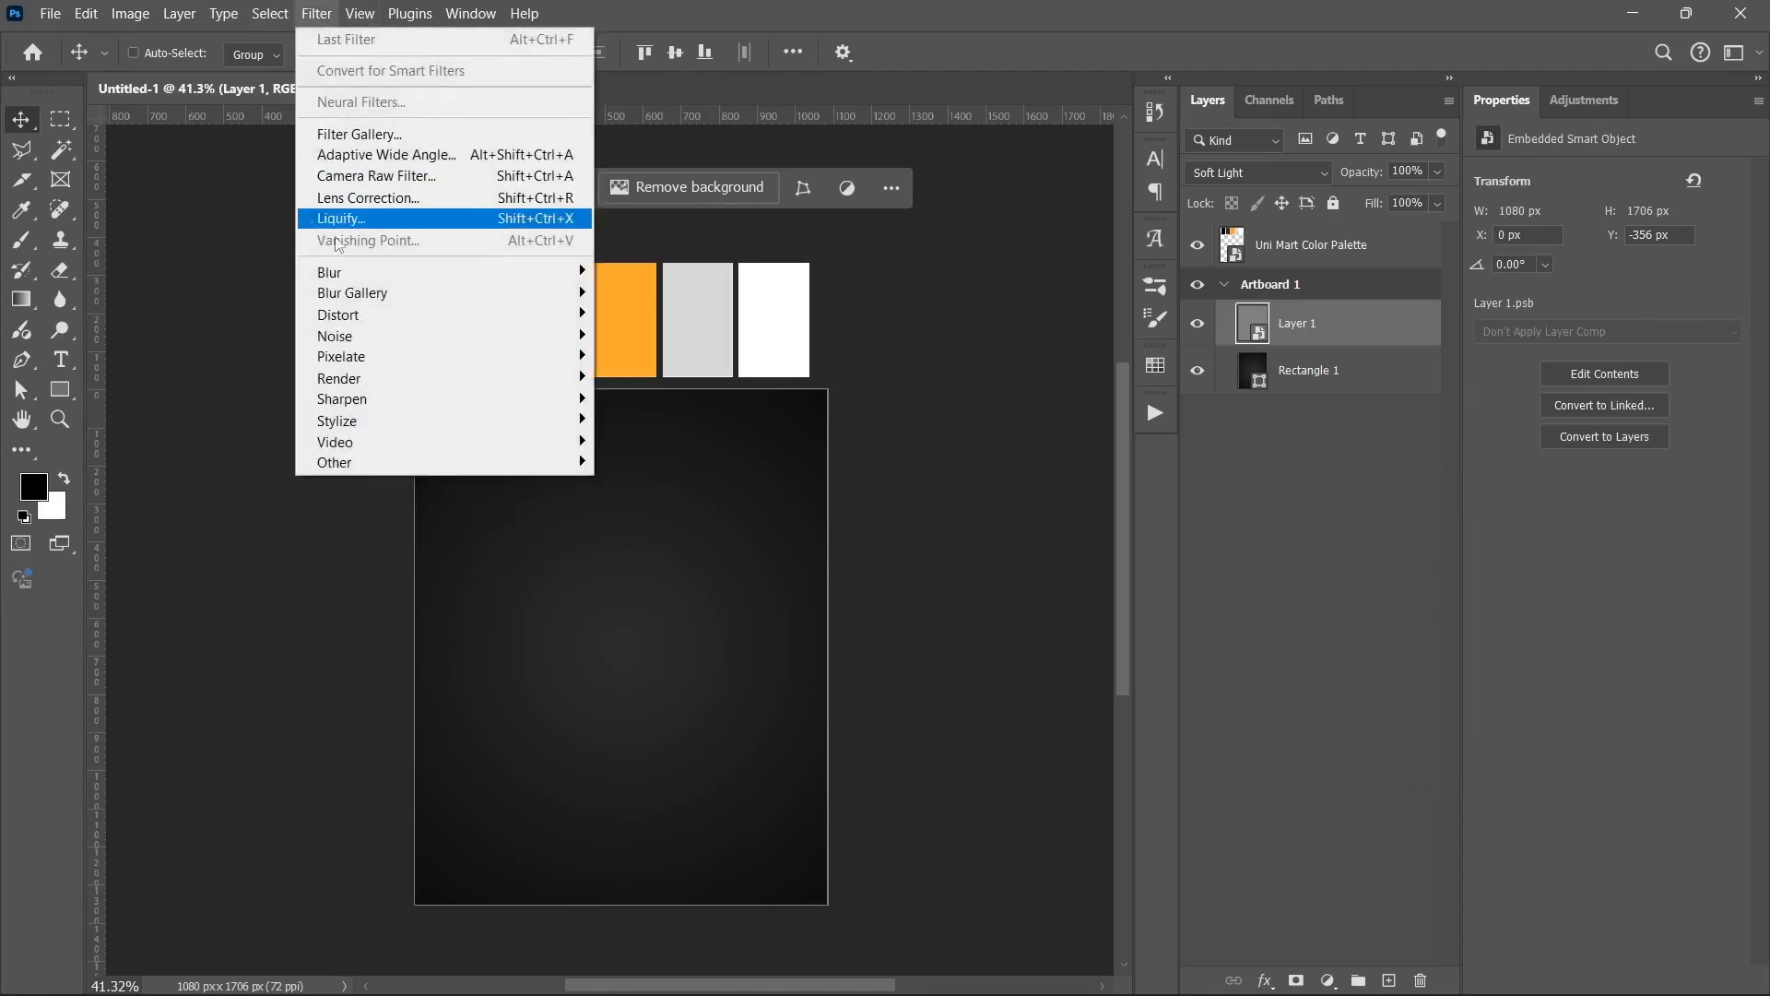
pyautogui.moveTo(357, 341)
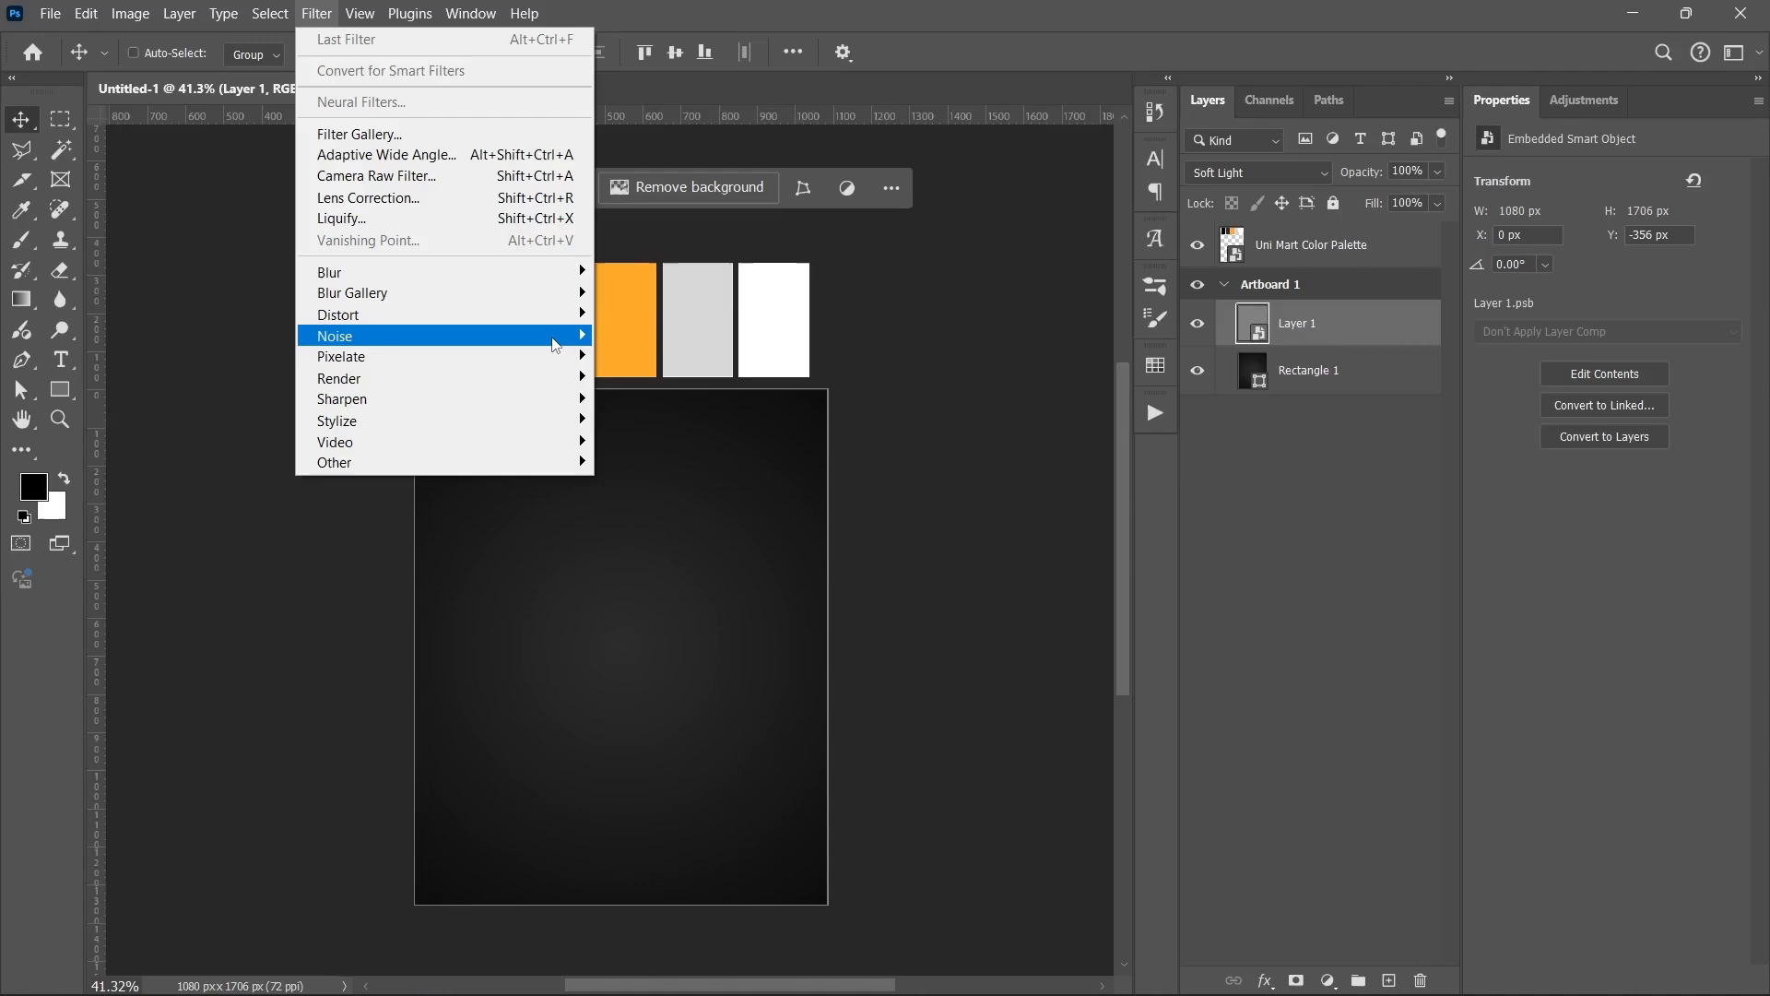
pyautogui.moveTo(561, 346)
pyautogui.click(627, 335)
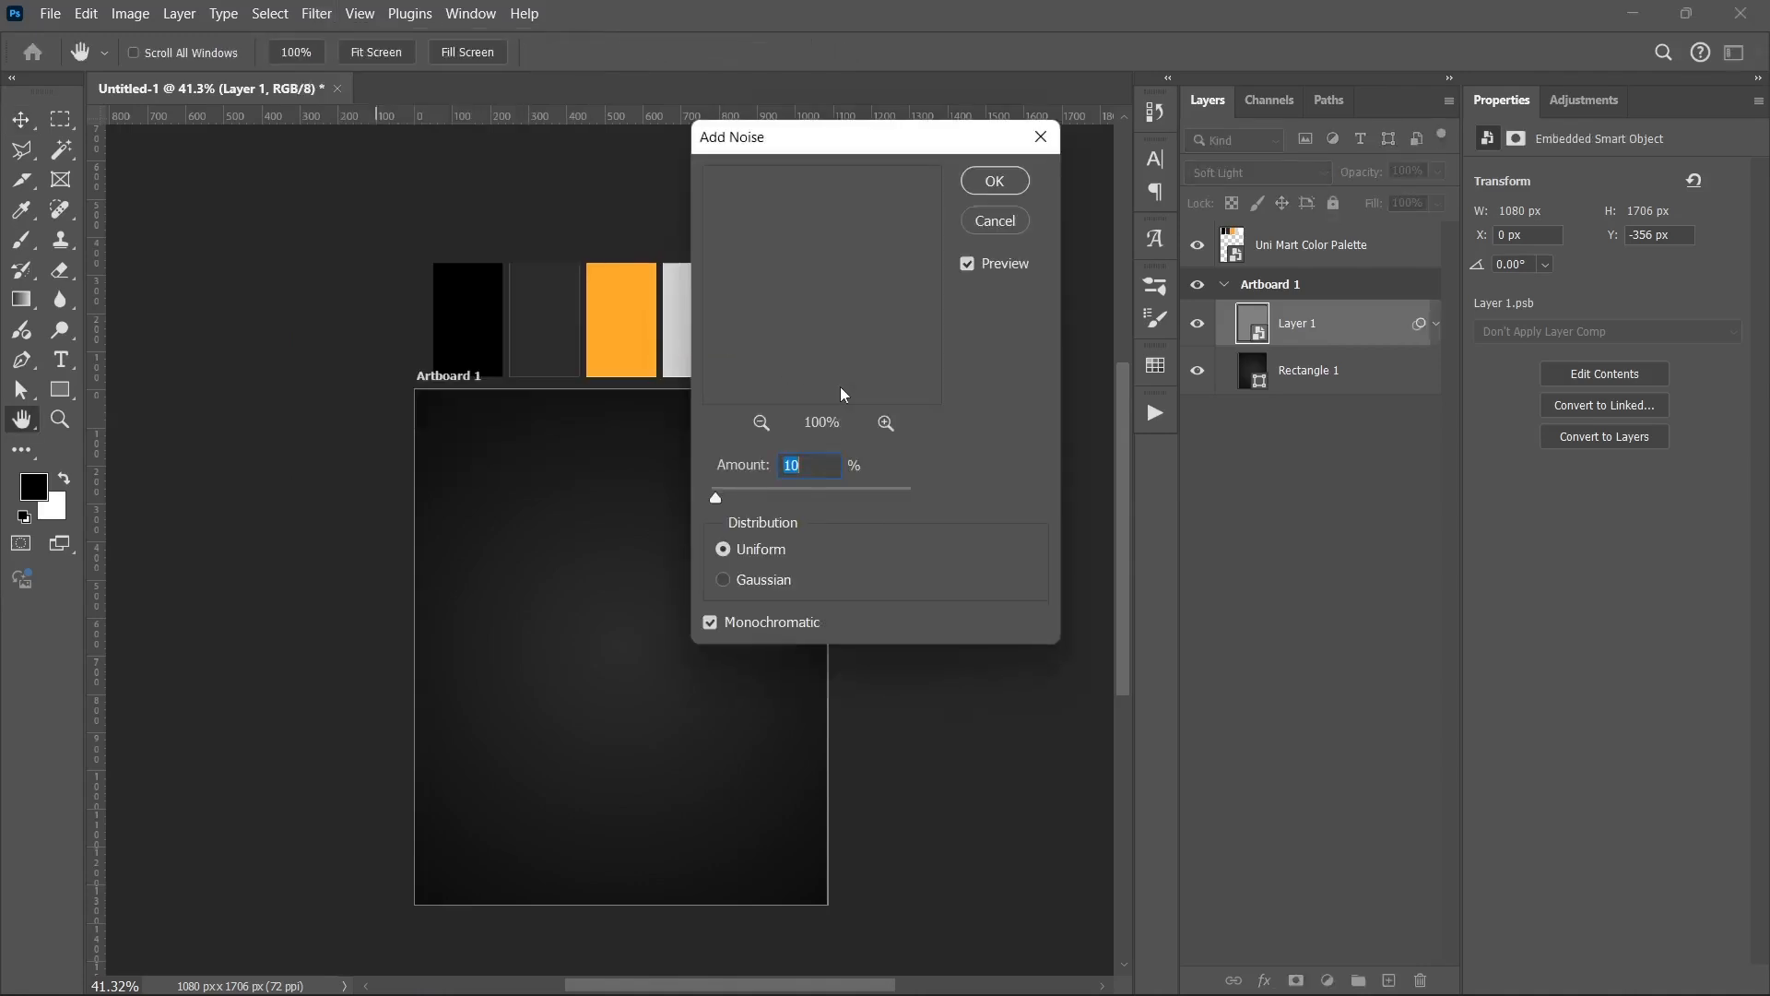
pyautogui.write('12')
pyautogui.press('Return')
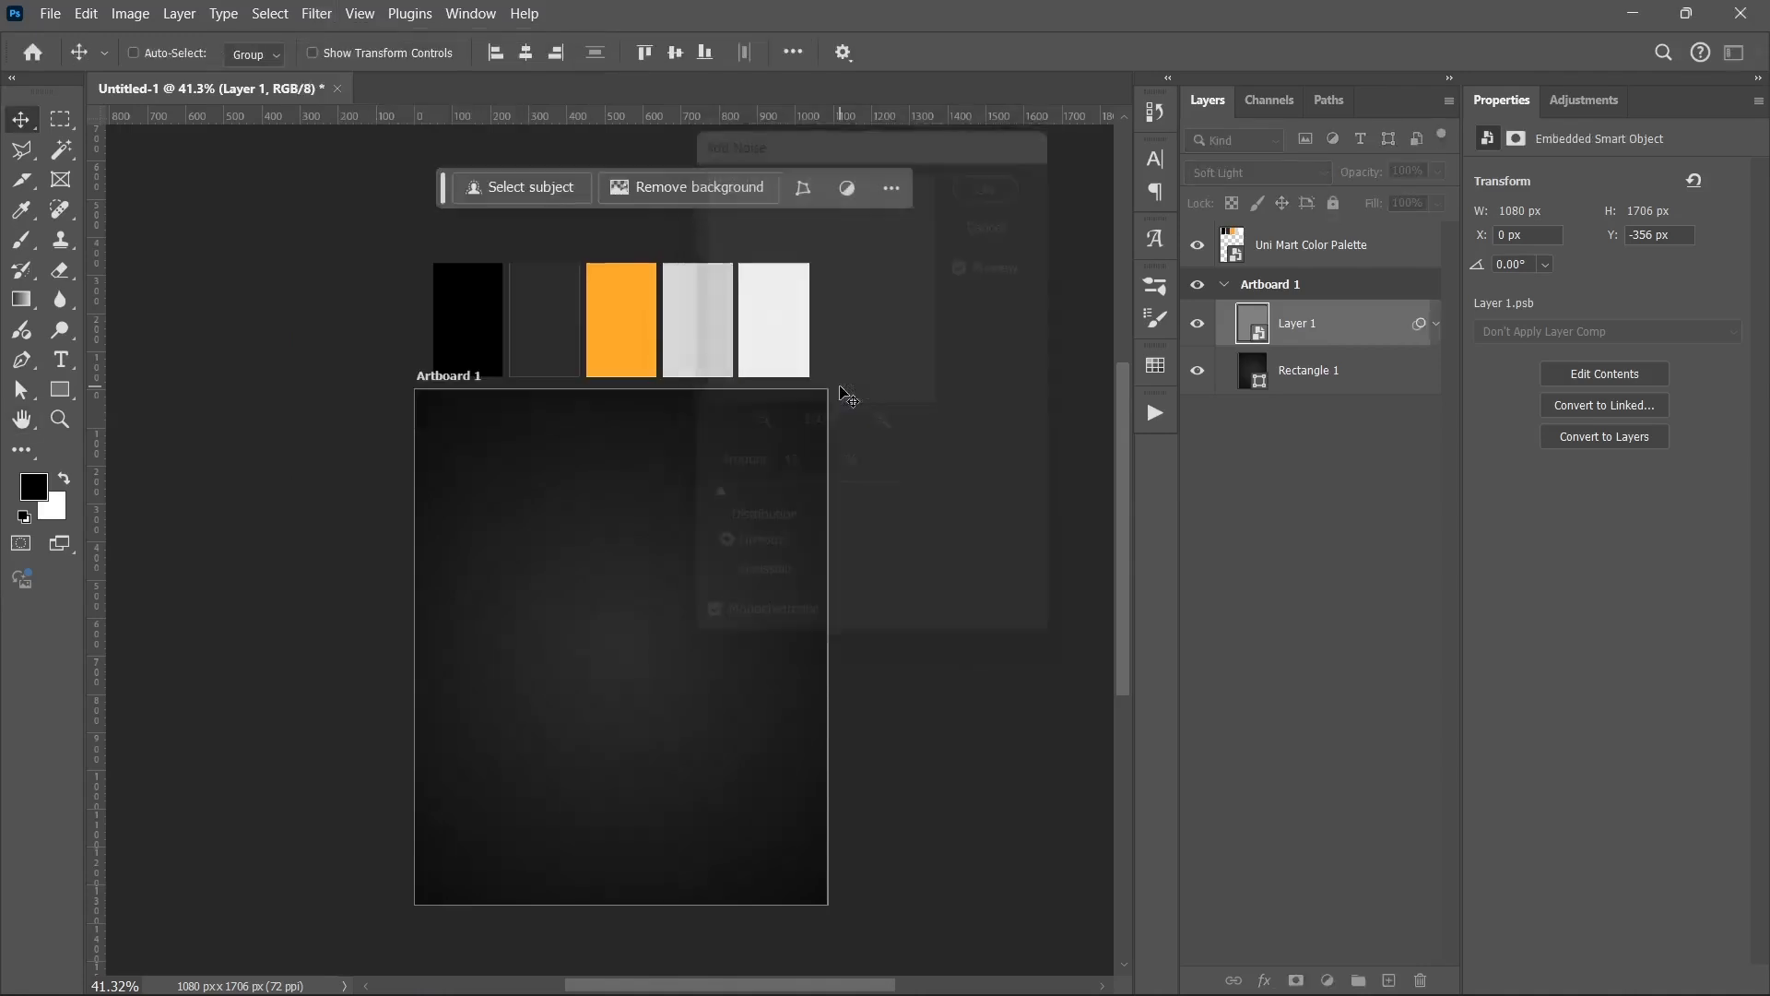
pyautogui.click(1437, 325)
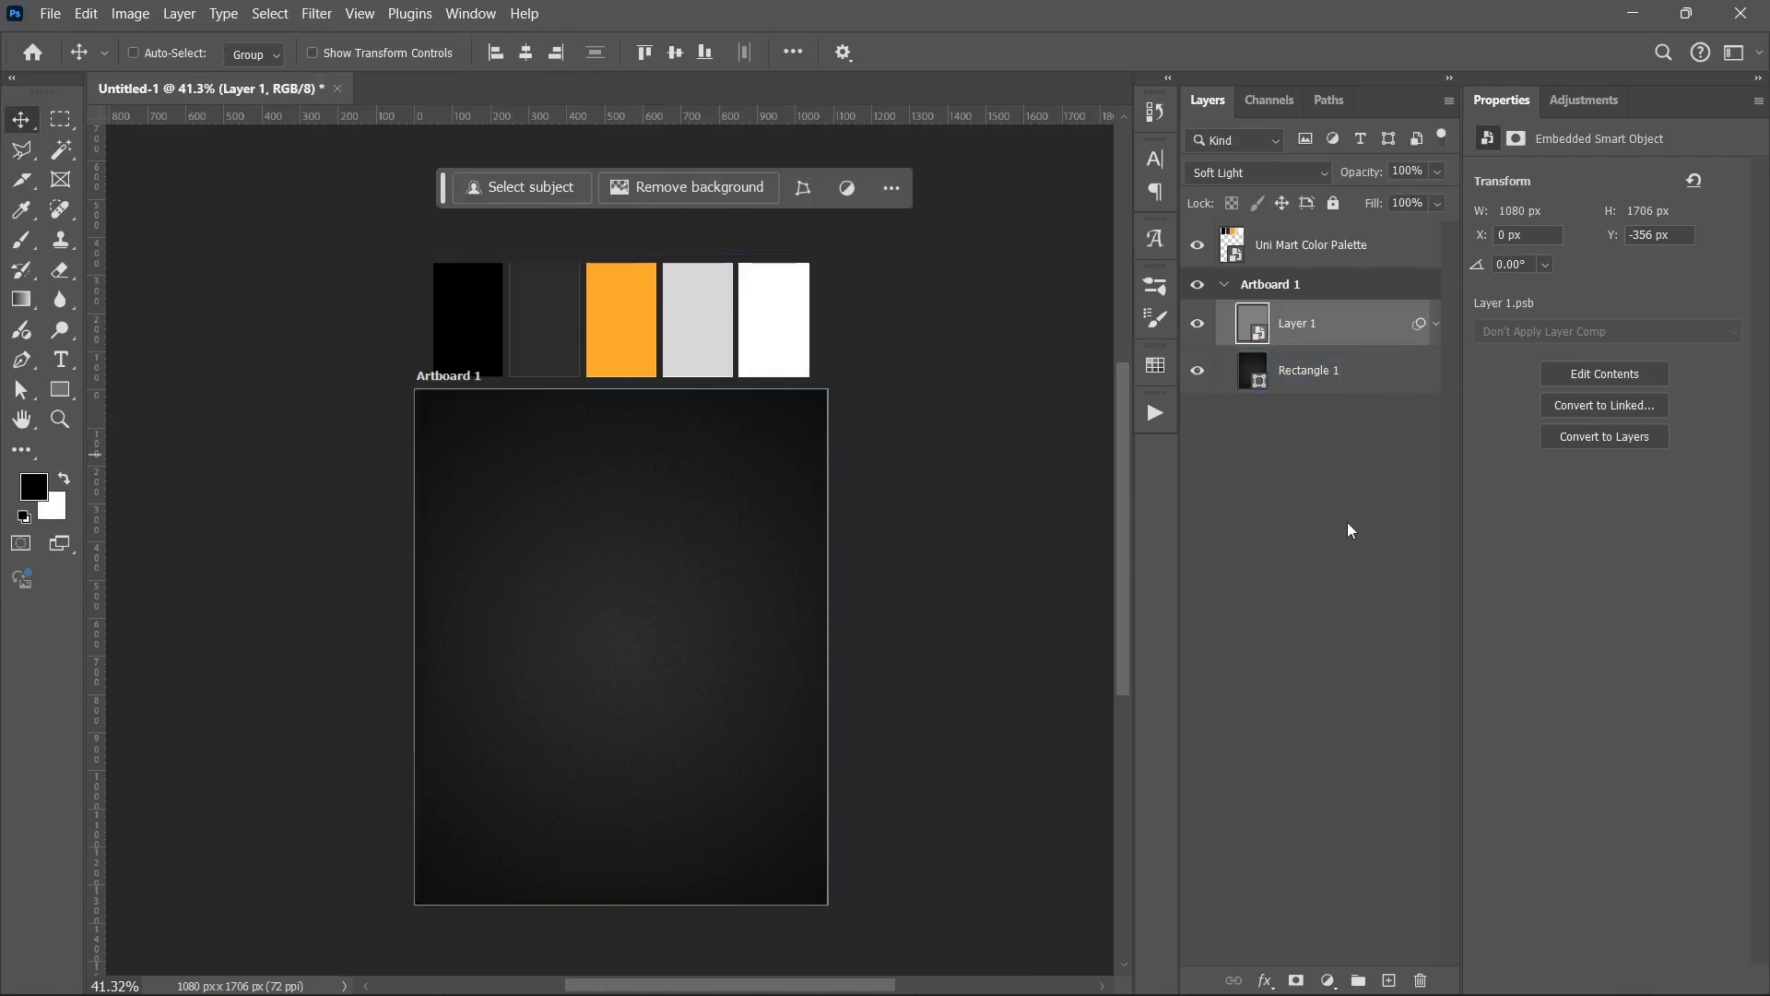
# - Group Layer 1 with Rectangle 1 and name the group BG
pyautogui.keyDown('shift'); pyautogui.click(1352, 380); pyautogui.keyUp('shift')
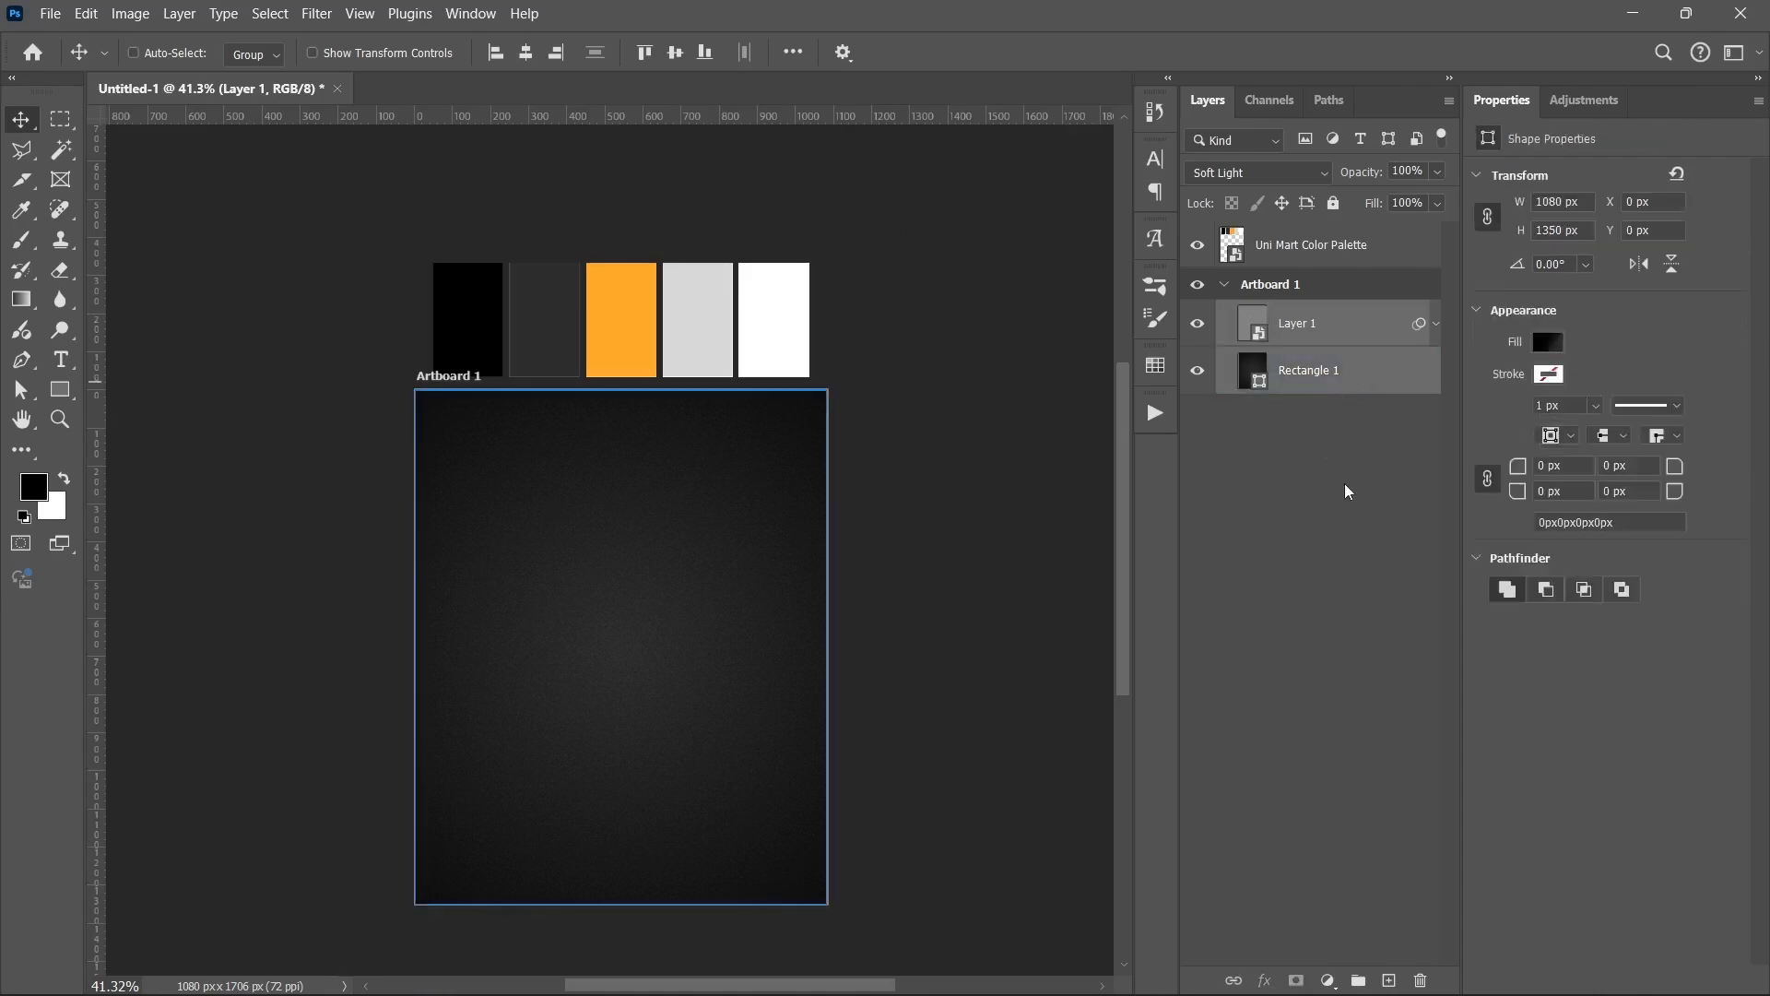
pyautogui.hotkey('ctrl', 'g')
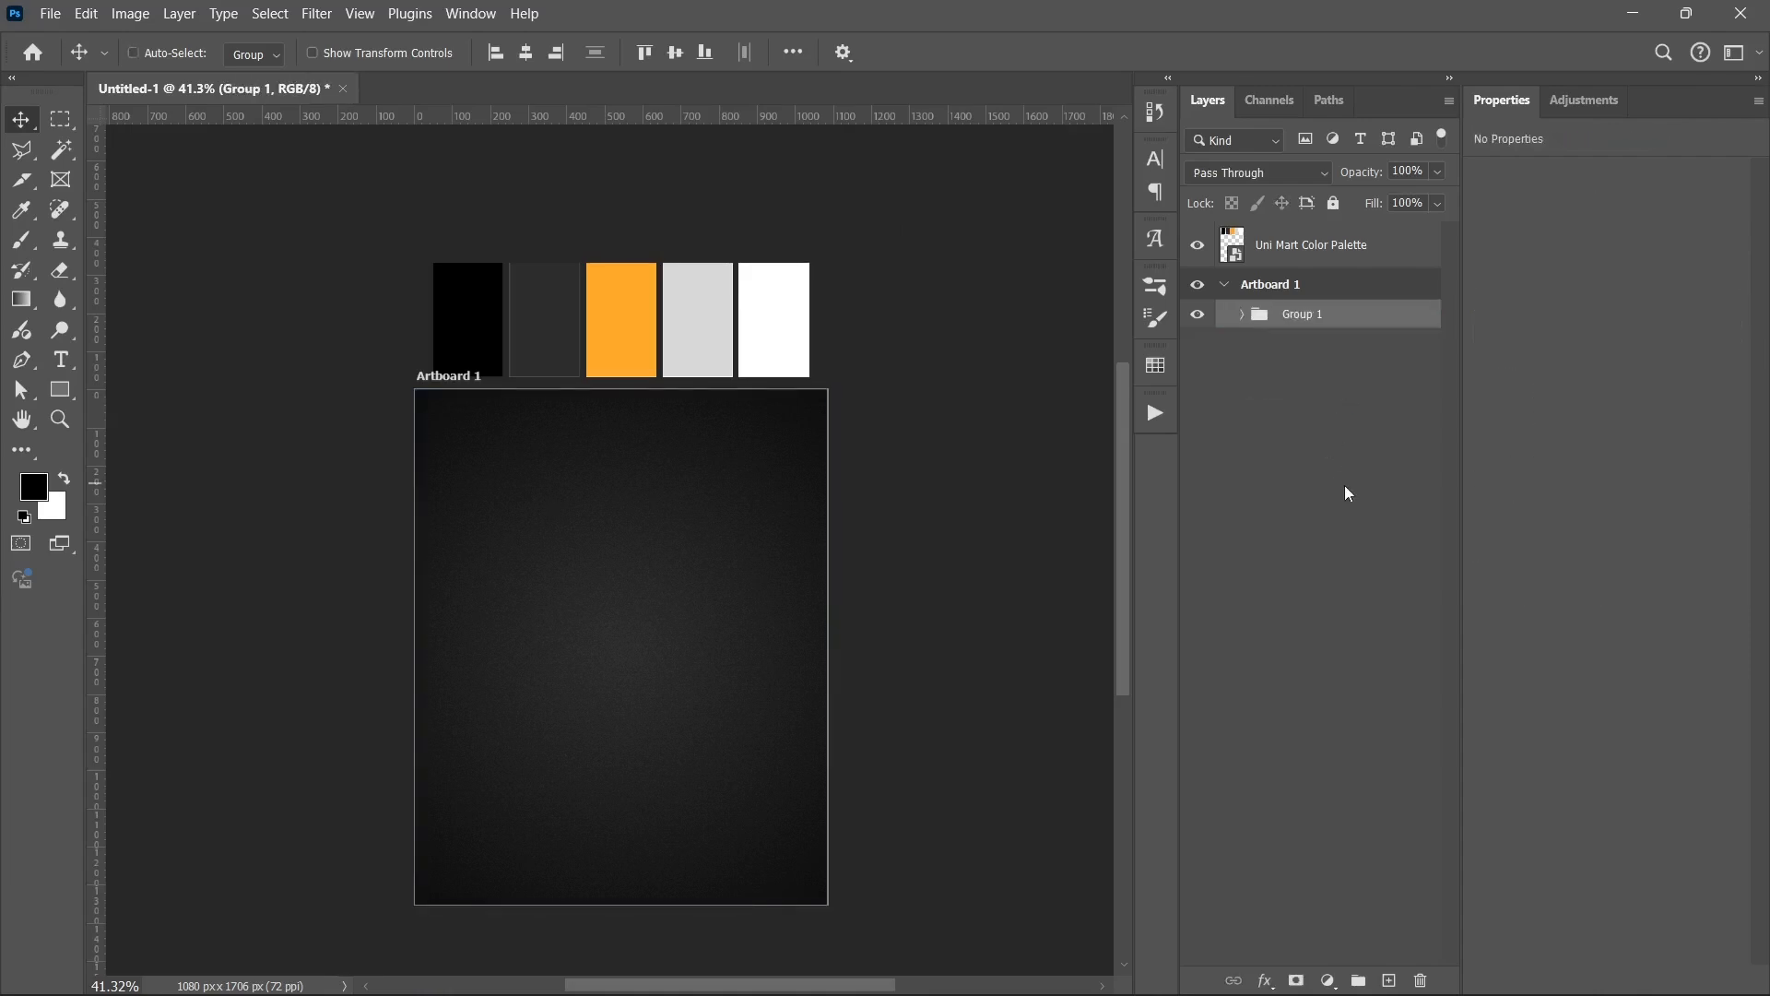
pyautogui.doubleClick(1314, 317)
pyautogui.write('BG')
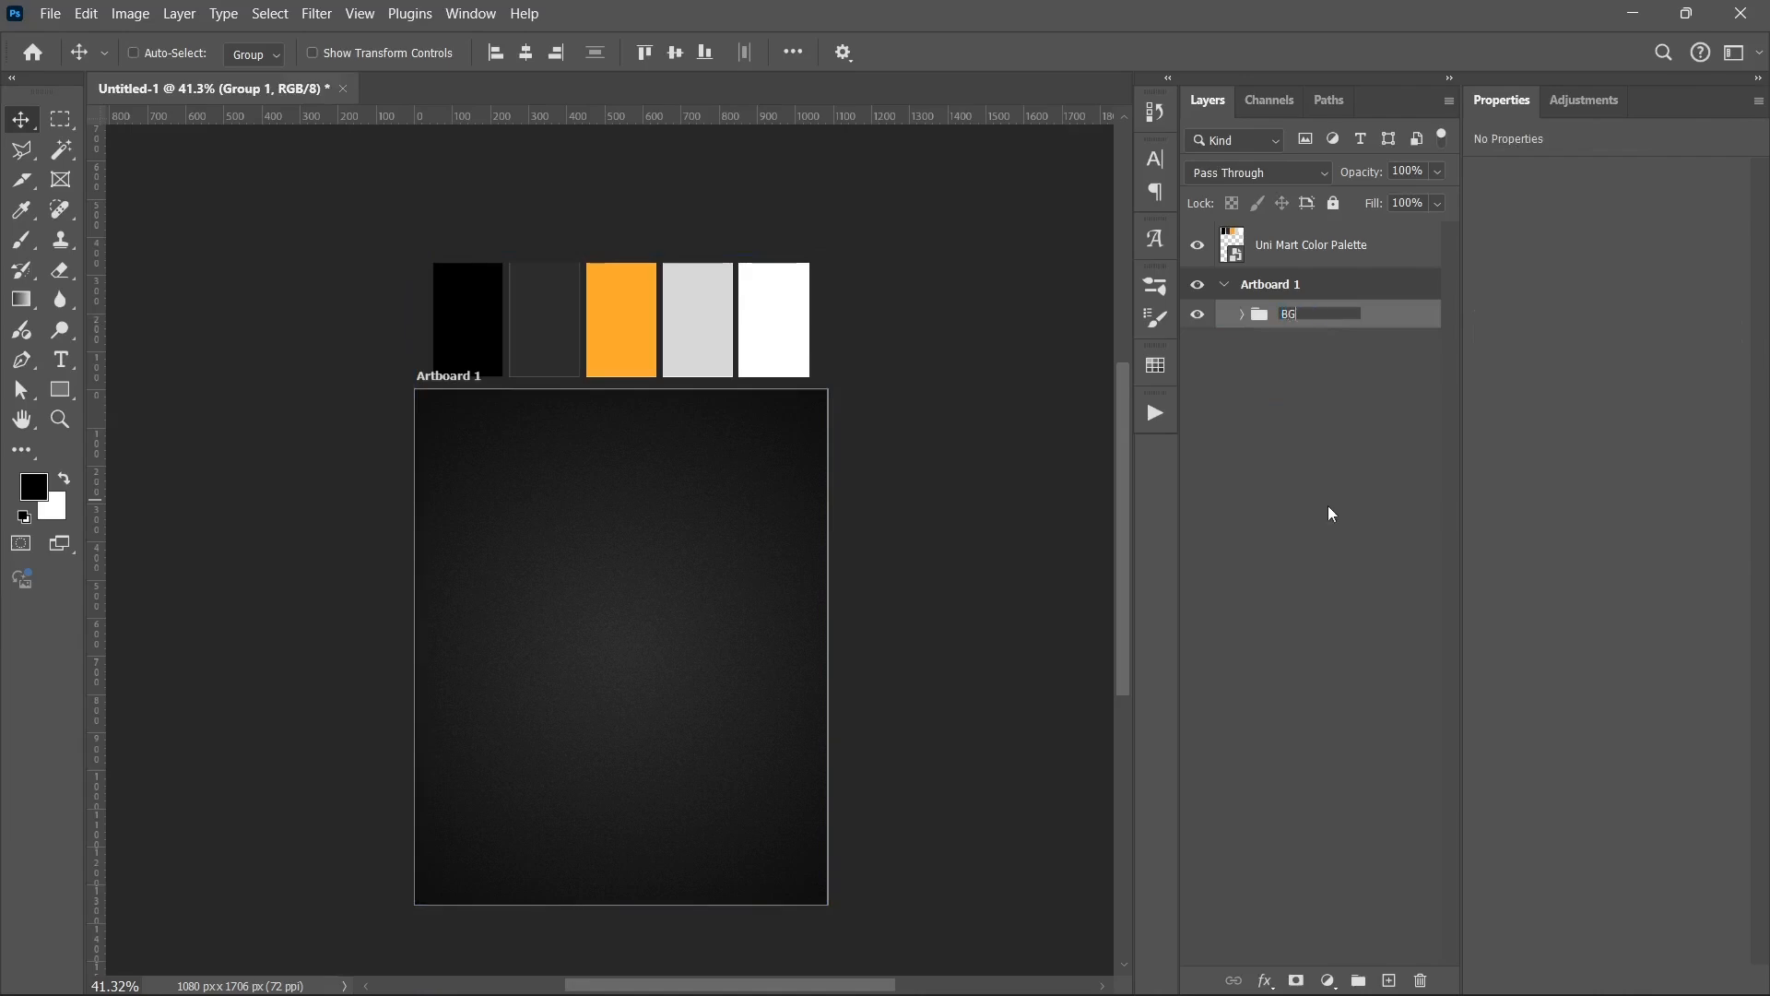
pyautogui.press('Return')
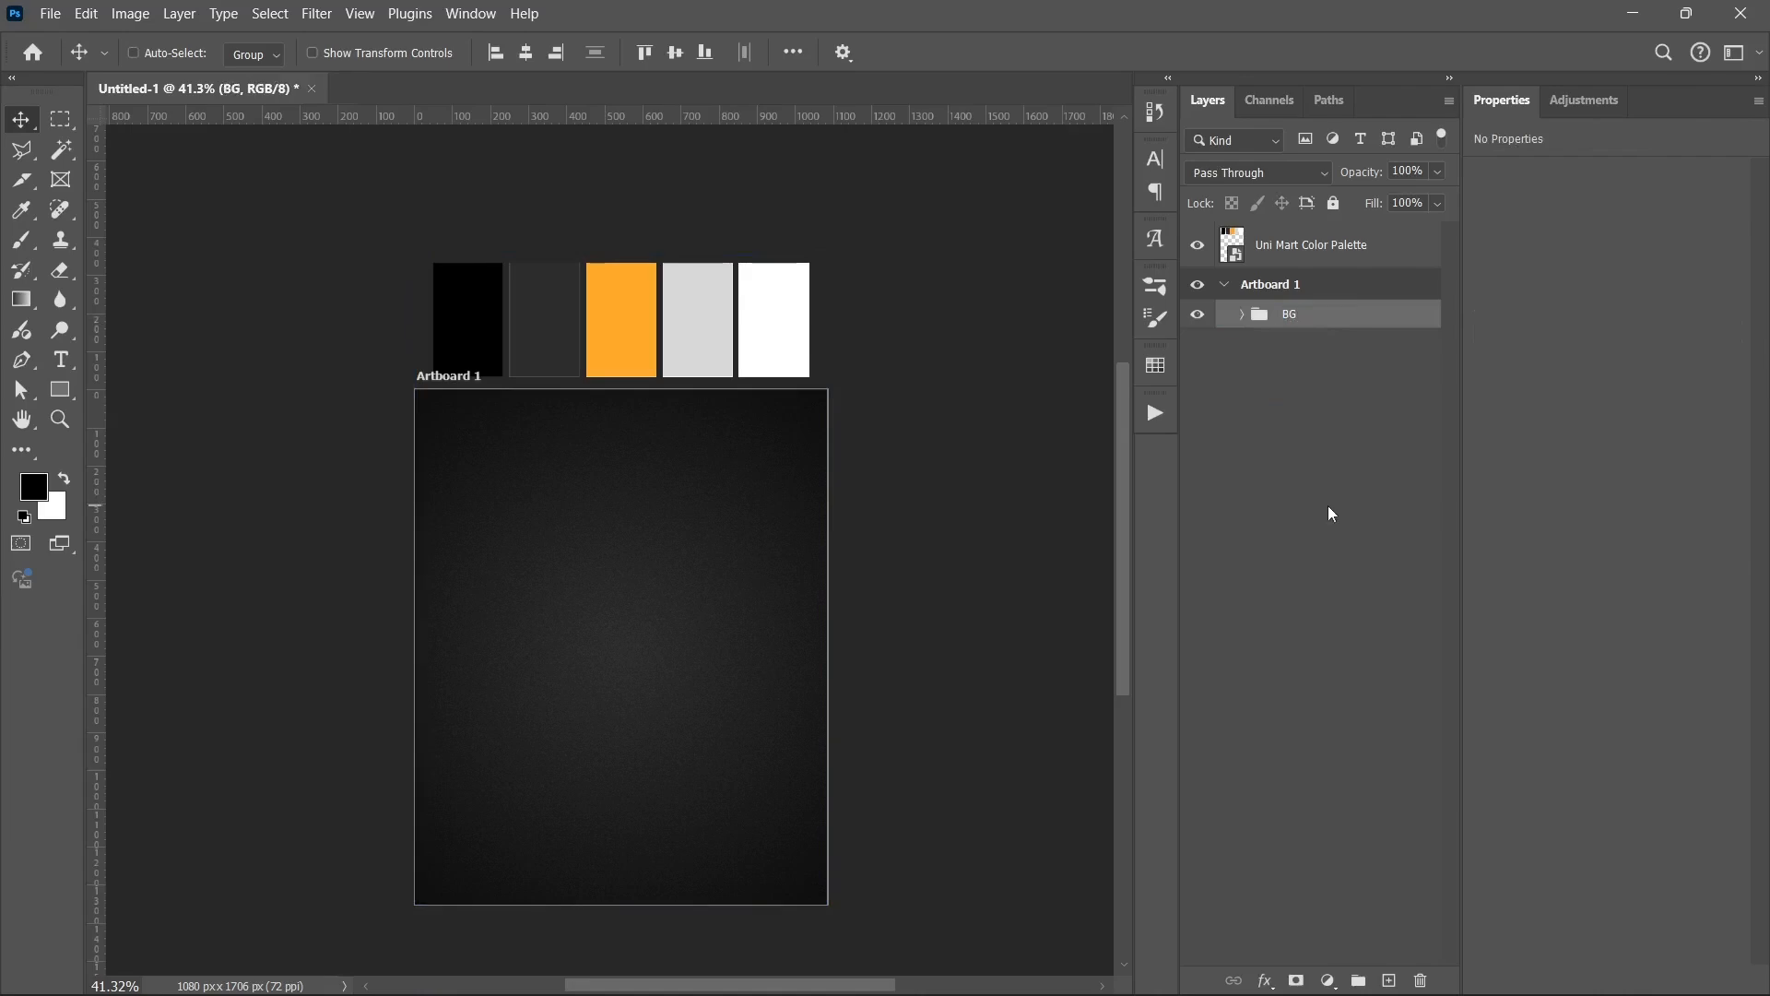
# - Place Uni Mart Logo from the Unimart Assets folder, scaled to about 180 × 129 px and centred near the artboard's upper edge
pyautogui.moveTo(827, 988)
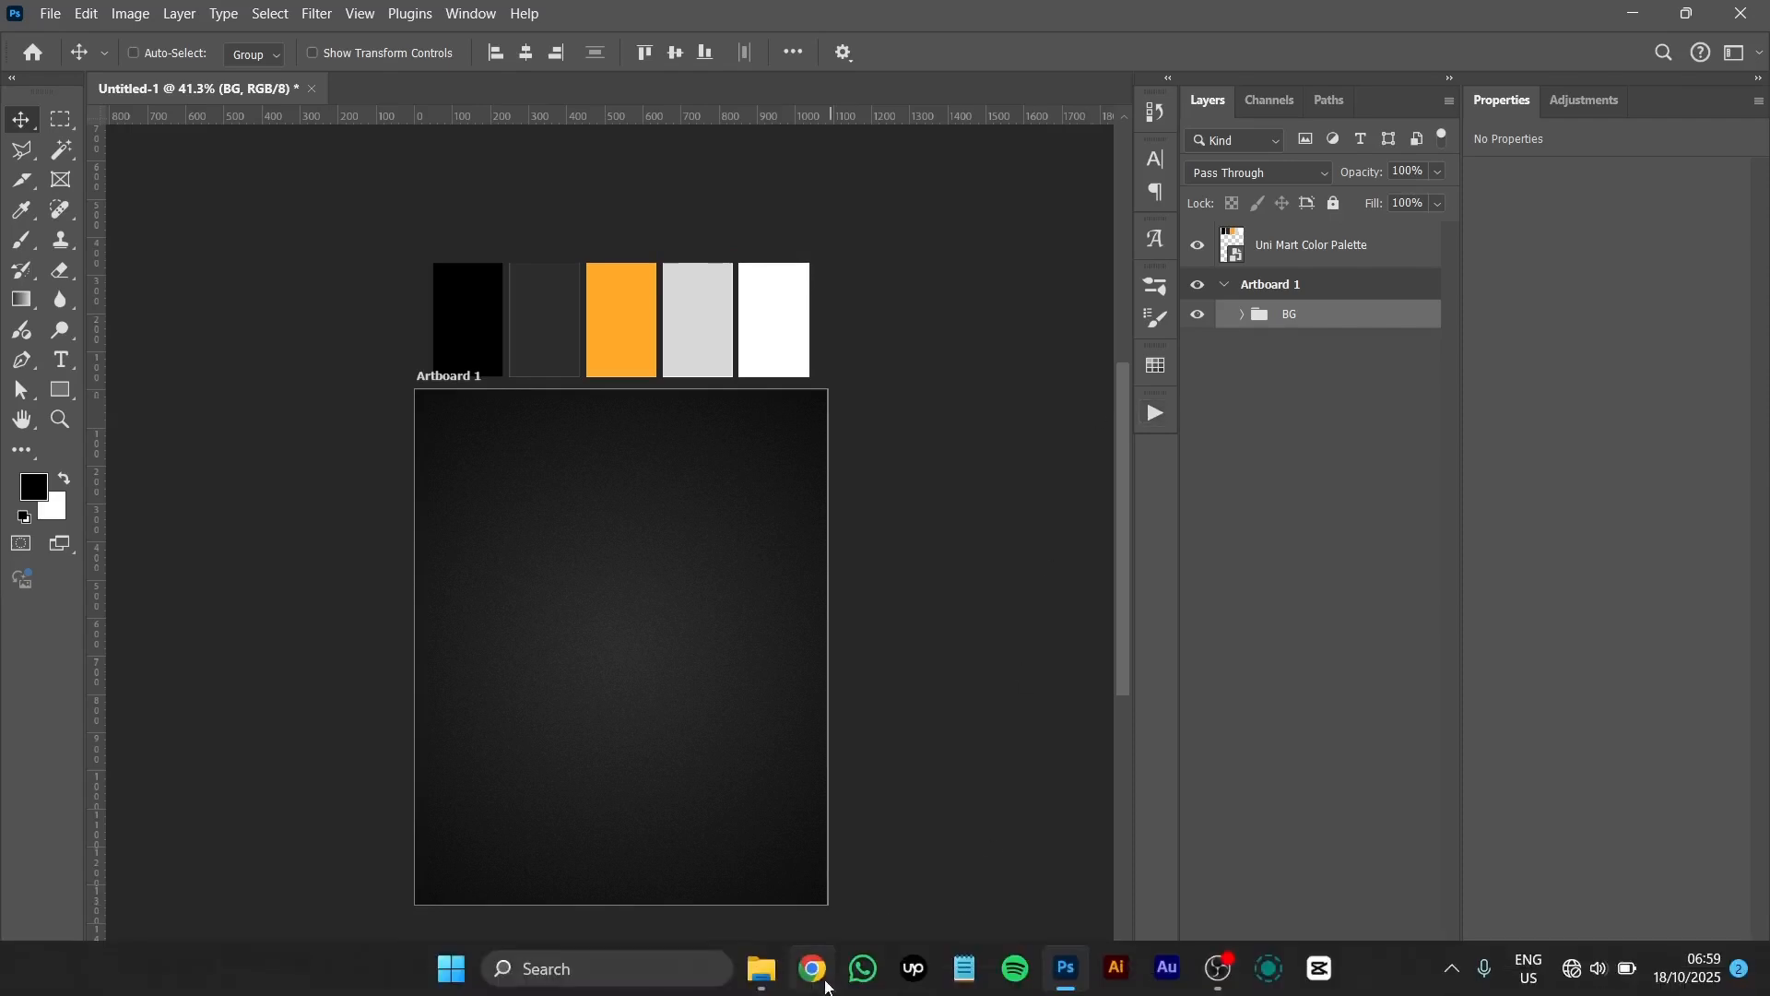
pyautogui.click(762, 968)
pyautogui.click(1014, 397)
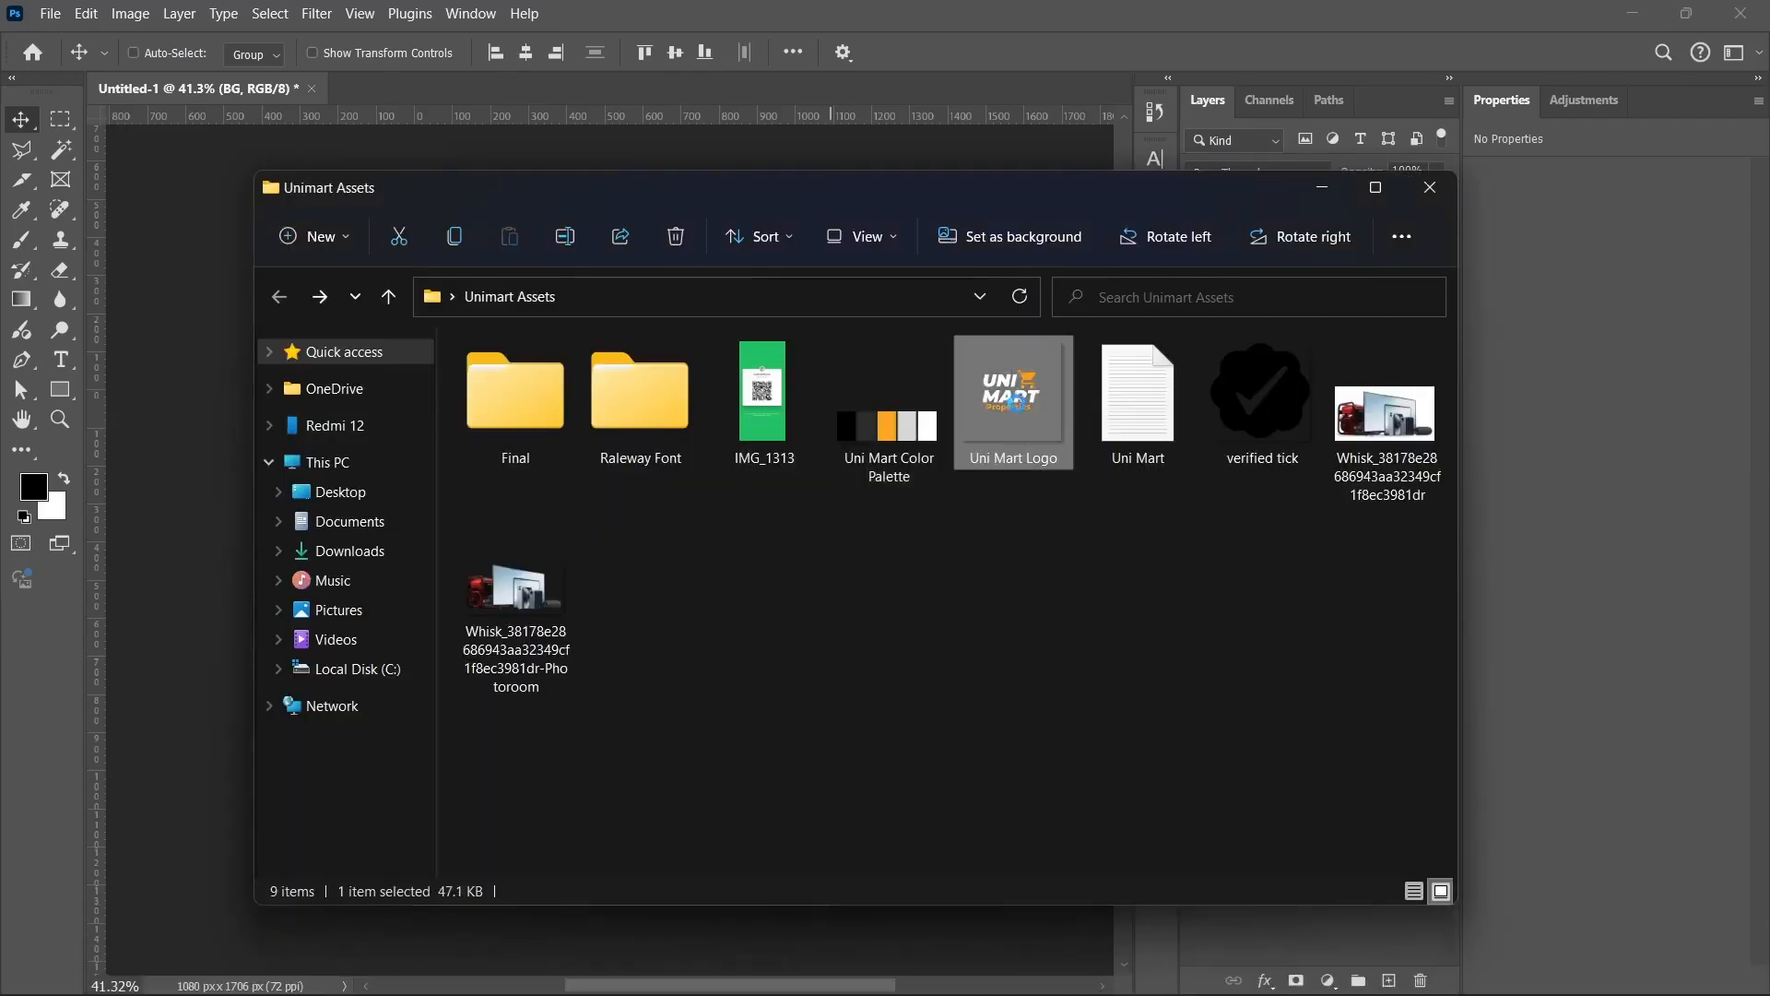
pyautogui.moveTo(1014, 396); pyautogui.dragTo(617, 433)
pyautogui.moveTo(622, 666); pyautogui.dragTo(614, 471)
pyautogui.moveTo(624, 536); pyautogui.dragTo(625, 470)
pyautogui.press('Return')
# - Nudge the Uni Mart logo down to a Y position of about 103 px
pyautogui.hotkey('shift', 'Down')
pyautogui.hotkey('shift', 'Down')
pyautogui.hotkey('shift', 'Down')
pyautogui.hotkey('shift', 'Down')
pyautogui.hotkey('shift', 'Down')
pyautogui.hotkey('shift', 'Down')
pyautogui.hotkey('shift', 'Down')
pyautogui.hotkey('shift', 'Down')
pyautogui.hotkey('shift', 'Down')
pyautogui.hotkey('shift', 'Down')
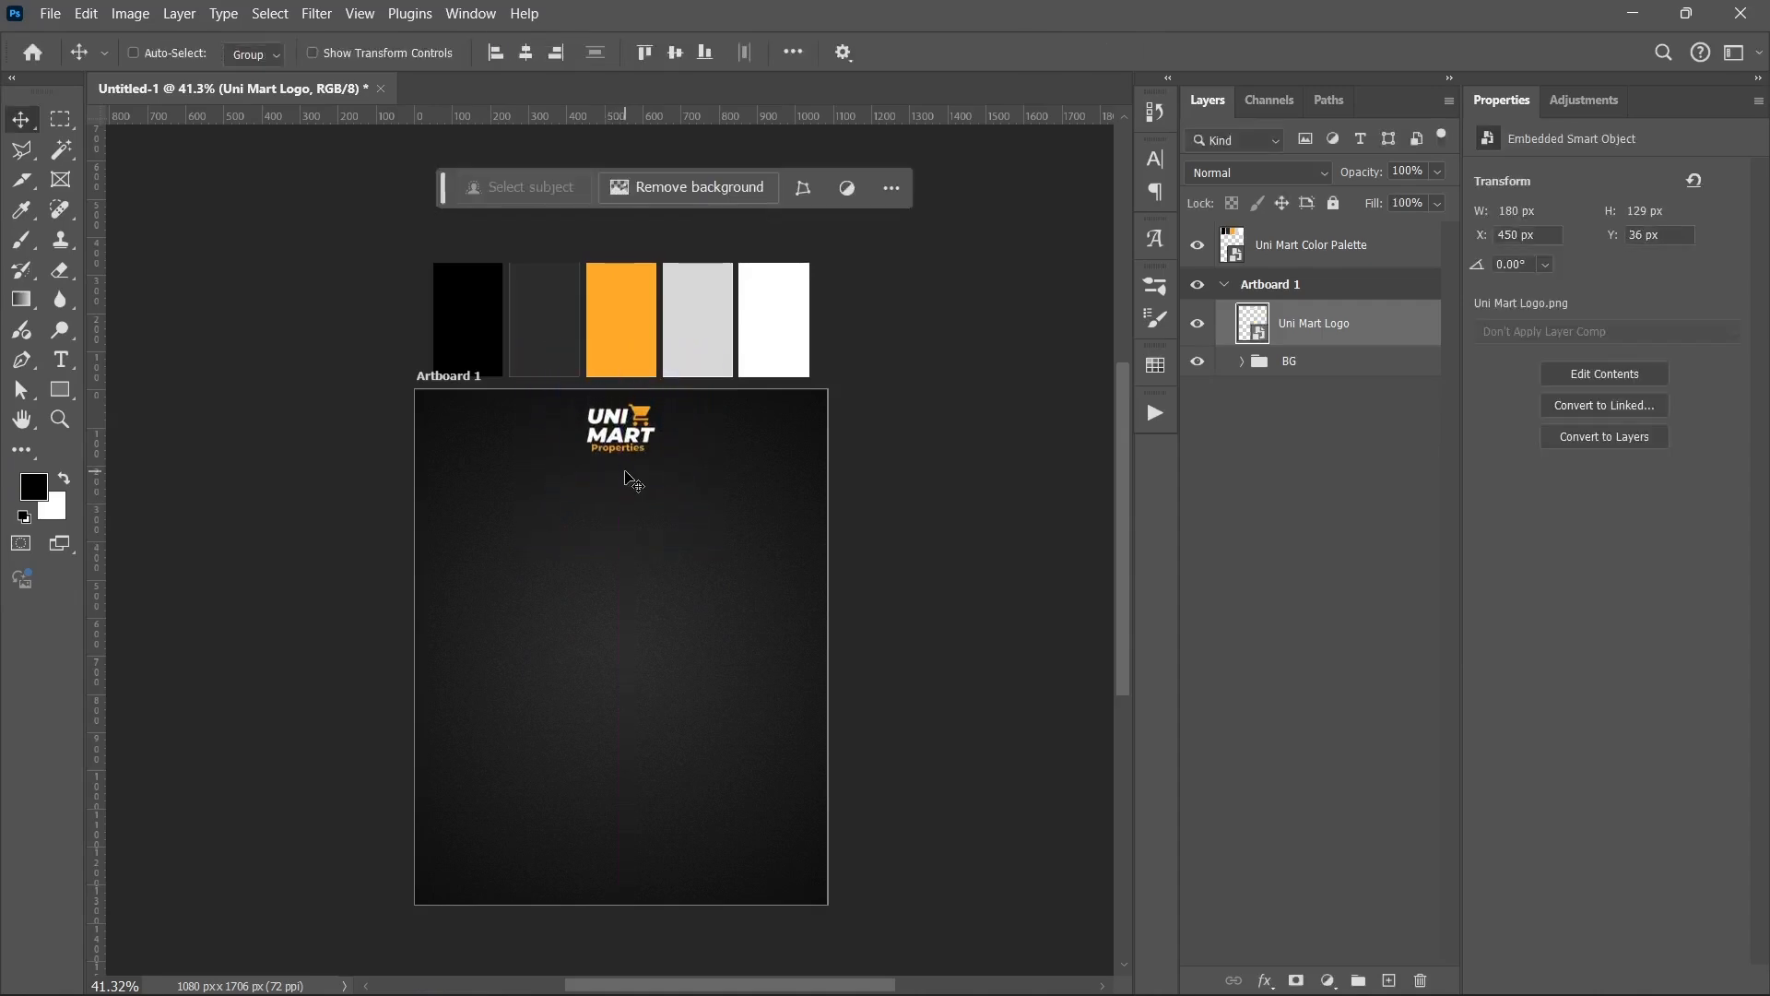
pyautogui.hotkey('shift', 'Down')
pyautogui.hotkey('shift', 'Down')
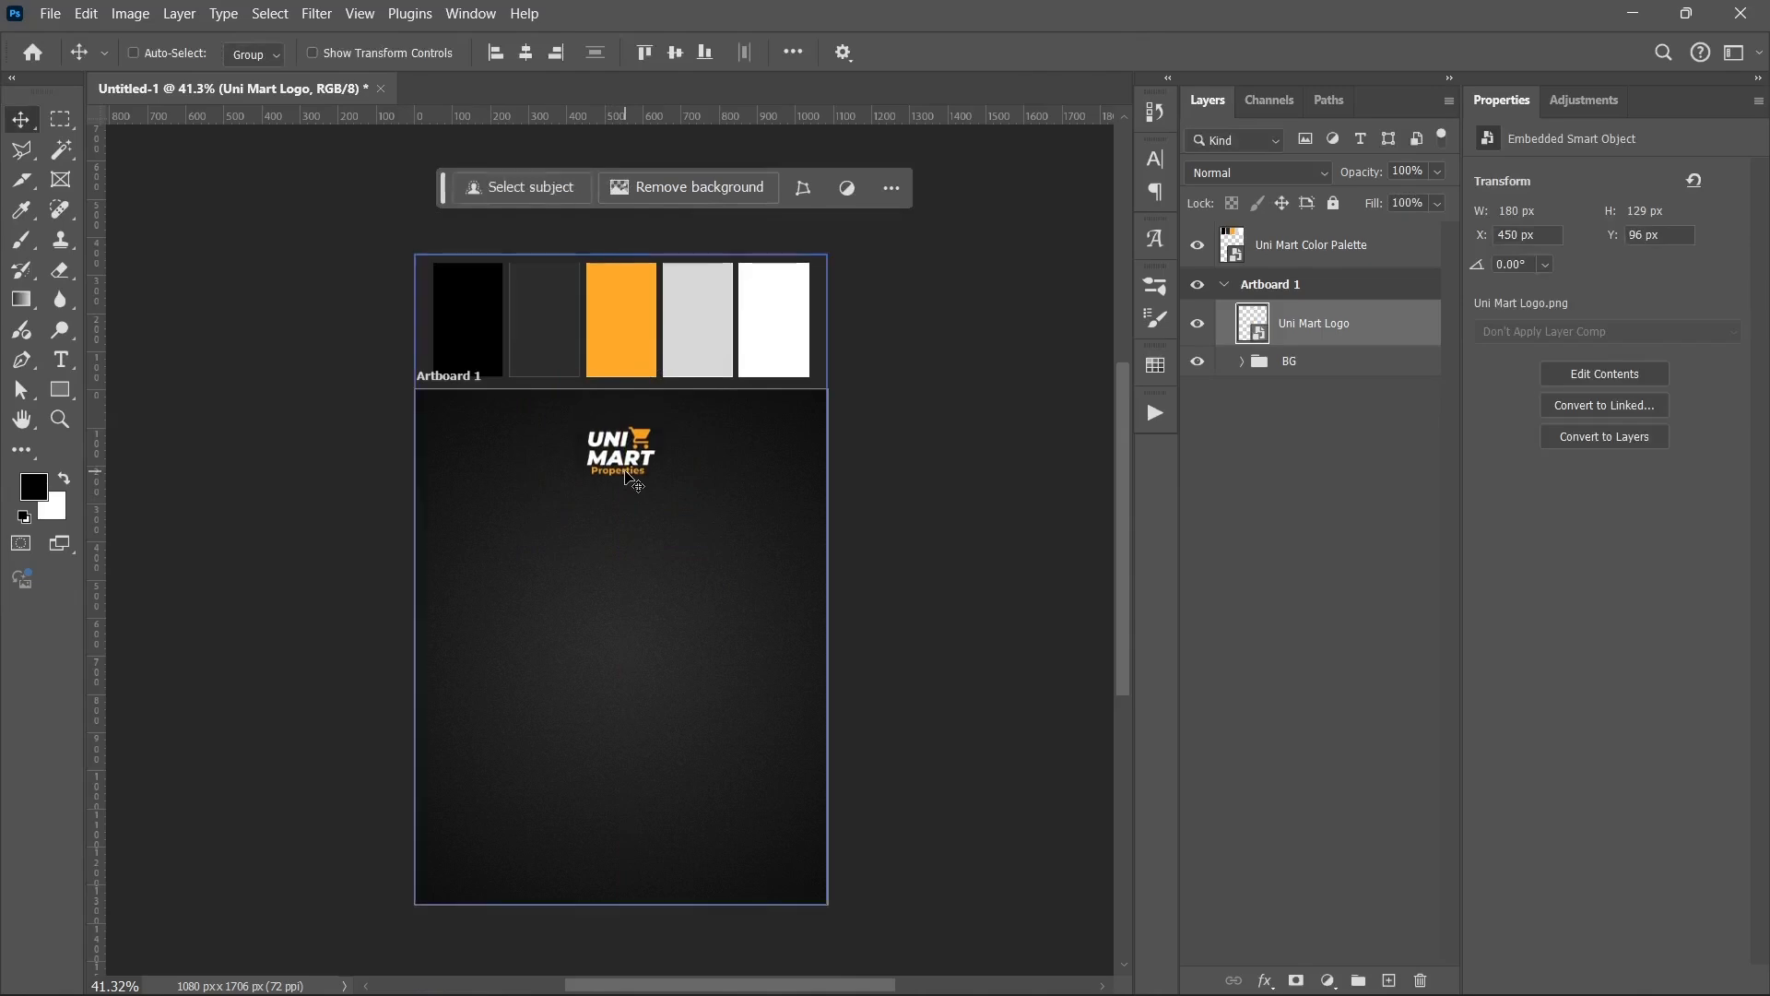
pyautogui.press('Up')
pyautogui.press('Up')
pyautogui.press('Up')
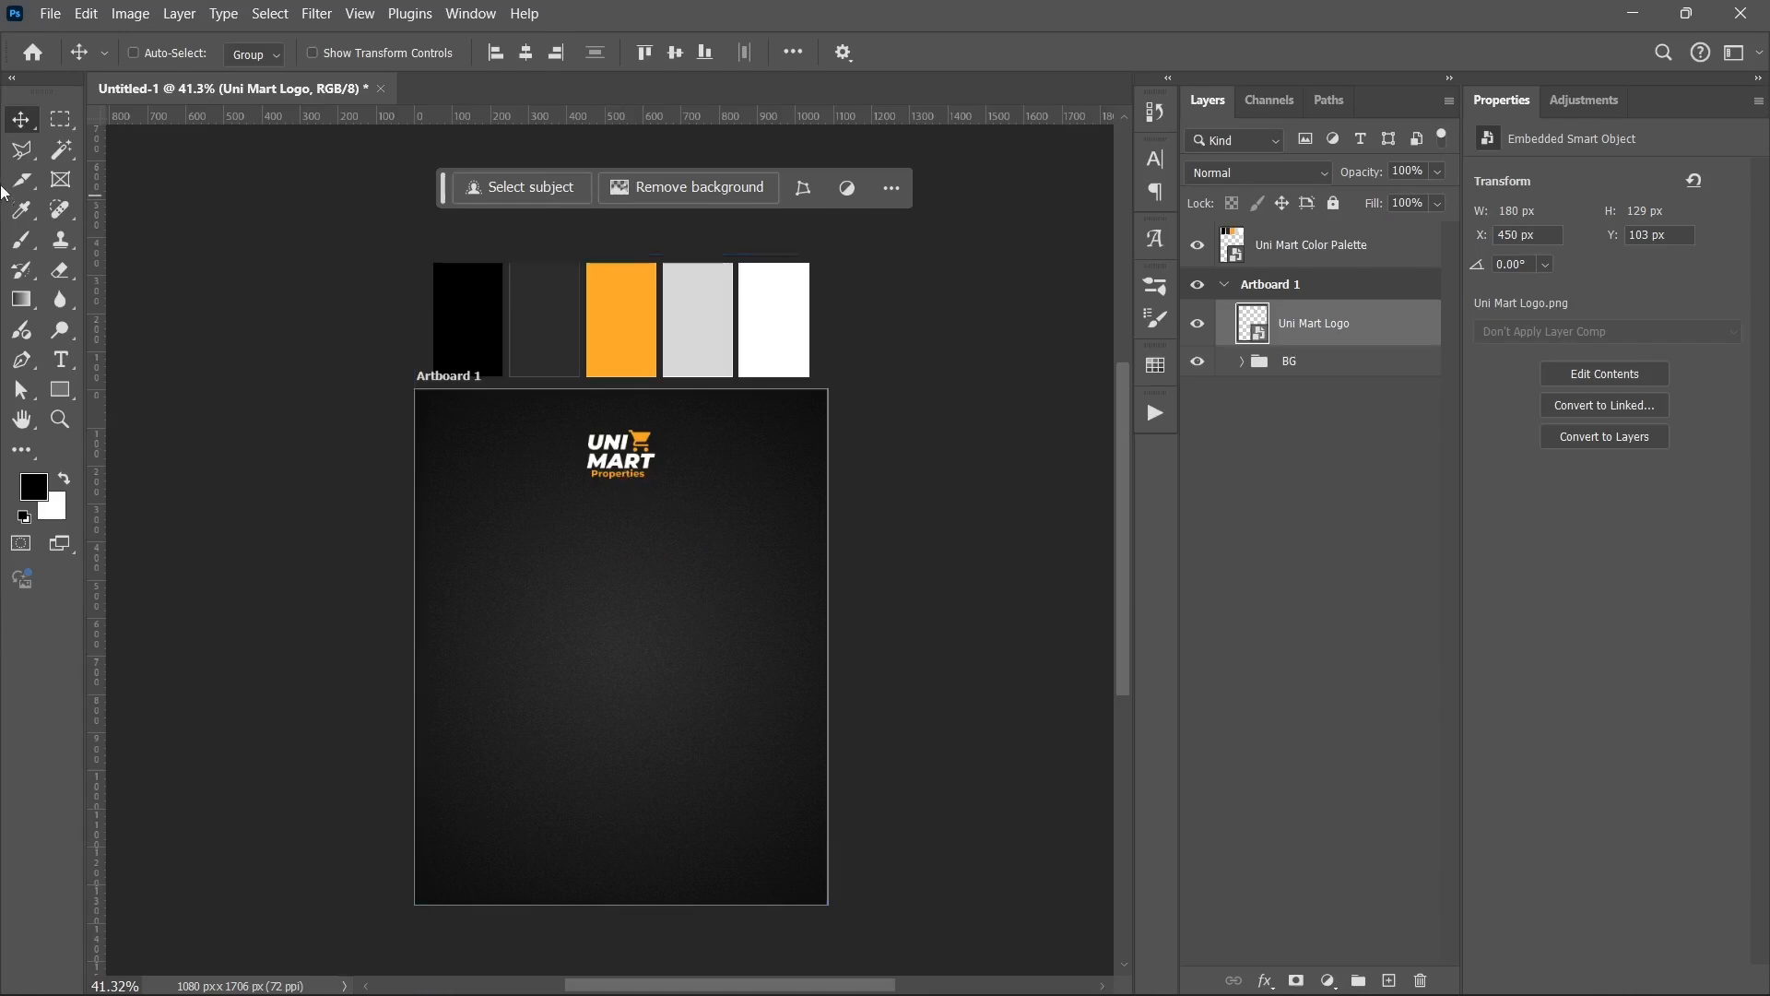
# - Add a headline below the logo with the text "Buy fairly used items at student-friendly prices", copied from Uni Mart.txt in Notepad
pyautogui.click(60, 360)
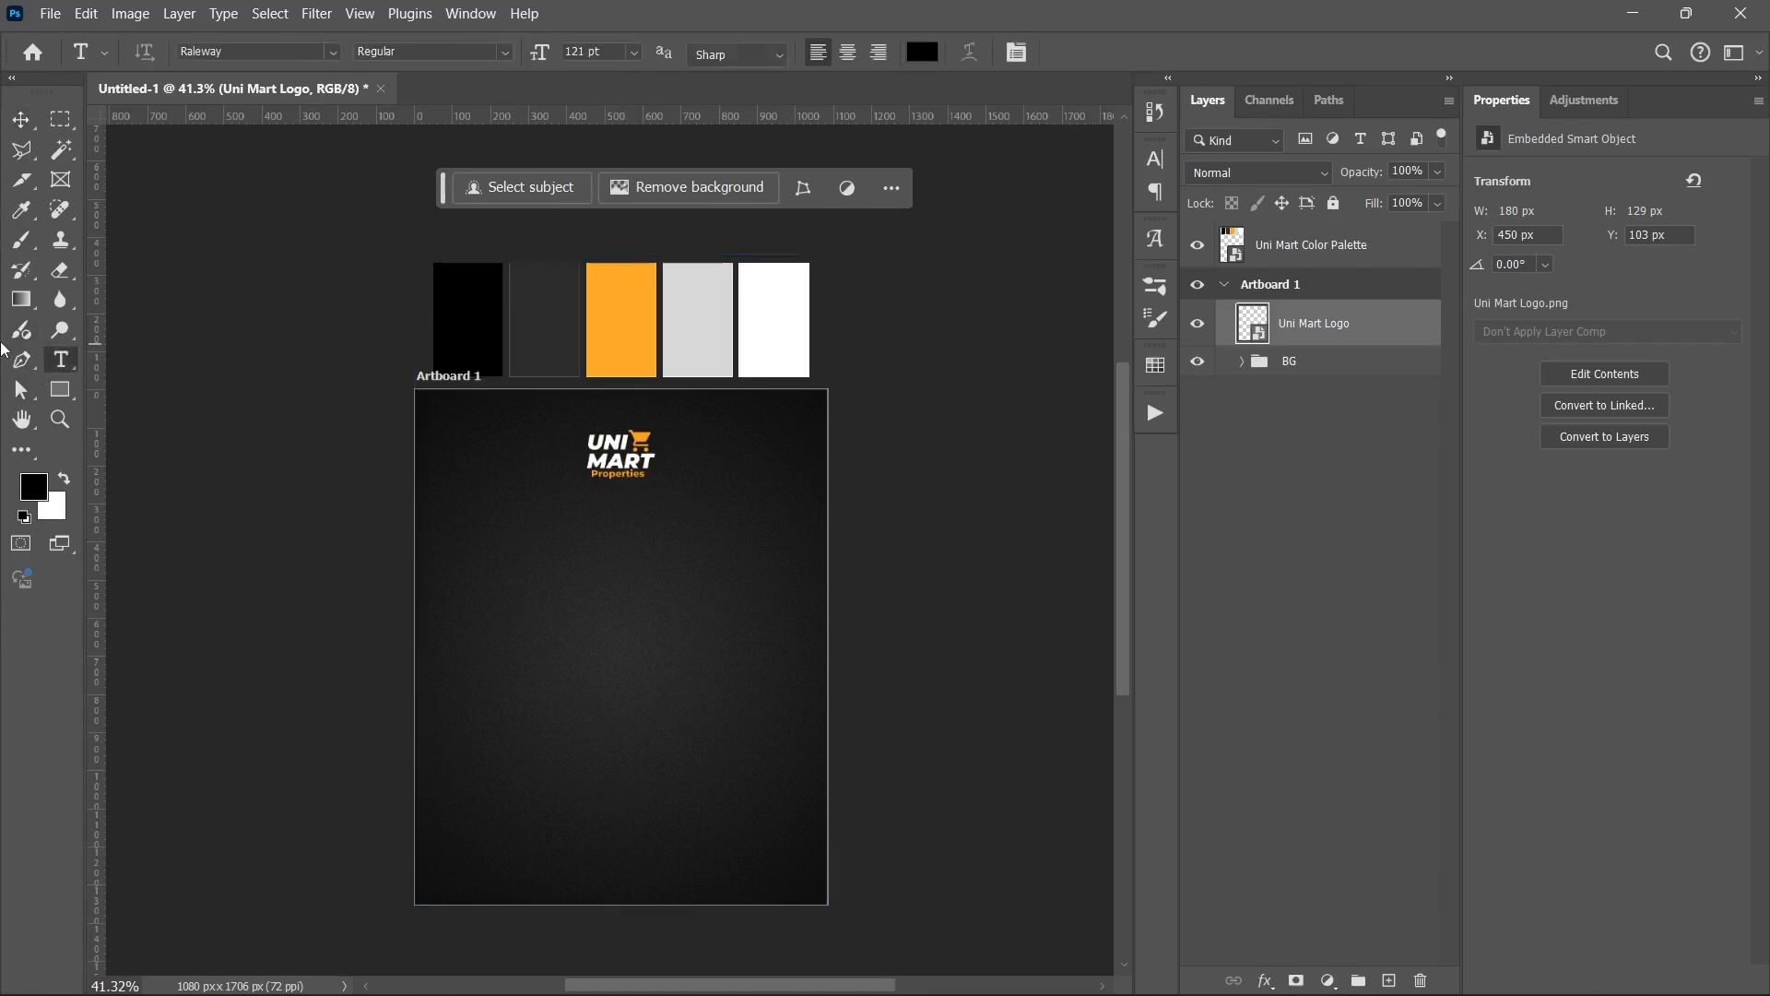
pyautogui.click(480, 535)
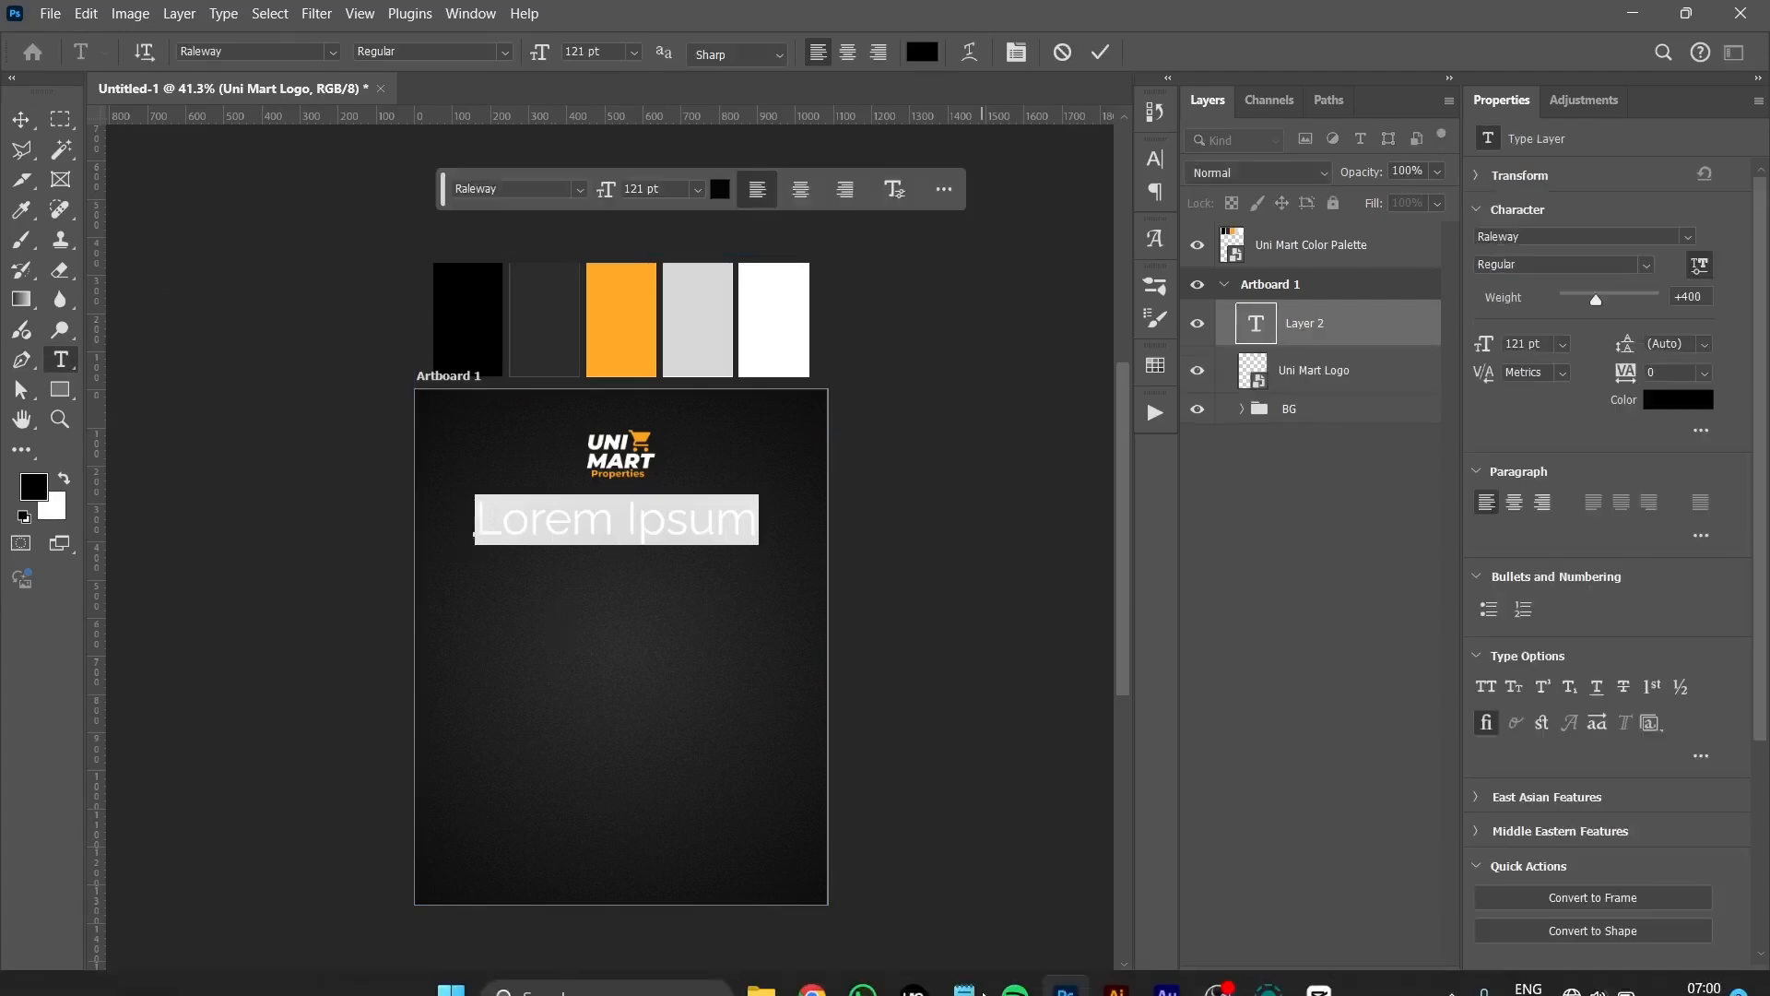
pyautogui.click(983, 967)
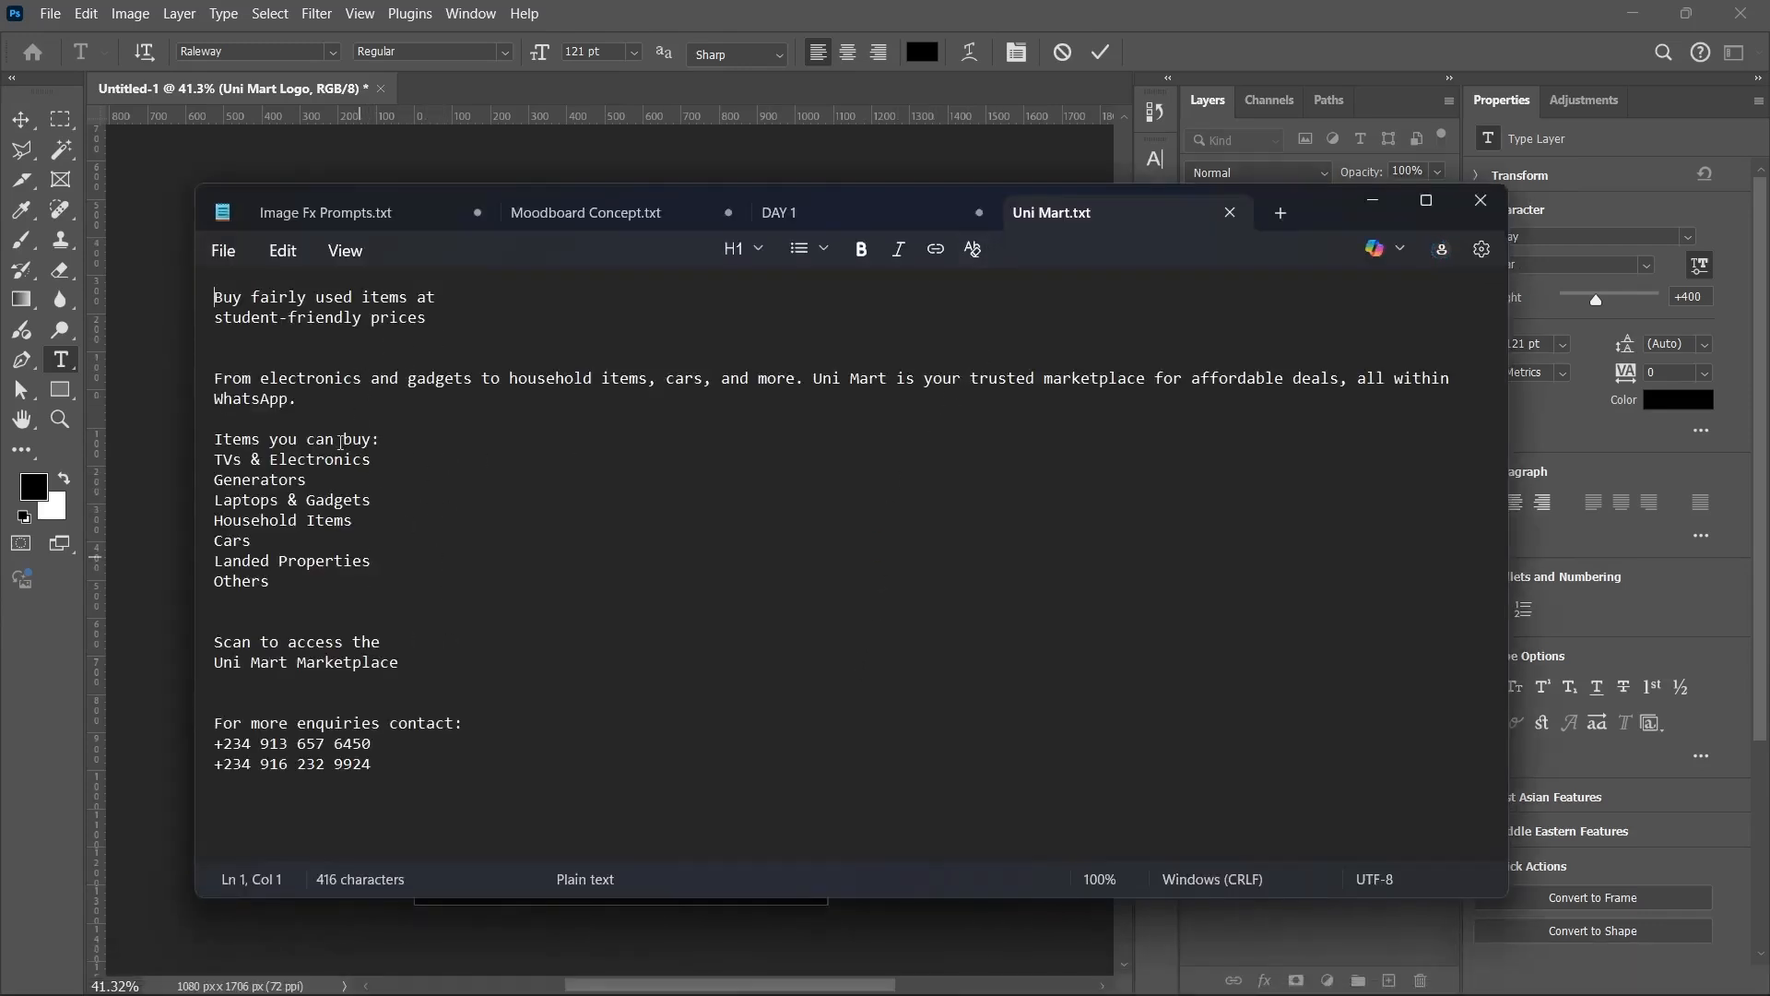
pyautogui.moveTo(435, 328); pyautogui.dragTo(153, 292)
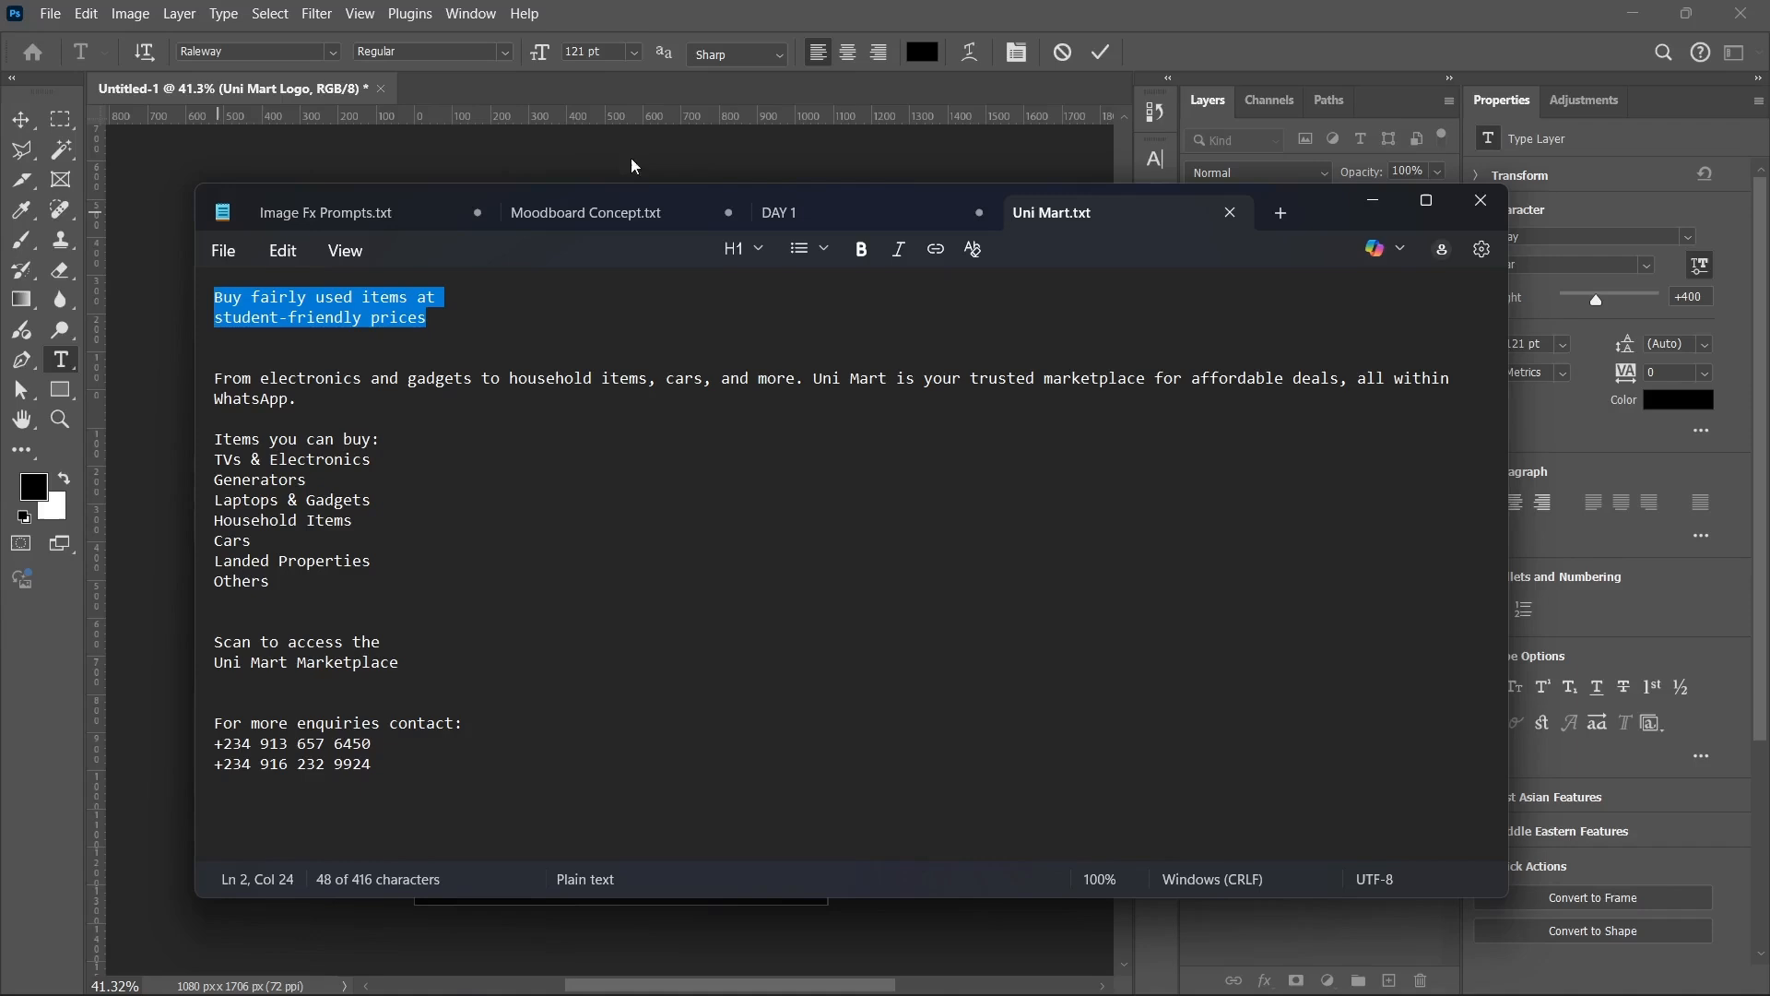
pyautogui.click(1368, 203)
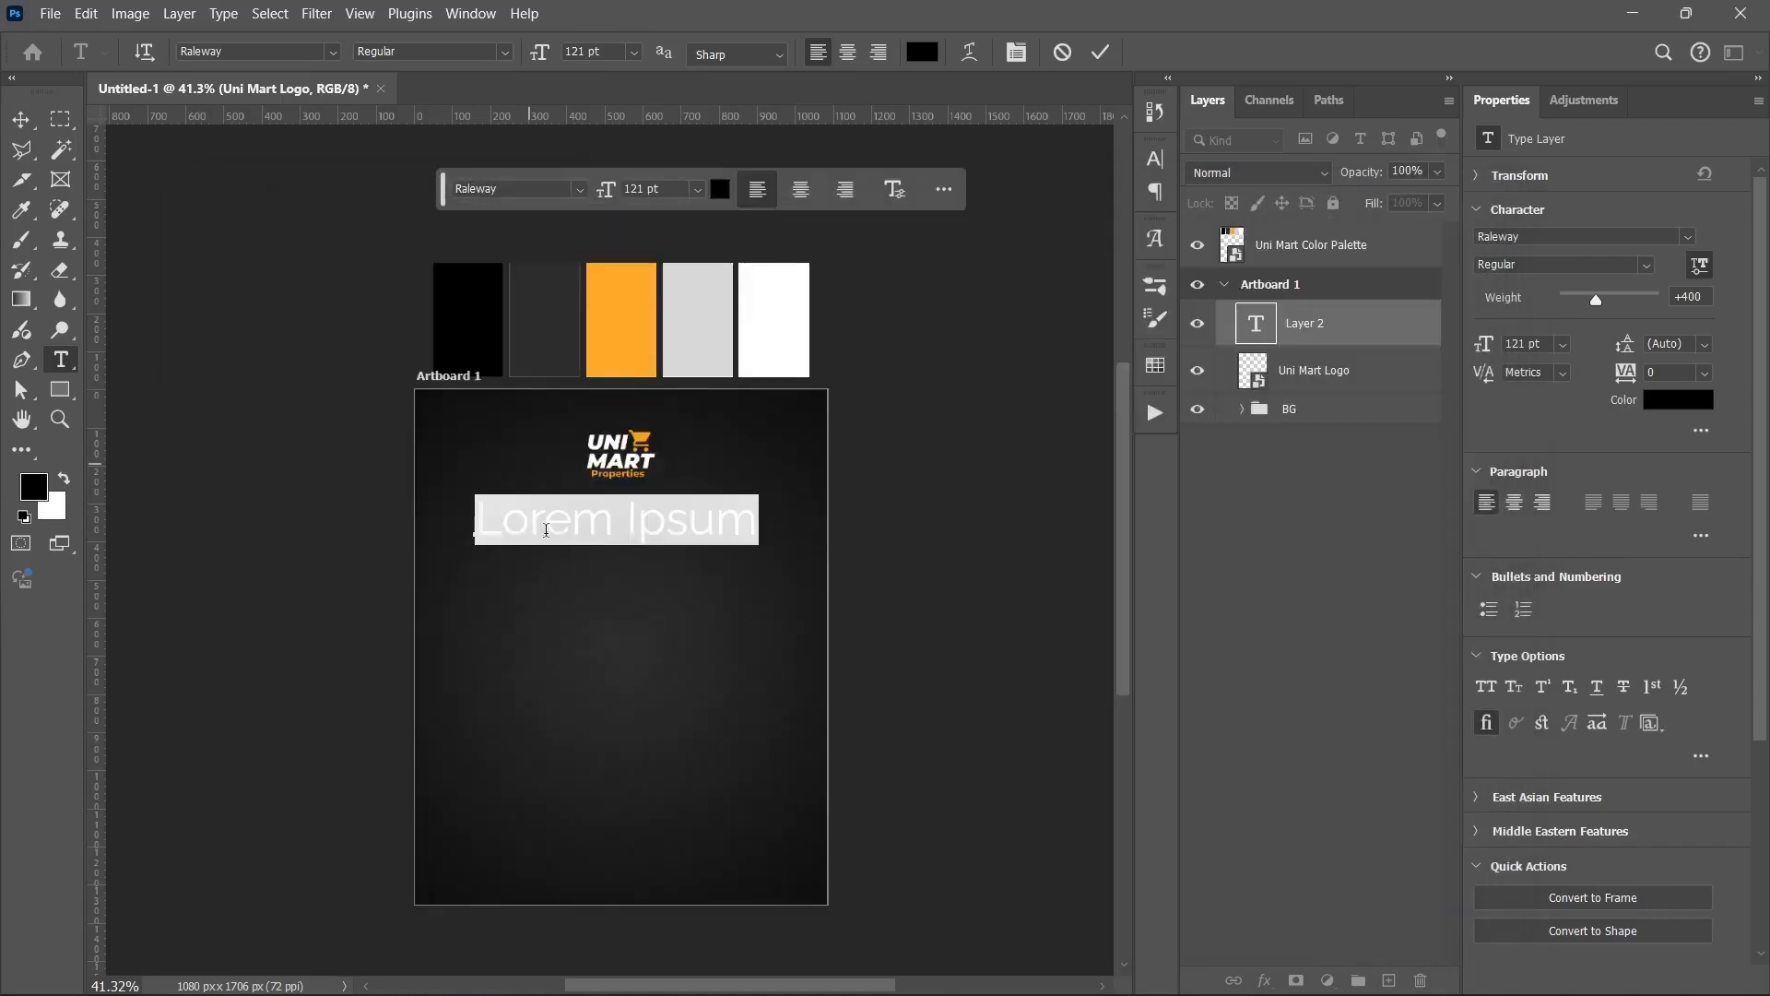
pyautogui.press('ctrl')
pyautogui.hotkey('ctrl', 'v')
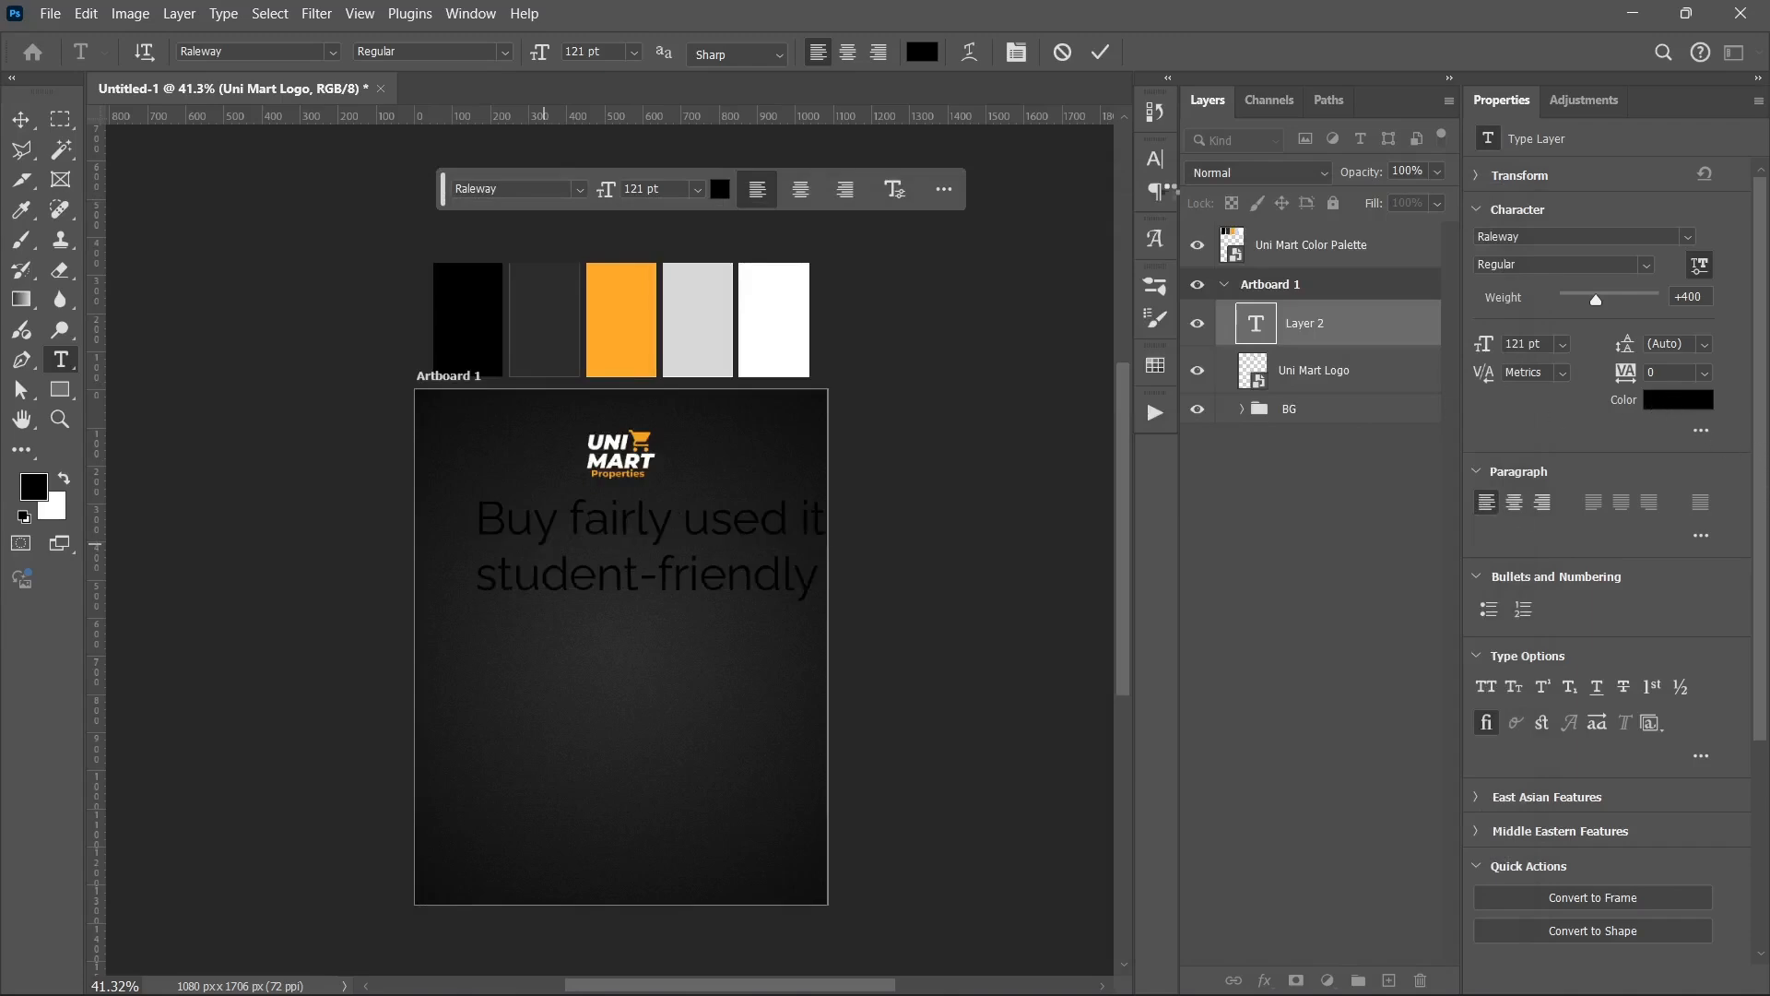
pyautogui.hotkey('ctrl', 'Return')
# - Set the headline's text colour to white, ffffff
pyautogui.click(1678, 400)
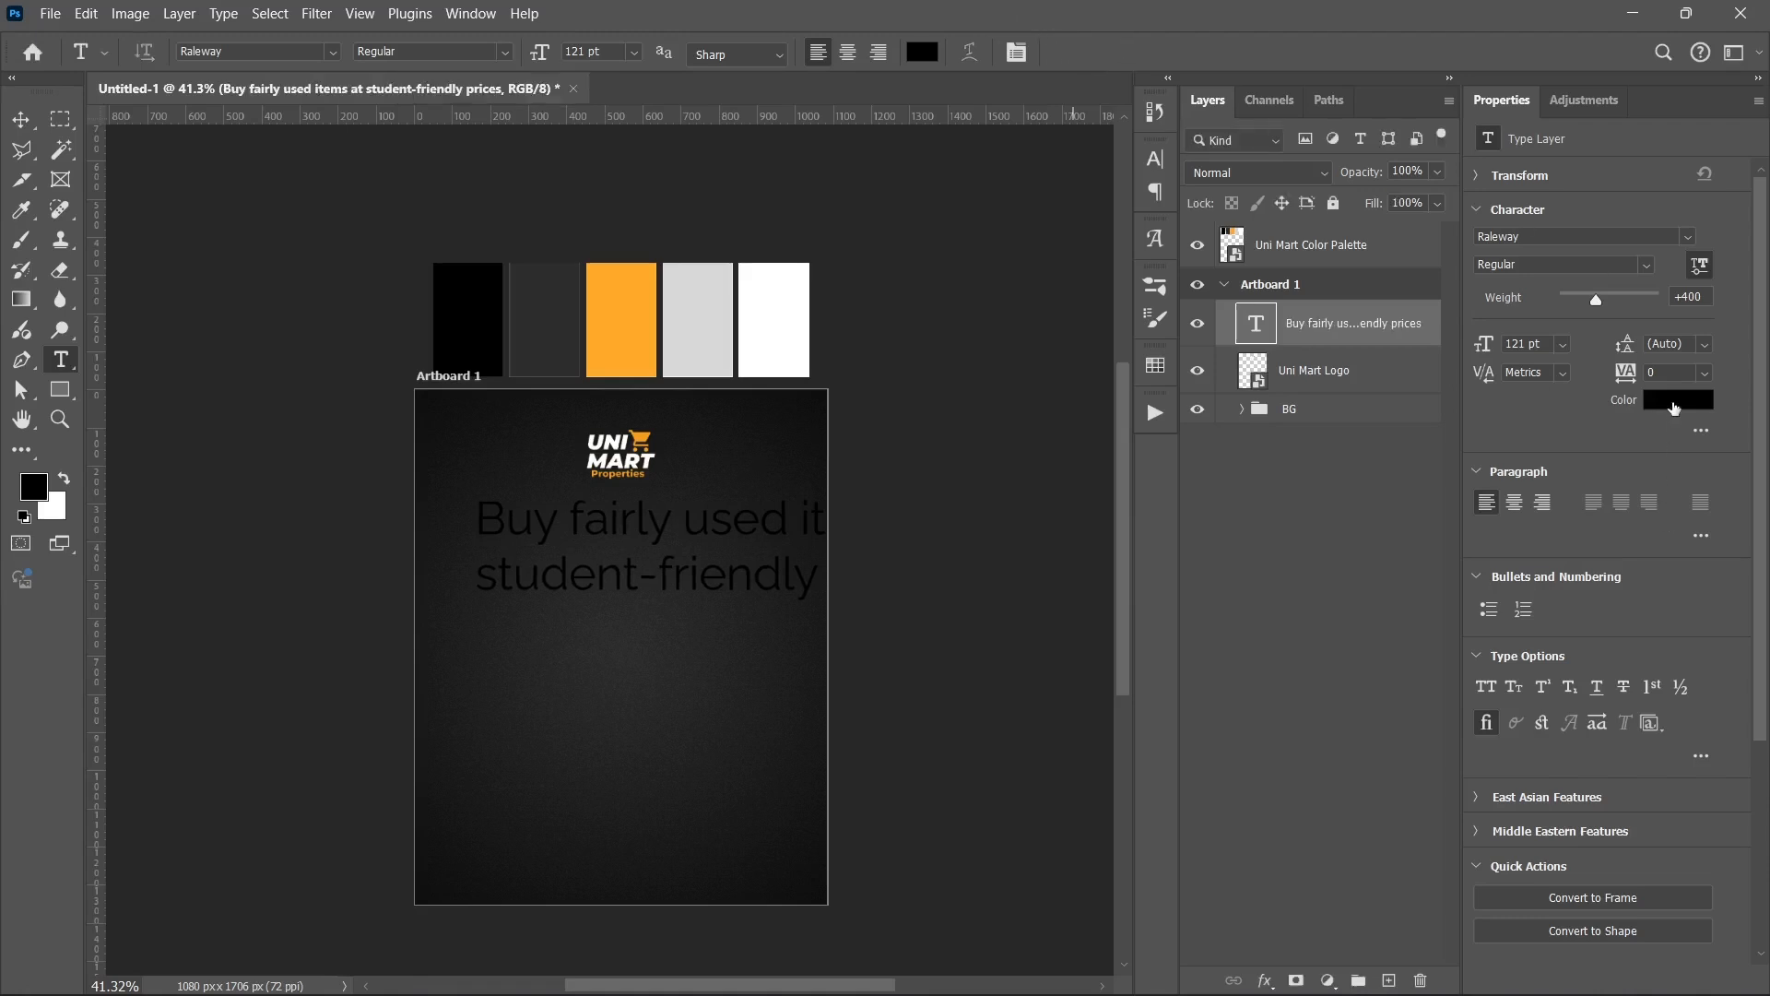
pyautogui.write('ffffff')
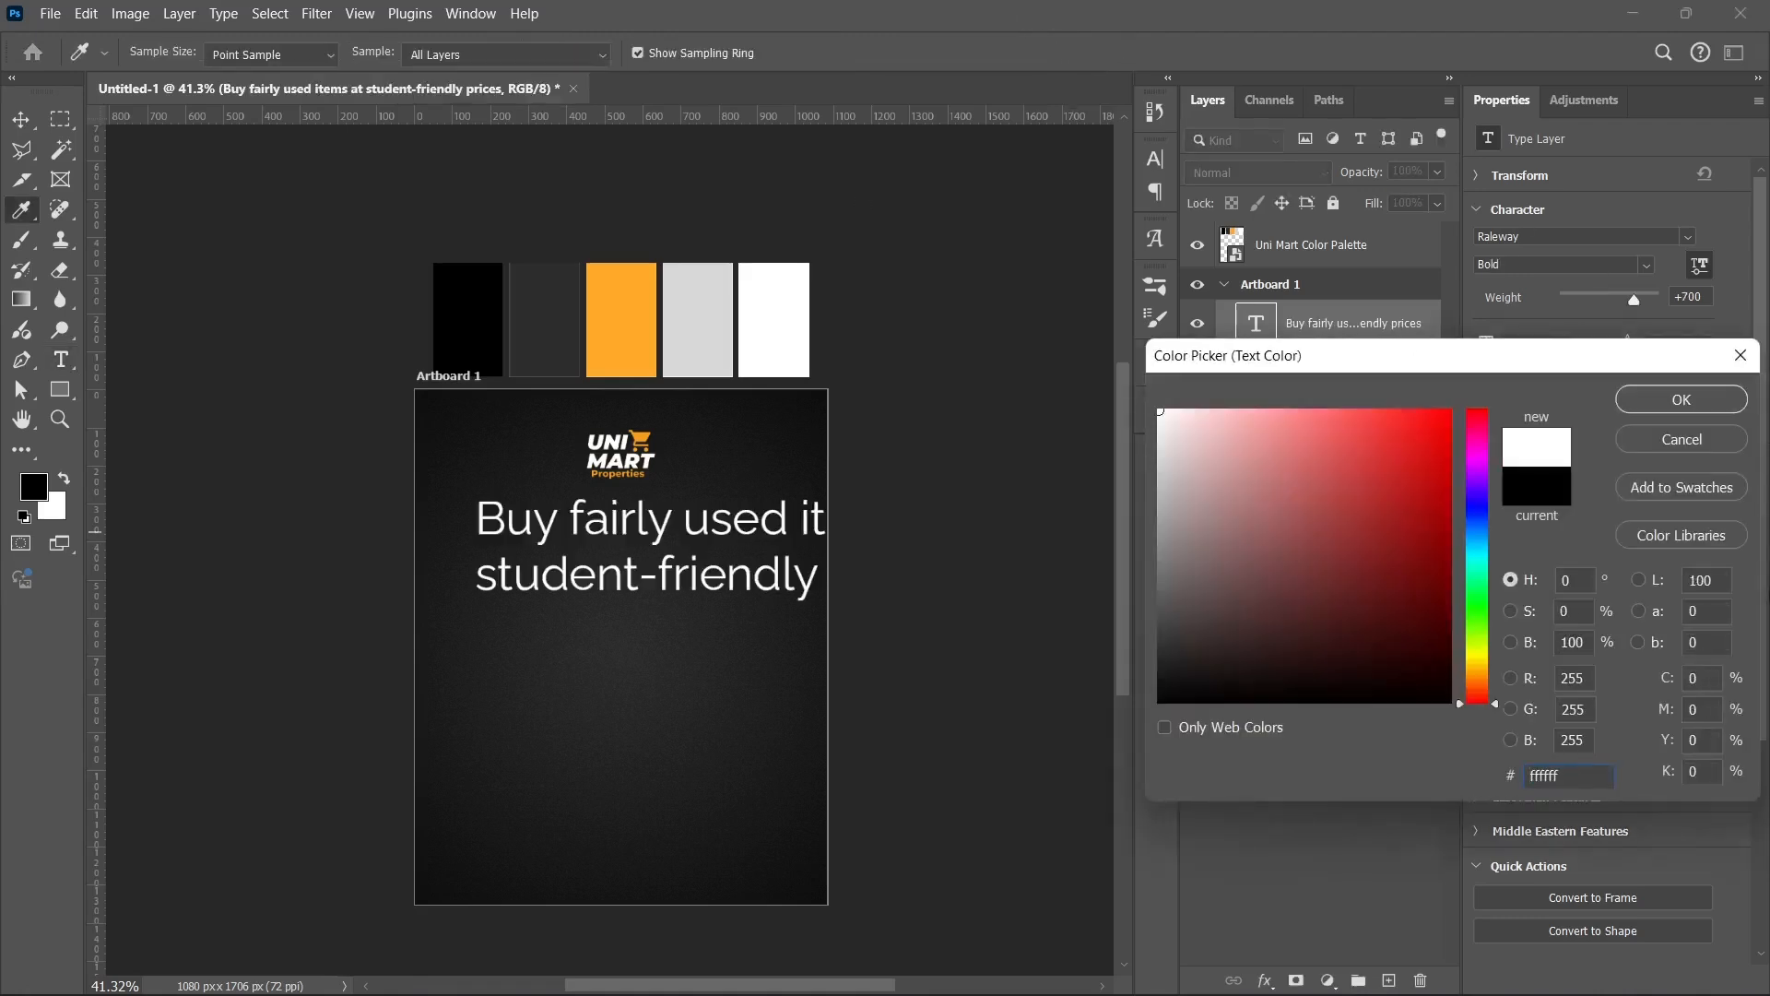
pyautogui.click(1682, 399)
pyautogui.press('t')
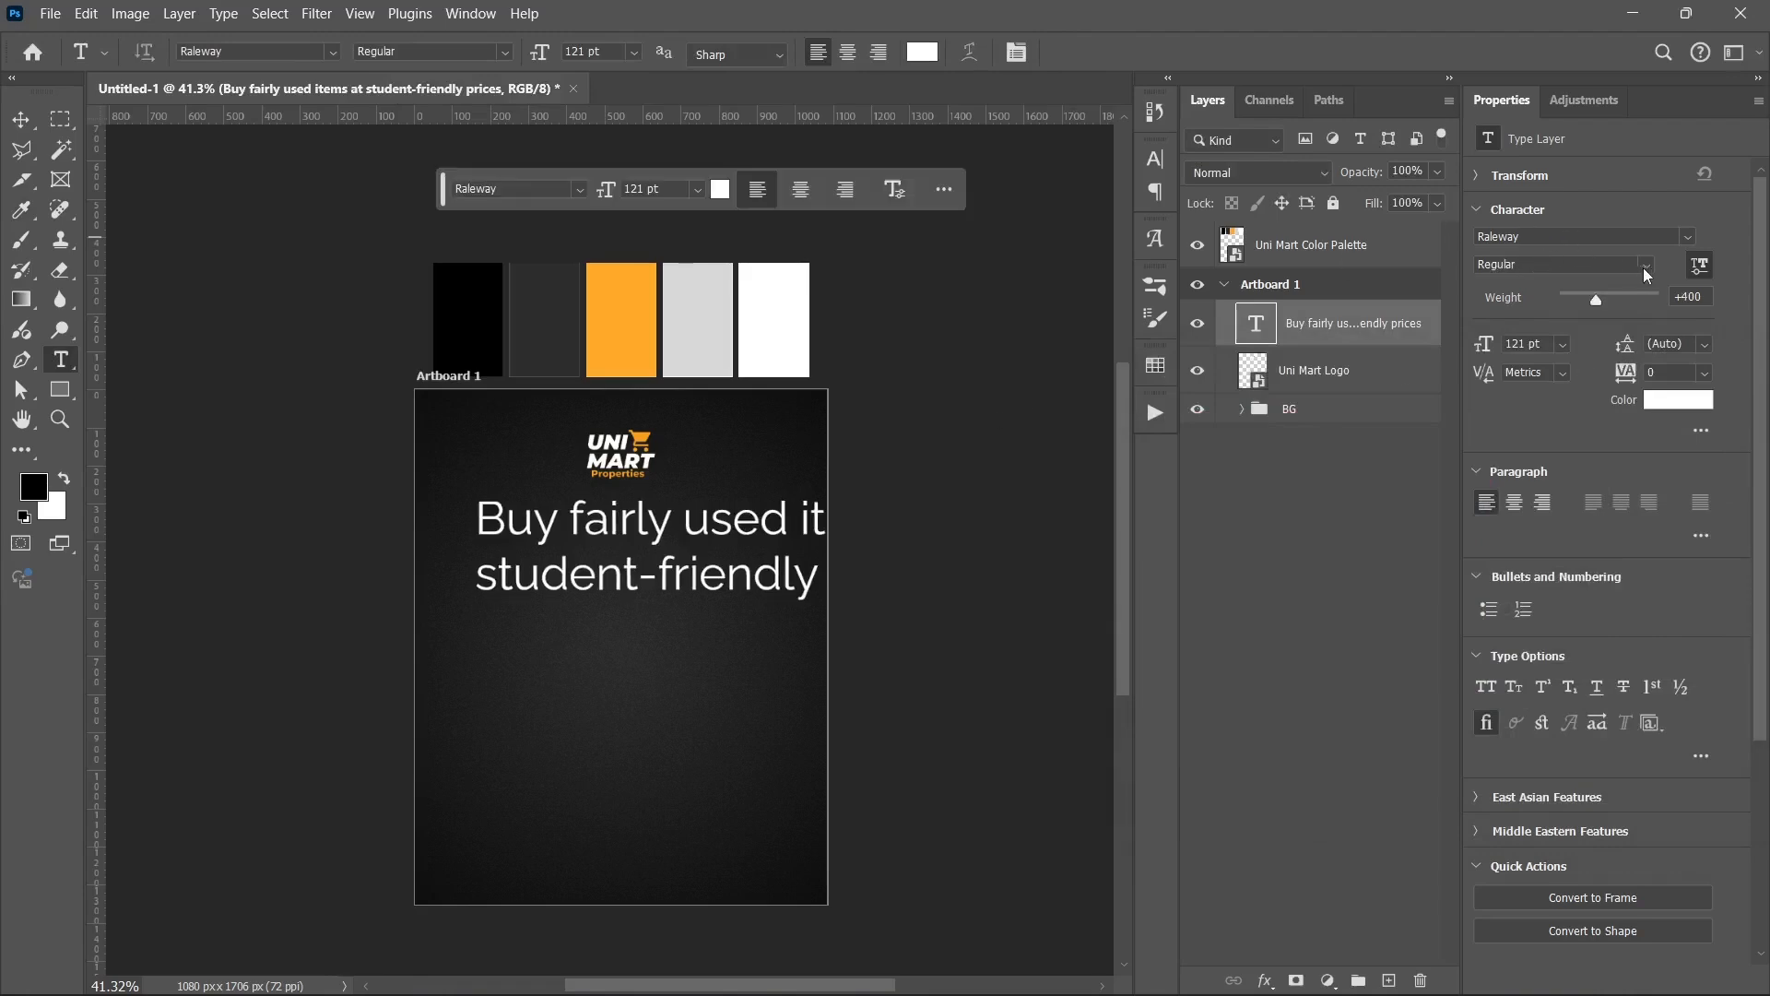
# - Set the Raleway headline to Bold at 72 pt and centre it horizontally on the artboard
pyautogui.click(1646, 266)
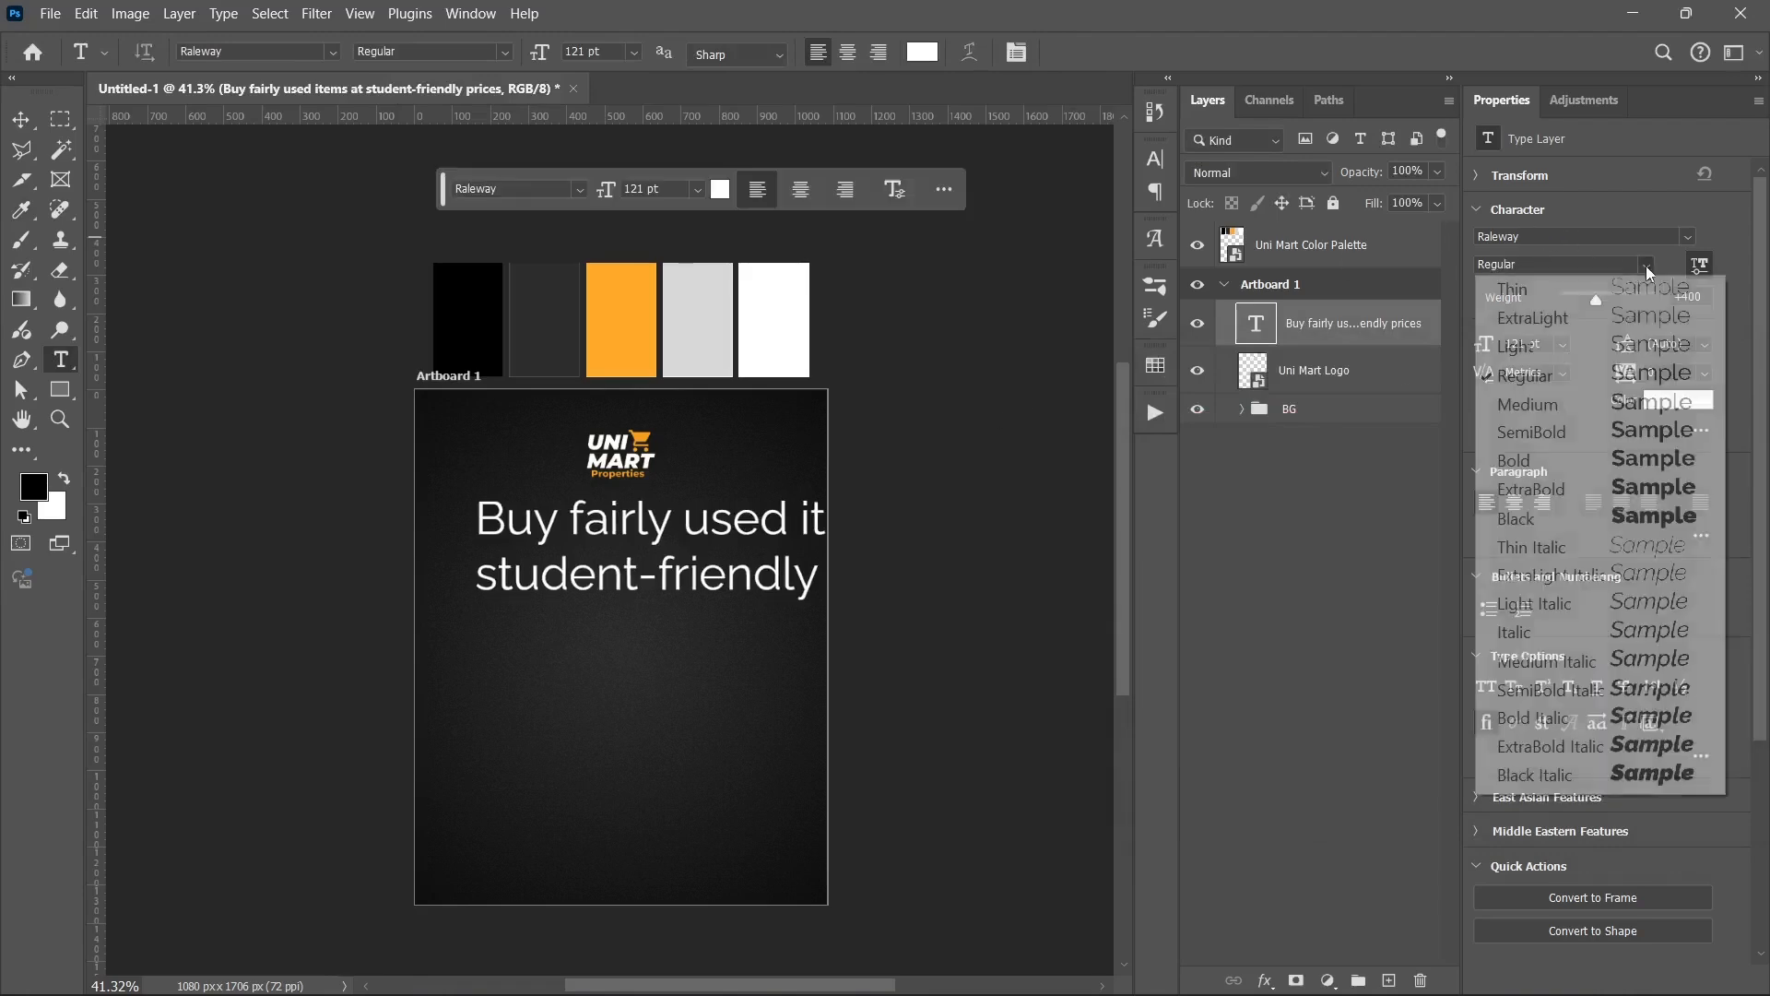
pyautogui.click(1508, 519)
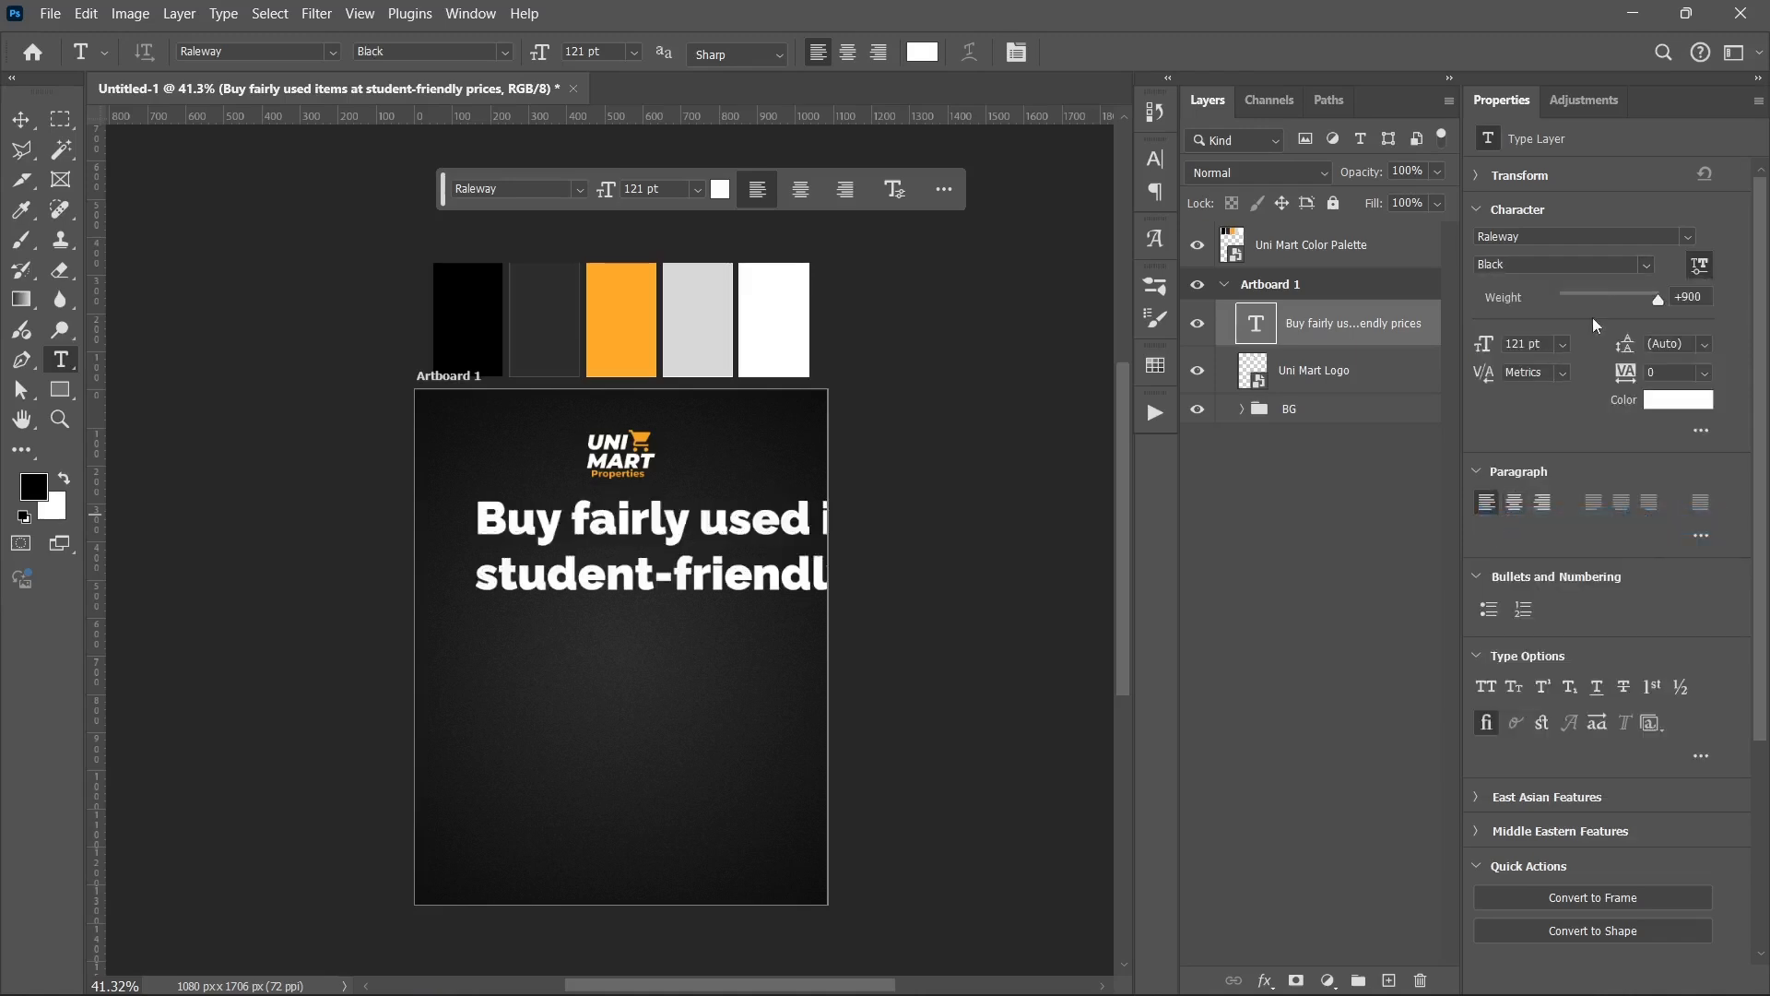
pyautogui.click(1645, 265)
pyautogui.click(1566, 472)
pyautogui.click(1563, 343)
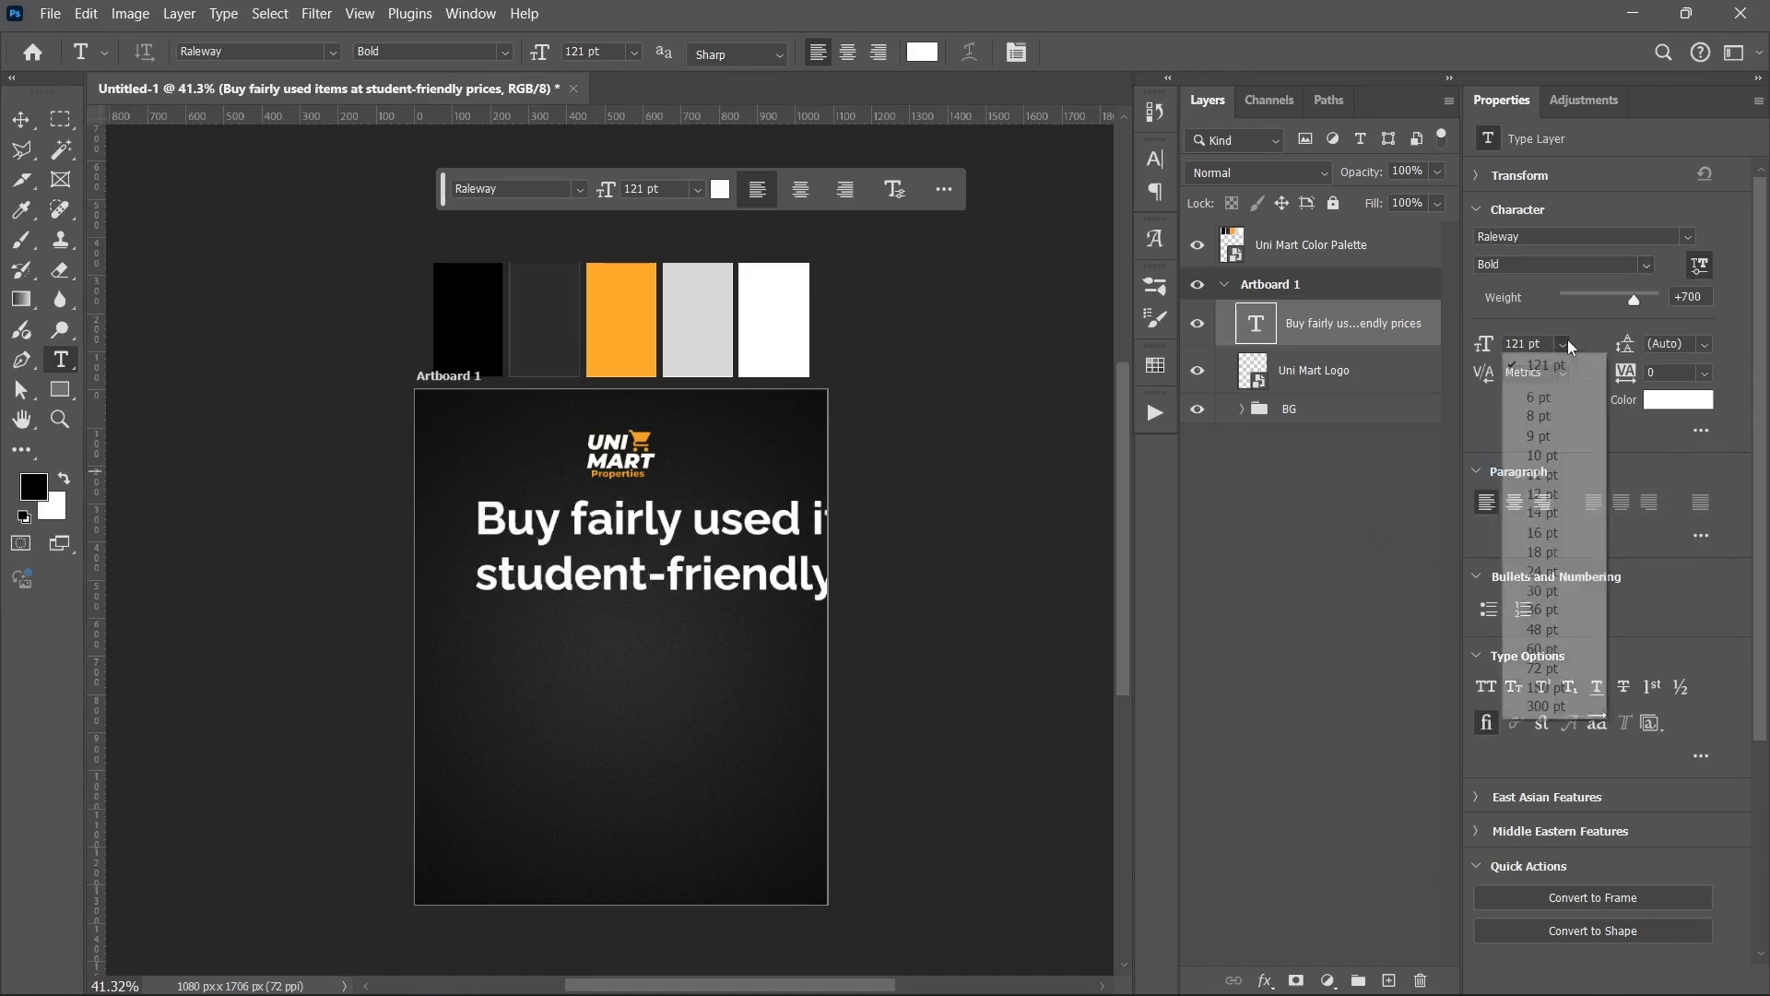
pyautogui.click(1543, 669)
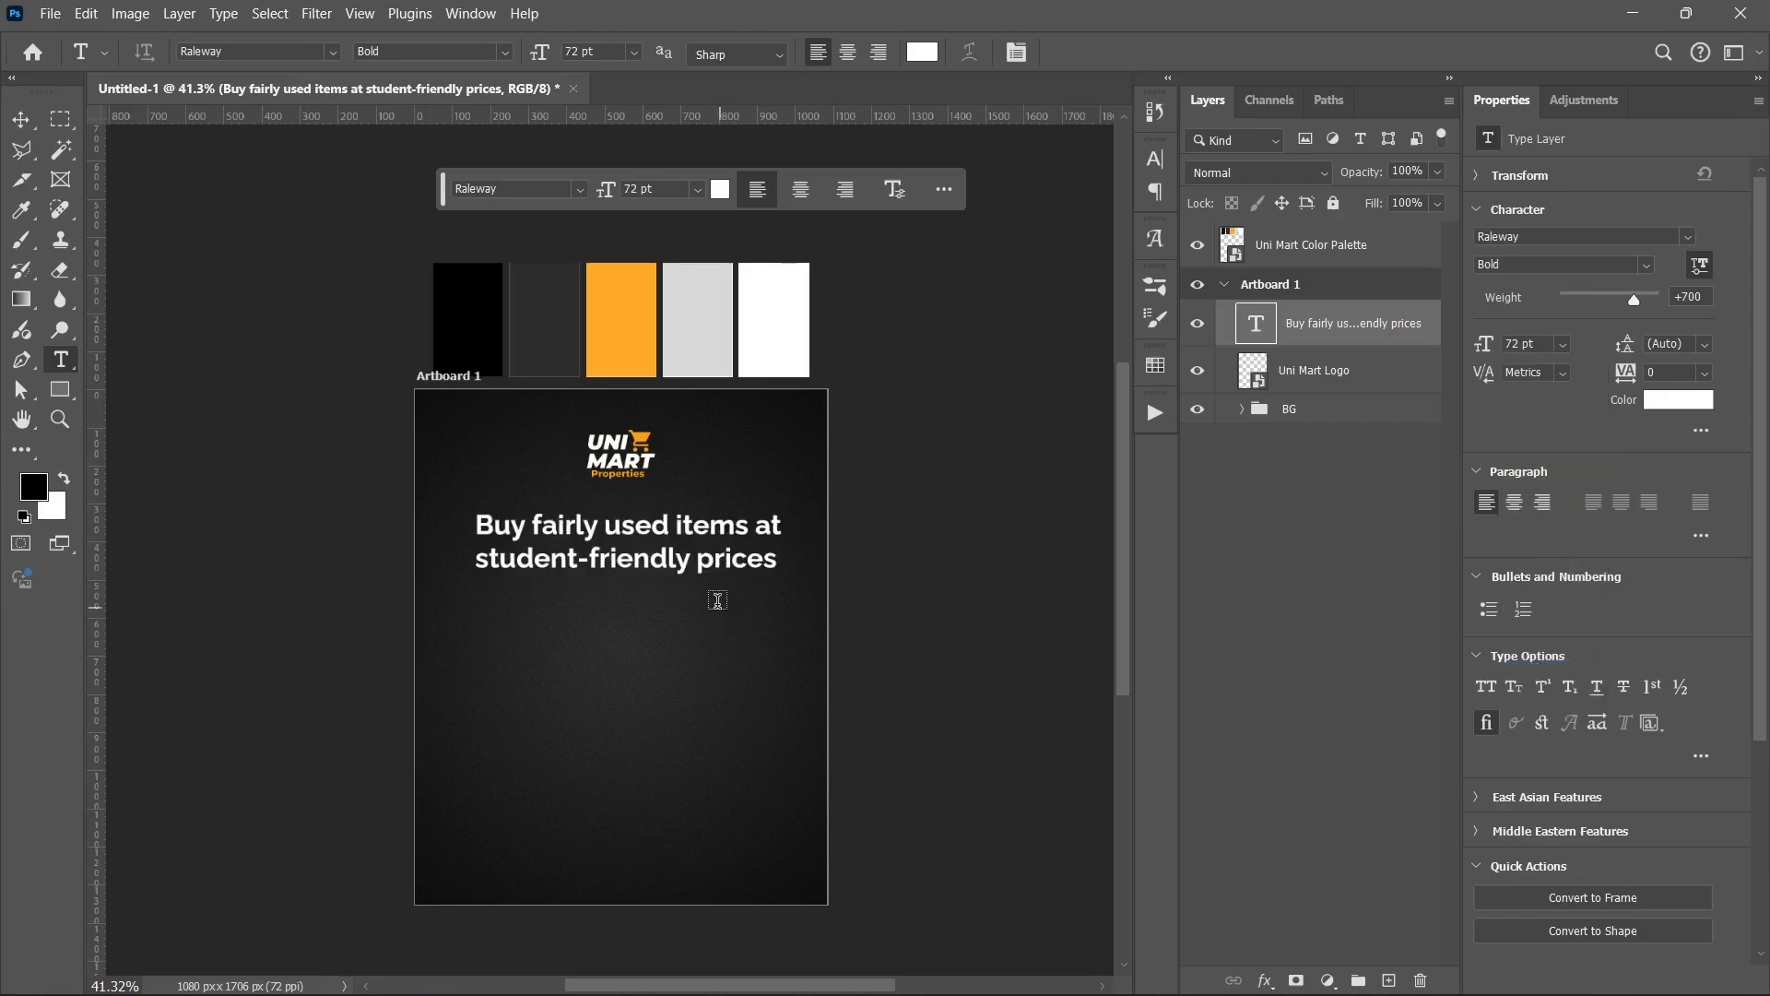
pyautogui.press('v')
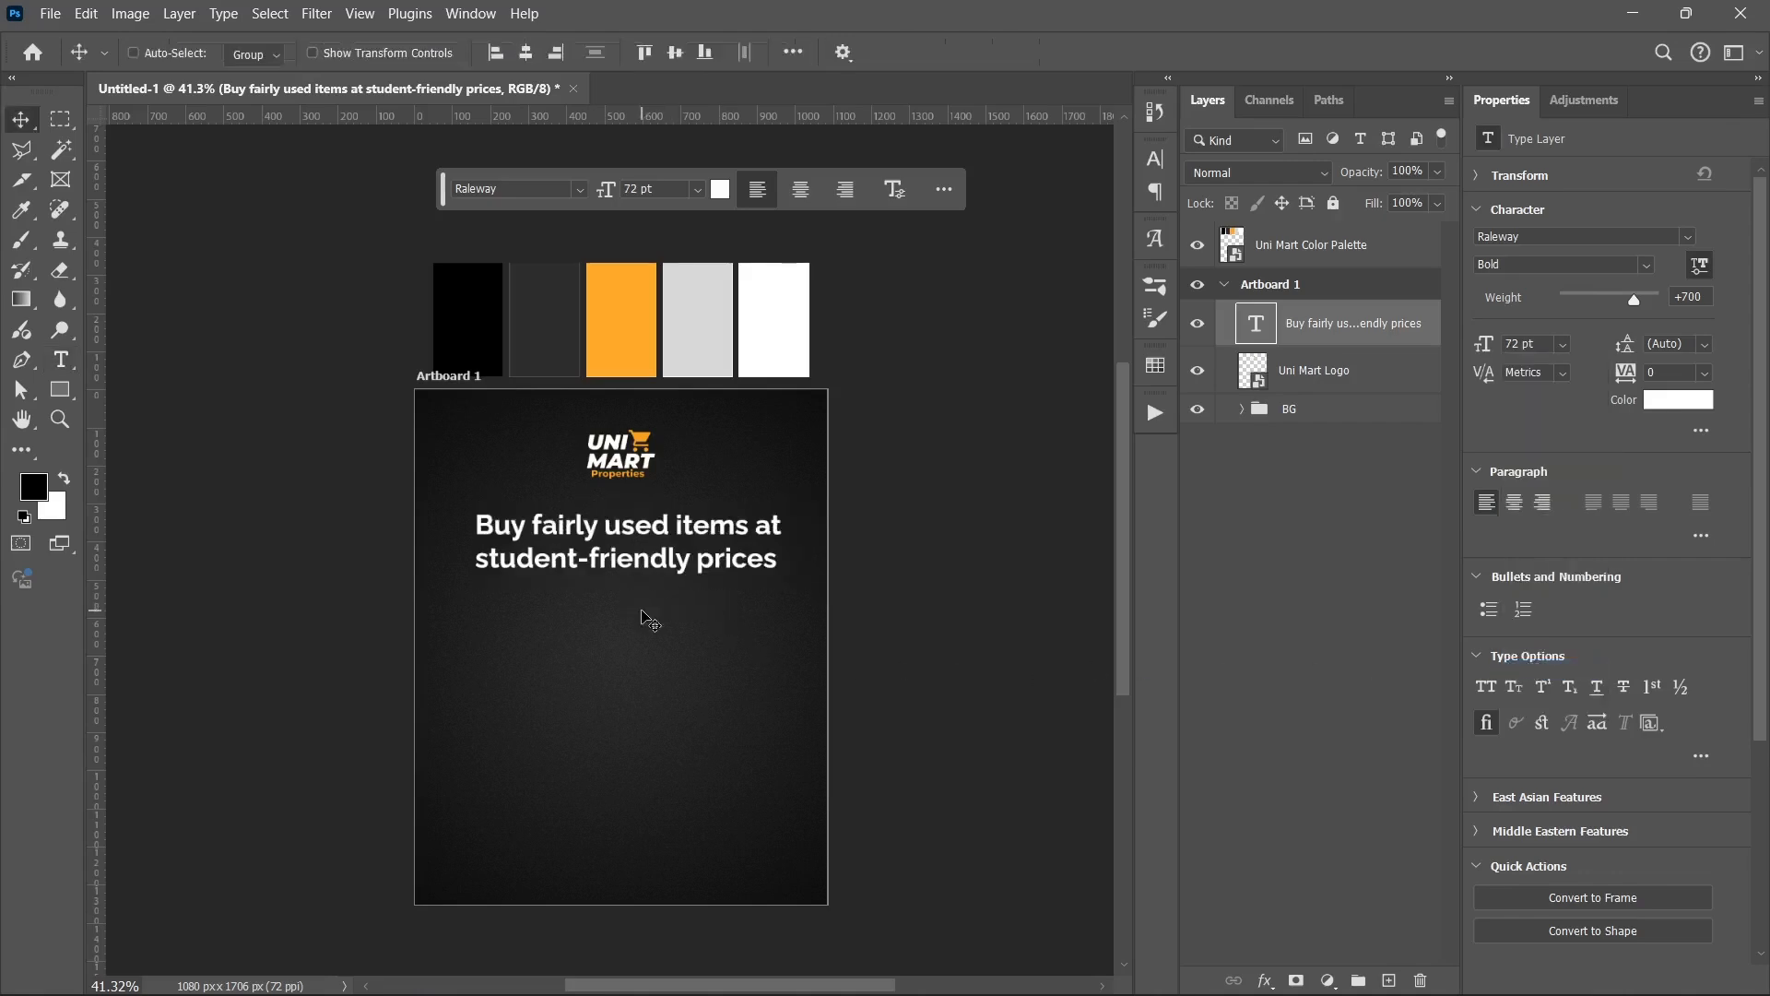
pyautogui.click(524, 55)
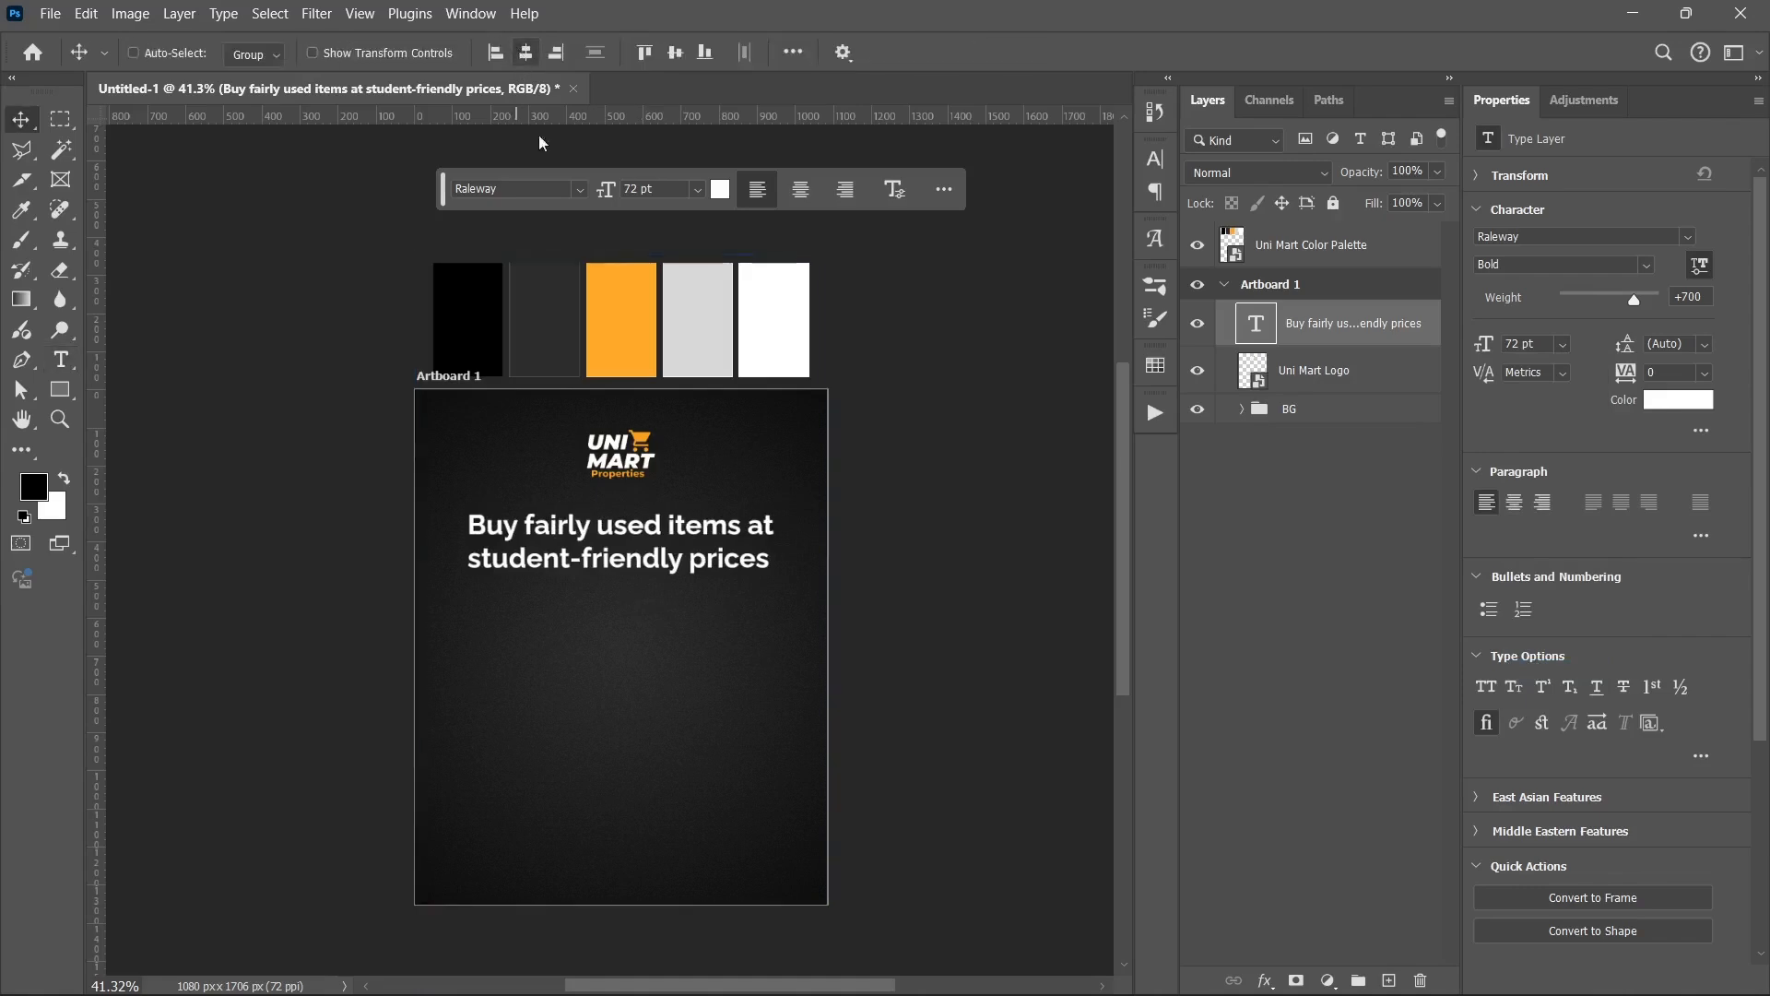
# - Colour the headline's second line, "student-friendly prices", with the palette's orange, ffa929
pyautogui.doubleClick(584, 558)
pyautogui.doubleClick(585, 558)
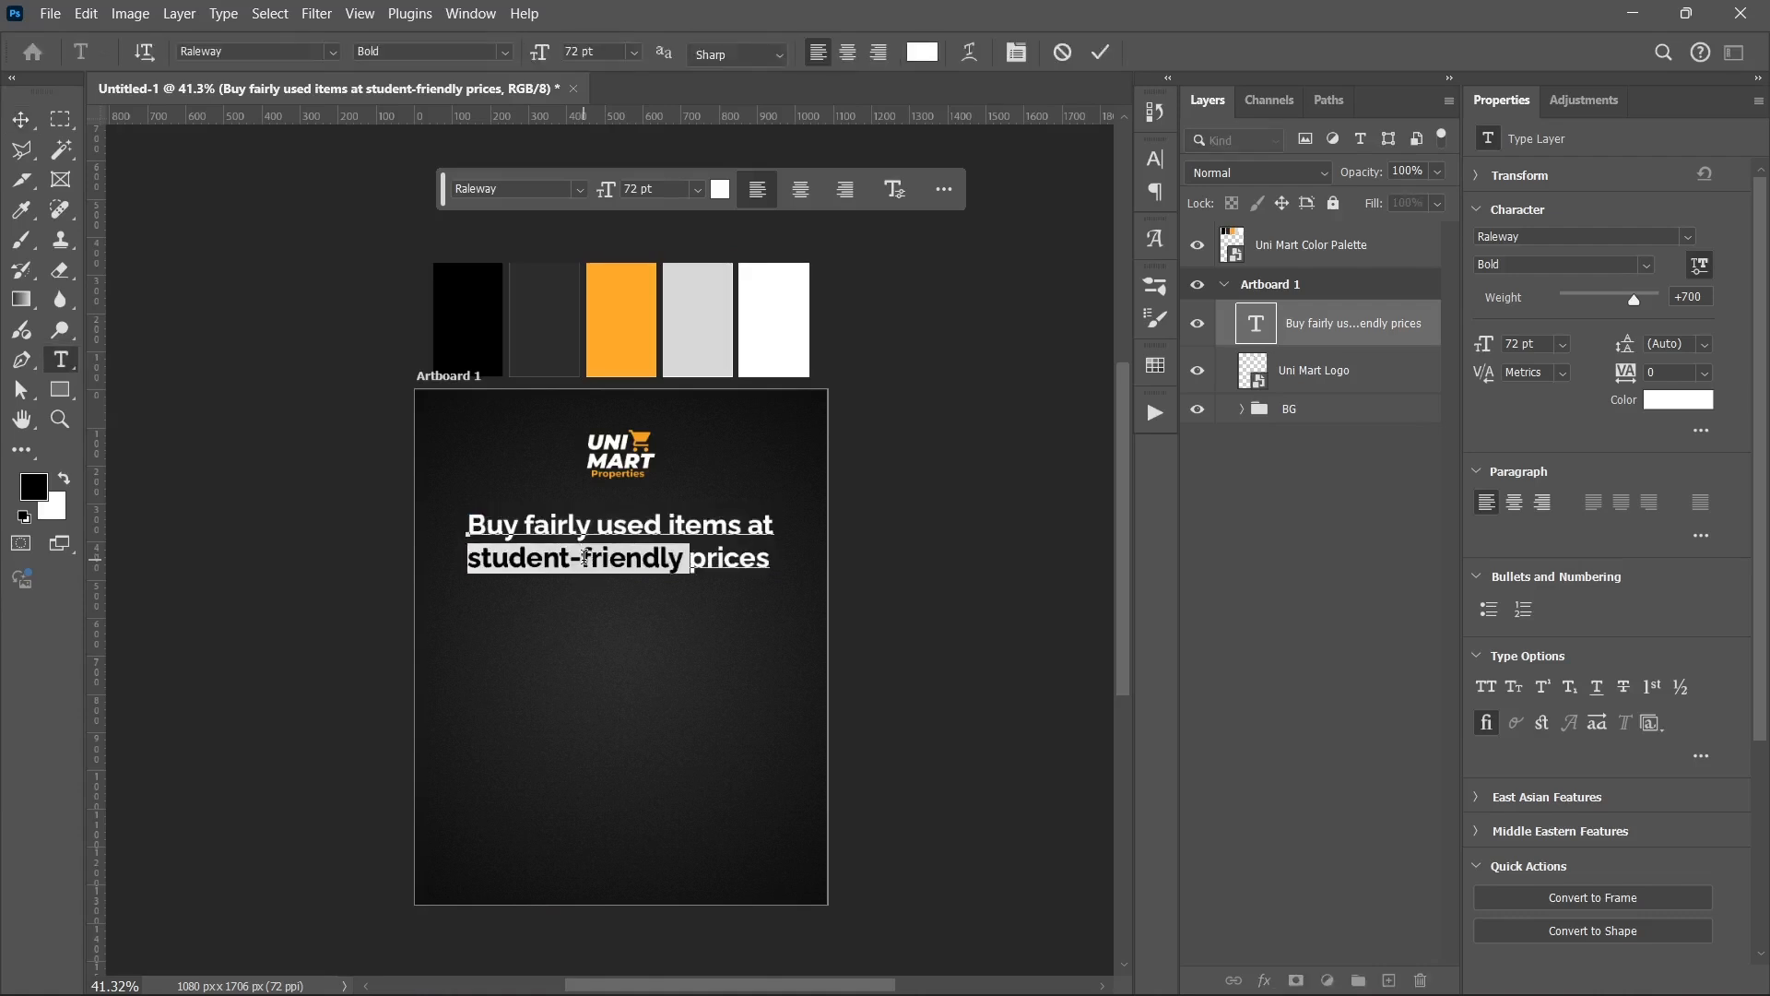
pyautogui.click(584, 558)
pyautogui.doubleClick(584, 558)
pyautogui.click(584, 558)
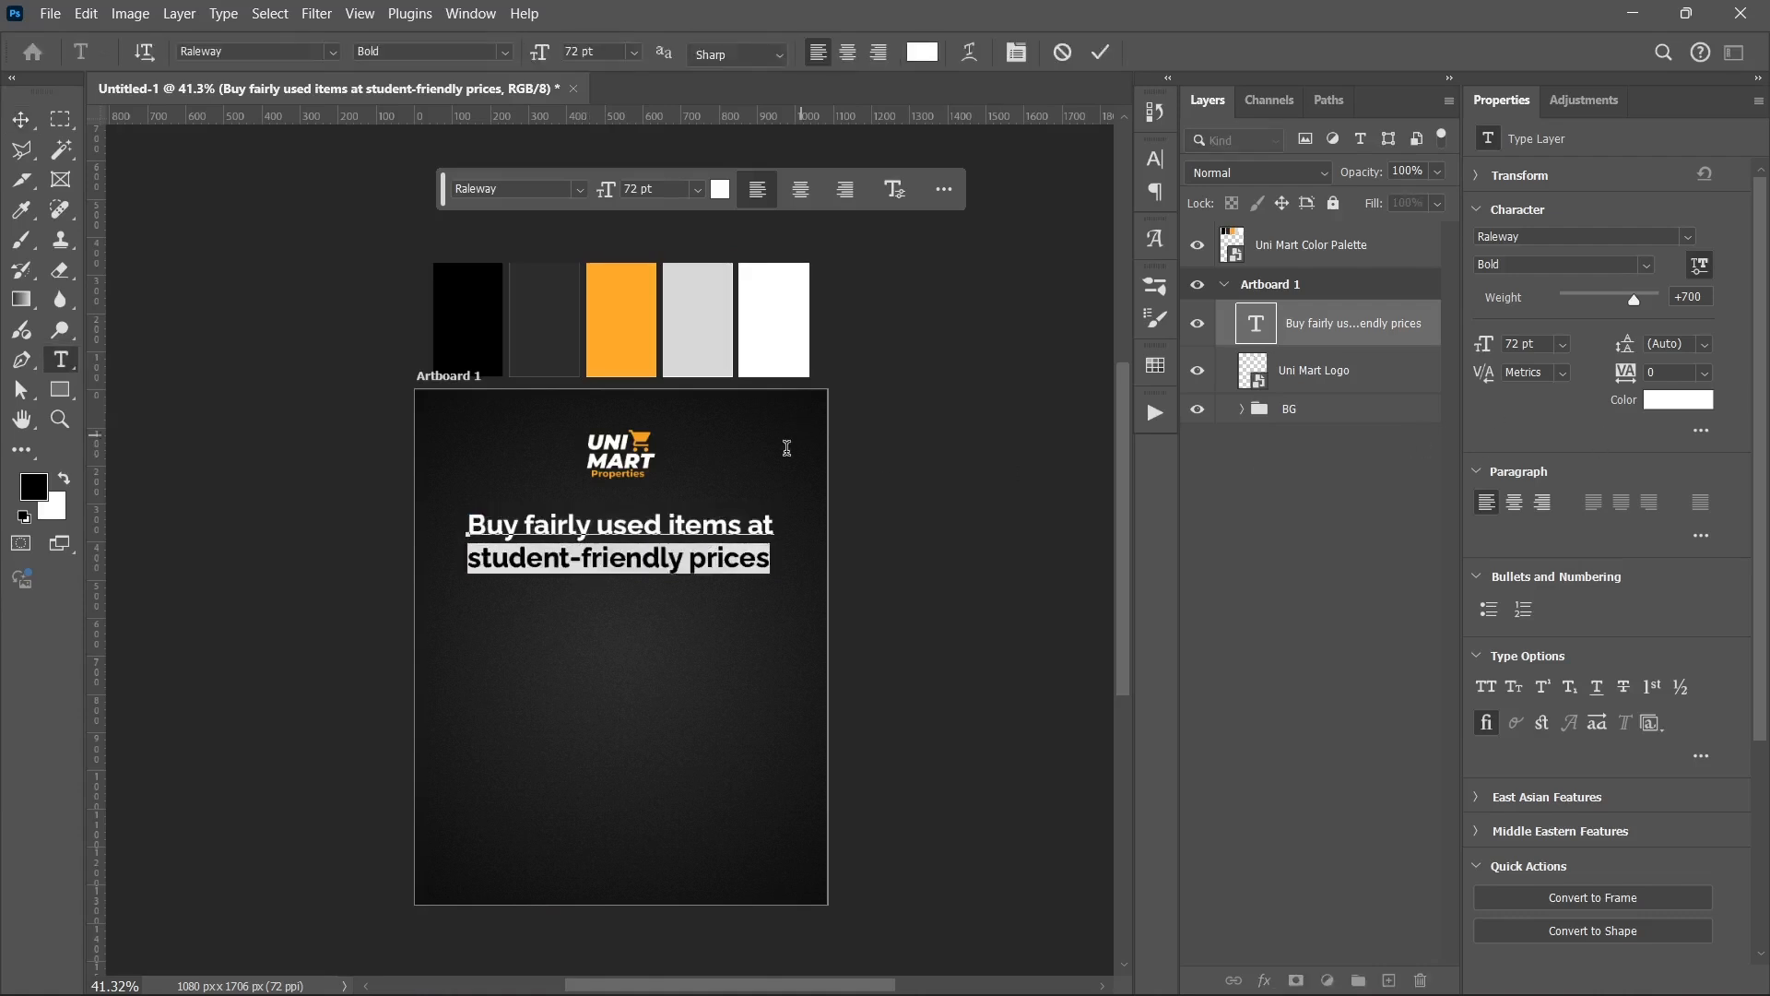
pyautogui.click(1683, 406)
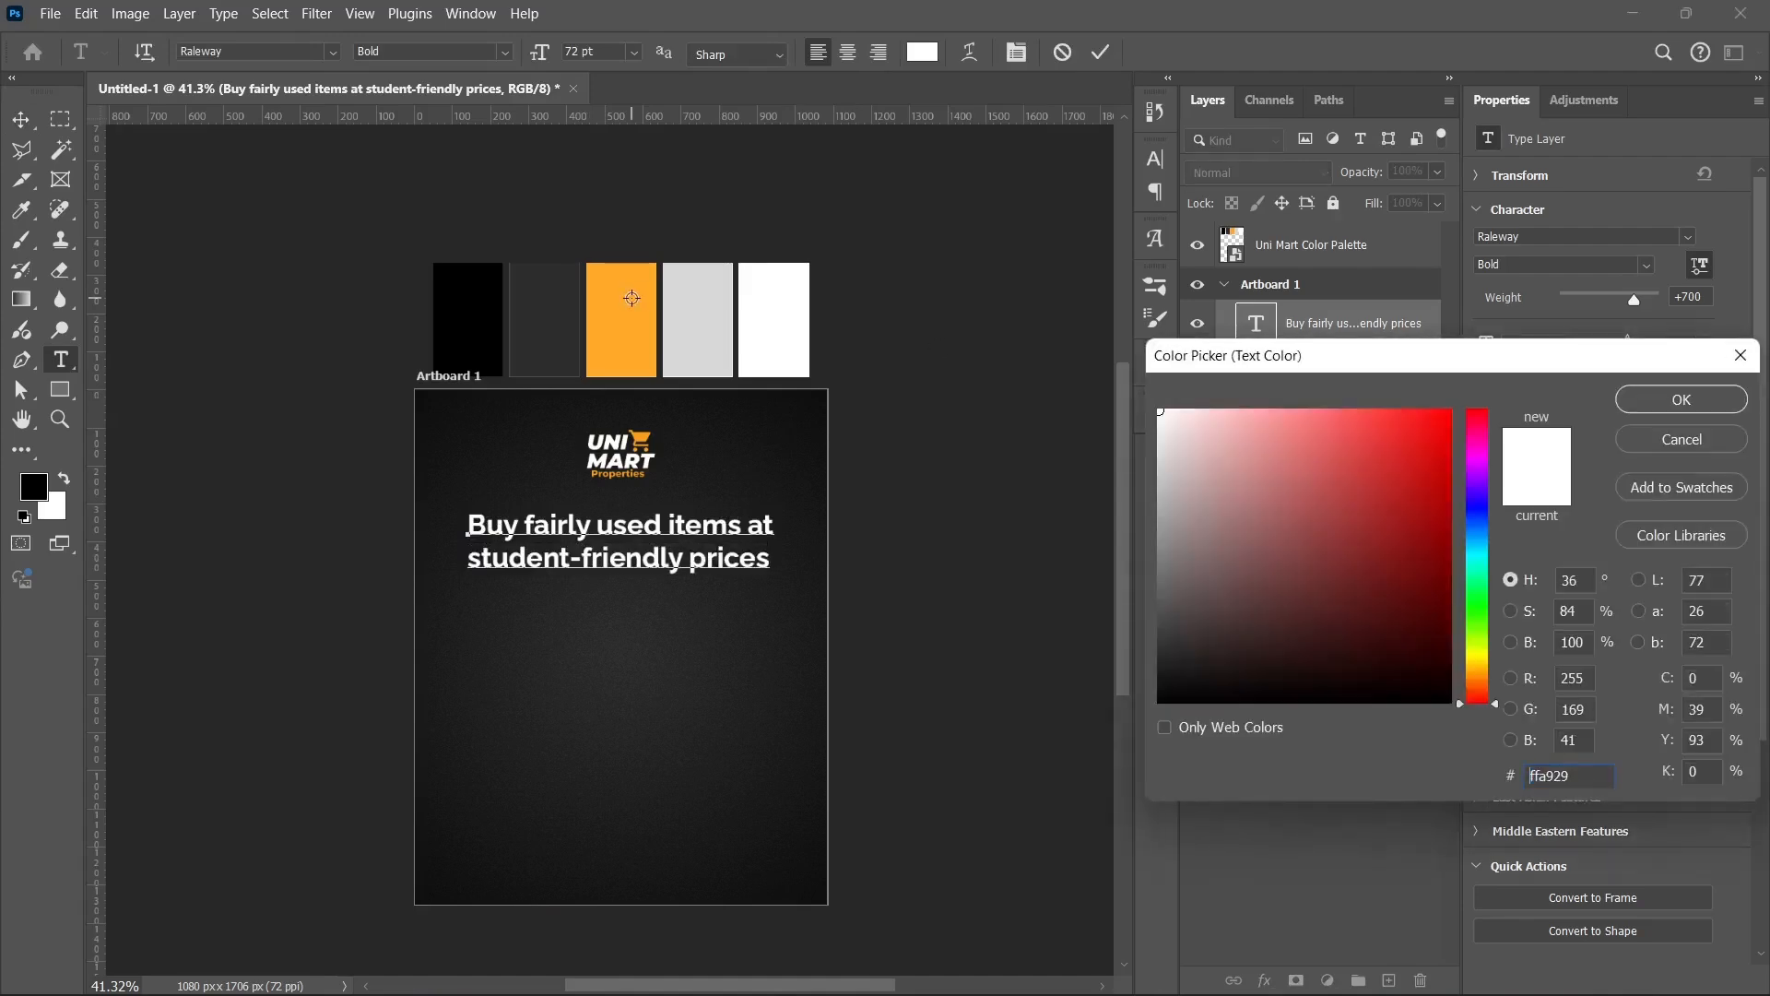
pyautogui.click(633, 296)
pyautogui.click(1682, 399)
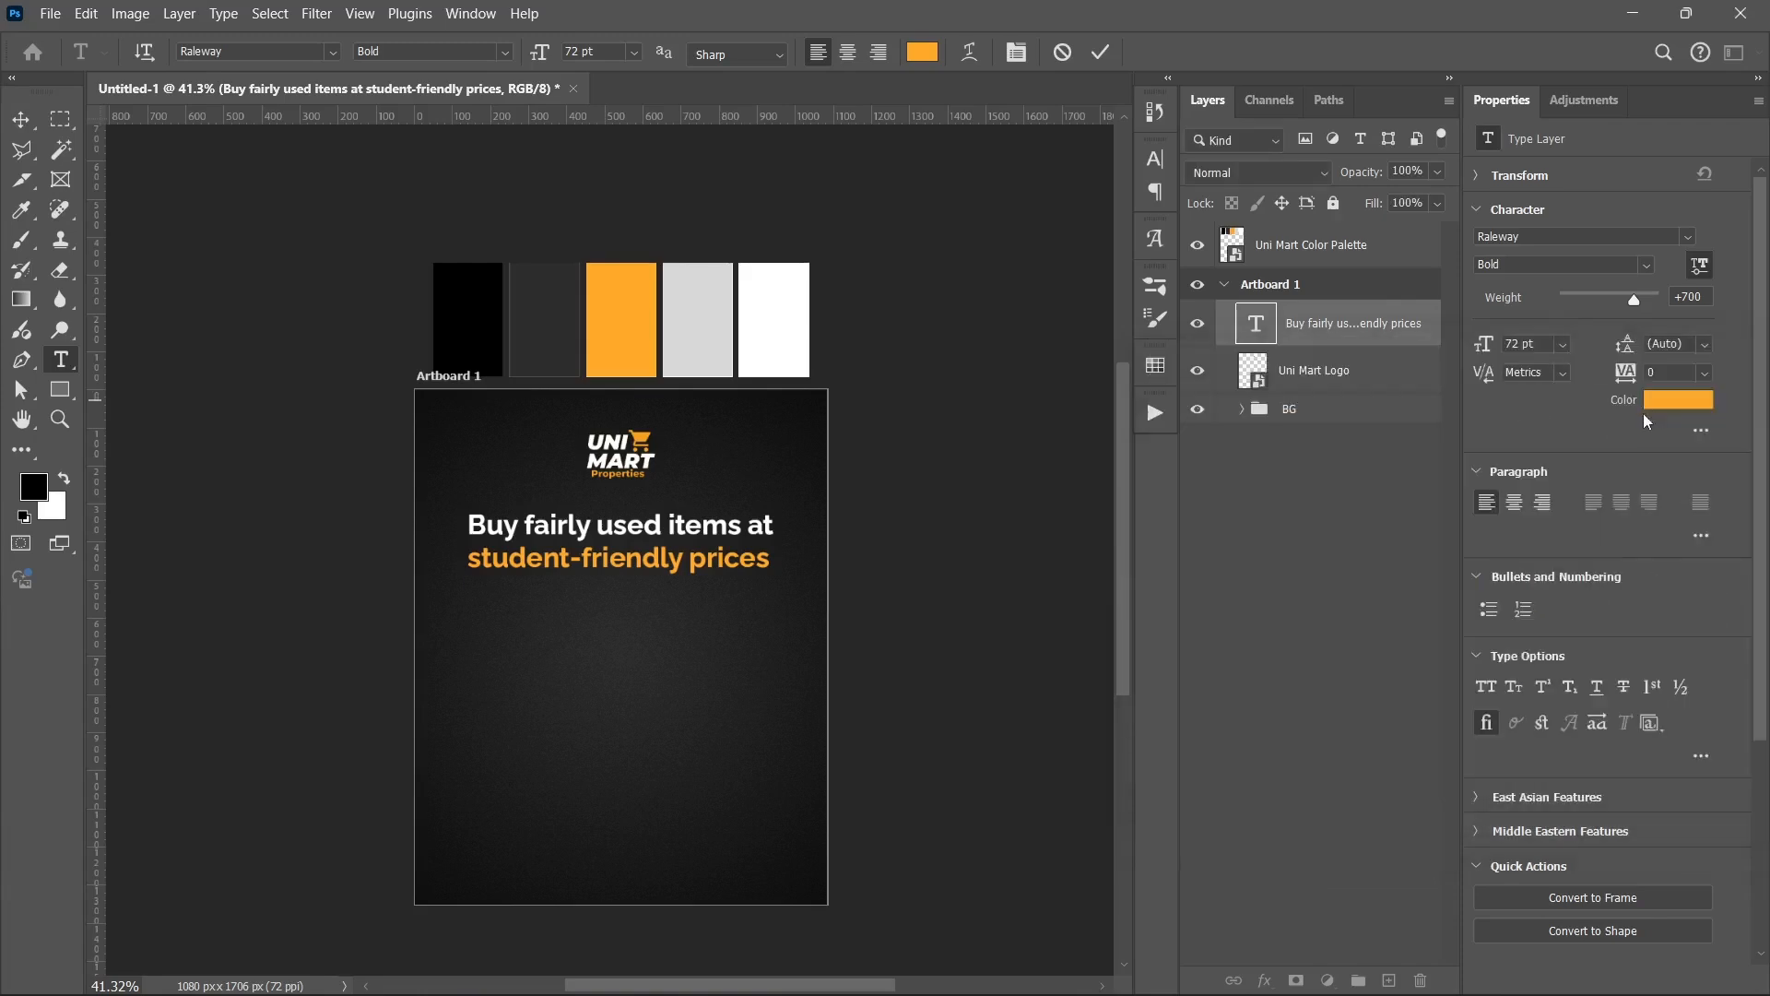
# - Tighten the leading of the headline's second line to 78 pt and commit the text edit
pyautogui.click(1626, 347)
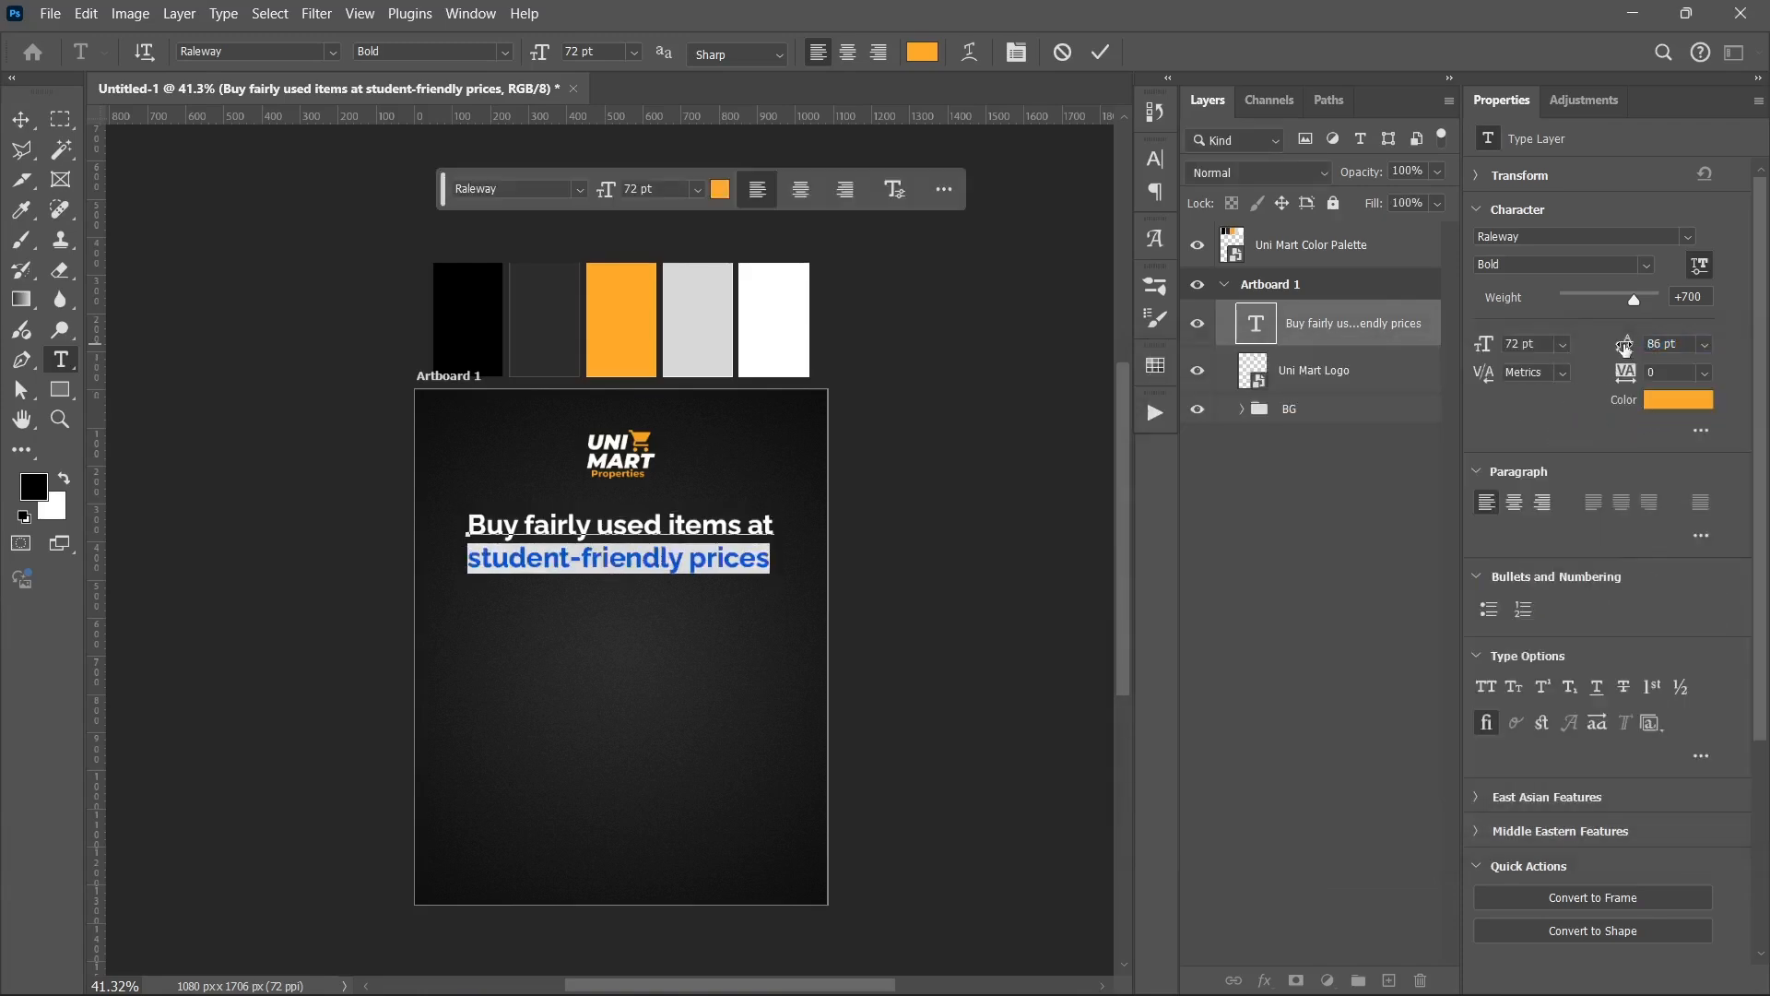
pyautogui.moveTo(1625, 346); pyautogui.dragTo(1620, 348)
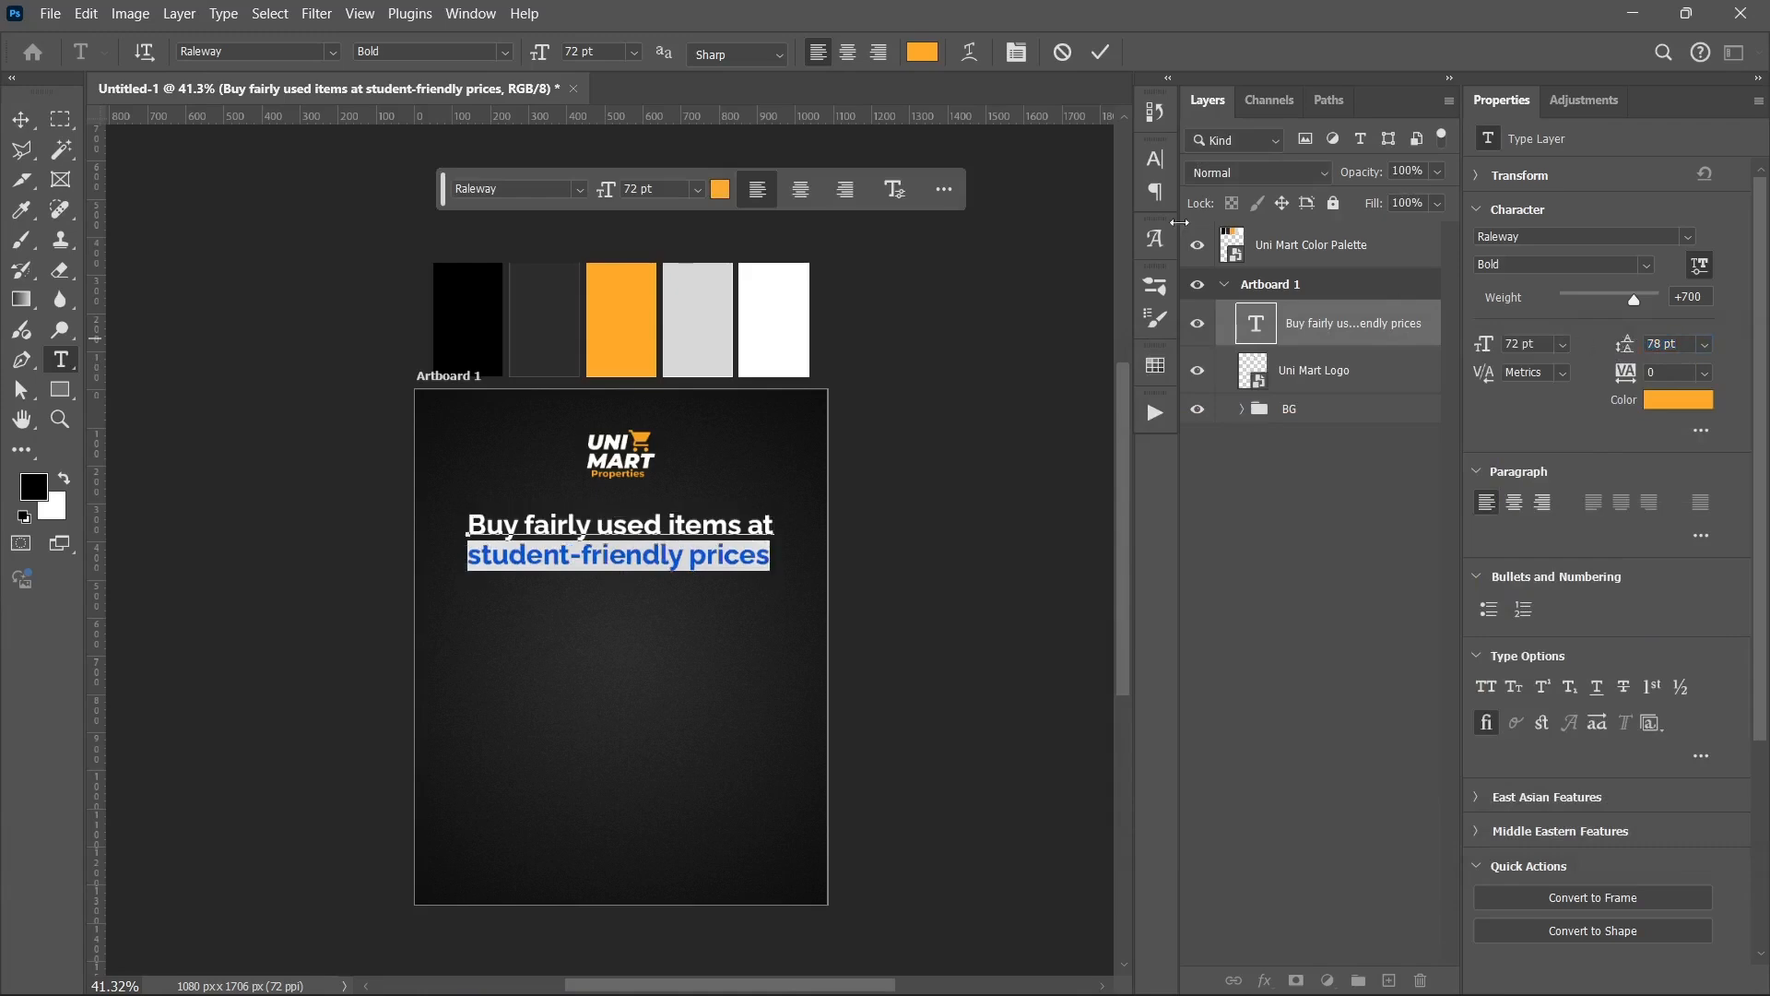
pyautogui.click(1101, 52)
pyautogui.press('v')
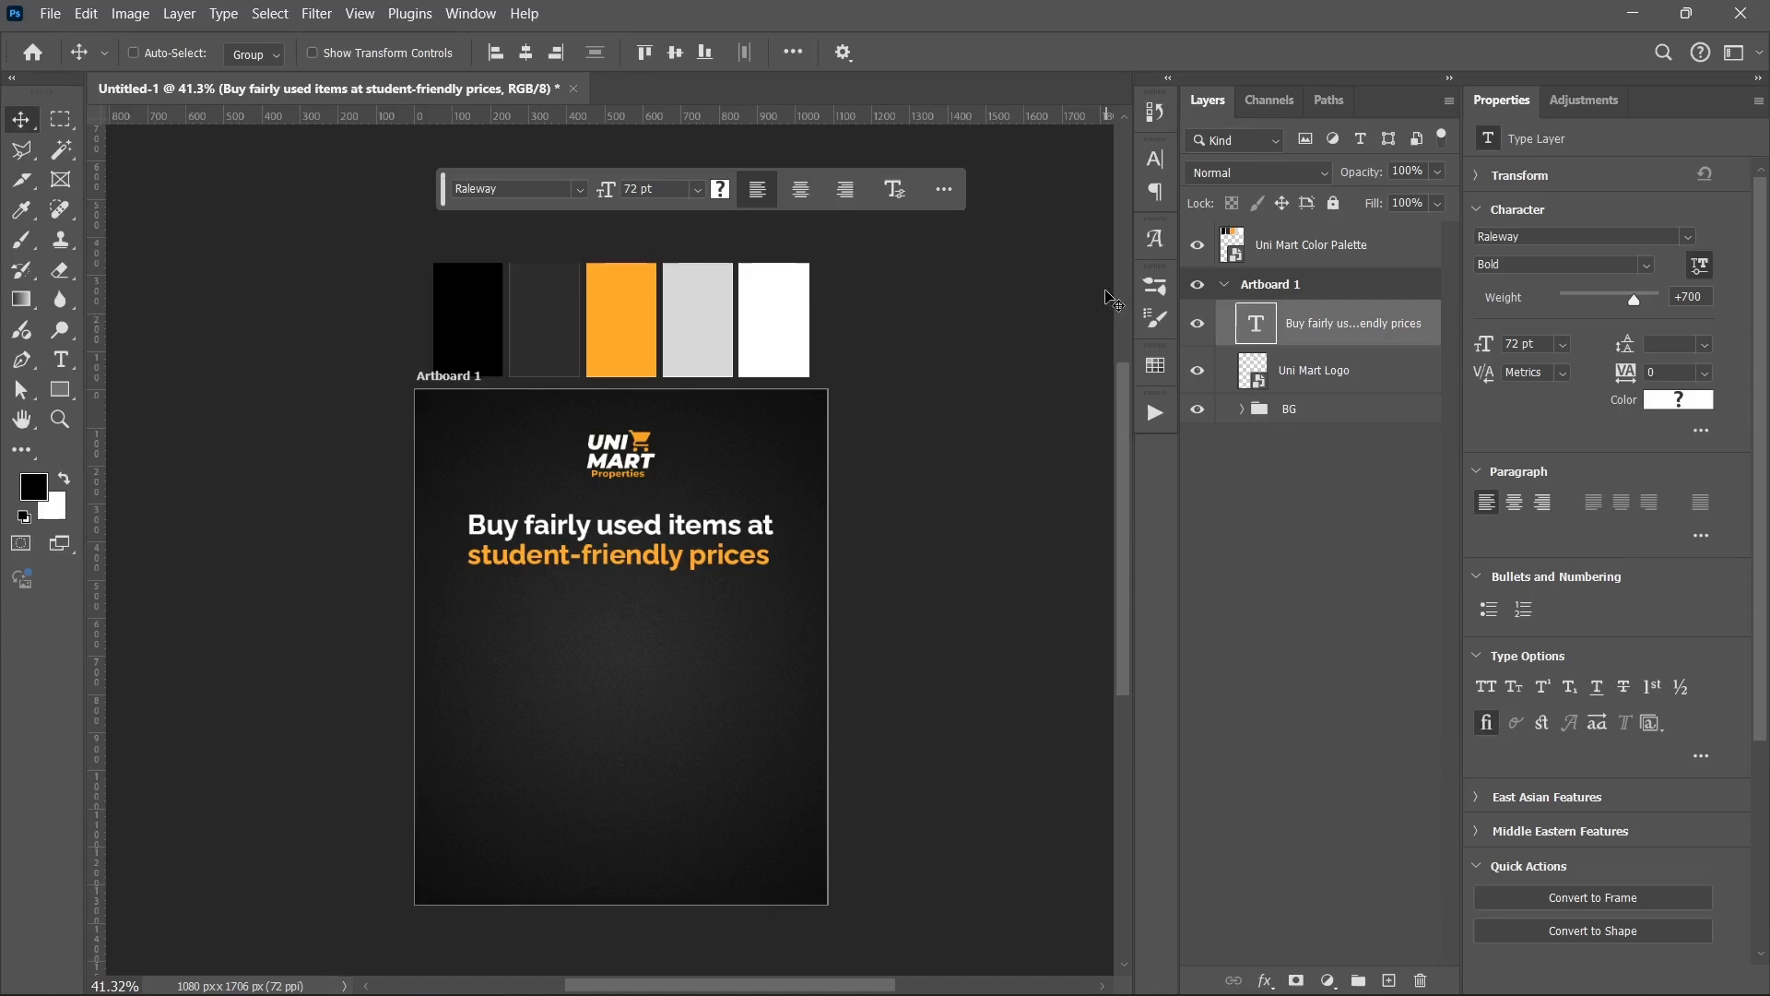
# - Nudge the headline slightly up towards the logo and move its layer below the Uni Mart Logo layer
pyautogui.click(1260, 572)
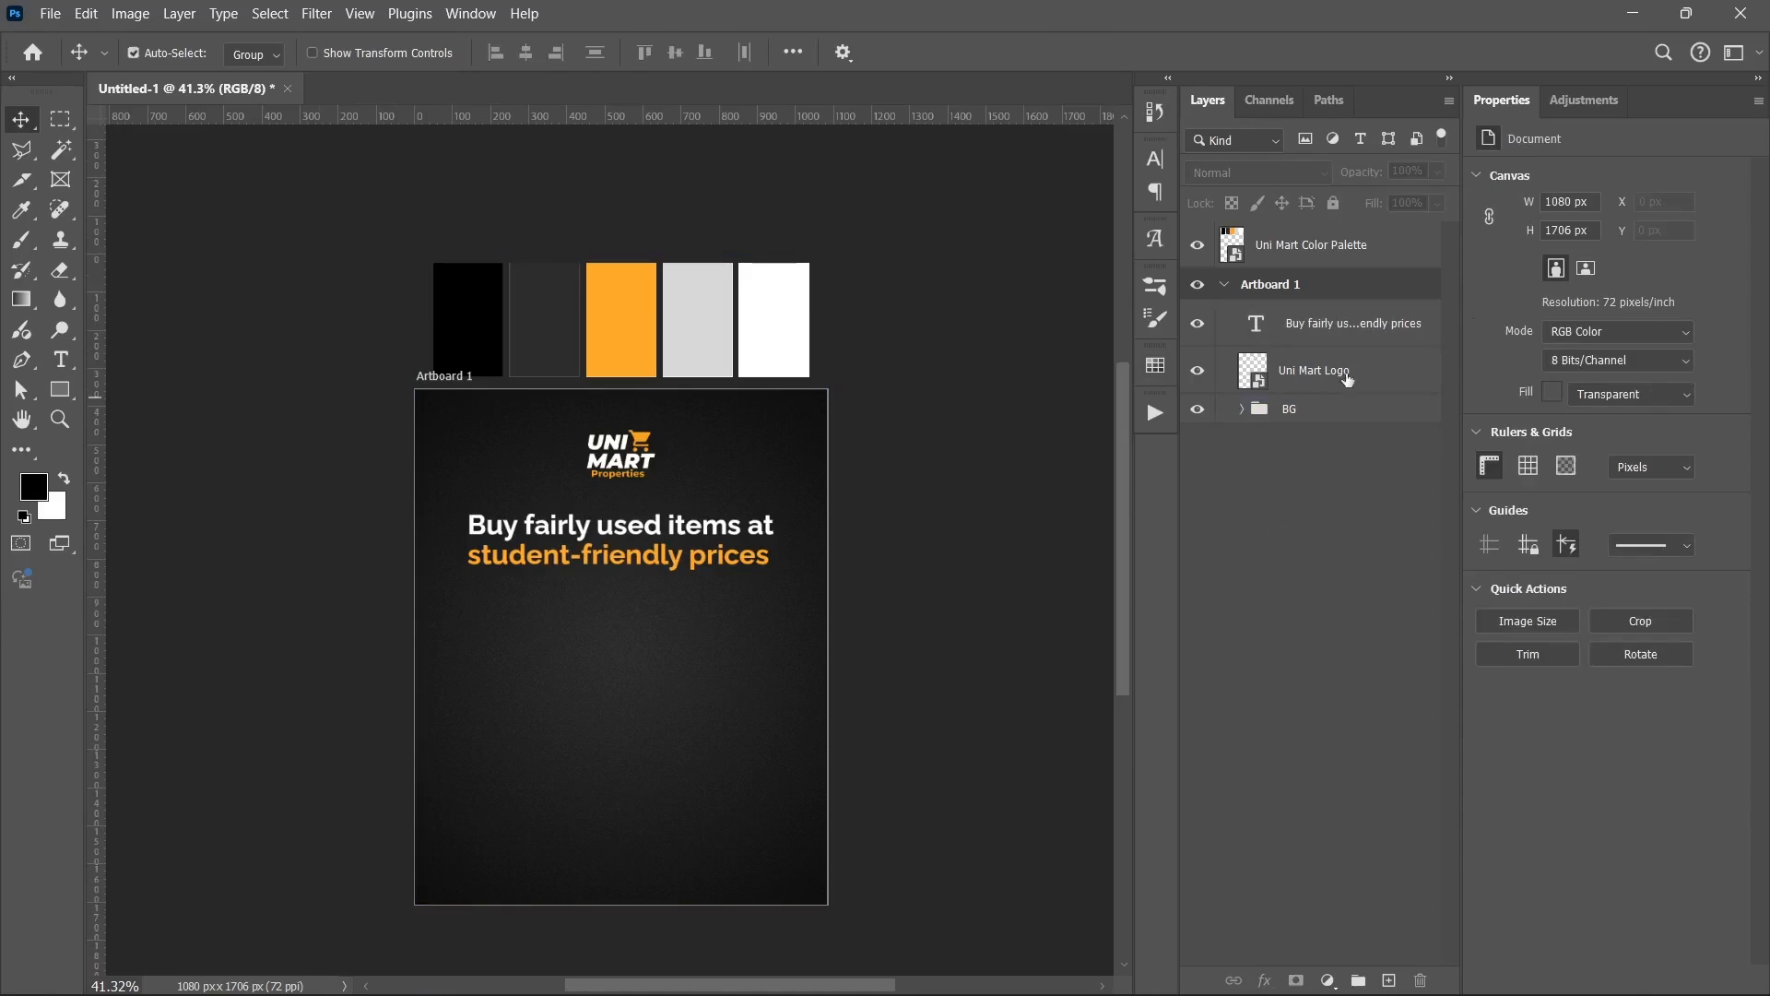
pyautogui.click(1380, 331)
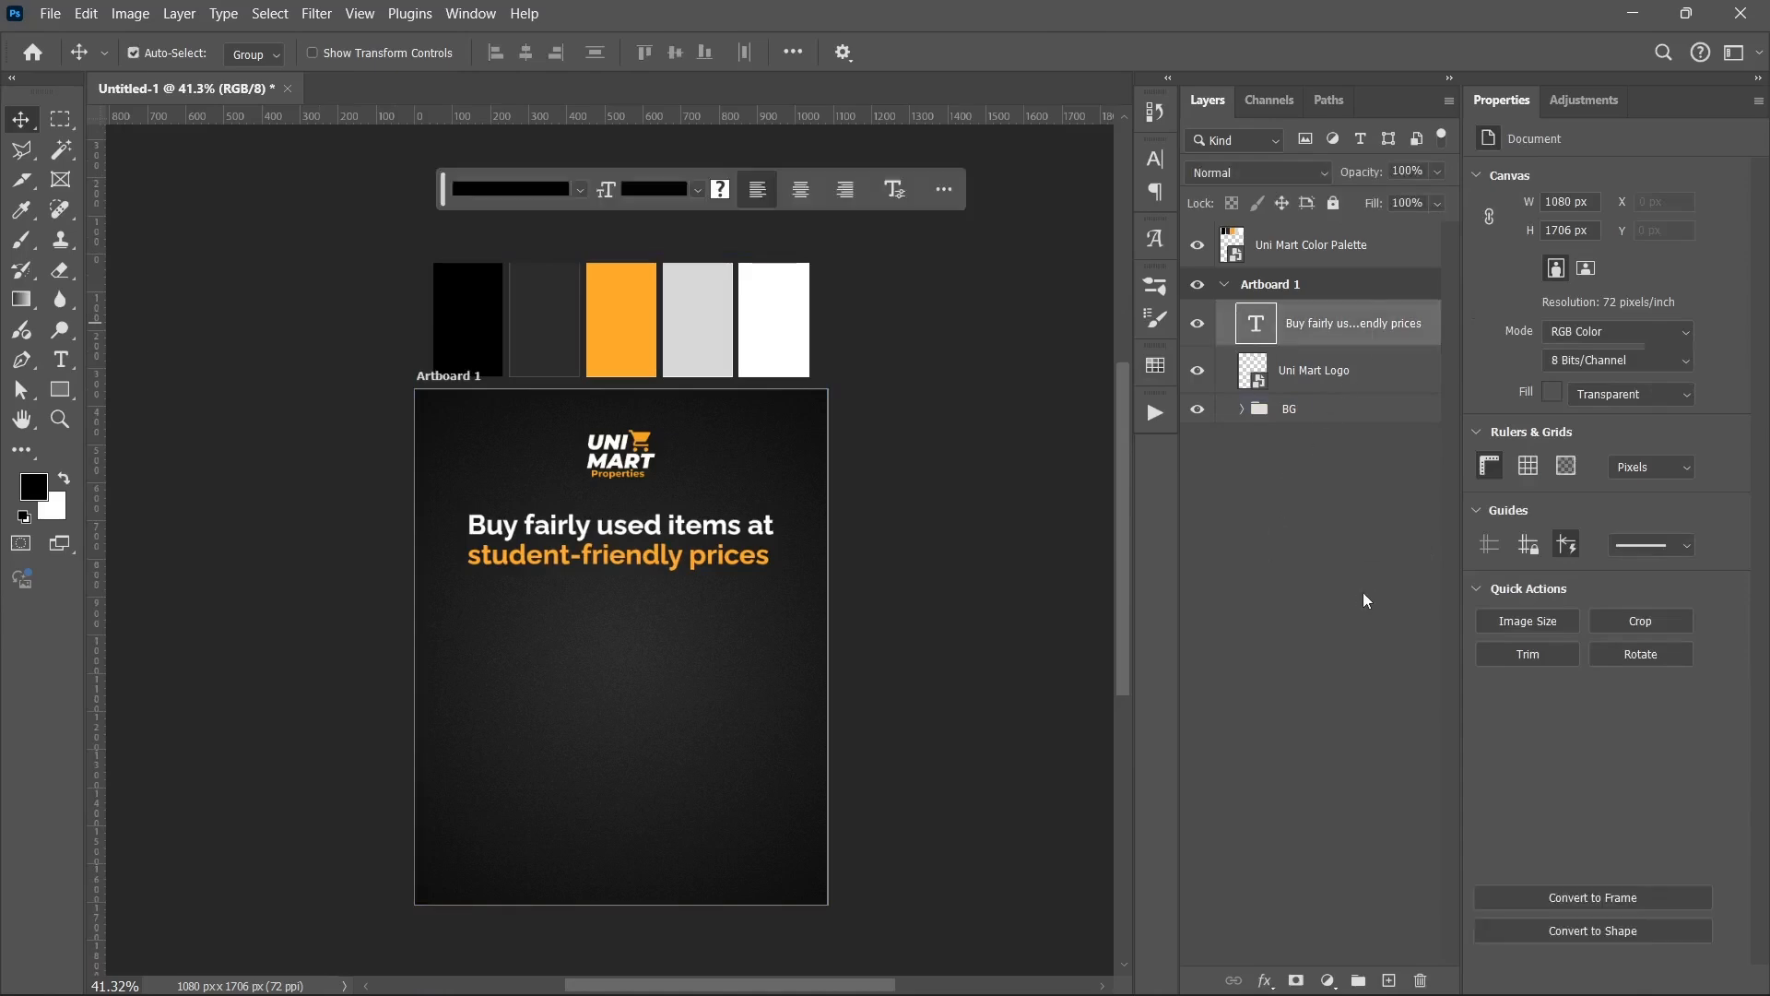
pyautogui.hotkey('ctrl', 'Up')
pyautogui.hotkey('ctrl', 'Up')
pyautogui.hotkey('ctrl', 'Up')
pyautogui.hotkey('ctrl', 'Up')
pyautogui.hotkey('ctrl', 'Up')
pyautogui.hotkey('ctrl', 'Up')
pyautogui.hotkey('ctrl', 'Up')
pyautogui.hotkey('ctrl', 'Up')
pyautogui.hotkey('ctrl', 'Up')
pyautogui.hotkey('ctrl', 'Up')
pyautogui.hotkey('ctrl', 'Up')
pyautogui.hotkey('ctrl', 'Up')
pyautogui.hotkey('ctrl', 'Up')
pyautogui.hotkey('ctrl', 'Up')
pyautogui.hotkey('ctrl', 'Up')
pyautogui.hotkey('ctrl', 'Up')
pyautogui.hotkey('ctrl', 'Up')
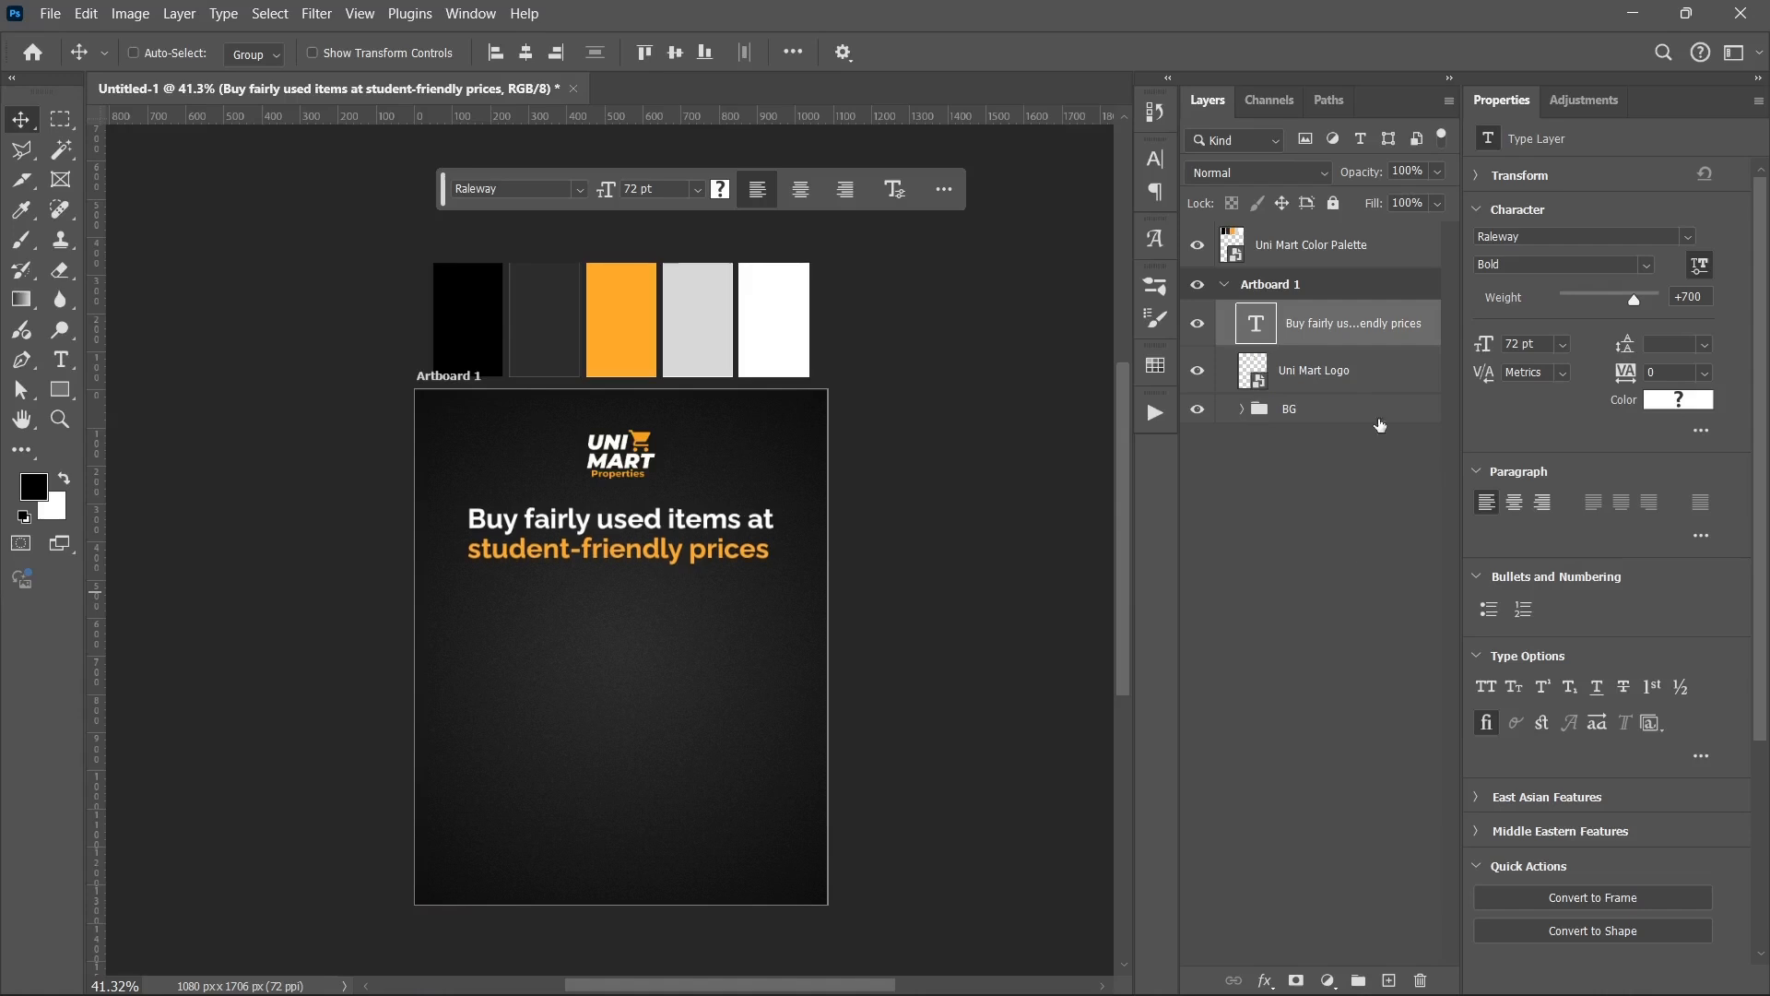
pyautogui.moveTo(1326, 334); pyautogui.dragTo(1309, 387)
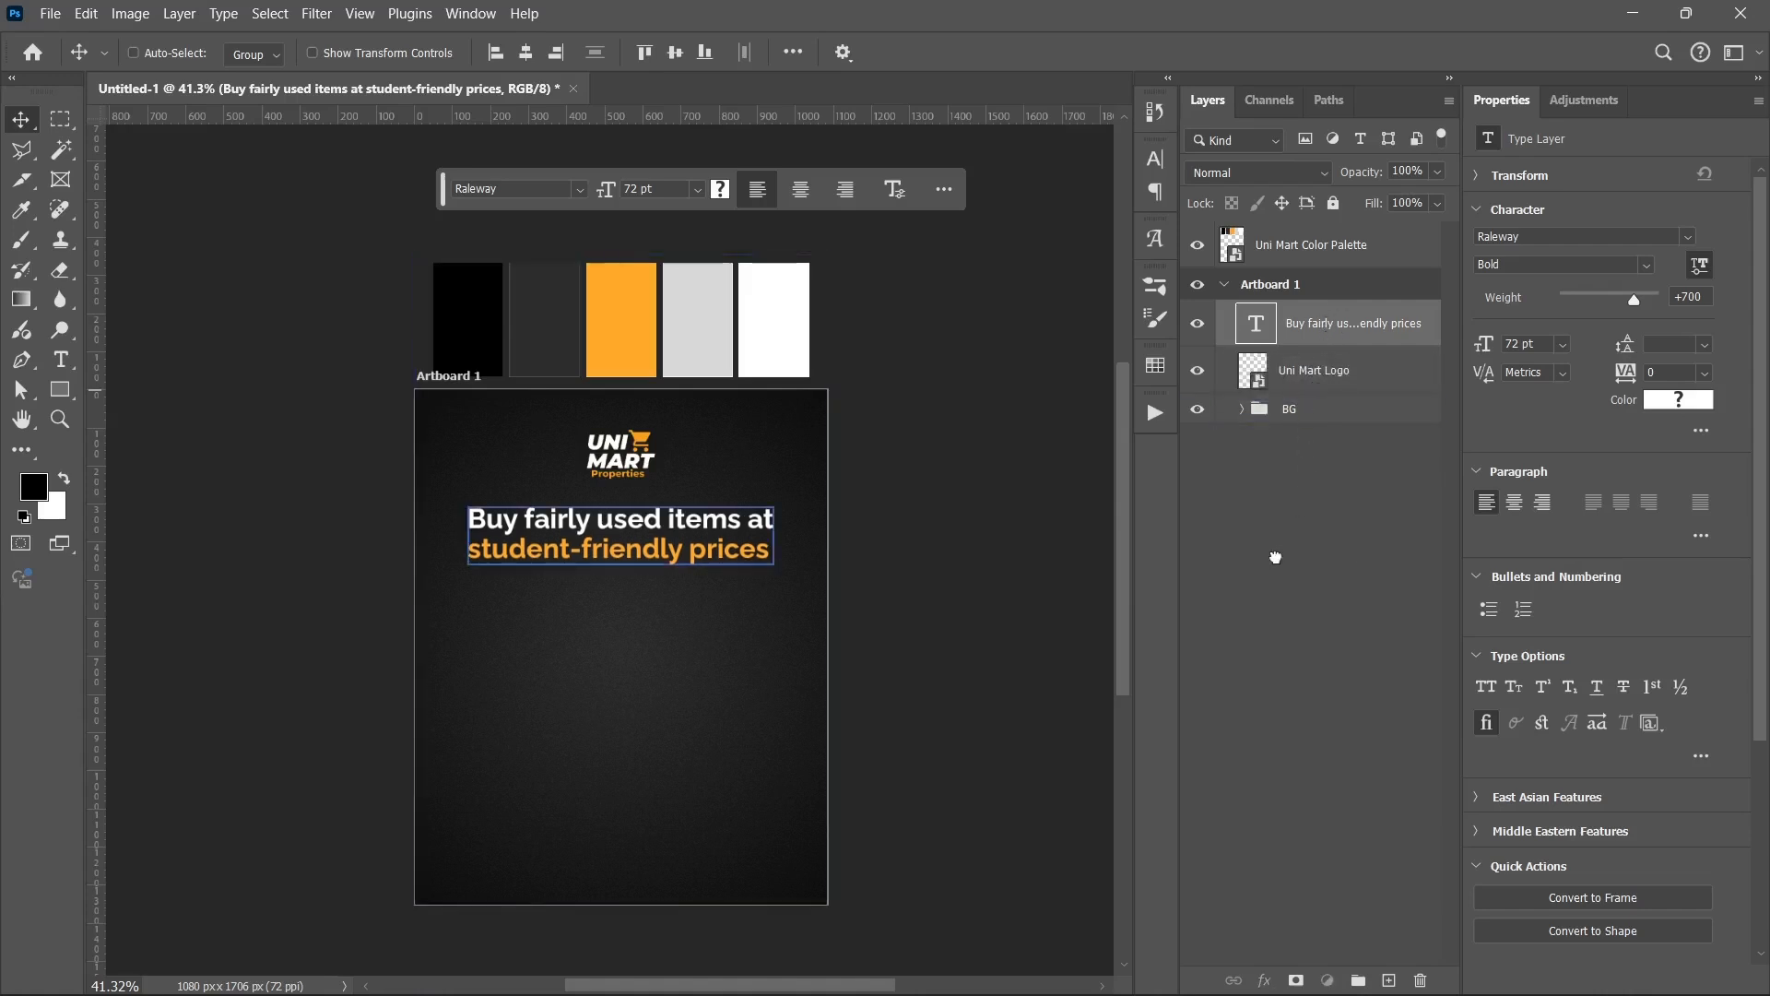
pyautogui.moveTo(1275, 557); pyautogui.dragTo(1276, 556)
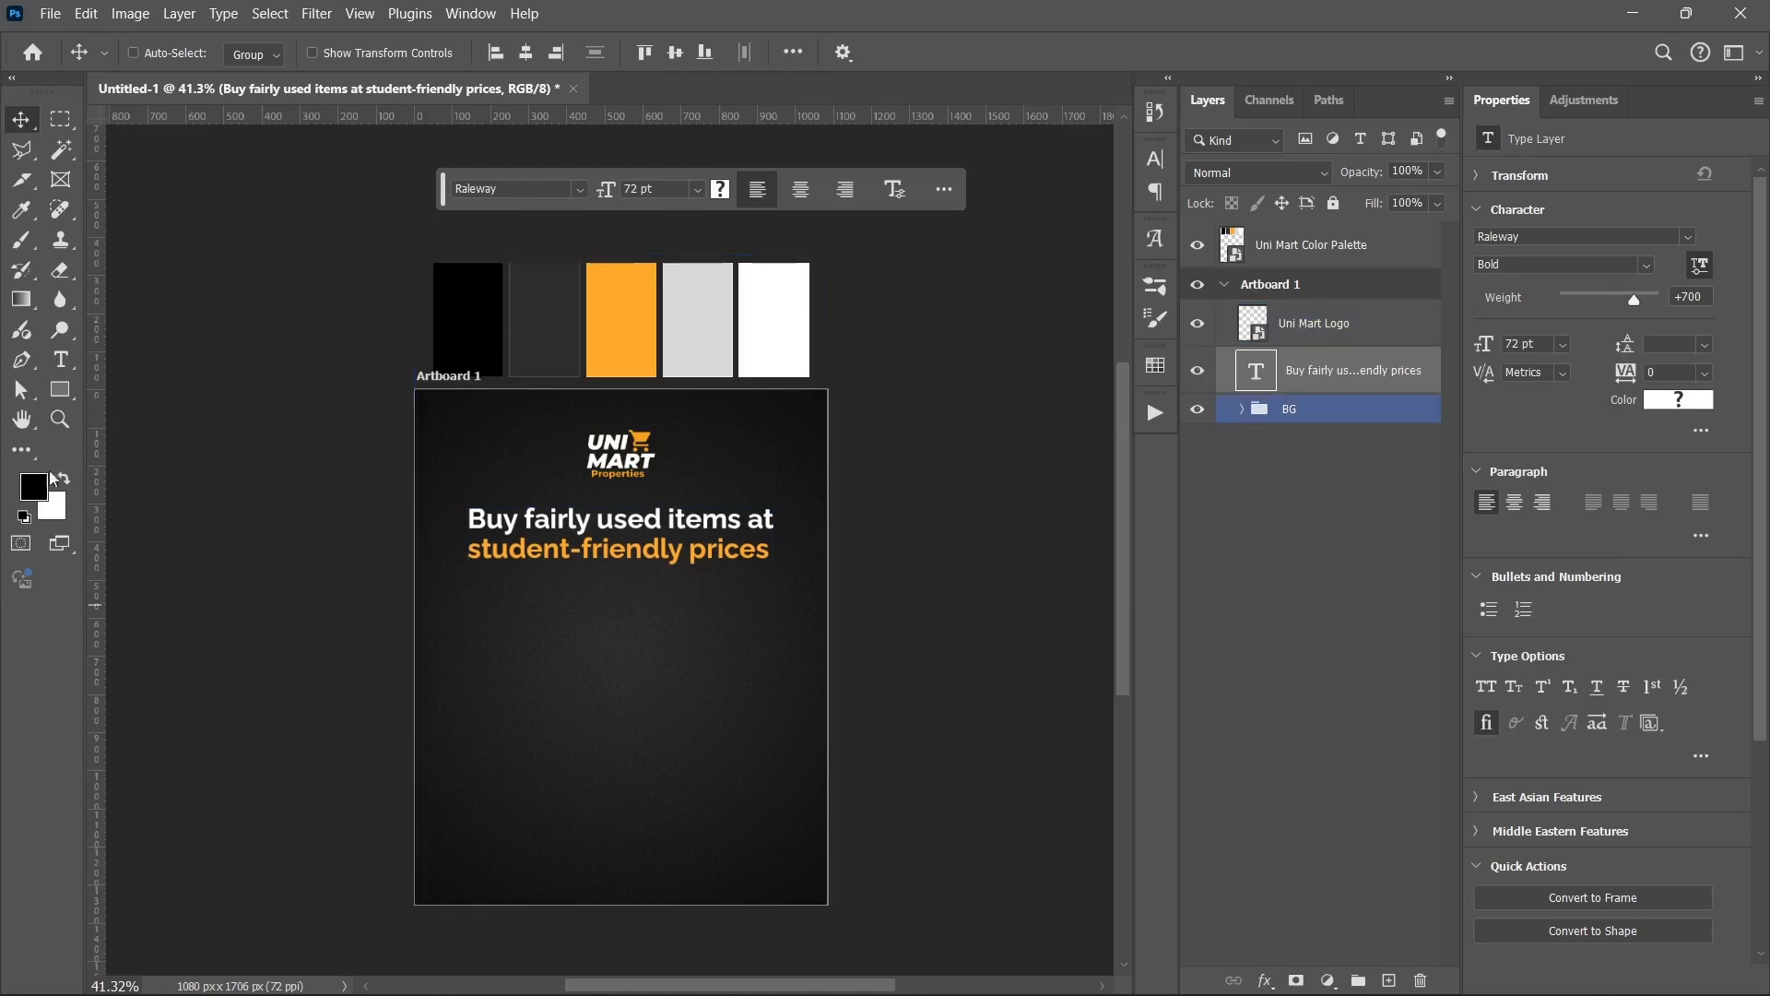
# - Add a paragraph text box under the headline, layered just above BG, with the "From electronics and gadgets to household items" paragraph copied from Uni Mart.txt
pyautogui.click(1287, 411)
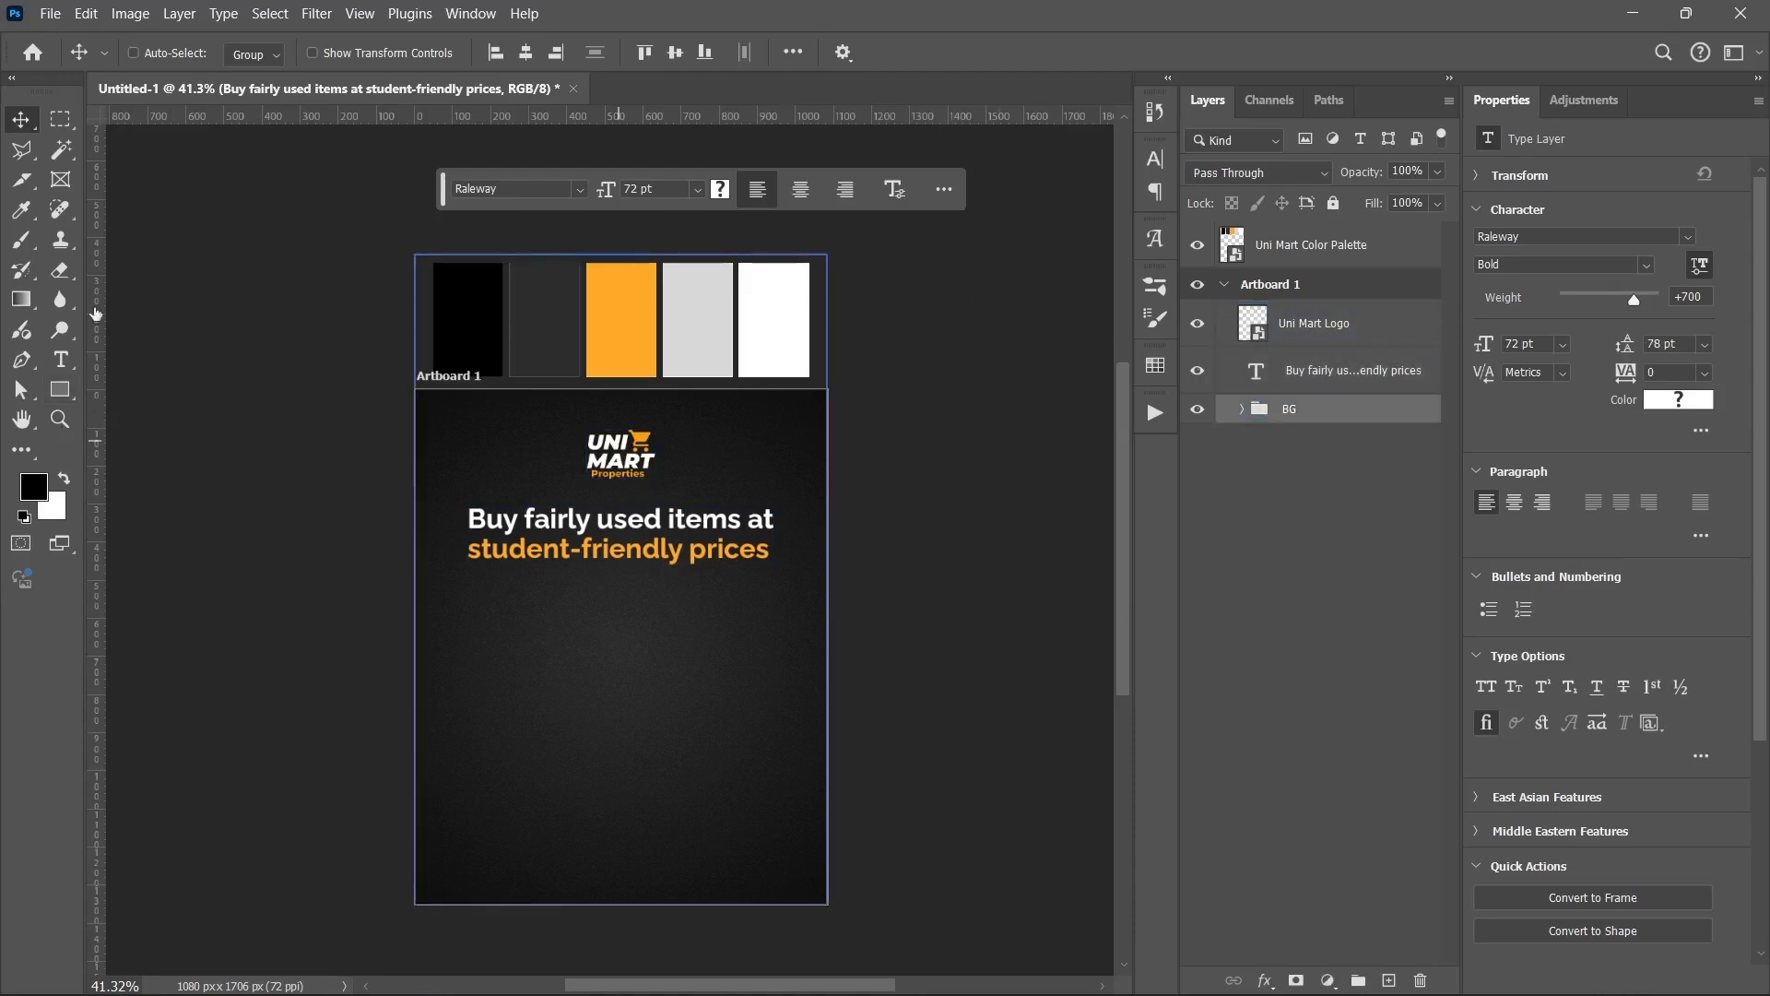
pyautogui.press('t')
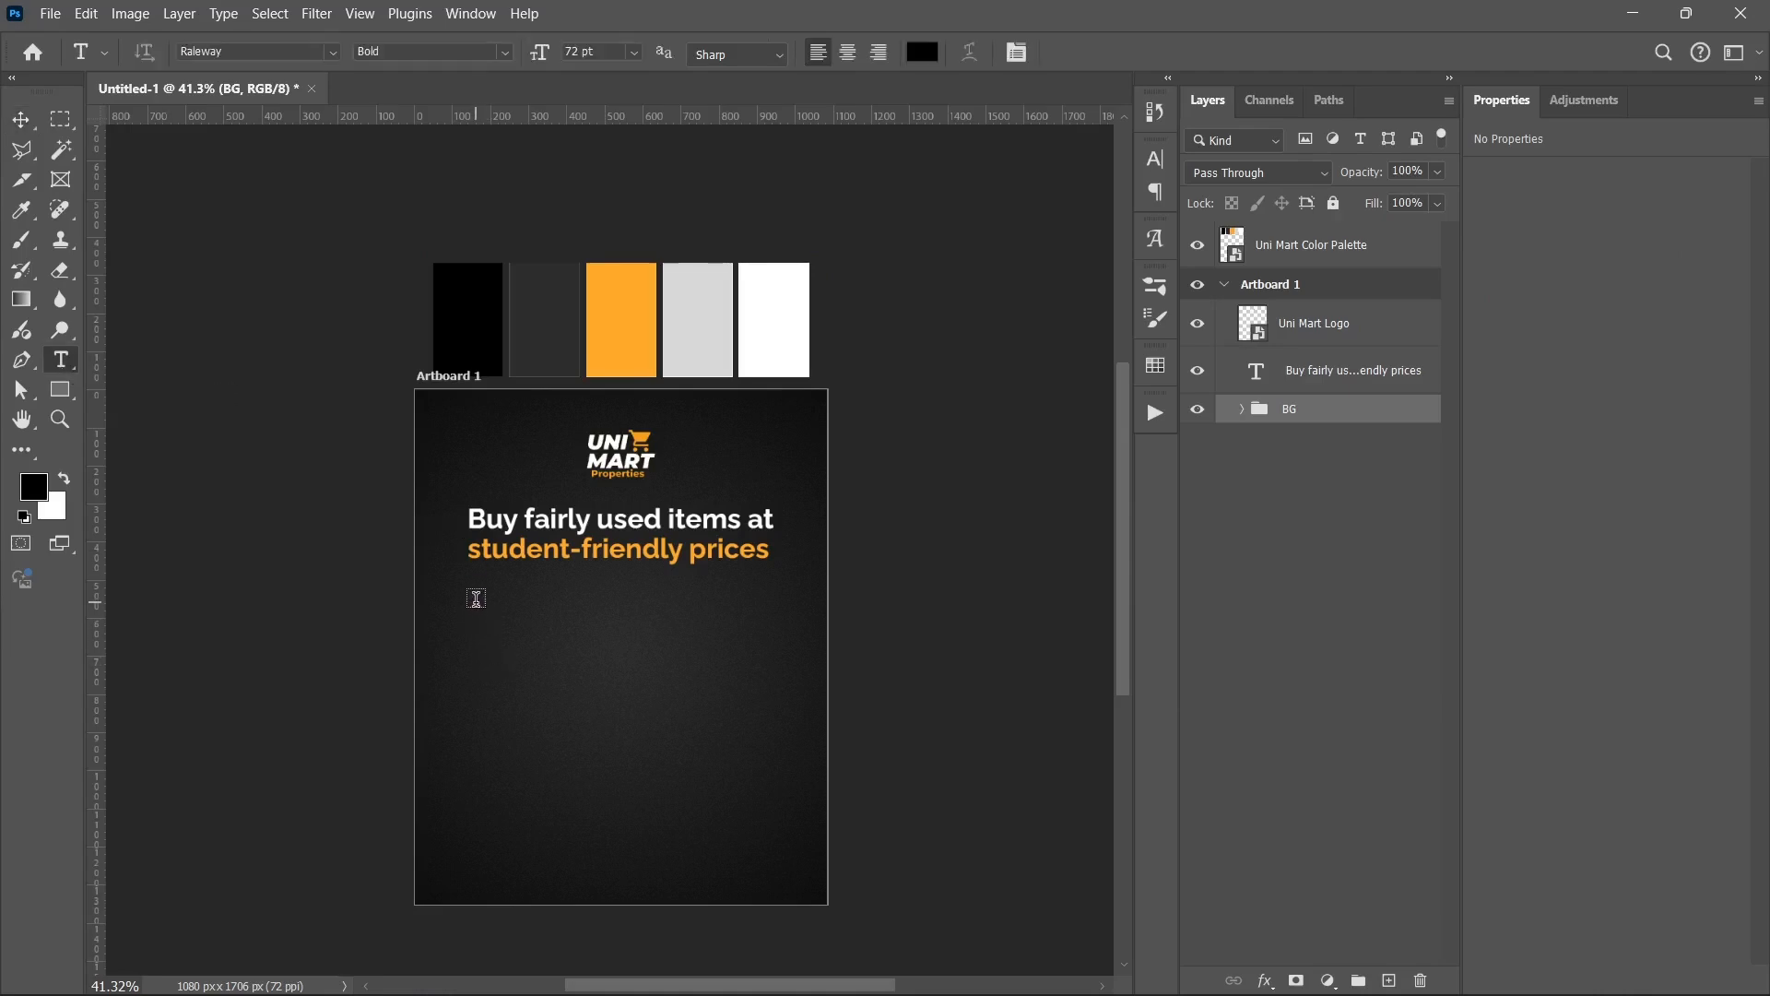
pyautogui.moveTo(469, 605); pyautogui.dragTo(787, 673)
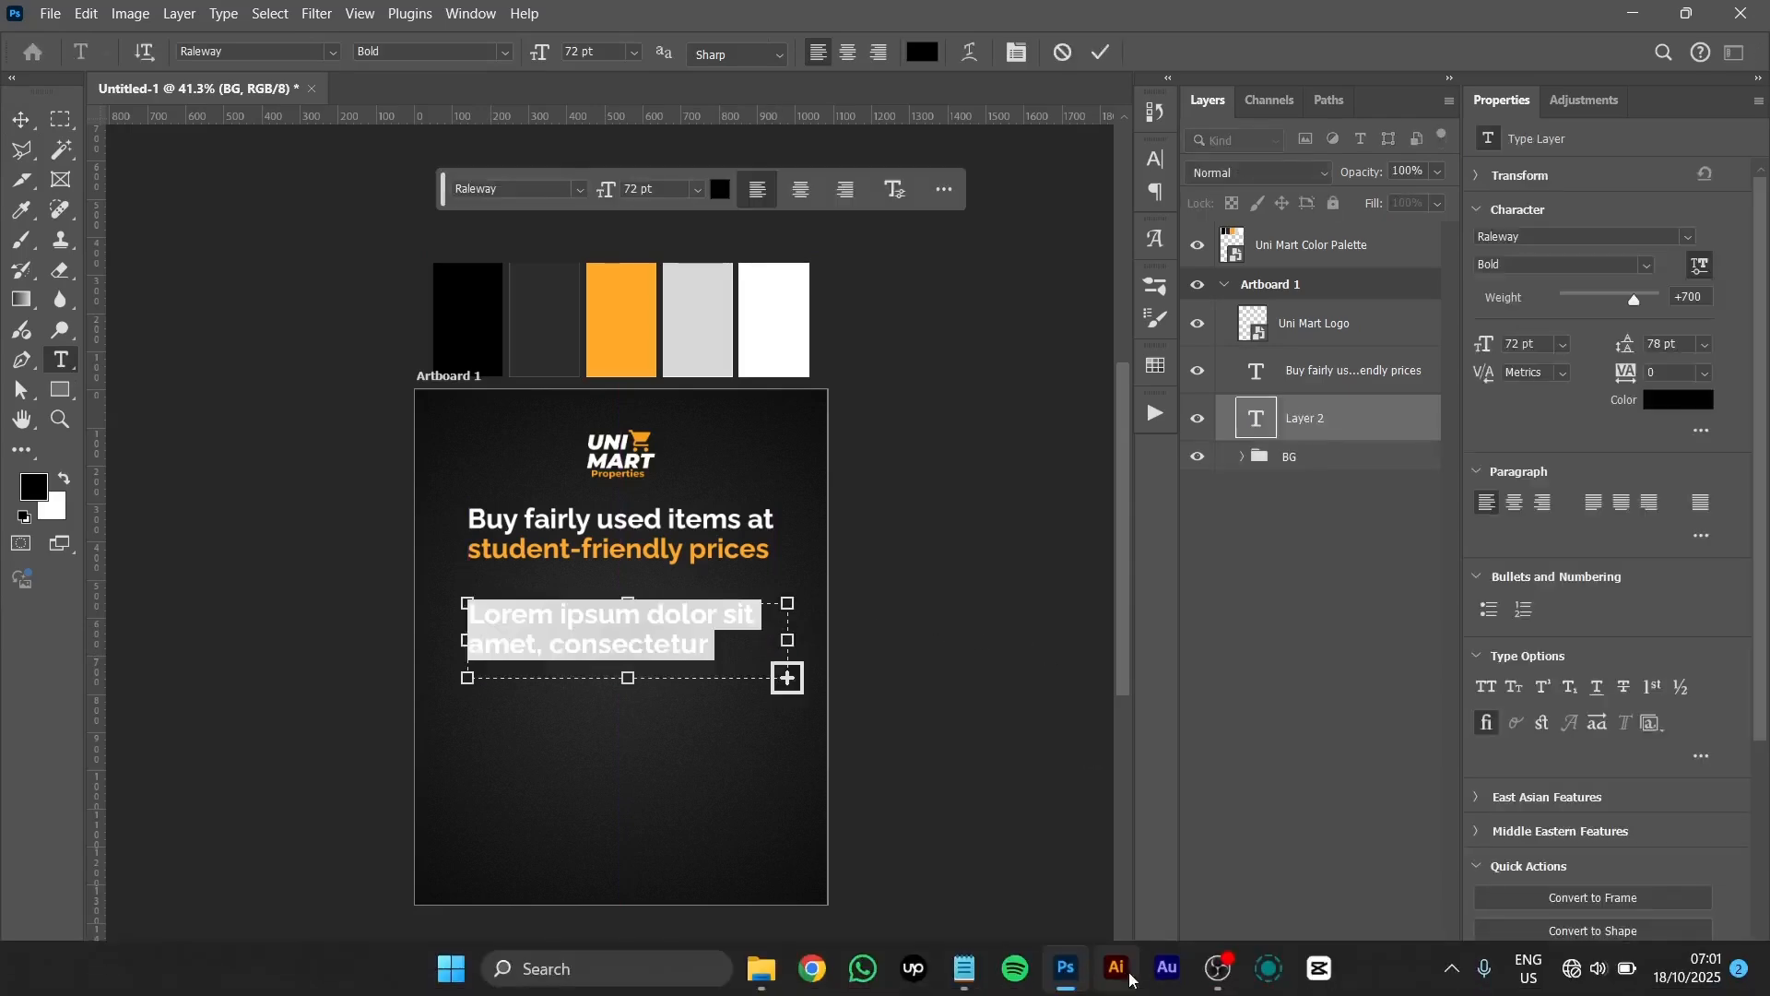
pyautogui.click(952, 974)
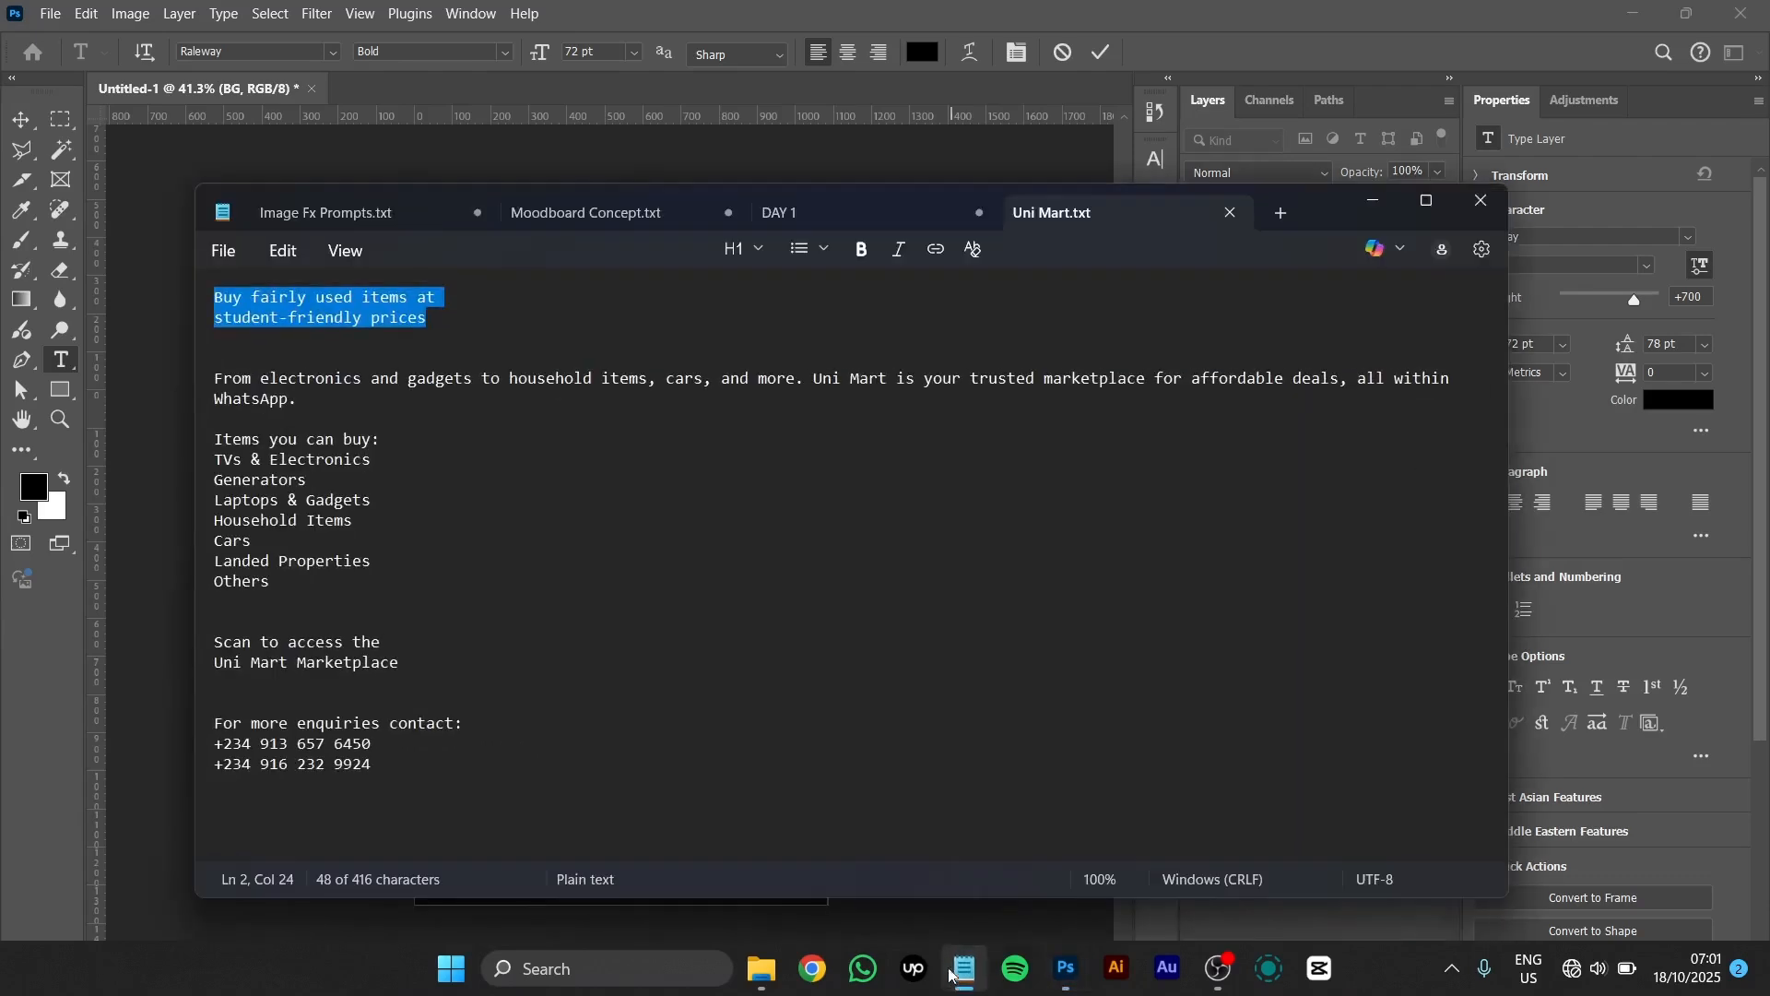
pyautogui.moveTo(300, 400); pyautogui.dragTo(223, 371)
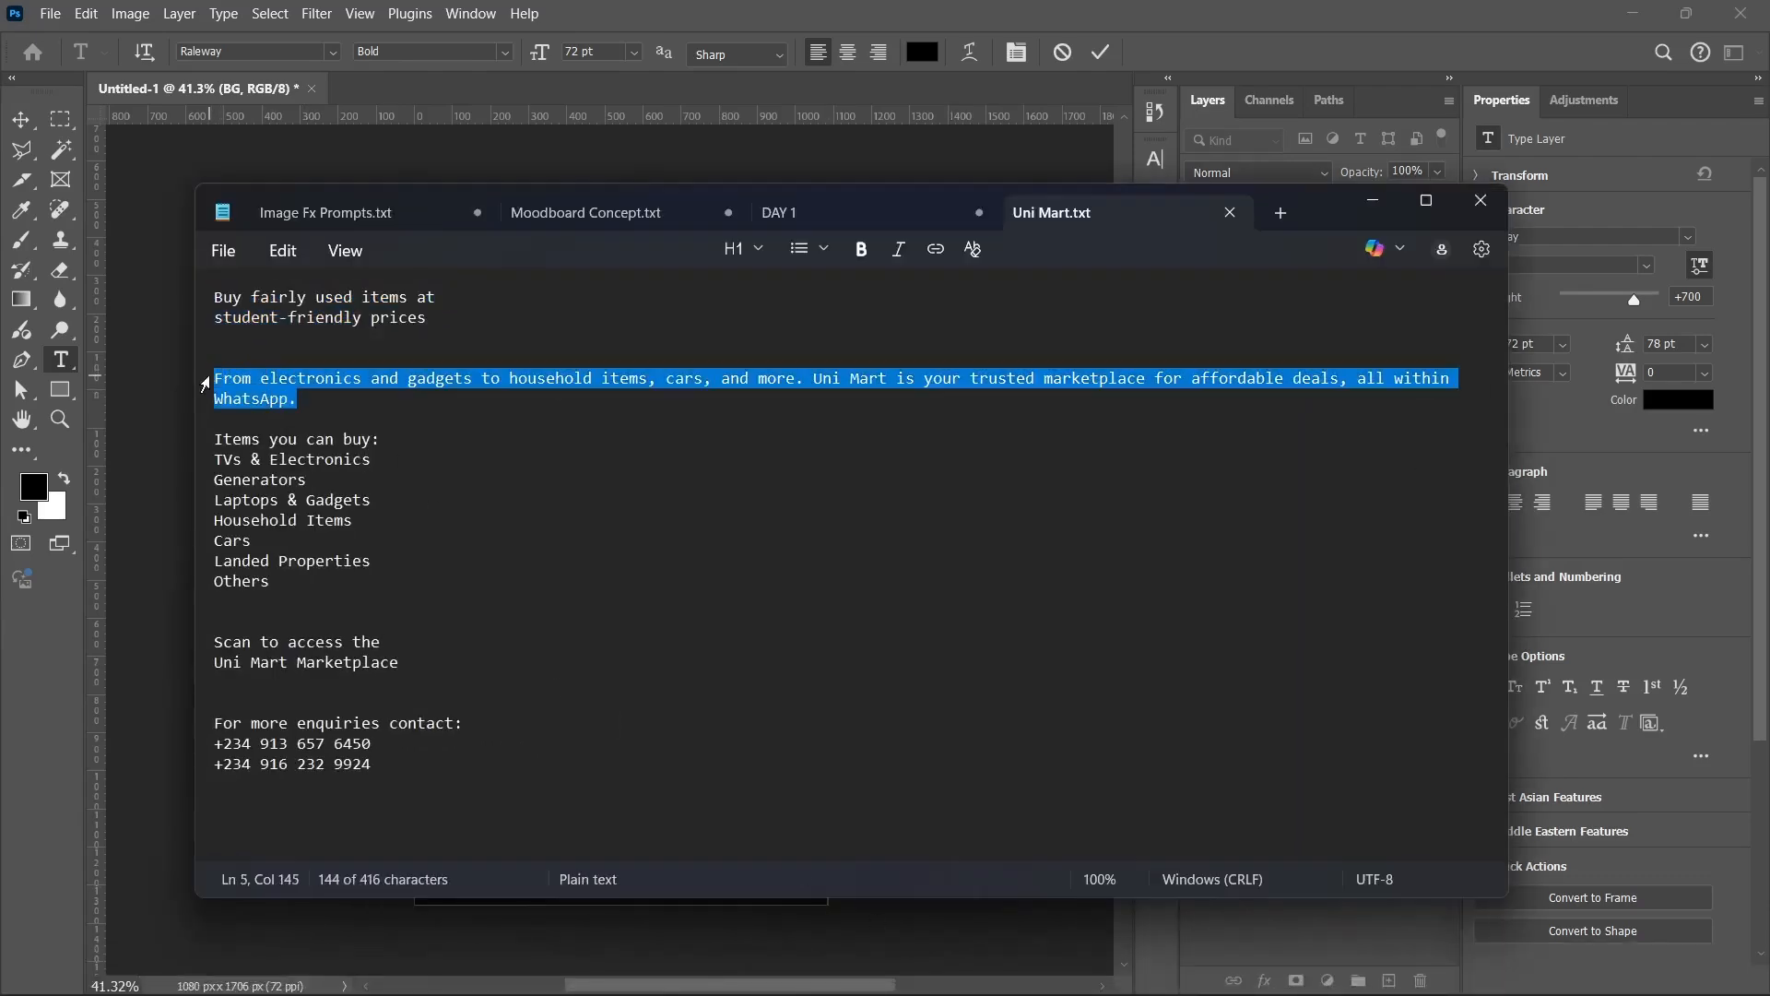
pyautogui.click(1372, 202)
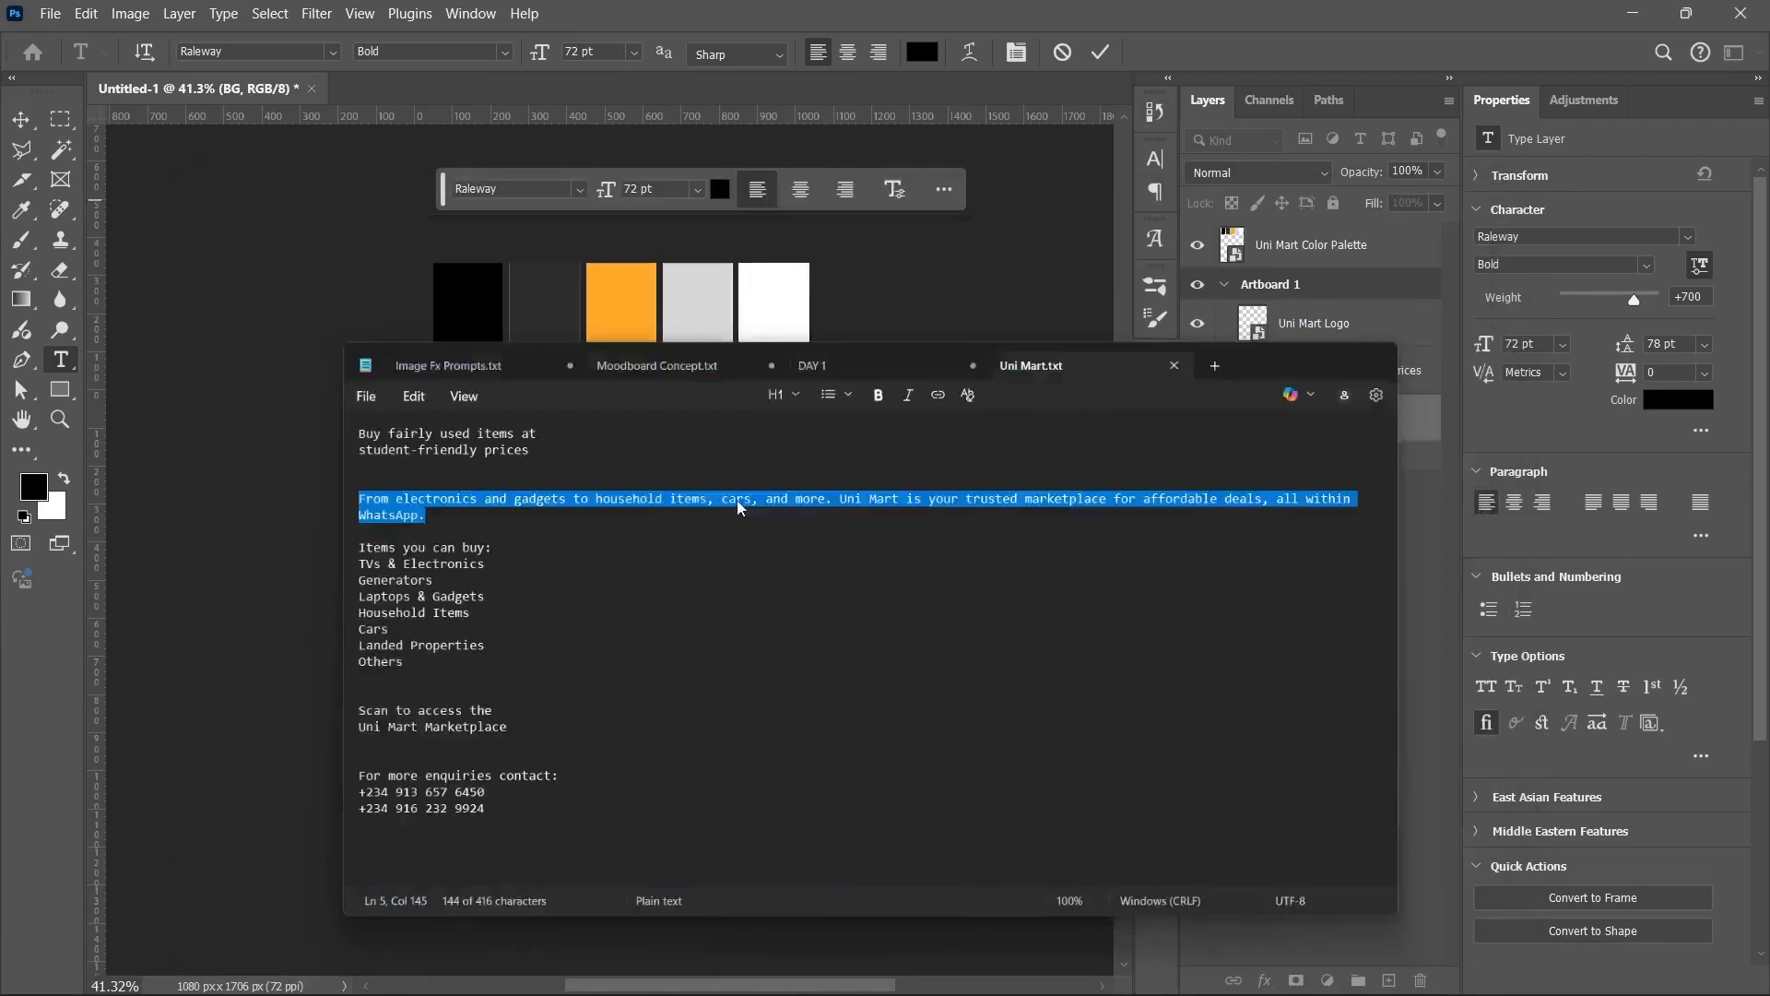
pyautogui.hotkey('ctrl', 'v')
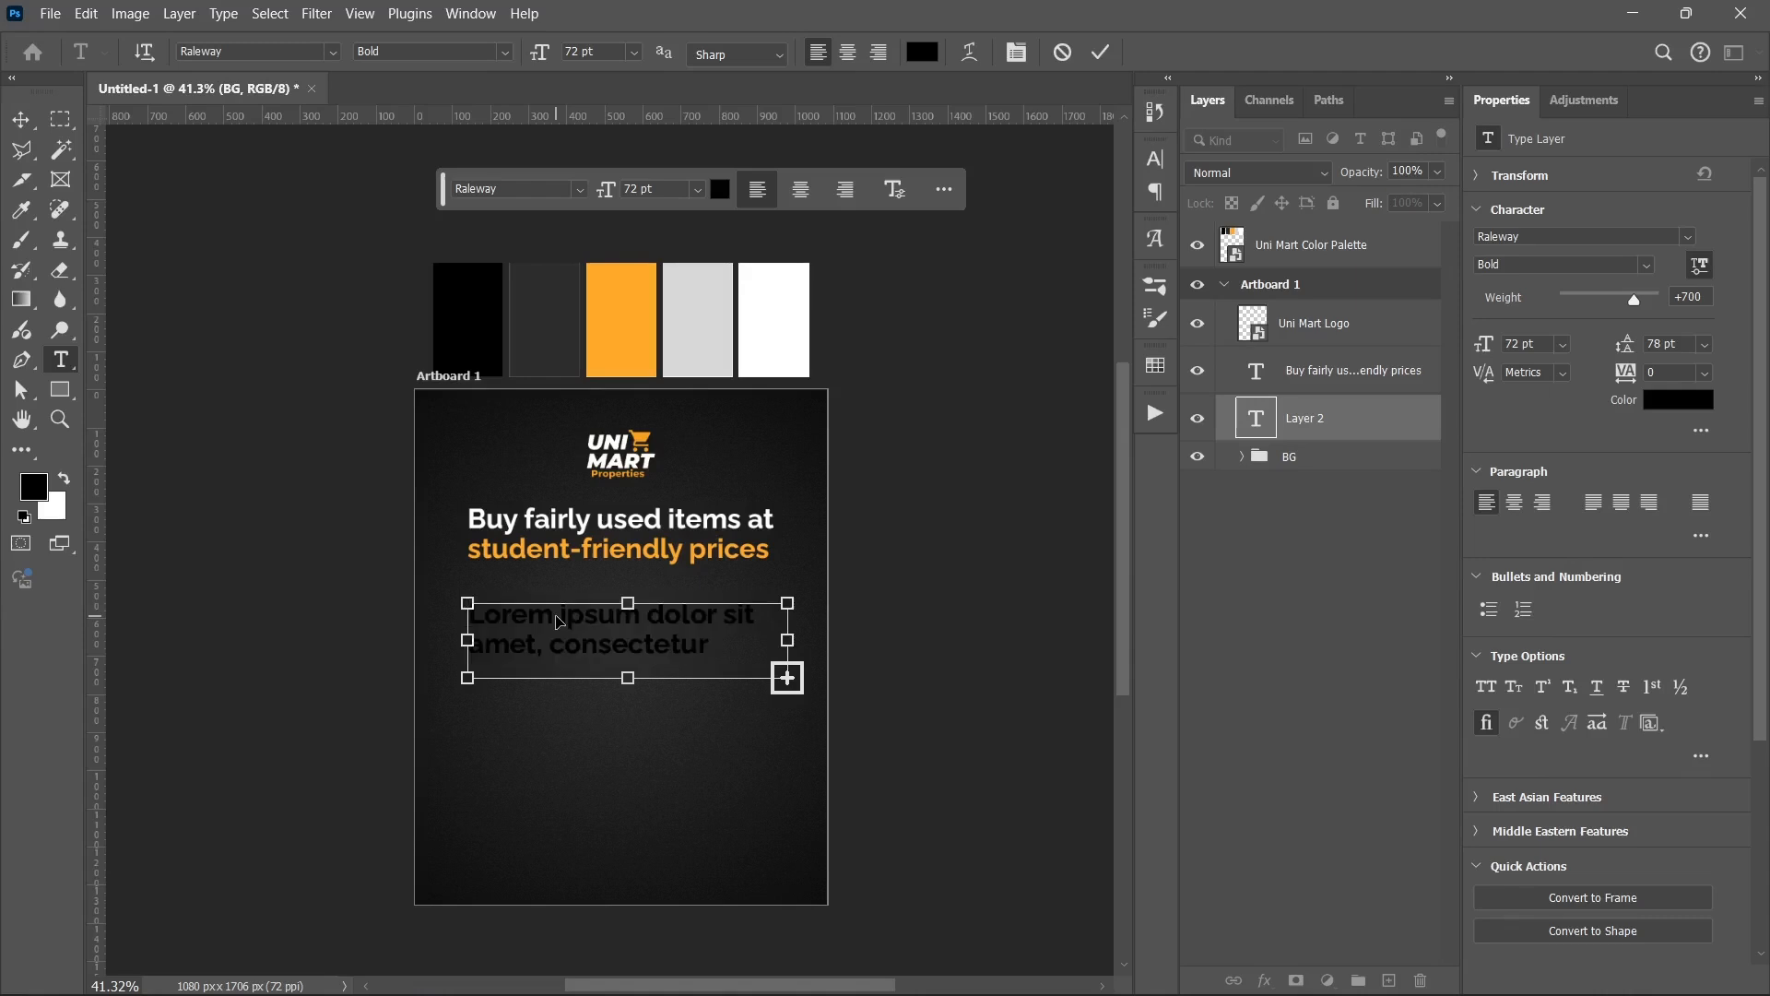
pyautogui.hotkey('ctrl', 'Return')
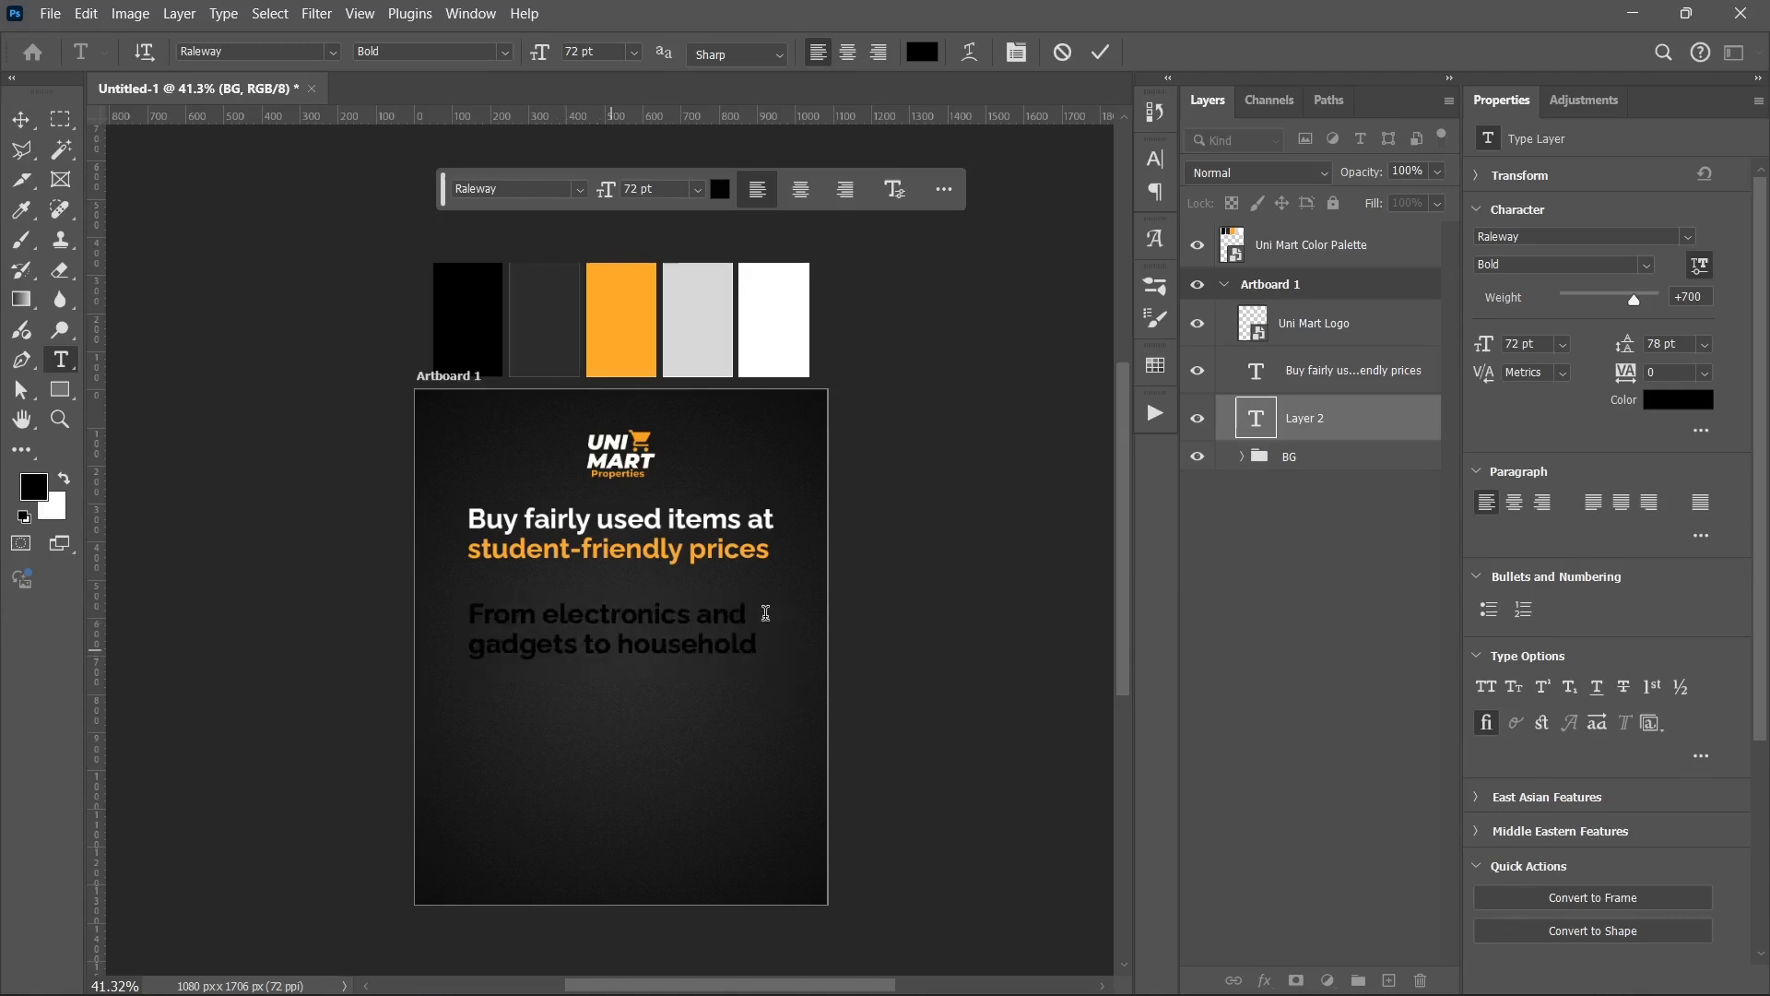
# - Set the body paragraph to Raleway Regular and colour it white, ffffff
pyautogui.click(1644, 267)
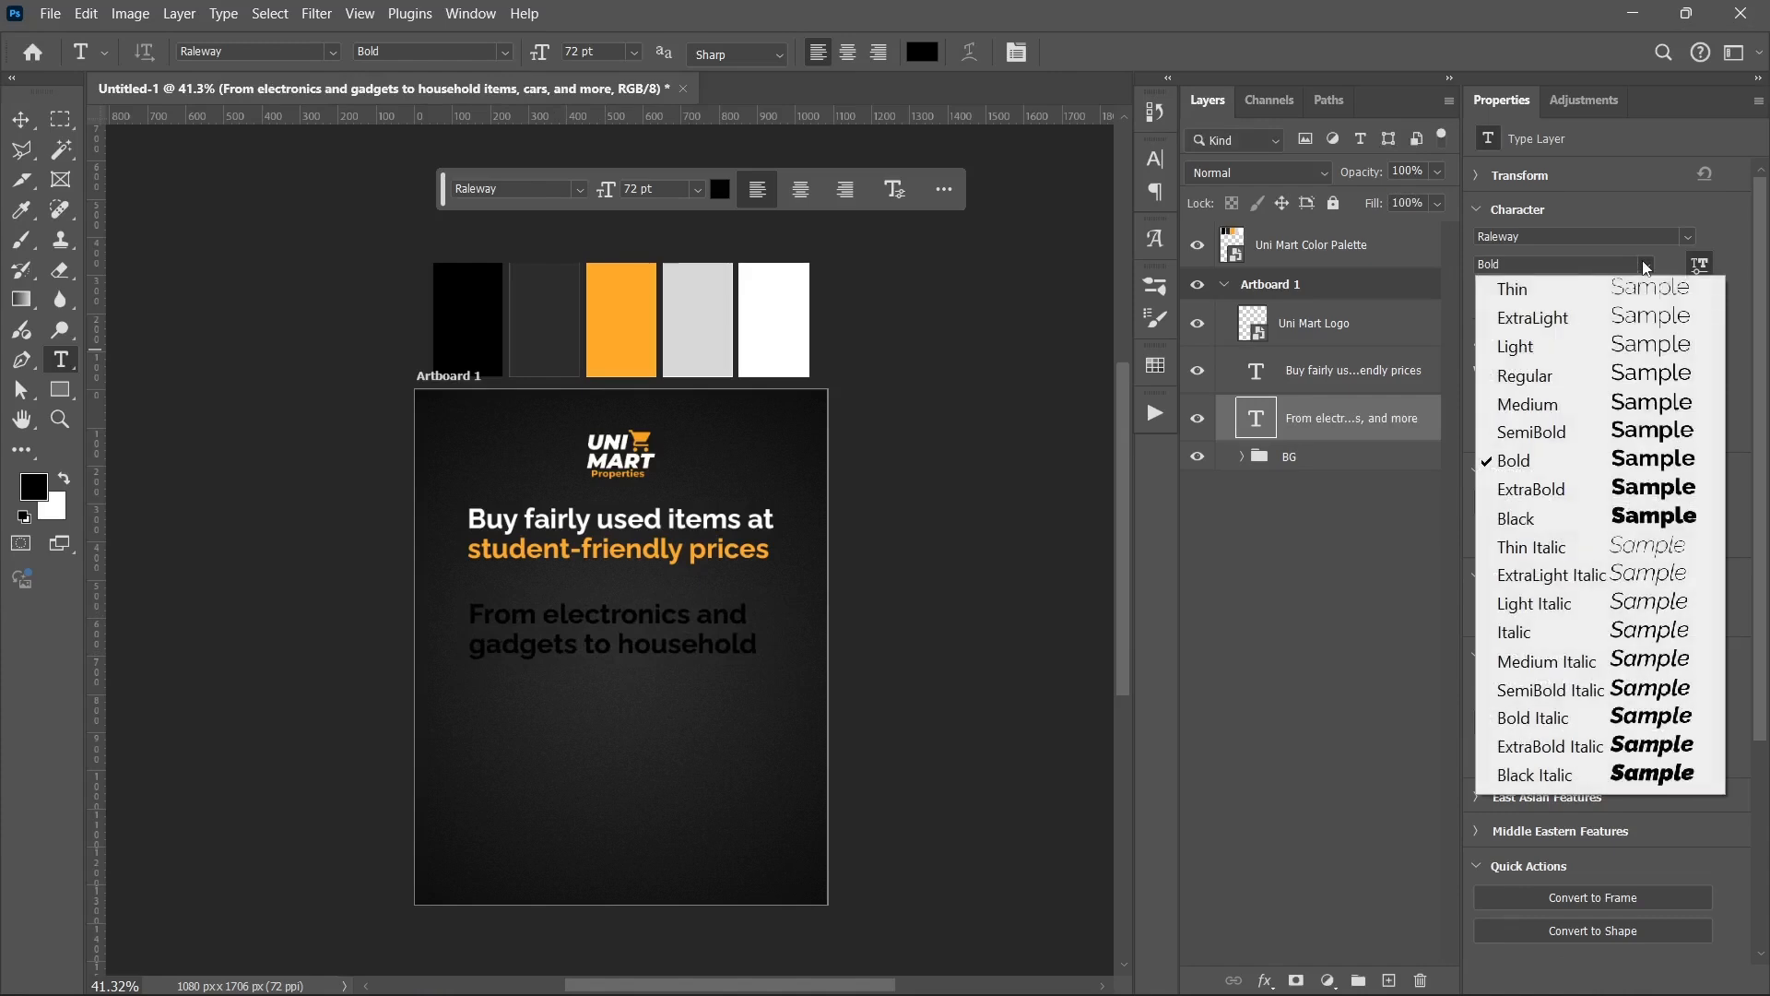
pyautogui.click(1513, 378)
pyautogui.click(1649, 399)
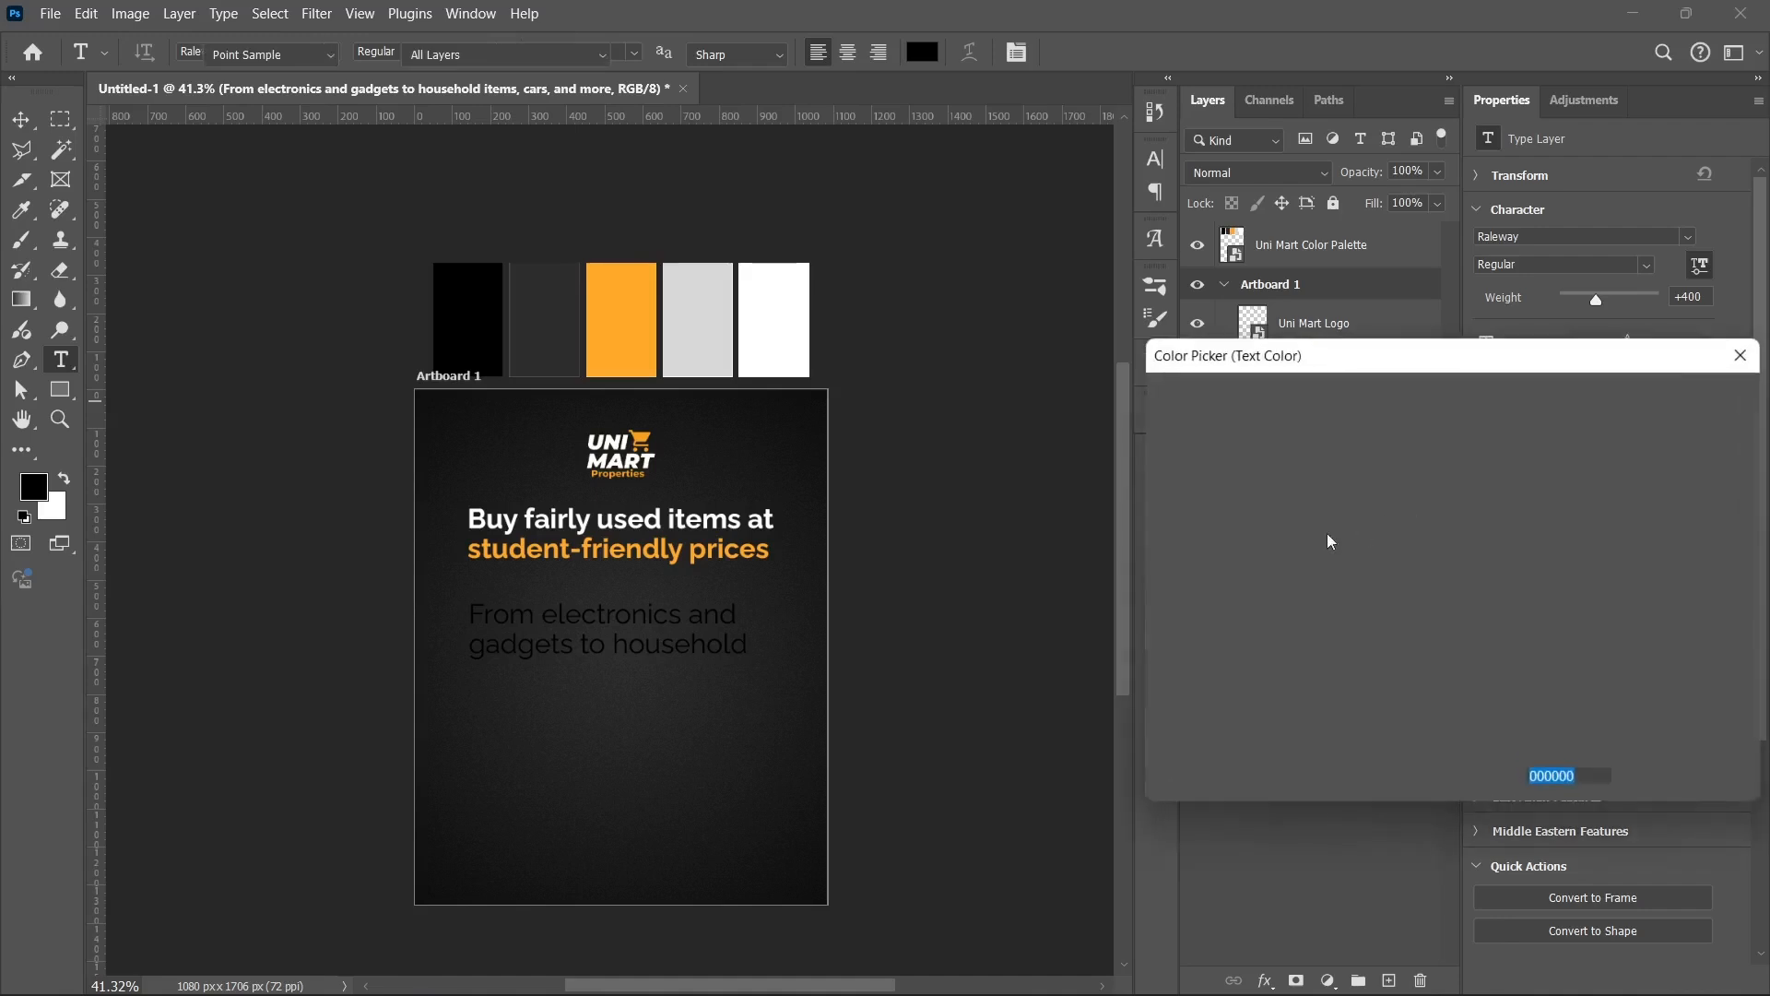
pyautogui.moveTo(1296, 529); pyautogui.dragTo(1192, 361)
pyautogui.click(1682, 399)
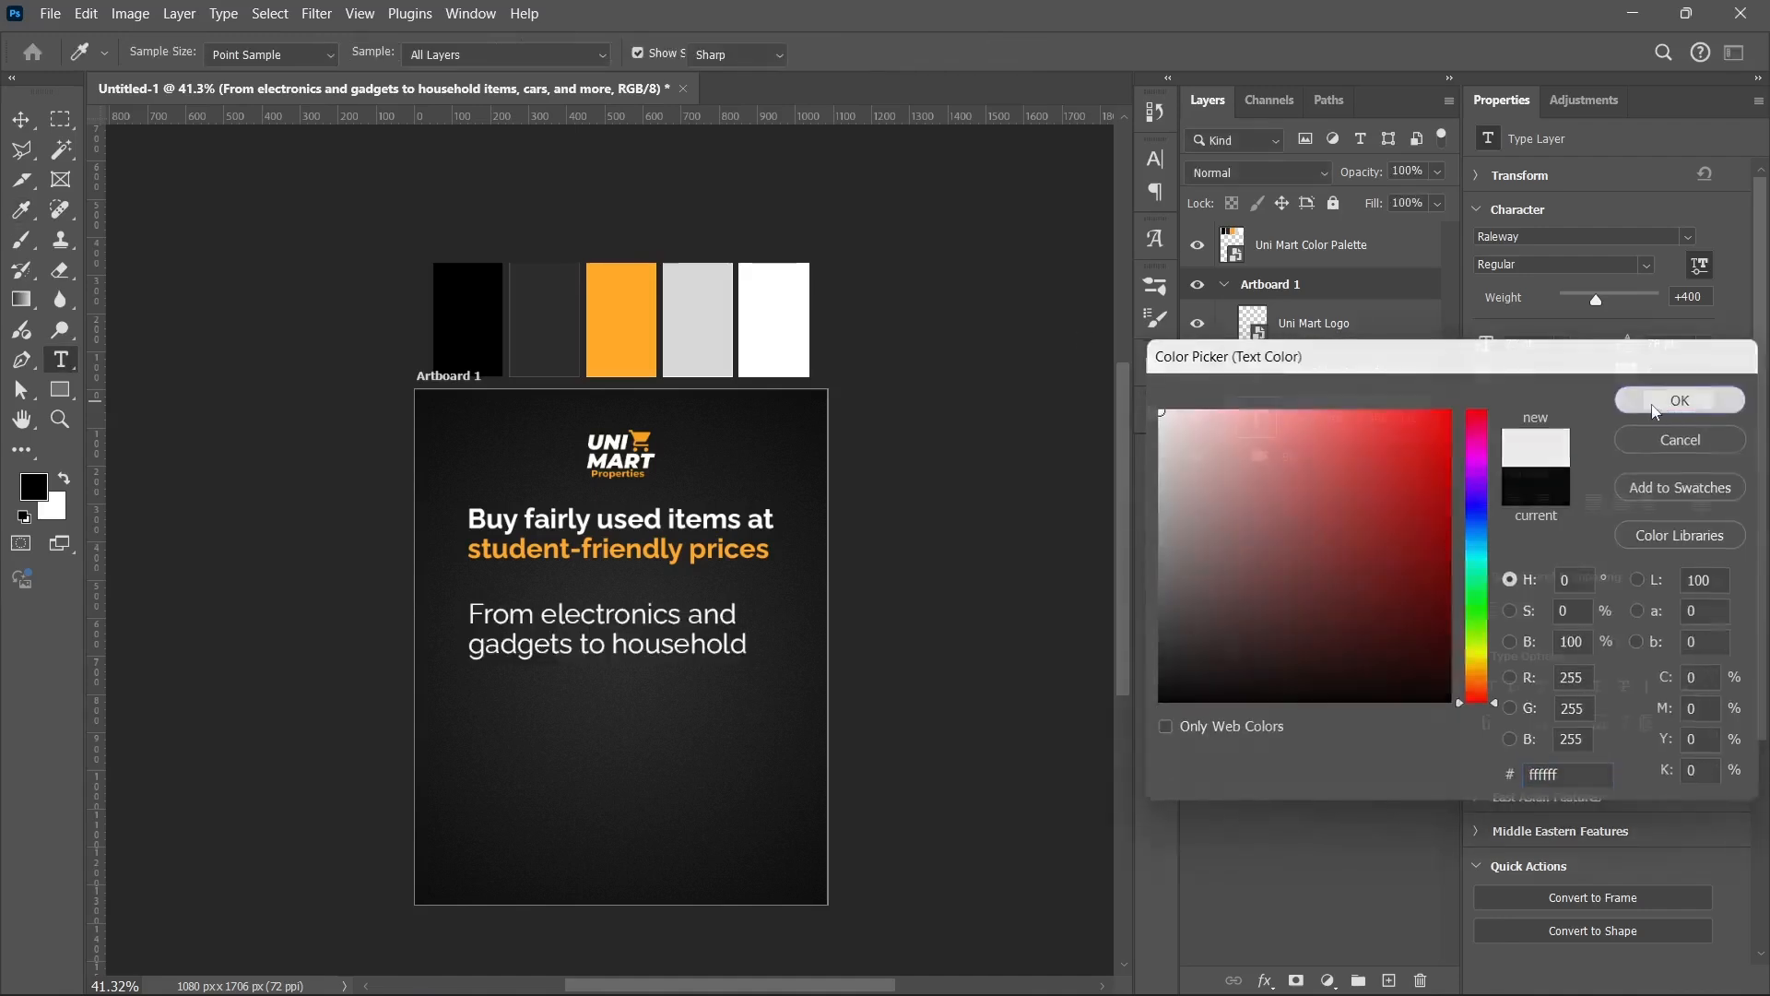
# - Set the body paragraph to 30 pt with Auto leading and centre-align its text
pyautogui.click(1562, 345)
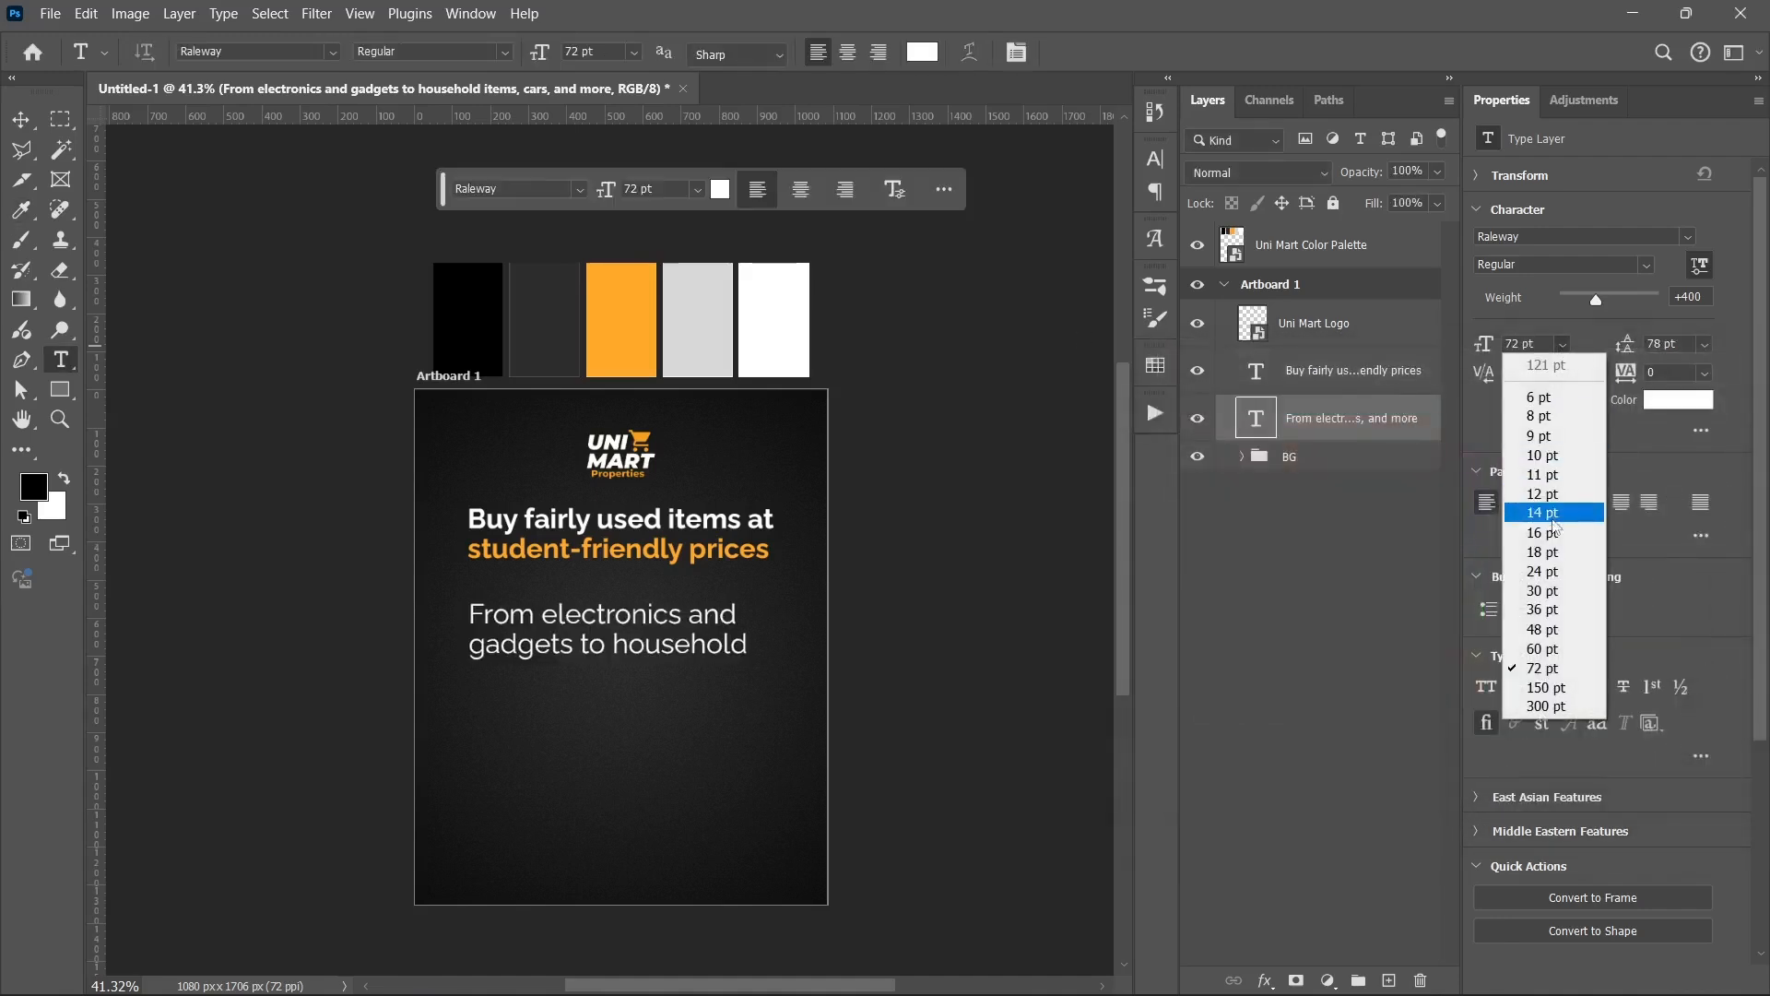
pyautogui.click(1548, 591)
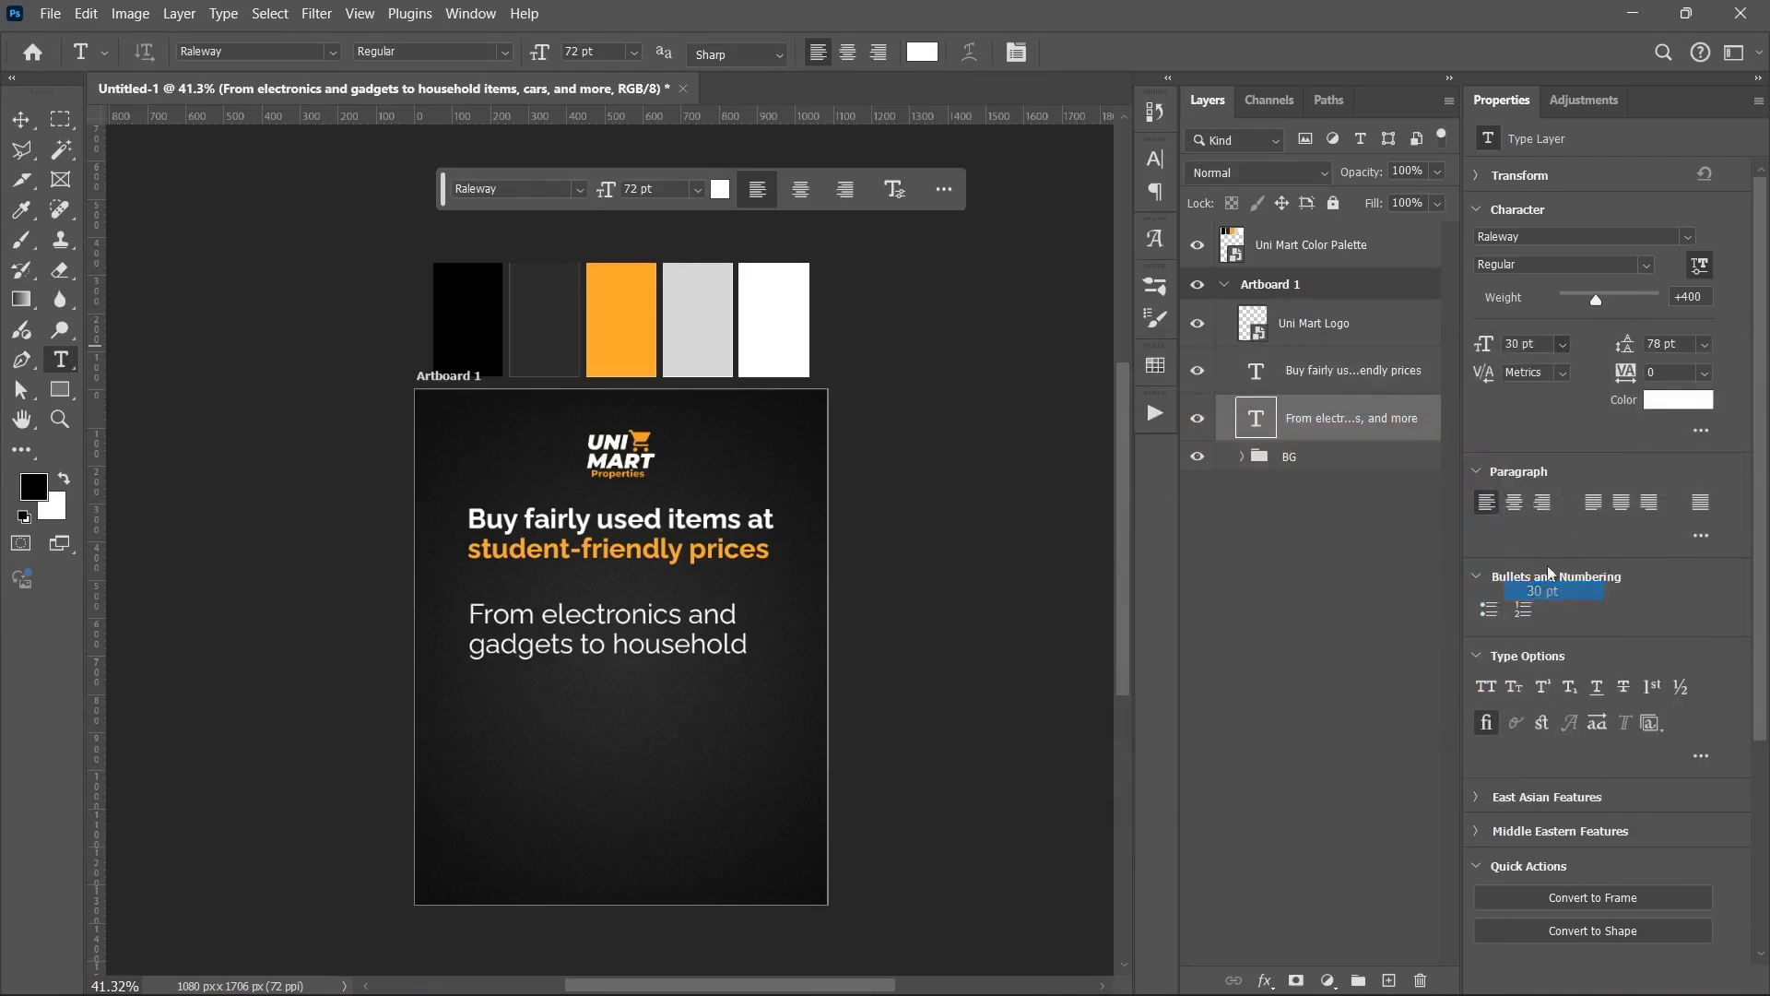
pyautogui.click(1704, 346)
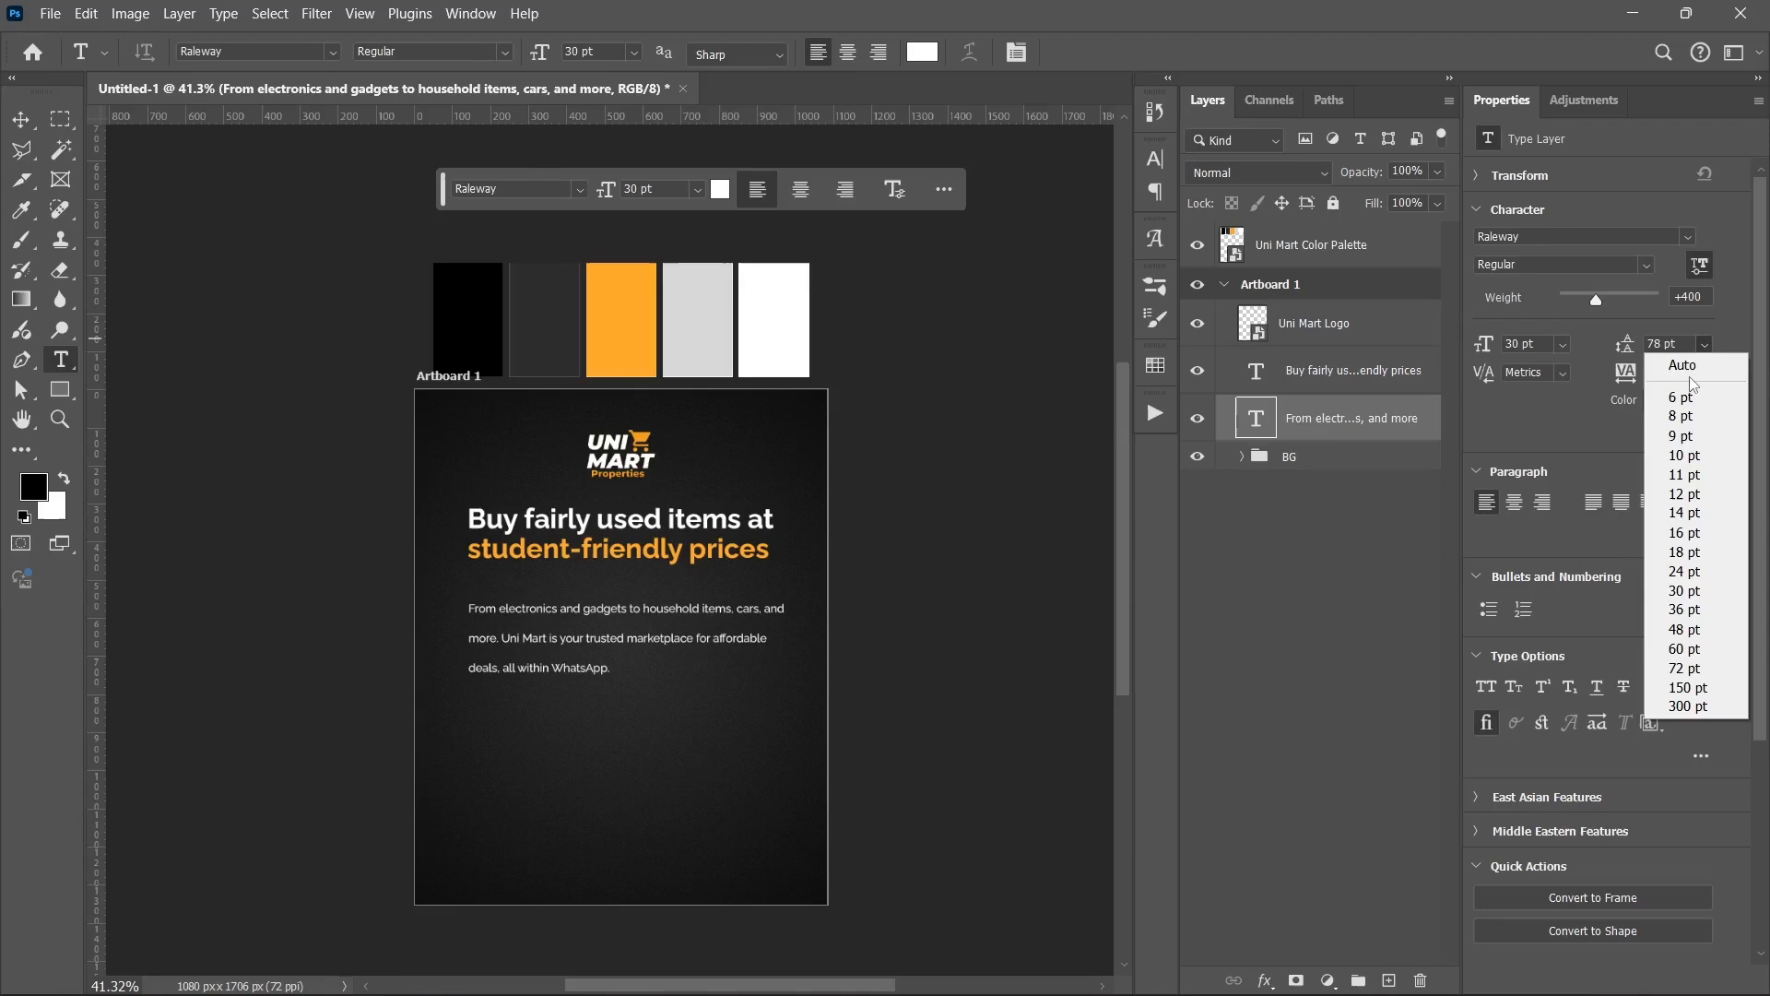
pyautogui.click(1673, 363)
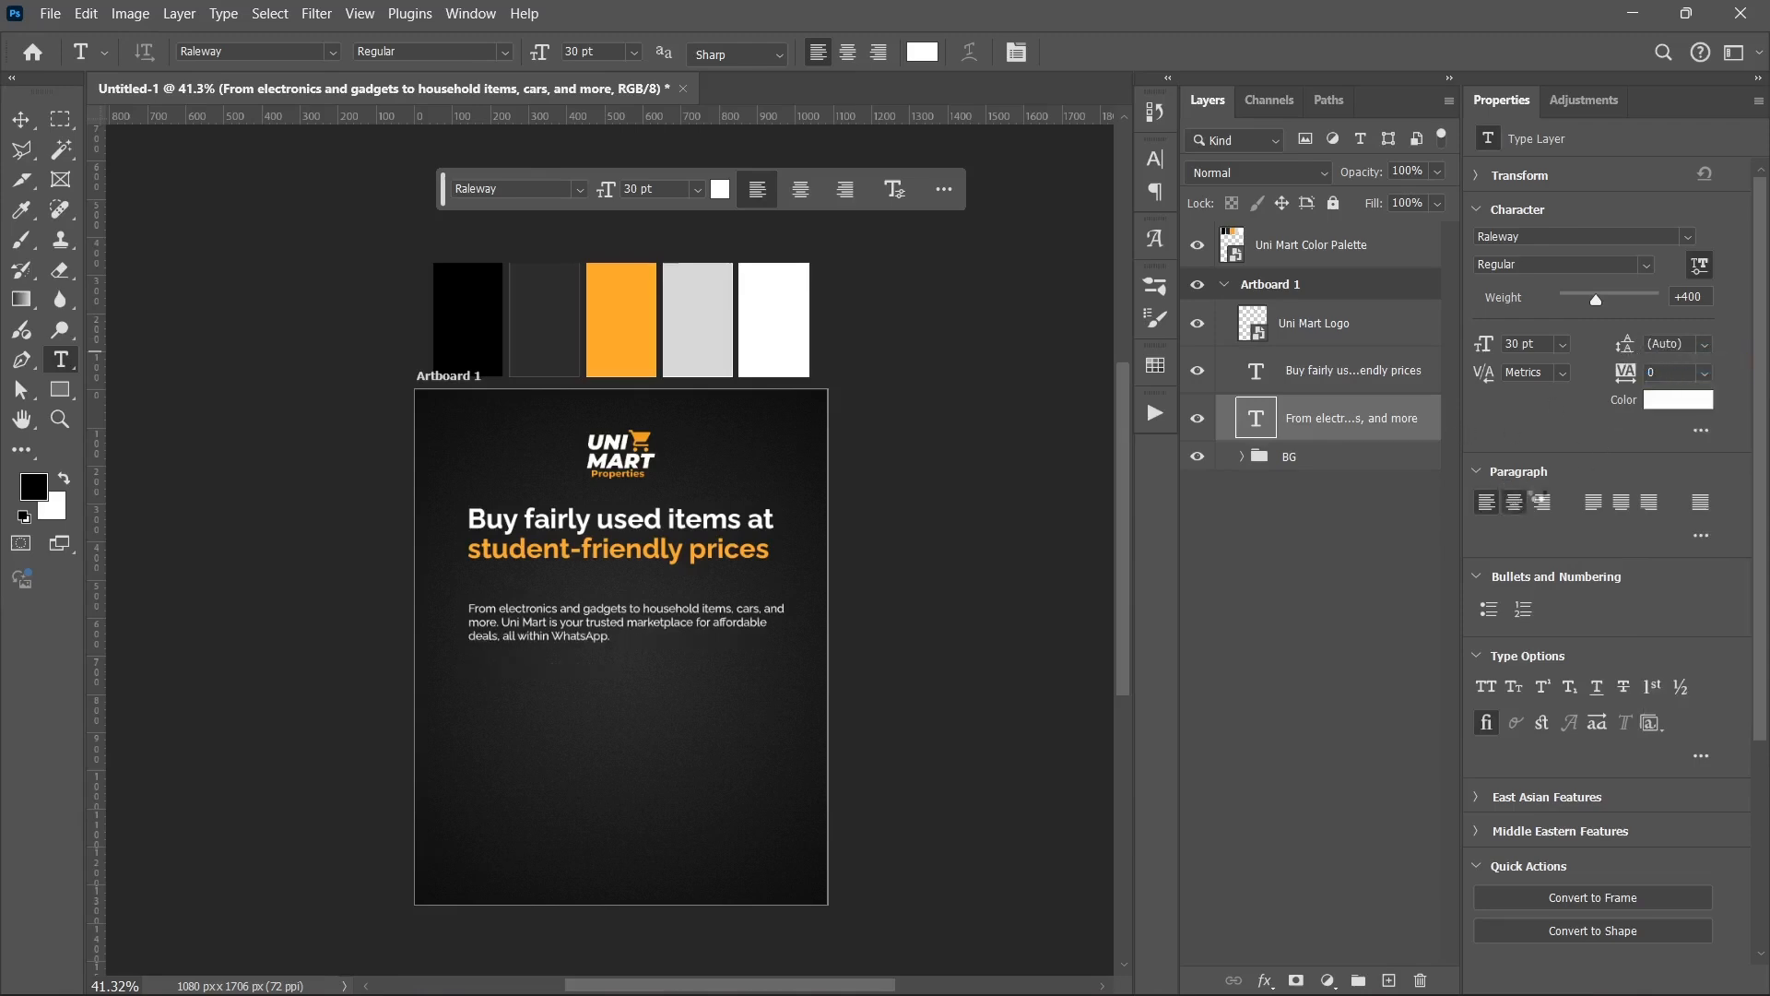
pyautogui.click(1516, 502)
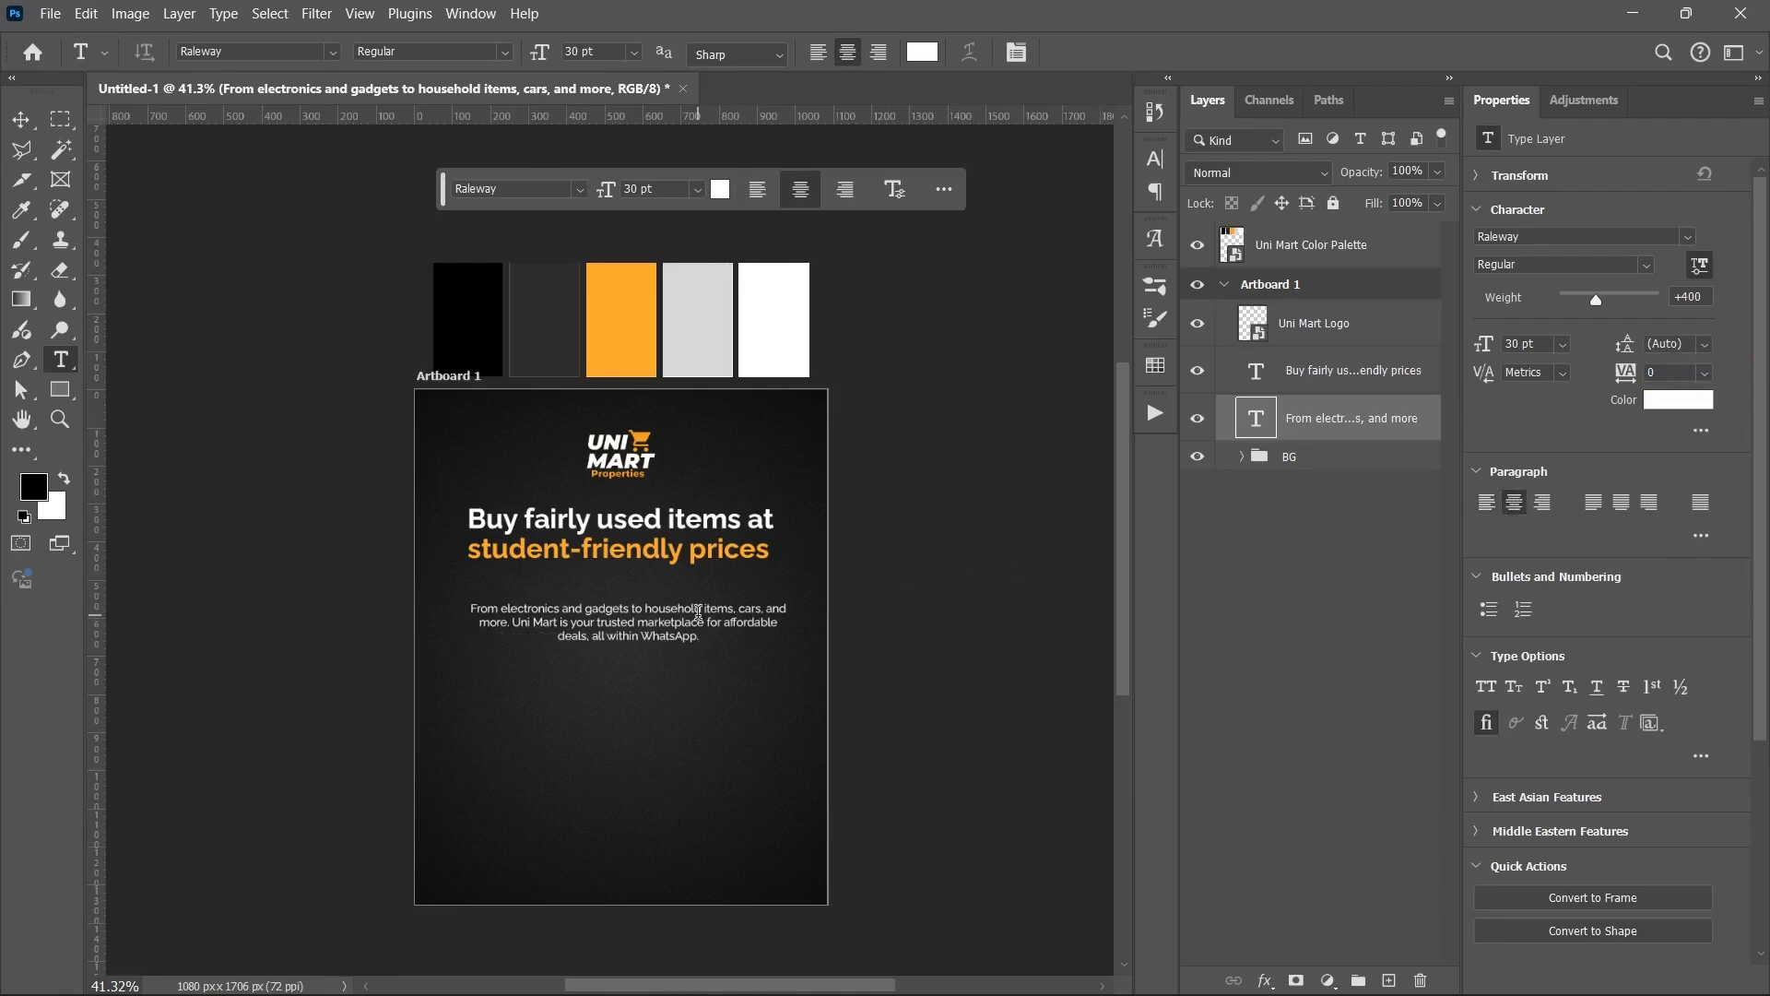
# - Narrow the body paragraph's text box, shorten it to fit its three lines, and commit the edit
pyautogui.click(789, 624)
pyautogui.moveTo(827, 639); pyautogui.dragTo(747, 640)
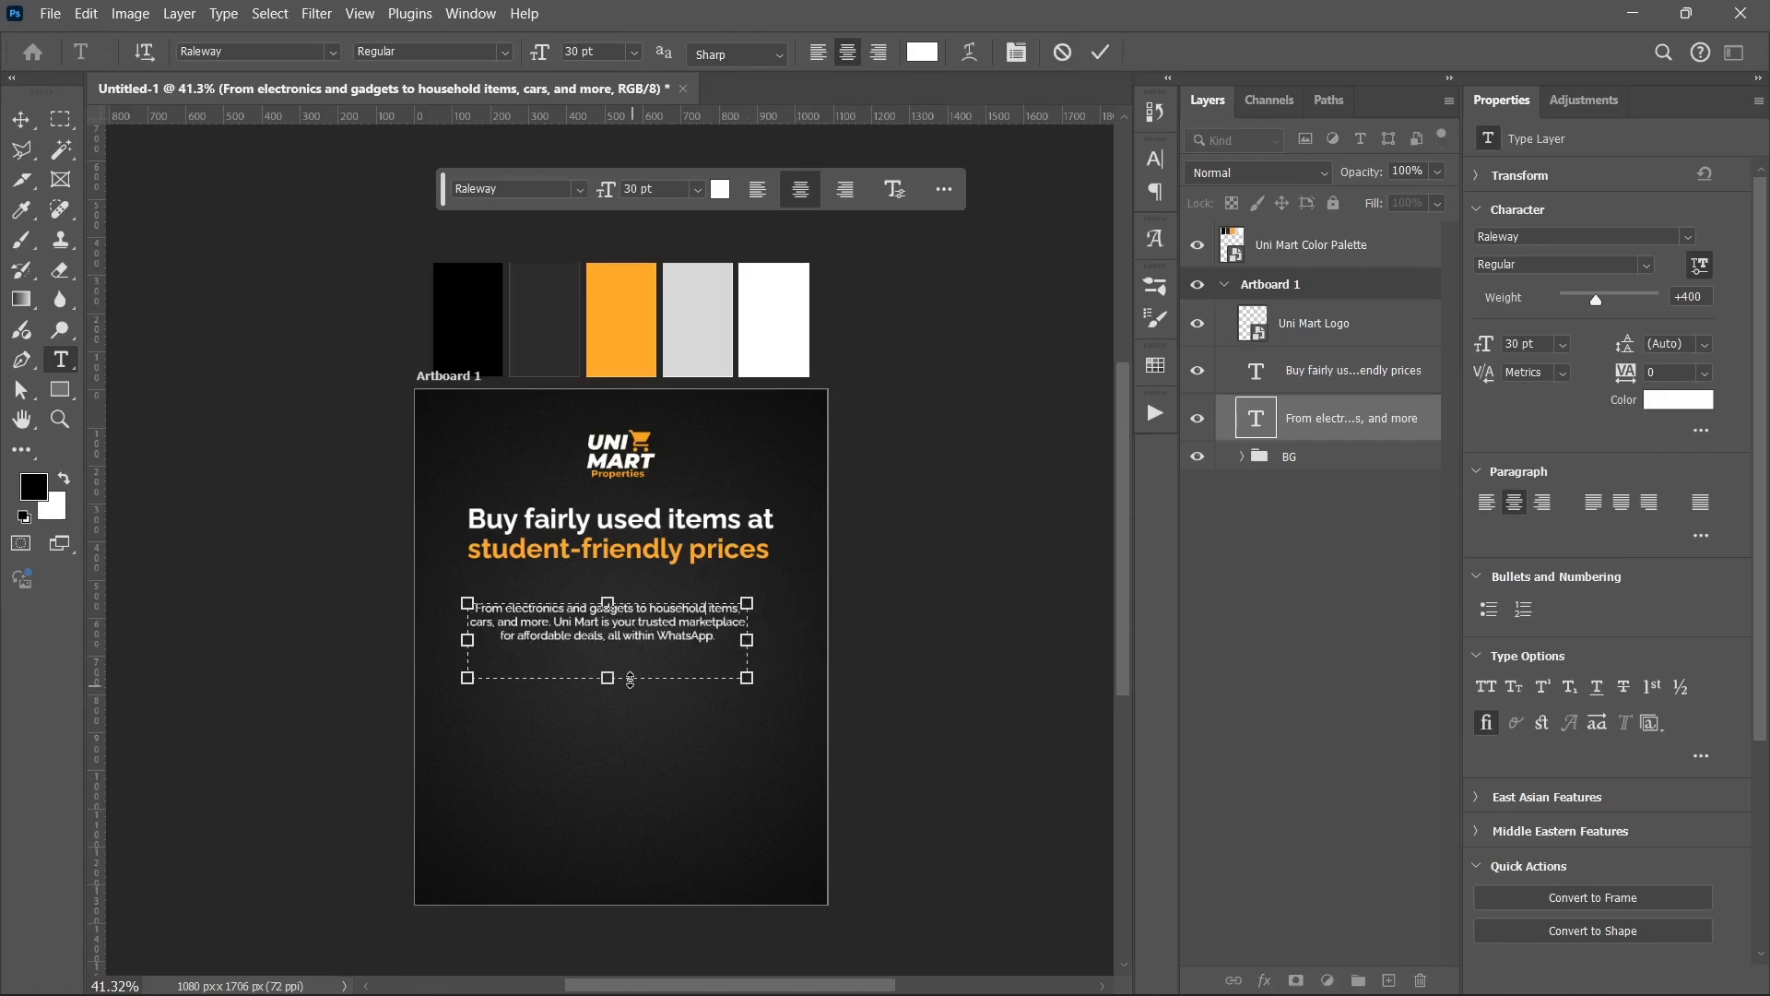
pyautogui.moveTo(607, 678); pyautogui.dragTo(602, 638)
pyautogui.click(1101, 56)
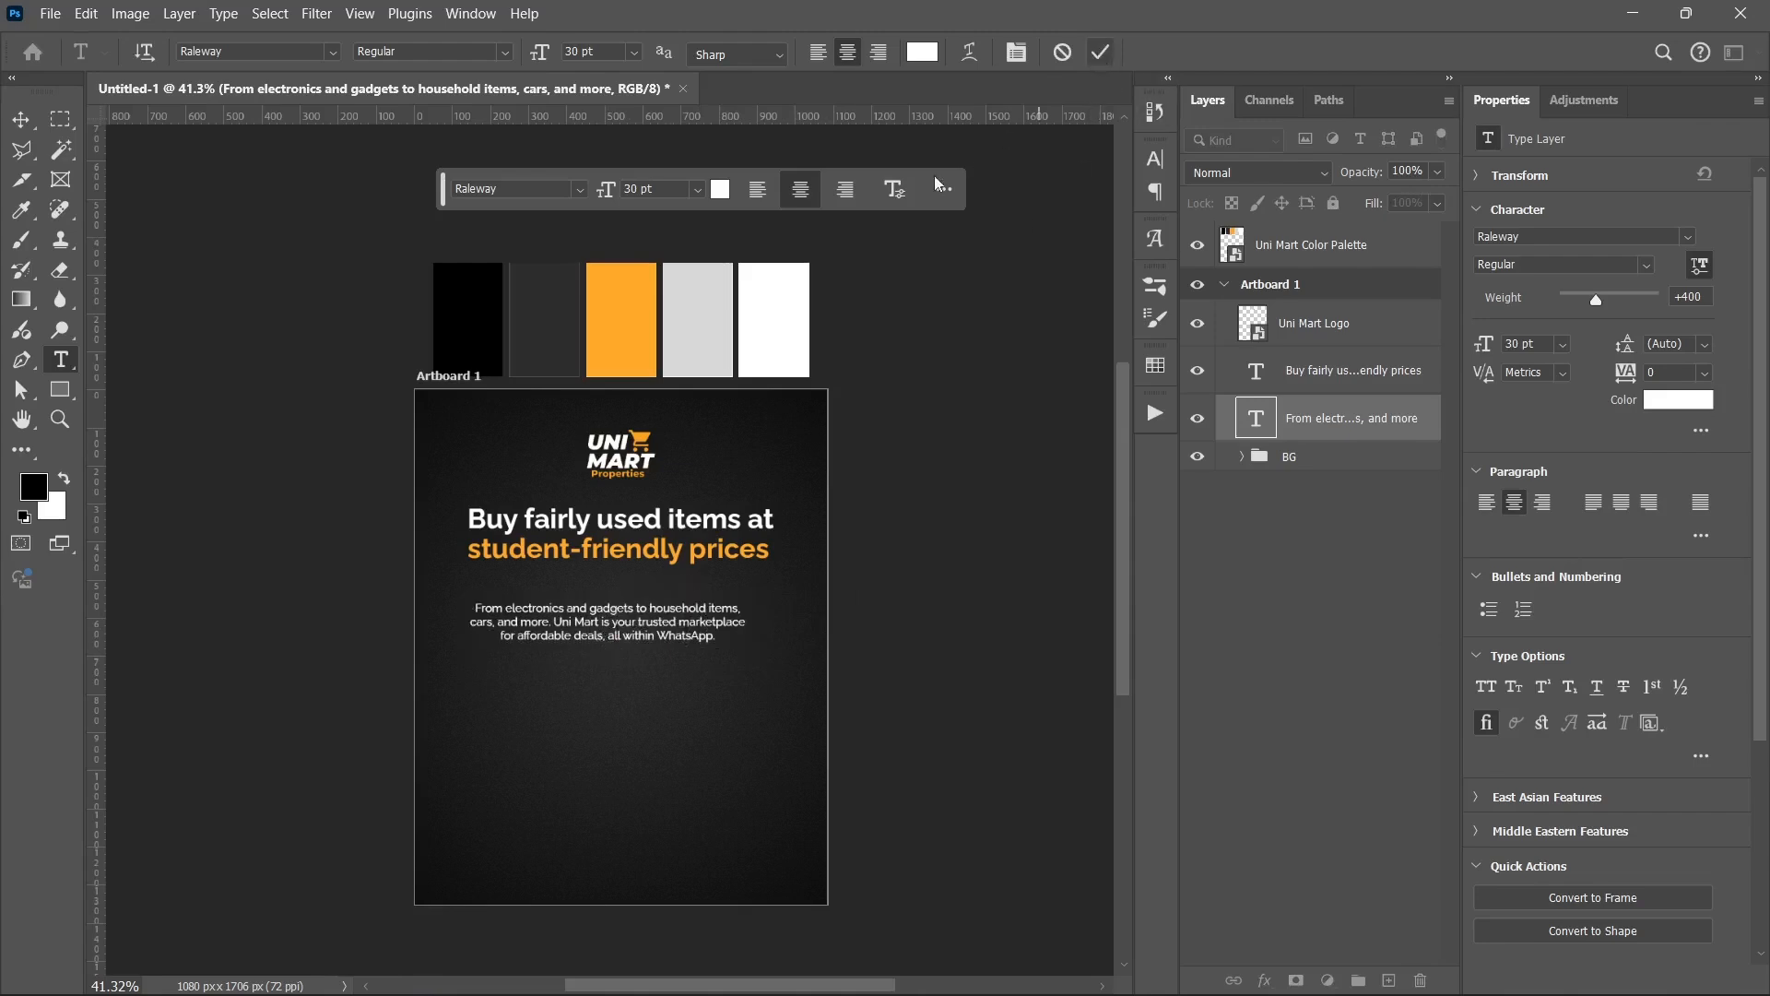
# - Centre the body paragraph horizontally on the artboard and nudge it up 50 px towards the headline
pyautogui.press('v')
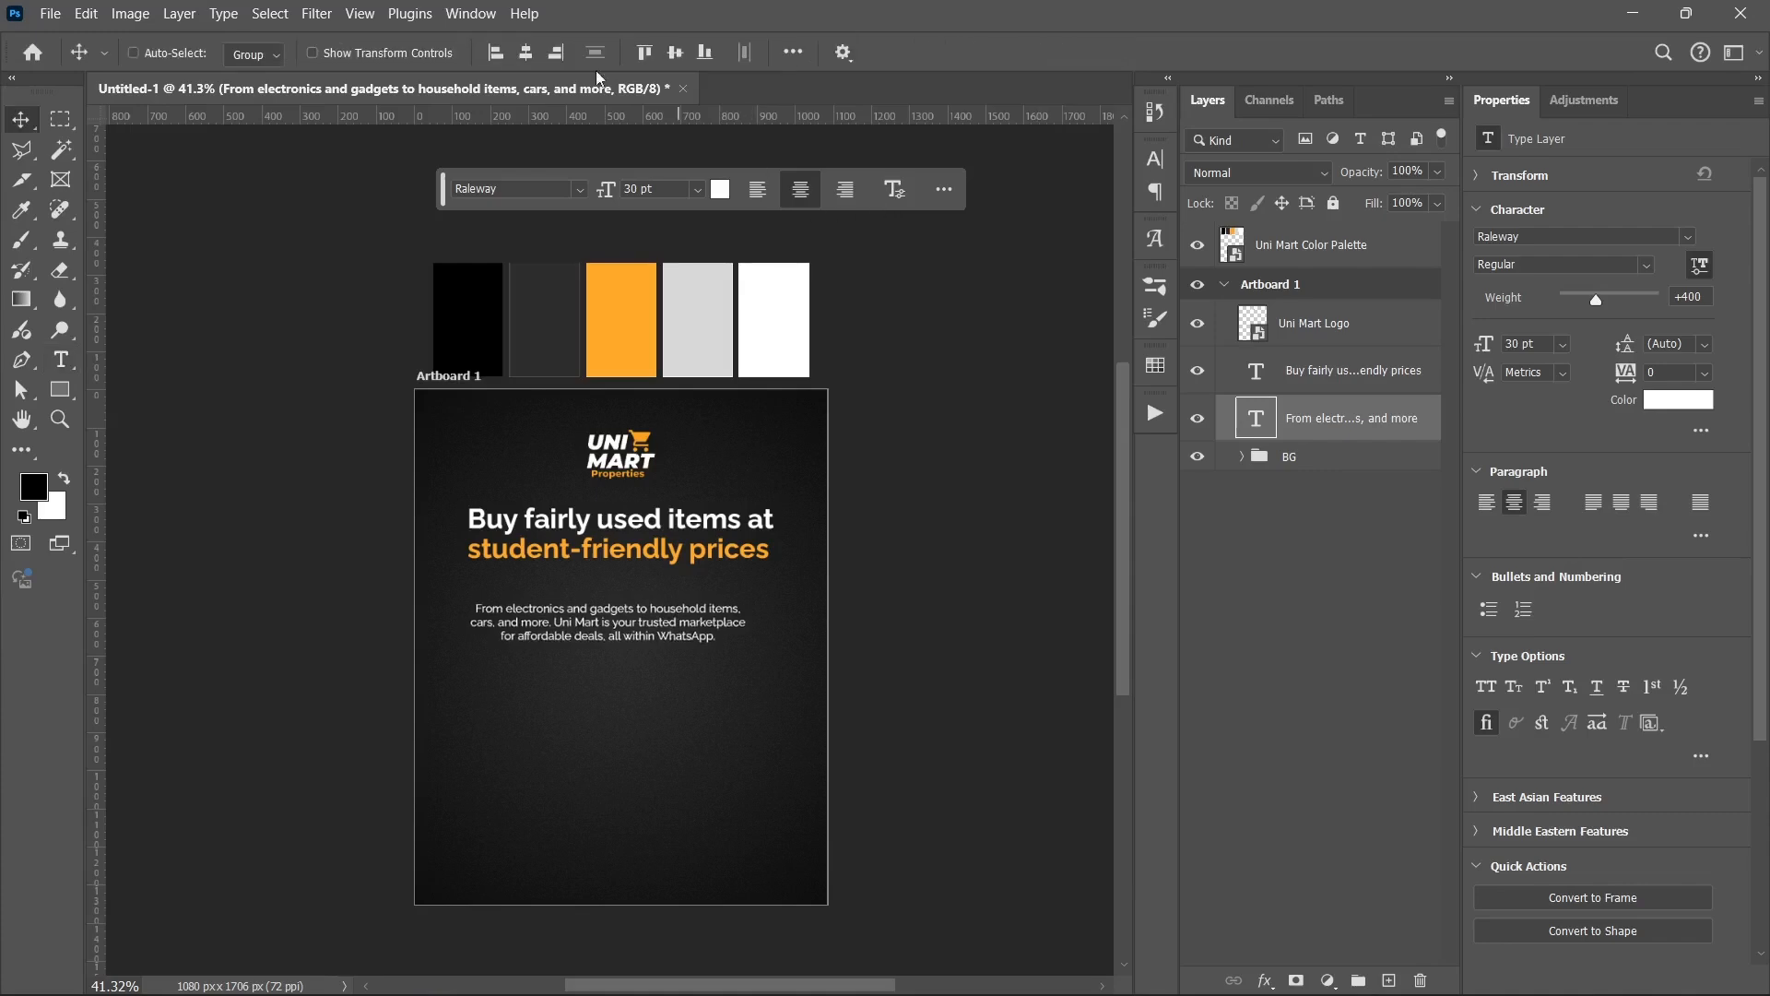
pyautogui.click(533, 55)
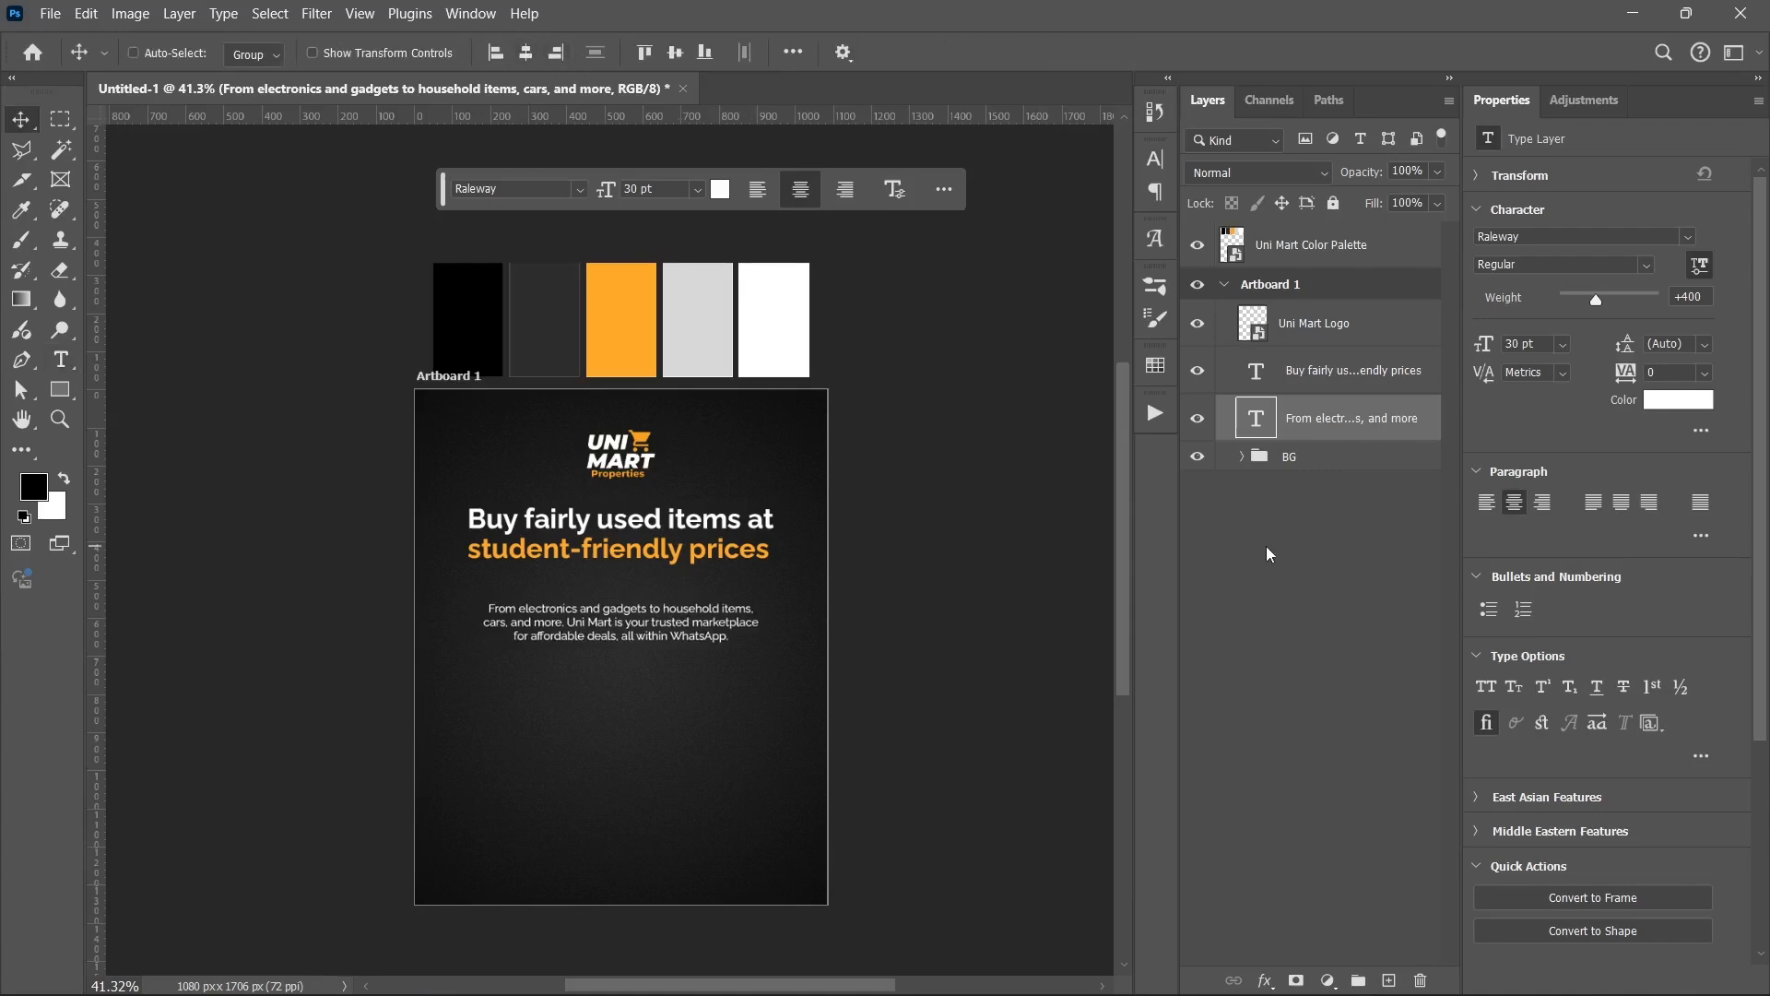
pyautogui.hotkey('shift', 'Up')
pyautogui.hotkey('shift', 'Up')
pyautogui.hotkey('shift', 'Up')
pyautogui.hotkey('shift', 'Up')
pyautogui.hotkey('shift', 'Up')
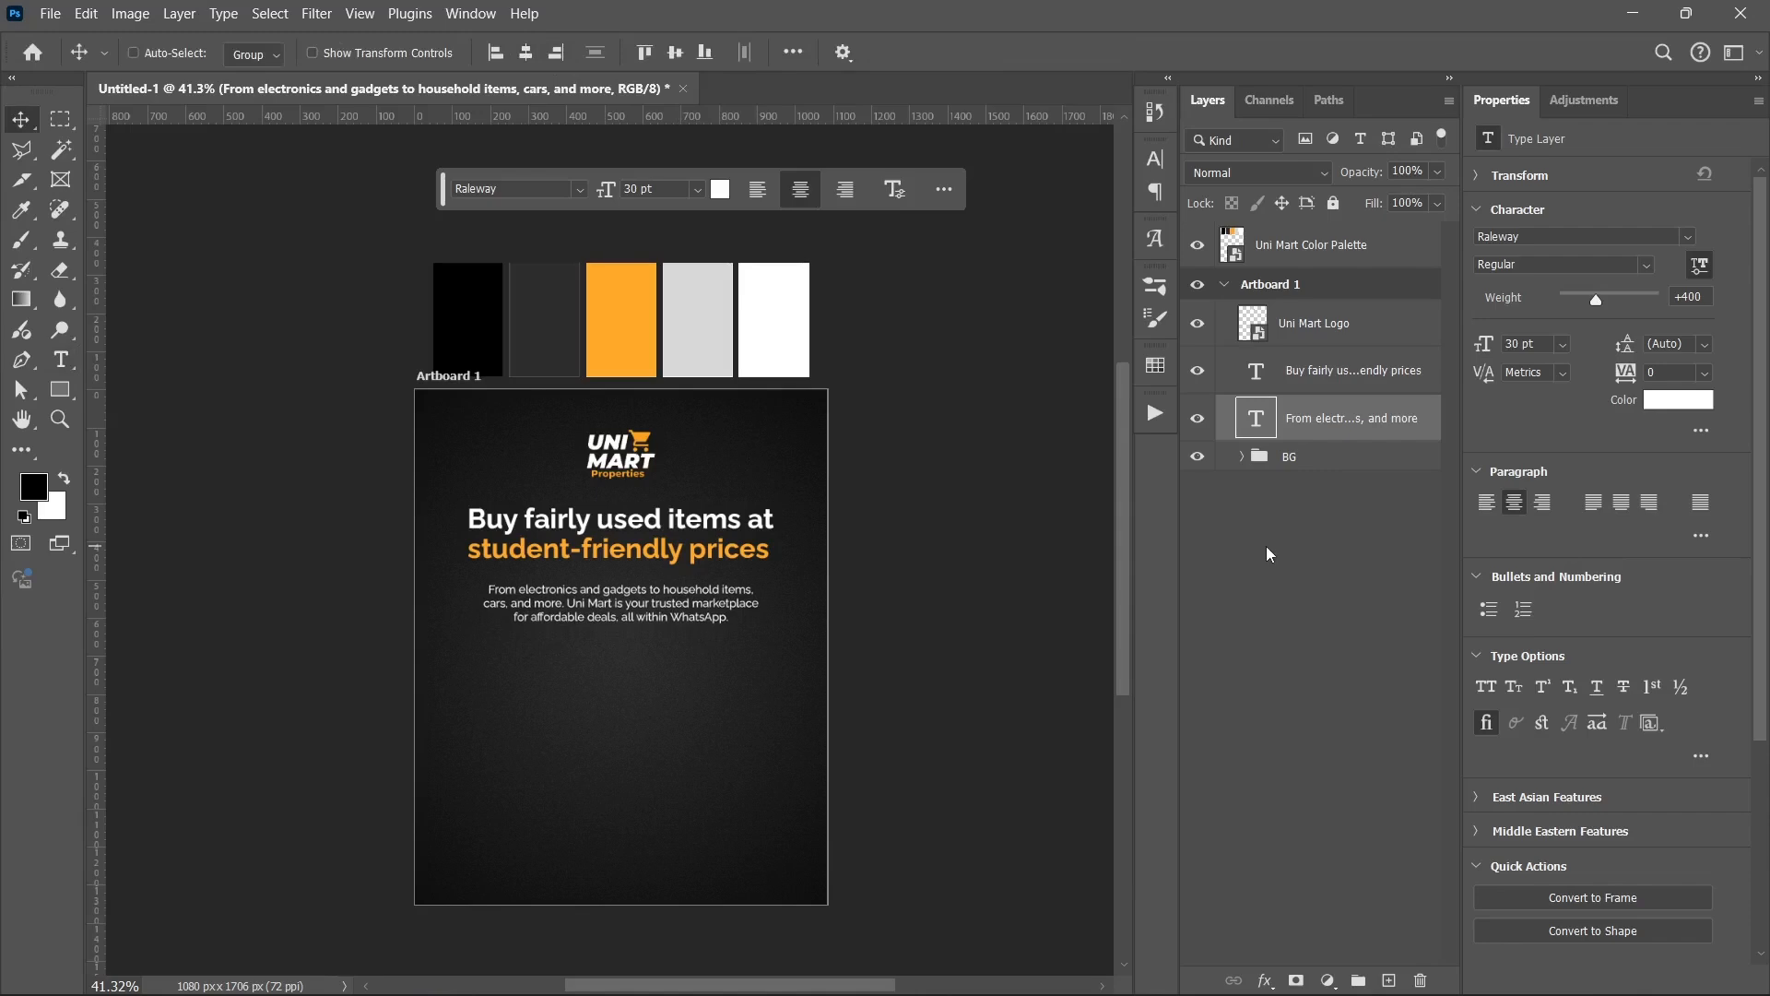
# - Scale the body paragraph up from its centre to about the headline's width, giving a text size of about 32.62 pt
pyautogui.hotkey('ctrl', 't')
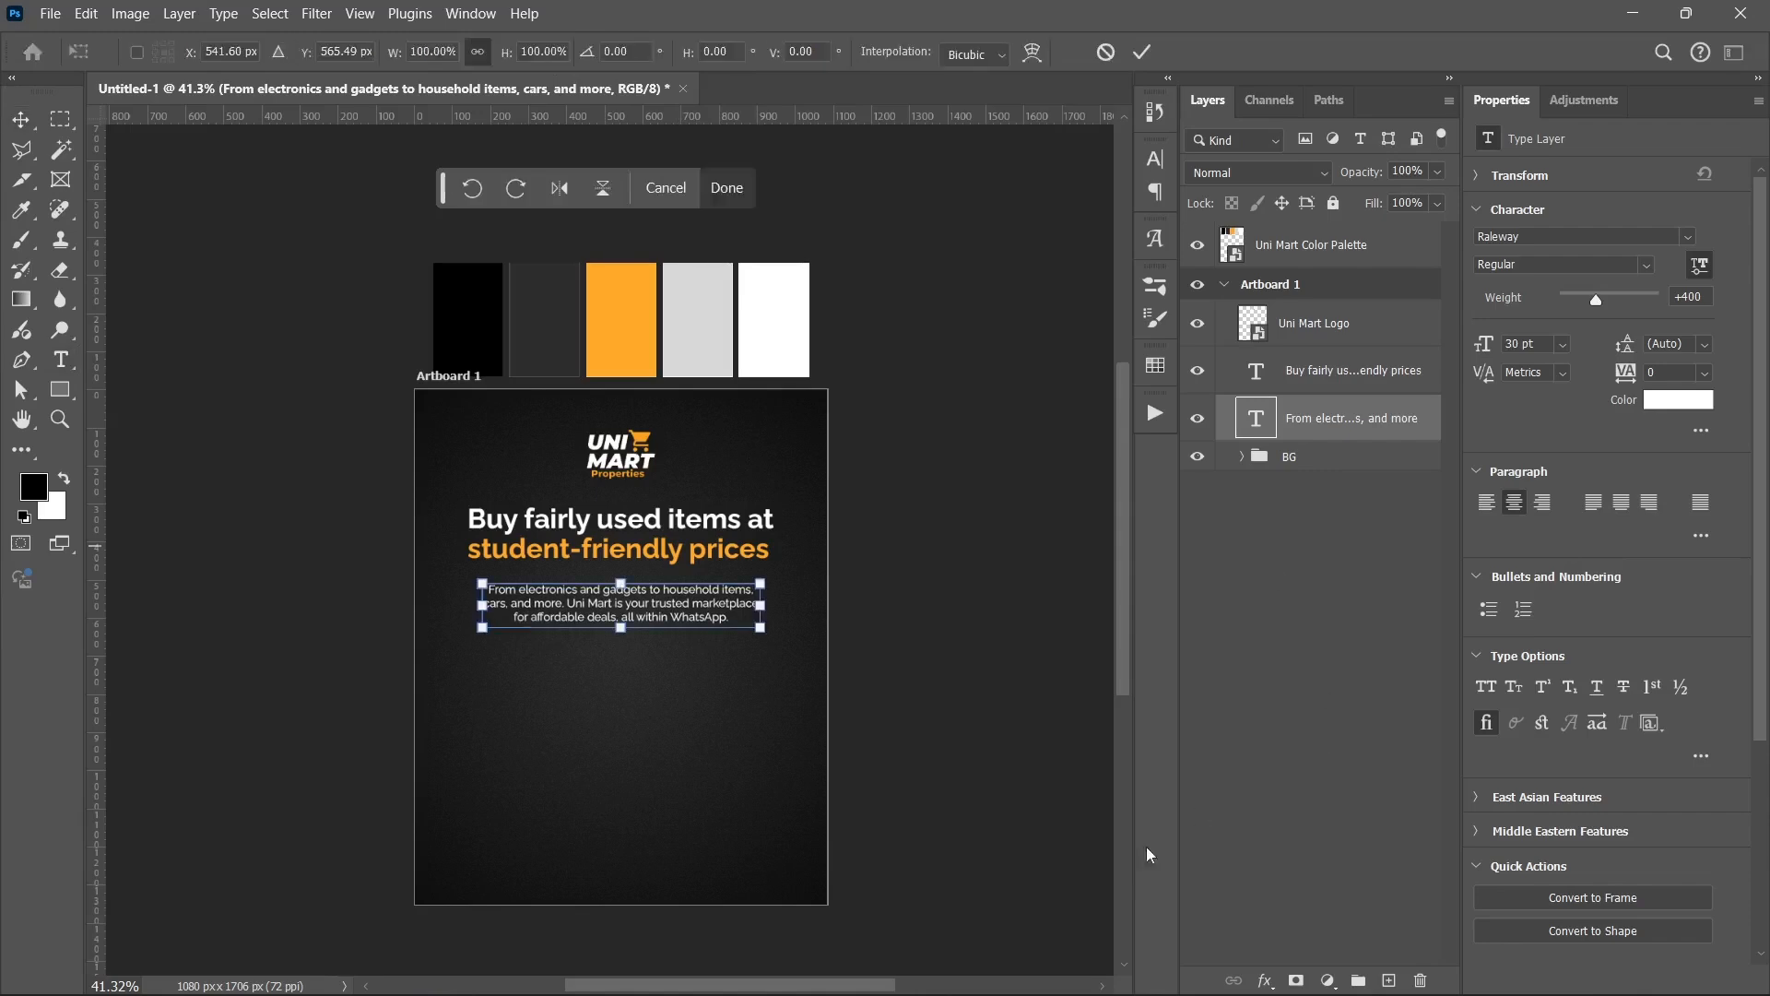
pyautogui.moveTo(761, 605); pyautogui.dragTo(777, 601)
pyautogui.press('Return')
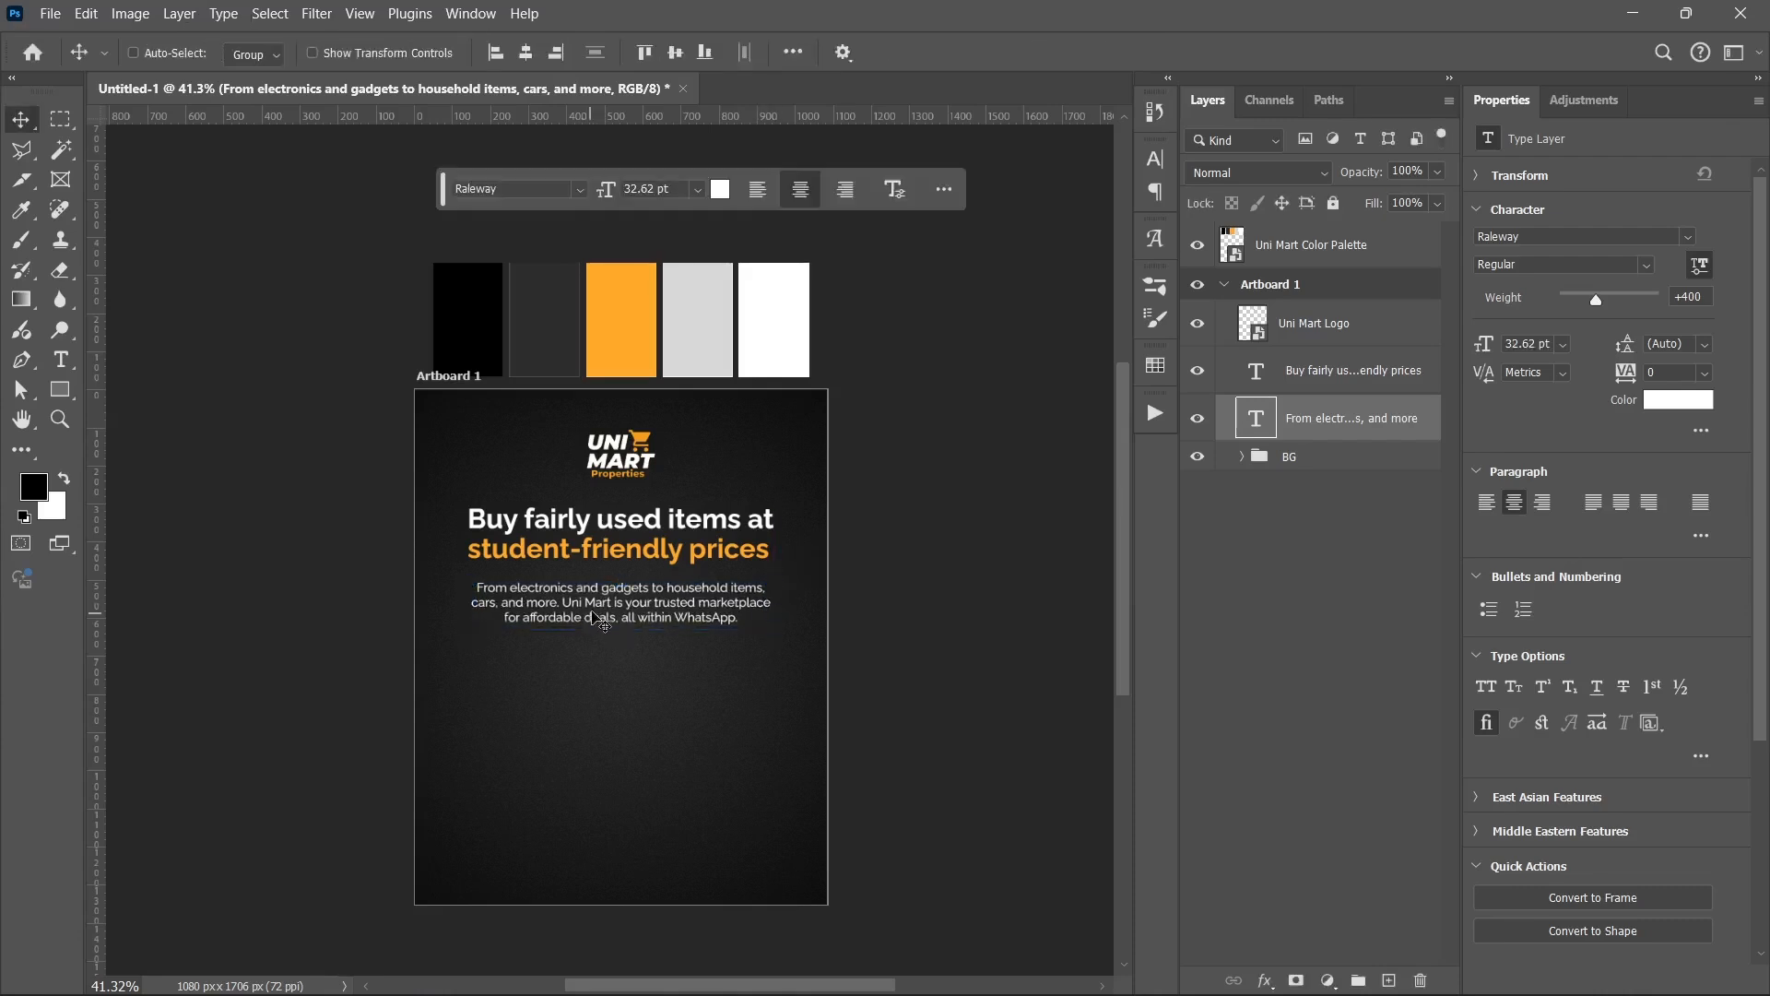
# - Colour the words "Uni Mart" in the body paragraph with the headline's orange, ffa929, make them Bold, and commit the edit
pyautogui.scroll(5, 595, 619)
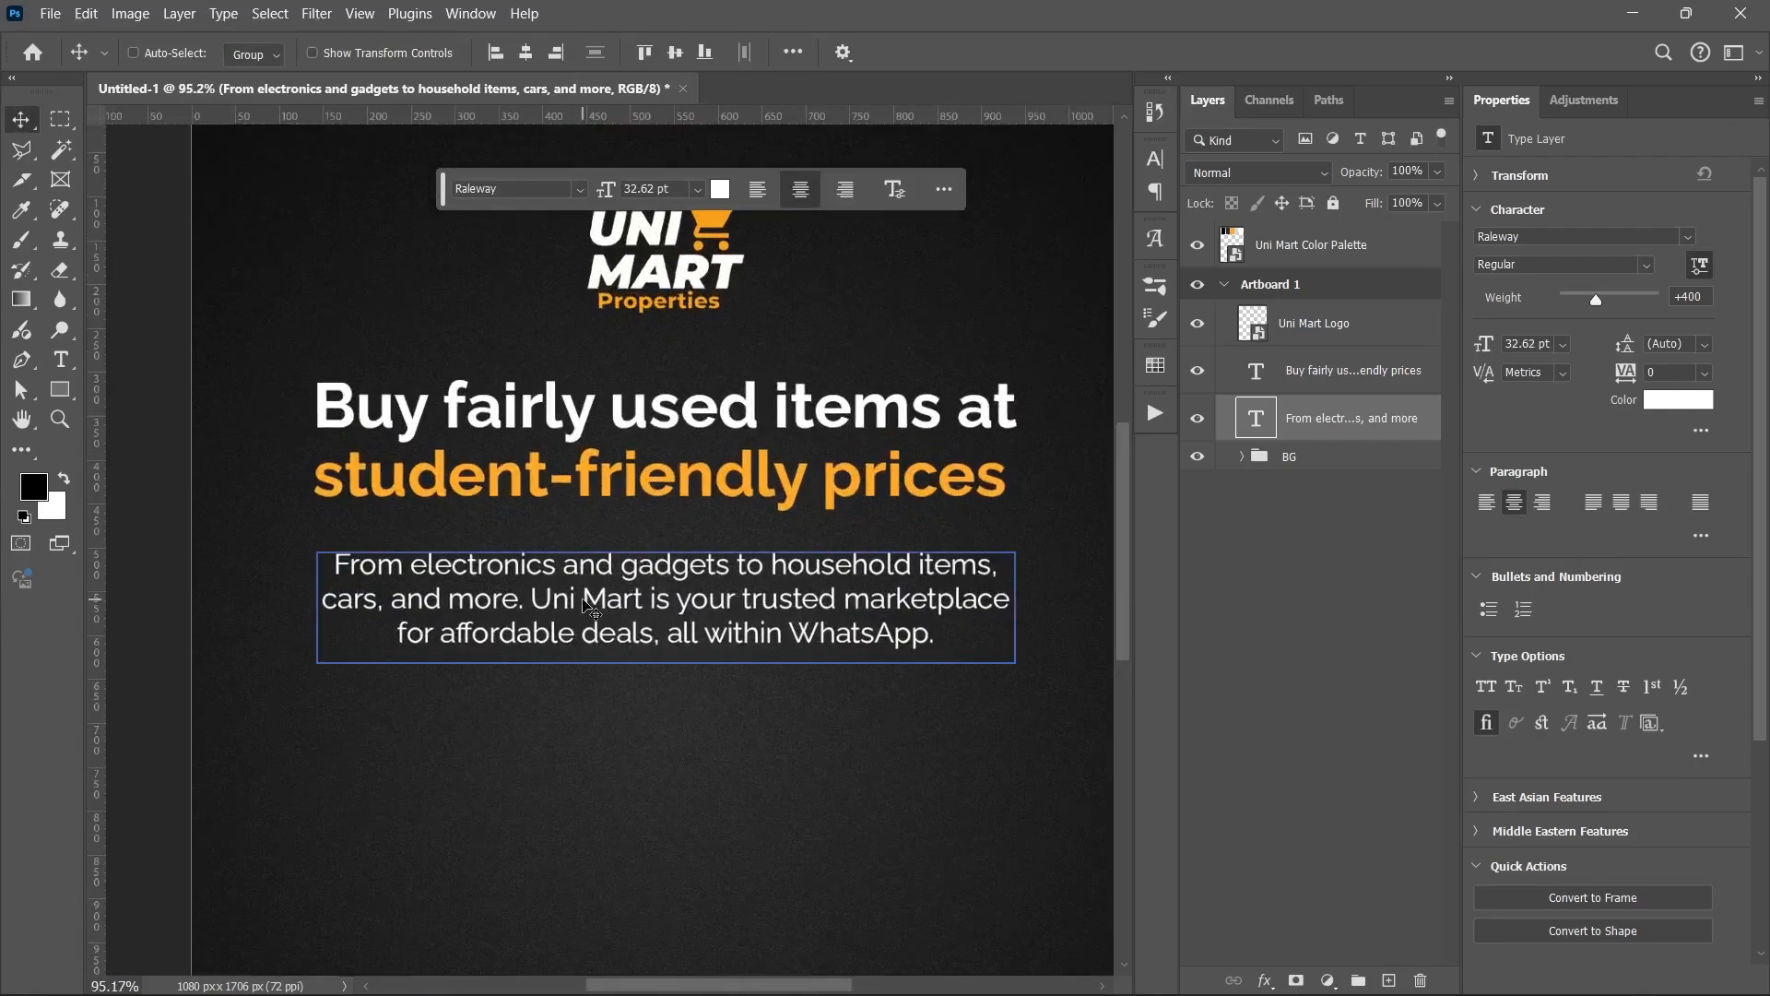
pyautogui.doubleClick(544, 599)
pyautogui.click(540, 598)
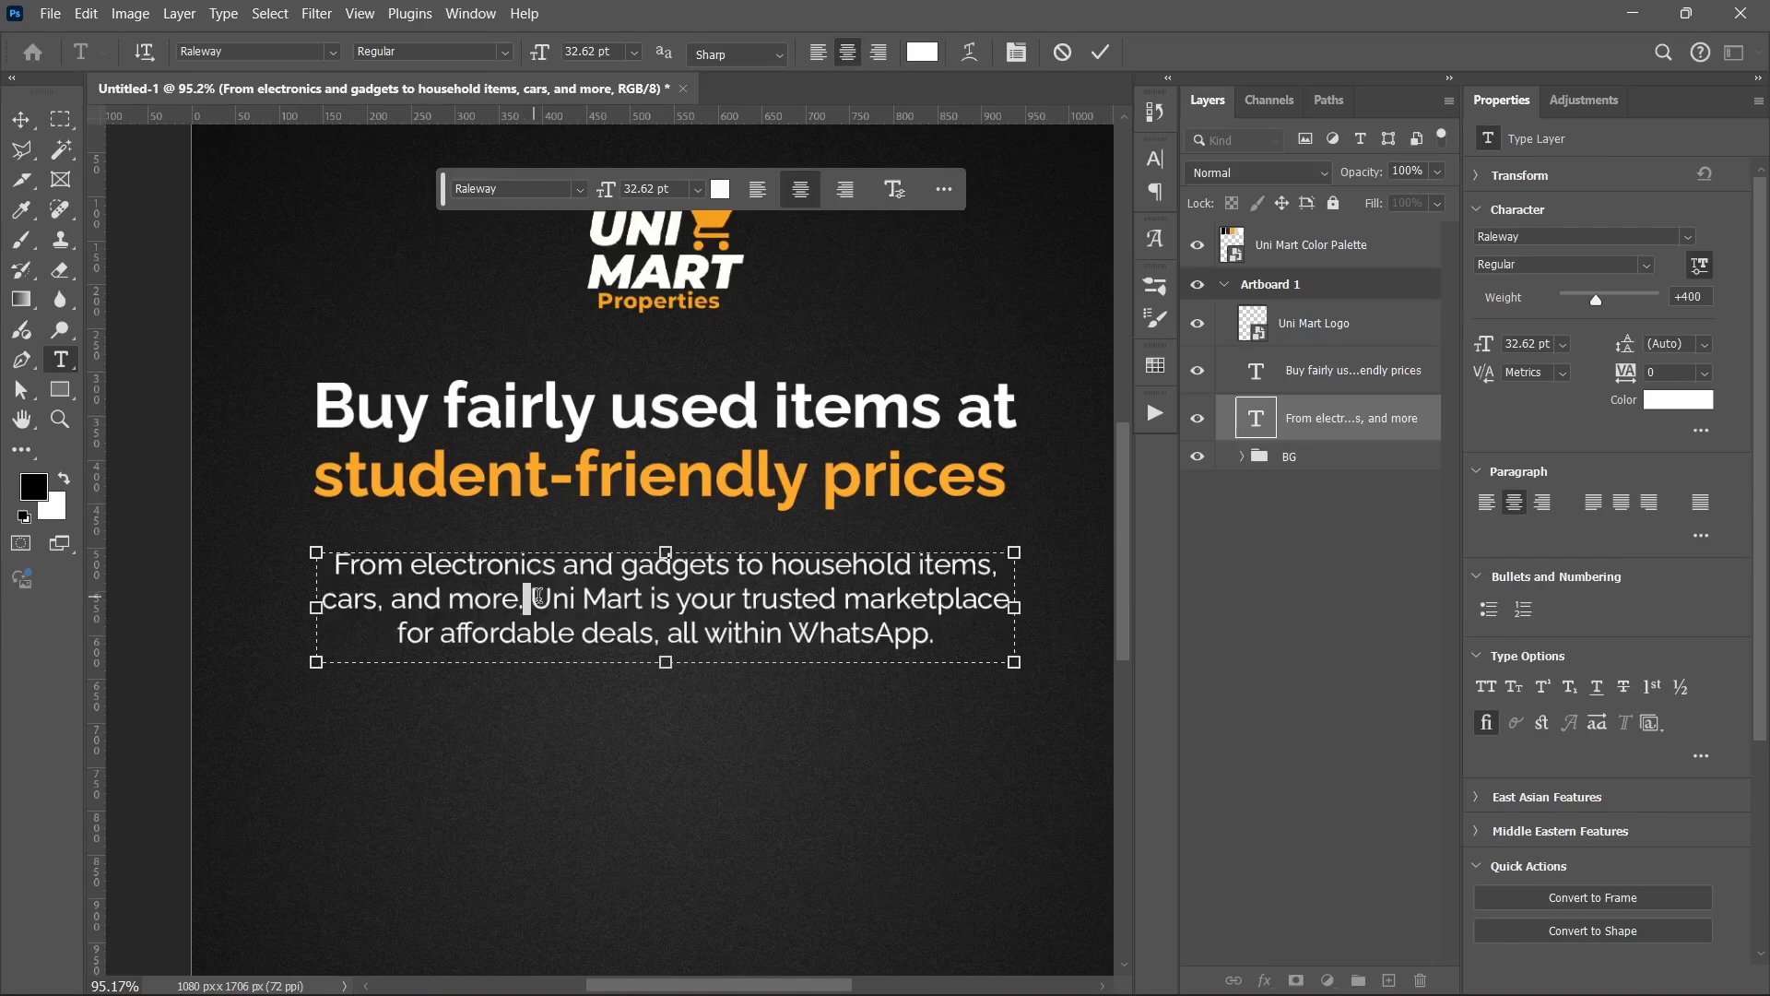
pyautogui.moveTo(540, 597); pyautogui.dragTo(644, 597)
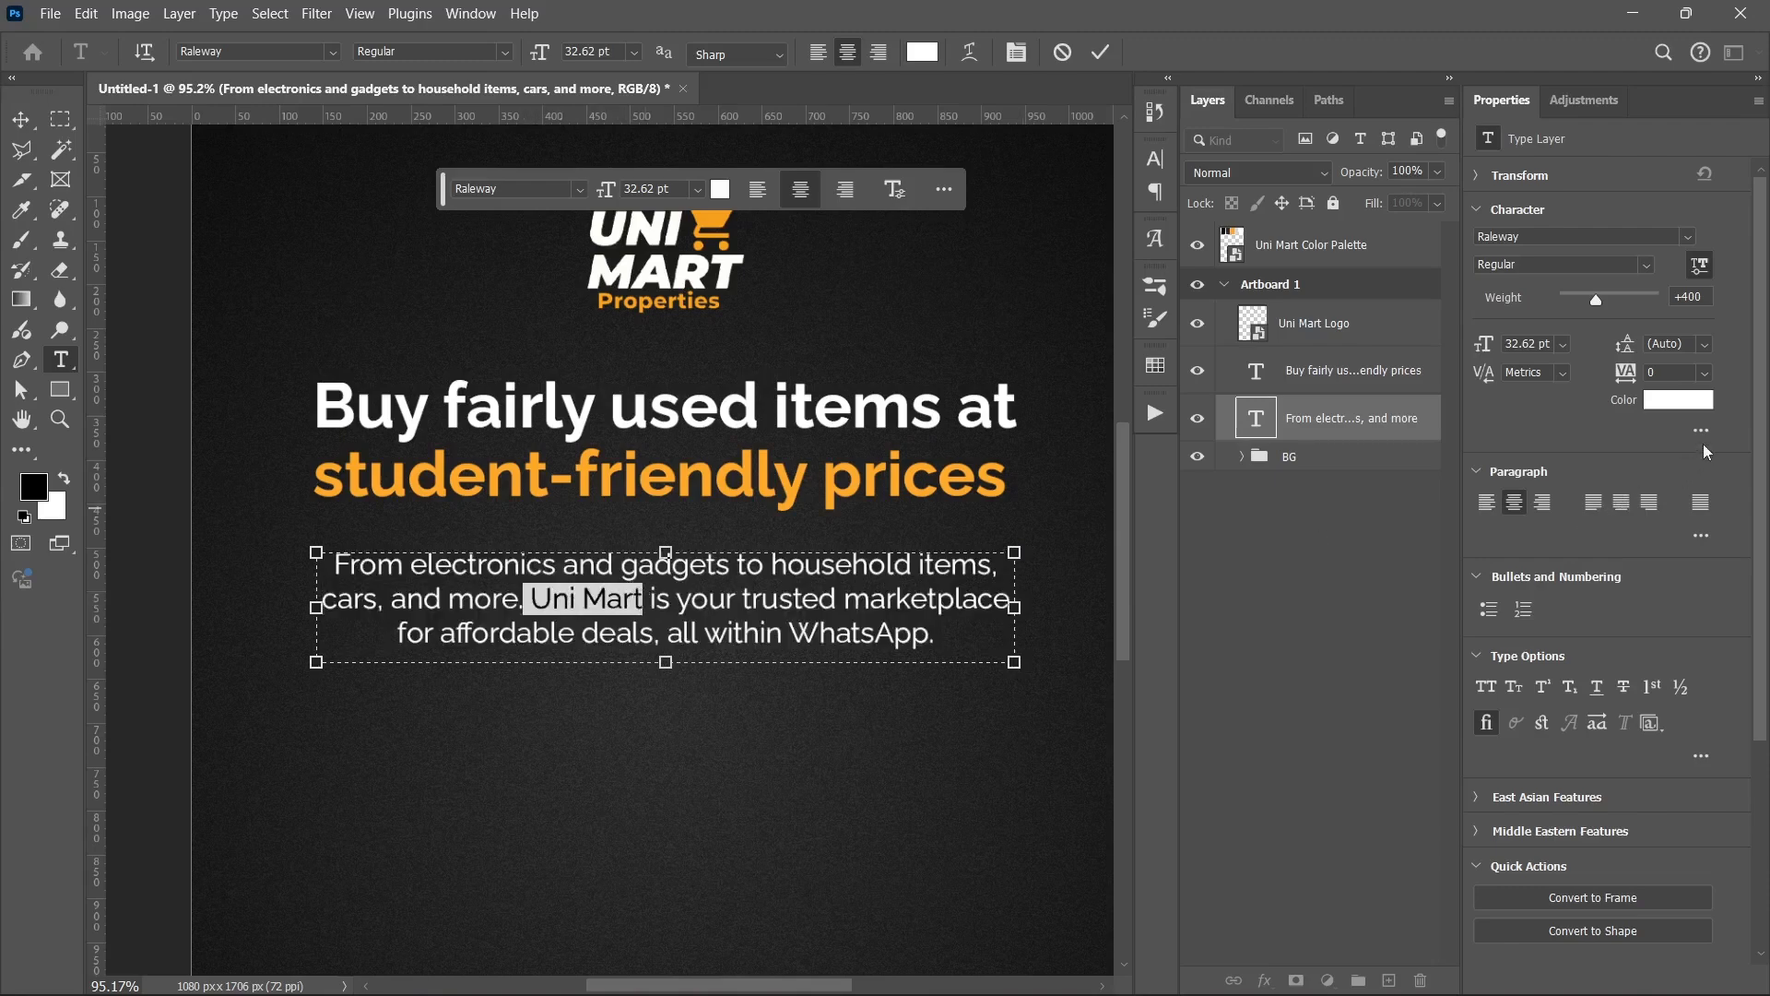
pyautogui.click(1667, 402)
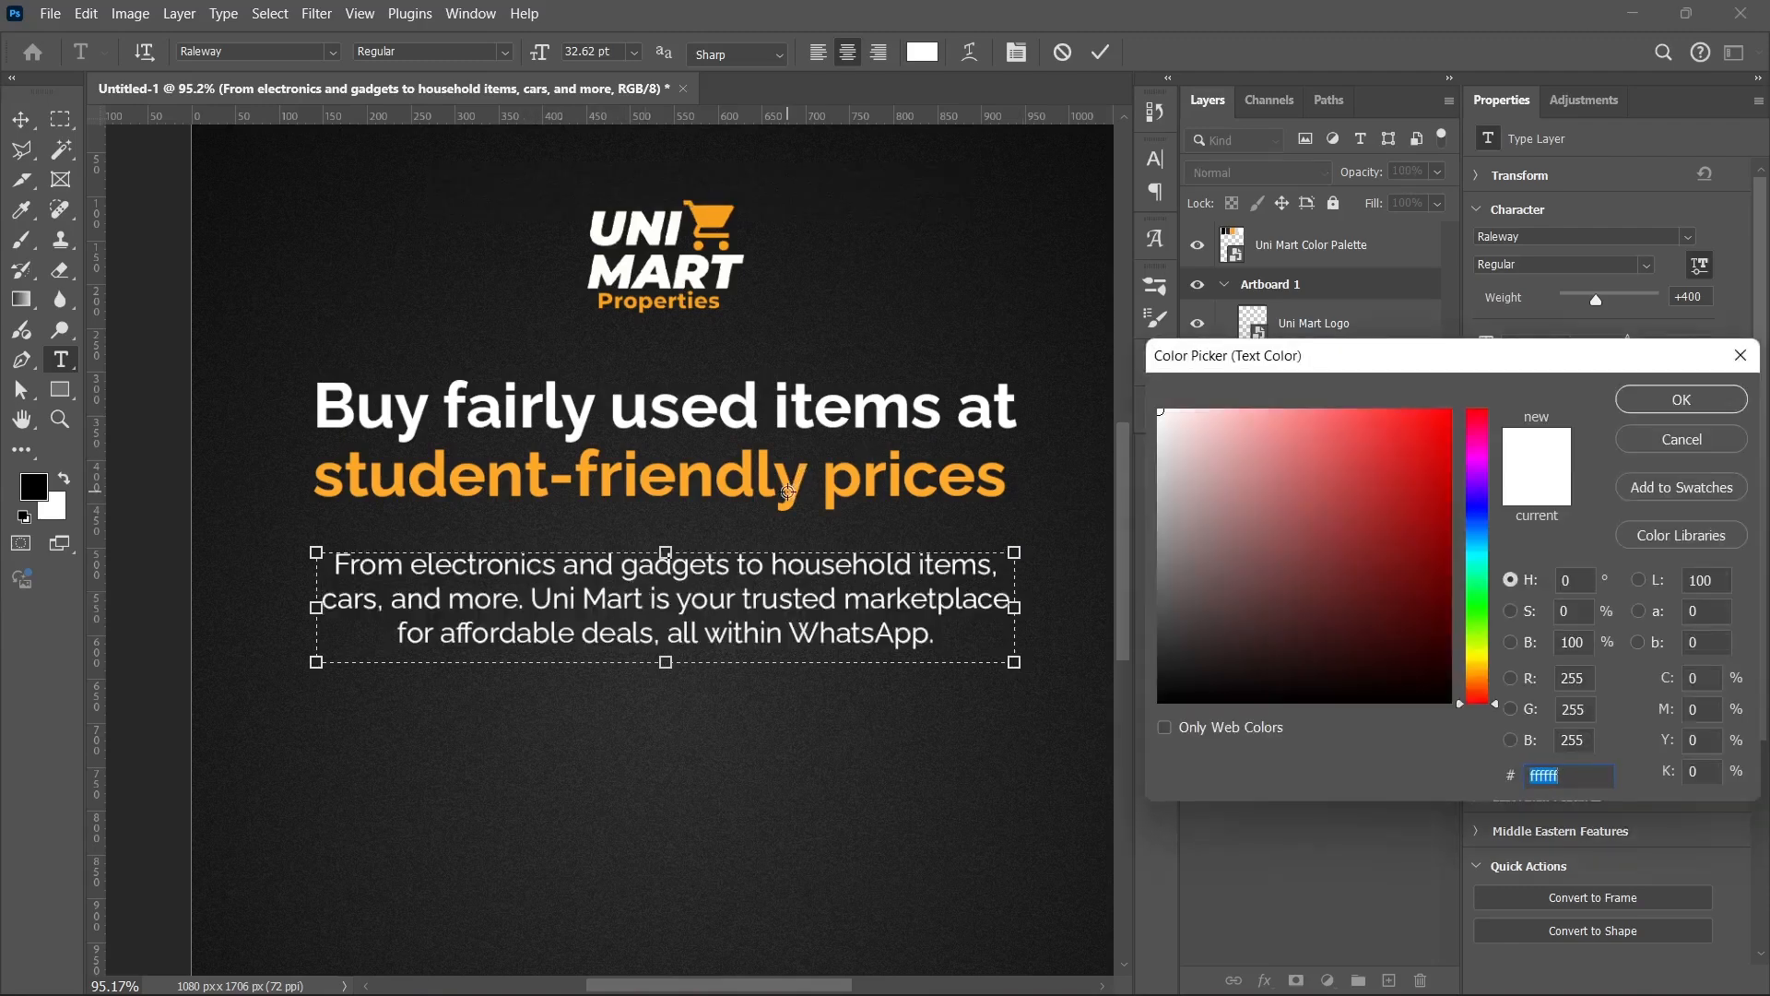
pyautogui.click(793, 491)
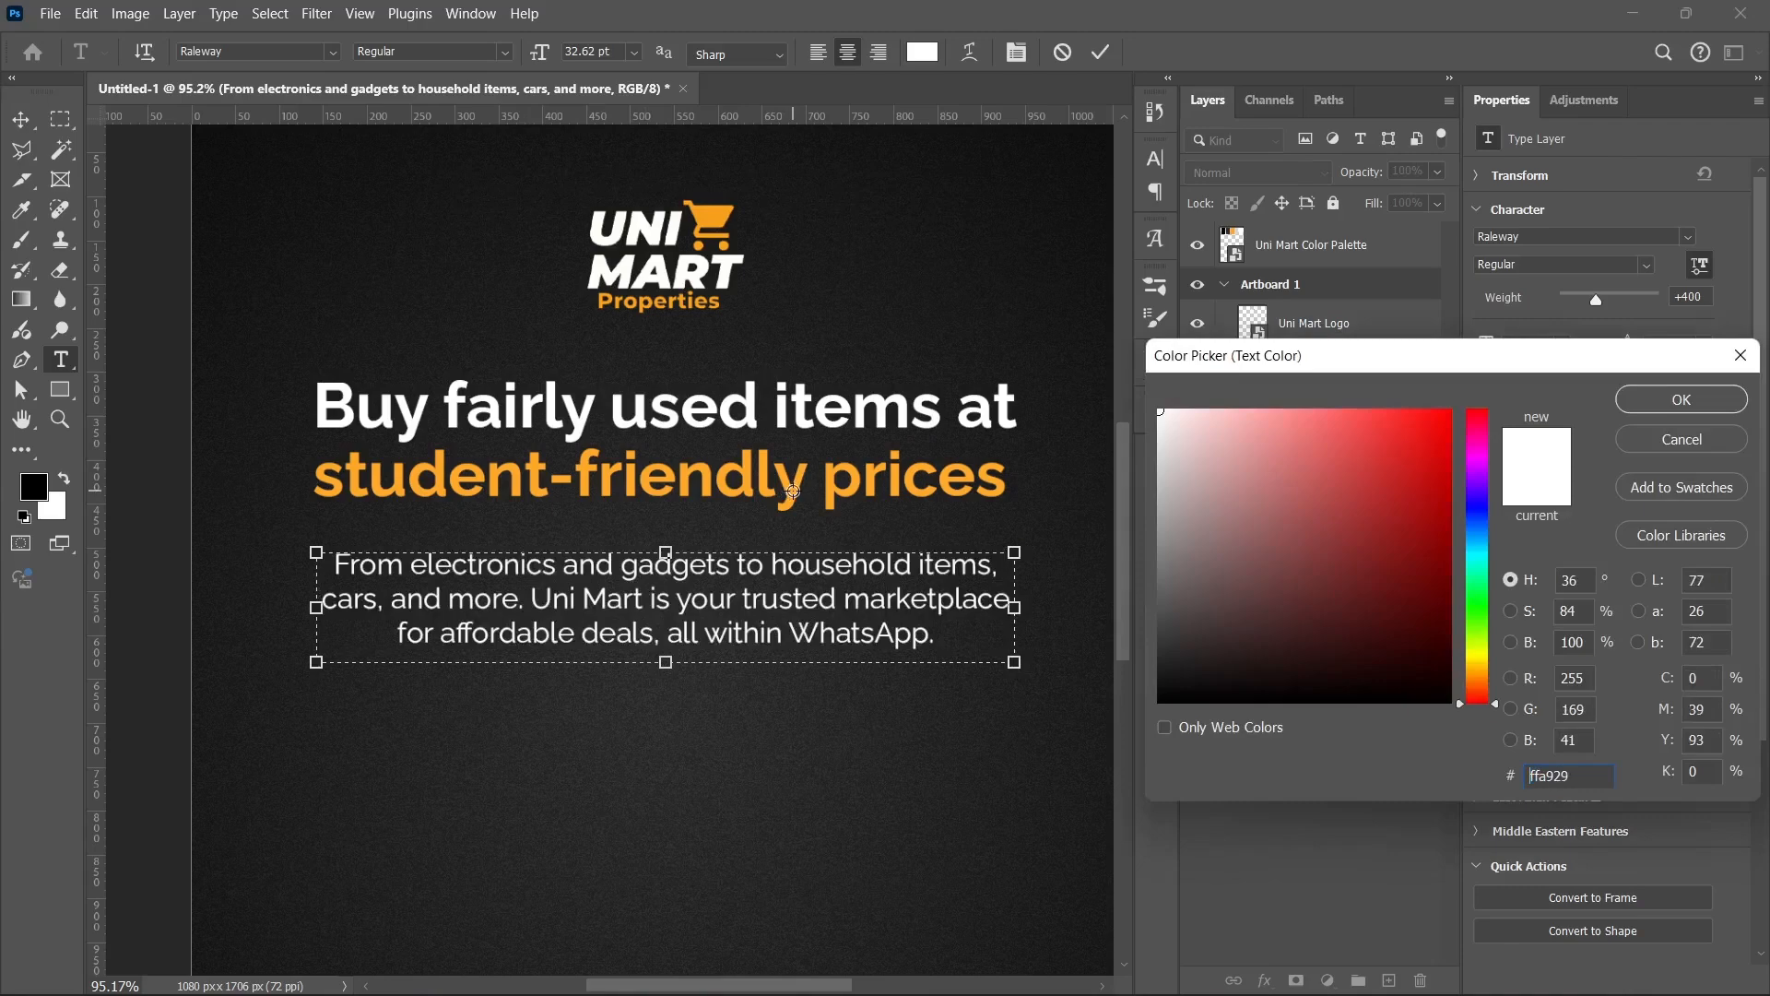
pyautogui.click(1702, 406)
pyautogui.click(1647, 269)
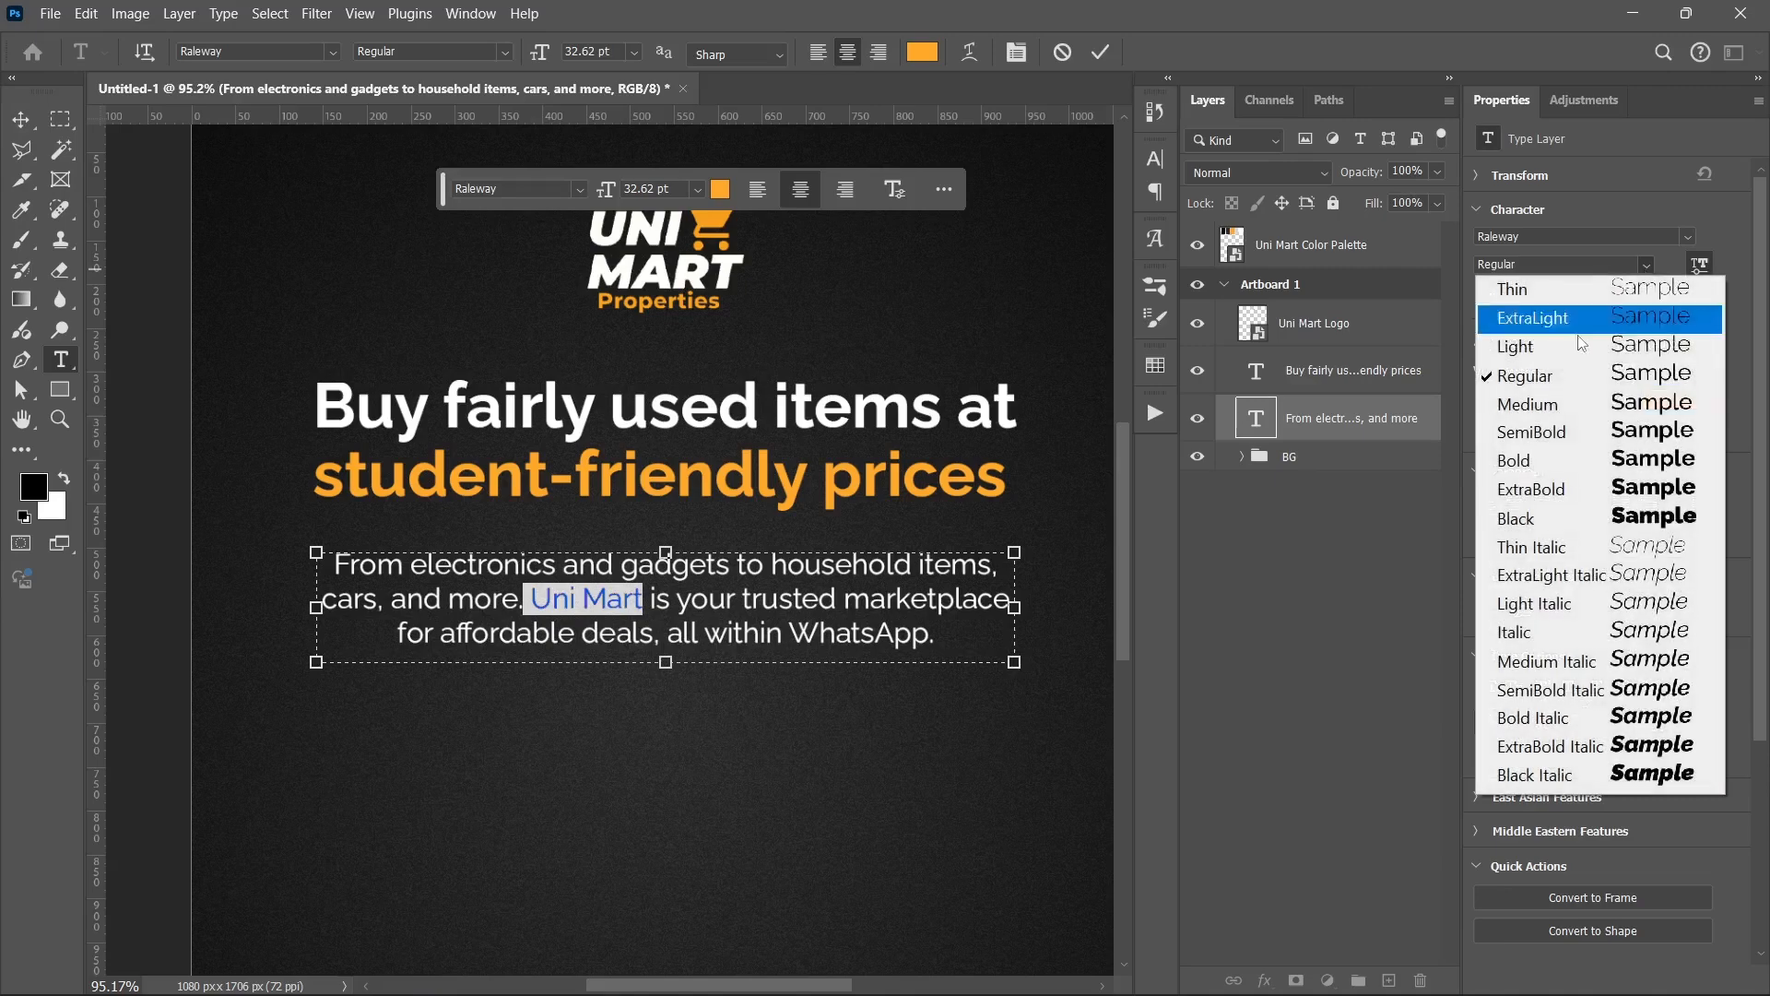
pyautogui.click(1521, 458)
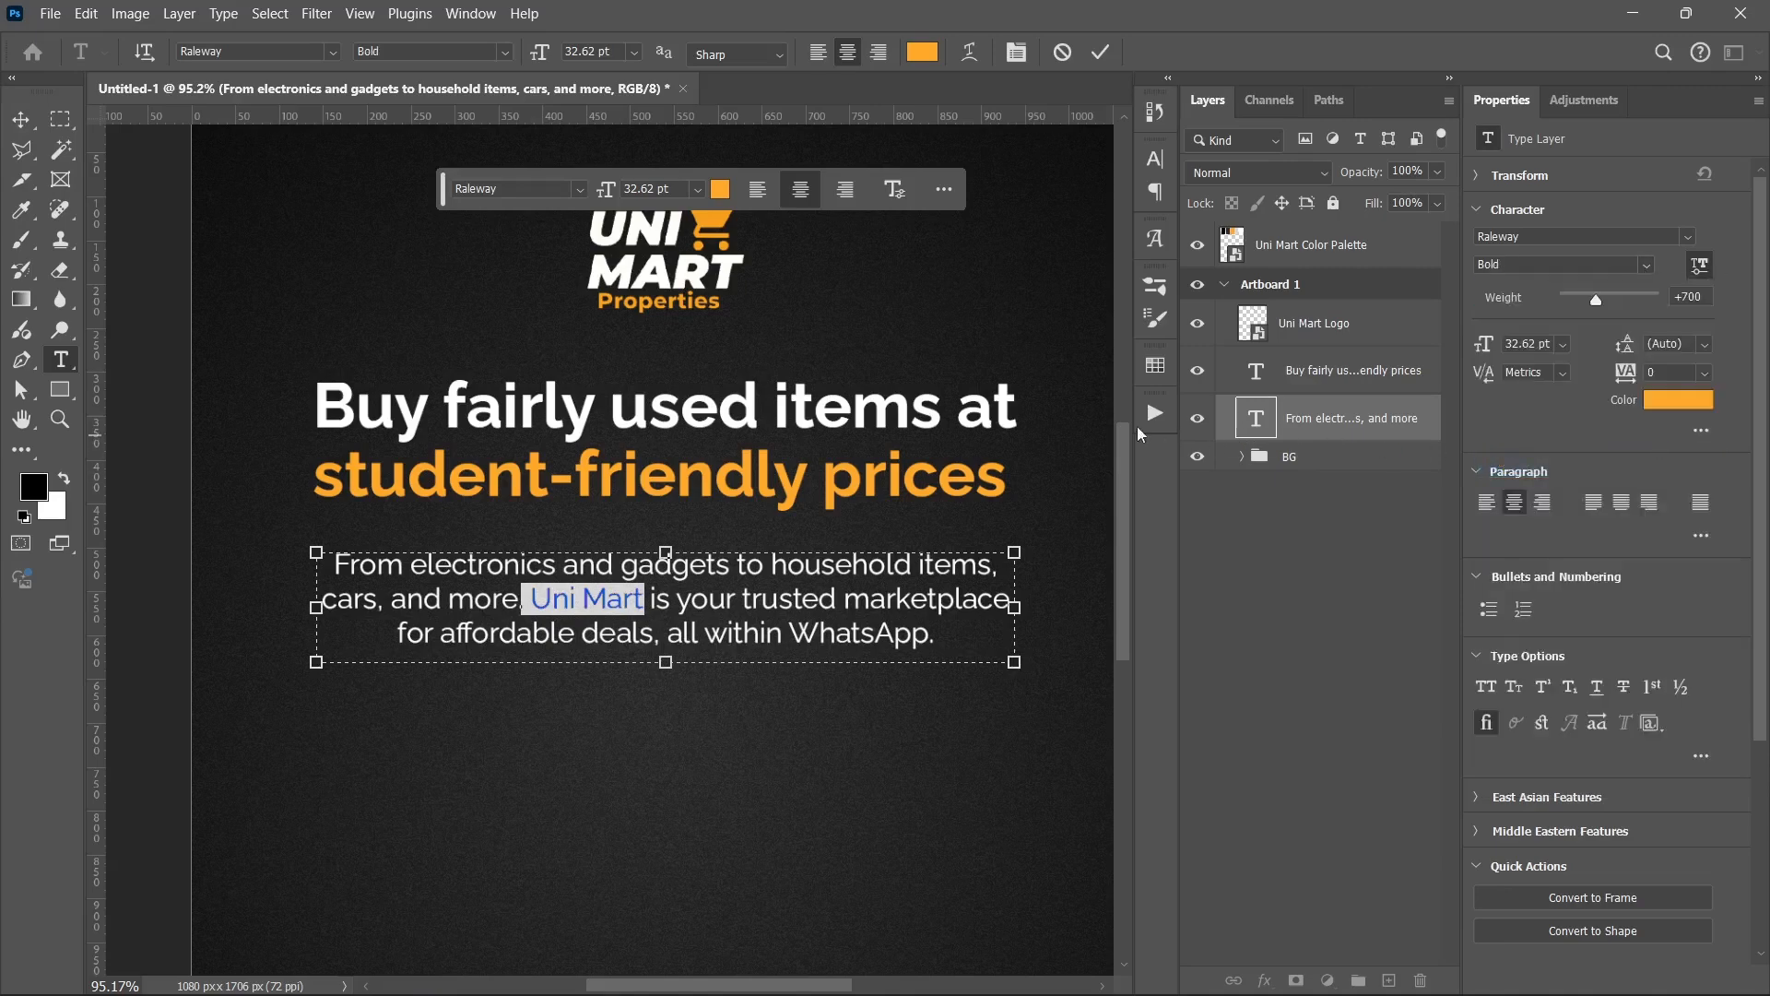
pyautogui.click(1103, 51)
# - Nudge the body paragraph up 8 px, closer to the headline
pyautogui.press('v')
pyautogui.scroll(-2, 675, 700)
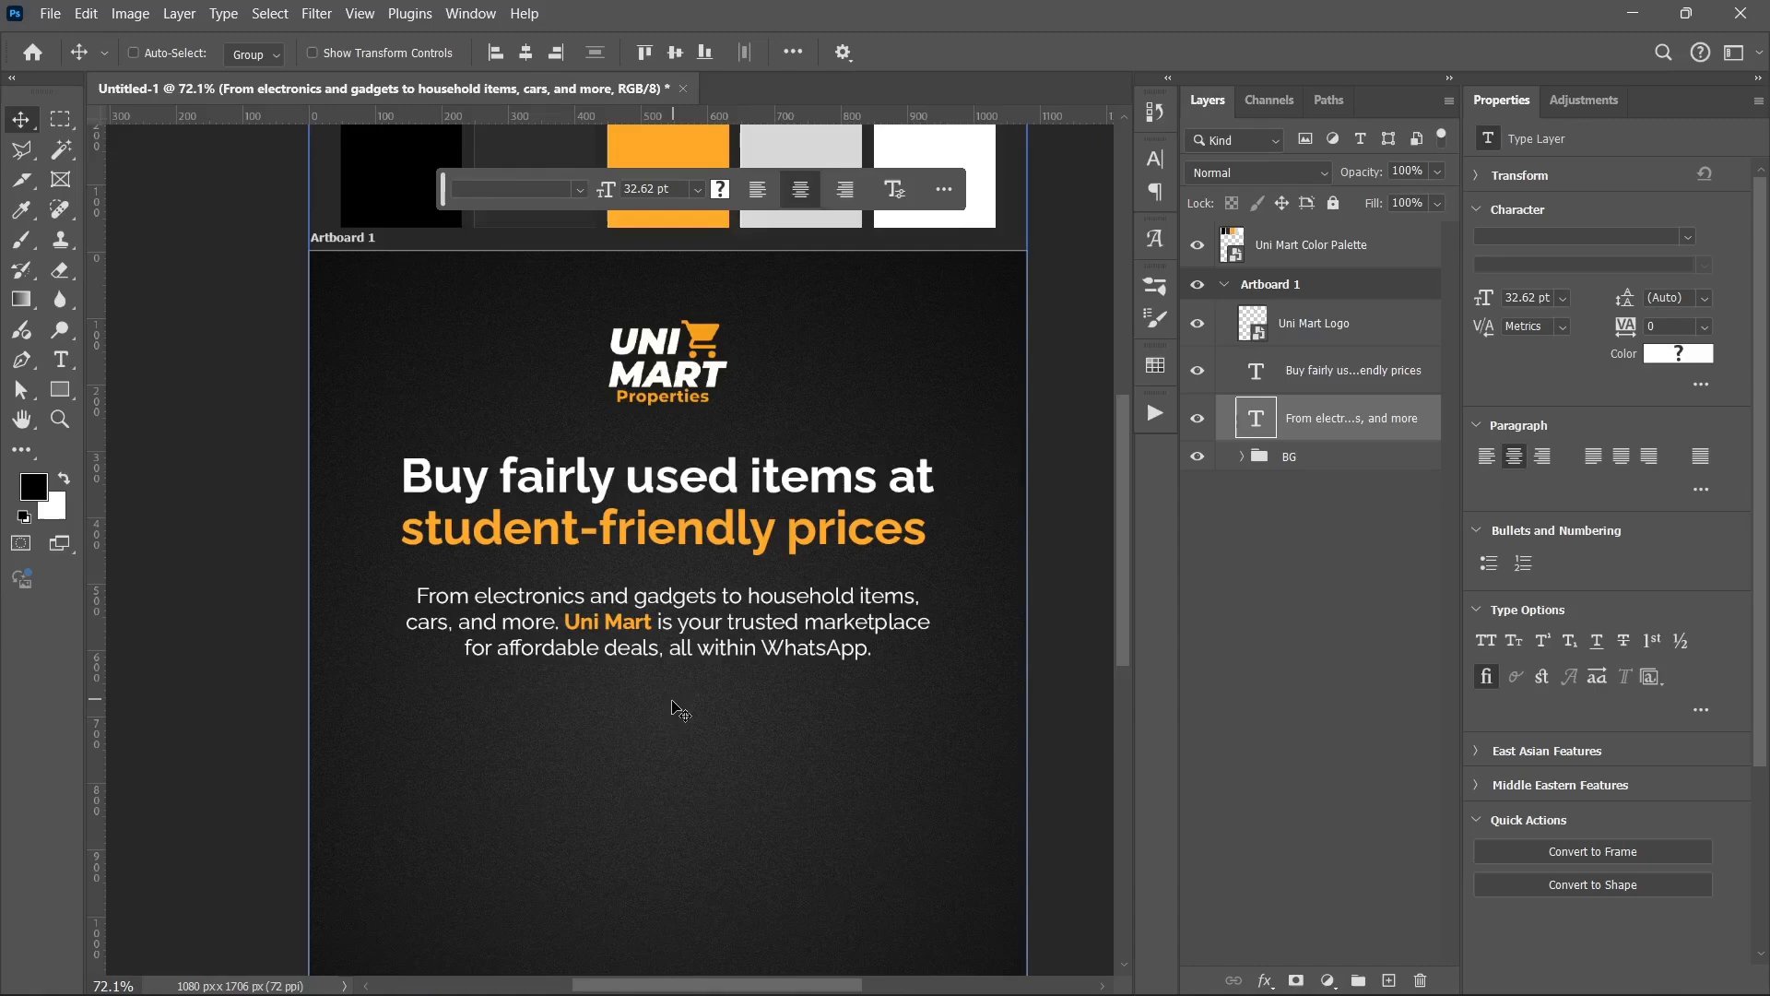
pyautogui.scroll(-2, 774, 655)
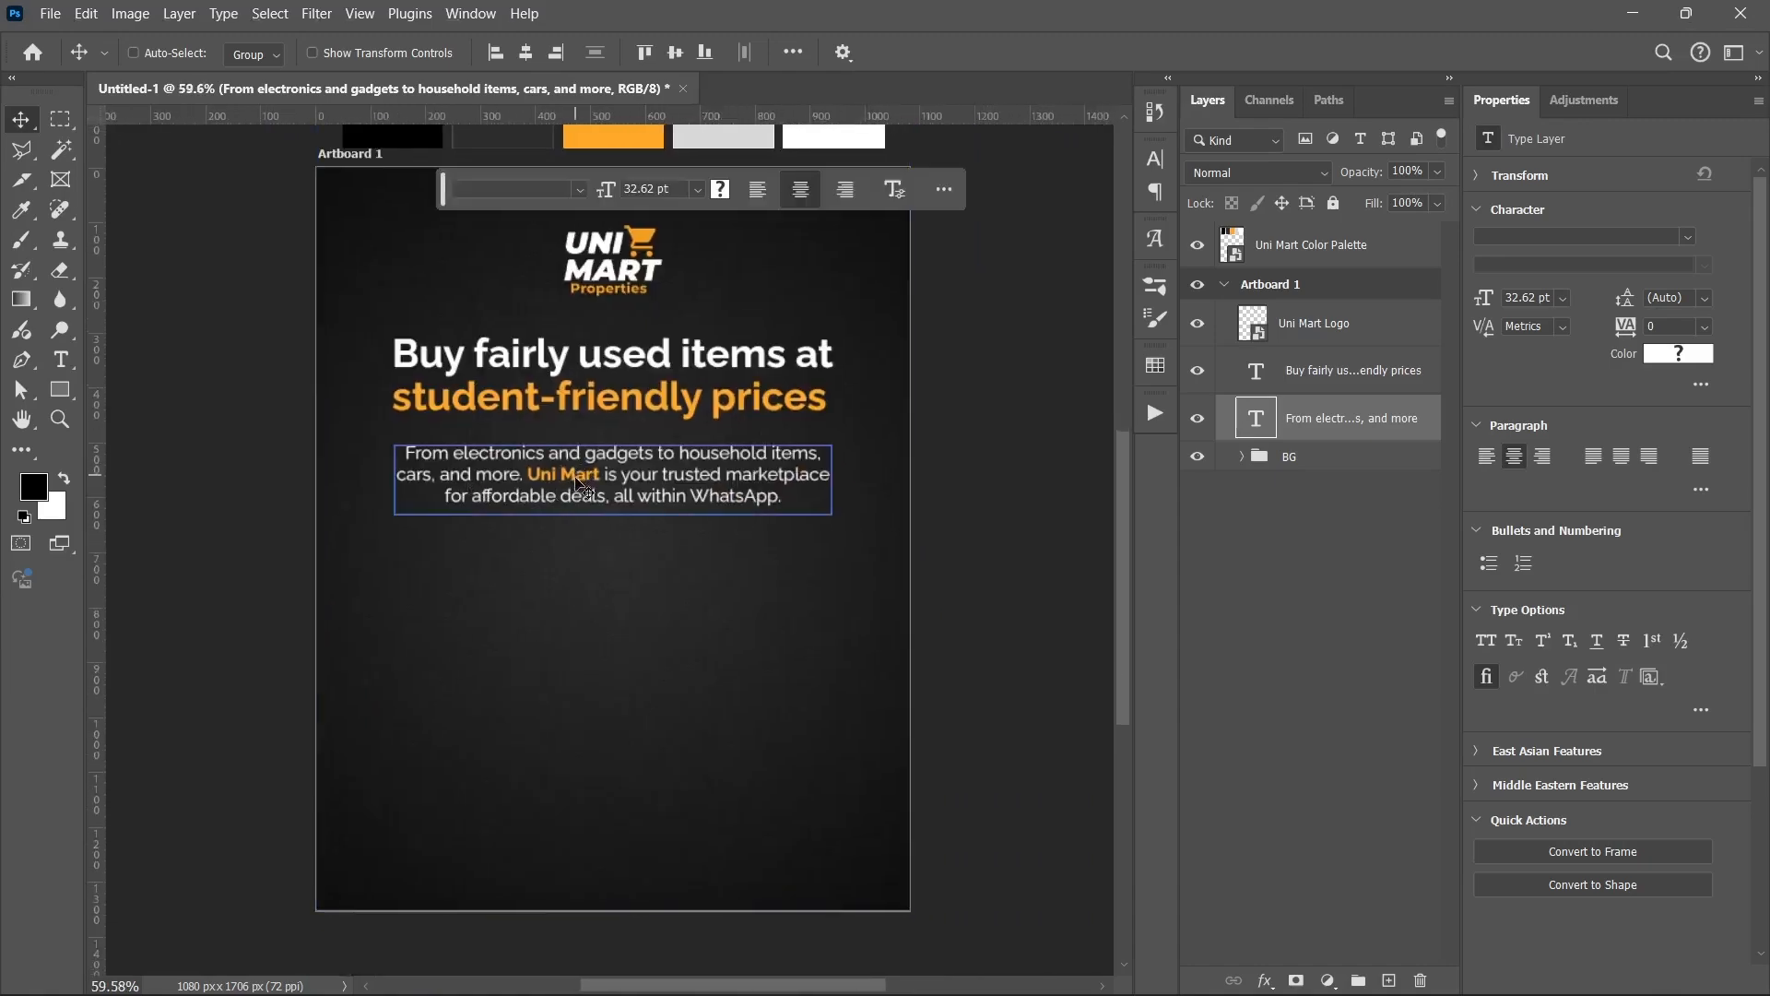
pyautogui.scroll(1, 581, 484)
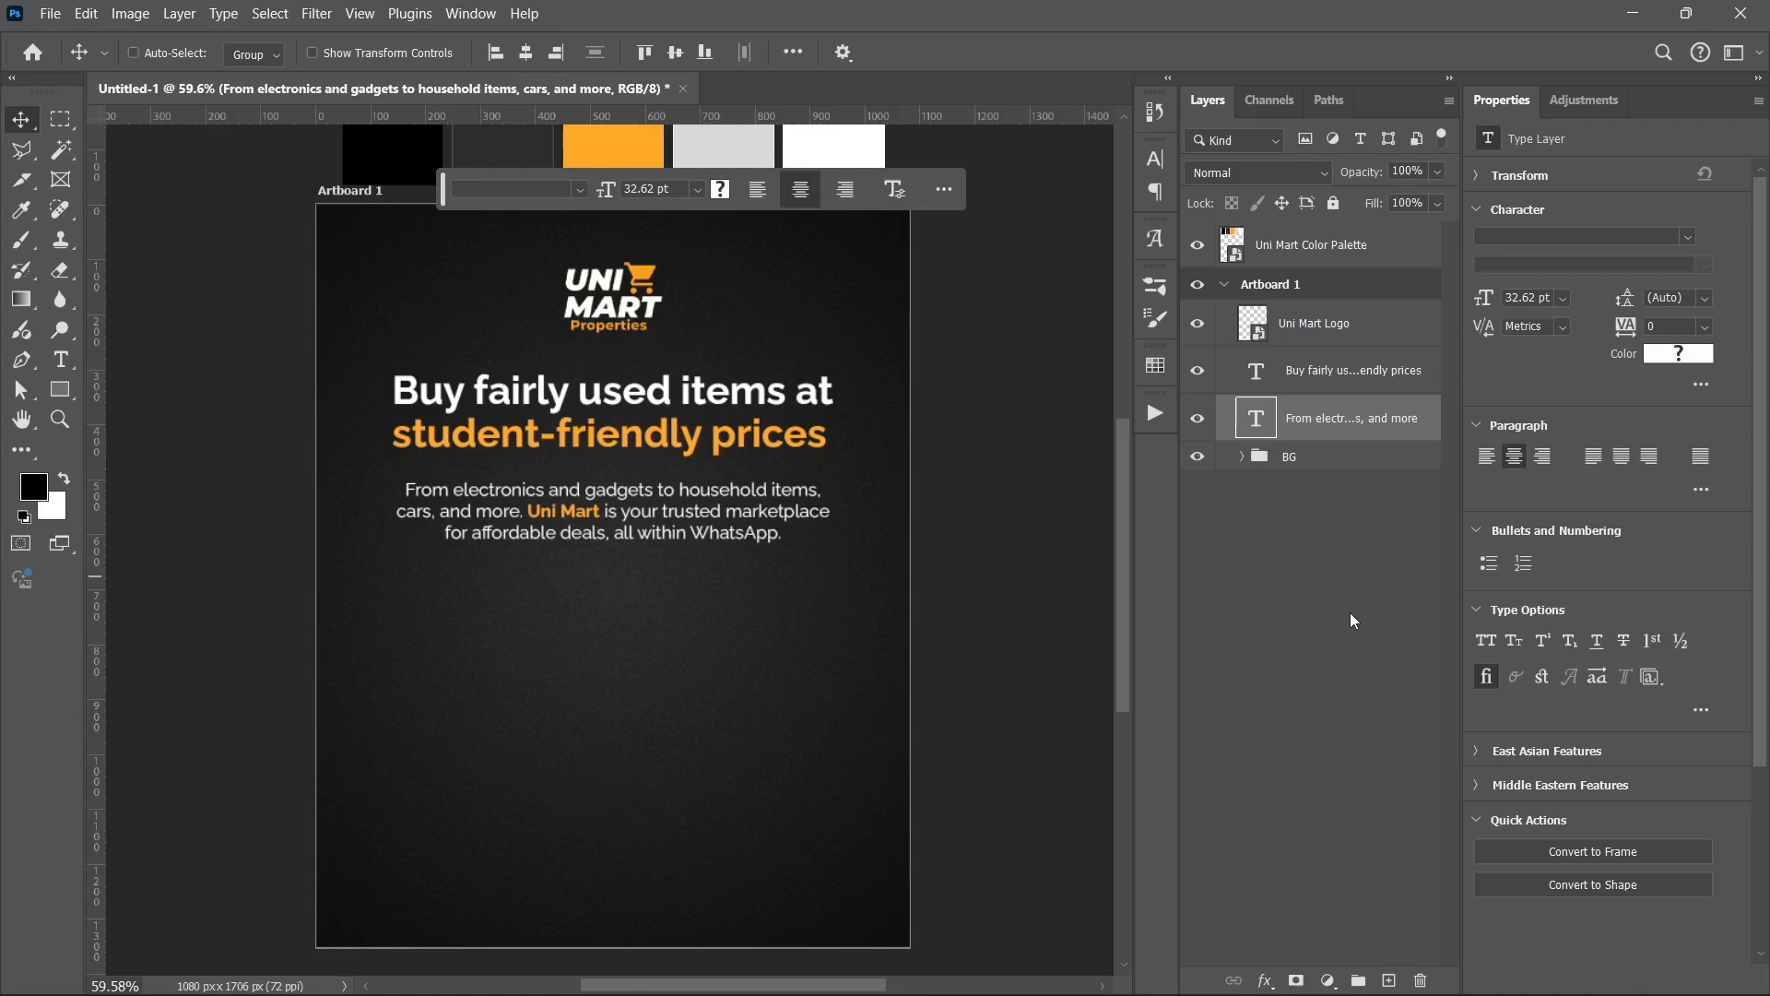
pyautogui.press('Up')
pyautogui.press('Up')
pyautogui.press('Up')
pyautogui.press('Up')
pyautogui.press('Up')
pyautogui.press('Up')
pyautogui.press('Up')
pyautogui.press('Up')
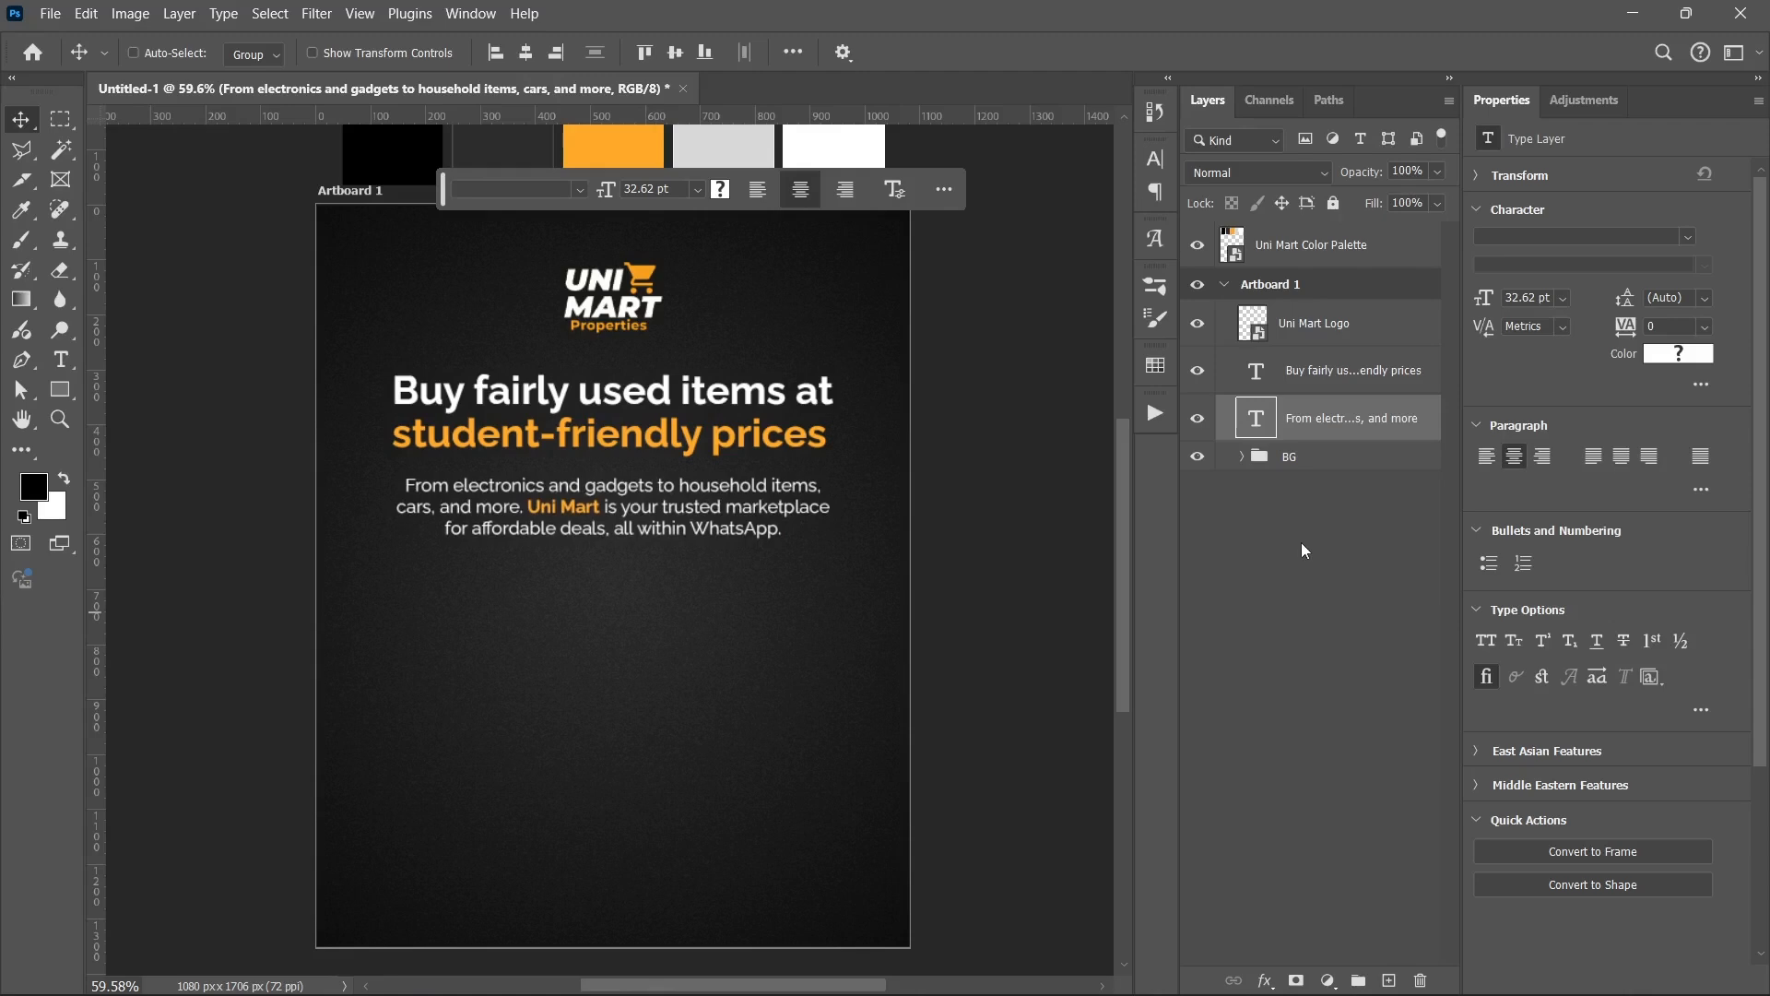
# - Draw a rectangle of about 431 × 271 px below the body paragraph in the artboard's left half, layered just above BG
pyautogui.click(1338, 474)
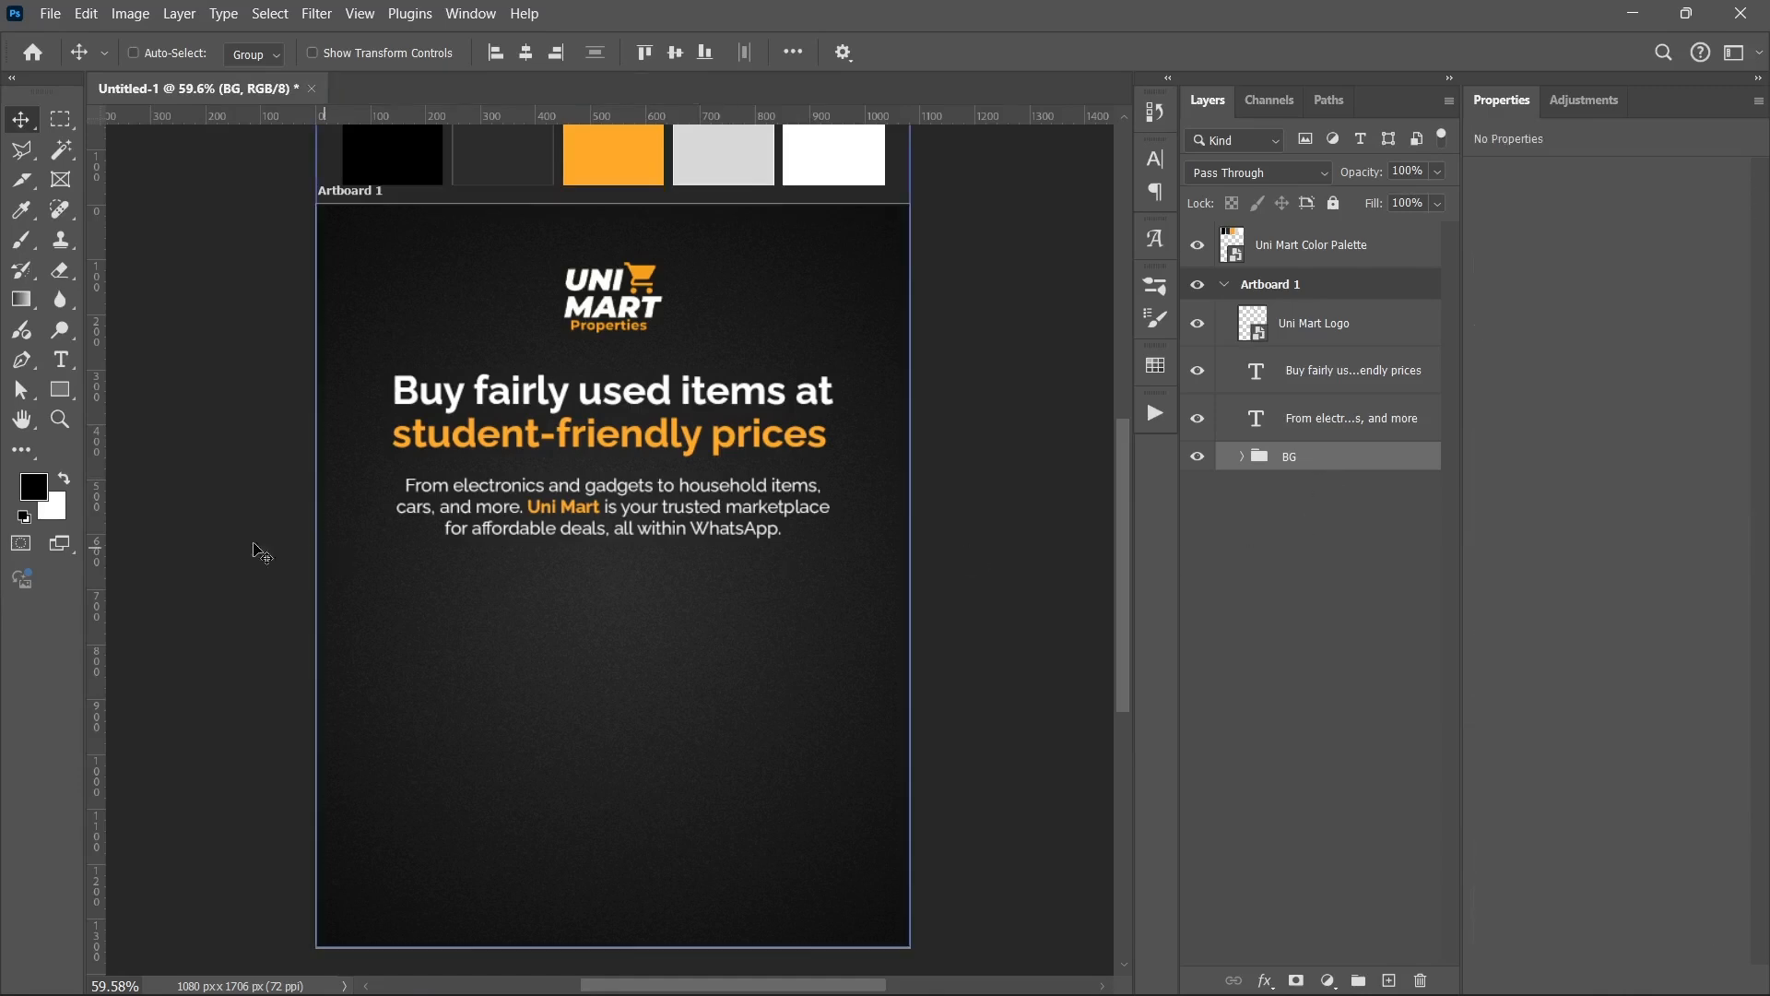
pyautogui.click(59, 388)
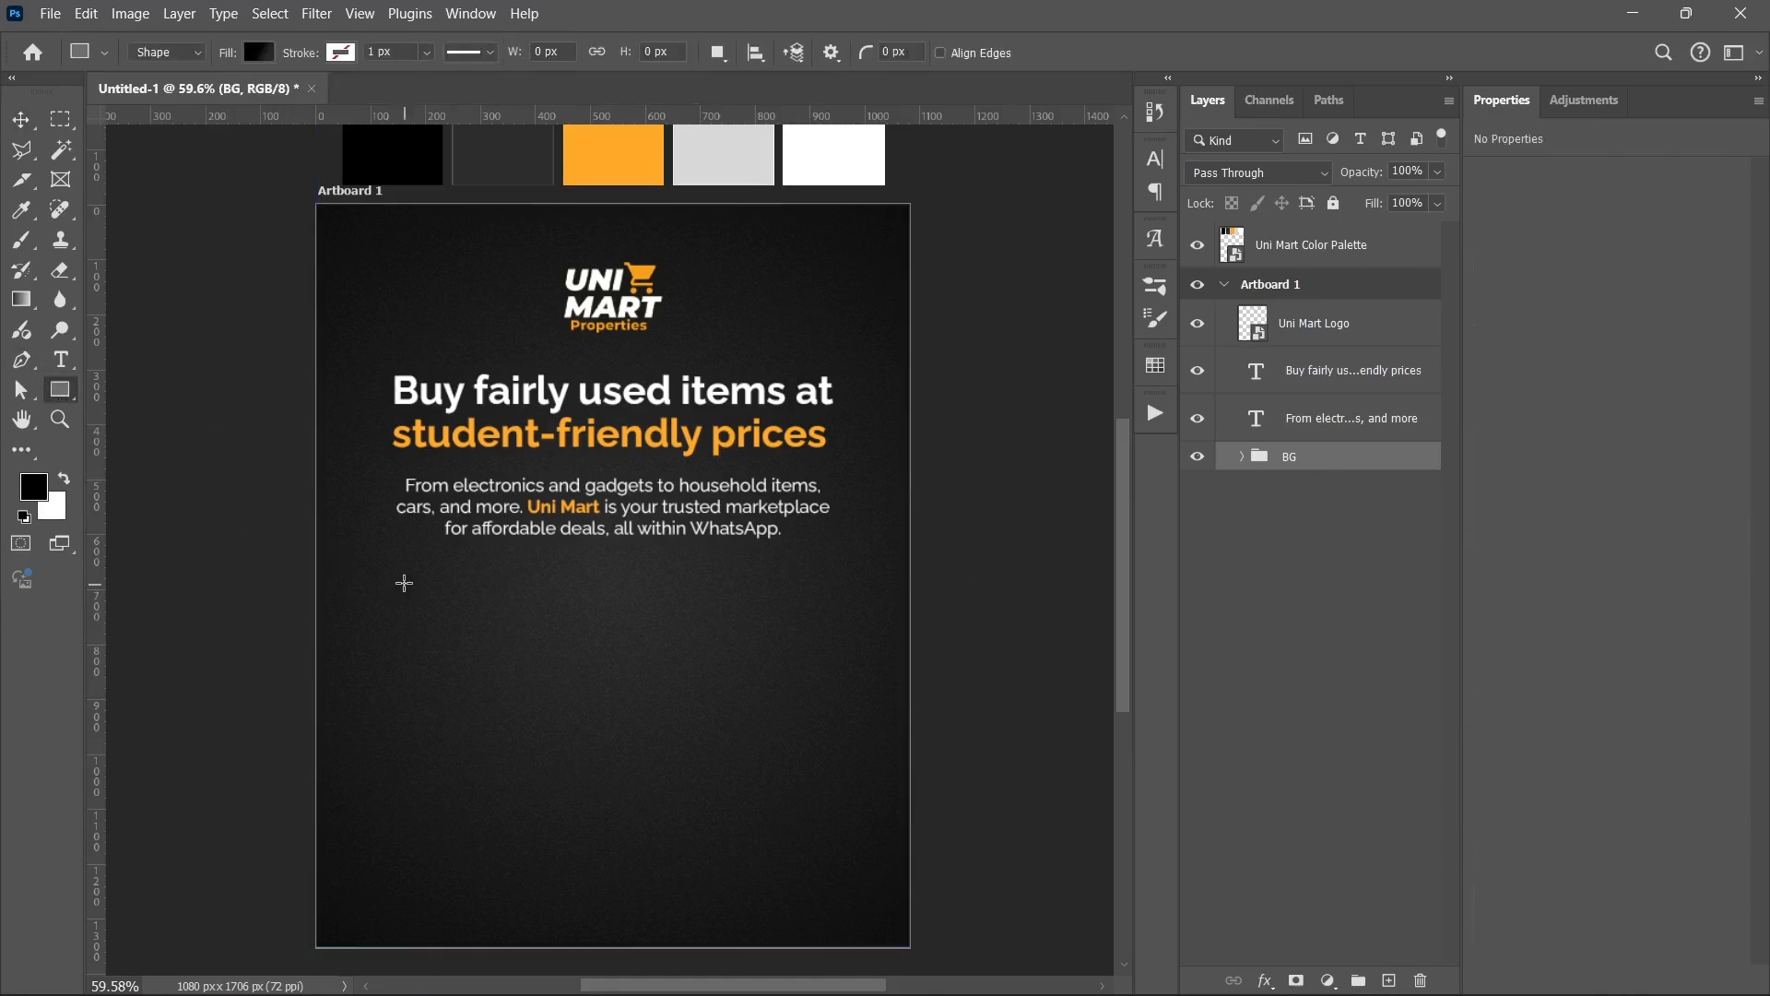
pyautogui.moveTo(368, 586); pyautogui.dragTo(605, 734)
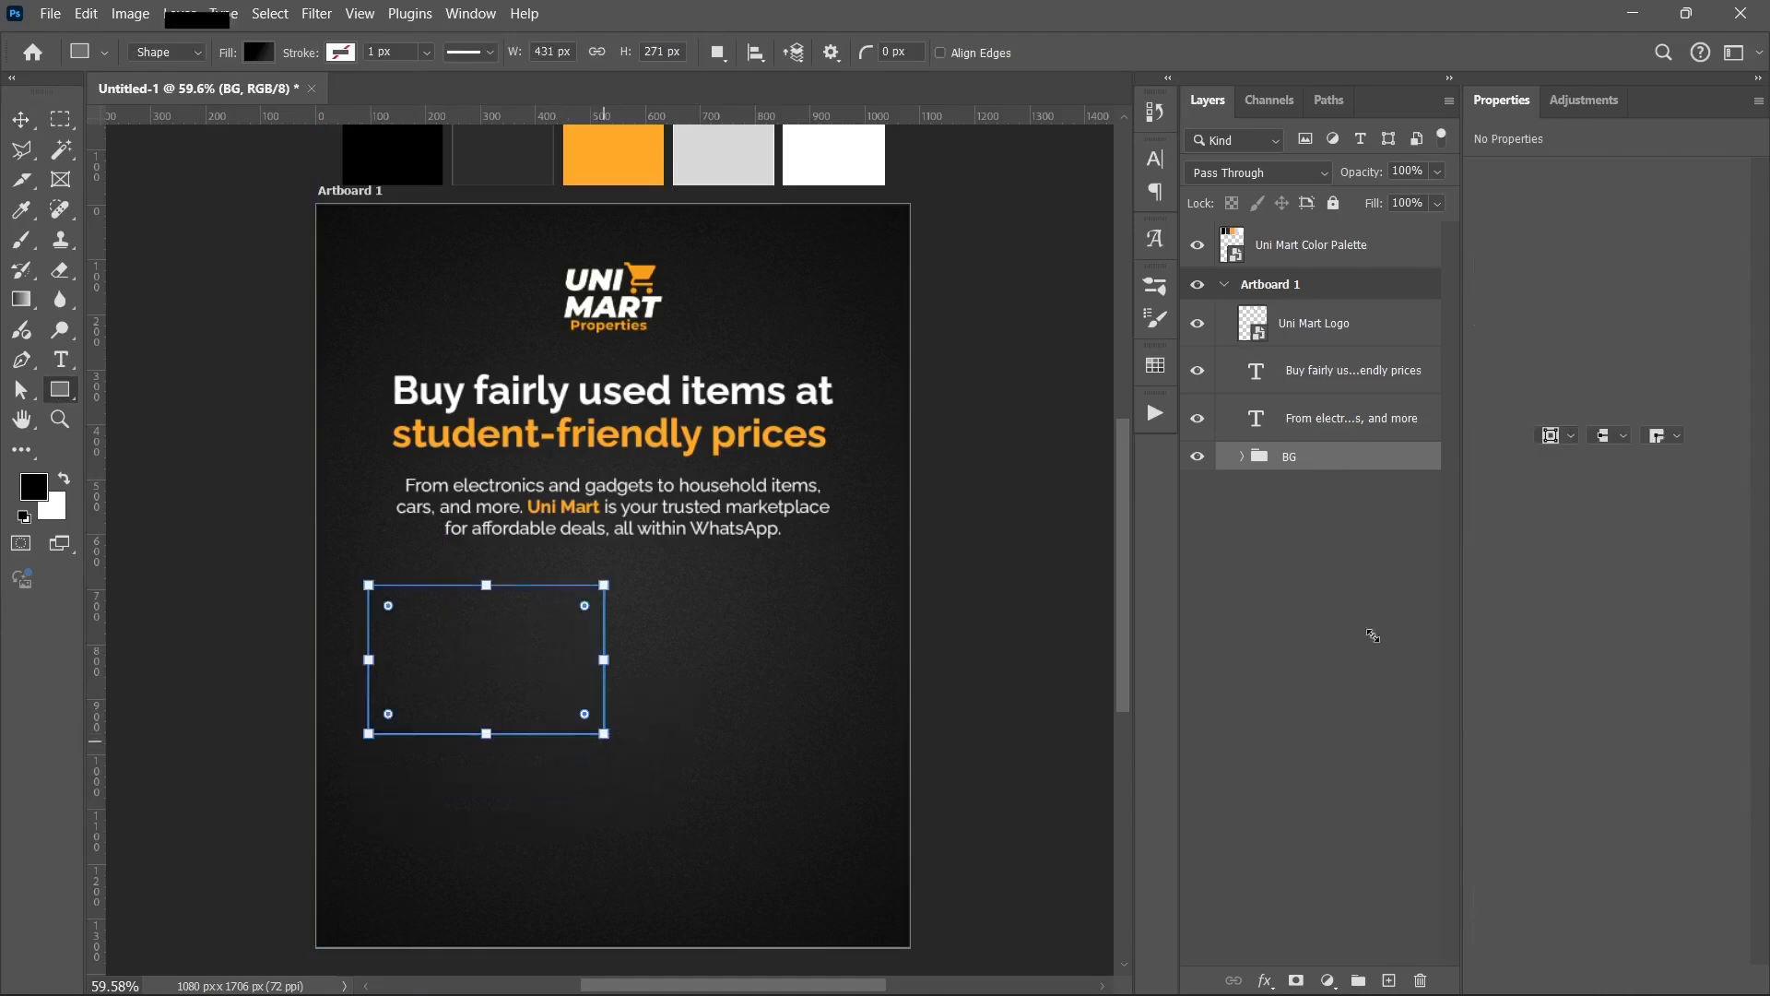
# - Replace the rectangle's gradient fill with solid white and round all its corners to 40 px
pyautogui.click(1546, 342)
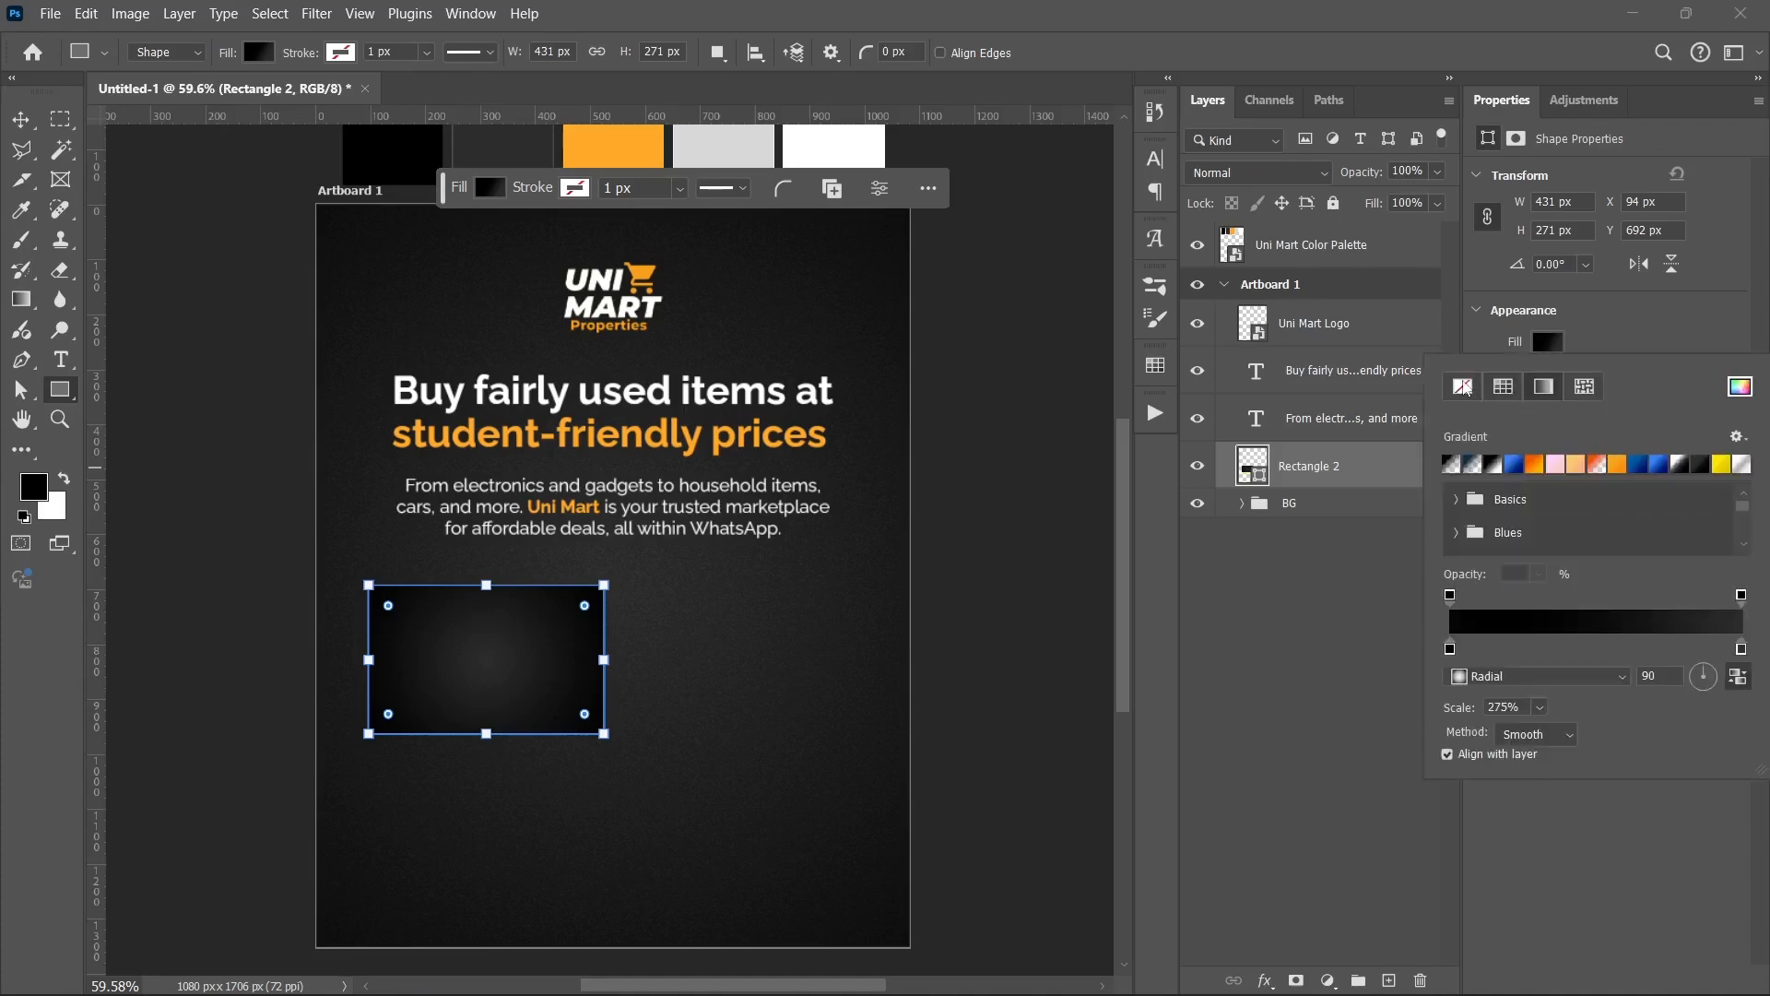
pyautogui.click(1503, 386)
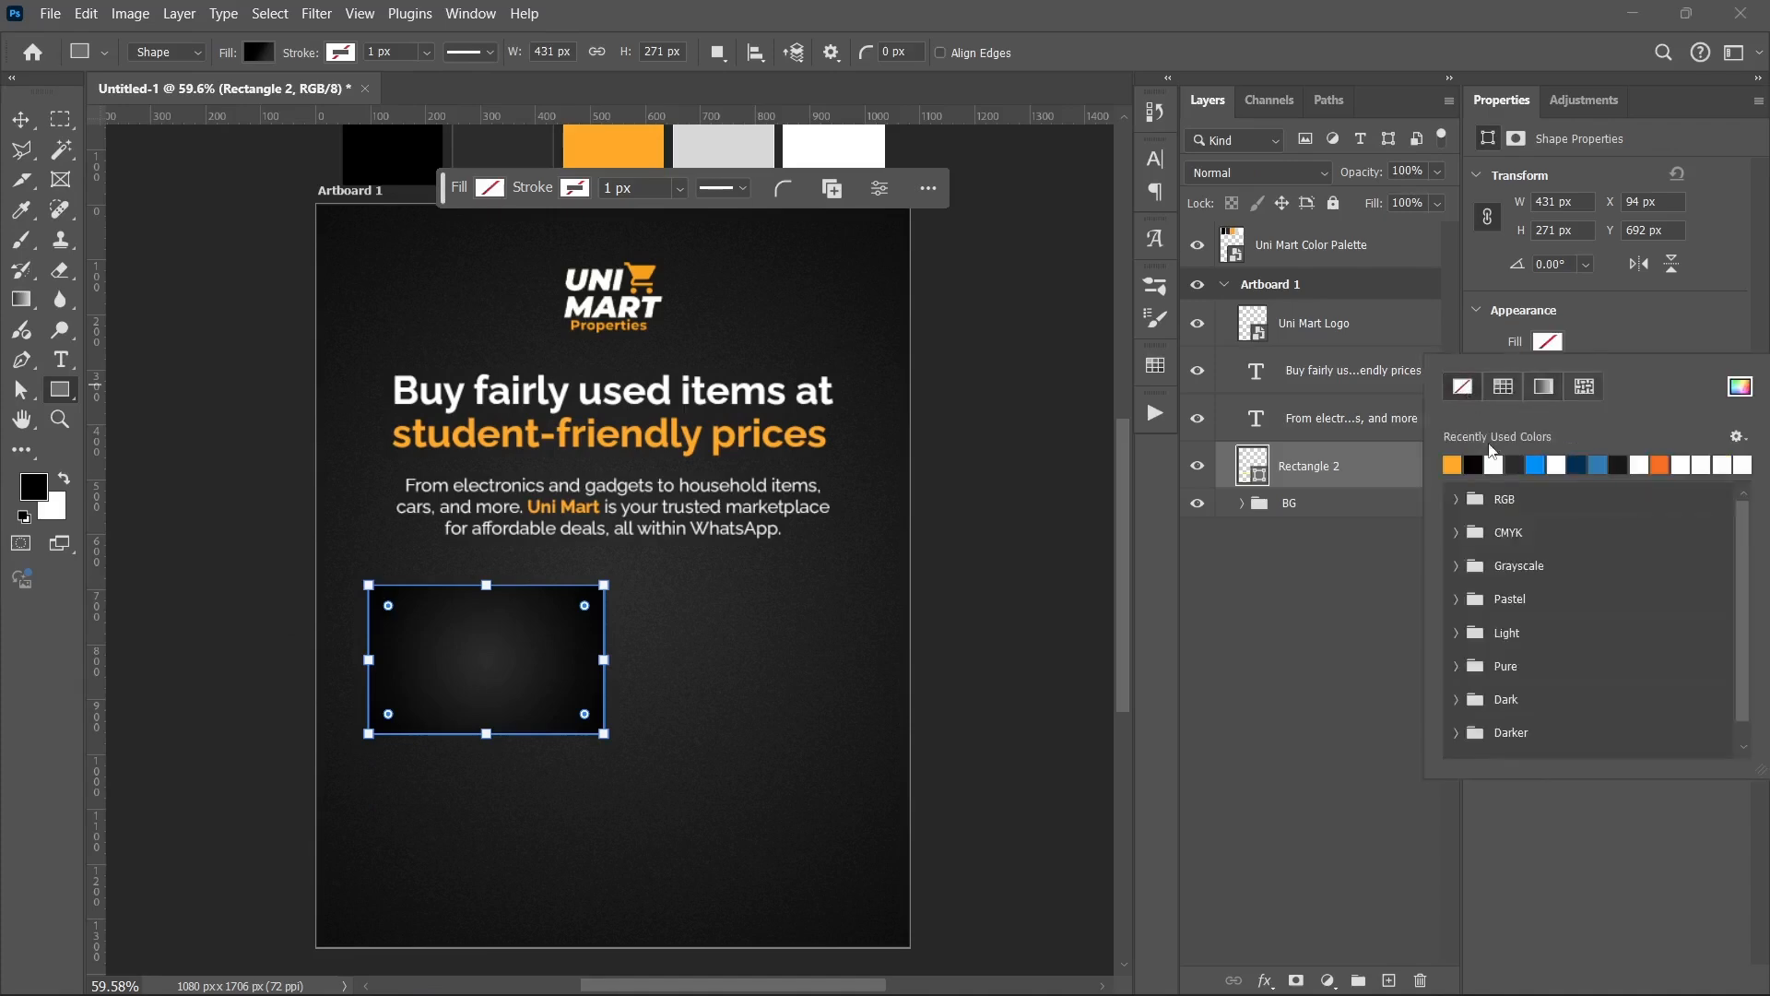
pyautogui.click(381, 611)
pyautogui.moveTo(383, 610); pyautogui.dragTo(379, 613)
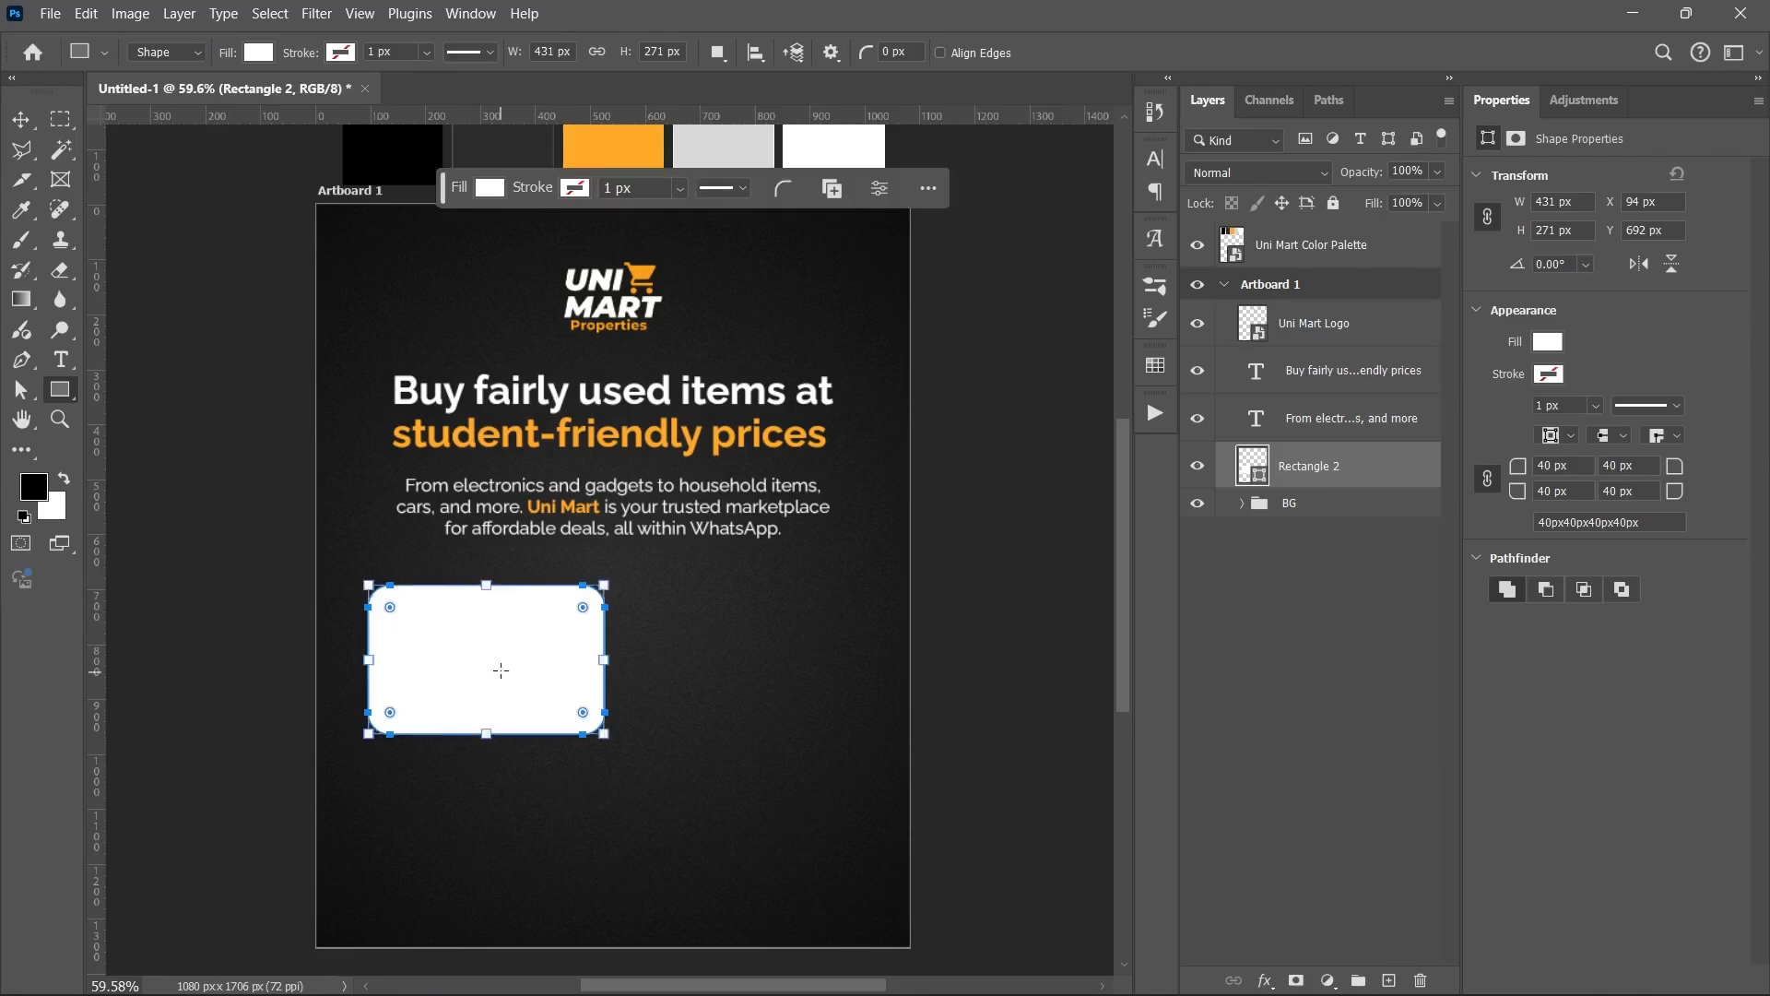
# - Add a 30 pt Raleway Bold text line below the white card, pasting "Items you can buy:" copied from Uni Mart.txt in Notepad
pyautogui.press('v')
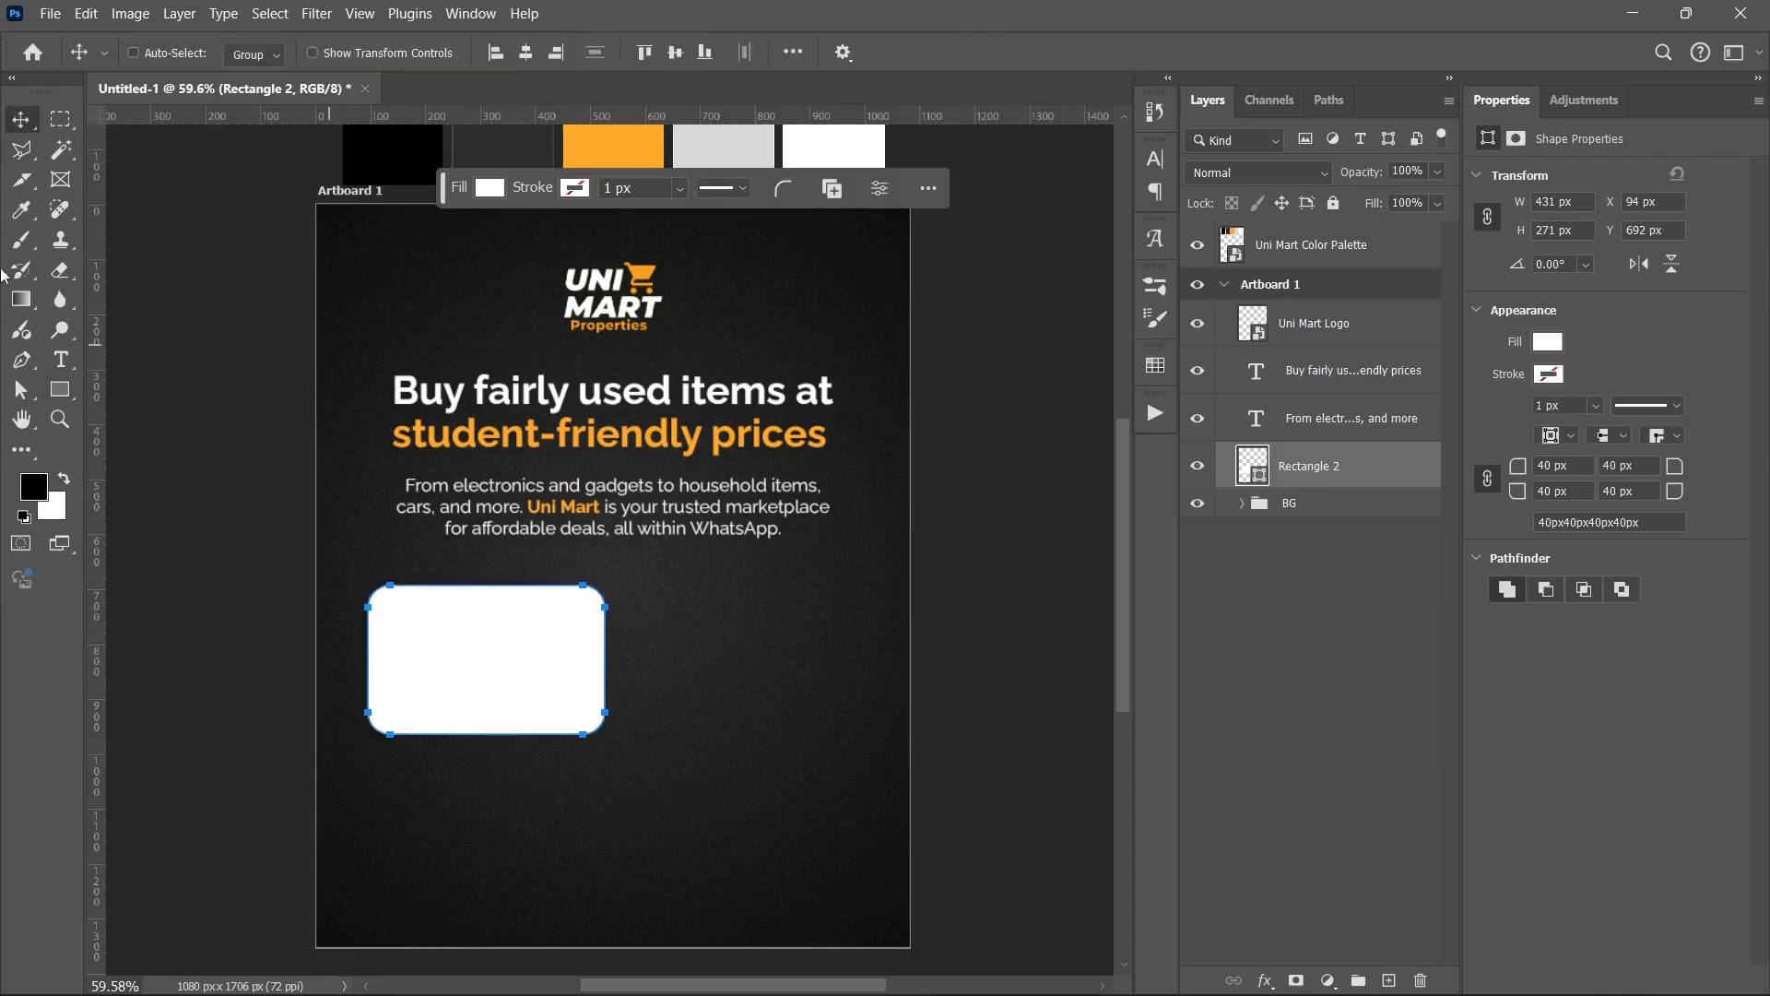
pyautogui.click(58, 363)
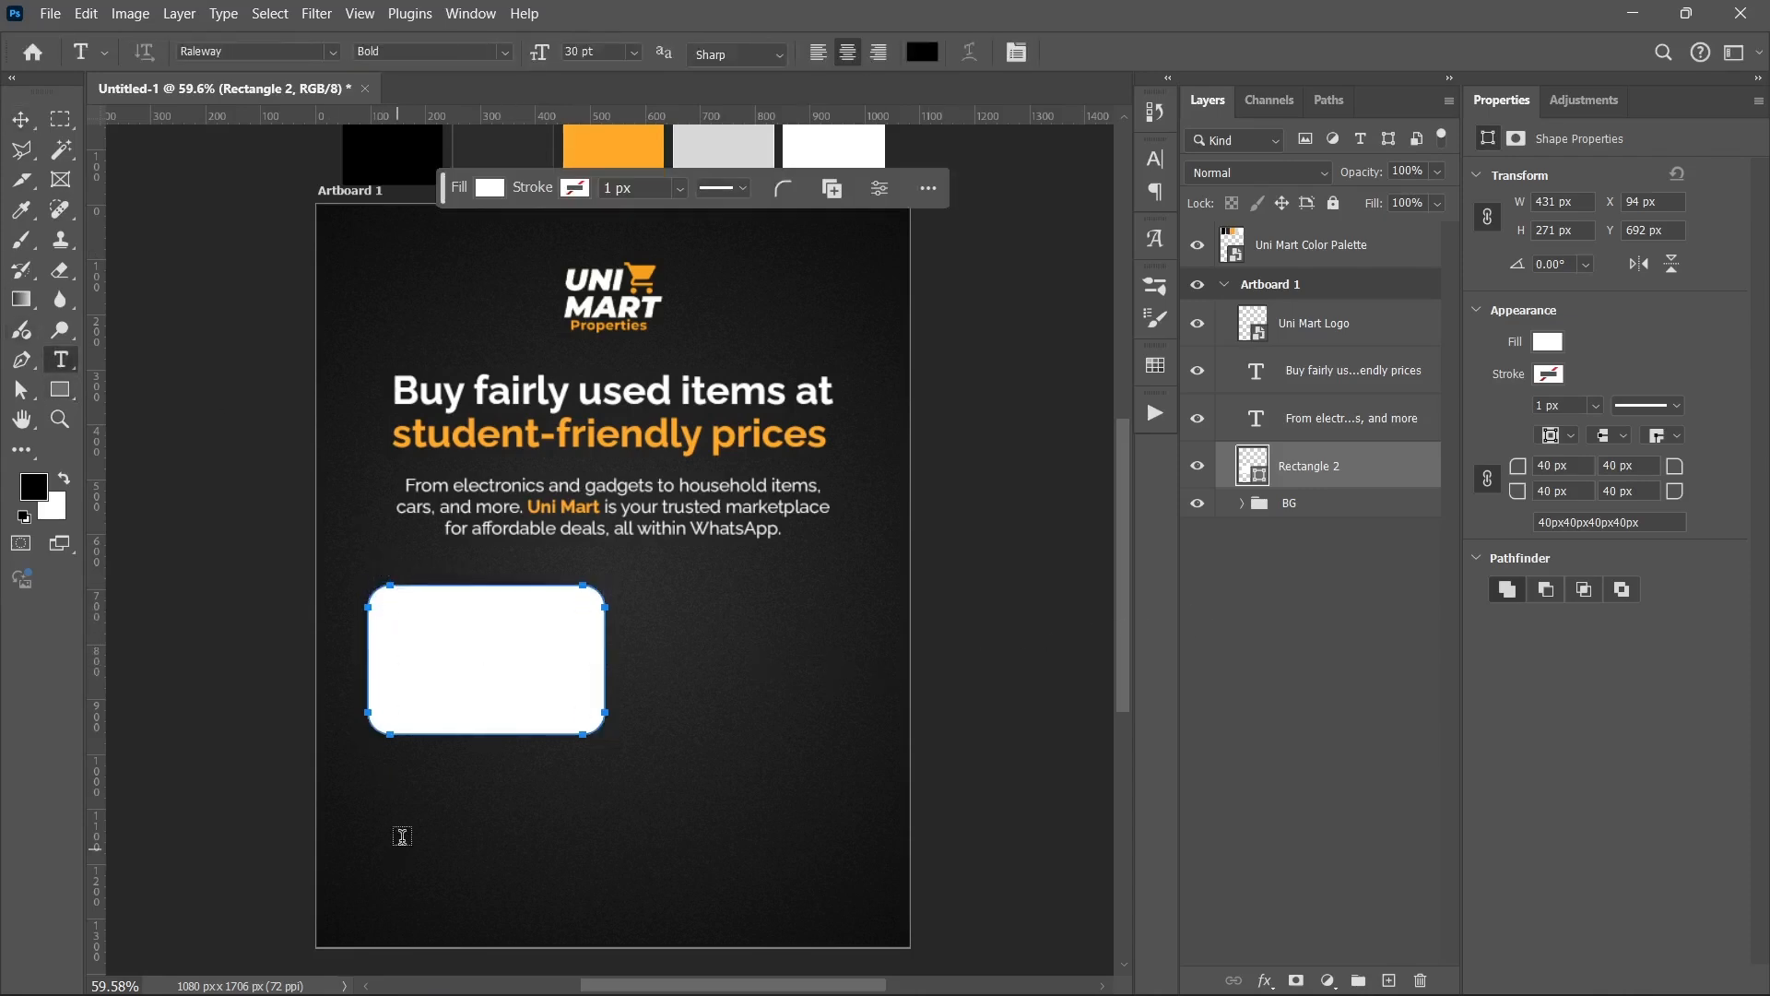
pyautogui.click(411, 807)
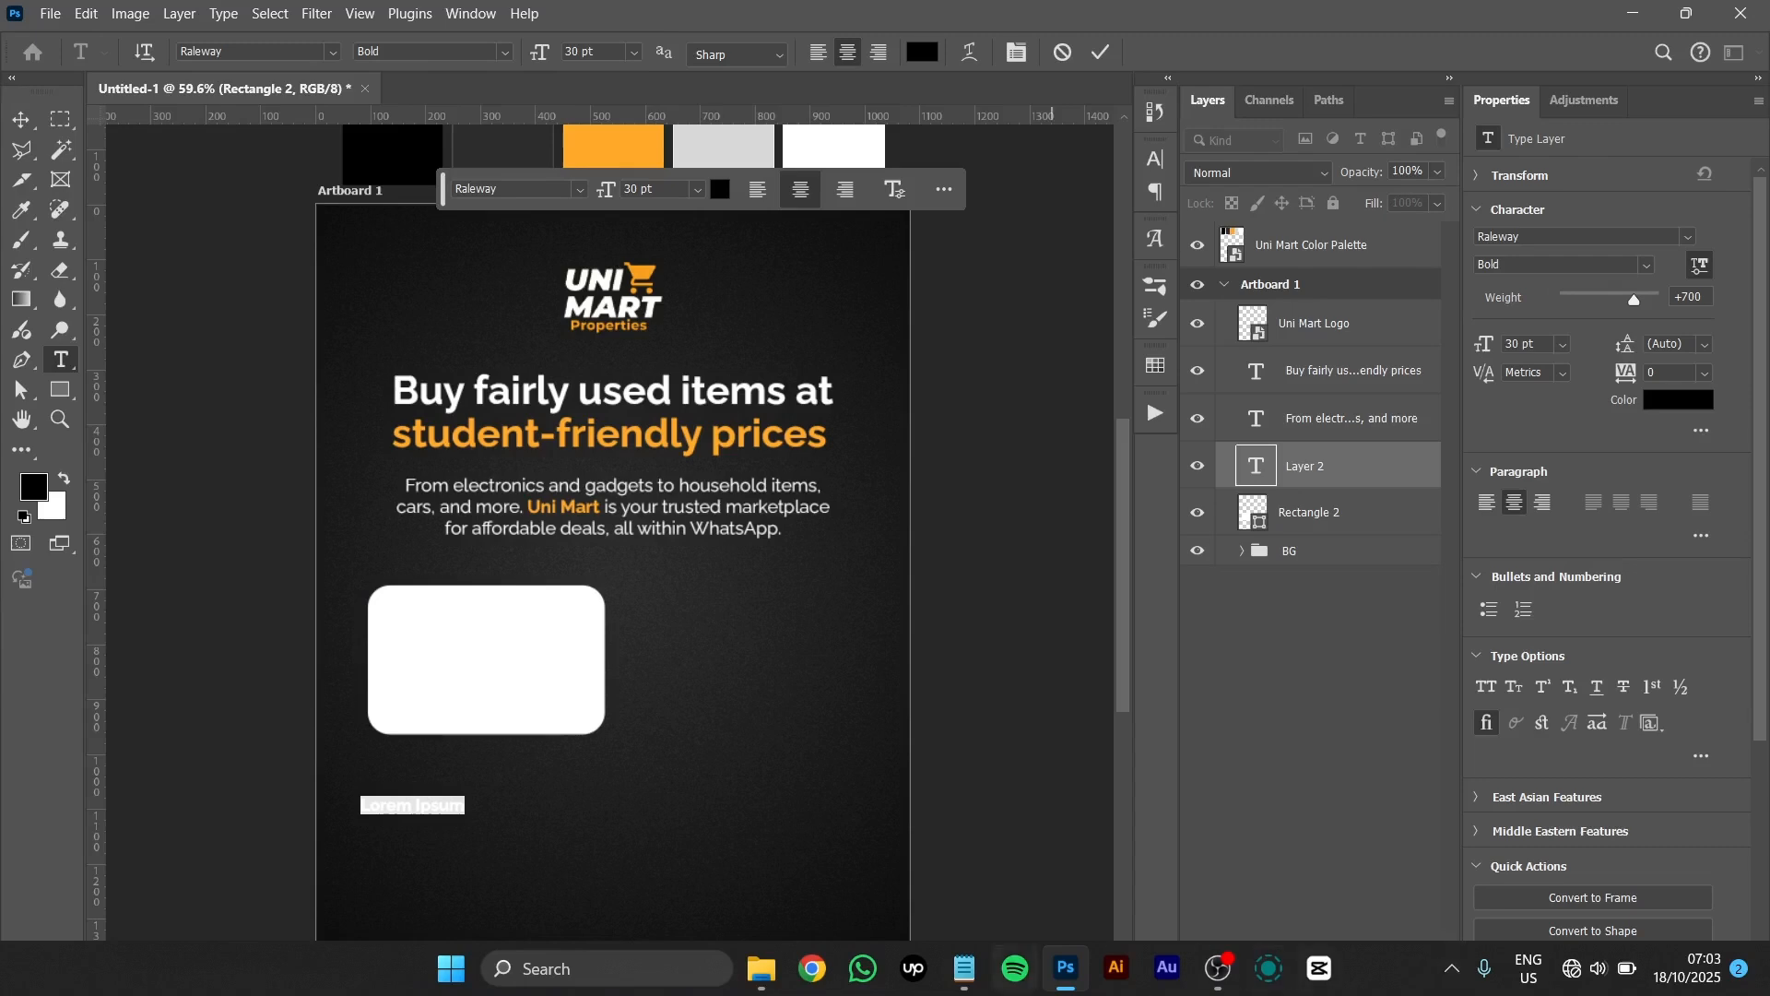
pyautogui.click(965, 968)
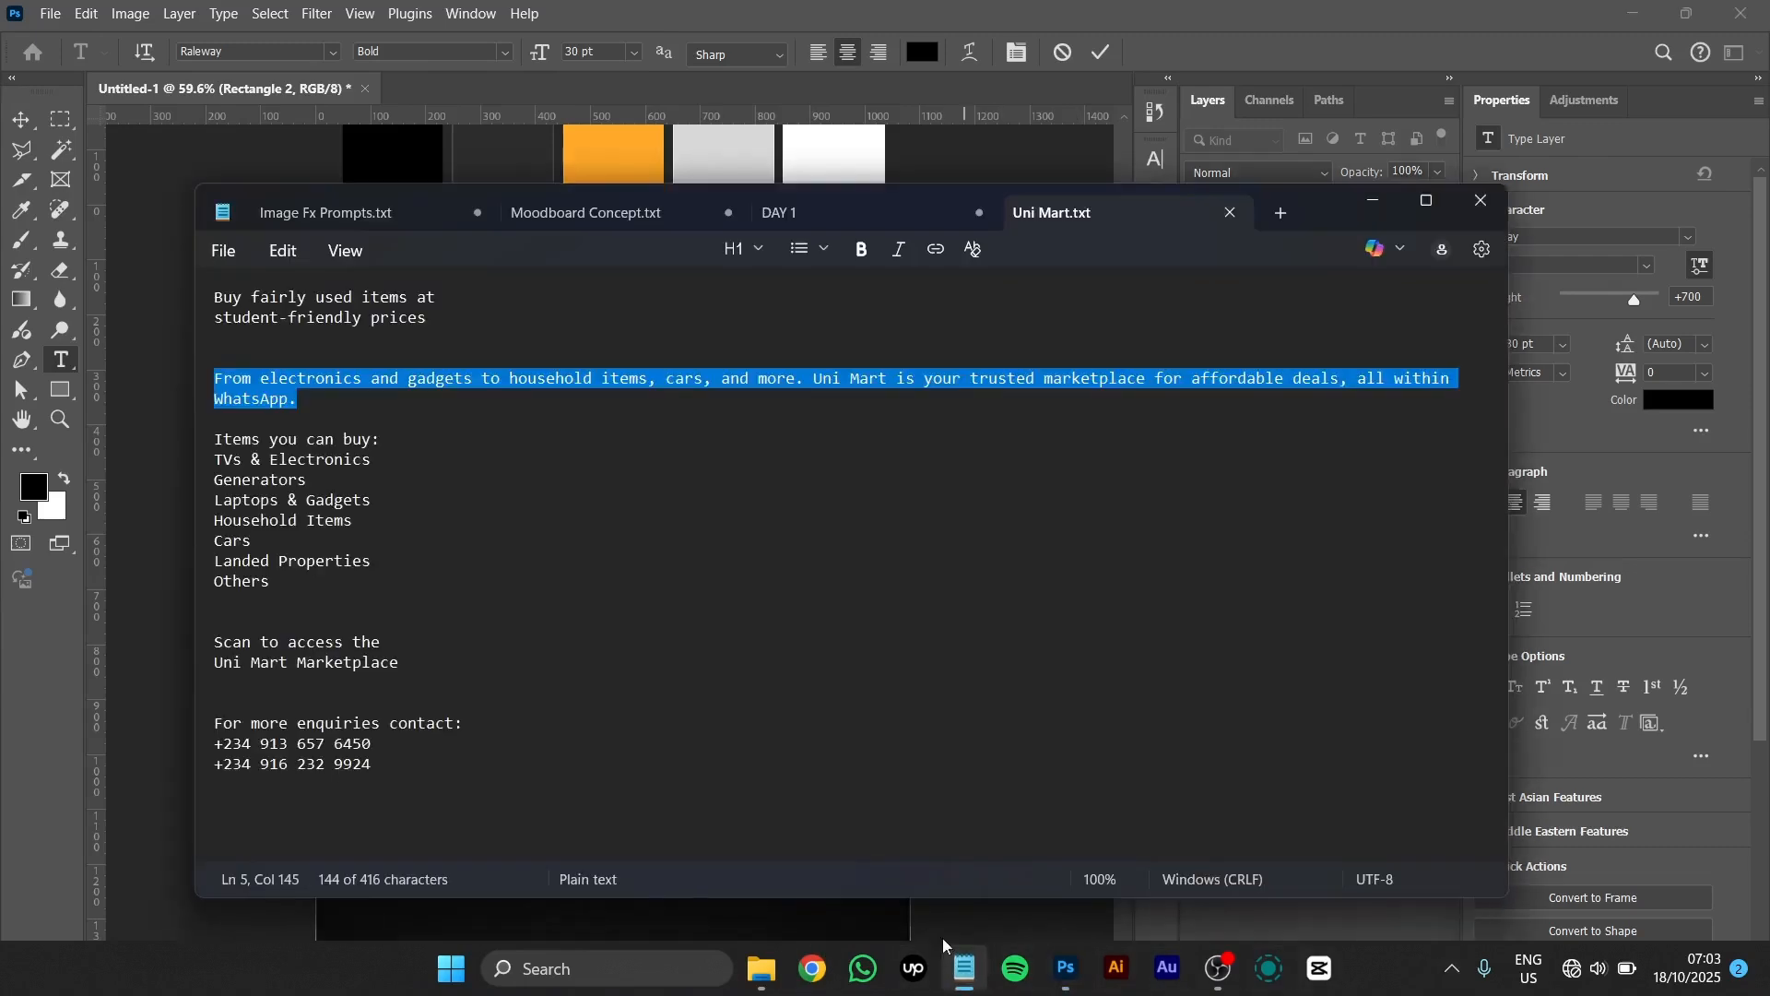
pyautogui.tripleClick(276, 445)
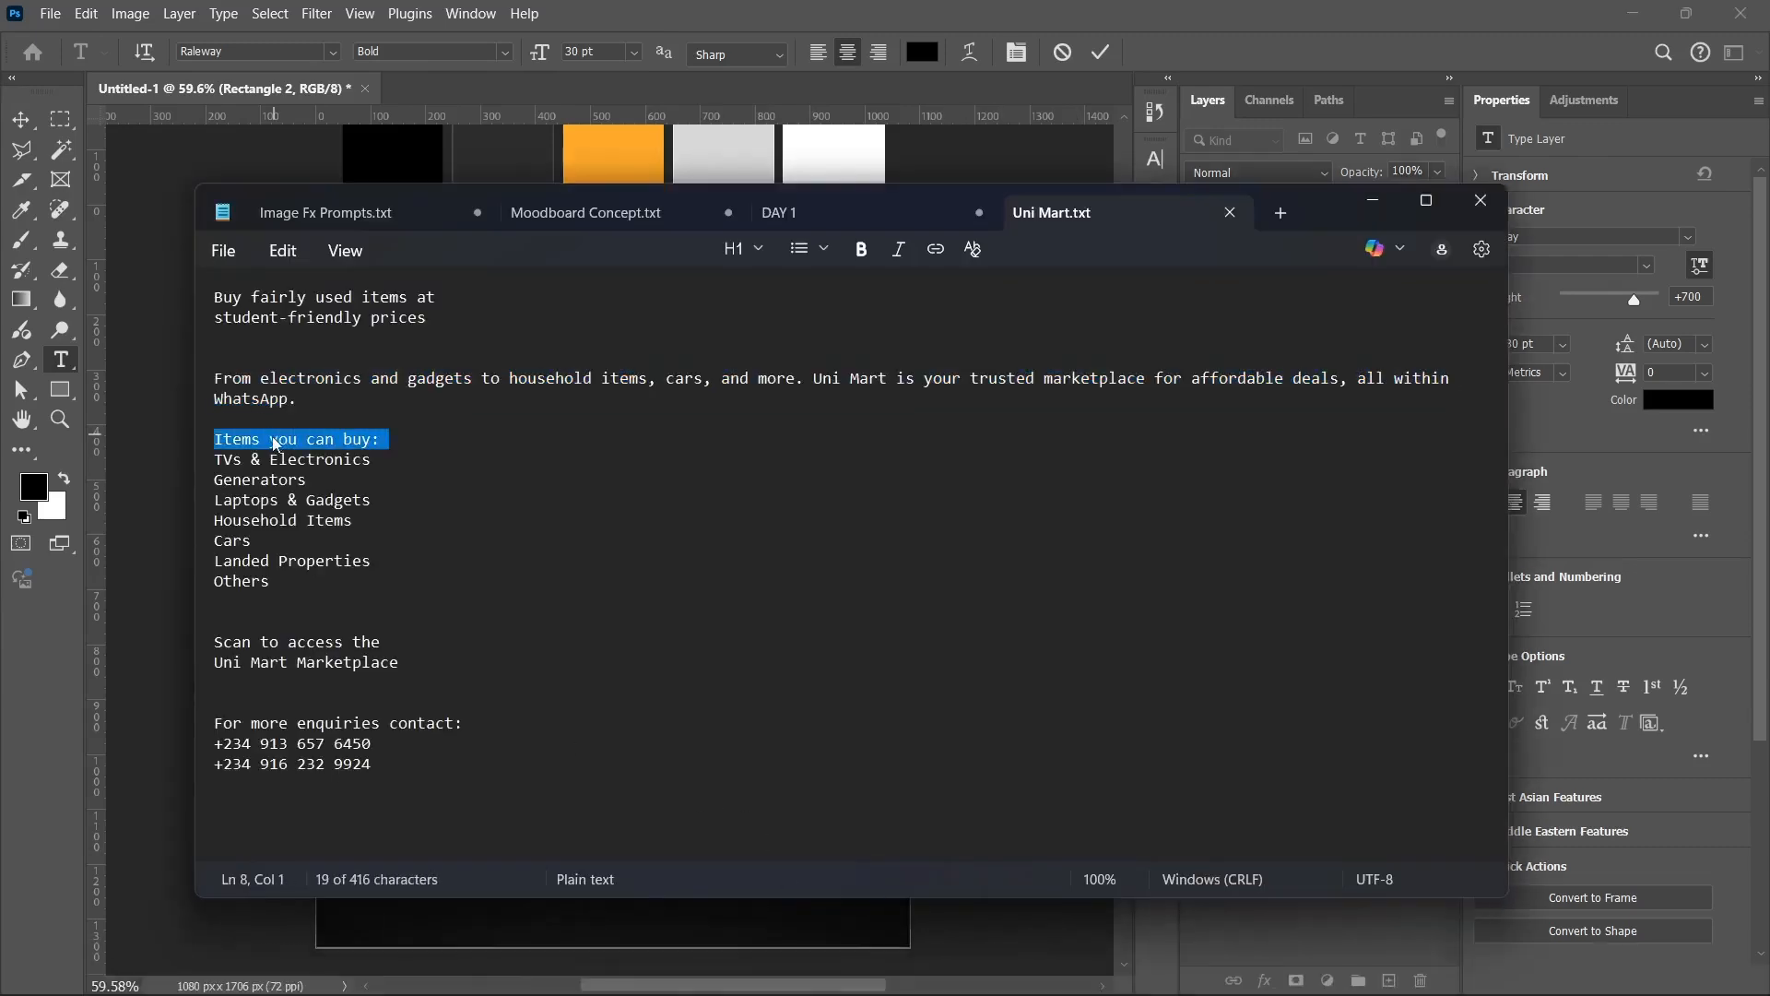
pyautogui.rightClick(274, 446)
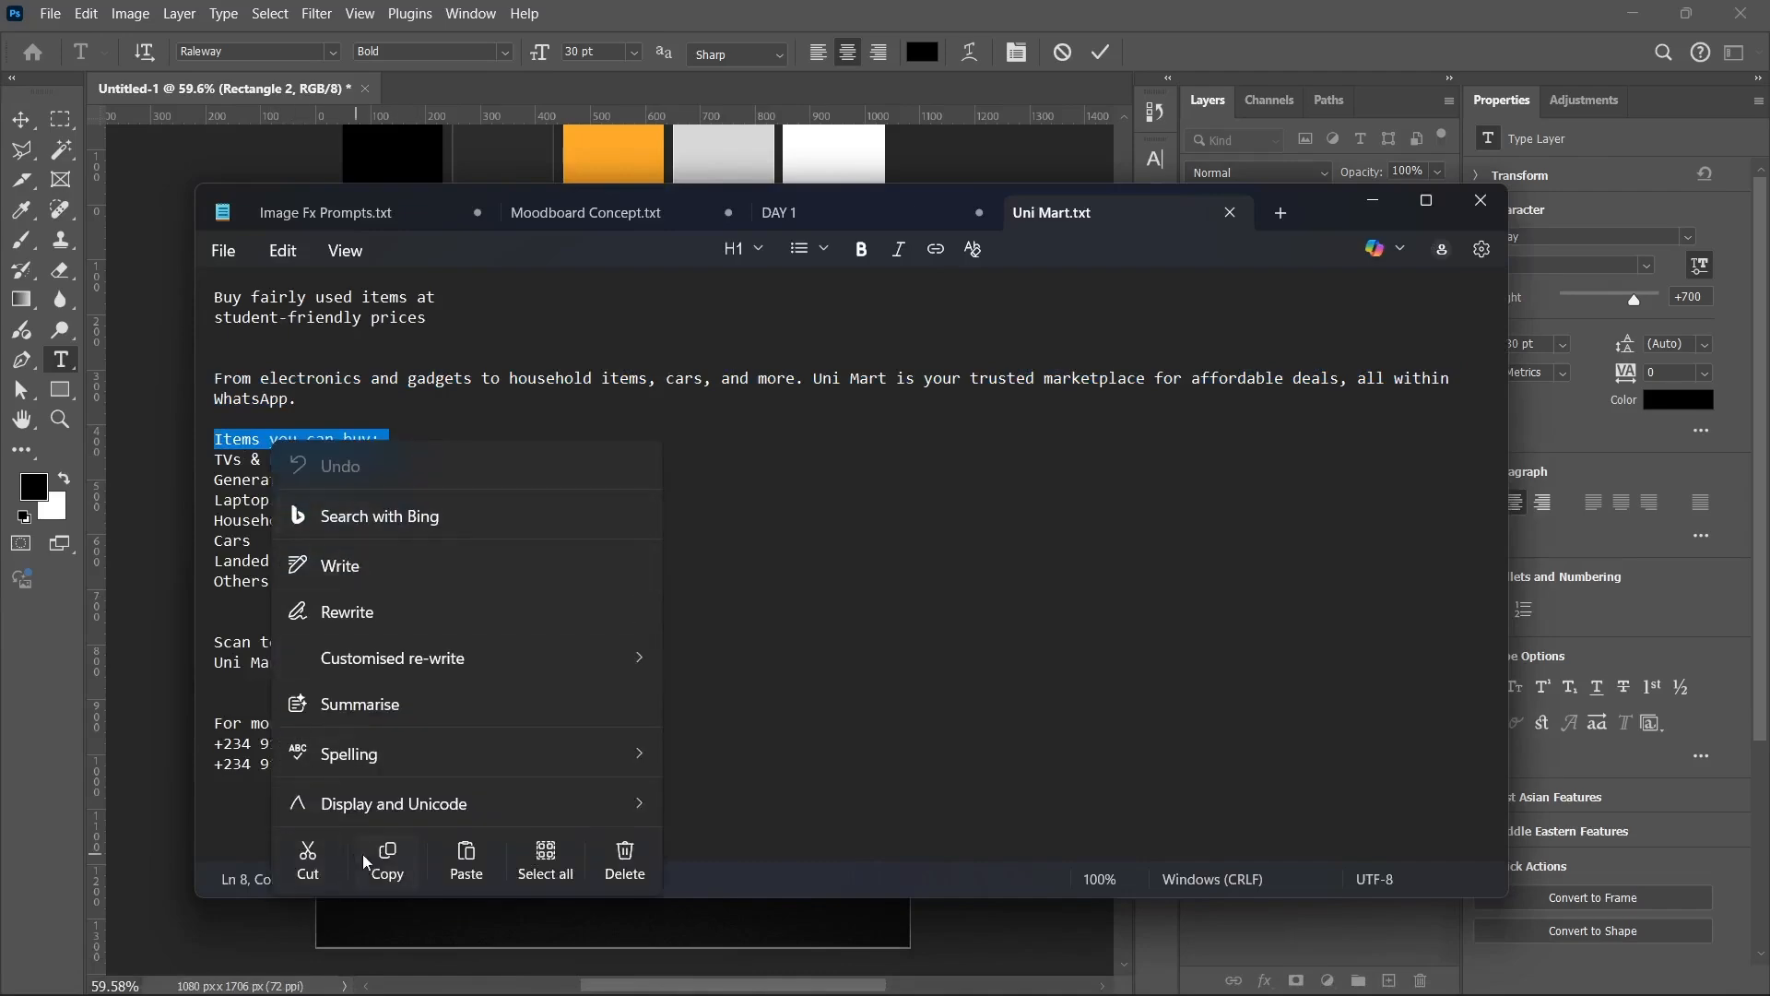
pyautogui.click(386, 858)
pyautogui.click(1372, 203)
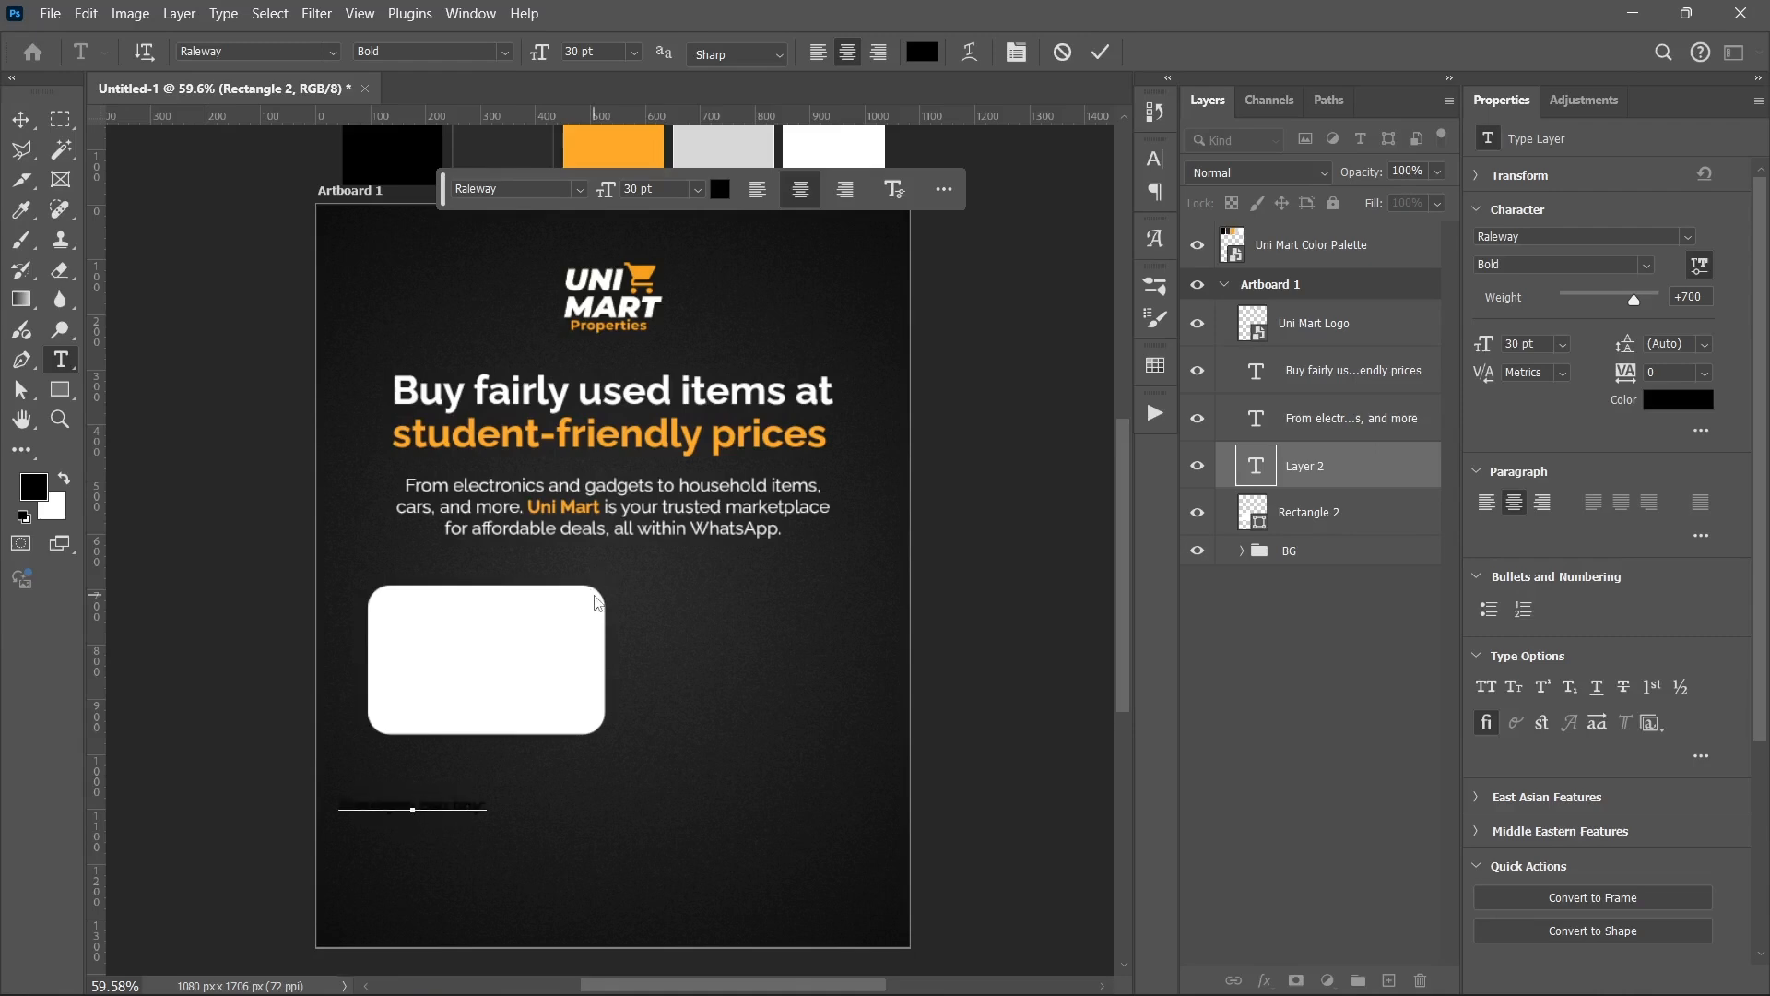
pyautogui.hotkey('ctrl', 'Return')
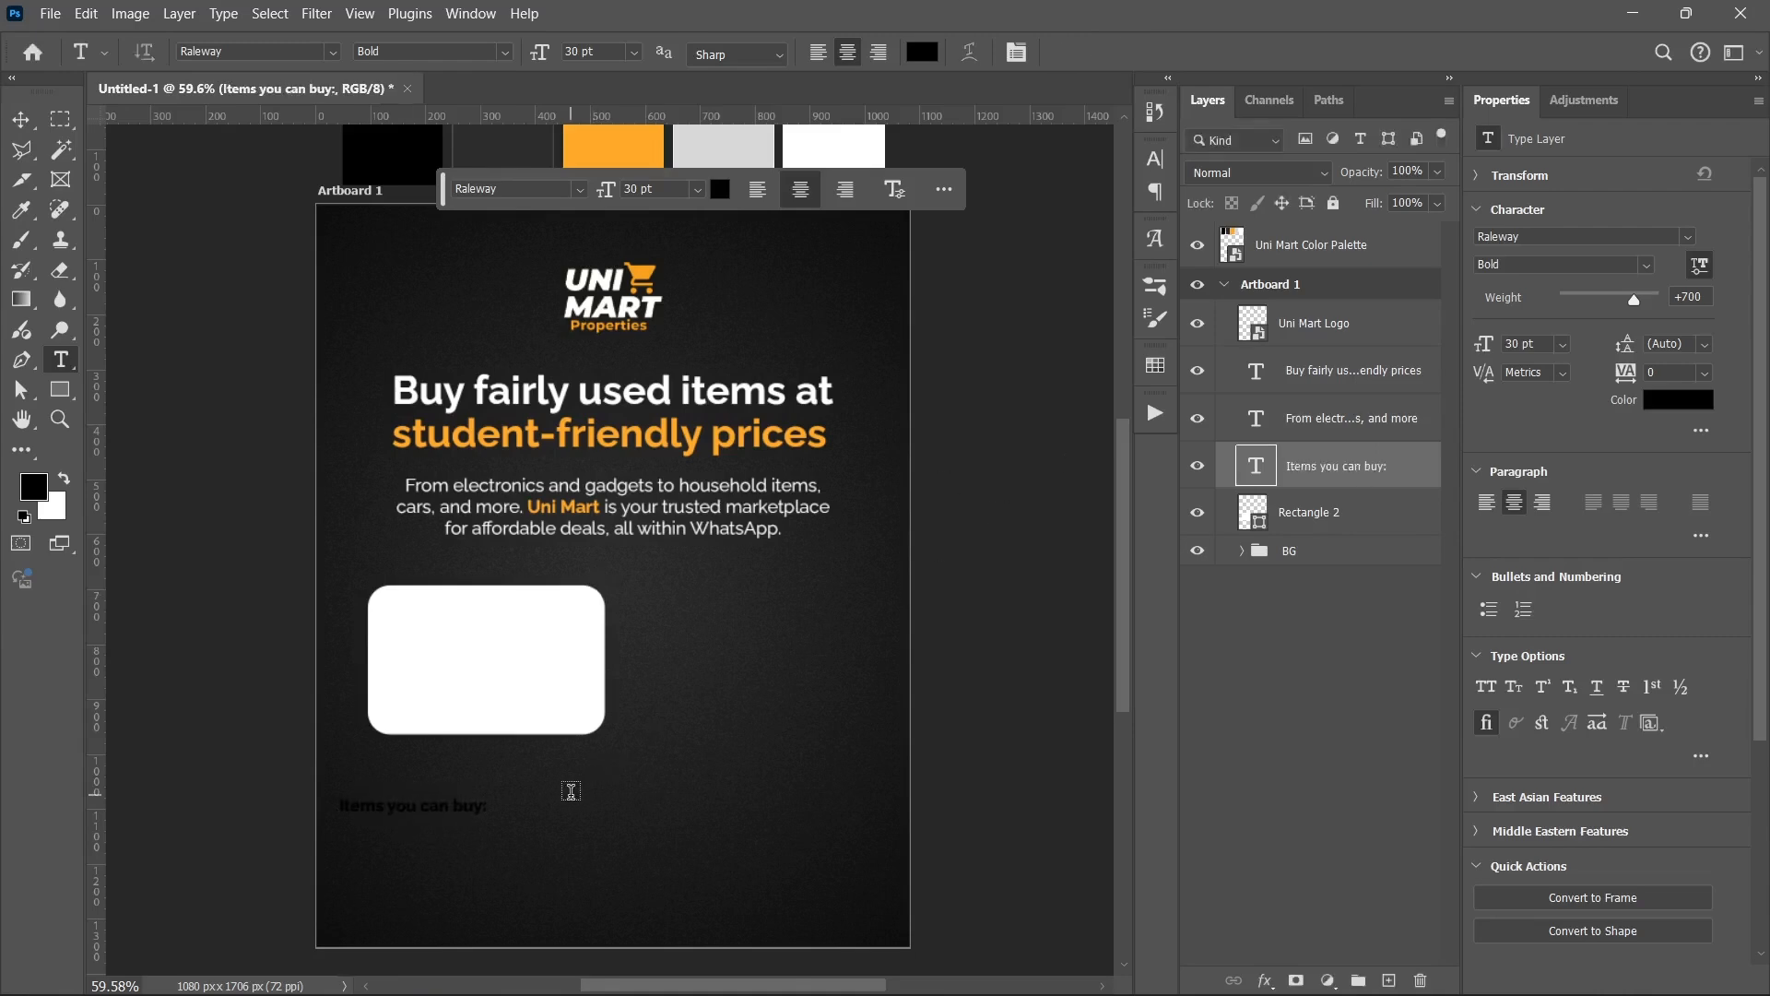
# - Move the "Items you can buy:" heading onto the upper part of the white card and style it SemiBold and underlined
pyautogui.press('v')
pyautogui.moveTo(468, 809); pyautogui.dragTo(528, 604)
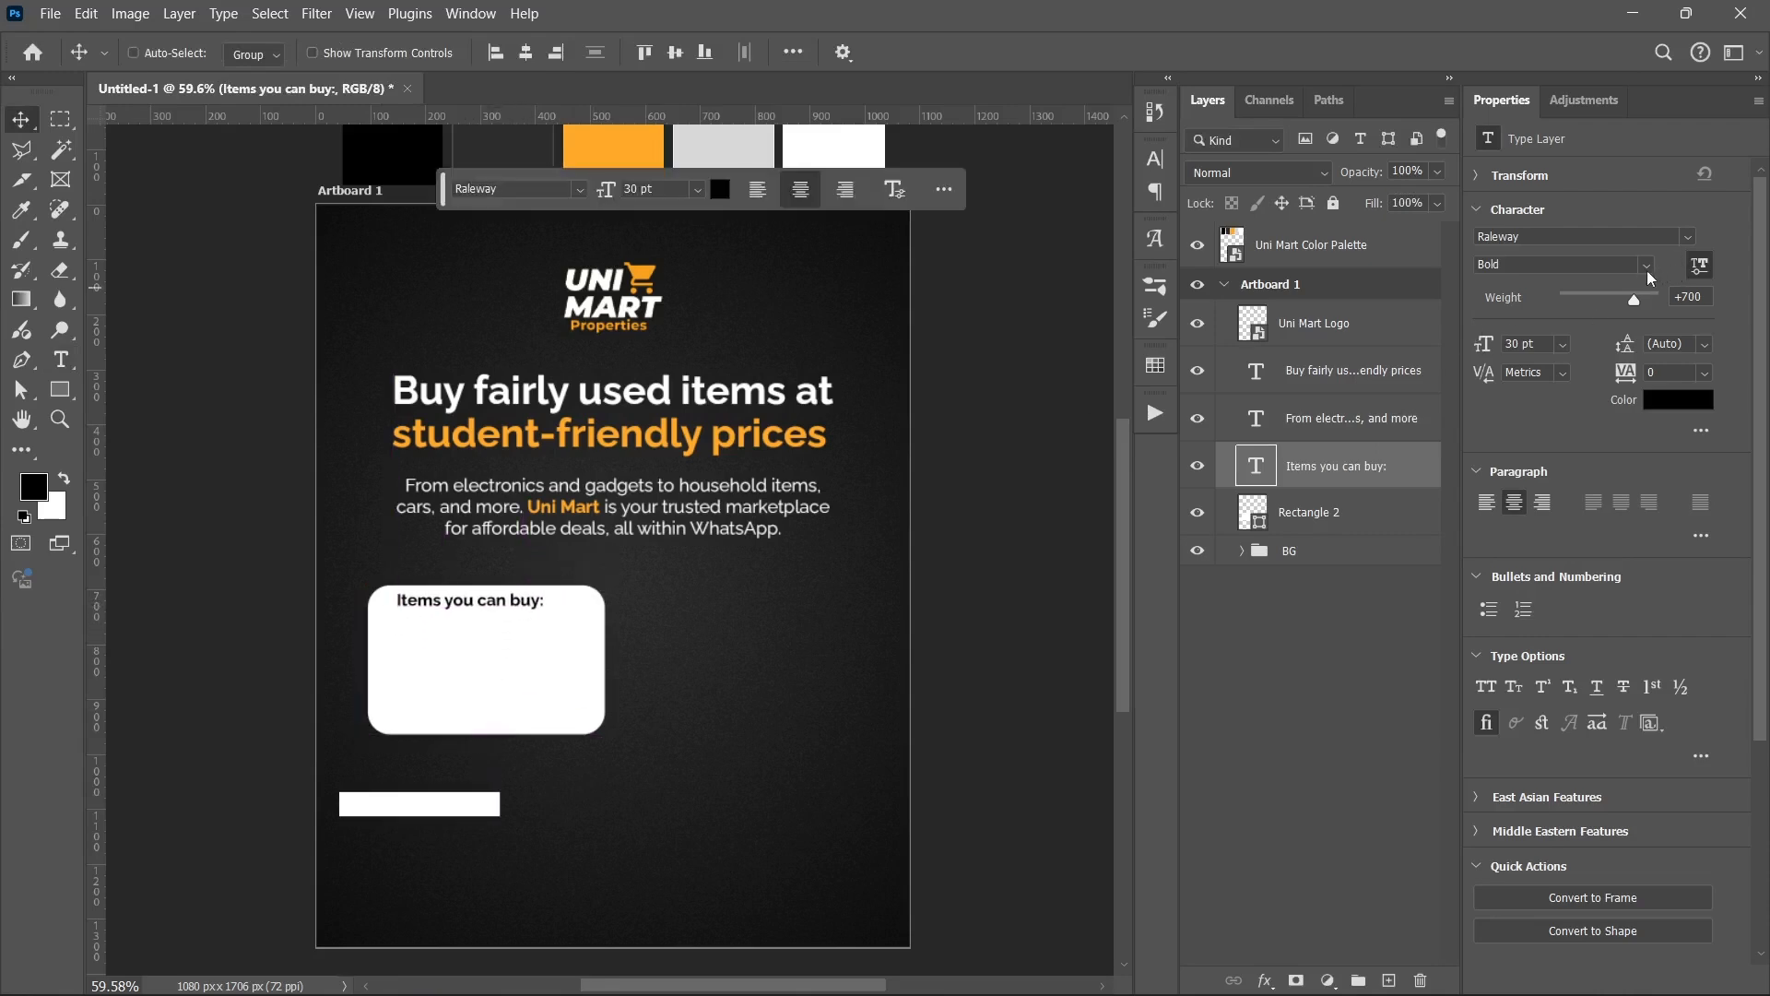
pyautogui.click(1647, 268)
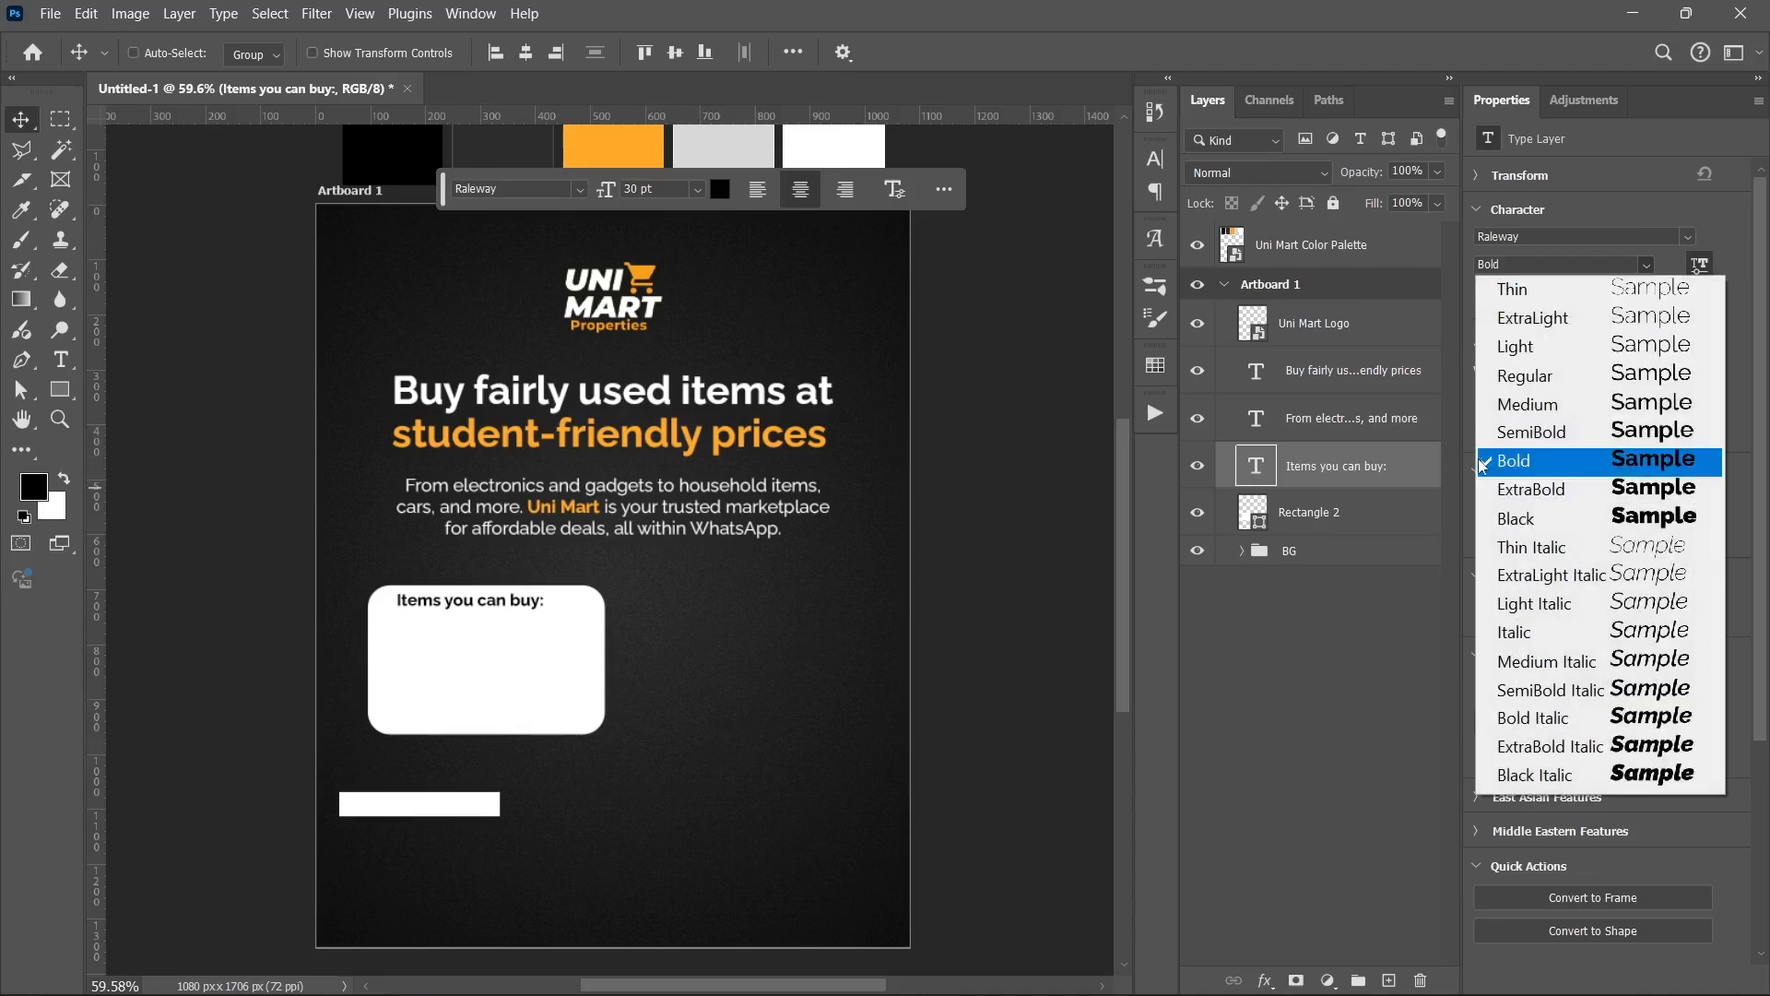
pyautogui.click(1510, 432)
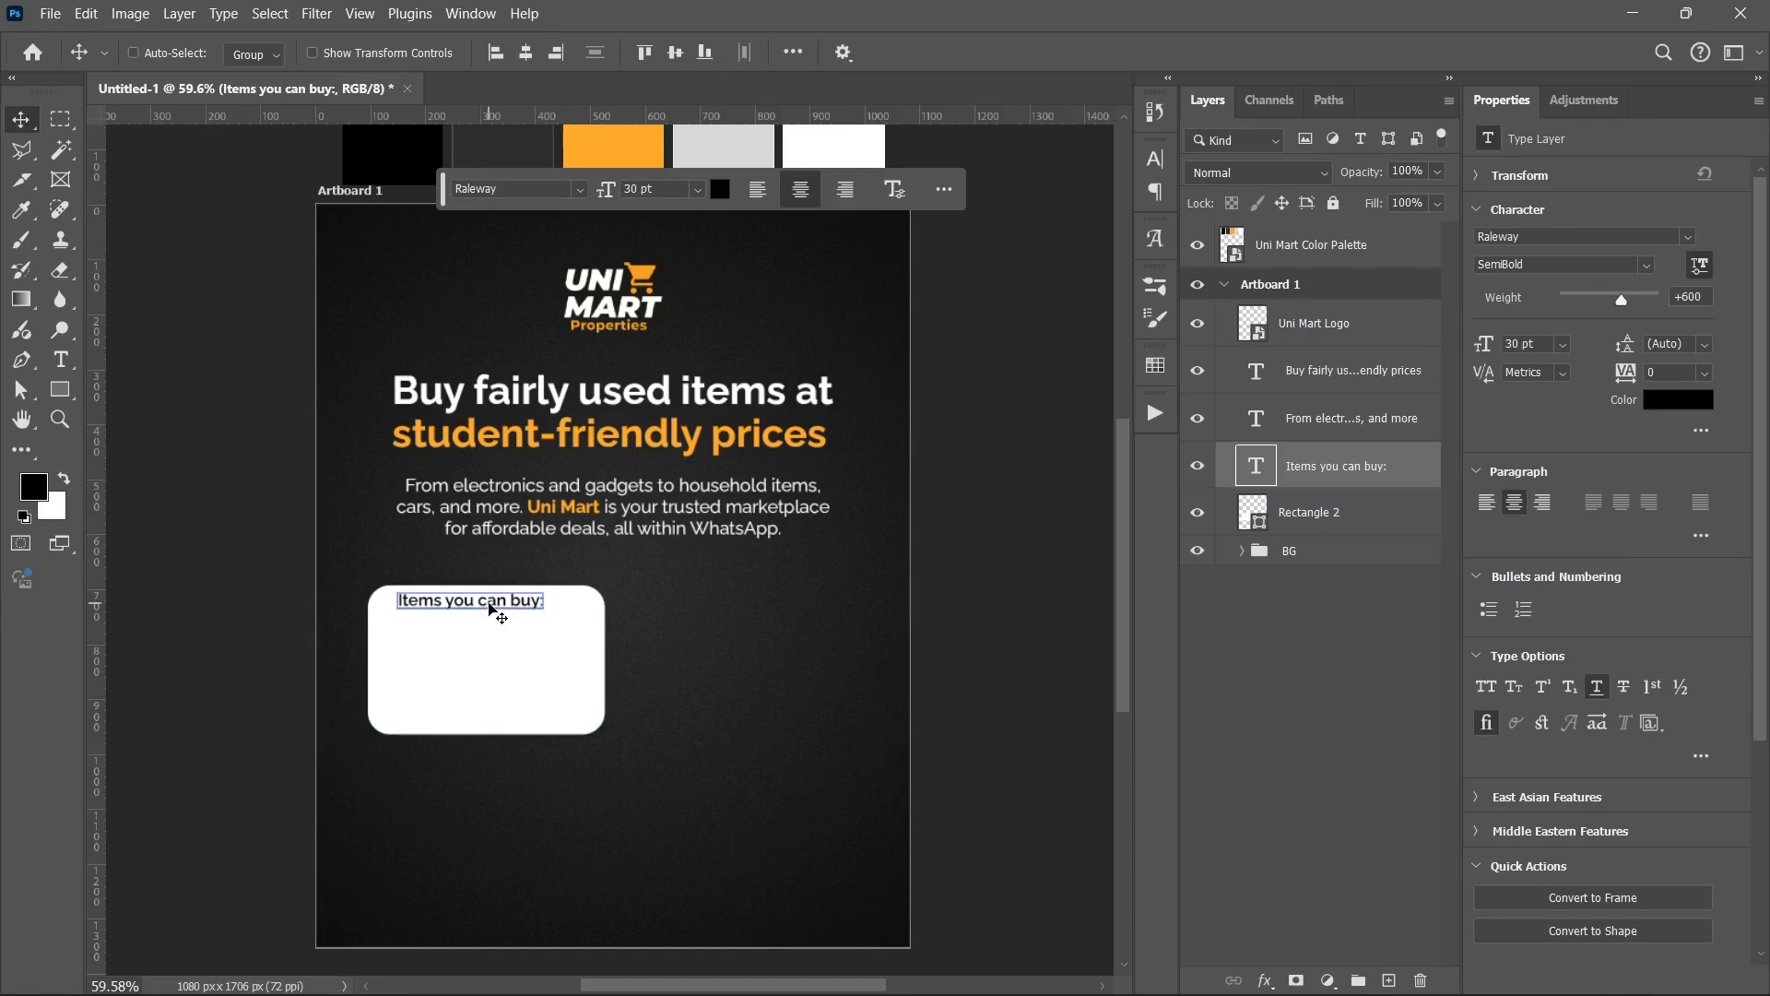
# - Duplicate the "Items you can buy:" heading just below itself, removing the copy's underline and setting its weight to Regular
pyautogui.moveTo(491, 608); pyautogui.dragTo(457, 665)
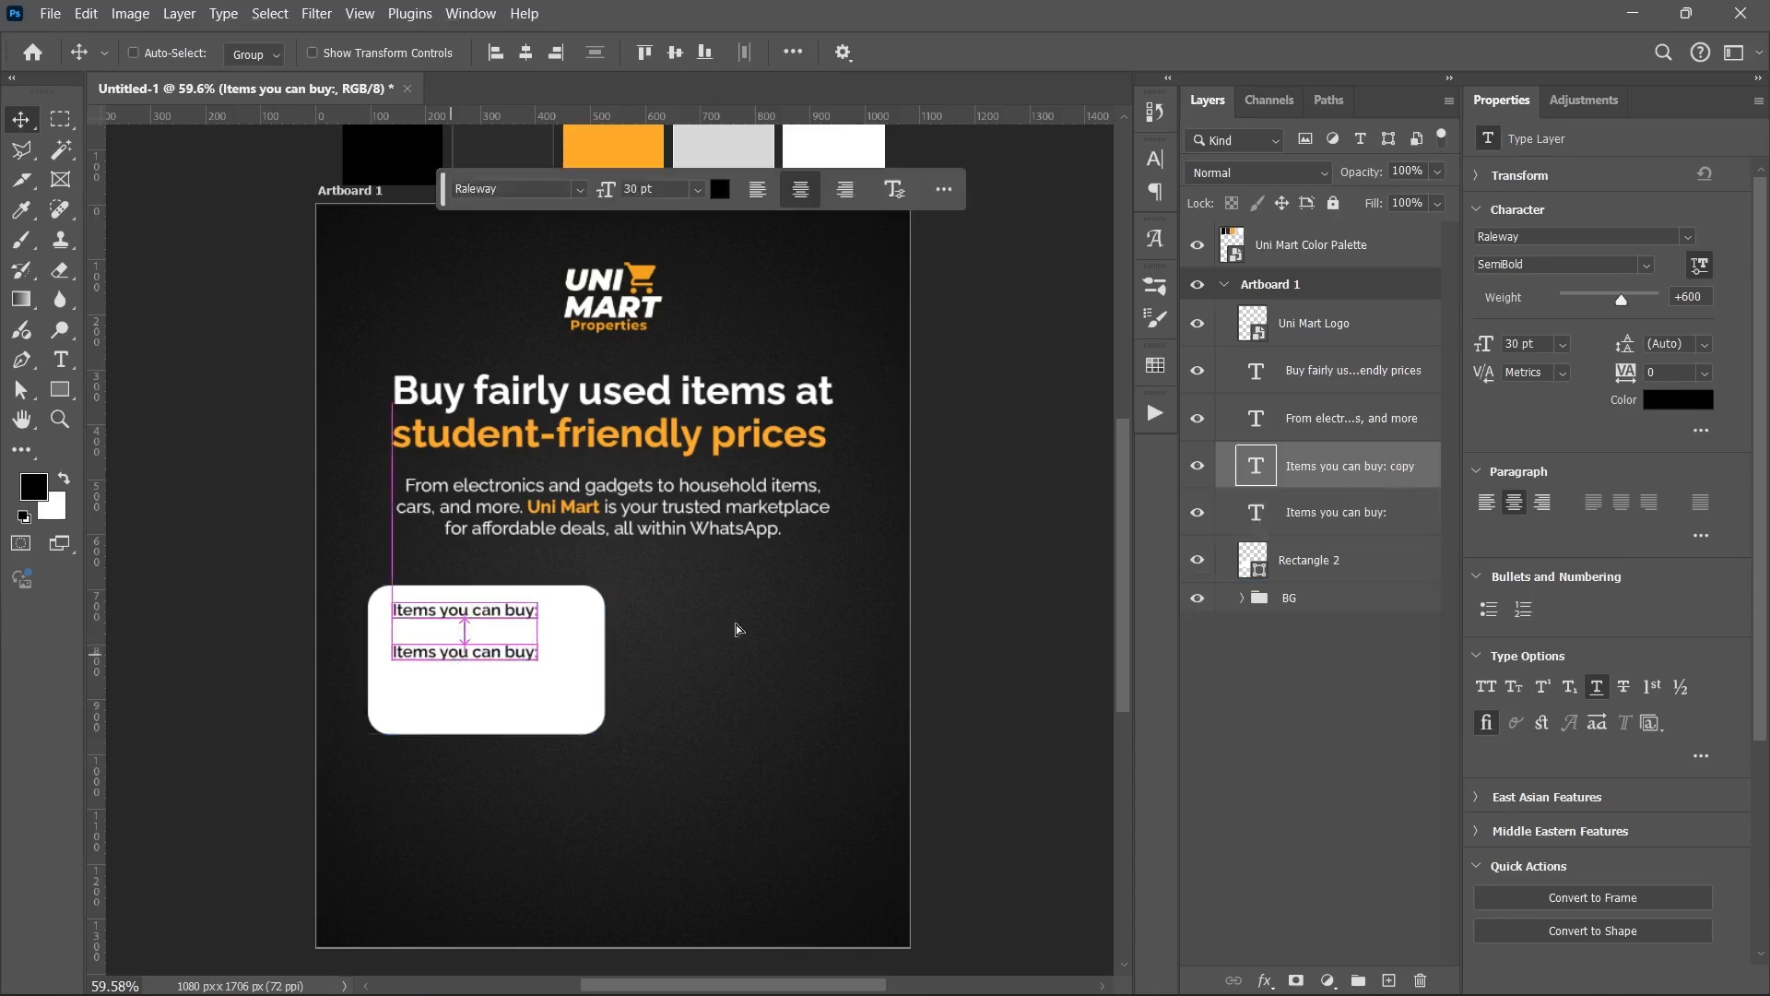
pyautogui.click(1598, 686)
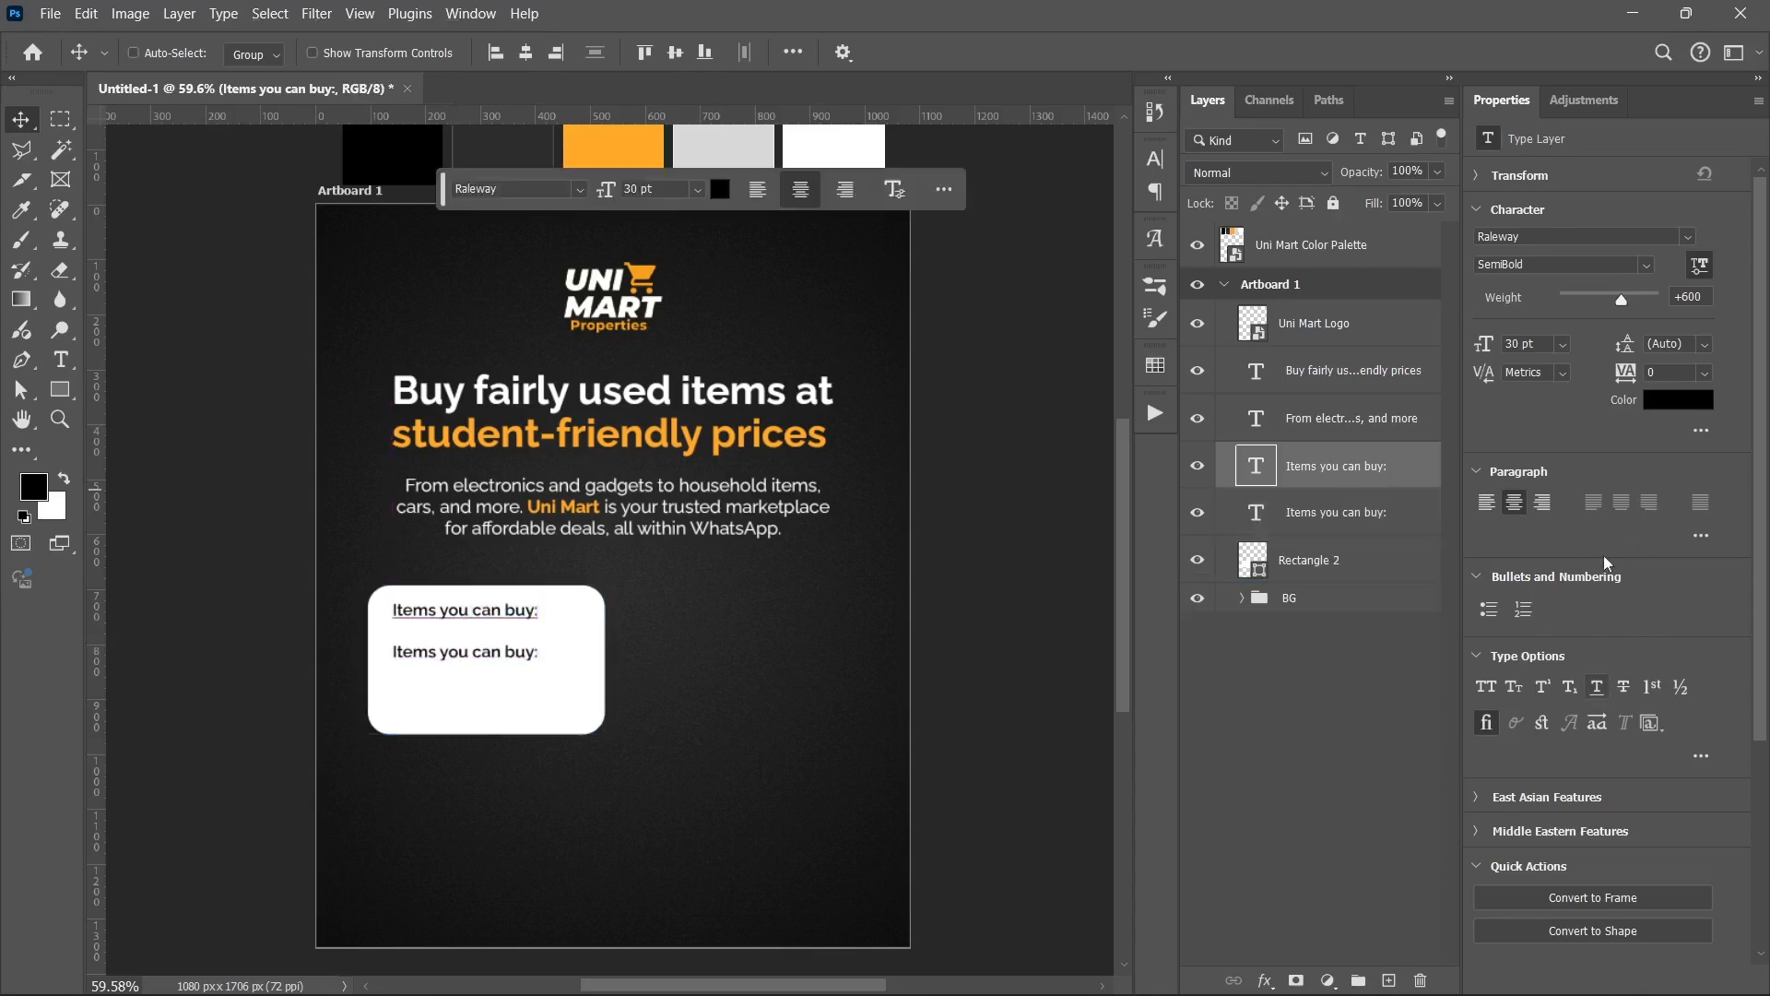
pyautogui.click(1647, 265)
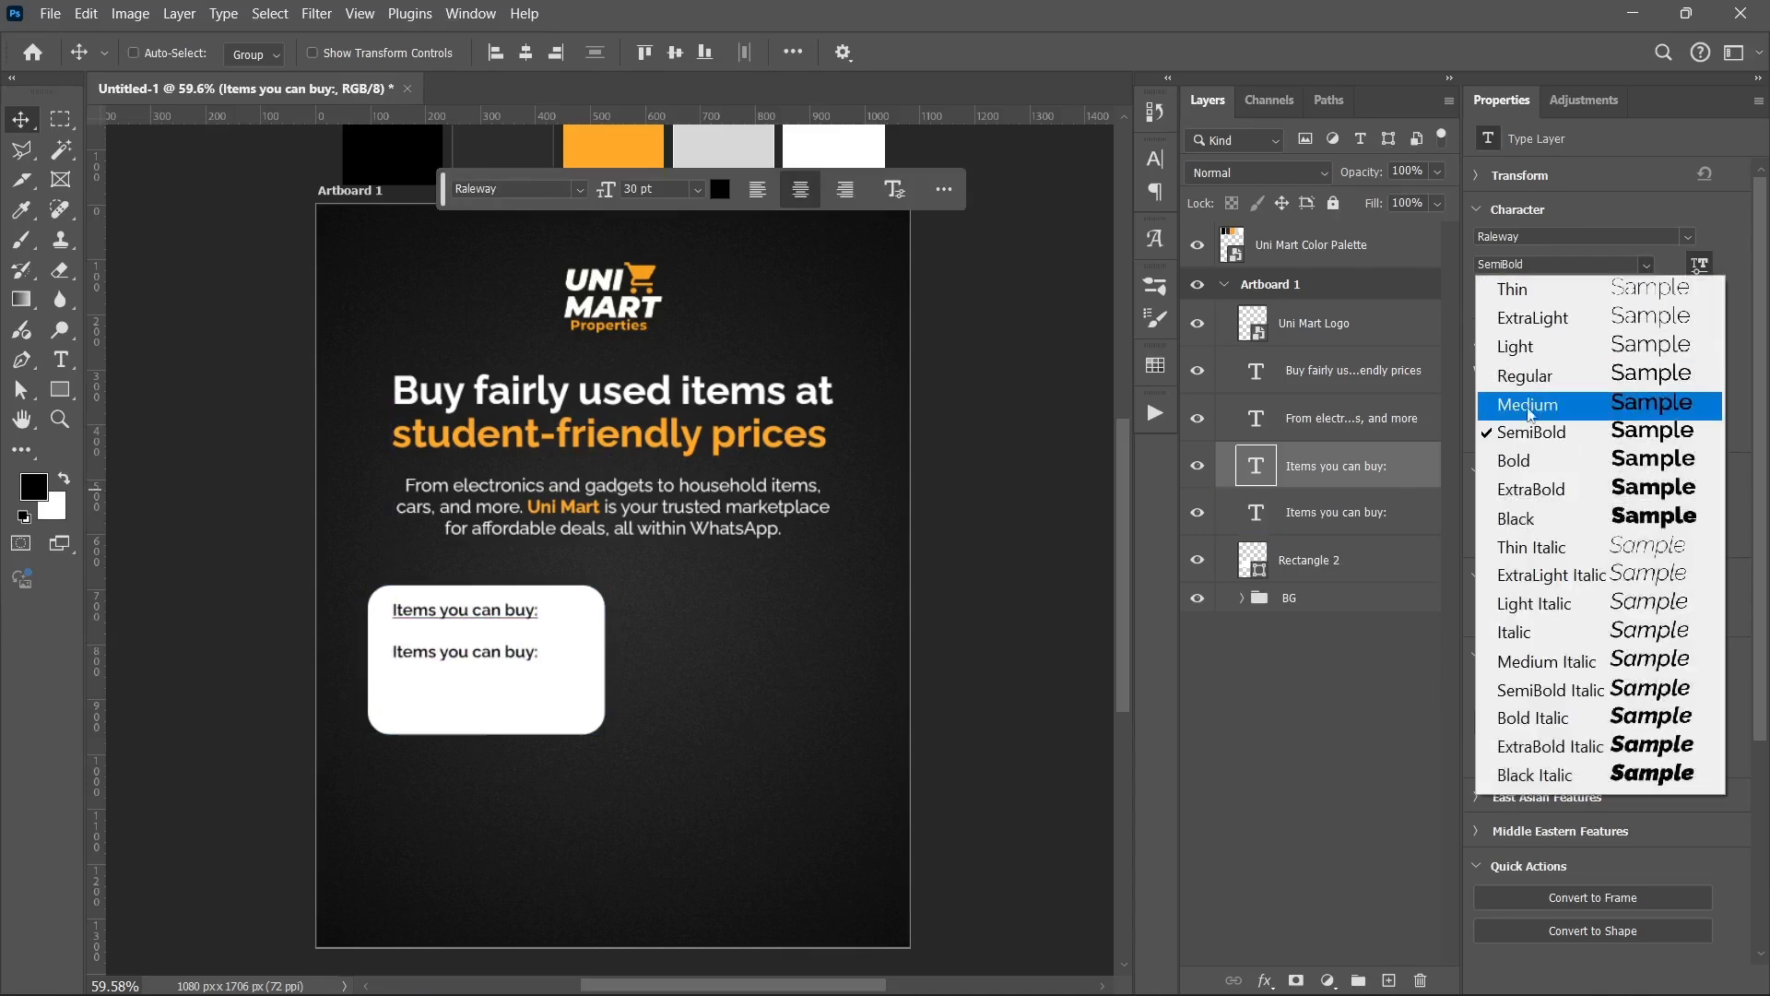
pyautogui.click(1524, 376)
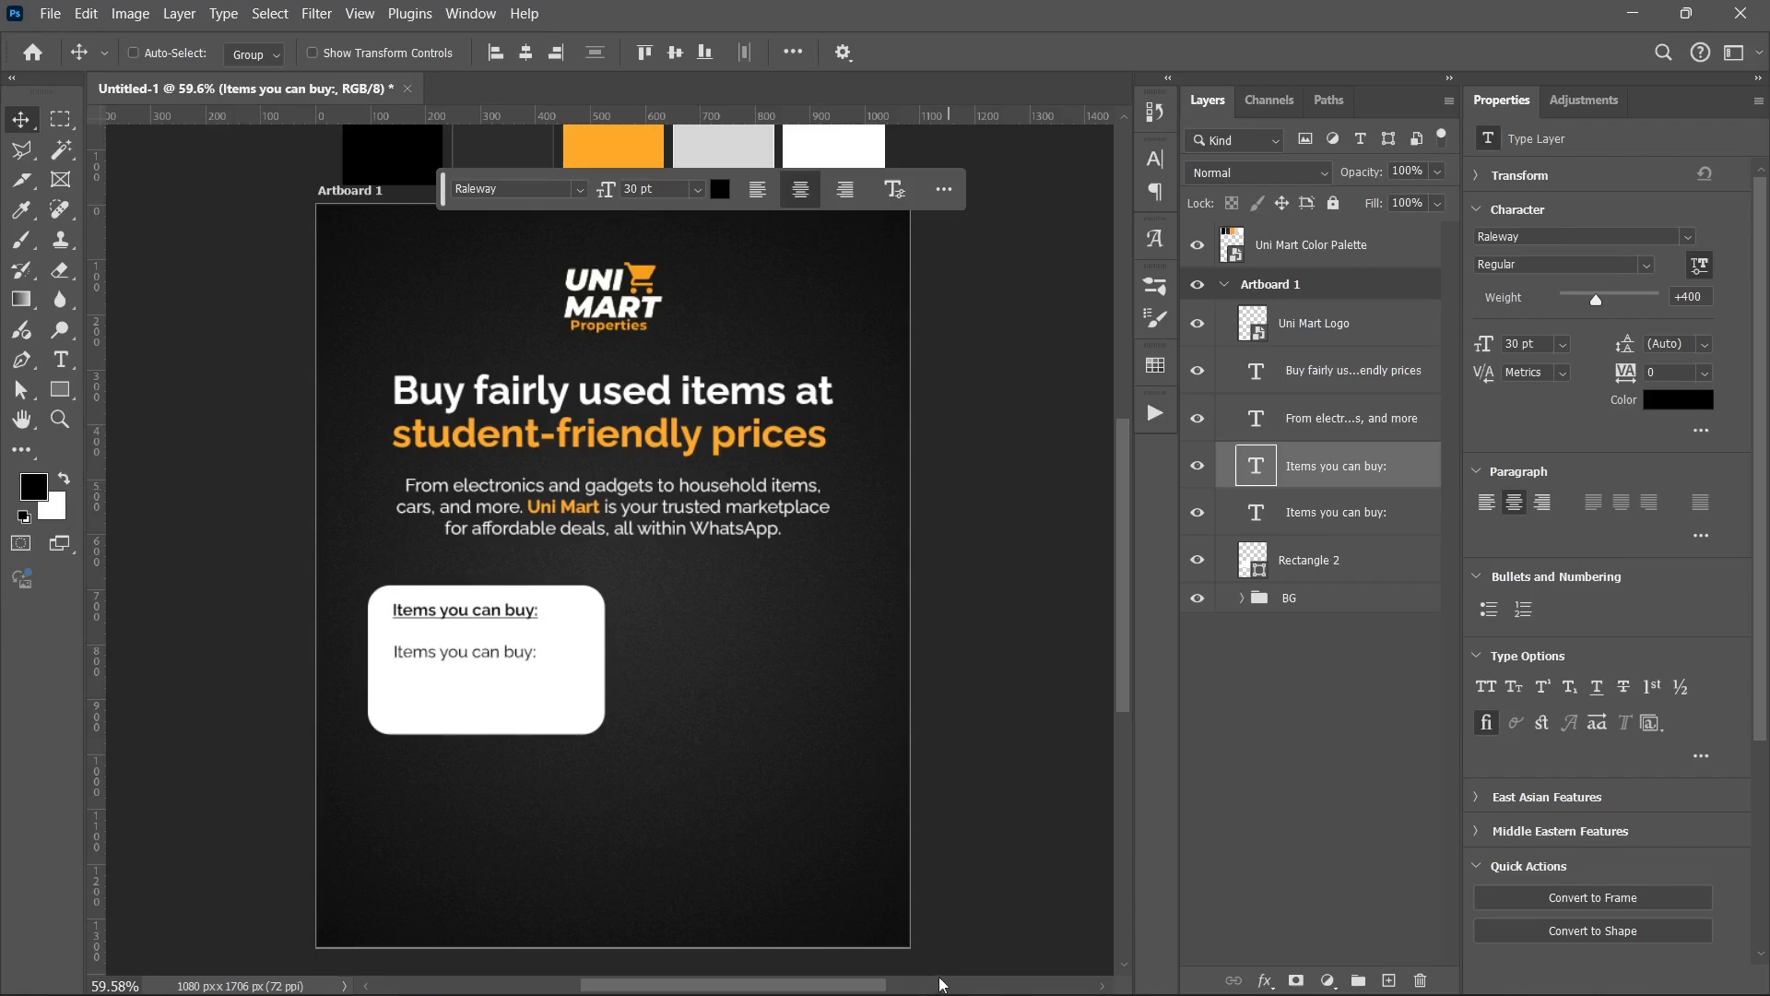
# - Replace the duplicate's text with the seven-item list from "TVs & Electronics" to "Others", copied from Uni Mart.txt in Notepad
pyautogui.click(964, 983)
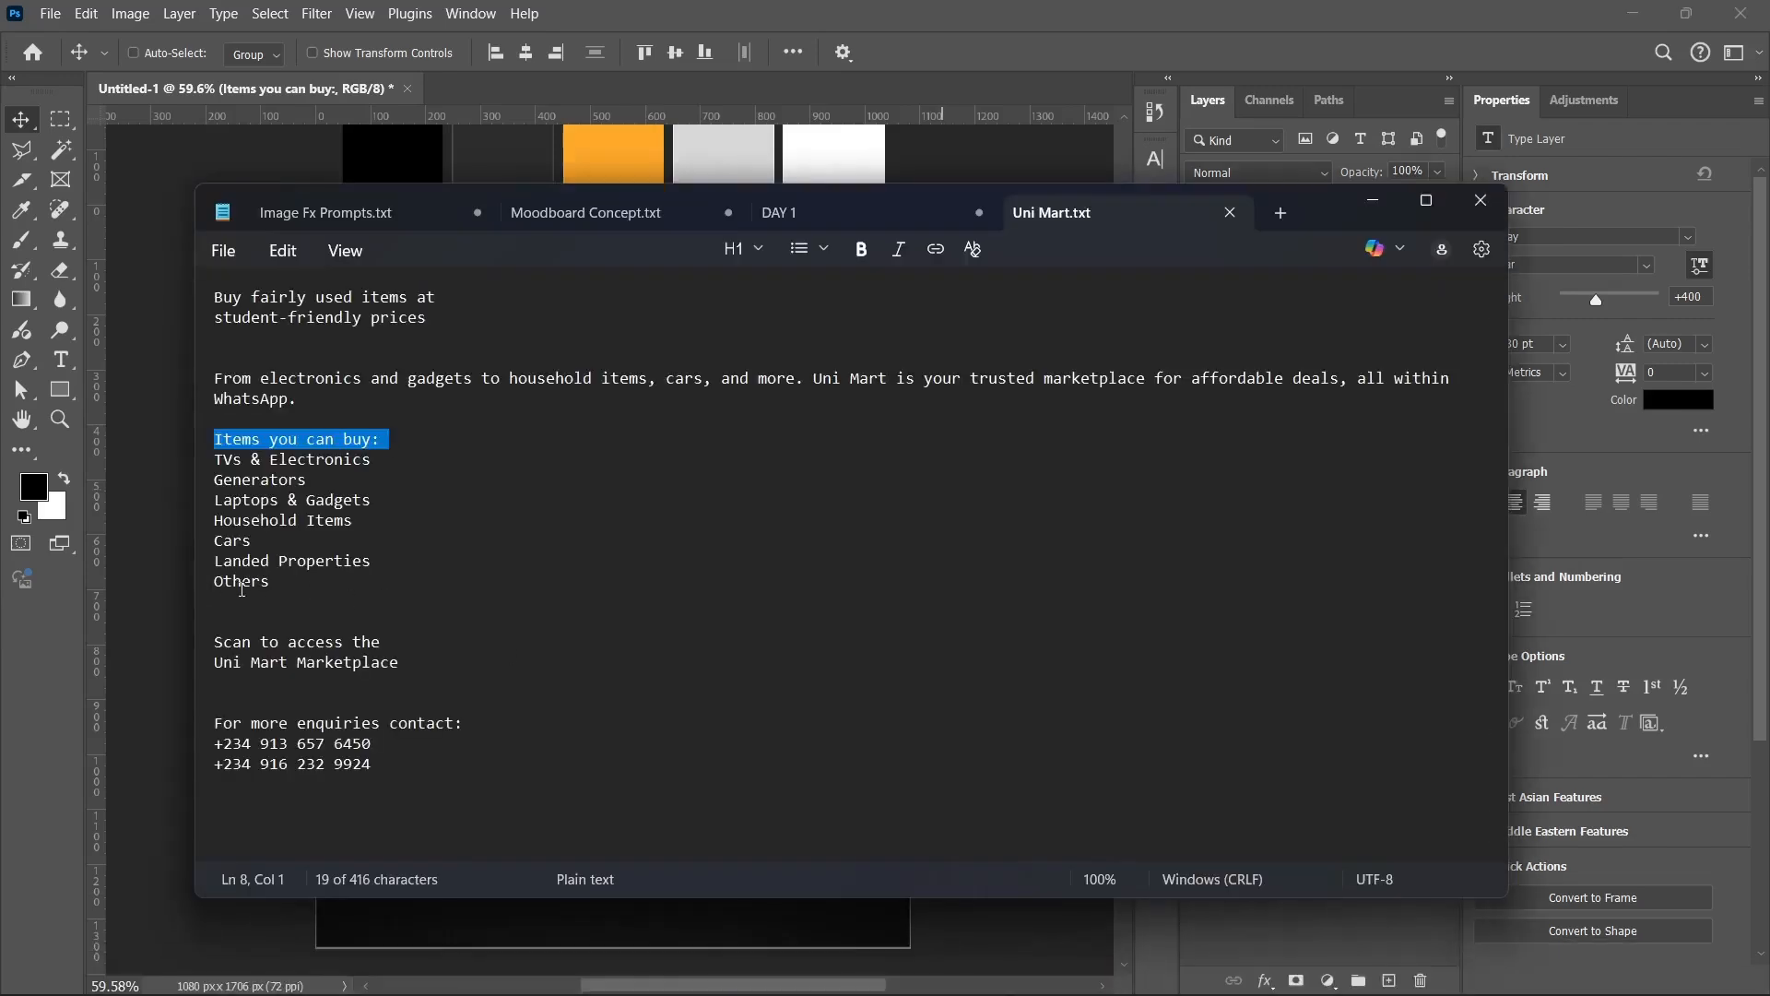
pyautogui.moveTo(279, 587); pyautogui.dragTo(210, 463)
pyautogui.click(211, 465)
pyautogui.click(217, 465)
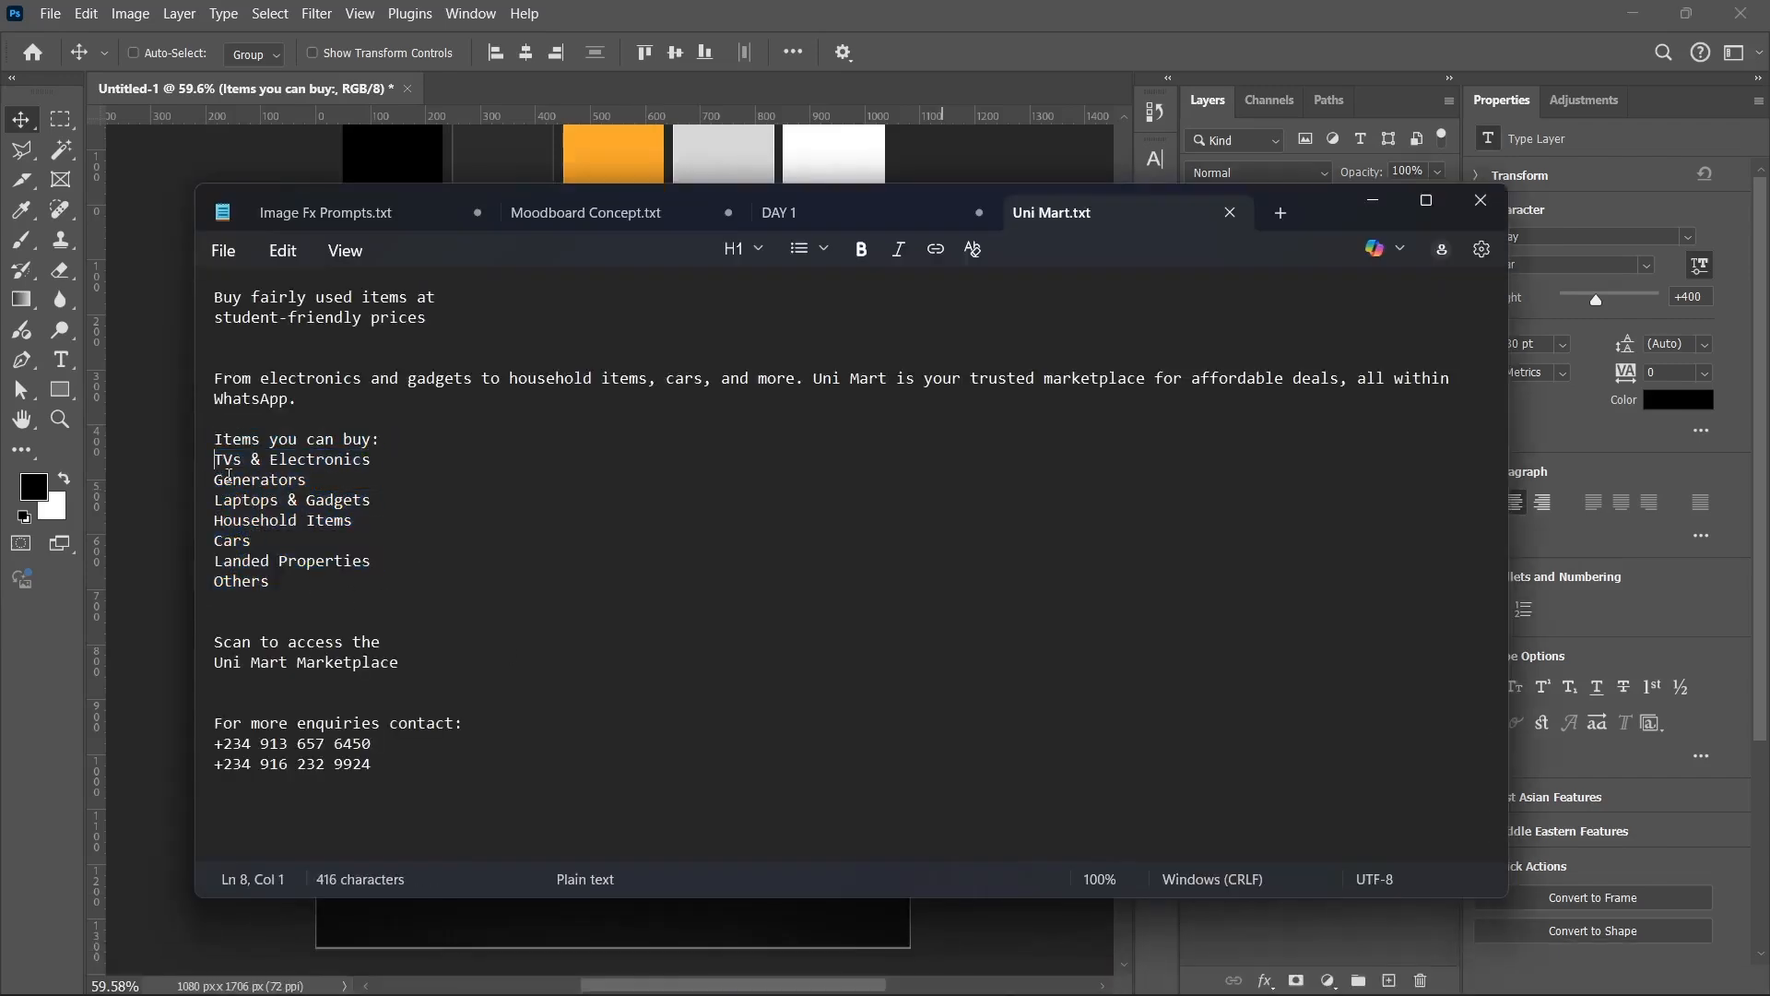
pyautogui.moveTo(286, 598); pyautogui.dragTo(201, 467)
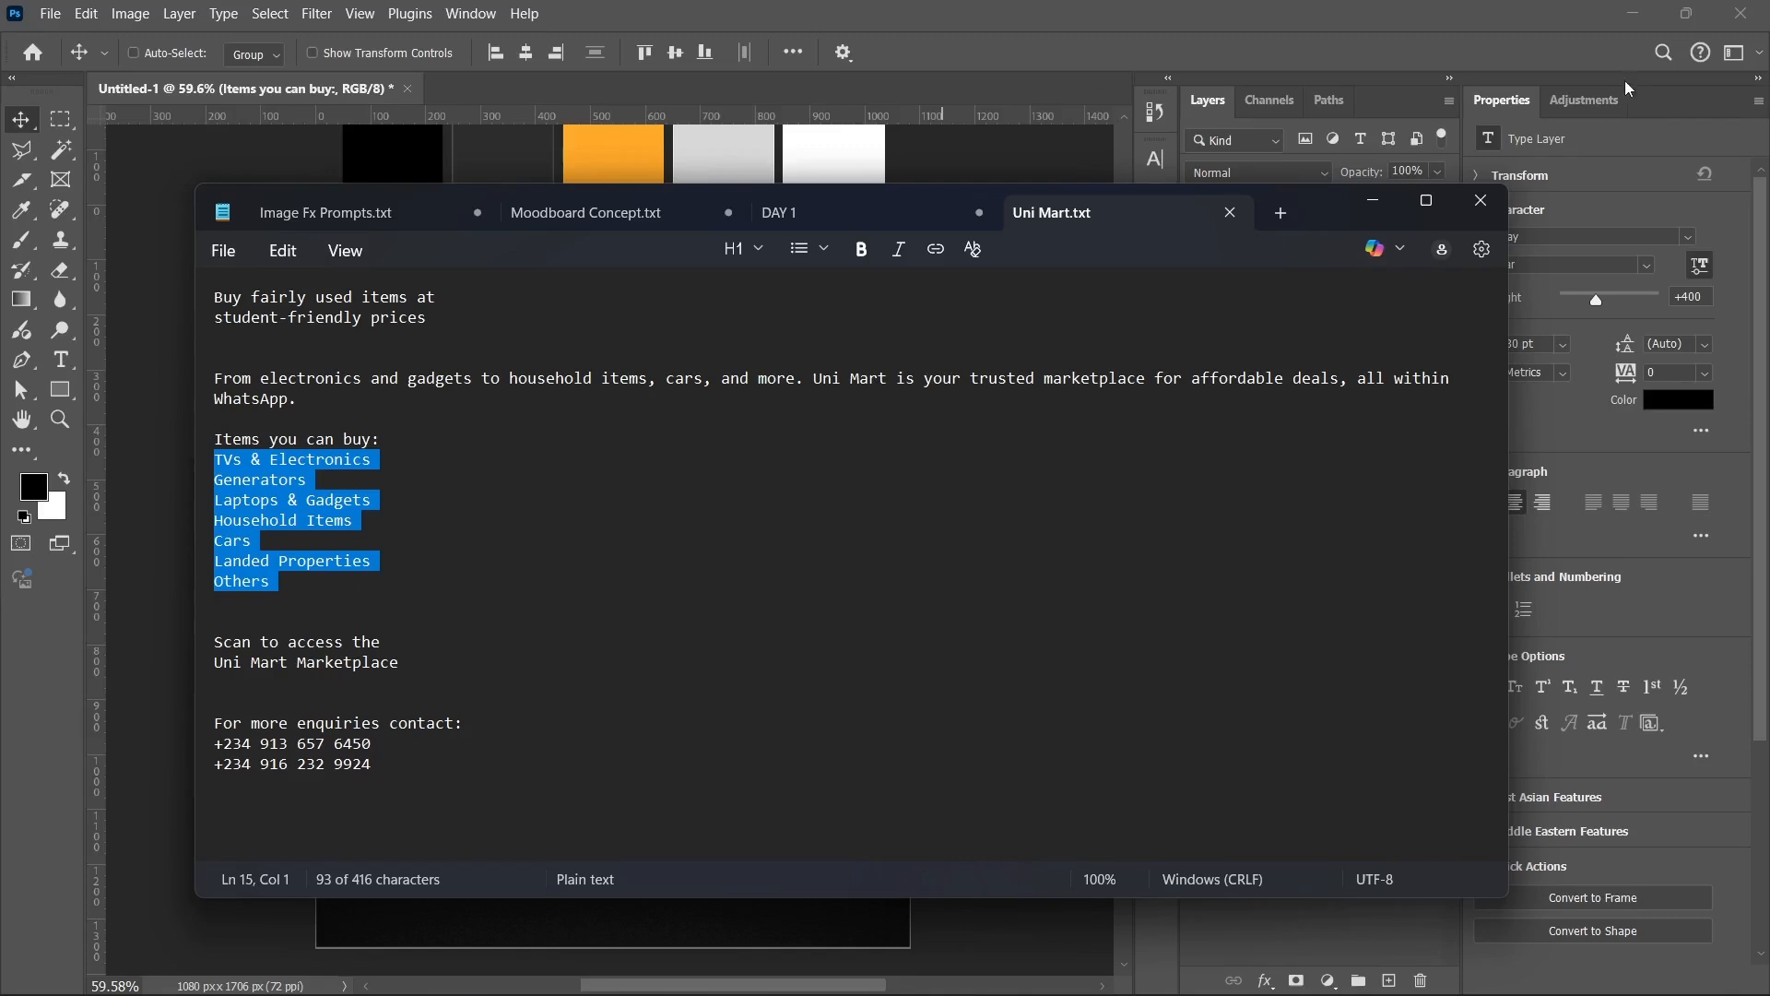
pyautogui.click(1361, 200)
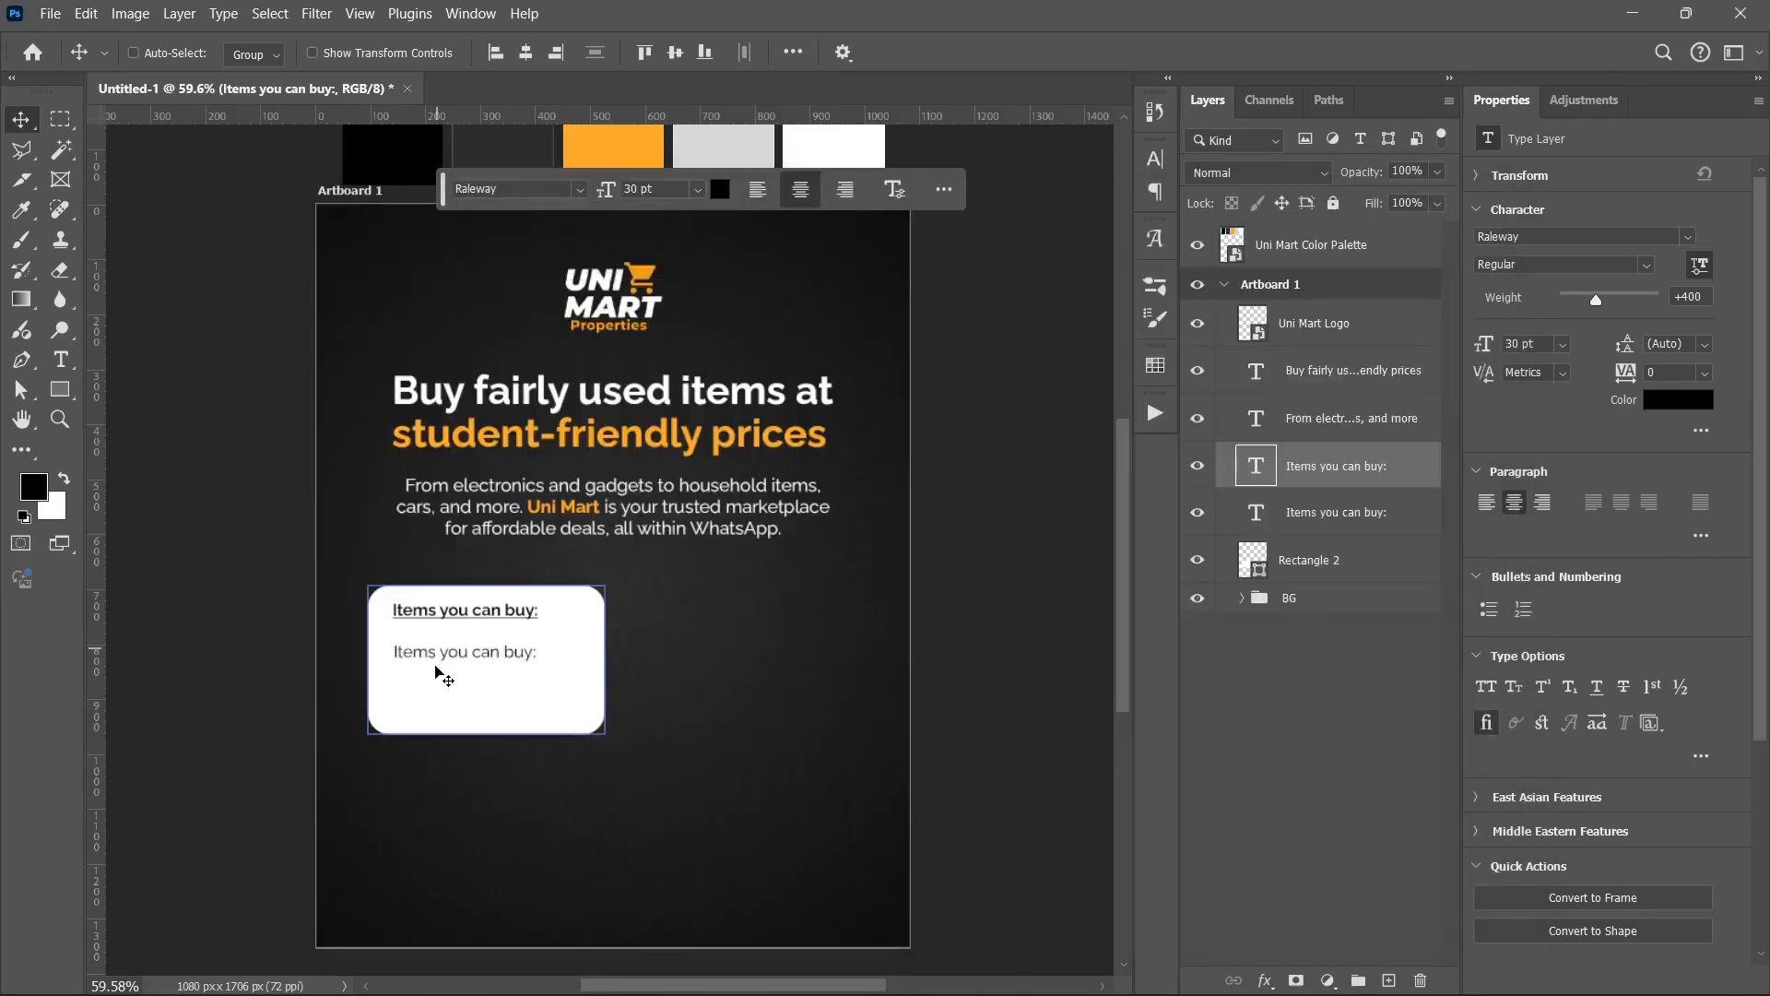
pyautogui.doubleClick(439, 657)
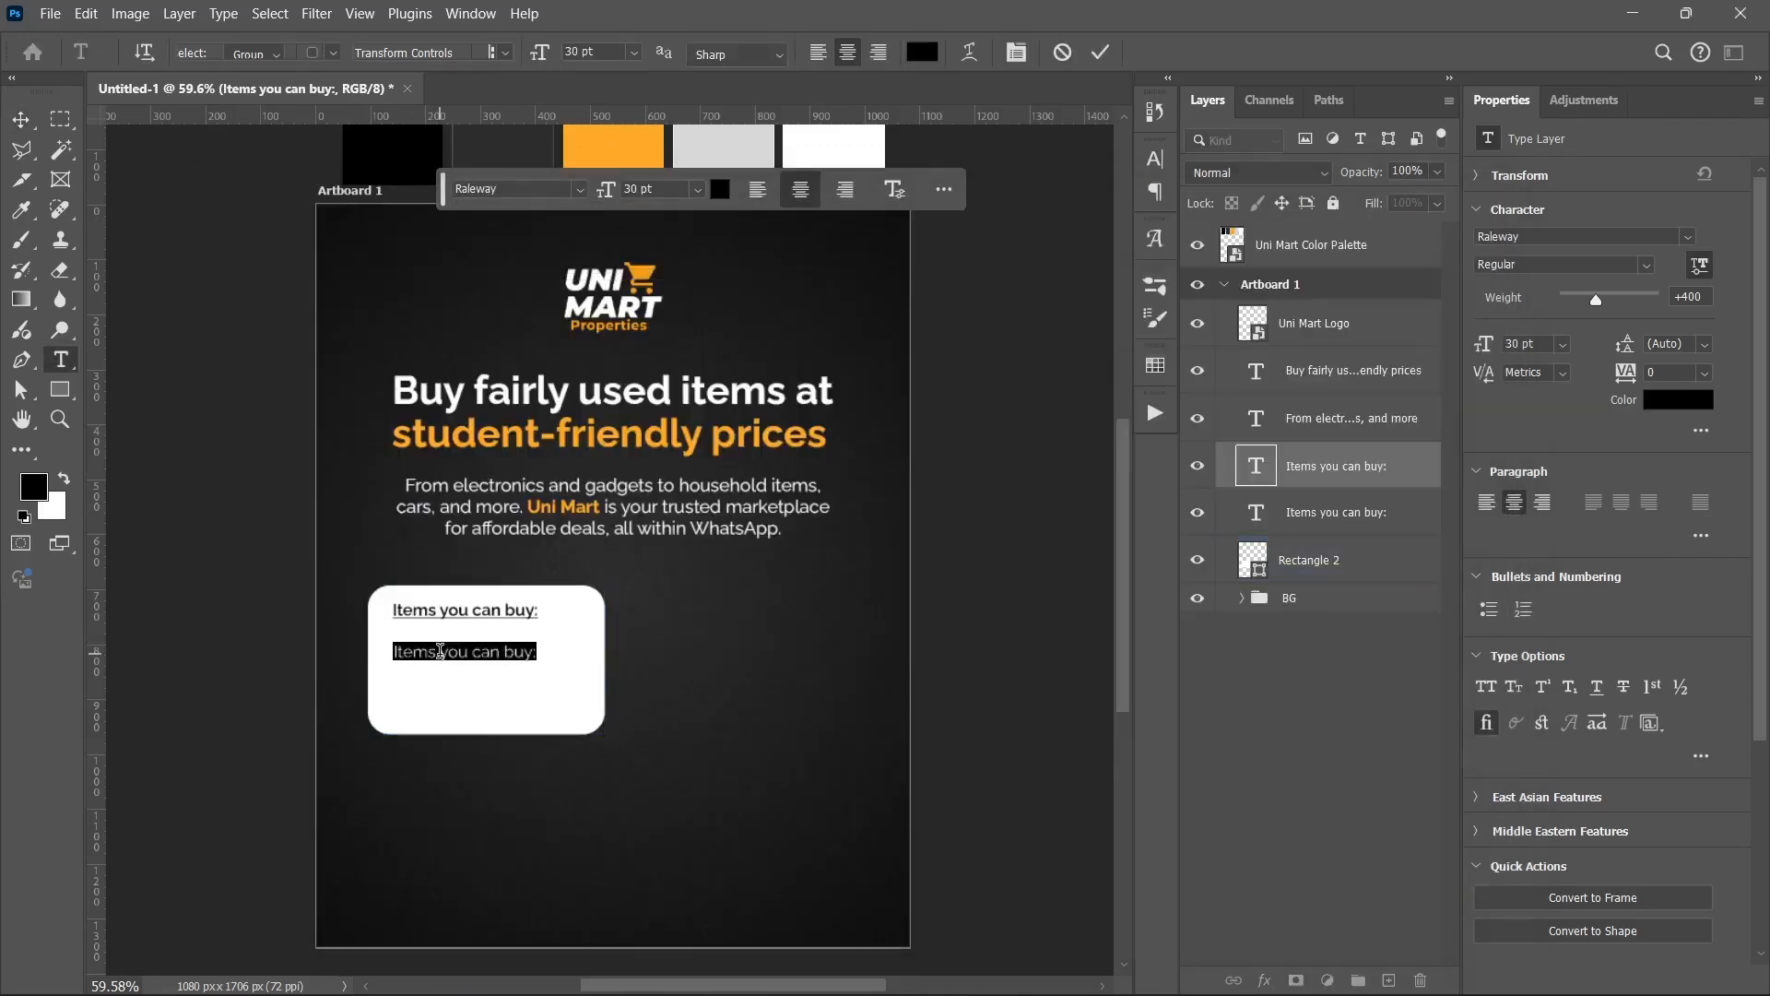
pyautogui.hotkey('ctrl', 'v')
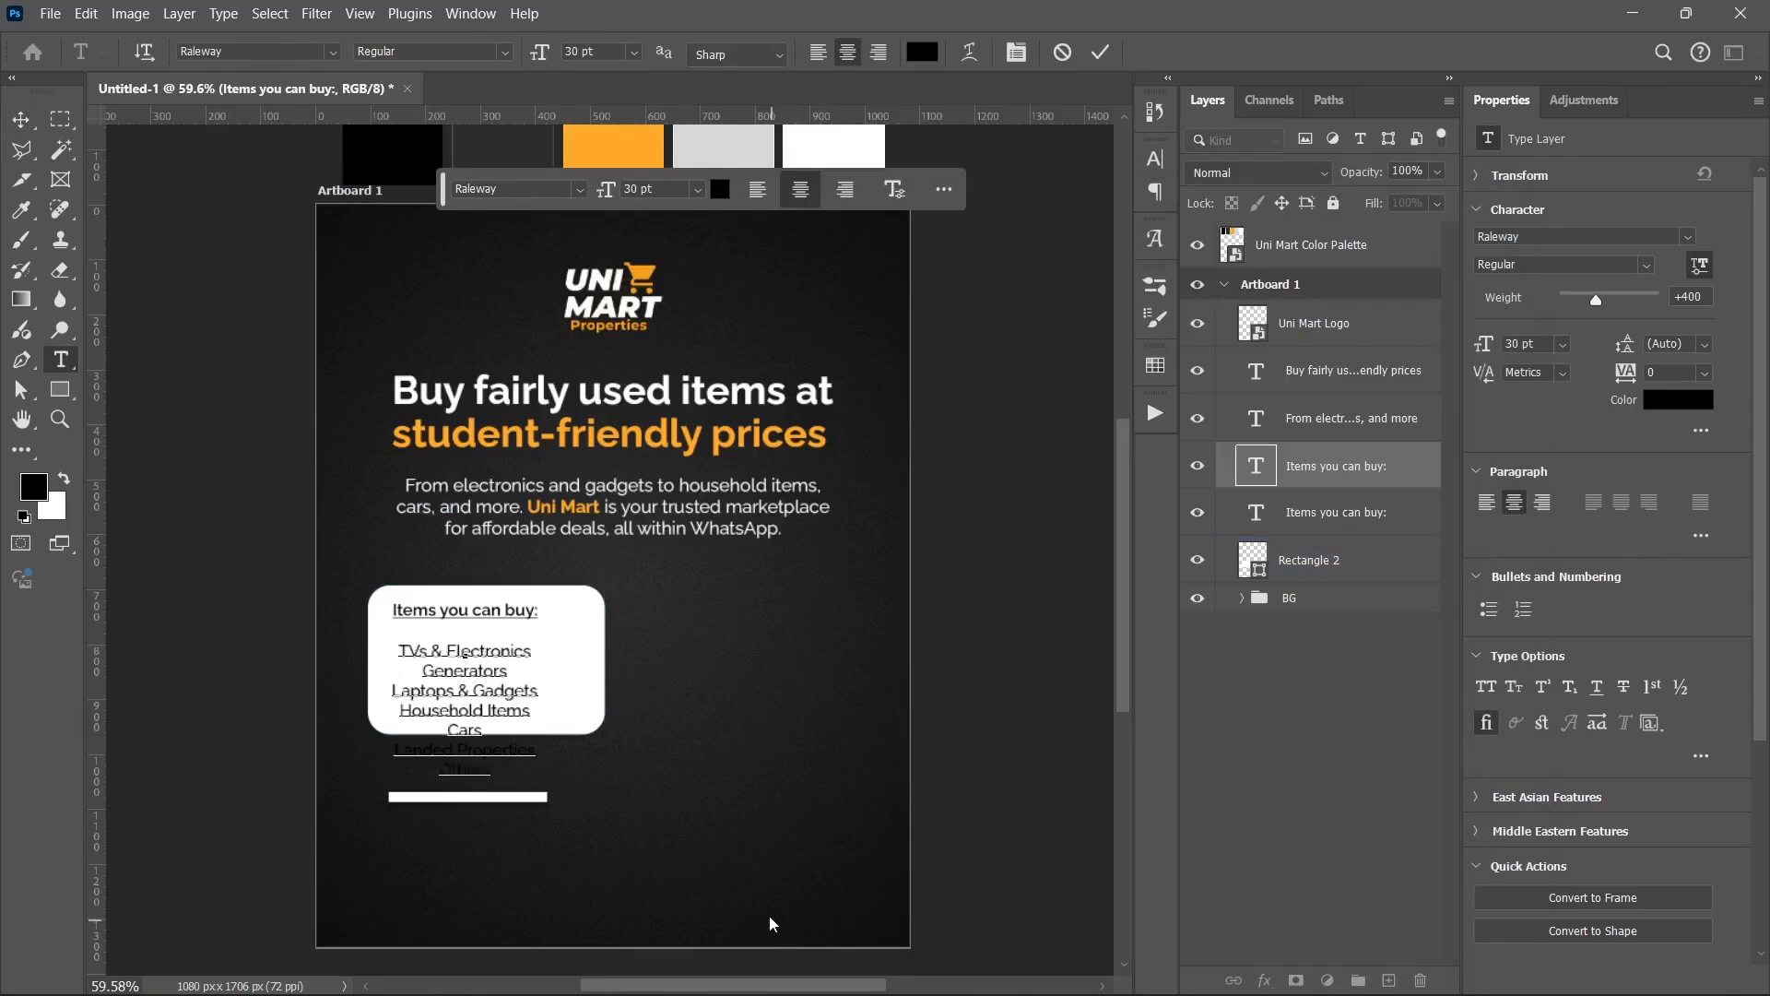
pyautogui.hotkey('ctrl', 'Return')
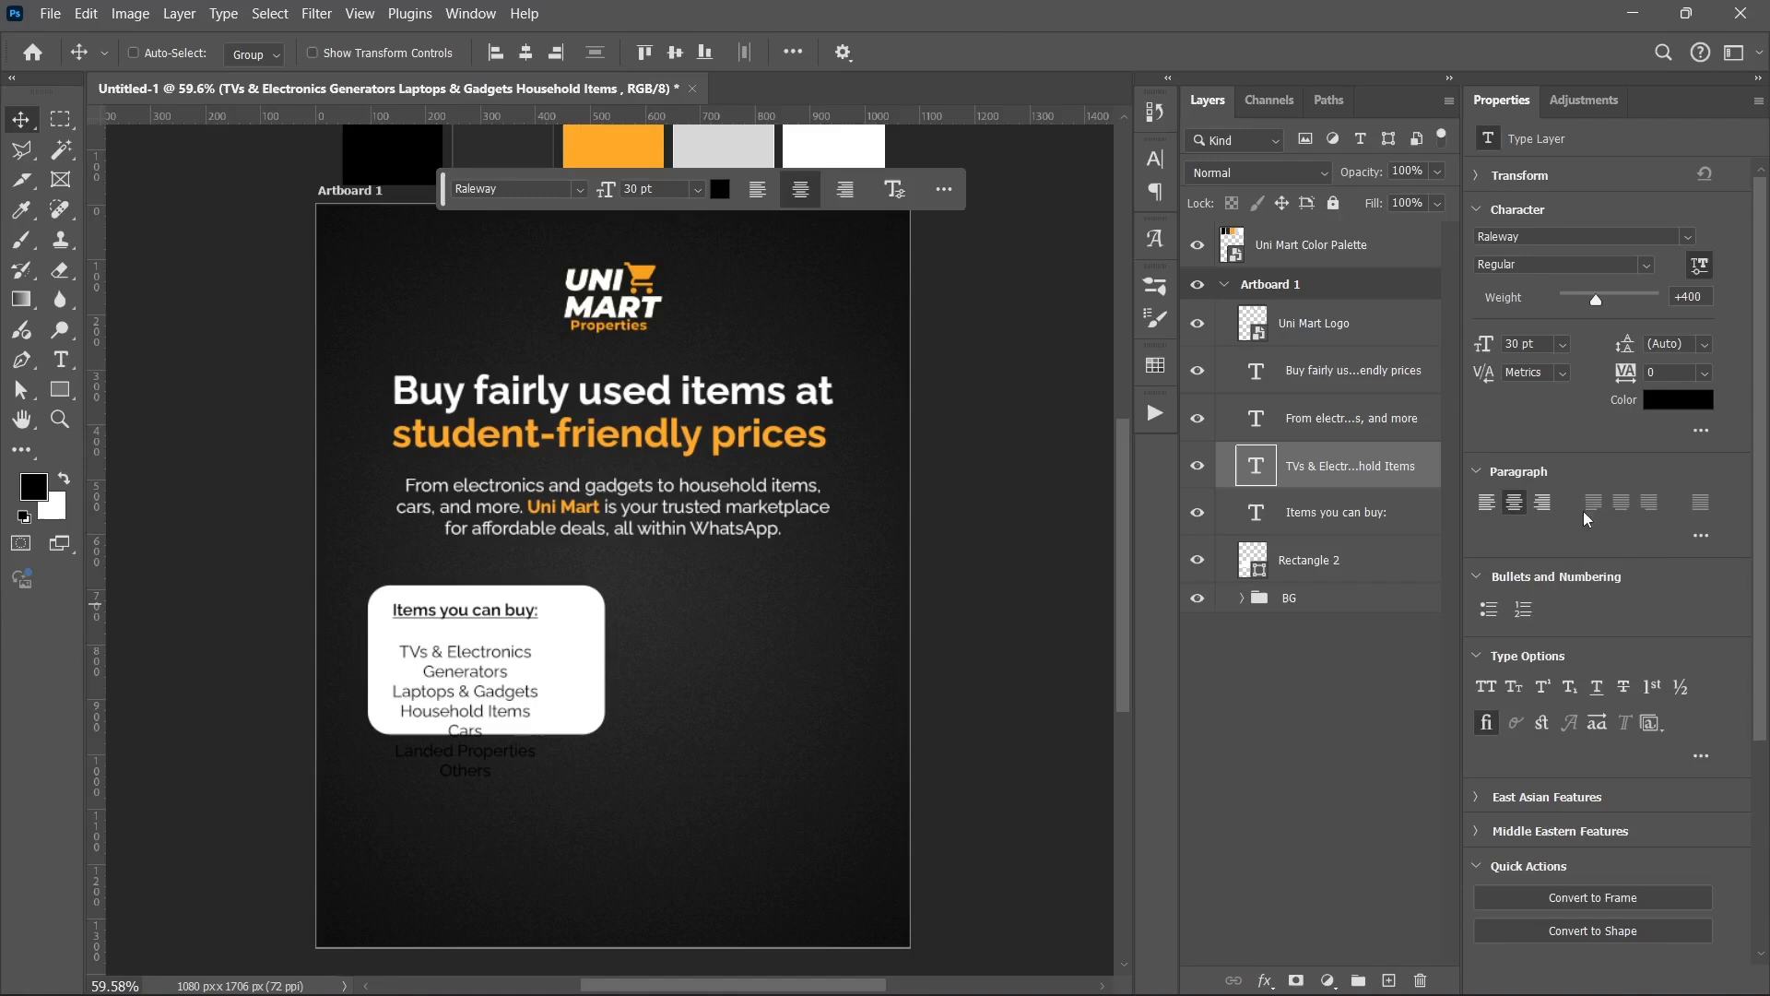
# - Left-align the items list and move it directly beneath the "Items you can buy:" heading
pyautogui.click(1486, 502)
pyautogui.click(1482, 509)
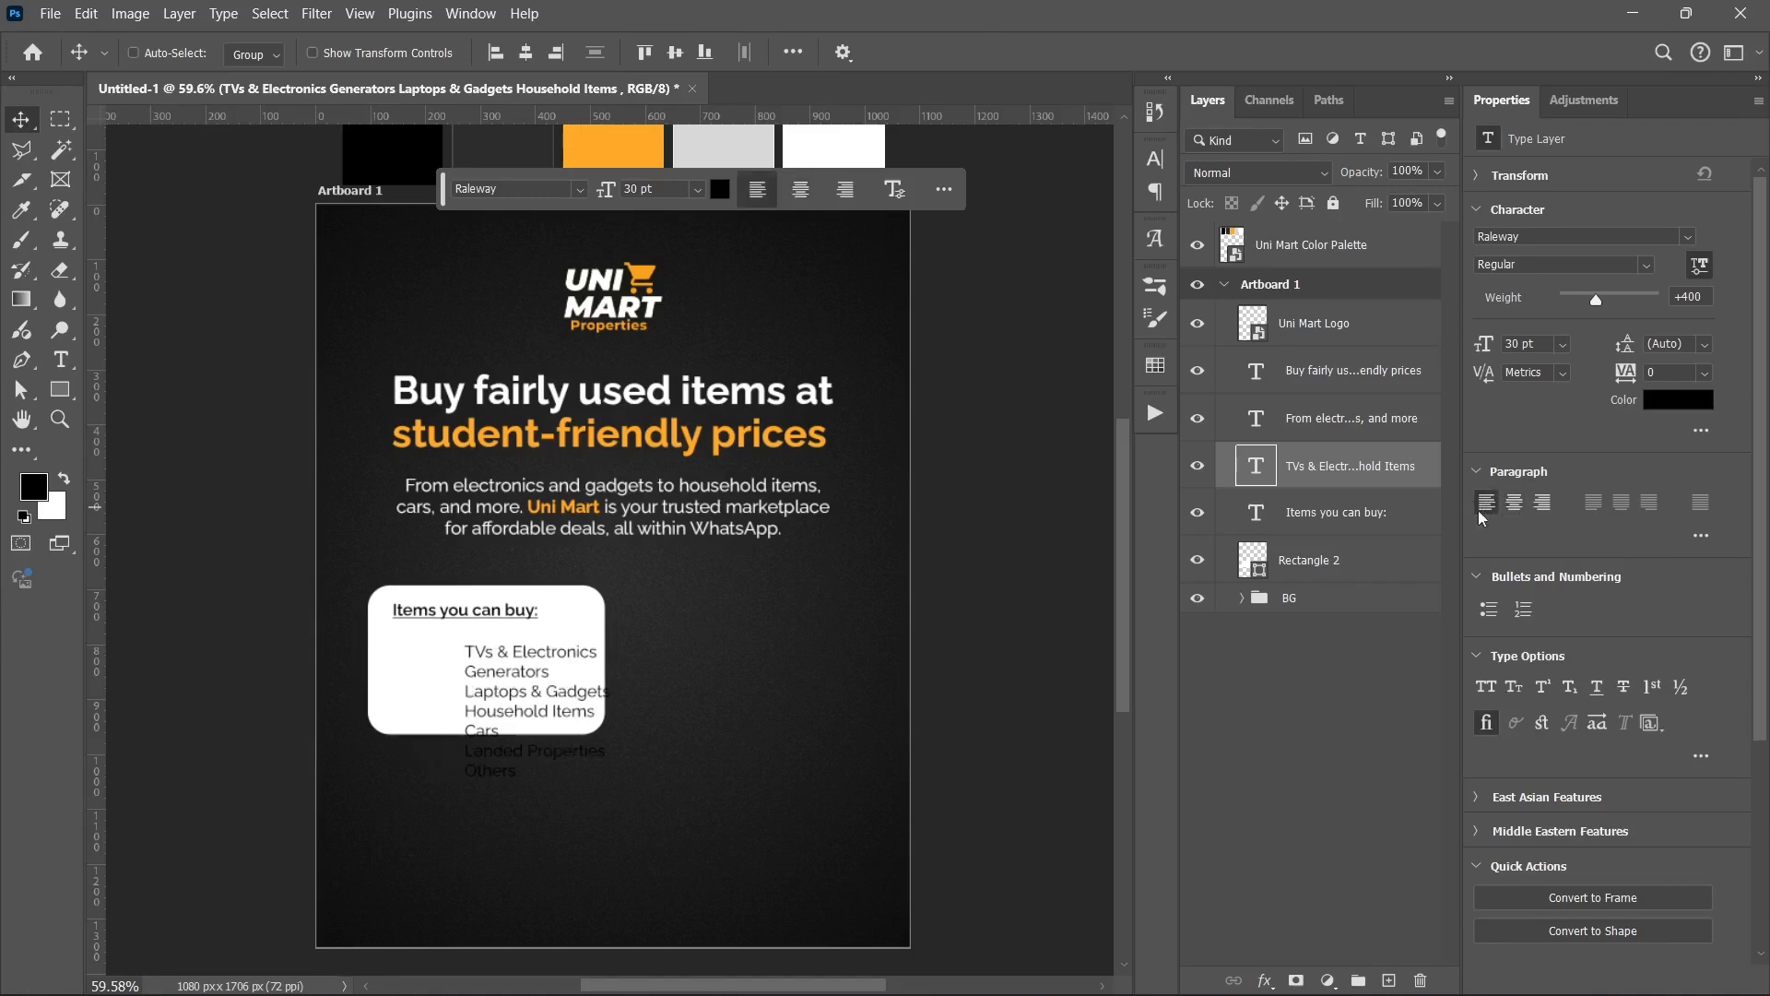
pyautogui.moveTo(484, 696); pyautogui.dragTo(413, 682)
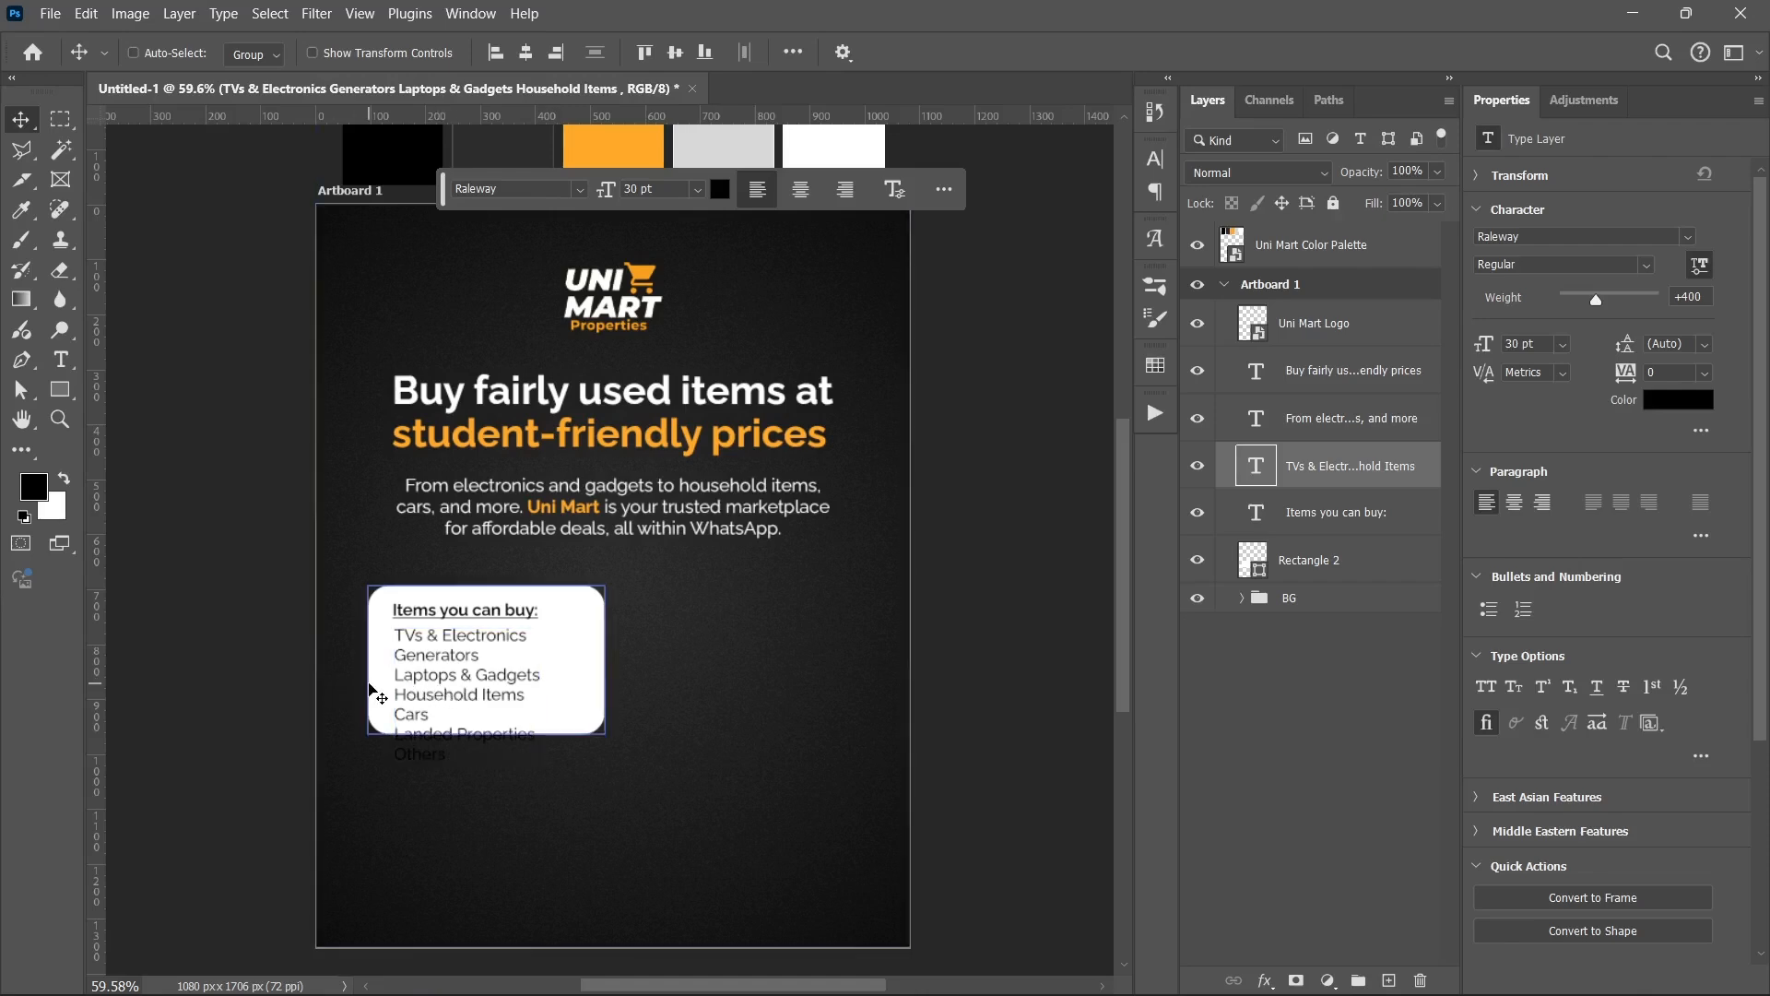
# - Set the items list's leading to 30 pt
pyautogui.click(371, 690)
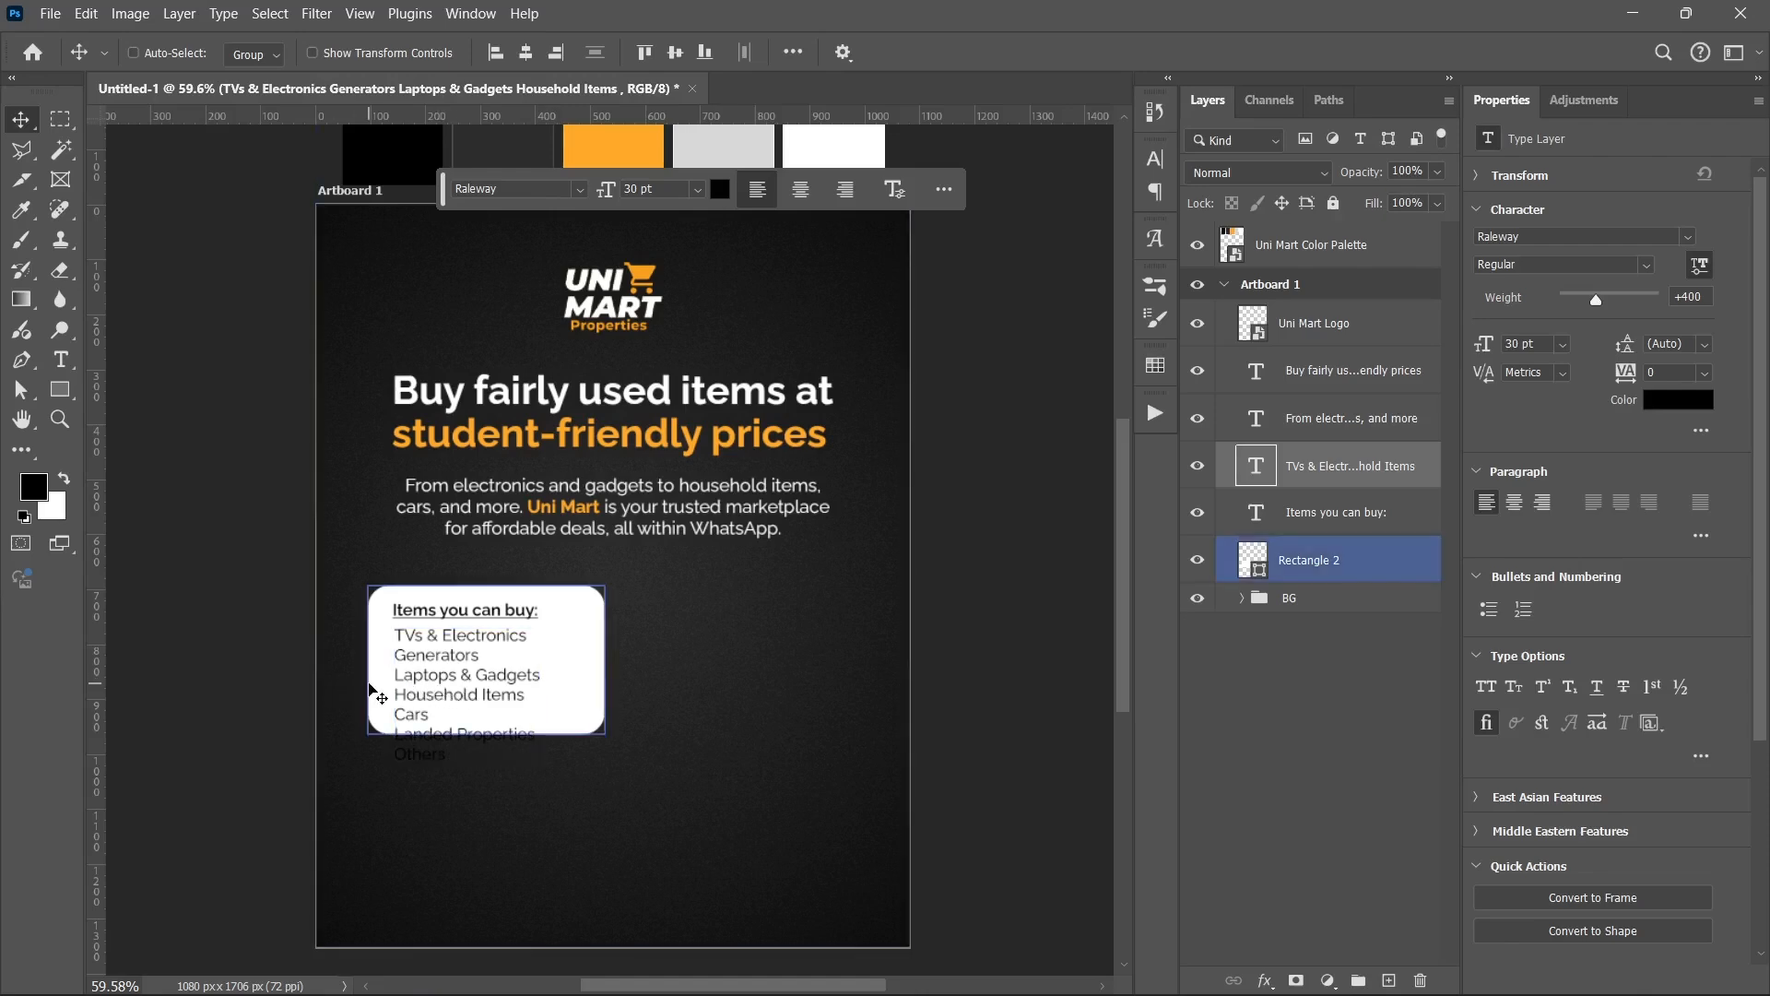
pyautogui.click(1705, 344)
pyautogui.click(1692, 597)
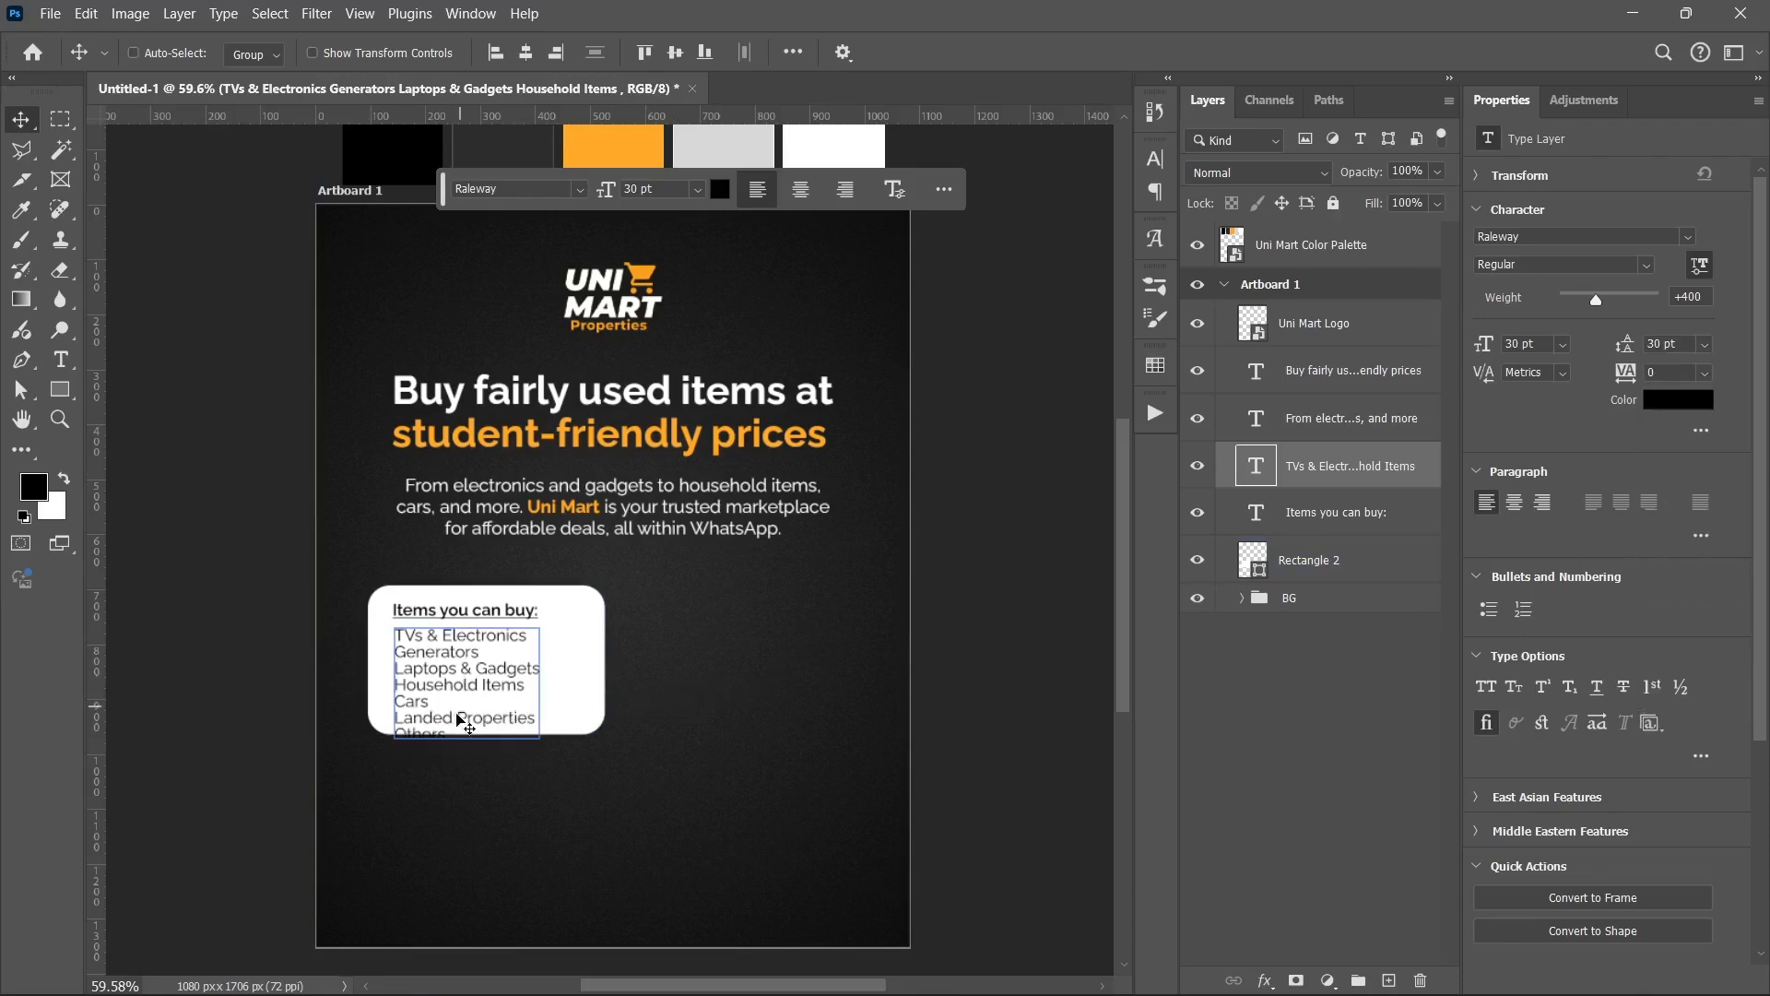
# - Align the left edges of the items list and the "Items you can buy:" heading inside the card
pyautogui.scroll(5, 414, 725)
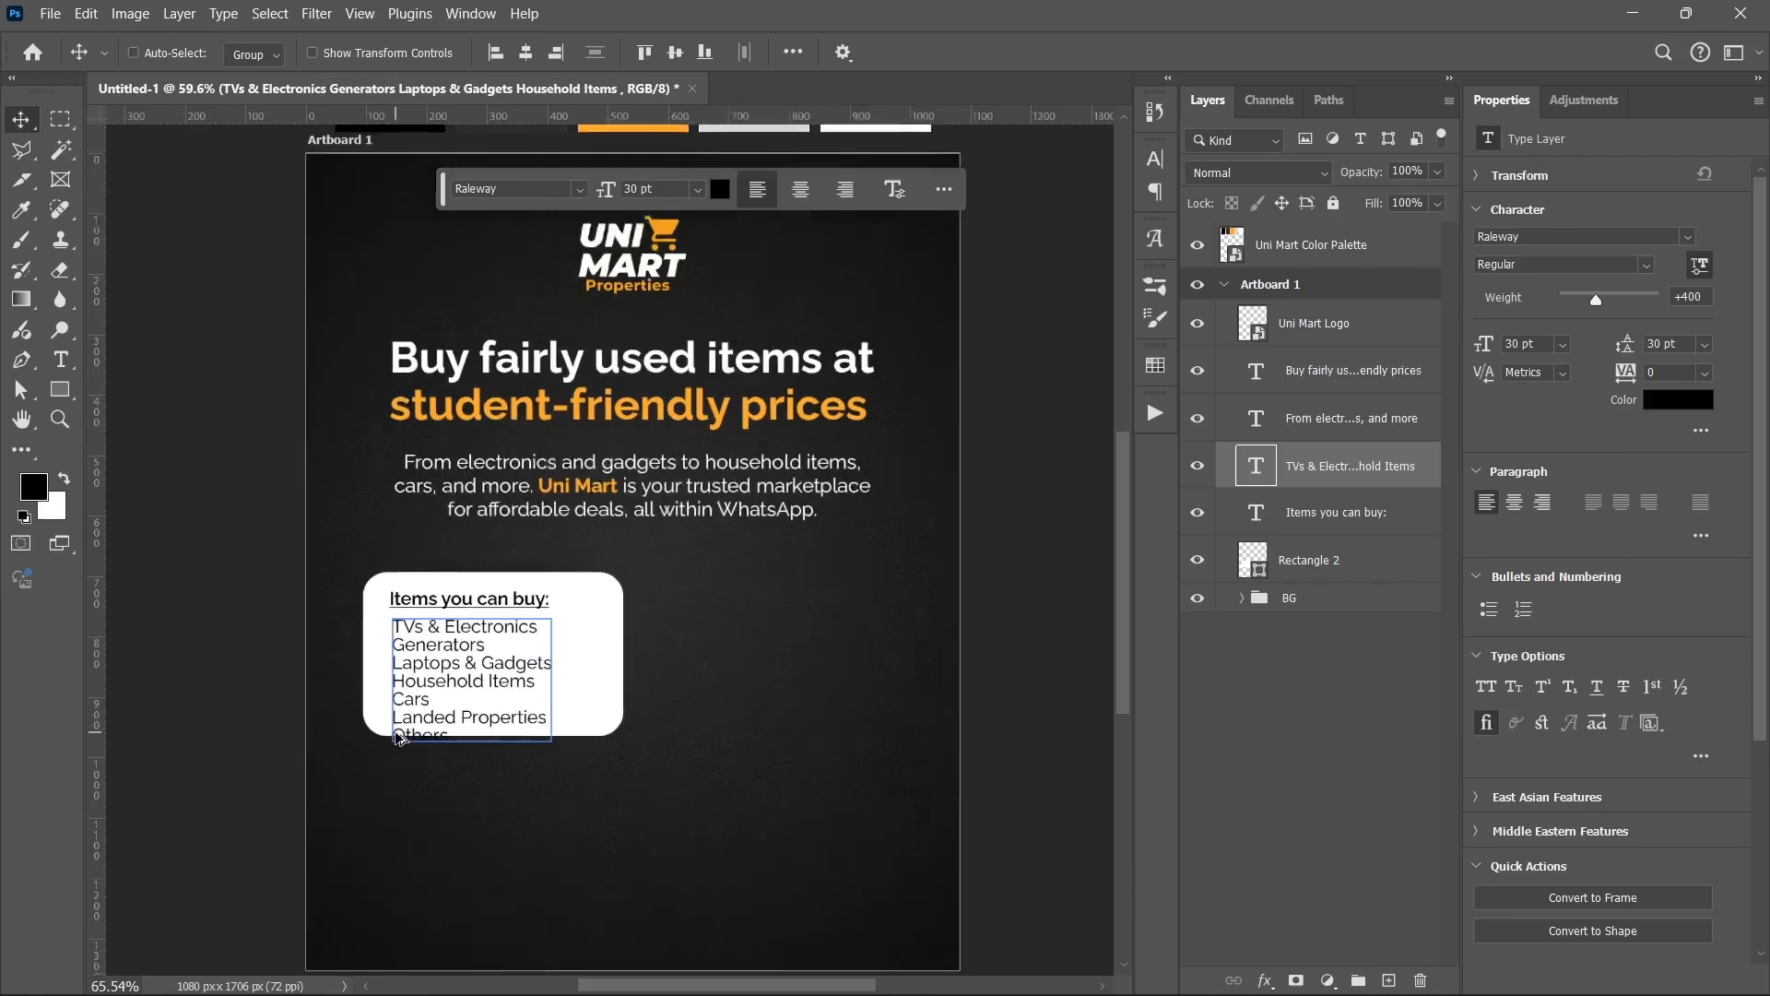
pyautogui.moveTo(488, 595); pyautogui.dragTo(517, 659)
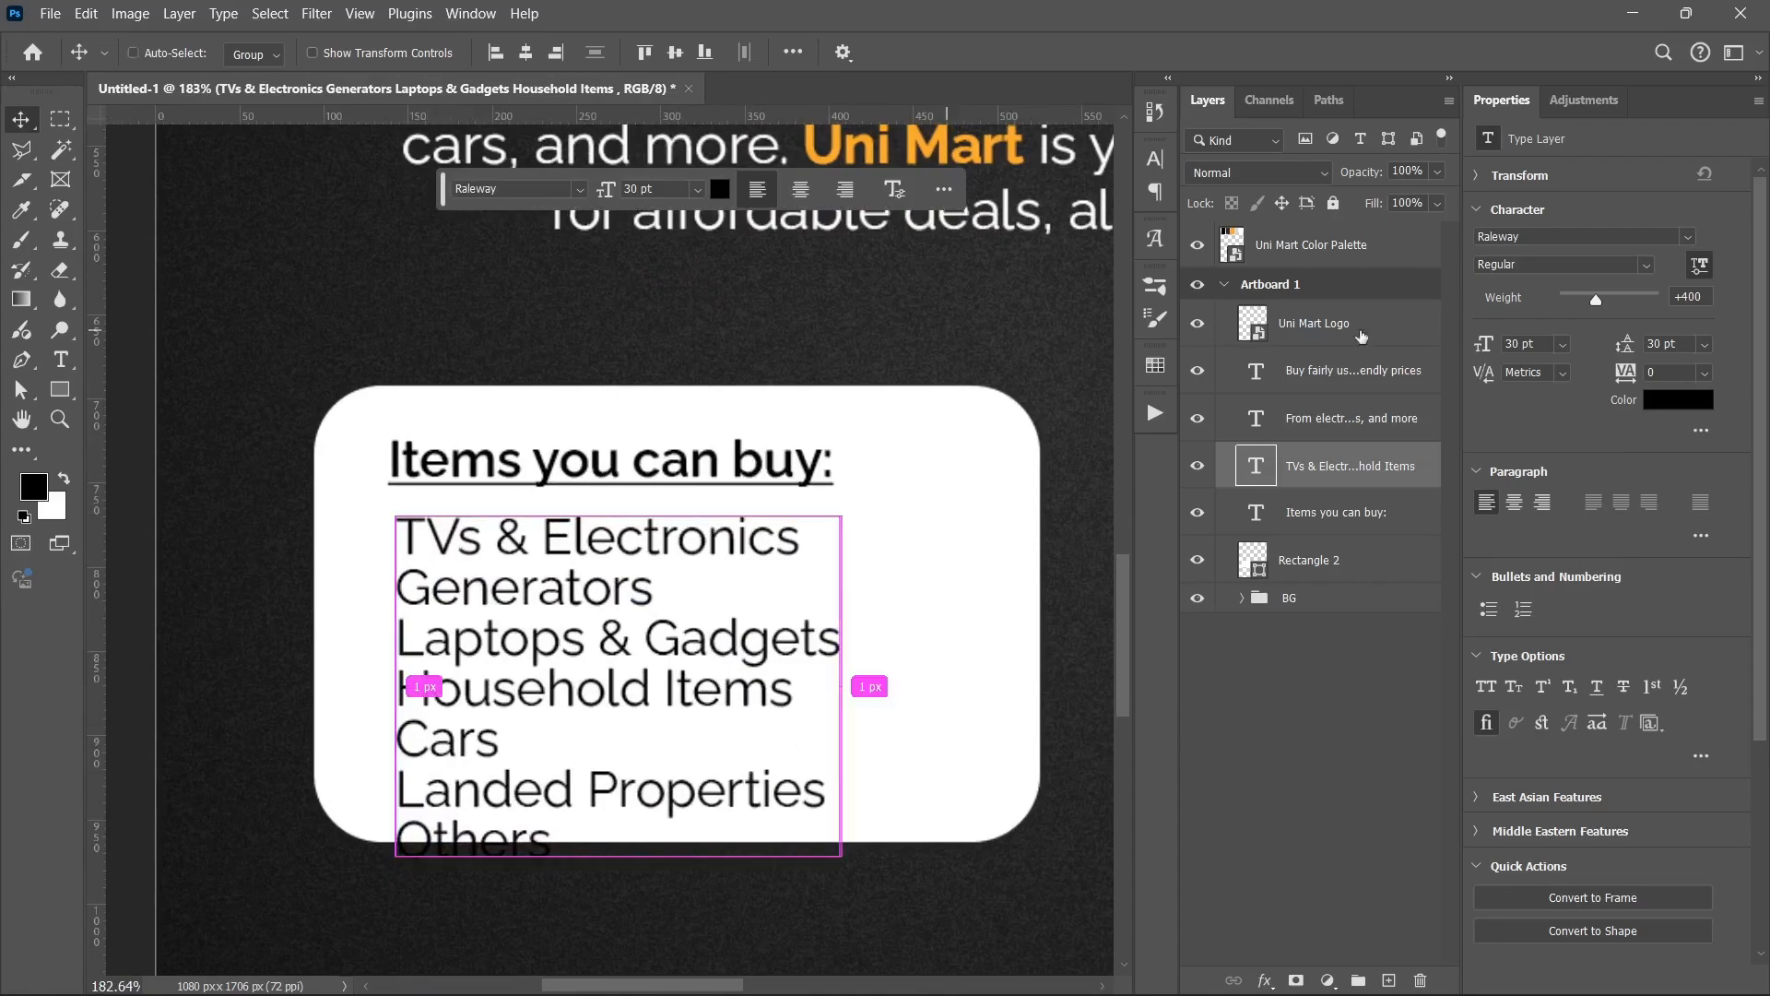
pyautogui.keyDown('ctrl'); pyautogui.click(1336, 515); pyautogui.keyUp('ctrl')
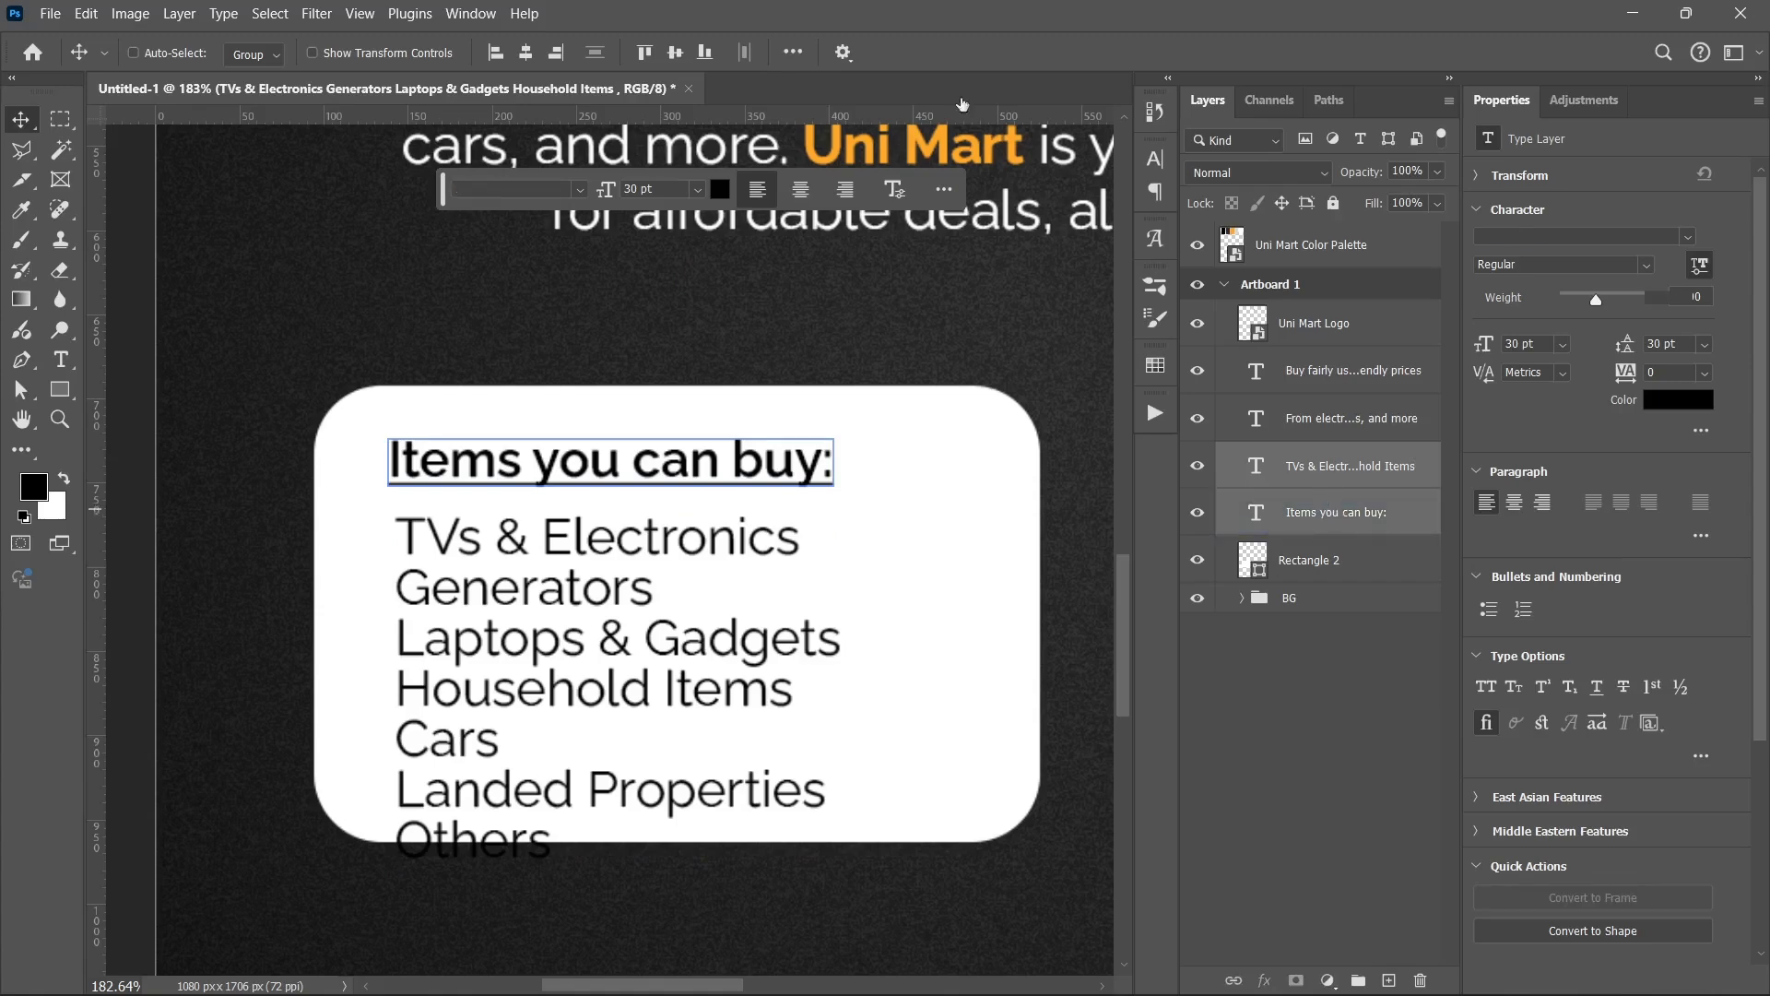
pyautogui.click(498, 55)
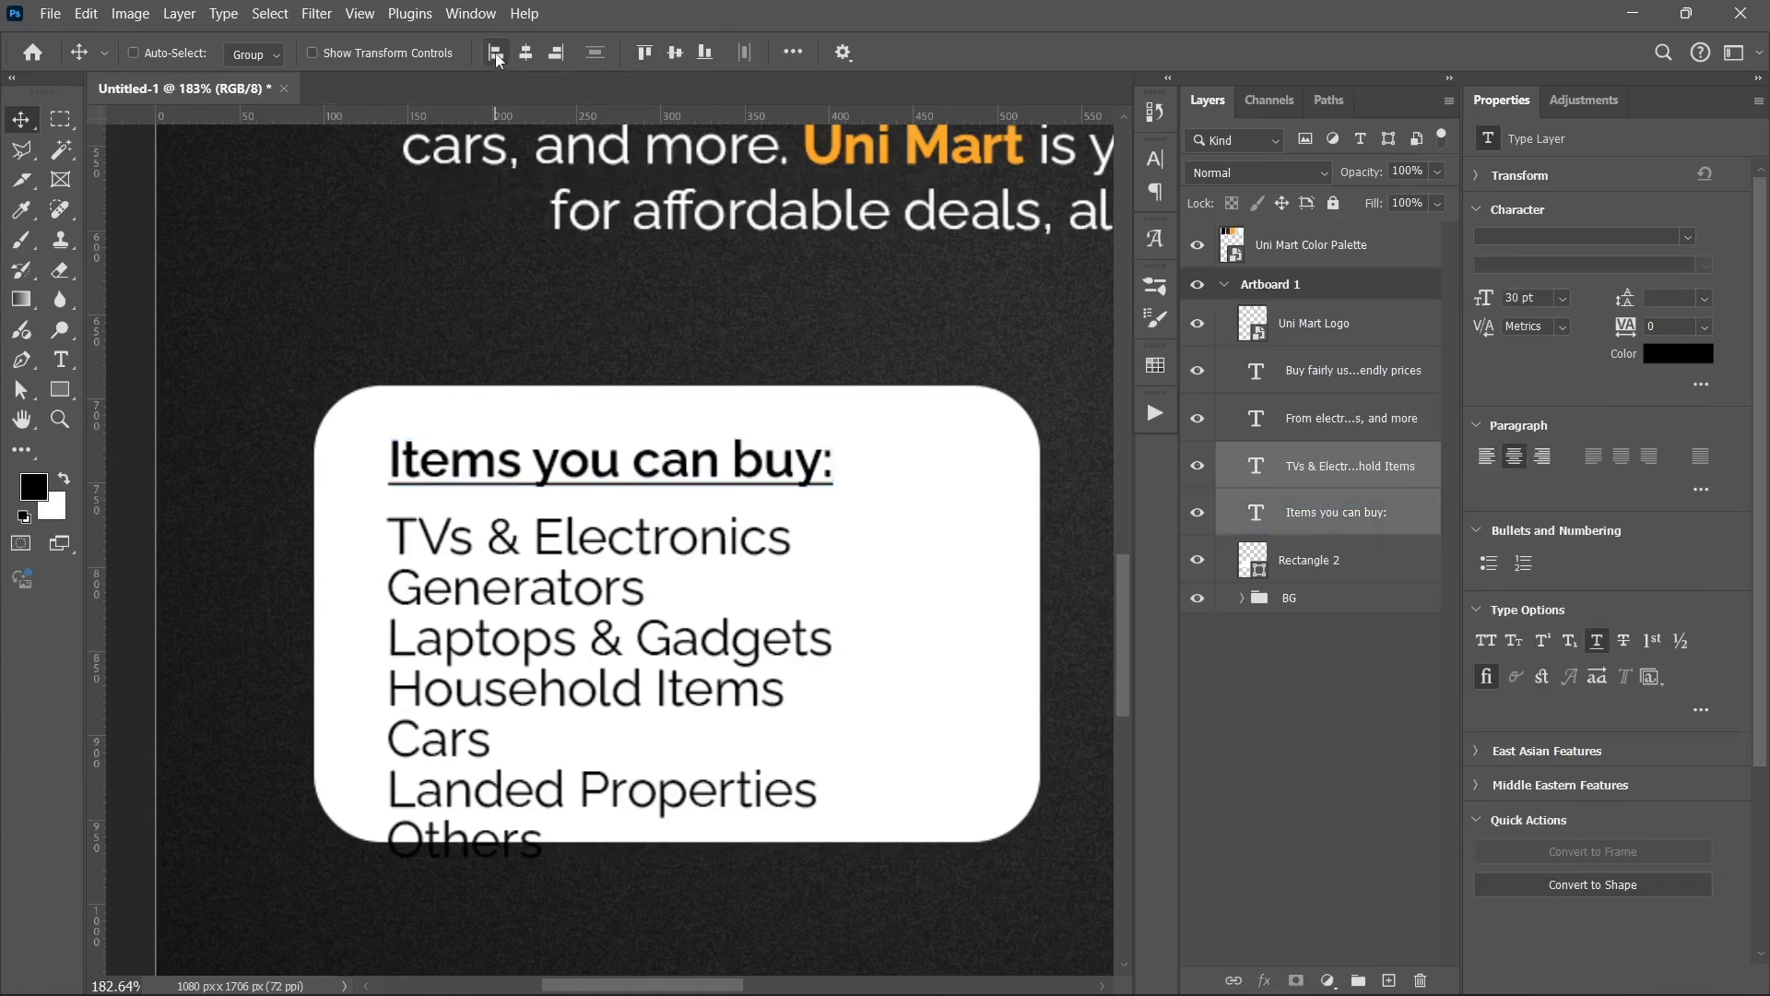
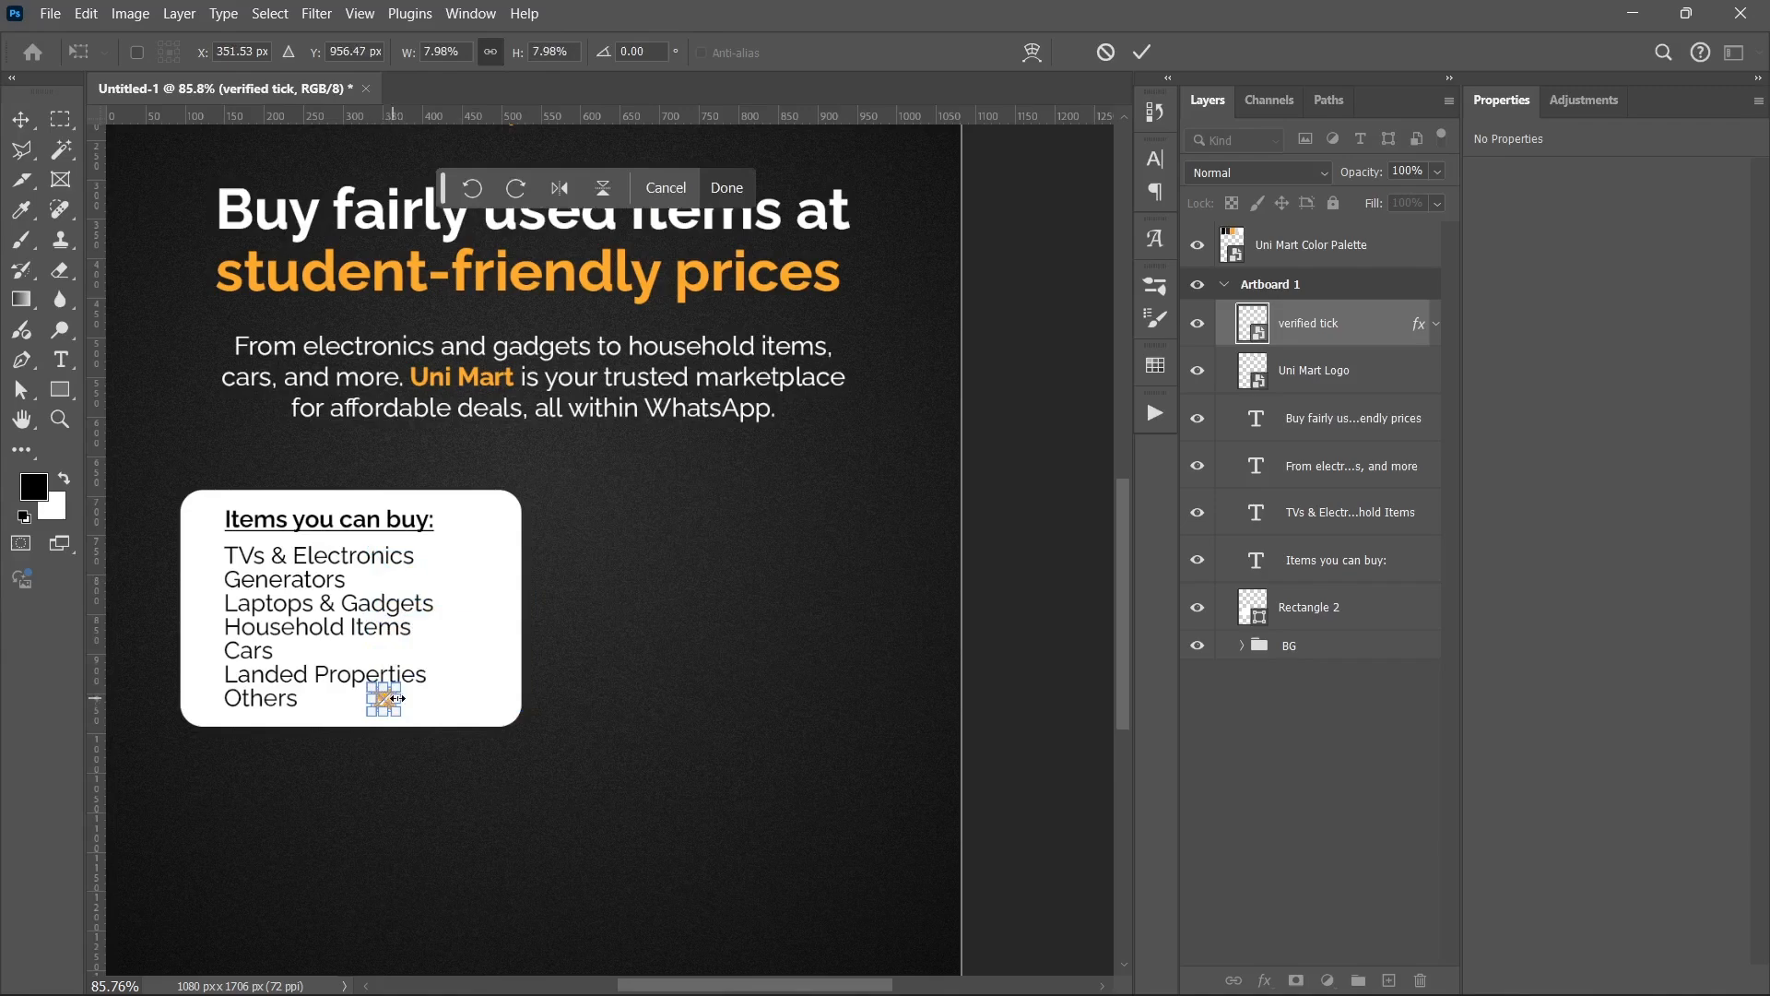
# - Commit the verified tick at 7.98% scale, place it just left of "TVs & Electronics", and start transforming it there
pyautogui.press('Return')
pyautogui.scroll(8, 350, 711)
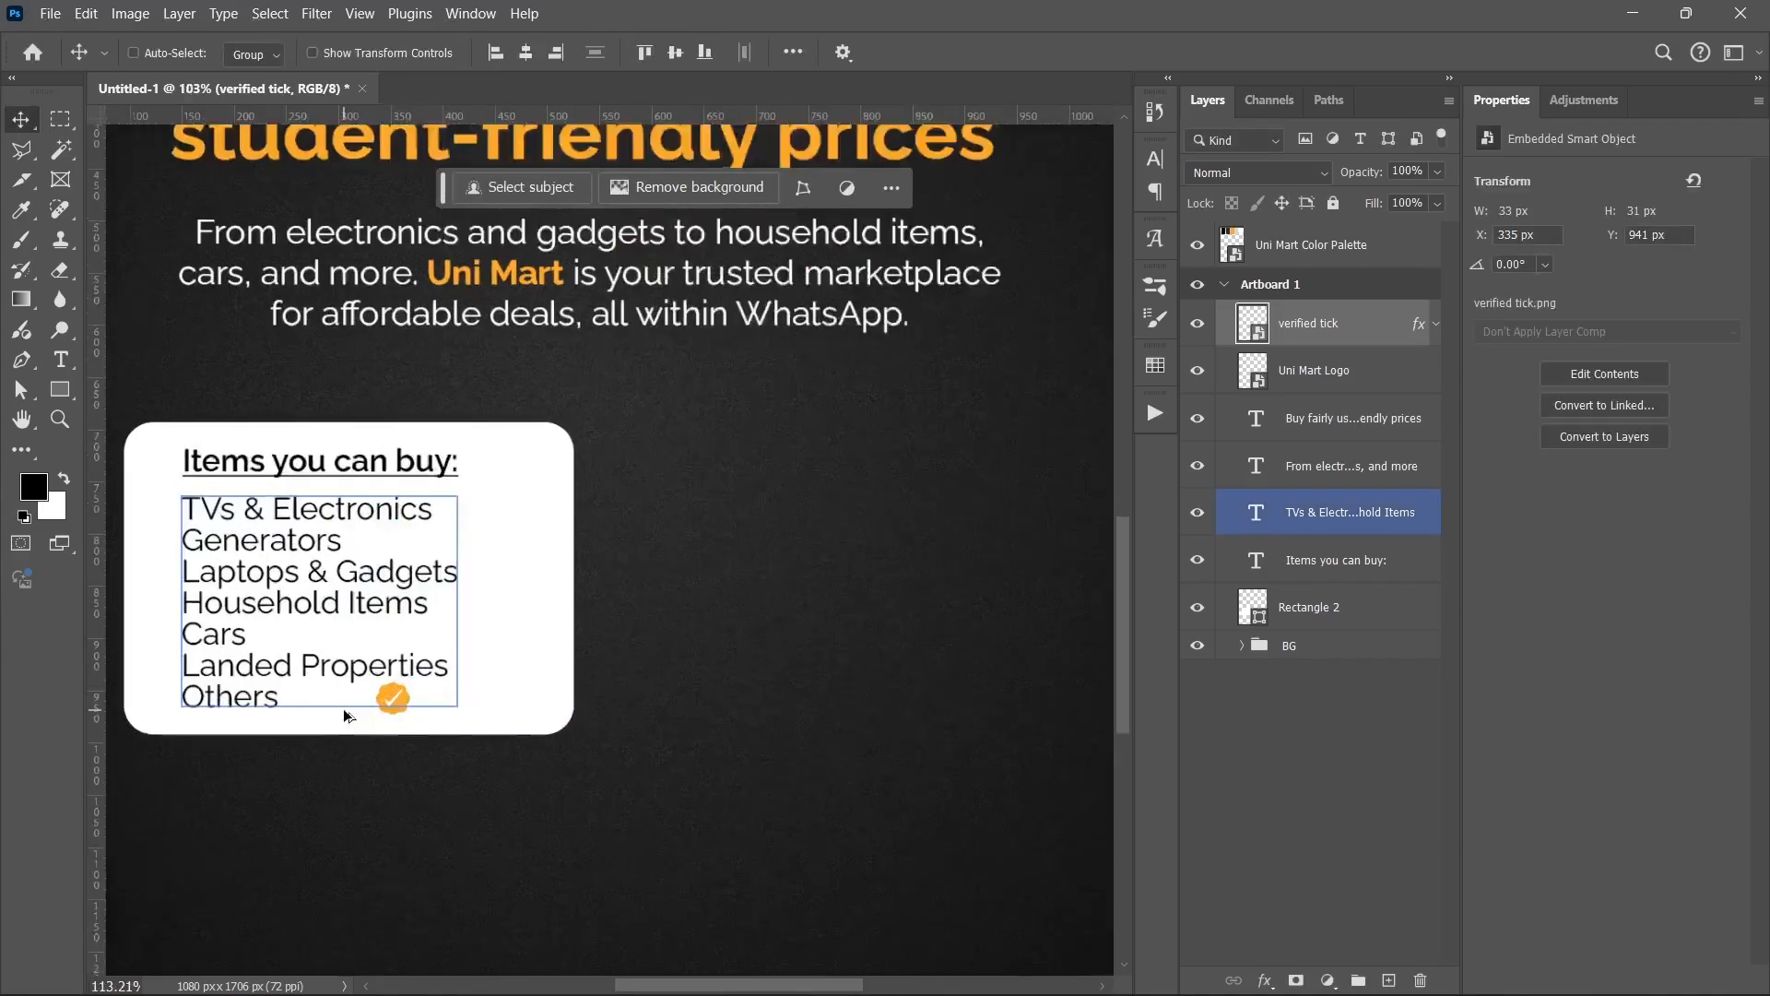
pyautogui.moveTo(269, 596); pyautogui.dragTo(718, 677)
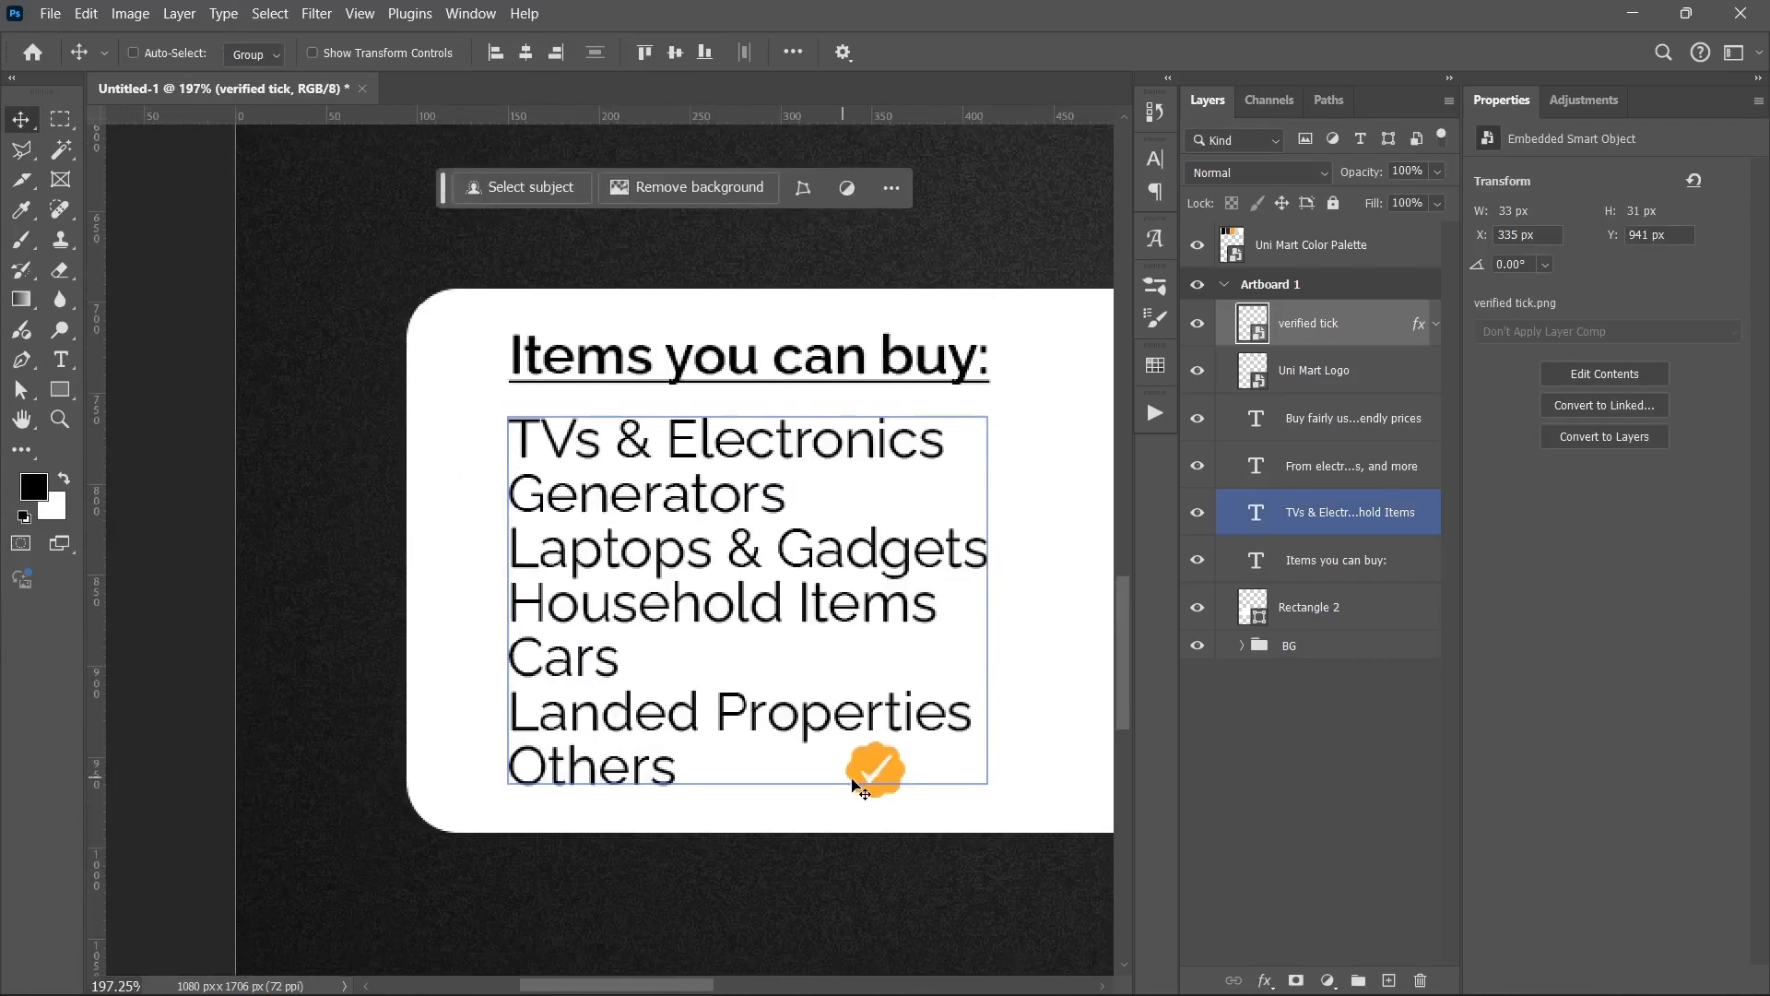
pyautogui.moveTo(860, 770); pyautogui.dragTo(439, 461)
pyautogui.scroll(5, 438, 461)
pyautogui.hotkey('ctrl', 't')
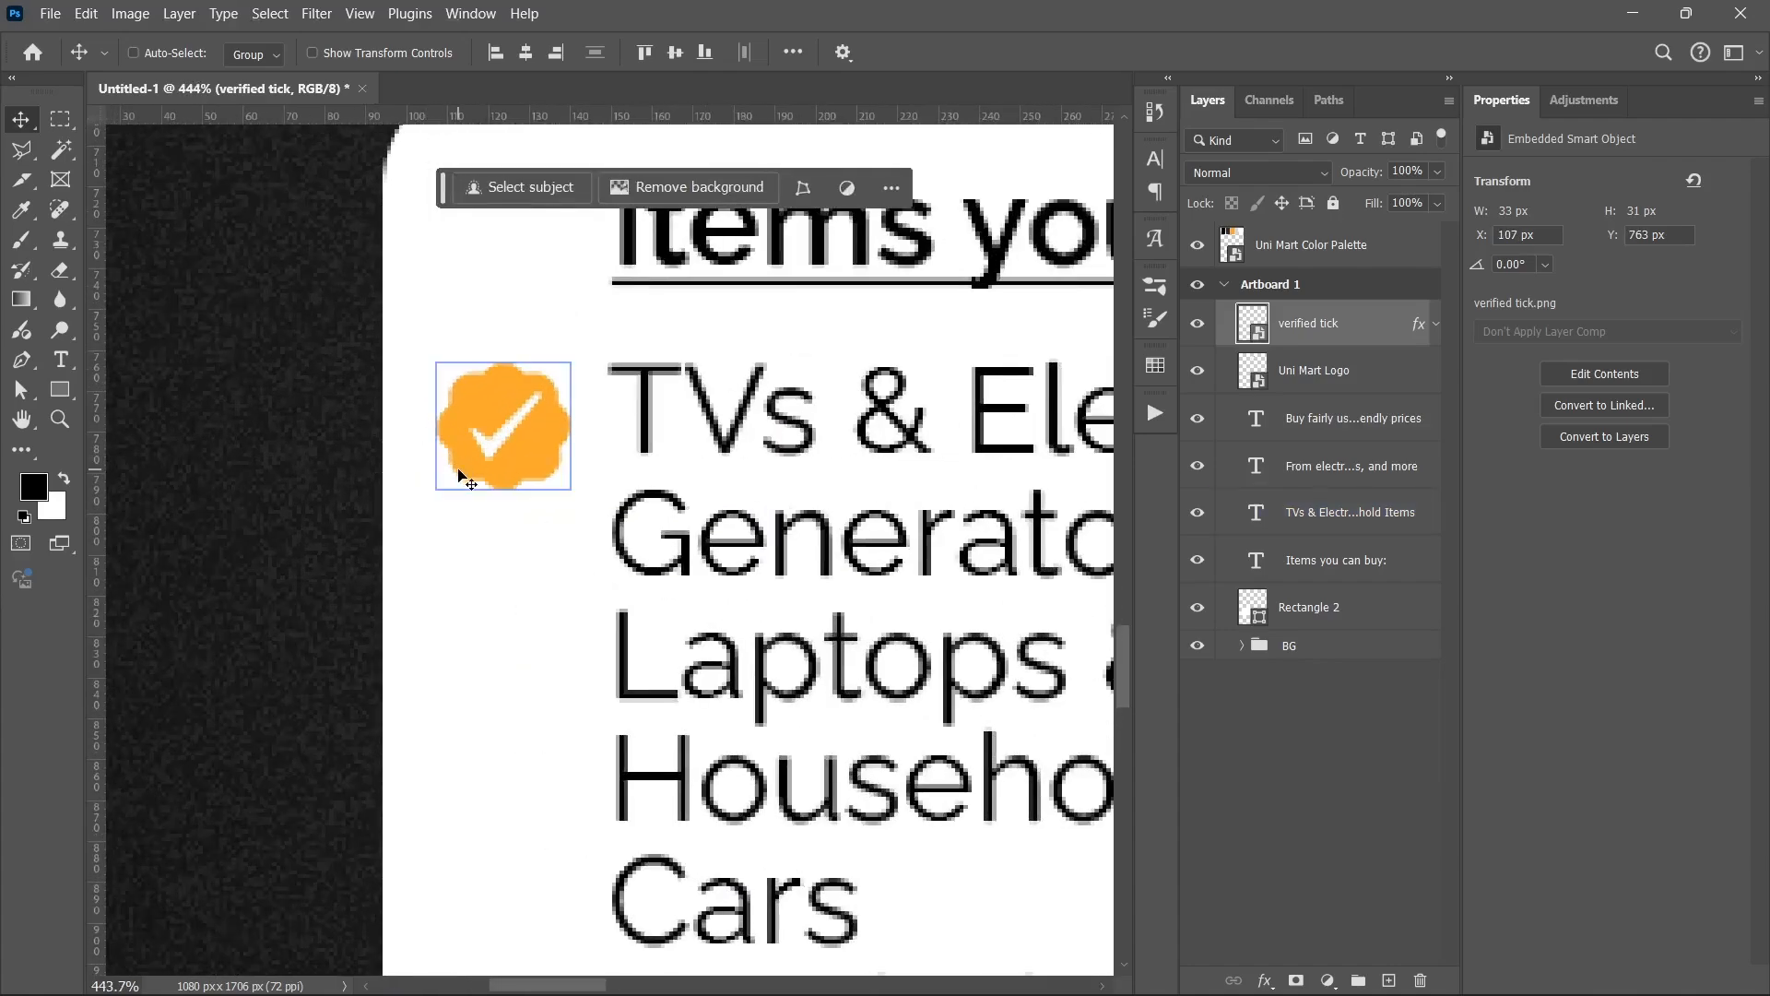
# - Scale the verified tick down to about 23 × 22 px and place it just before the "TVs & Electronics" line
pyautogui.moveTo(439, 495); pyautogui.dragTo(479, 462)
pyautogui.press('Return')
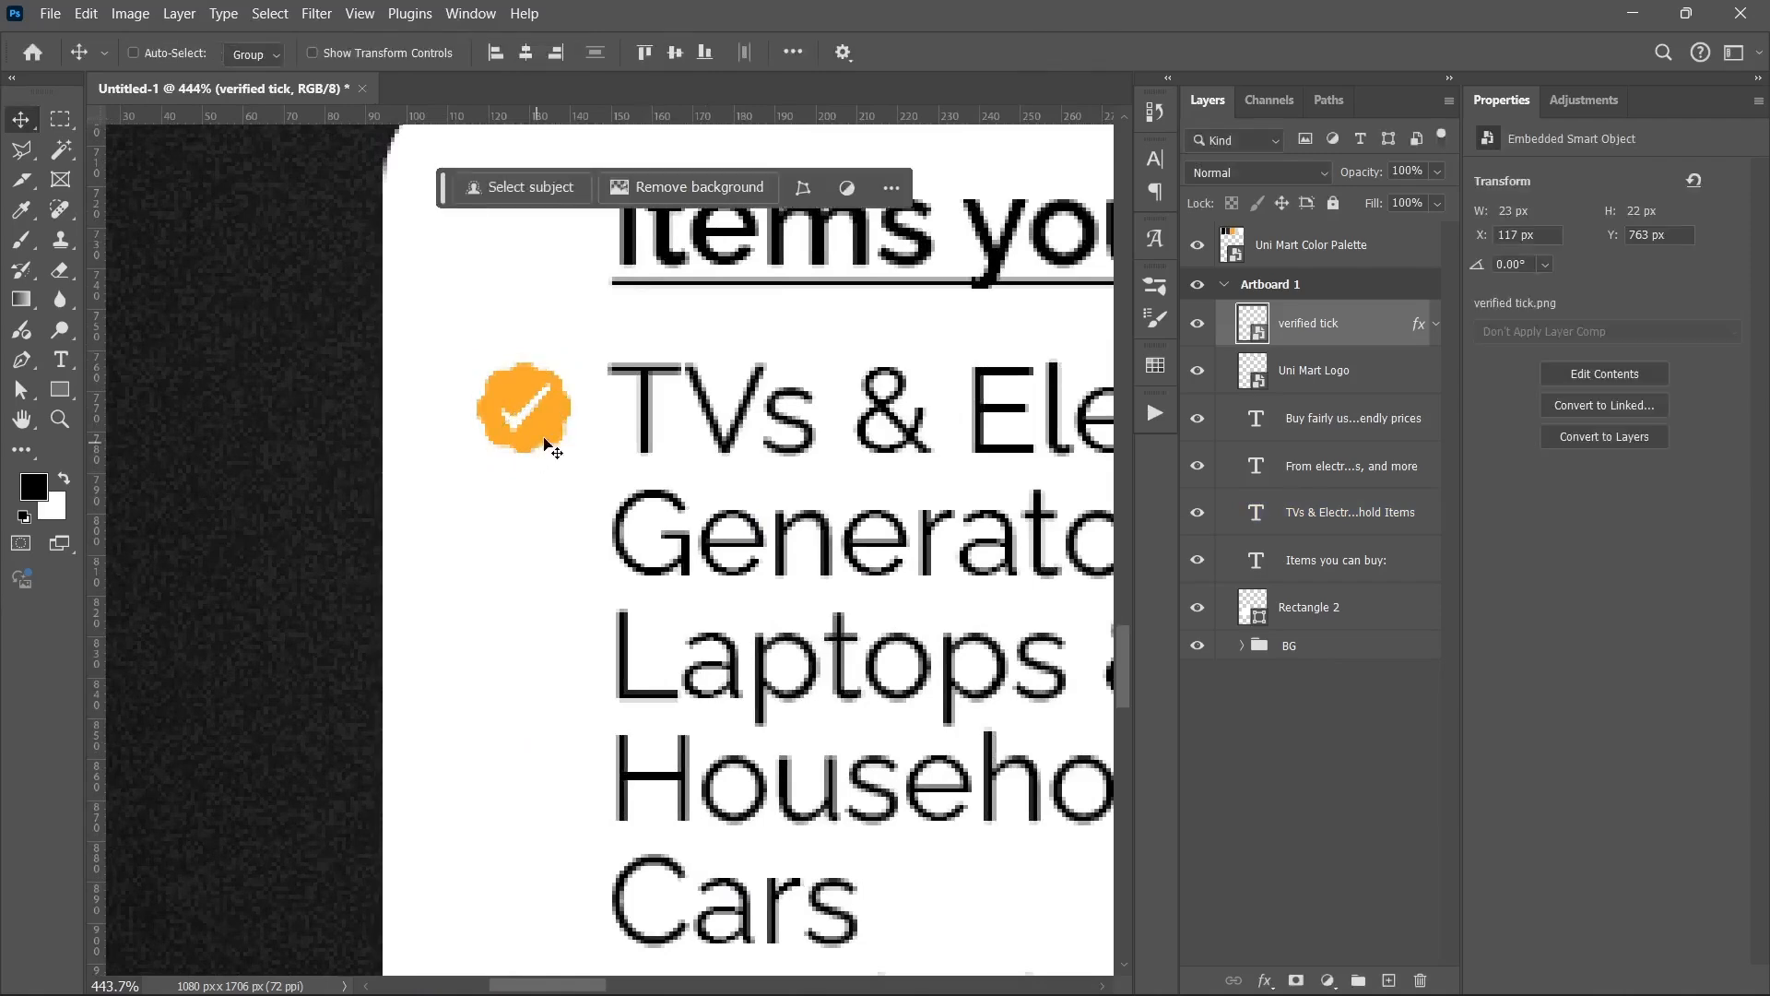
pyautogui.moveTo(539, 410); pyautogui.dragTo(530, 414)
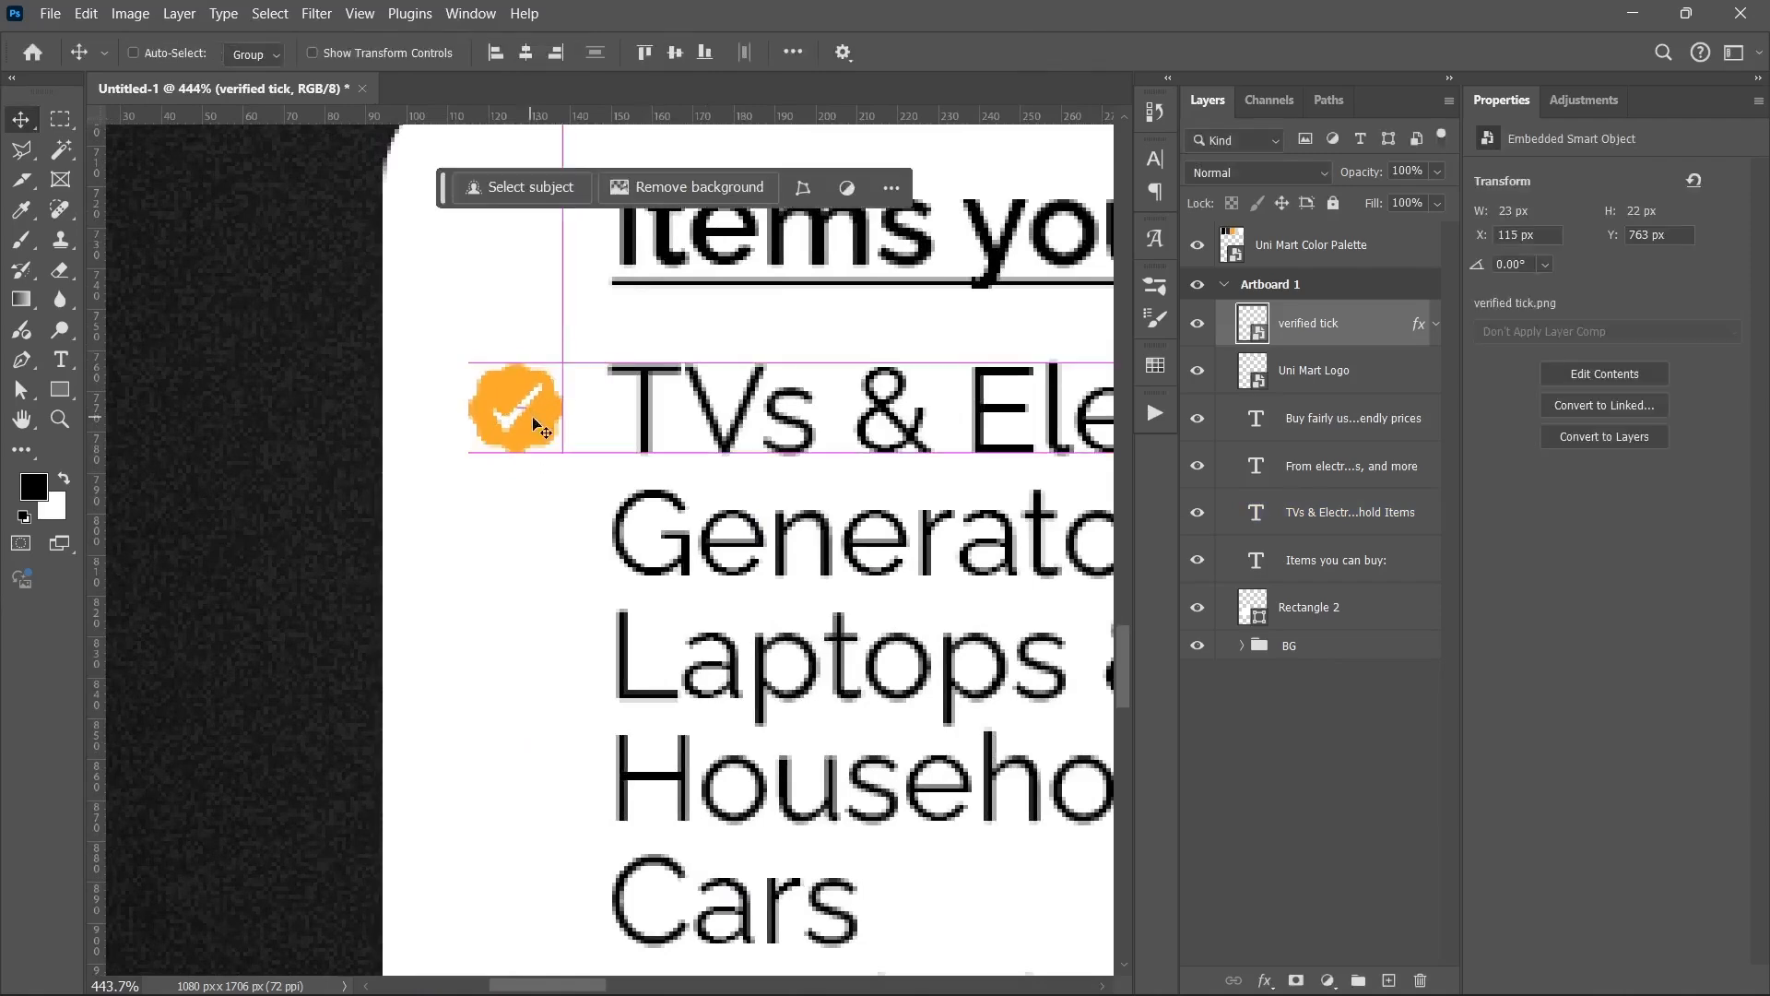
# - Duplicate the verified tick down the list so each remaining line from "Generators" to "Others" has its own tick
pyautogui.scroll(-3, 541, 463)
pyautogui.moveTo(710, 450); pyautogui.dragTo(623, 314)
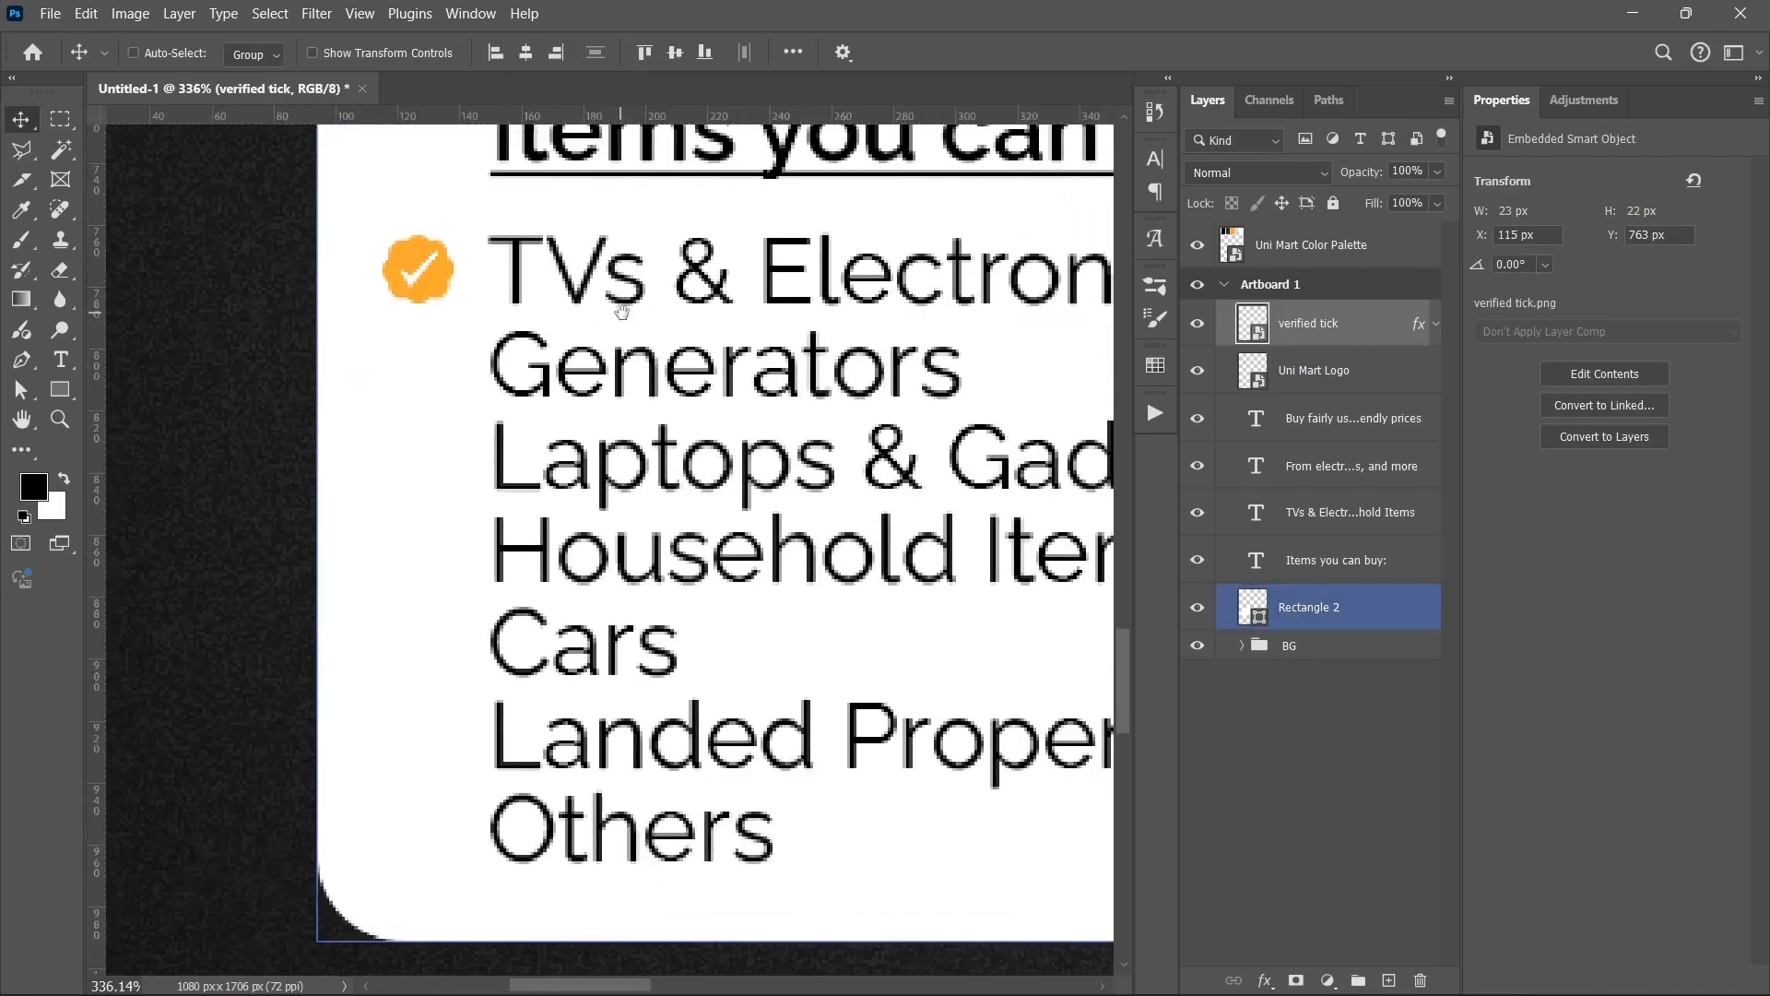
pyautogui.keyDown('ctrl'); pyautogui.click(608, 338); pyautogui.keyUp('ctrl')
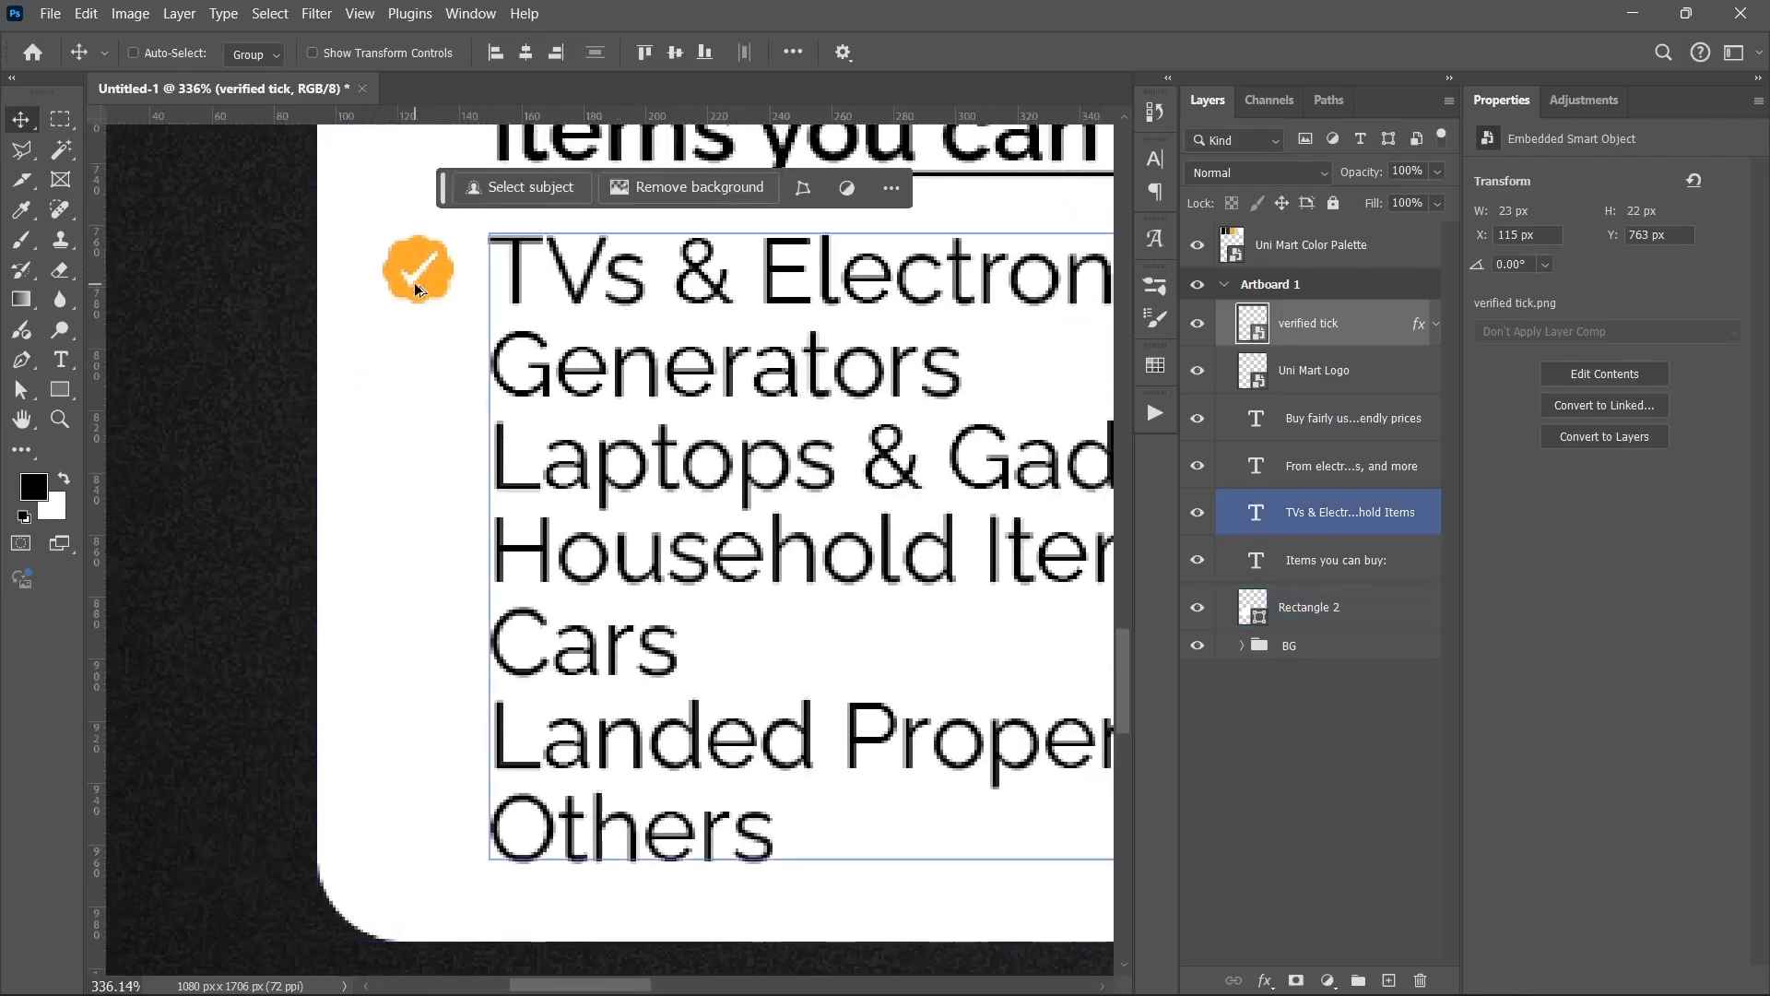
pyautogui.moveTo(413, 283); pyautogui.dragTo(400, 765)
pyautogui.moveTo(400, 765); pyautogui.dragTo(395, 834)
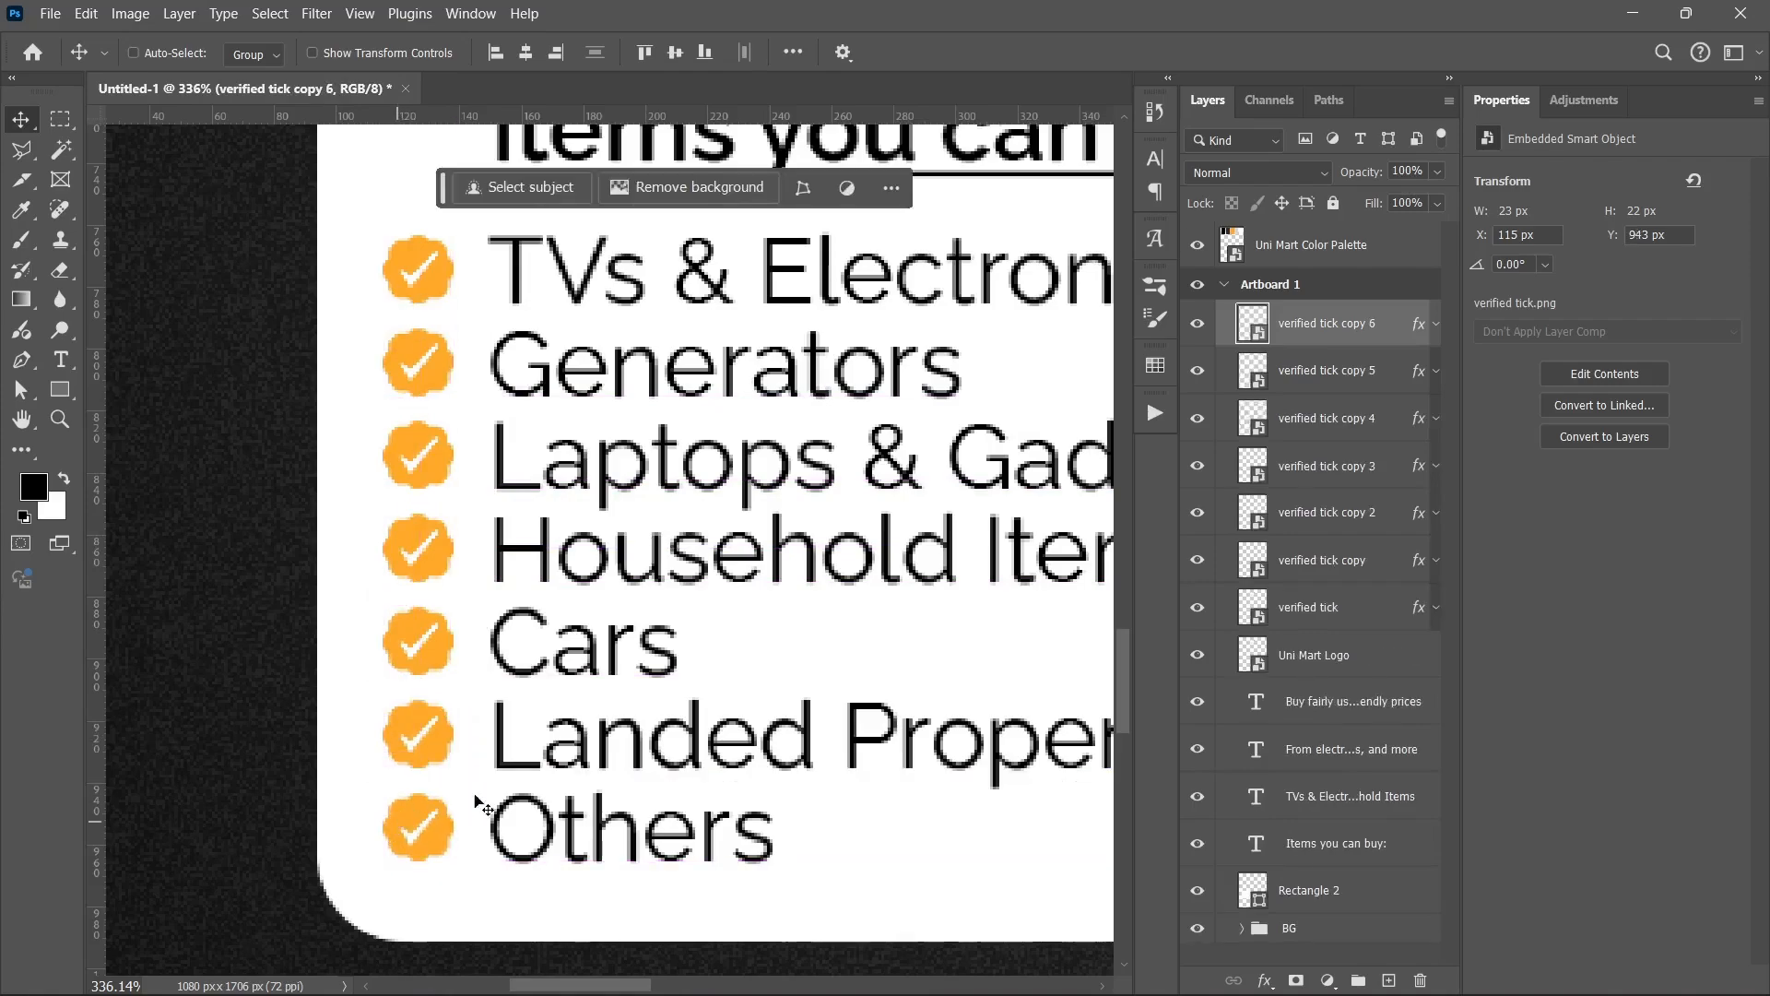
# - Group all seven verified tick layers and name the group BULLET POINTS
pyautogui.scroll(-3, 533, 768)
pyautogui.moveTo(617, 513); pyautogui.dragTo(455, 524)
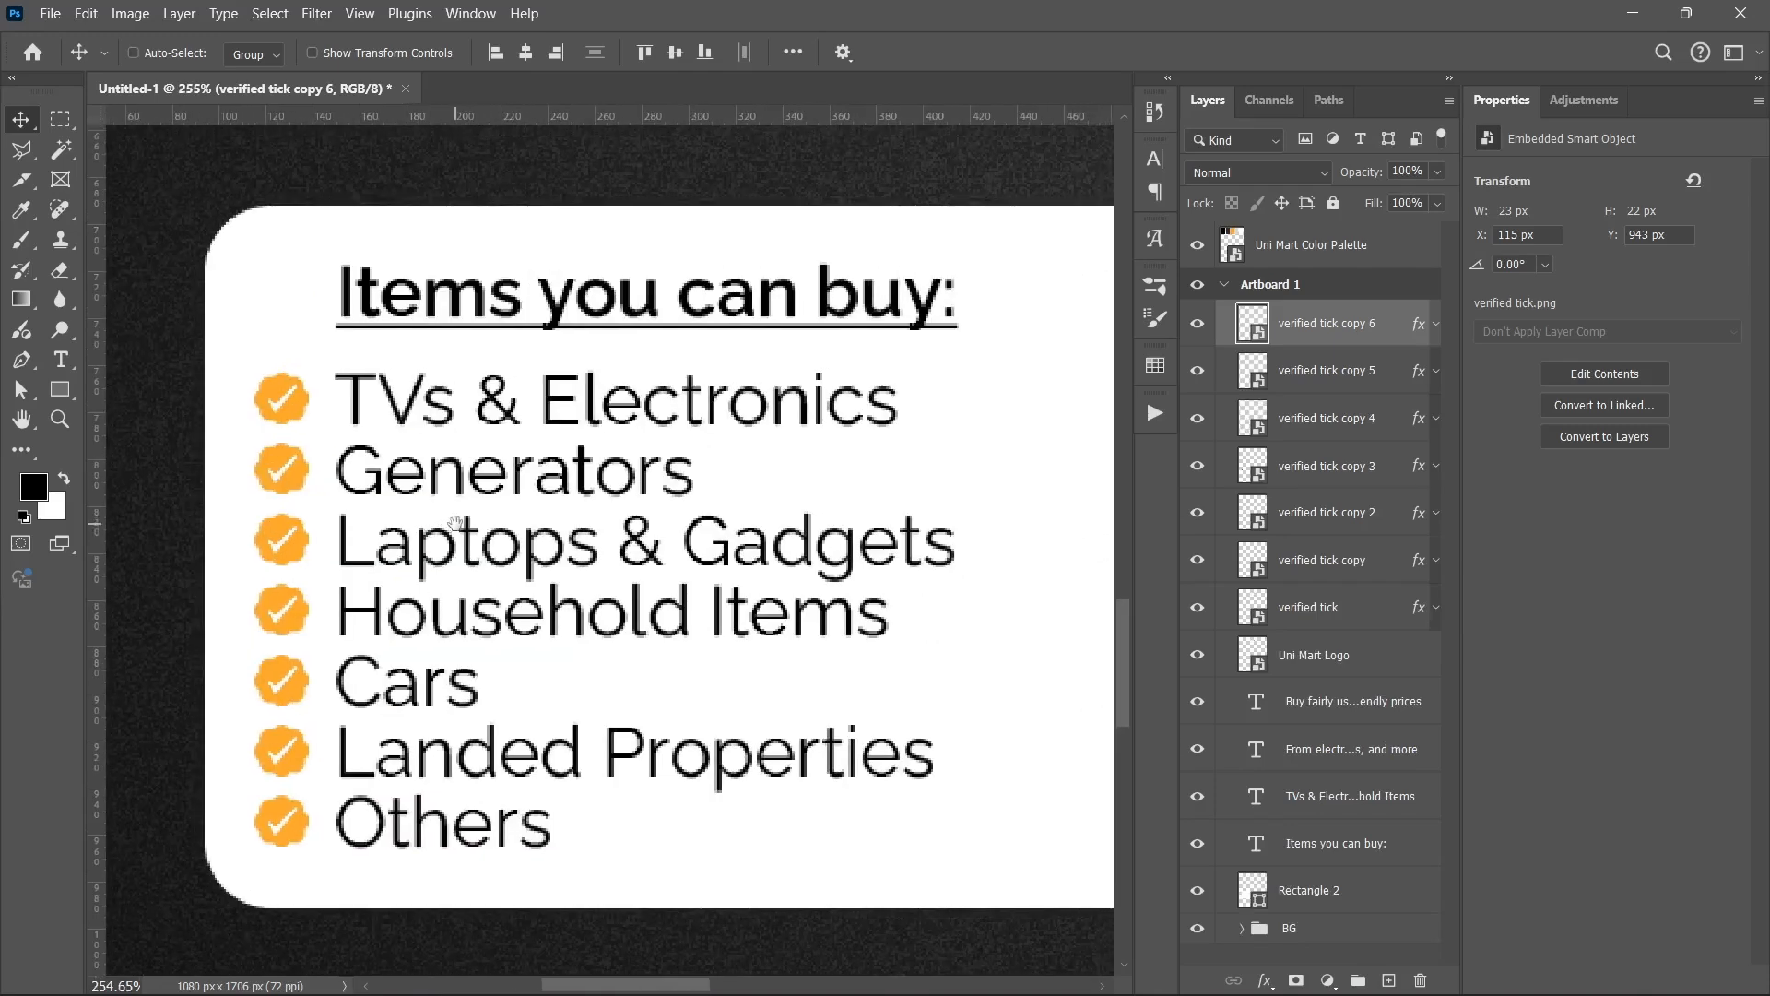
pyautogui.keyDown('shift'); pyautogui.click(1336, 610); pyautogui.keyUp('shift')
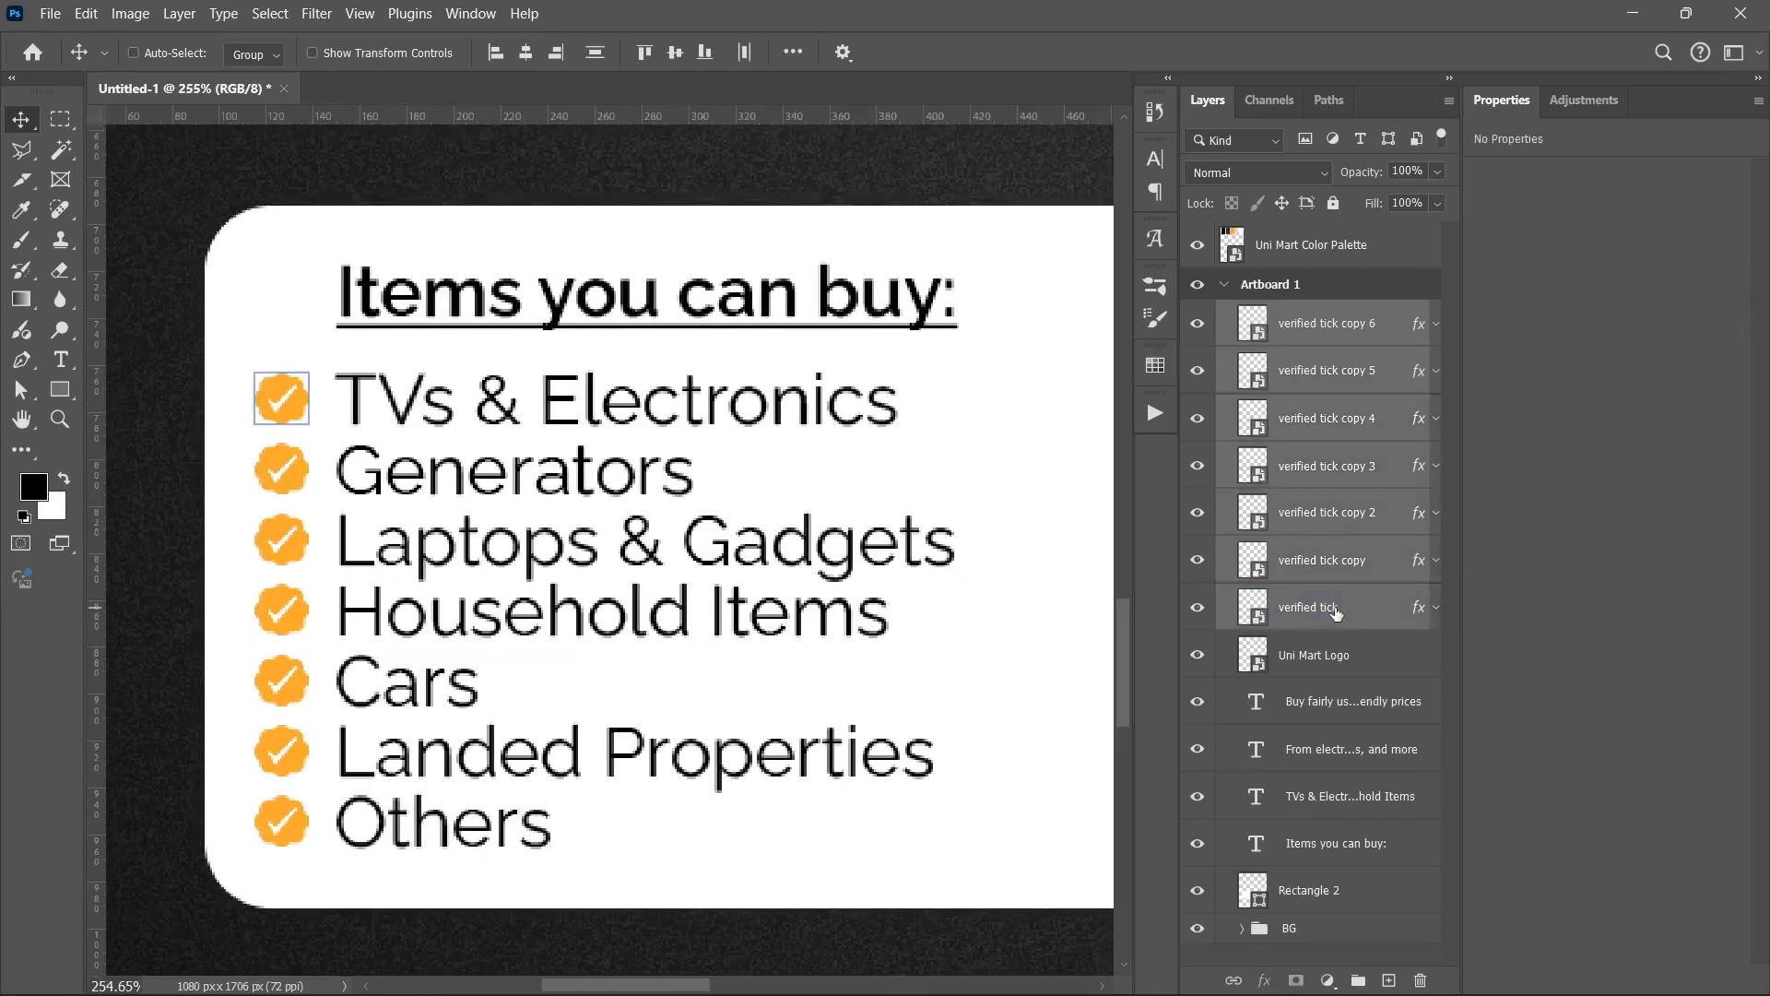
pyautogui.hotkey('ctrl', 'g')
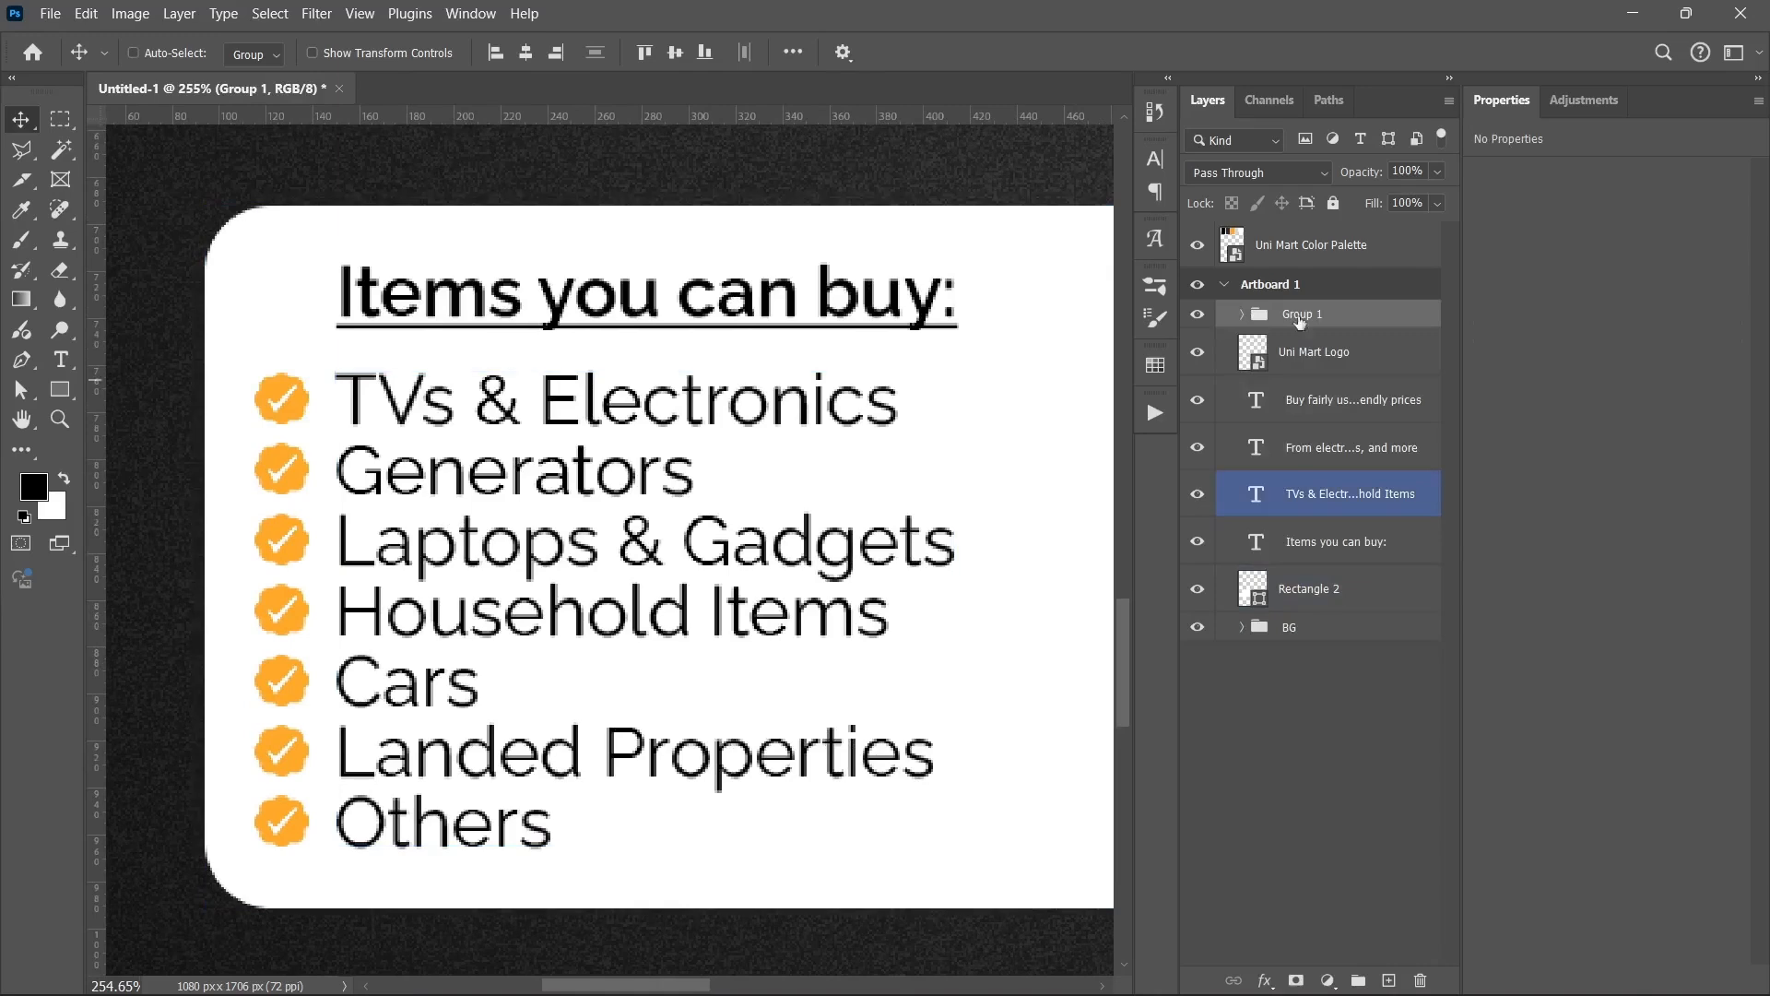
pyautogui.doubleClick(1297, 315)
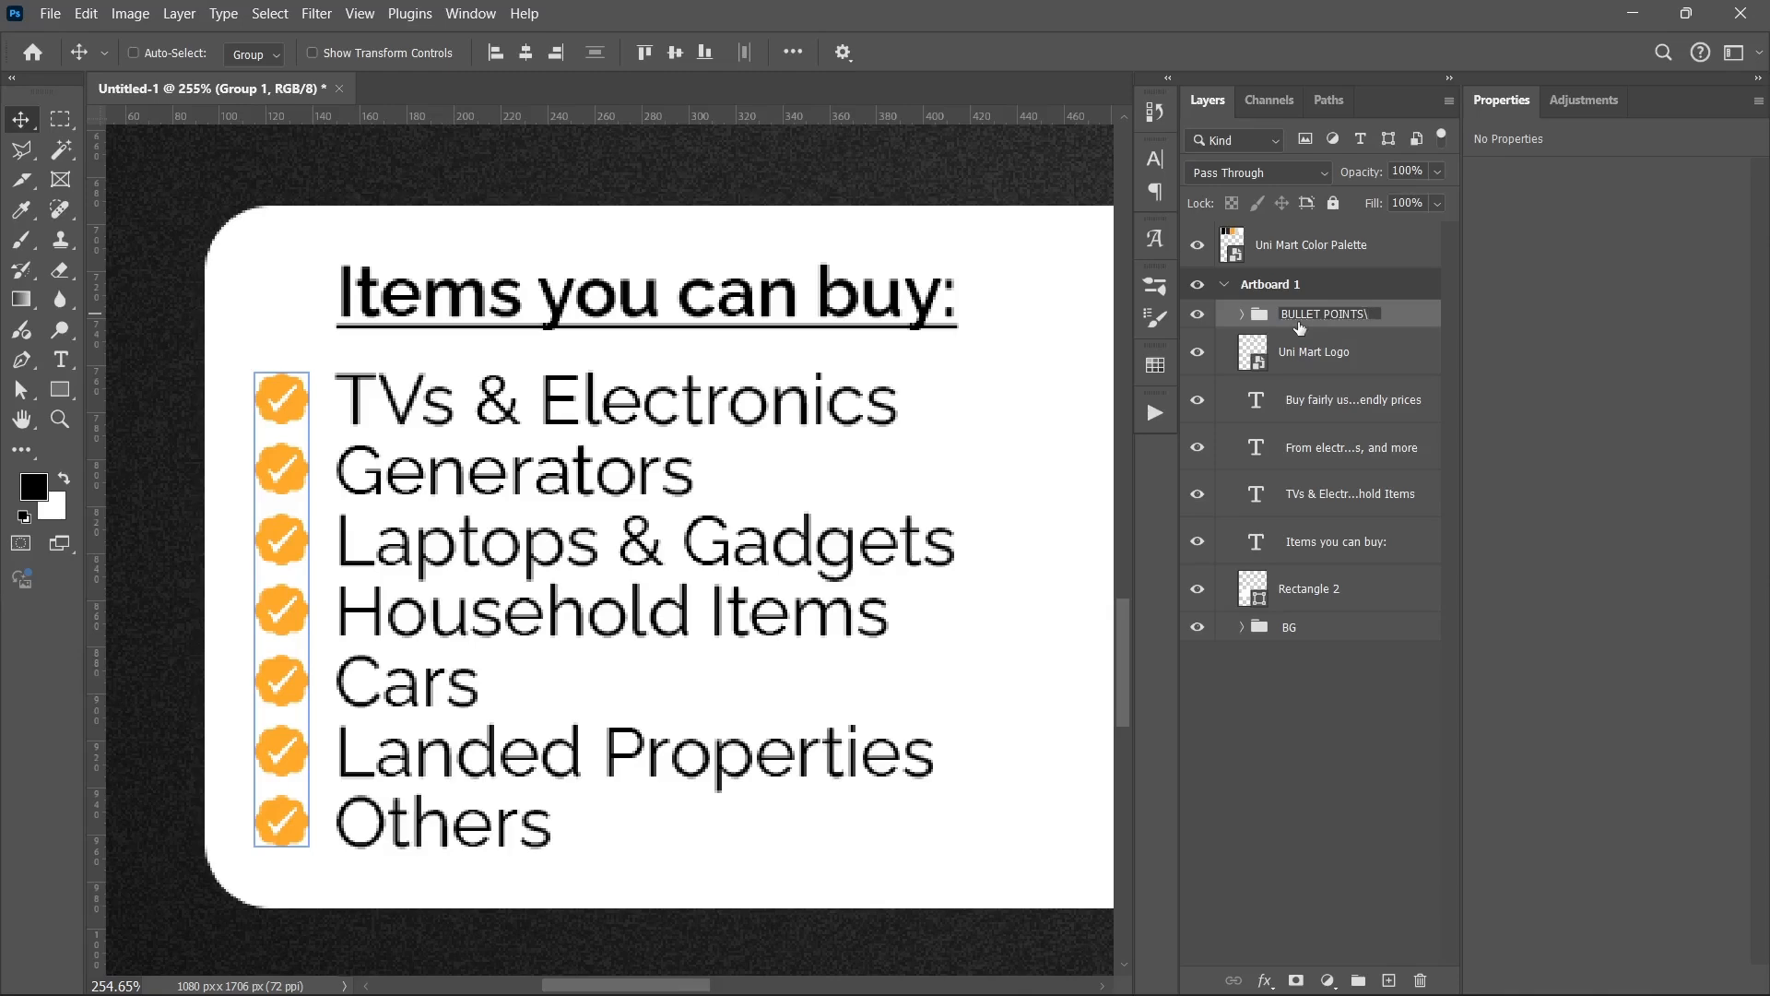
pyautogui.press('Return')
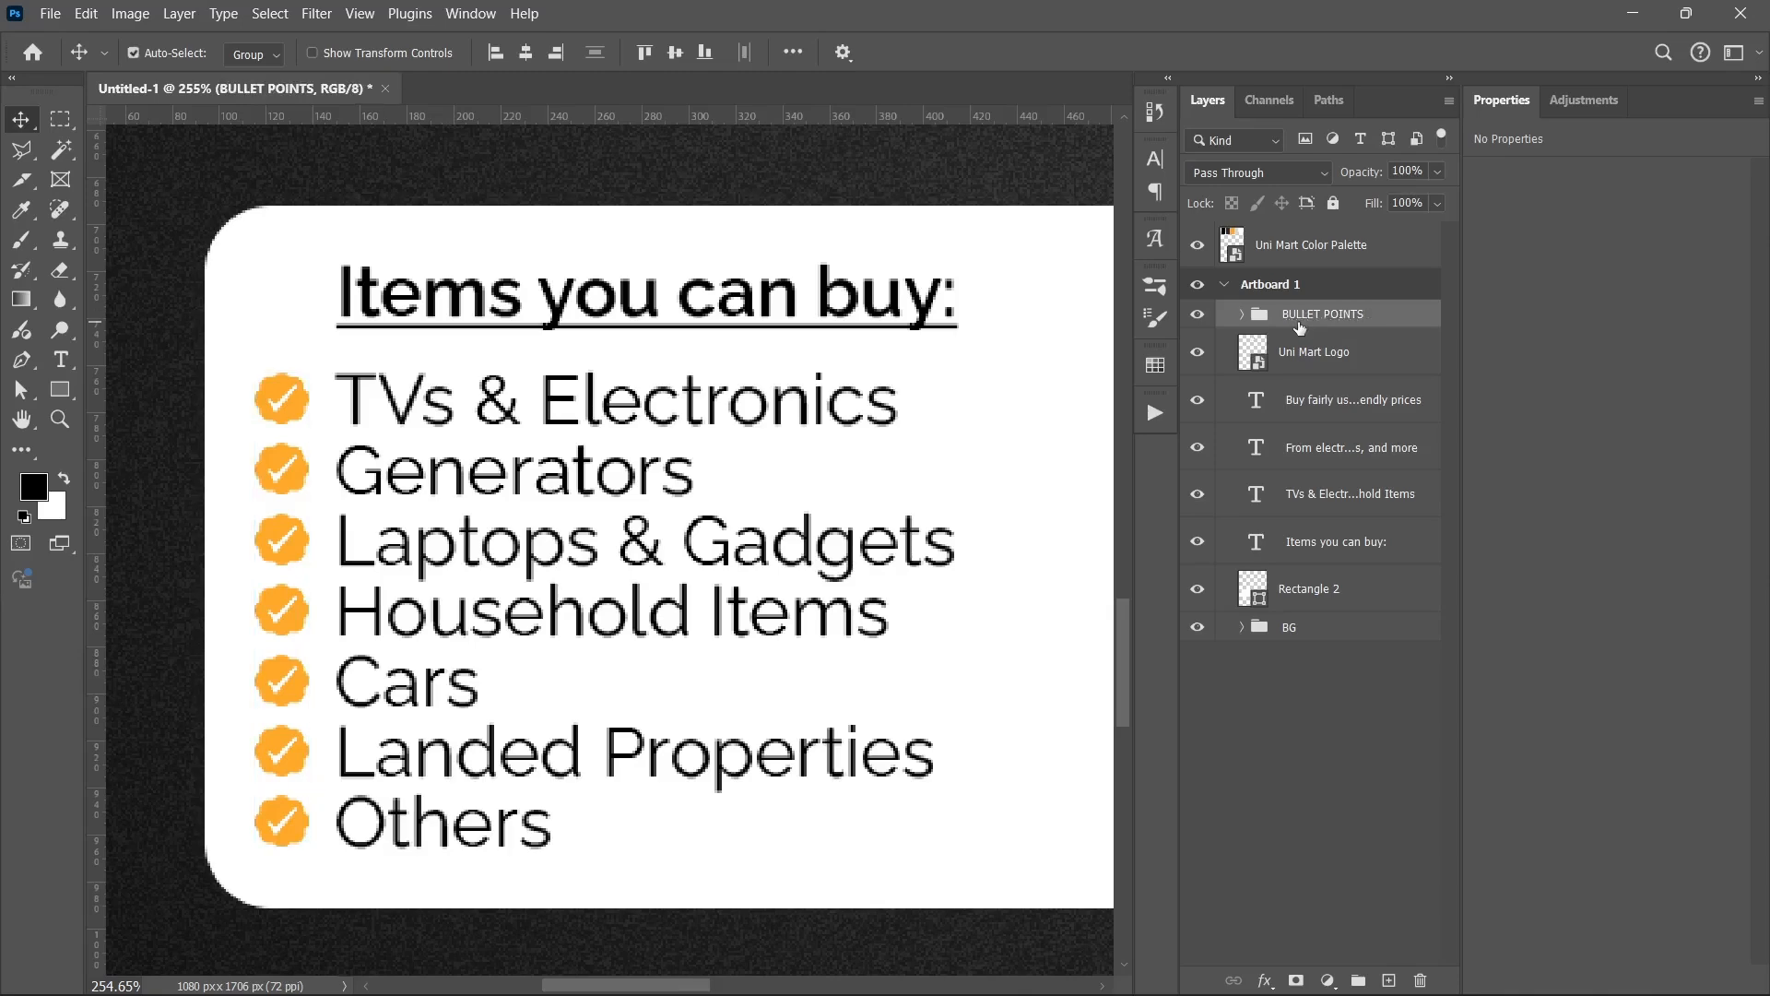
pyautogui.hotkey('ctrl', 'Up')
pyautogui.hotkey('ctrl', 'Up')
pyautogui.hotkey('ctrl', 'Down')
pyautogui.hotkey('ctrl', 'Down')
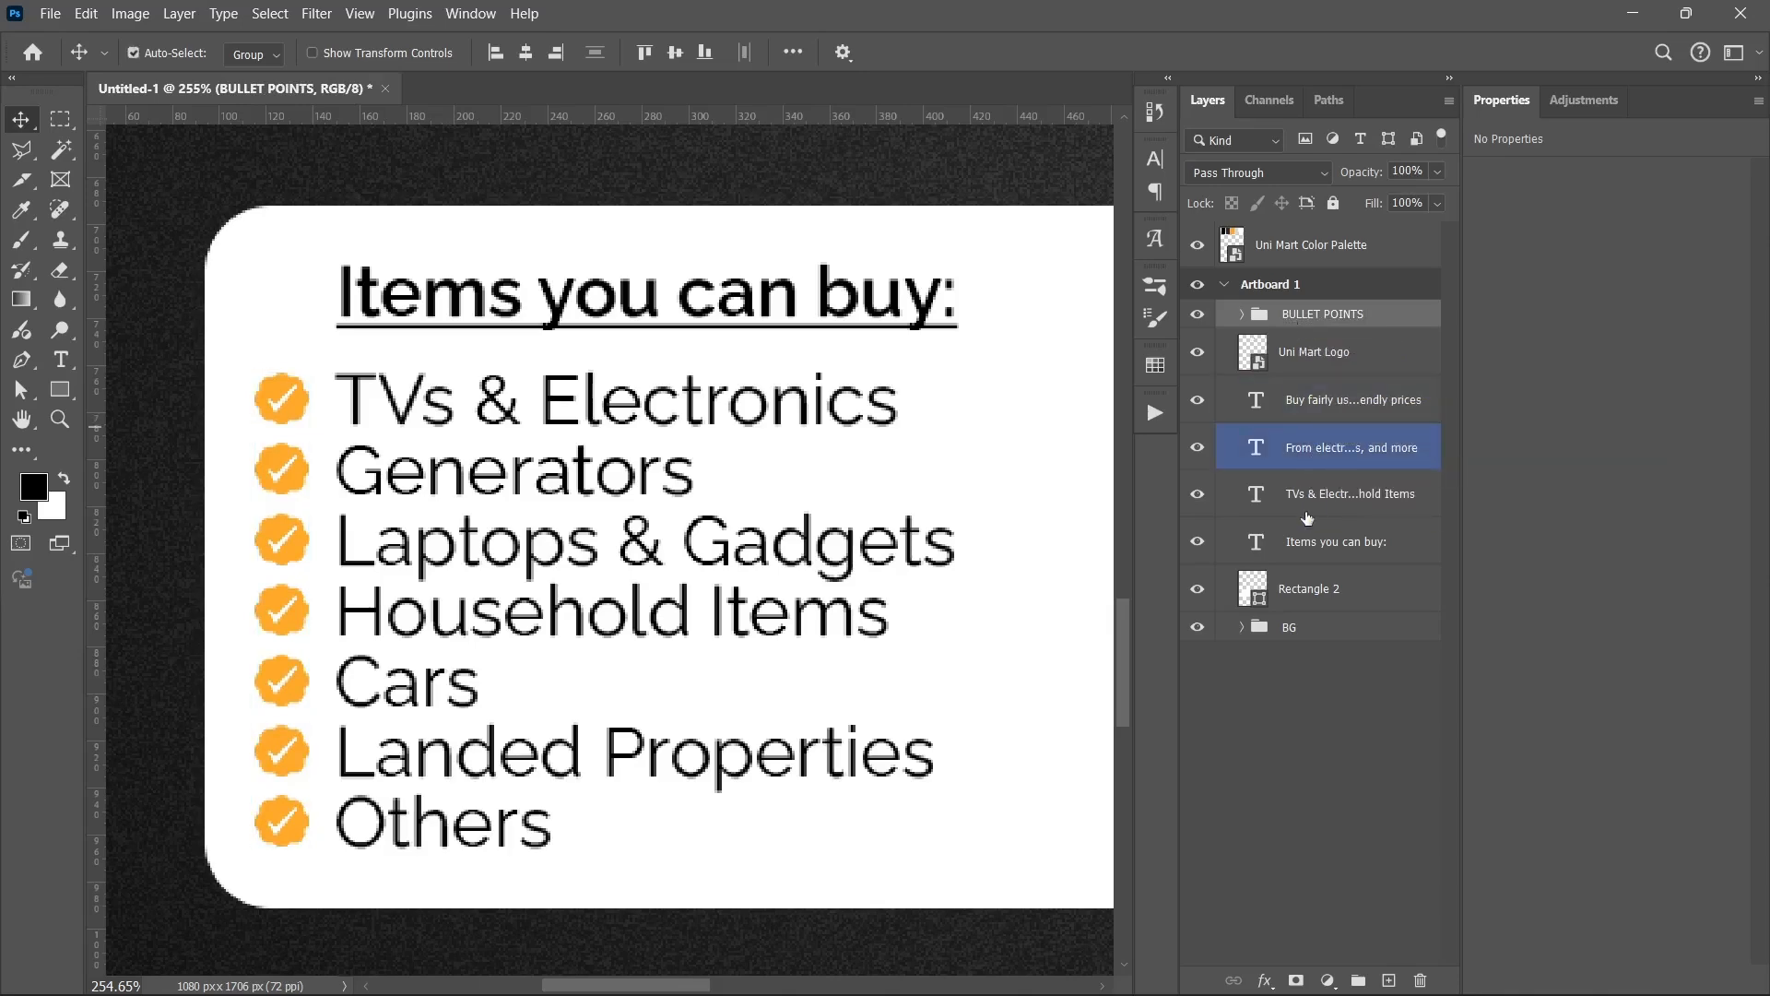
# - Nudge the "Items you can buy:" heading about 30 px to the left, roughly in line with the ticks
pyautogui.click(1304, 544)
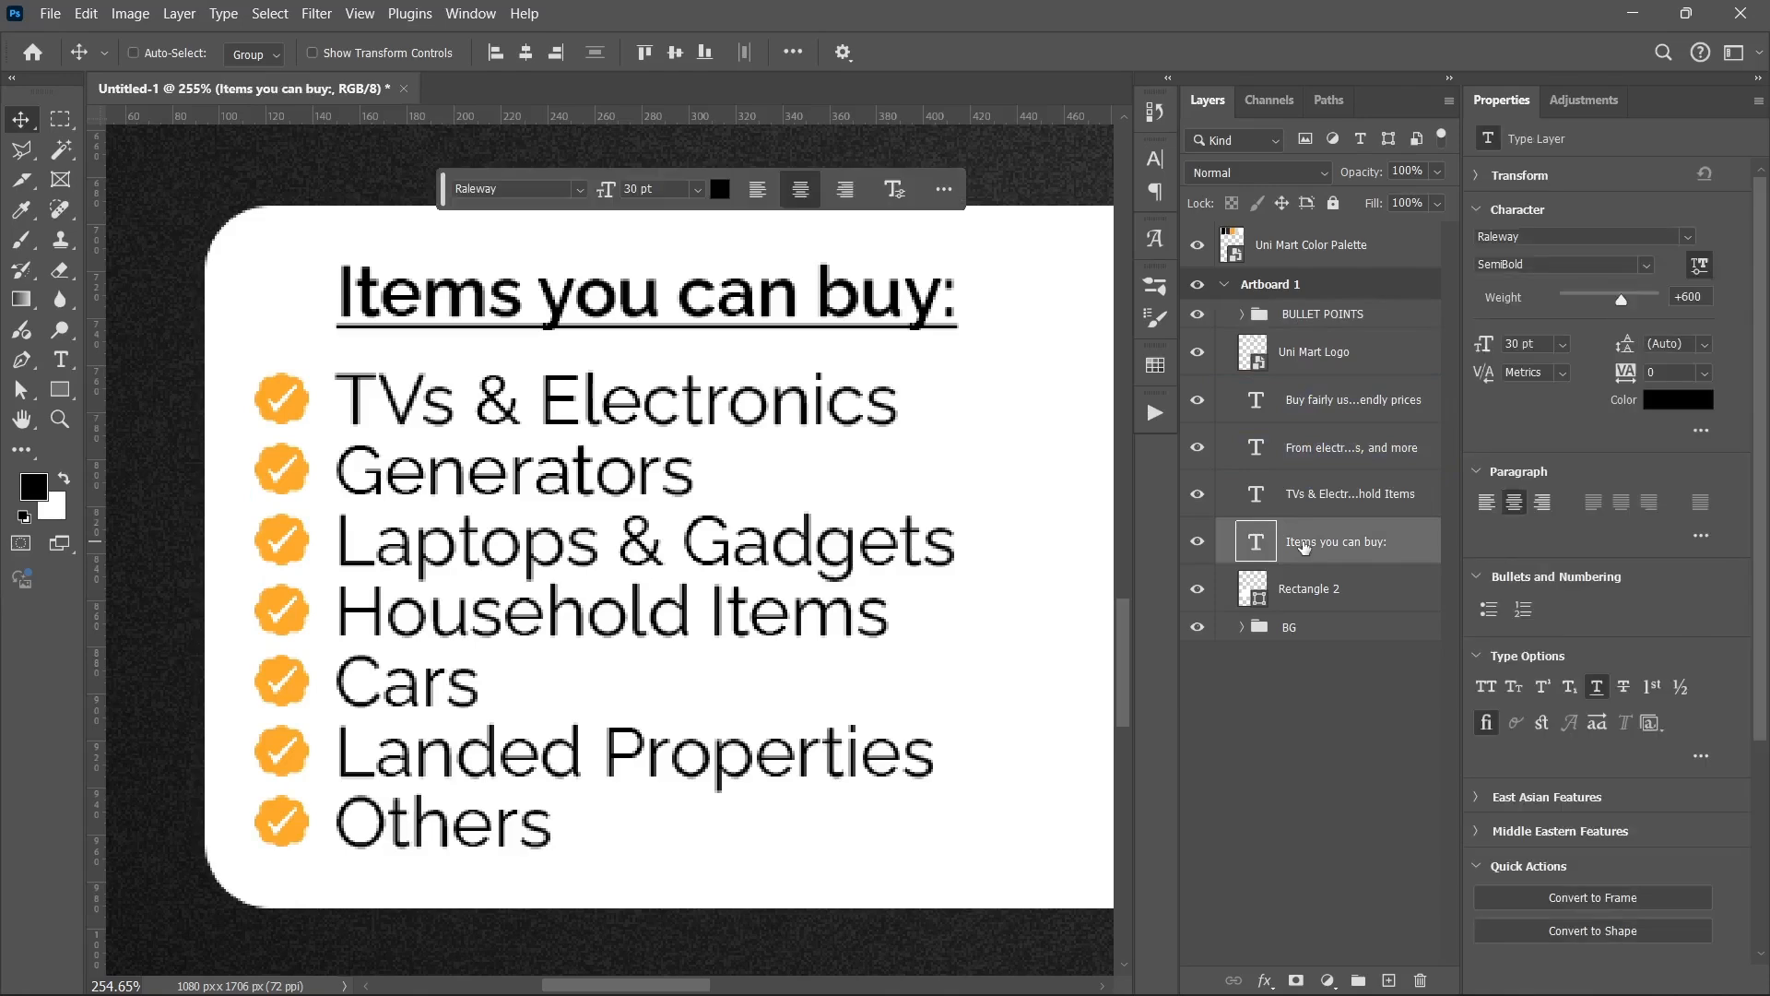
pyautogui.hotkey('shift', 'Left')
pyautogui.hotkey('shift', 'Left')
pyautogui.hotkey('shift', 'Left')
pyautogui.press('Left')
pyautogui.press('Left')
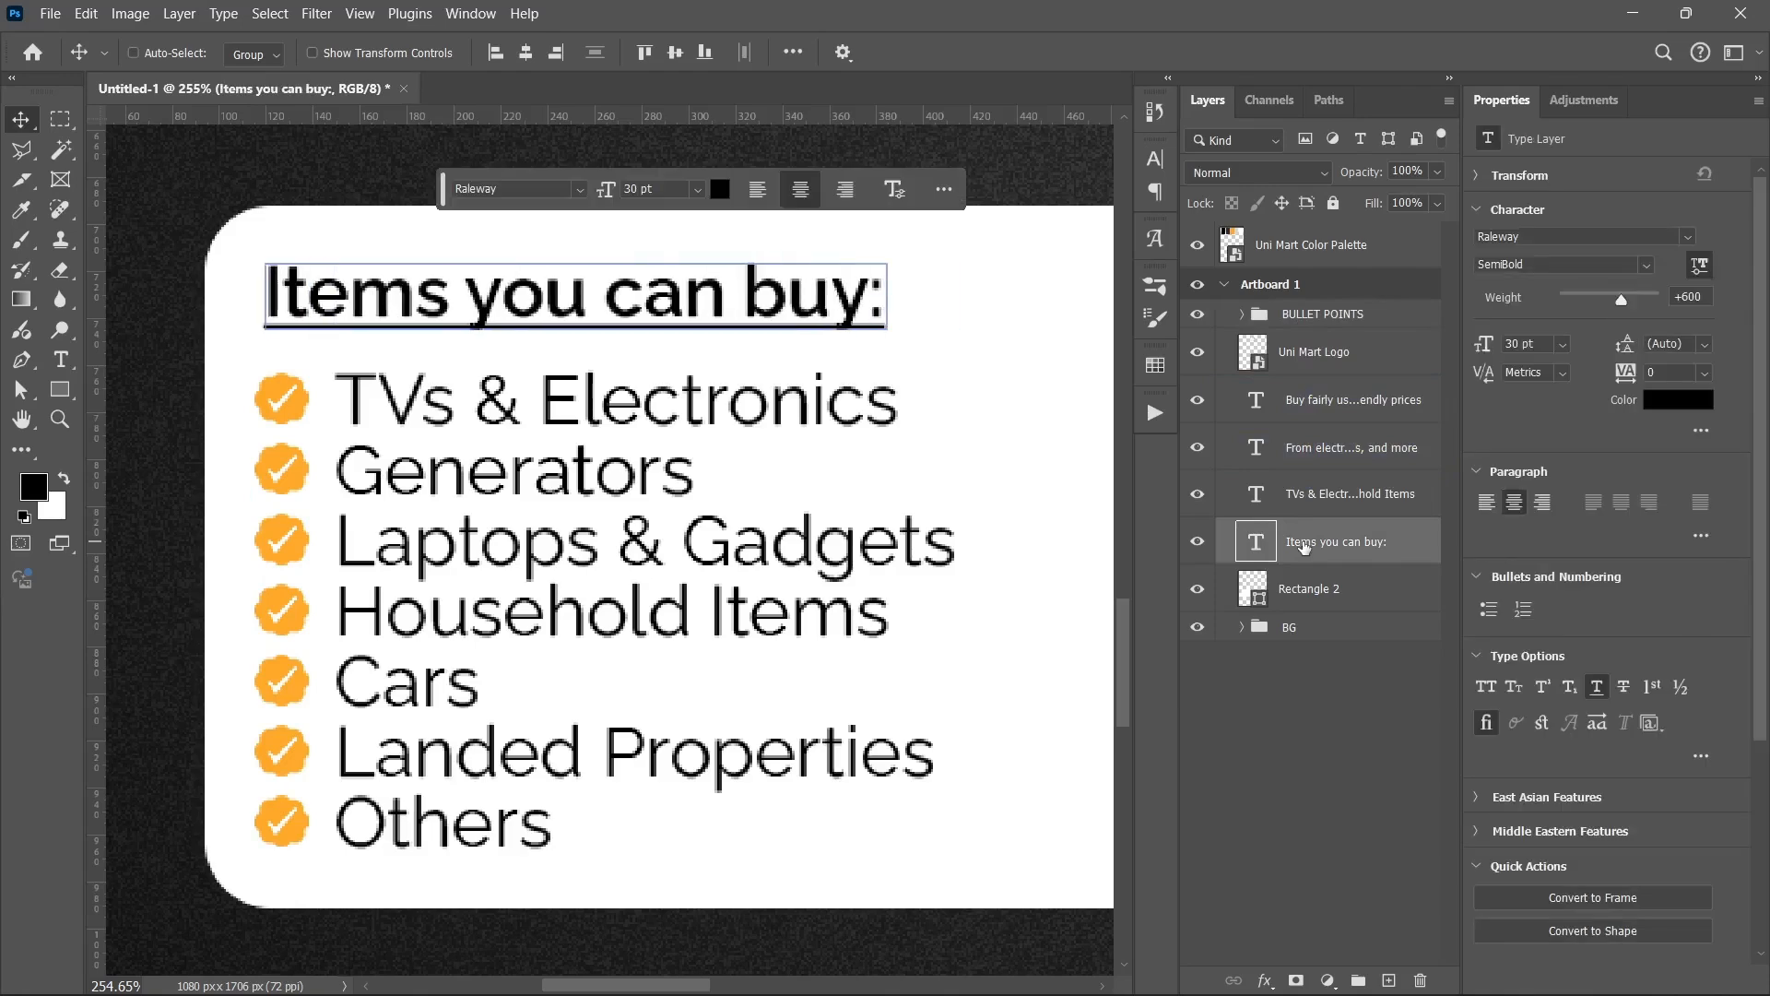
pyautogui.click(1298, 767)
# - Move the BULLET POINTS group in the layer order to sit between the "Items you can buy:" text and Rectangle 2
pyautogui.scroll(-3, 664, 559)
pyautogui.keyDown('ctrl'); pyautogui.click(671, 531); pyautogui.keyUp('ctrl')
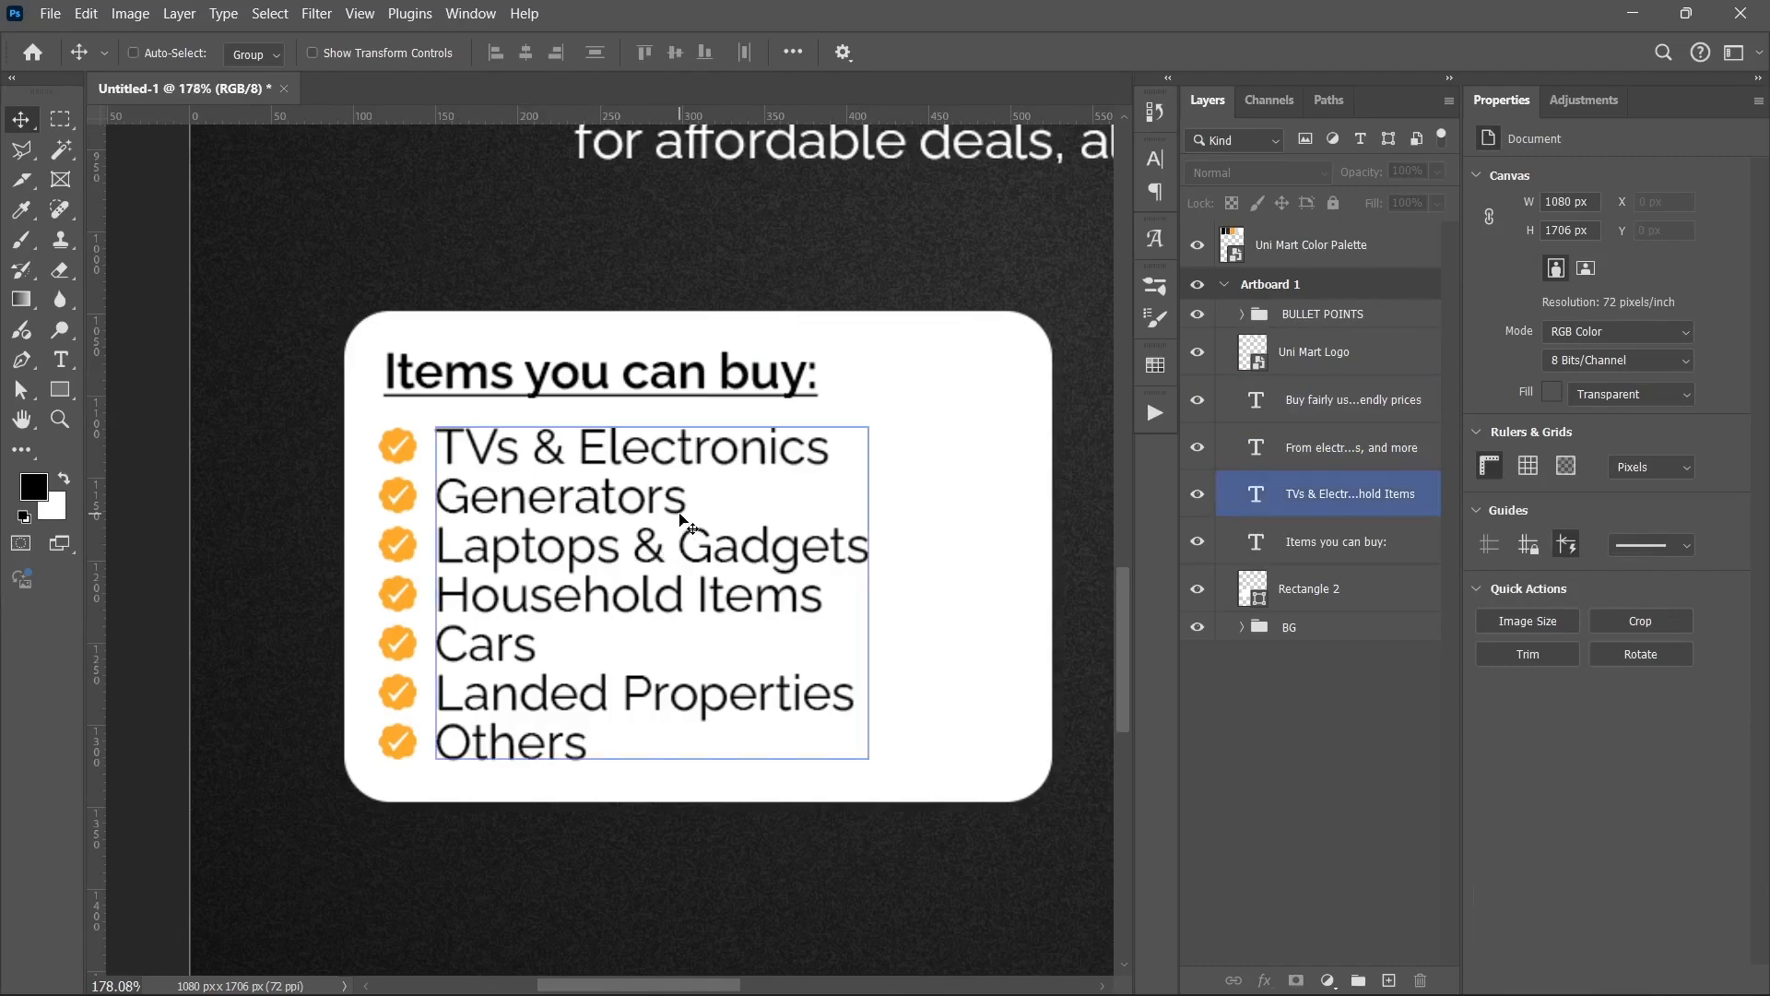
pyautogui.scroll(-5, 642, 516)
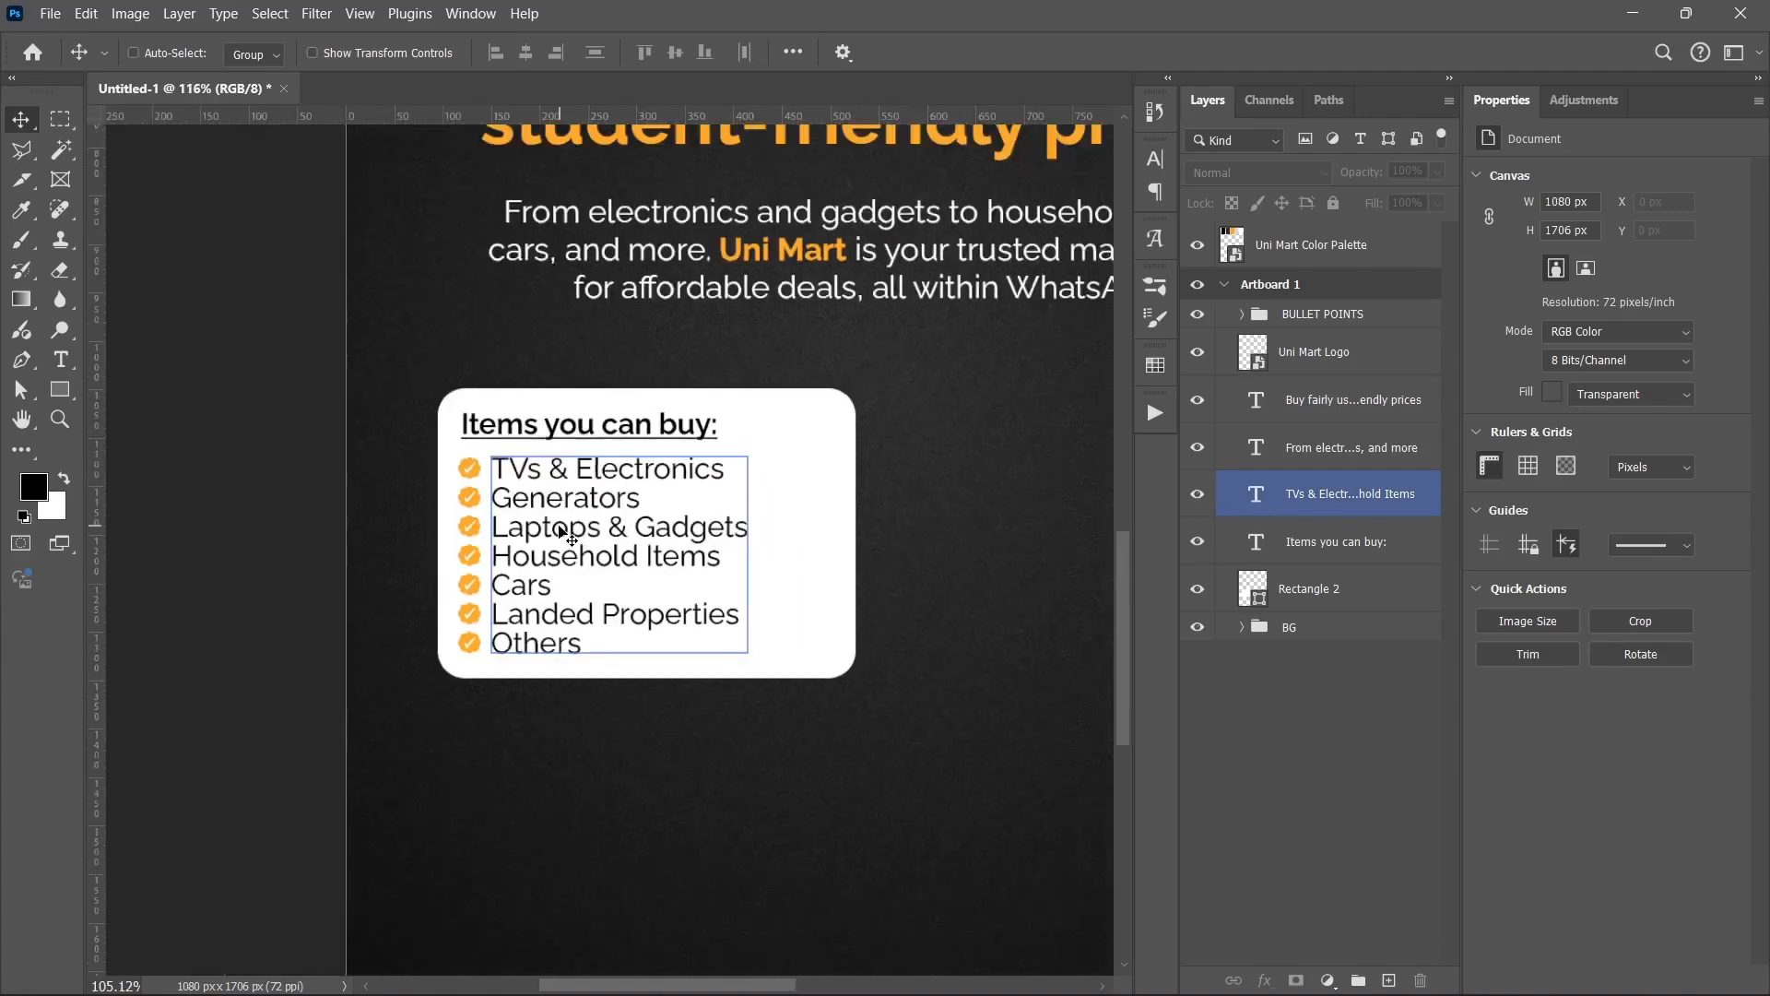
pyautogui.moveTo(650, 418); pyautogui.dragTo(451, 483)
pyautogui.click(1269, 668)
pyautogui.moveTo(1282, 314); pyautogui.dragTo(1330, 549)
# - Group the list text, heading, BULLET POINTS and Rectangle 2, name the group ITEMS, and check it by toggling its visibility
pyautogui.click(1329, 513)
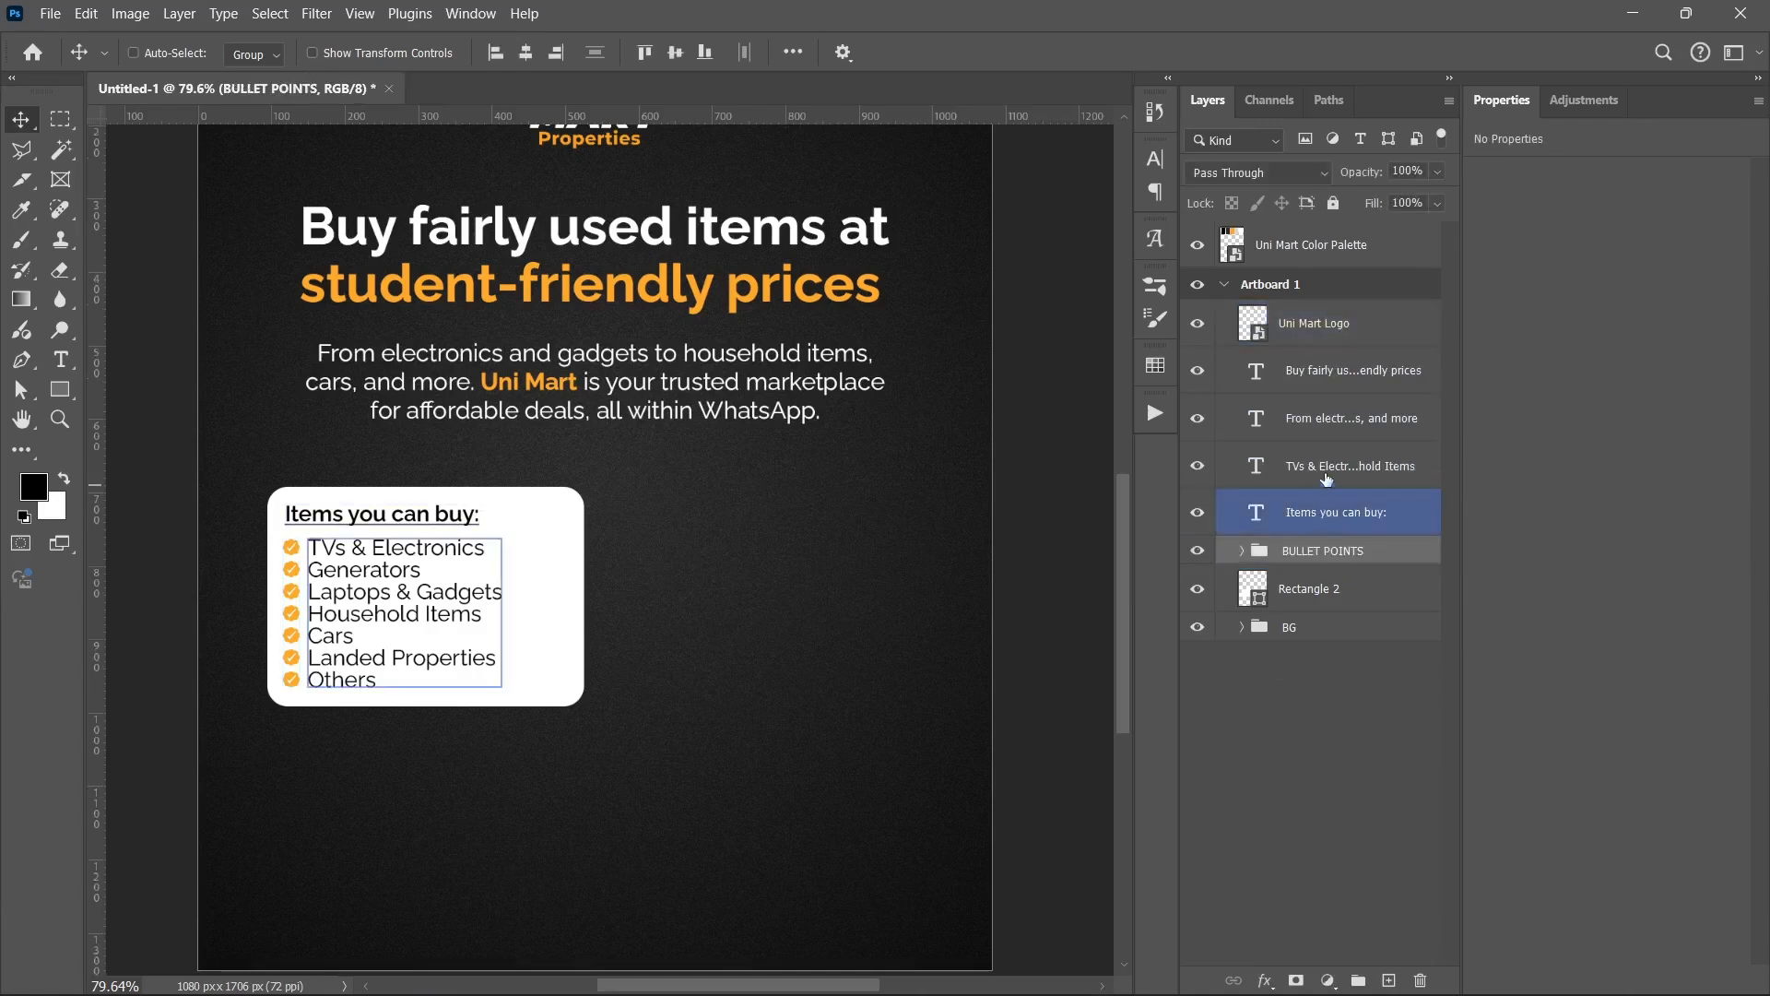
pyautogui.click(1327, 466)
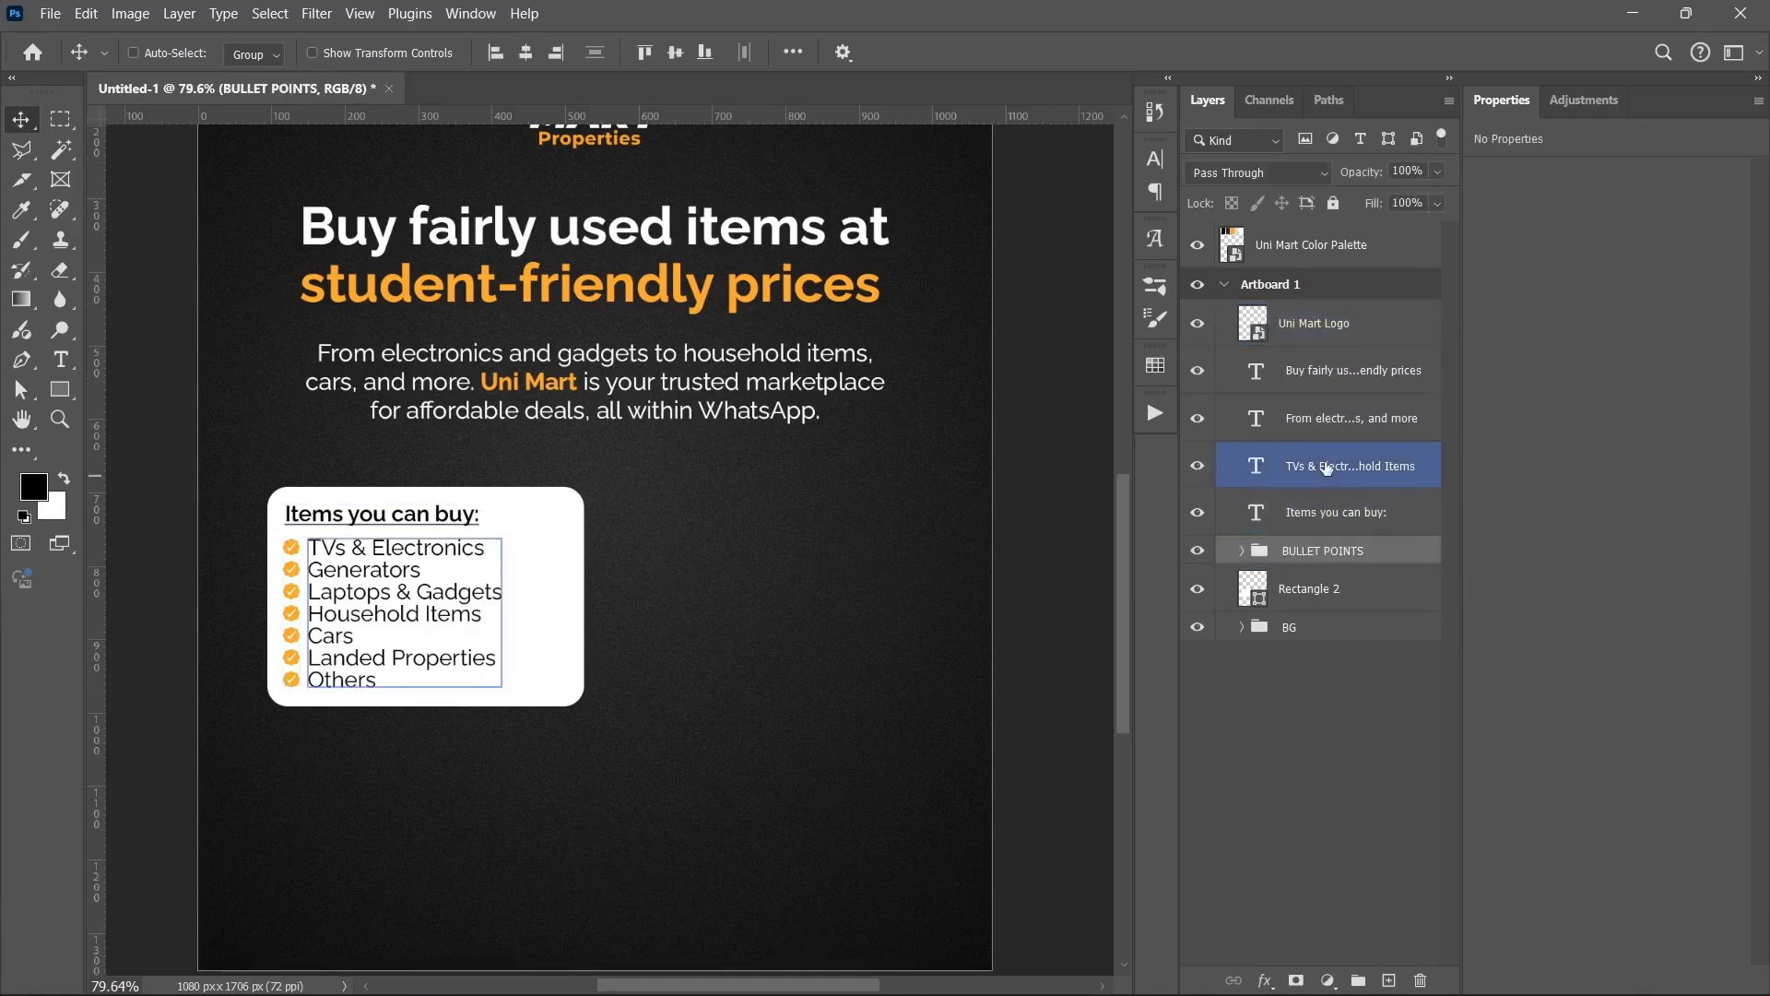
pyautogui.keyDown('shift'); pyautogui.click(1344, 586); pyautogui.keyUp('shift')
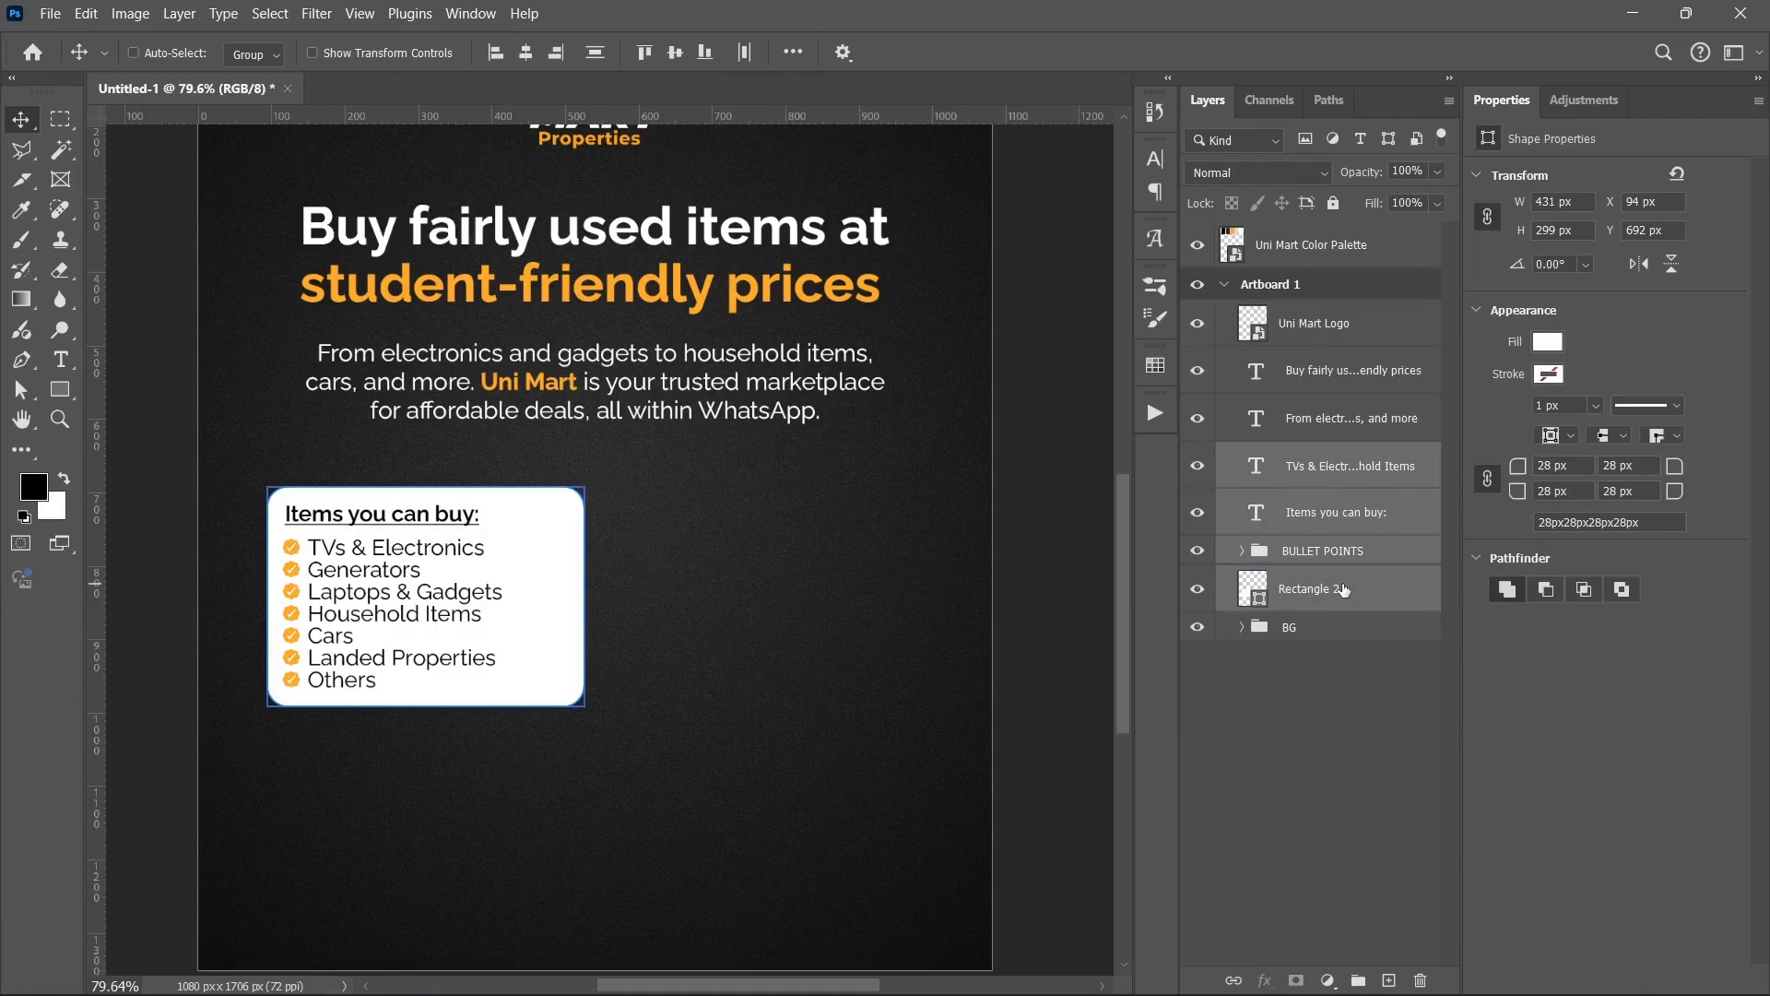
pyautogui.hotkey('ctrl', 'g')
pyautogui.click(1202, 458)
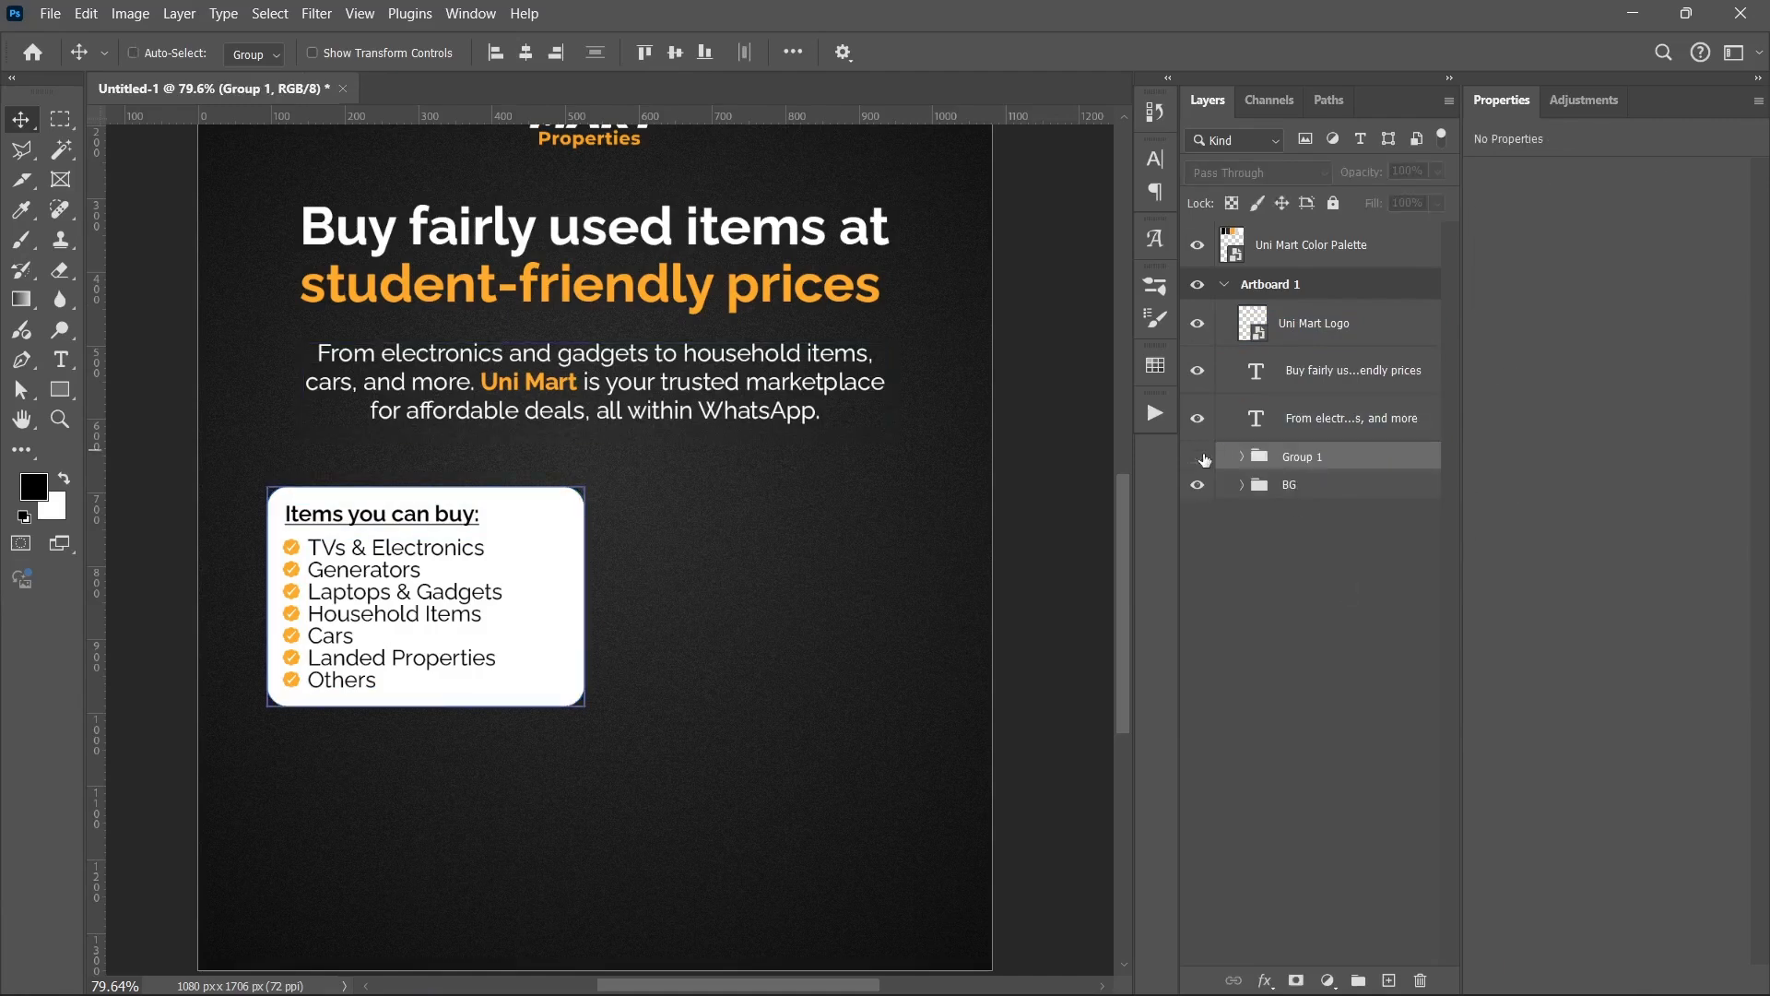
pyautogui.click(1200, 457)
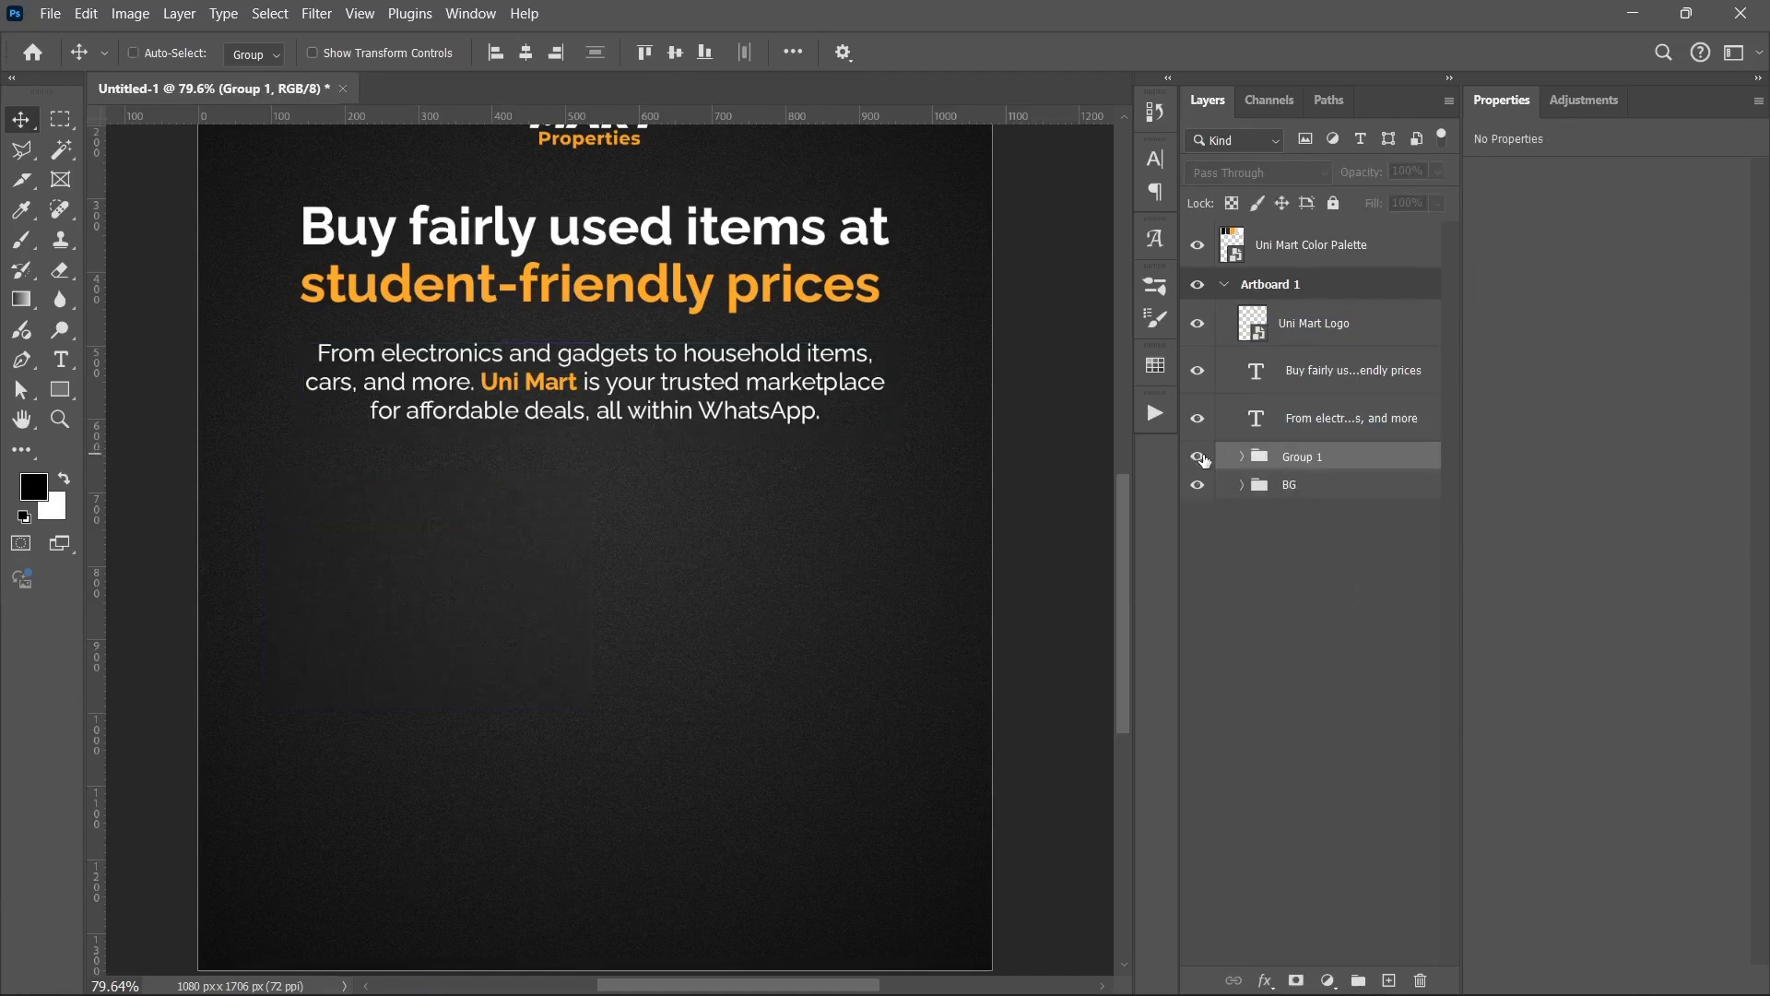
pyautogui.doubleClick(1302, 457)
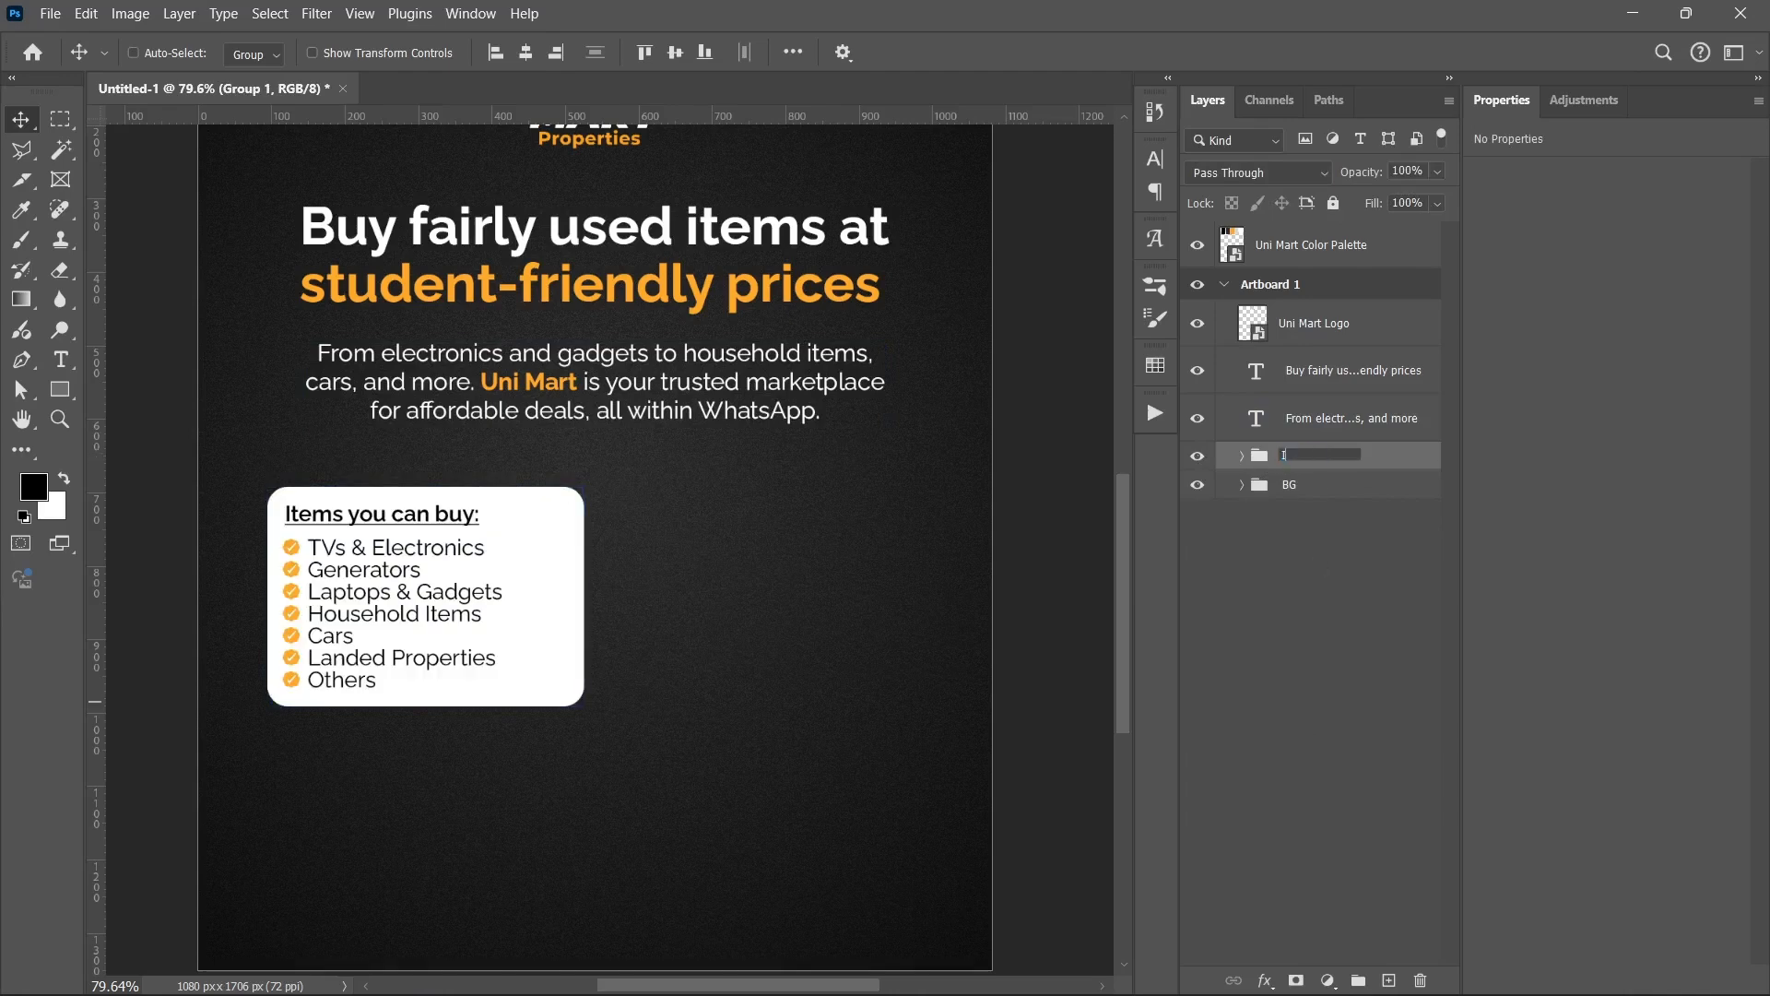
pyautogui.write('ITEMS')
pyautogui.press('Return')
pyautogui.click(1285, 726)
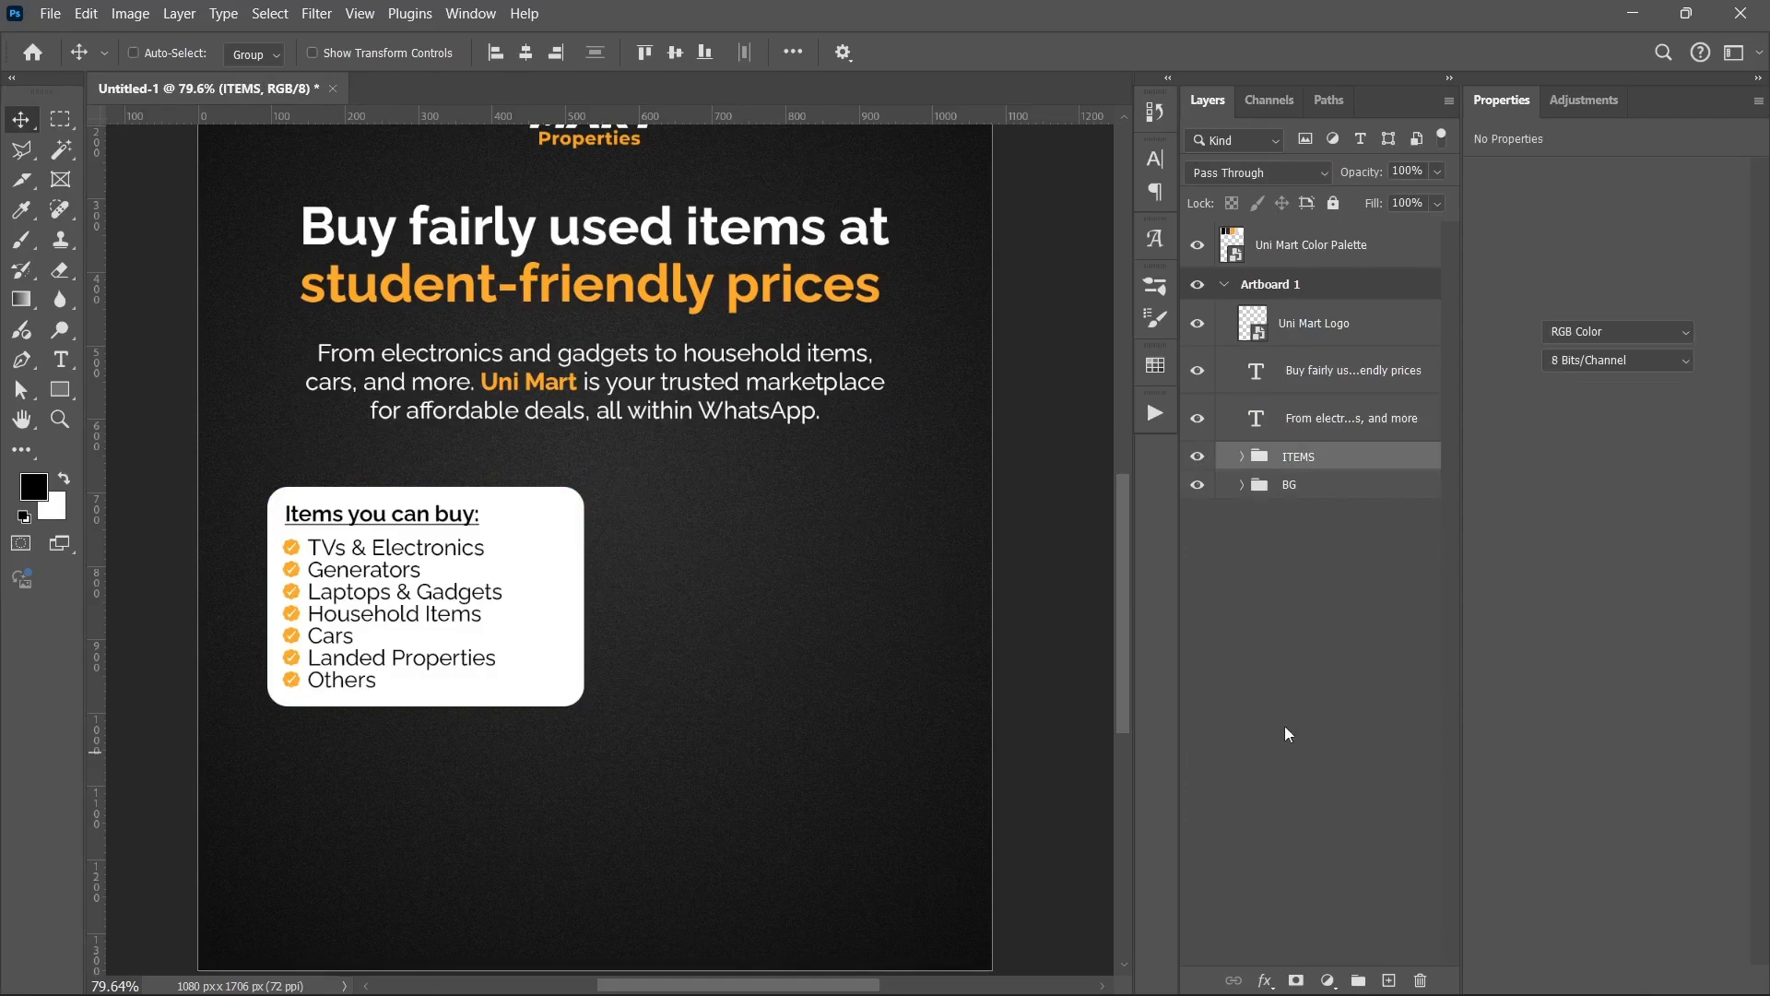
pyautogui.click(1199, 456)
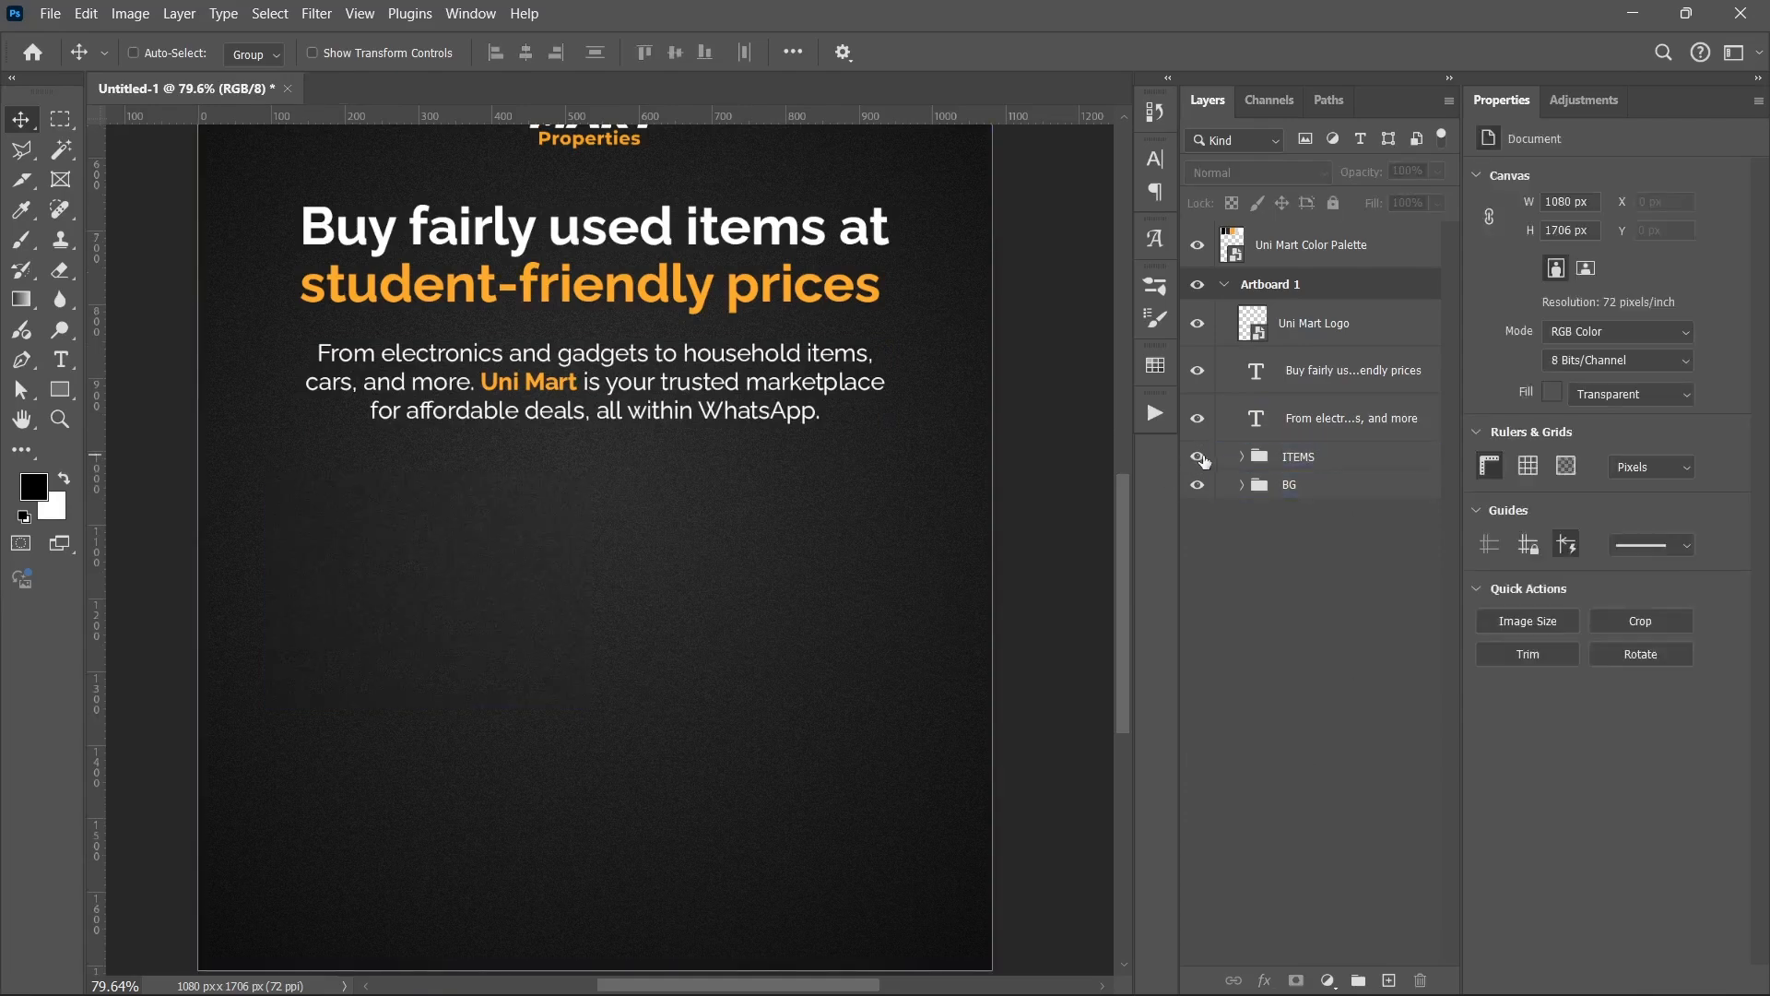
pyautogui.click(1199, 457)
# - Nudge the list text, heading and BULLET POINTS inside the ITEMS group about 11 px to the right within the white card
pyautogui.click(1242, 457)
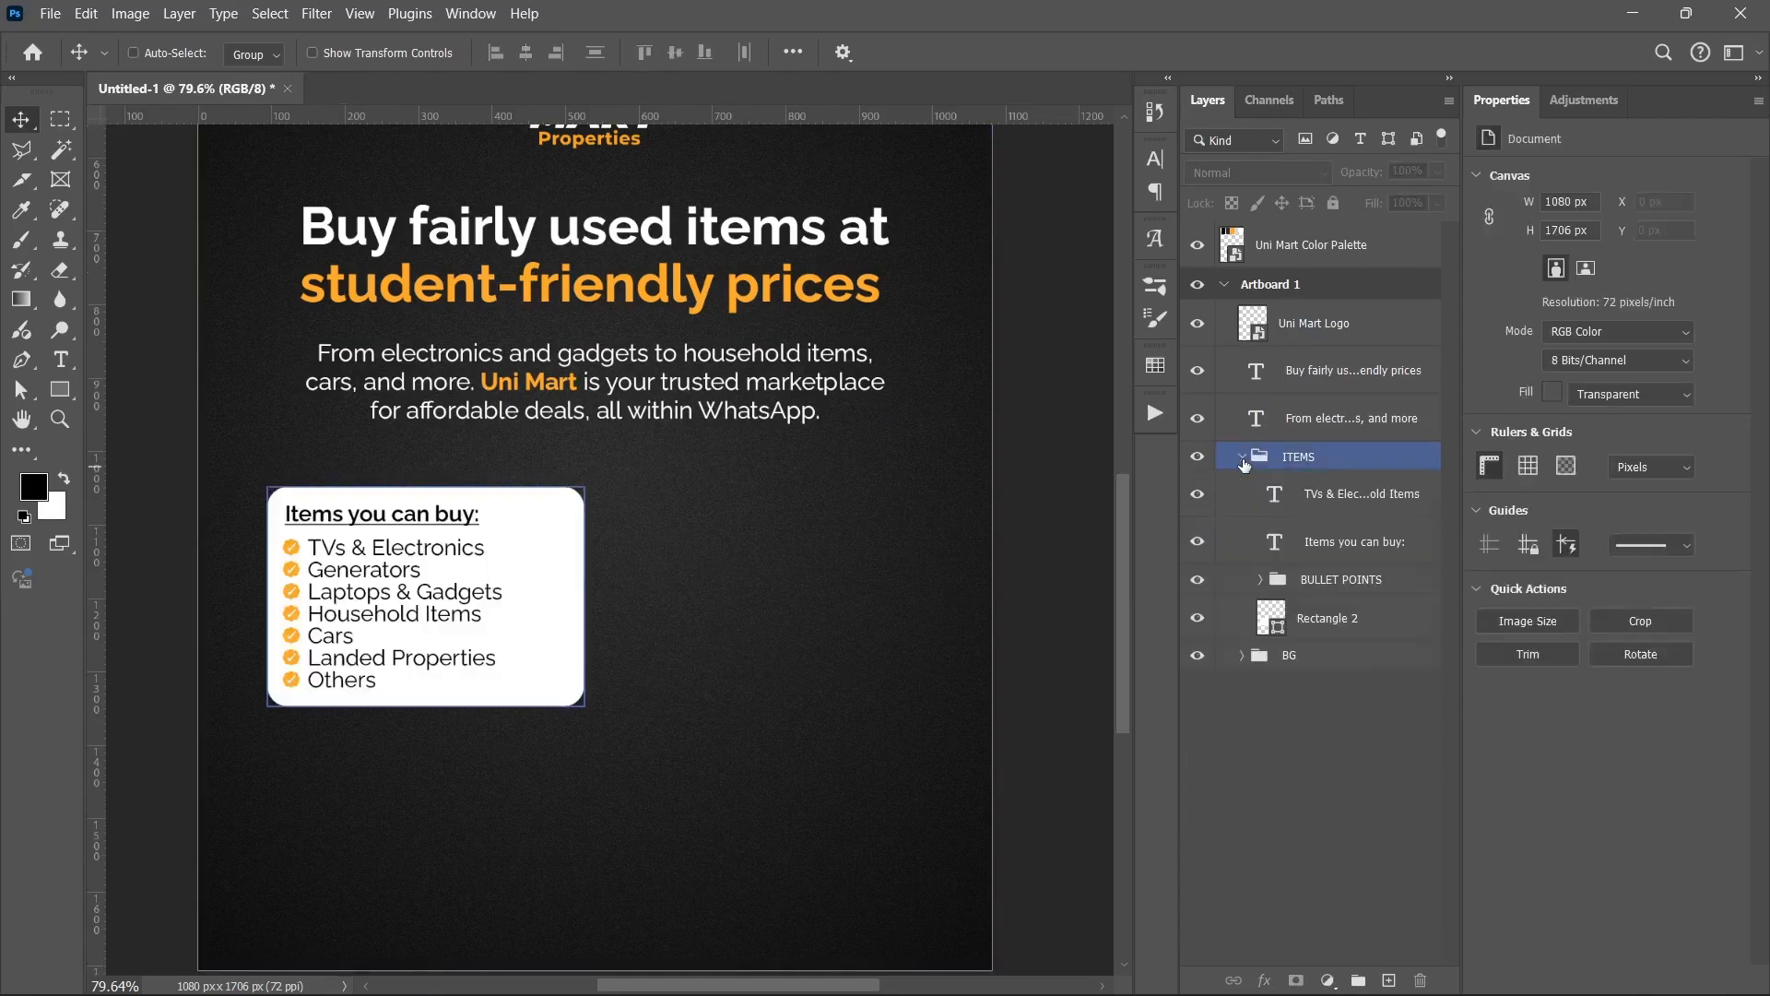
pyautogui.click(1324, 513)
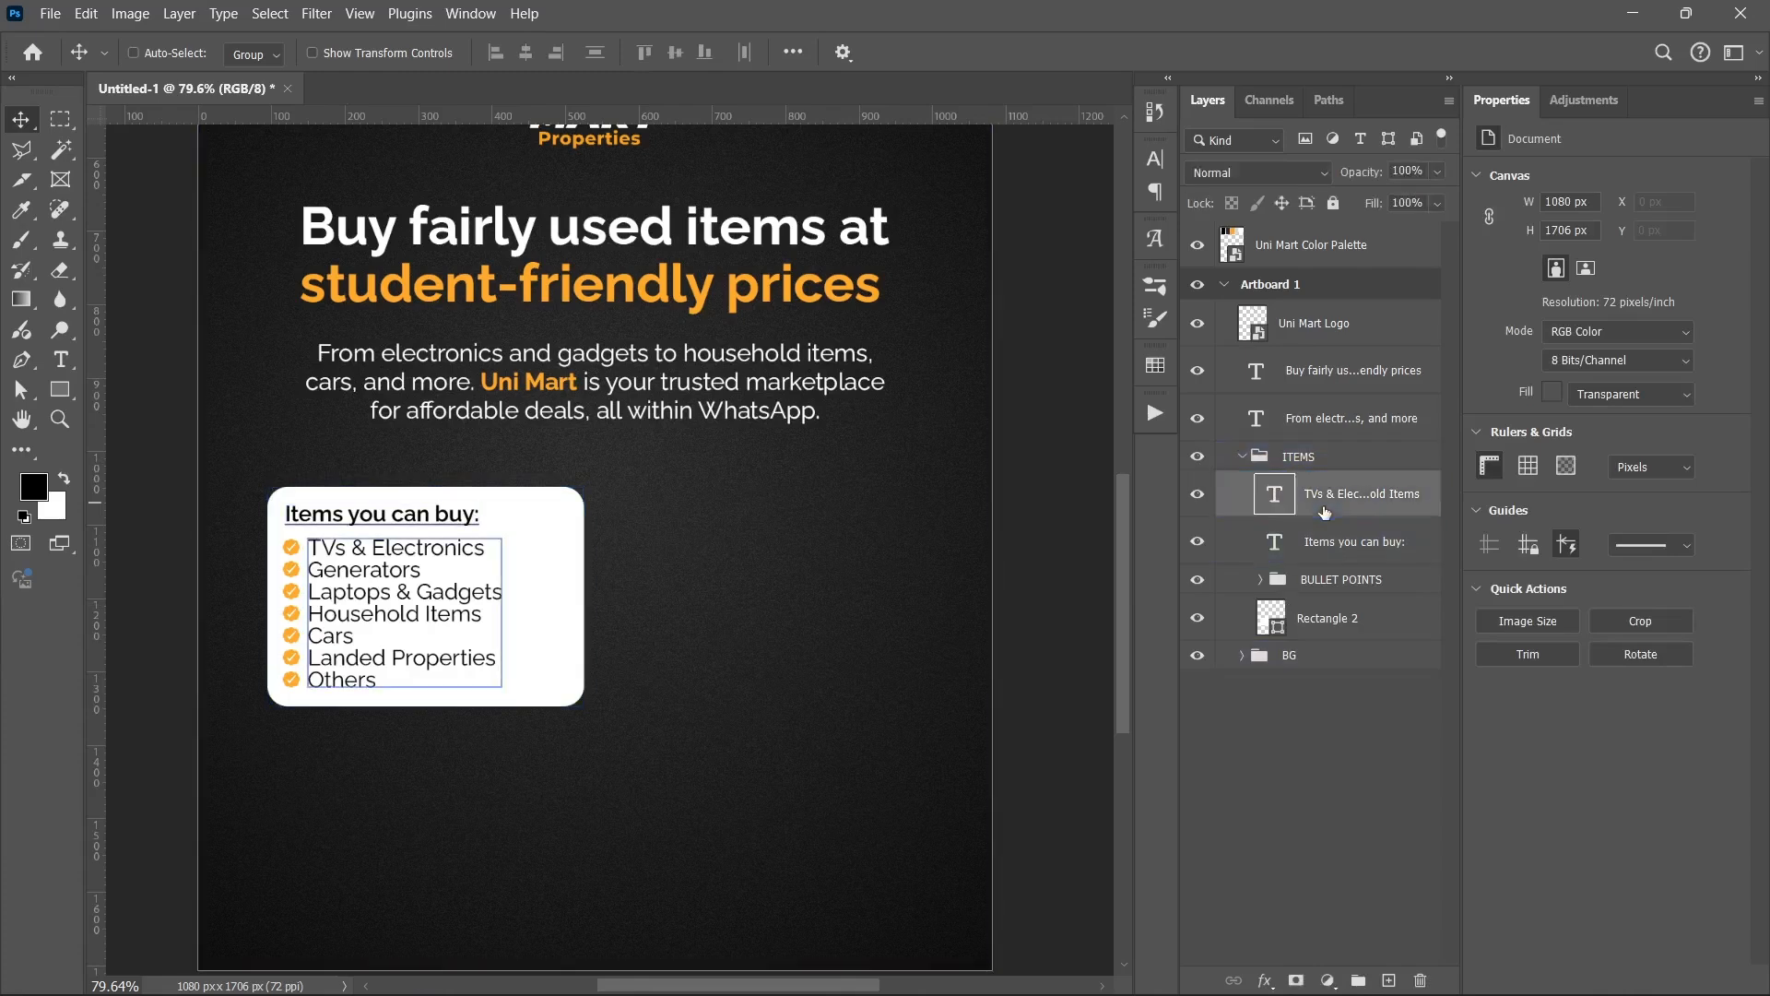
pyautogui.keyDown('shift'); pyautogui.click(1325, 579); pyautogui.keyUp('shift')
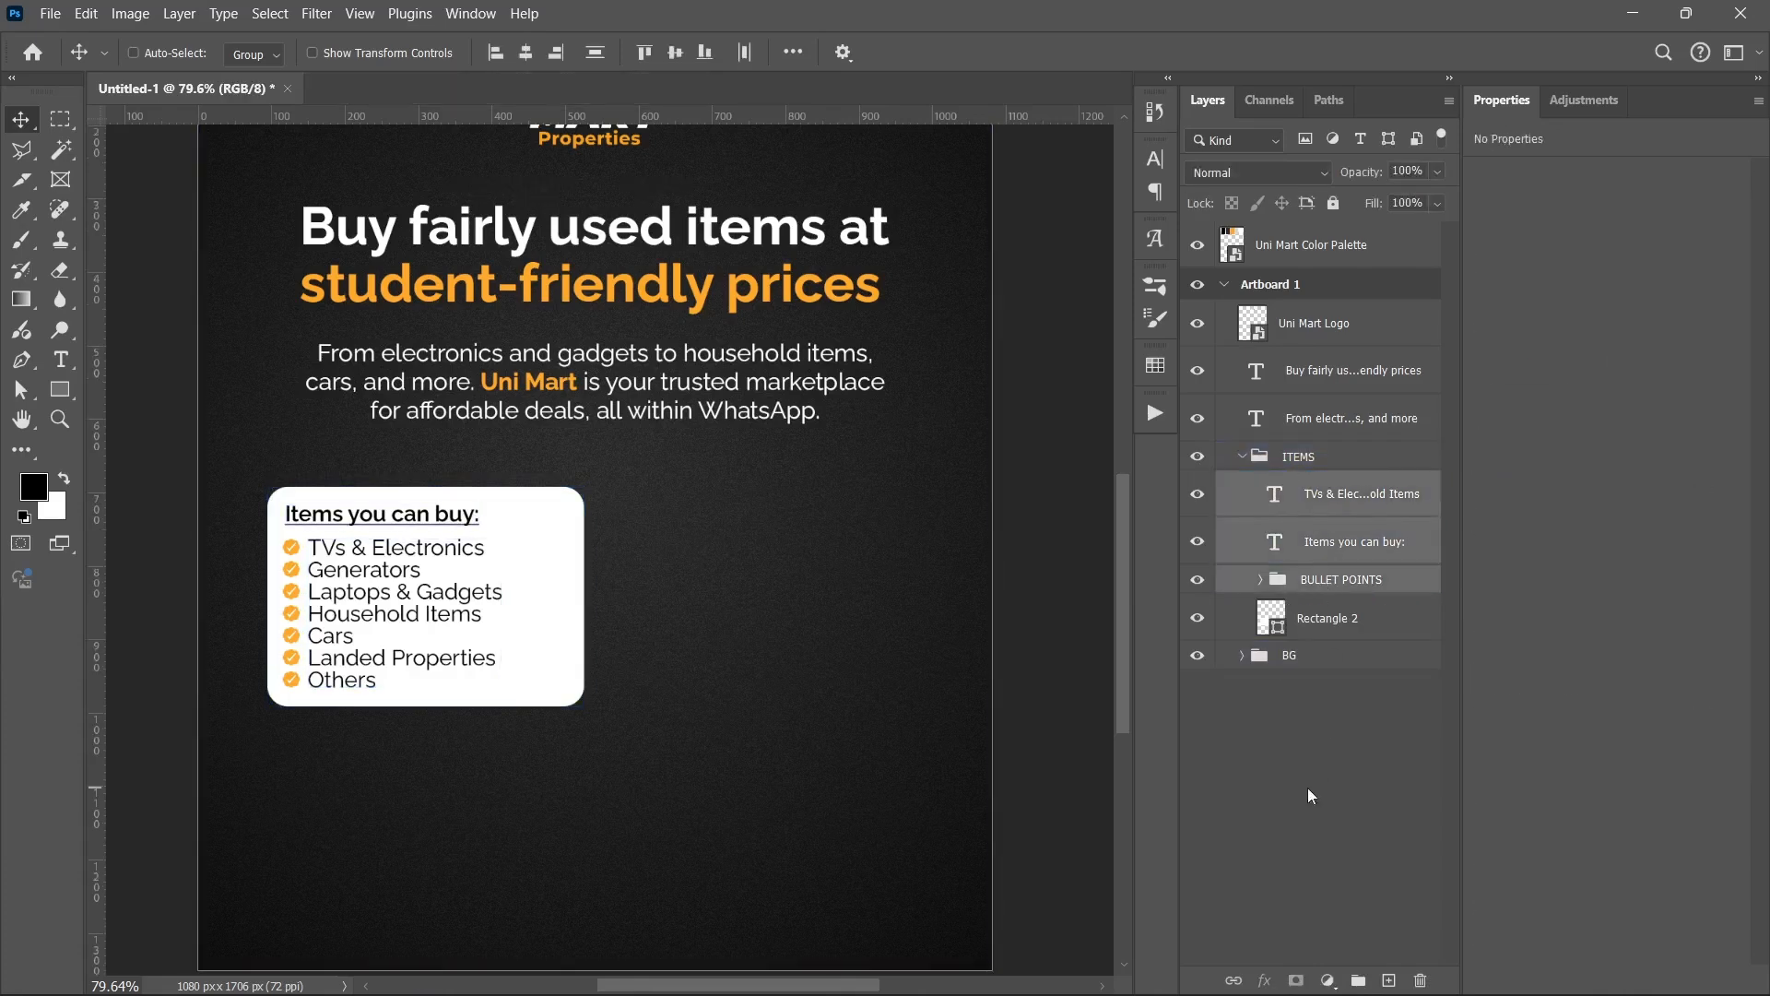
pyautogui.hotkey('shift', 'Right')
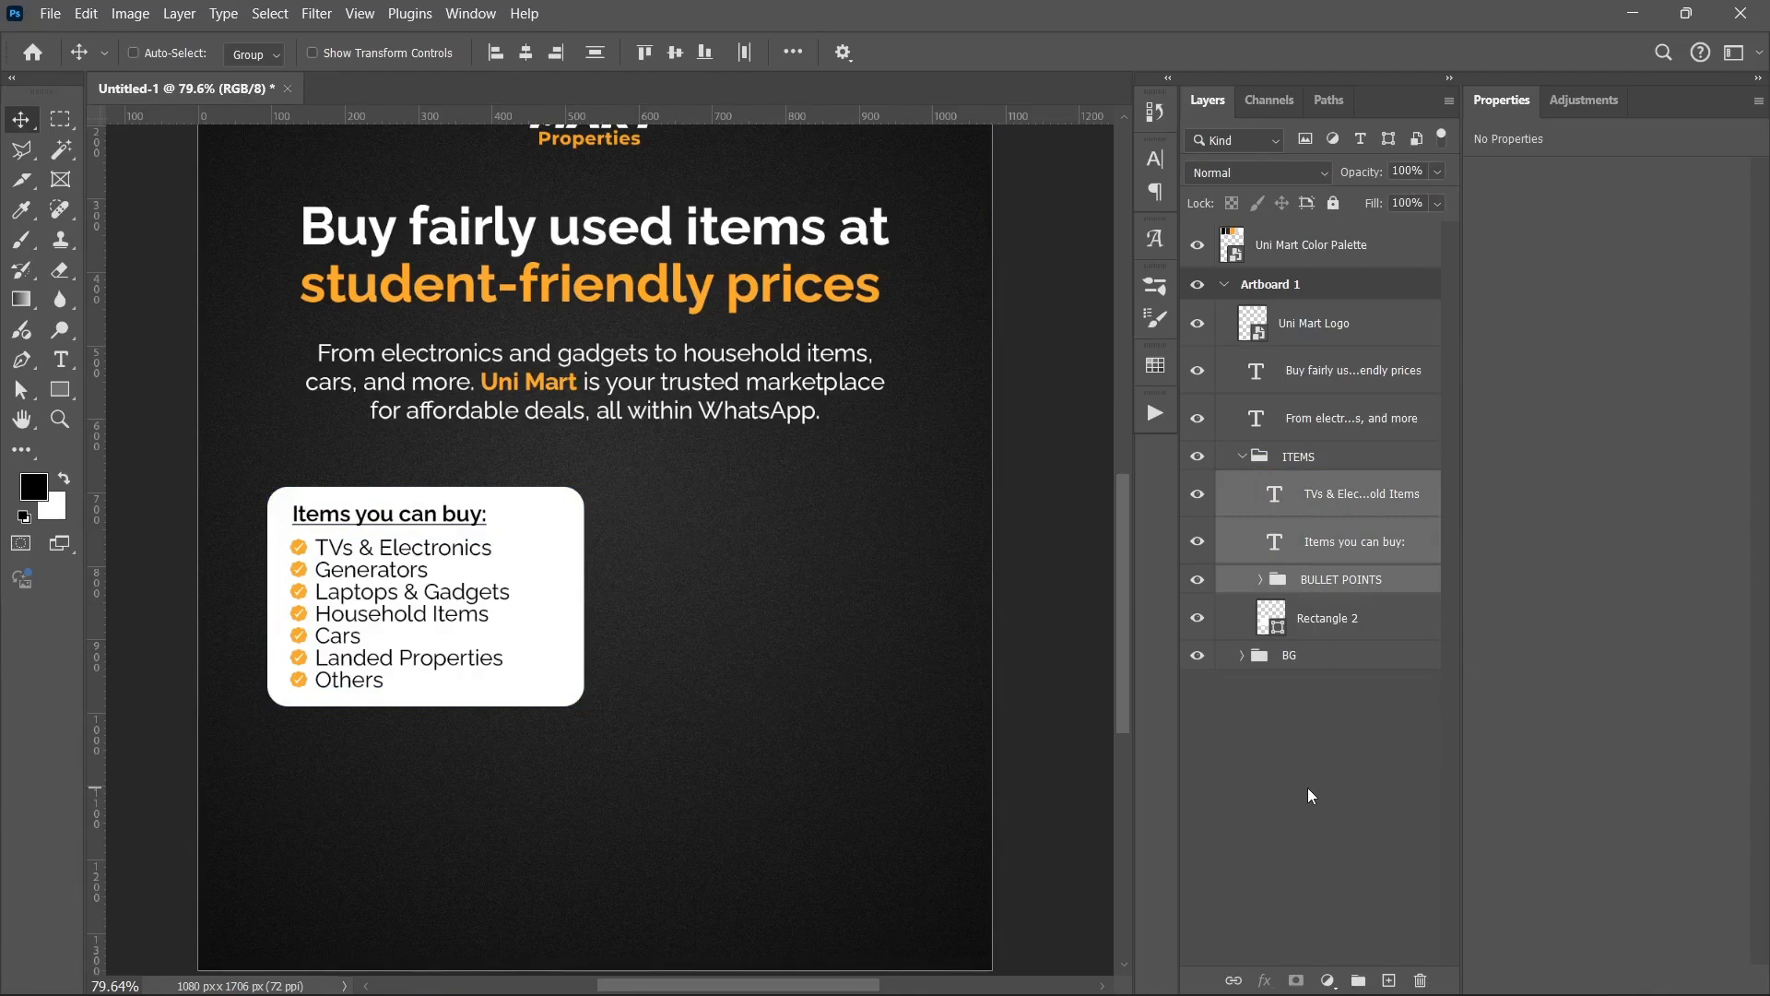
pyautogui.press('Right')
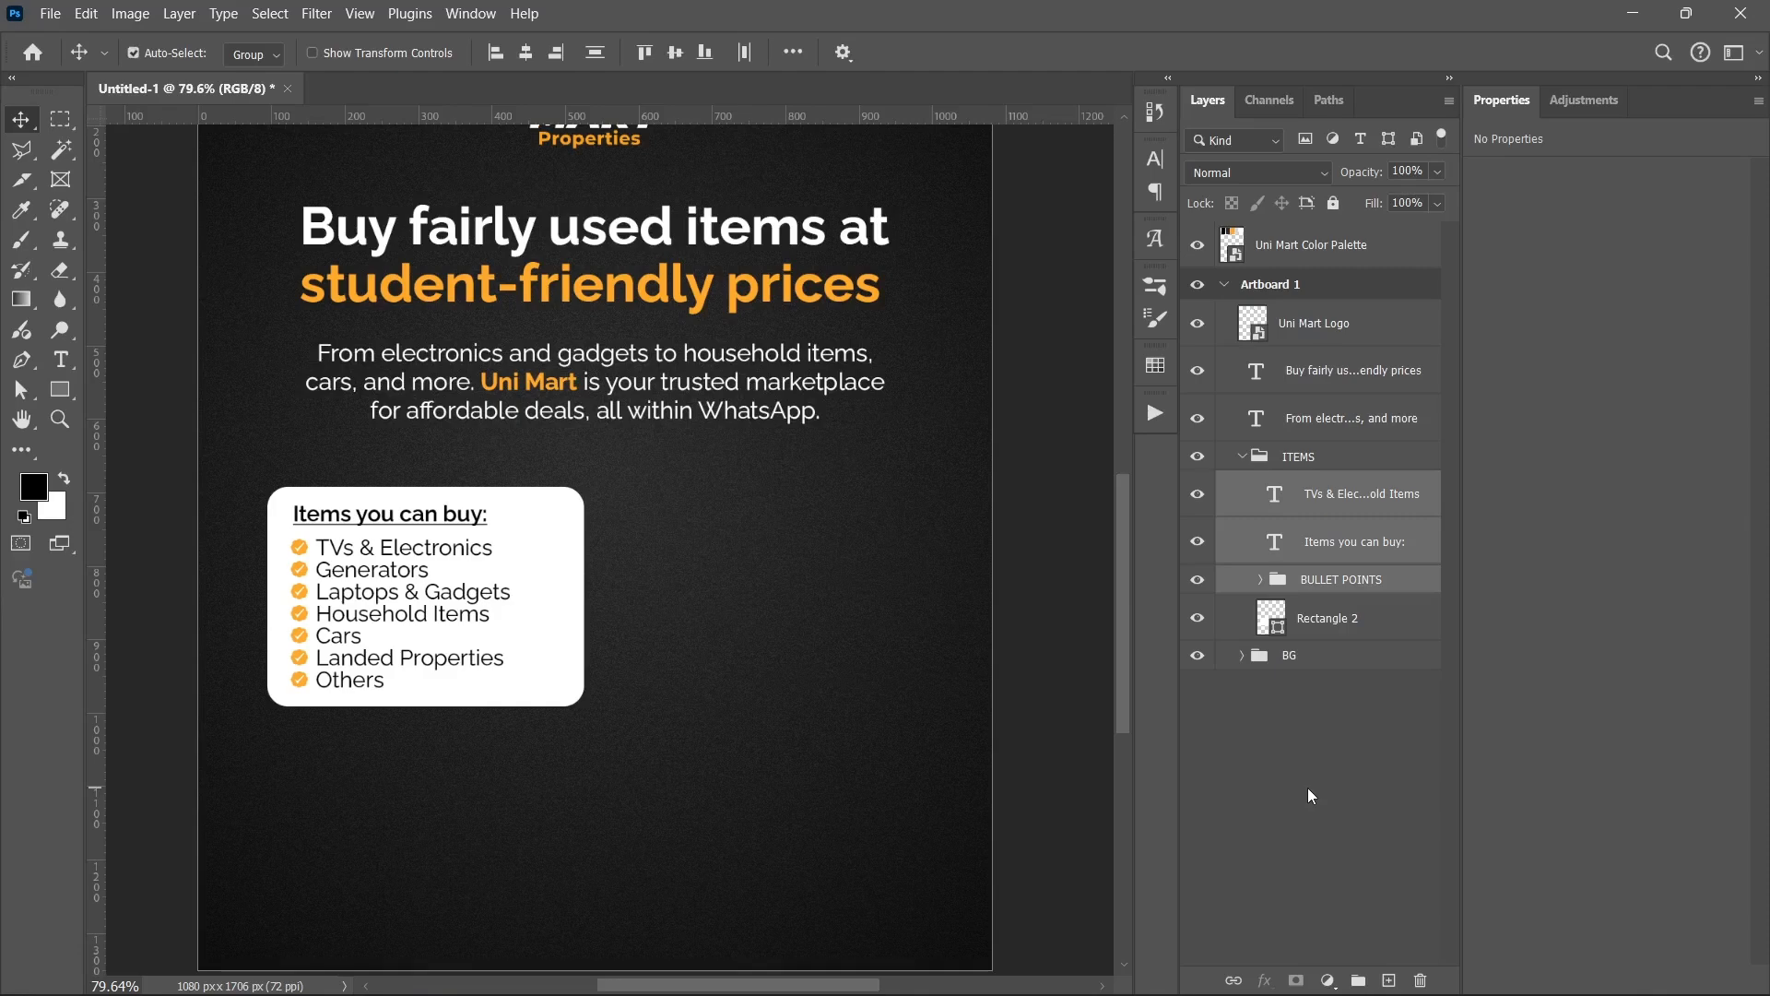
pyautogui.hotkey('ctrl', 't')
pyautogui.press('Return')
pyautogui.click(1328, 619)
pyautogui.click(1239, 464)
pyautogui.click(1242, 459)
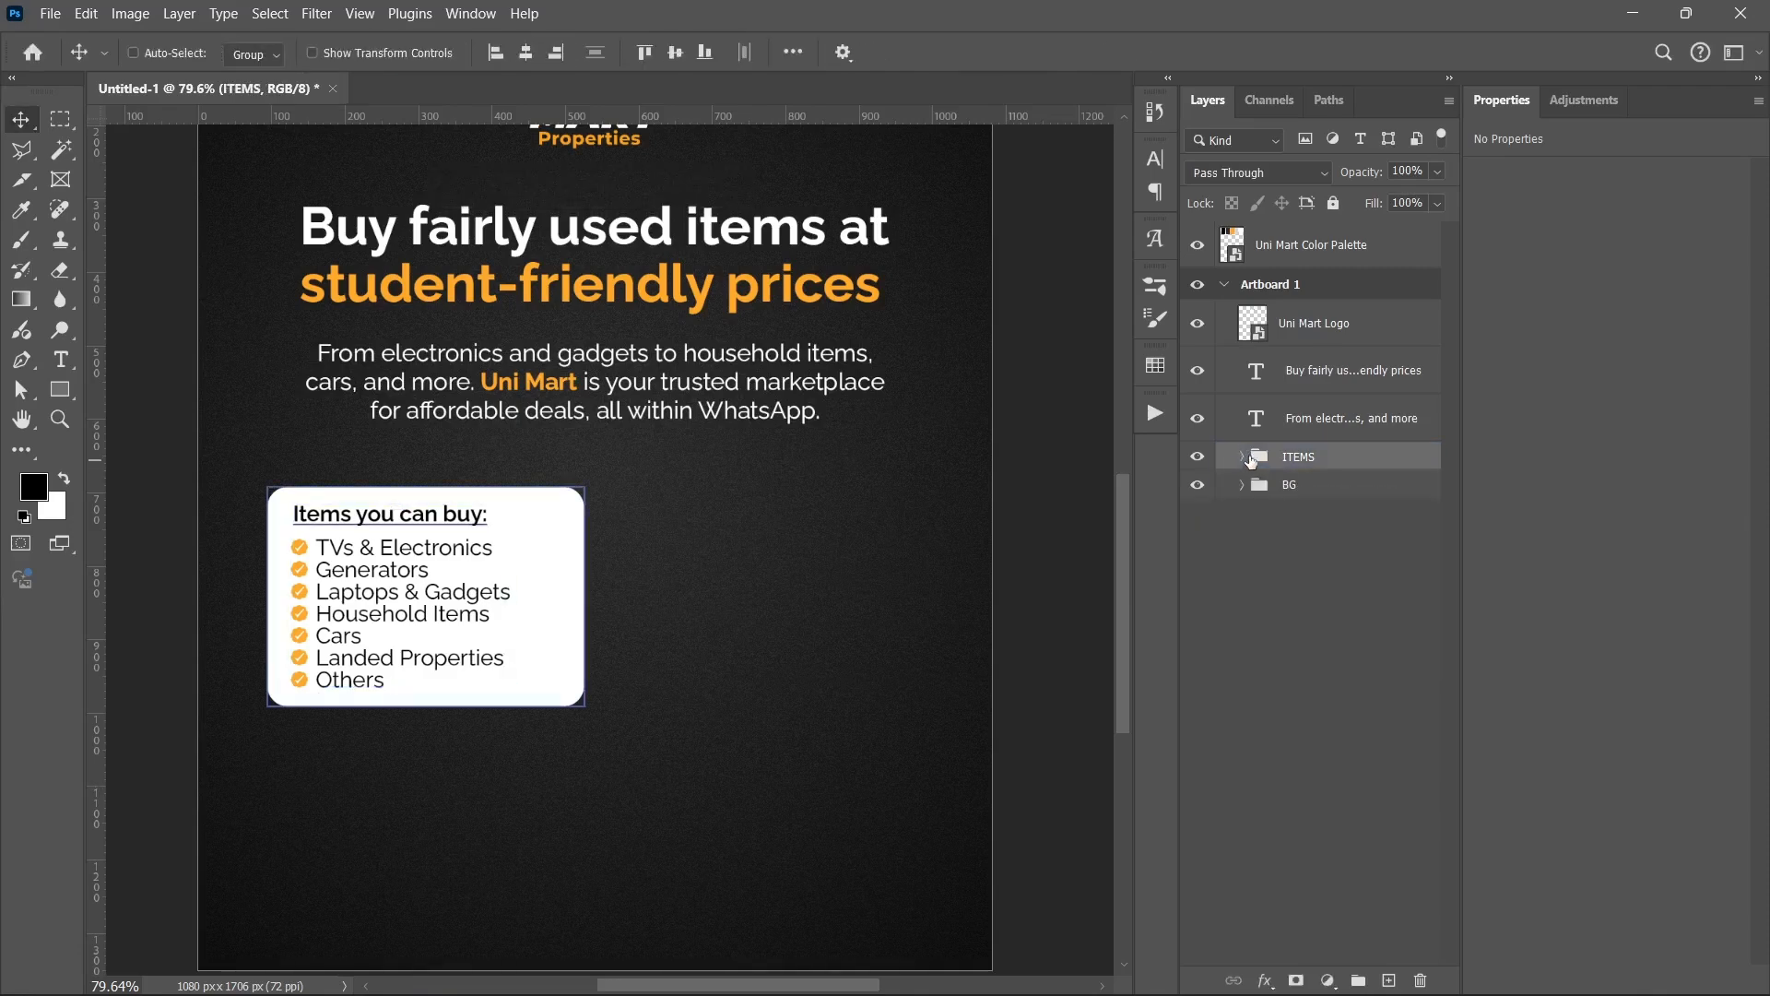
# - Scale the whole ITEMS group down to 88.73%, keeping its upper-left corner in place
pyautogui.hotkey('ctrl', 't')
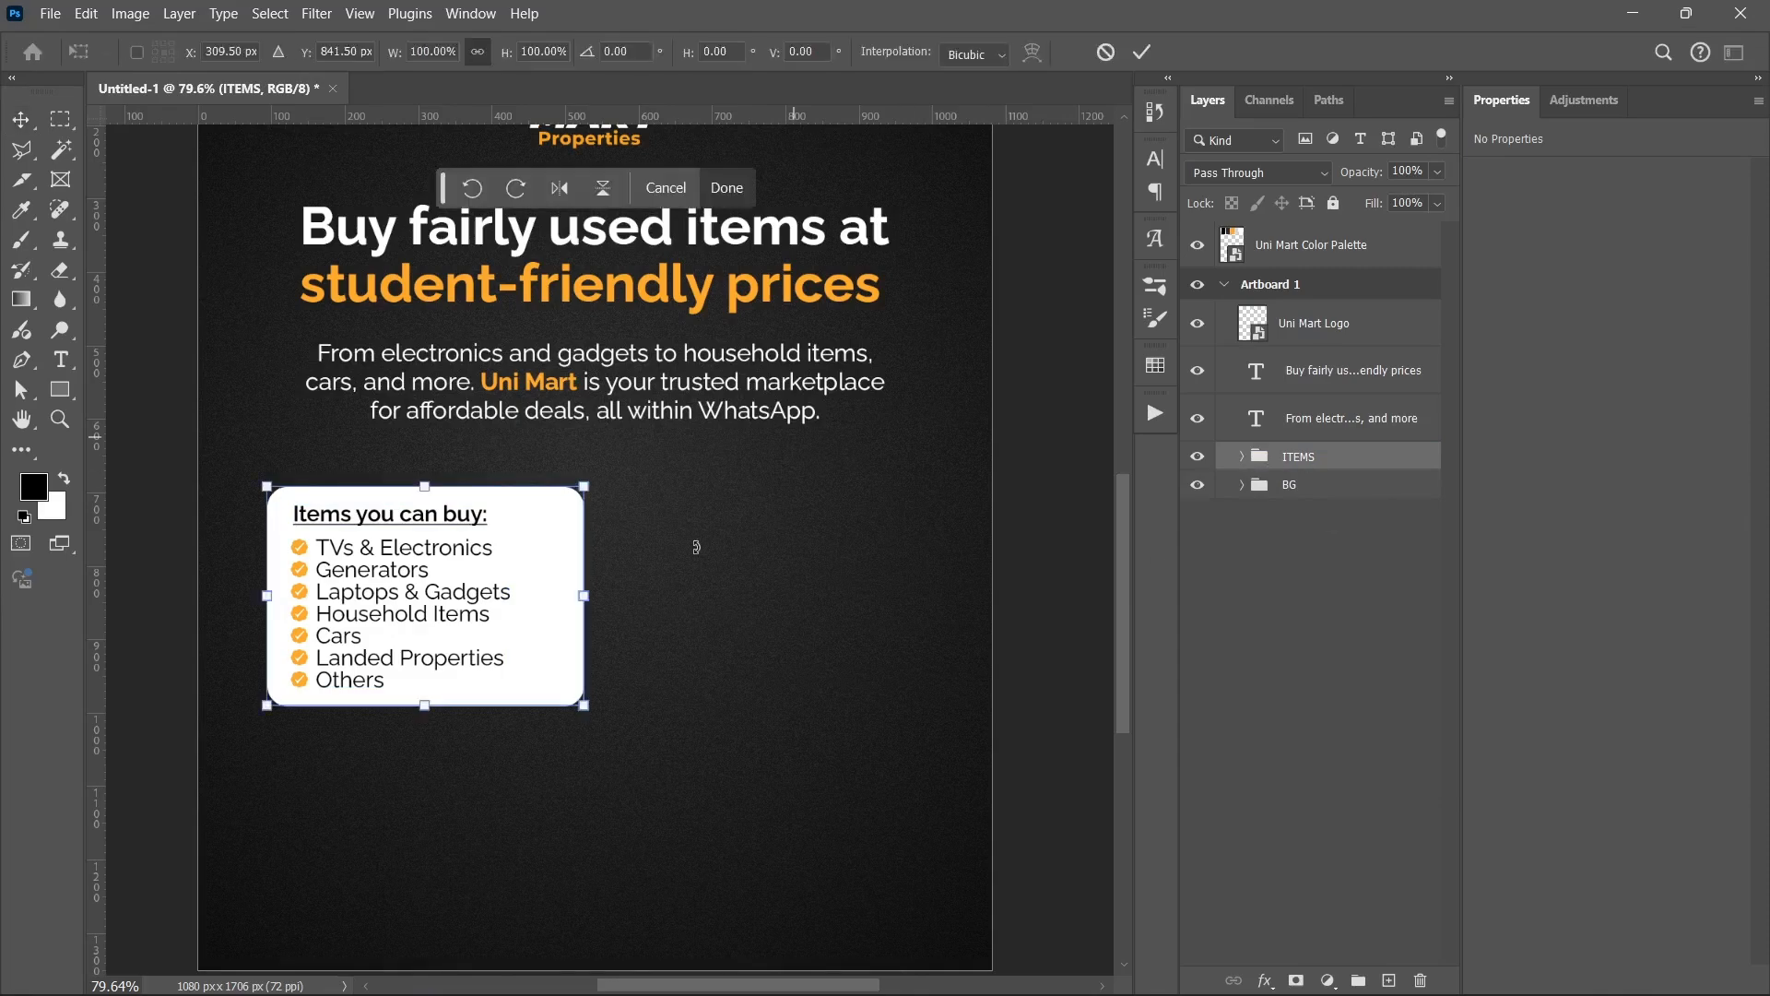
pyautogui.moveTo(590, 708); pyautogui.dragTo(553, 673)
pyautogui.hotkey('ctrl', 'z')
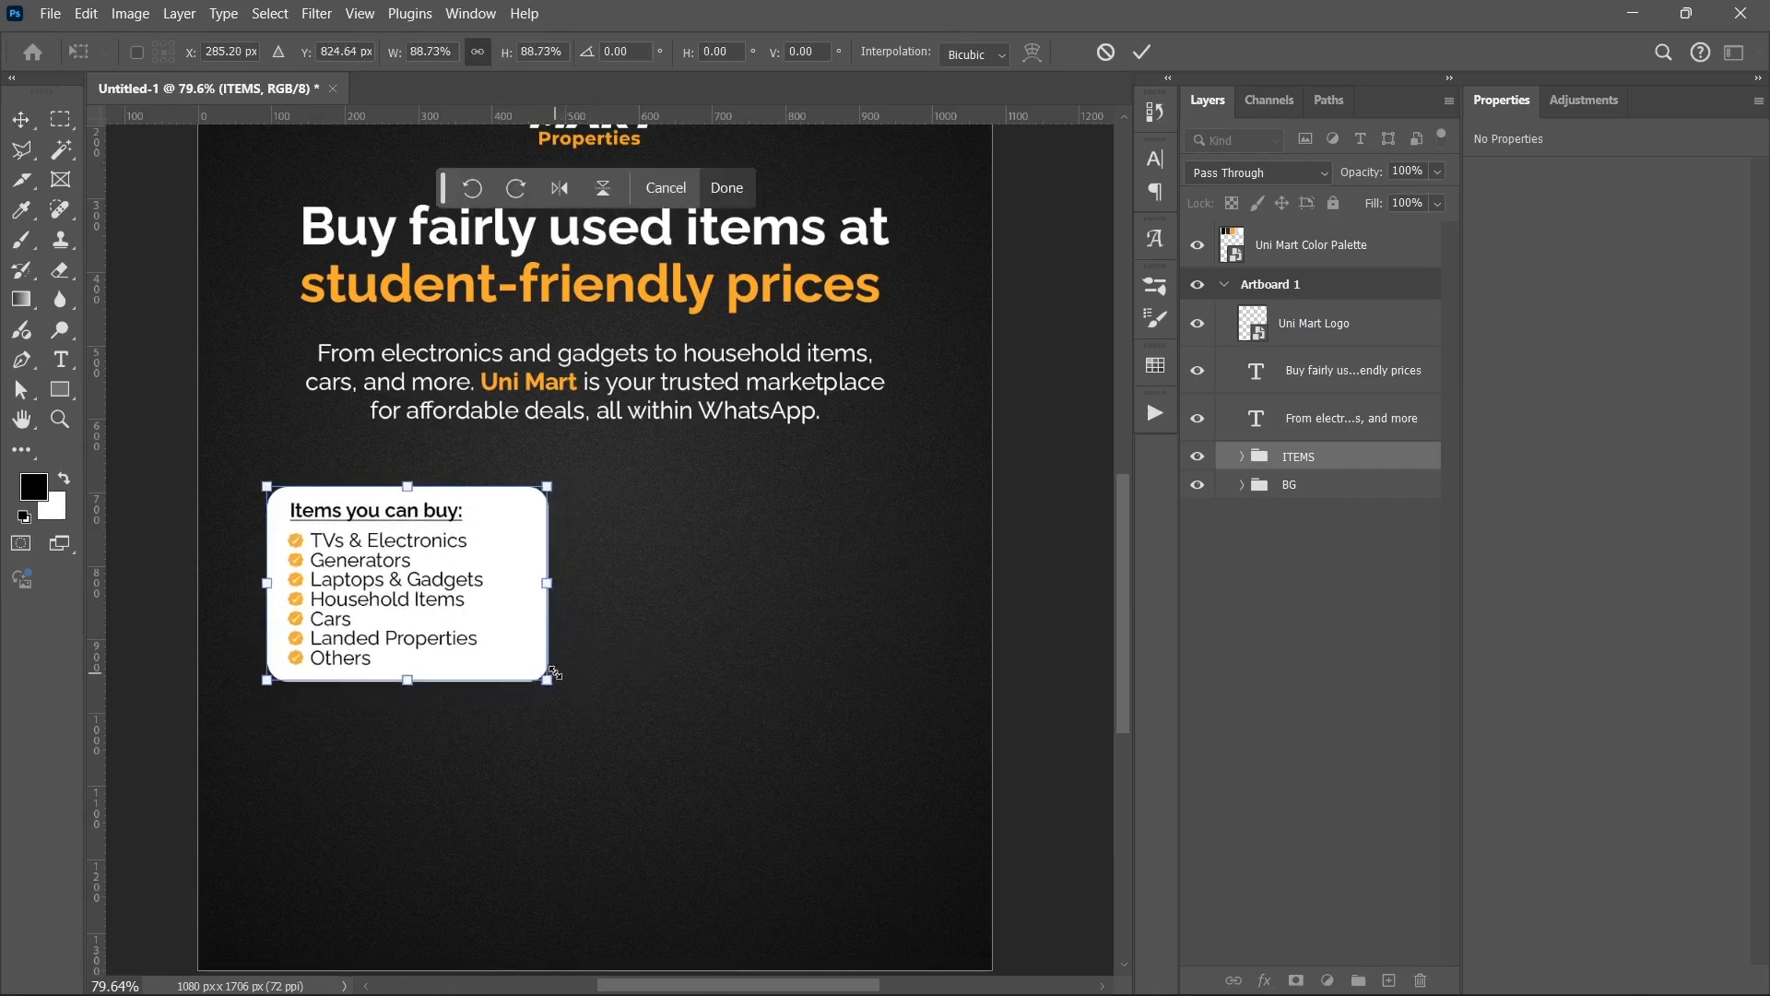
pyautogui.press('Return')
pyautogui.click(1289, 683)
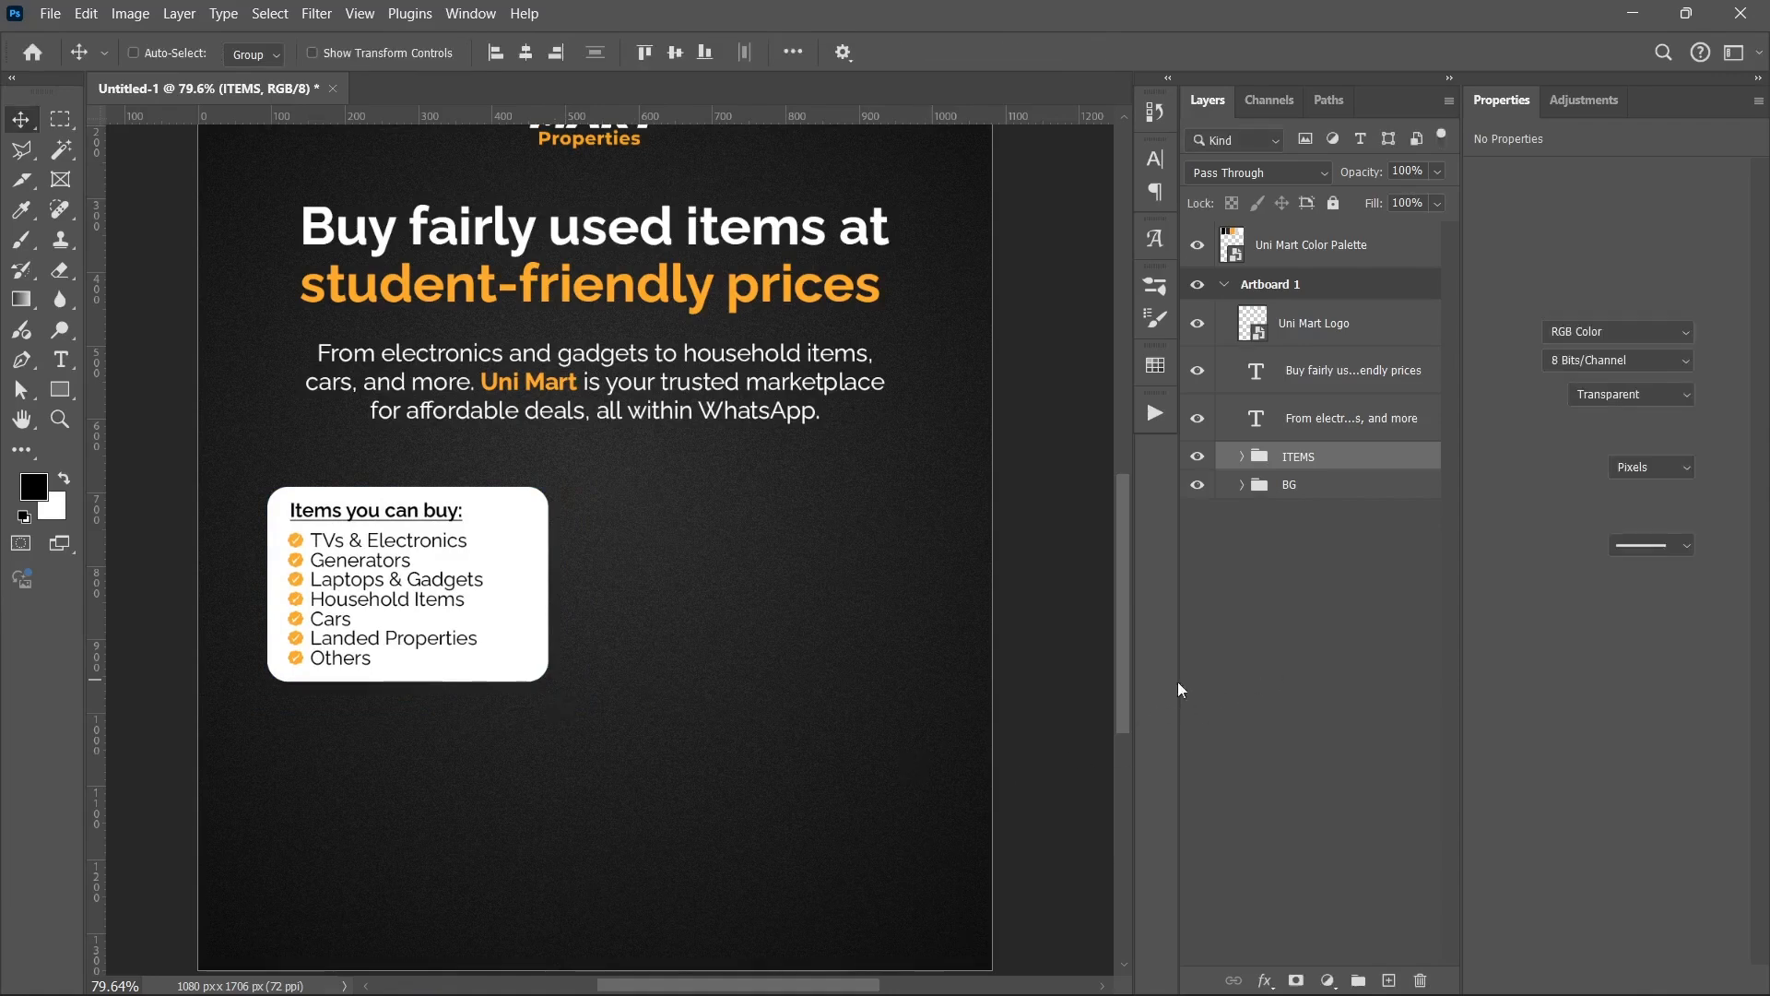
# - Place the white-background product image Whisk_38178e28686943aa32349cf1f8ec3981dr from the Unimart Assets folder in the flyer across the artboard's full width
pyautogui.scroll(-1, 580, 644)
pyautogui.scroll(-2, 588, 652)
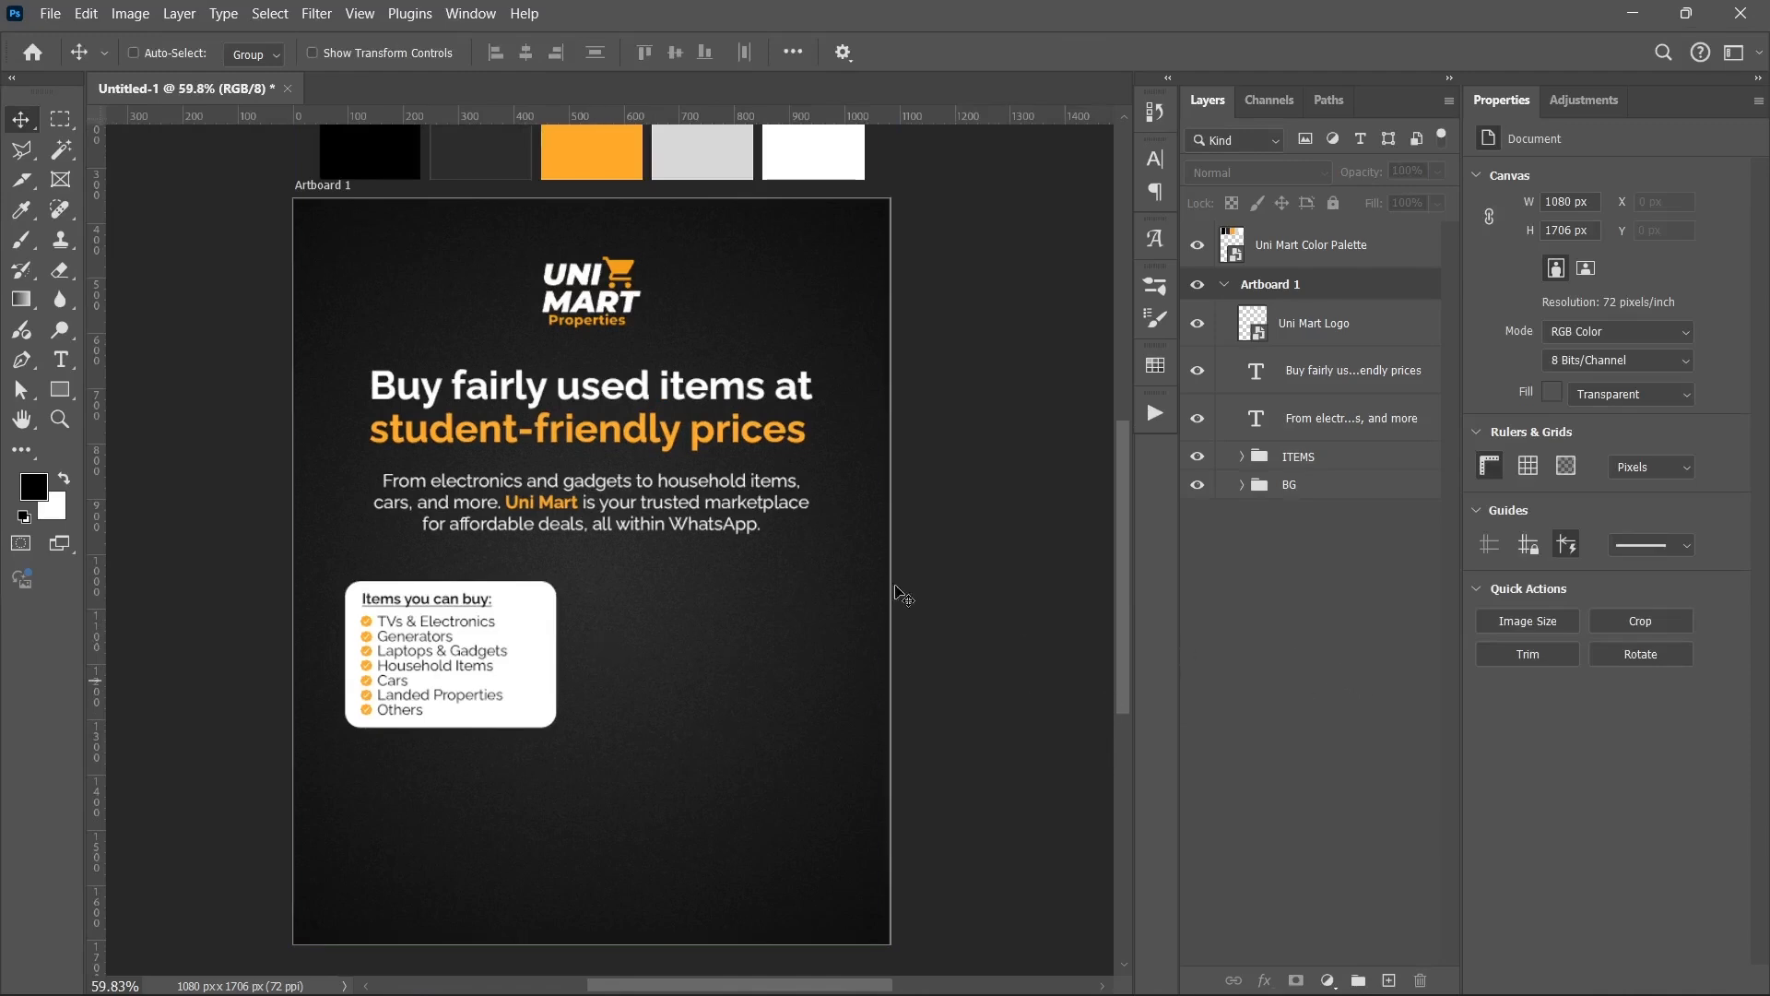
pyautogui.click(762, 968)
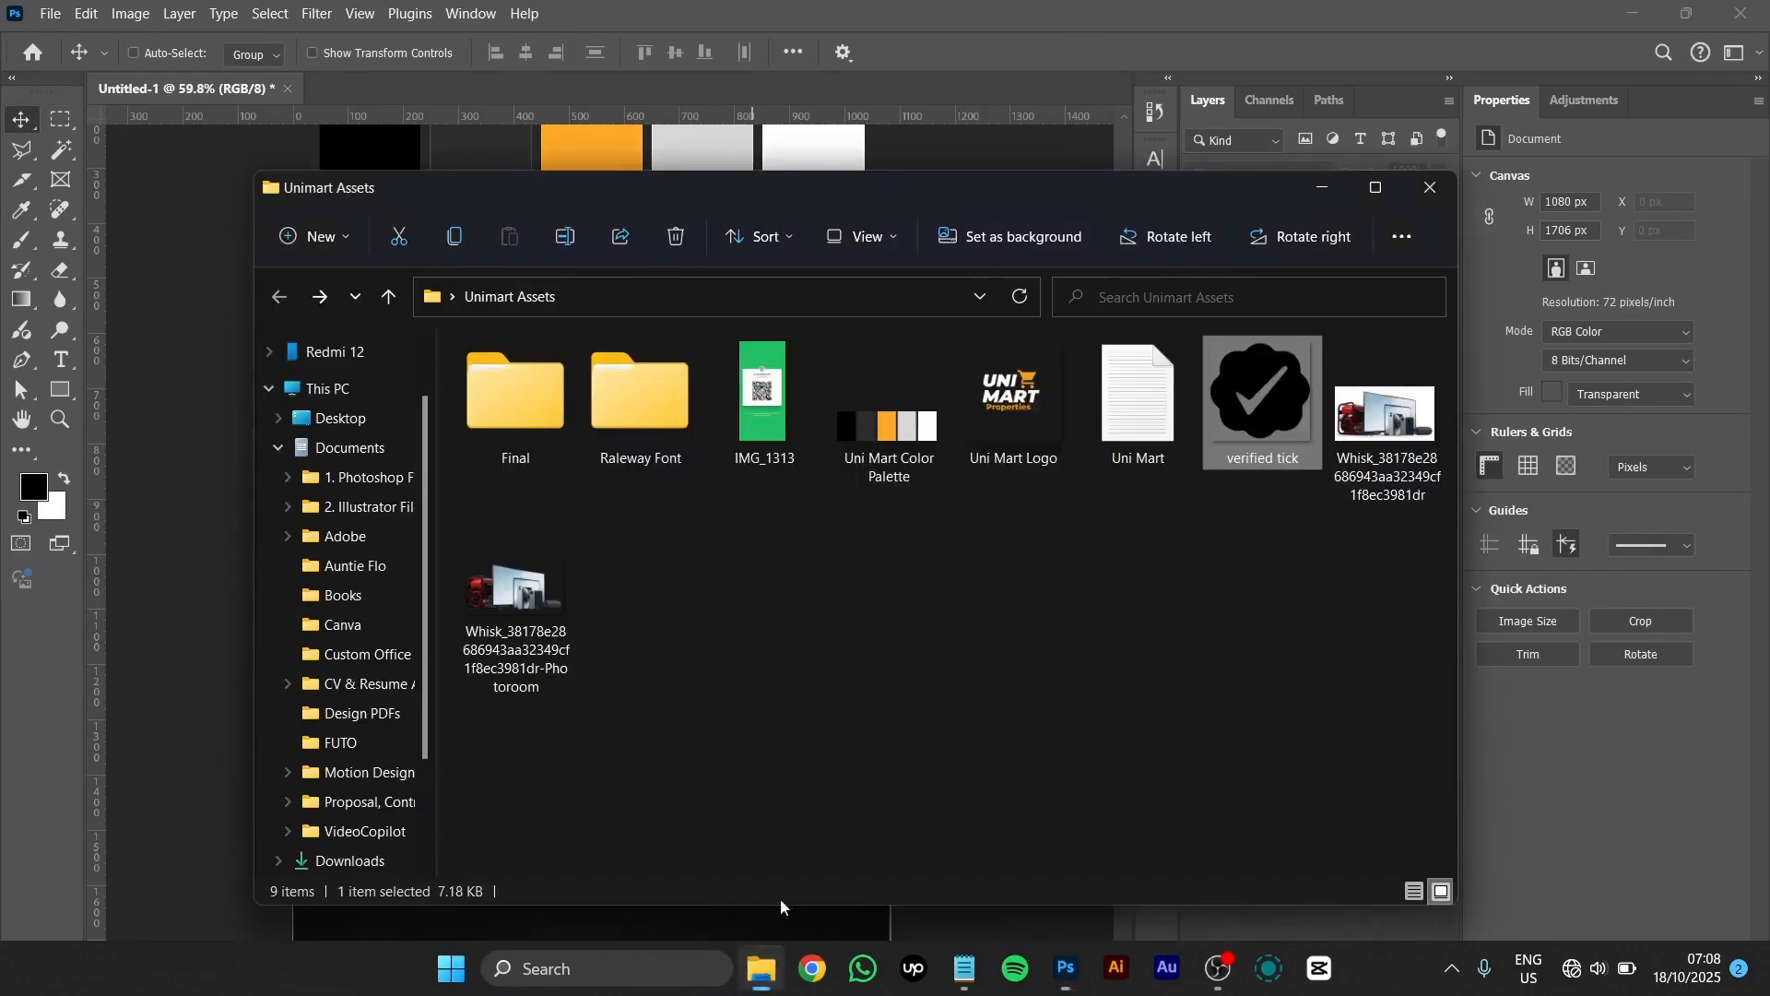
pyautogui.click(1377, 442)
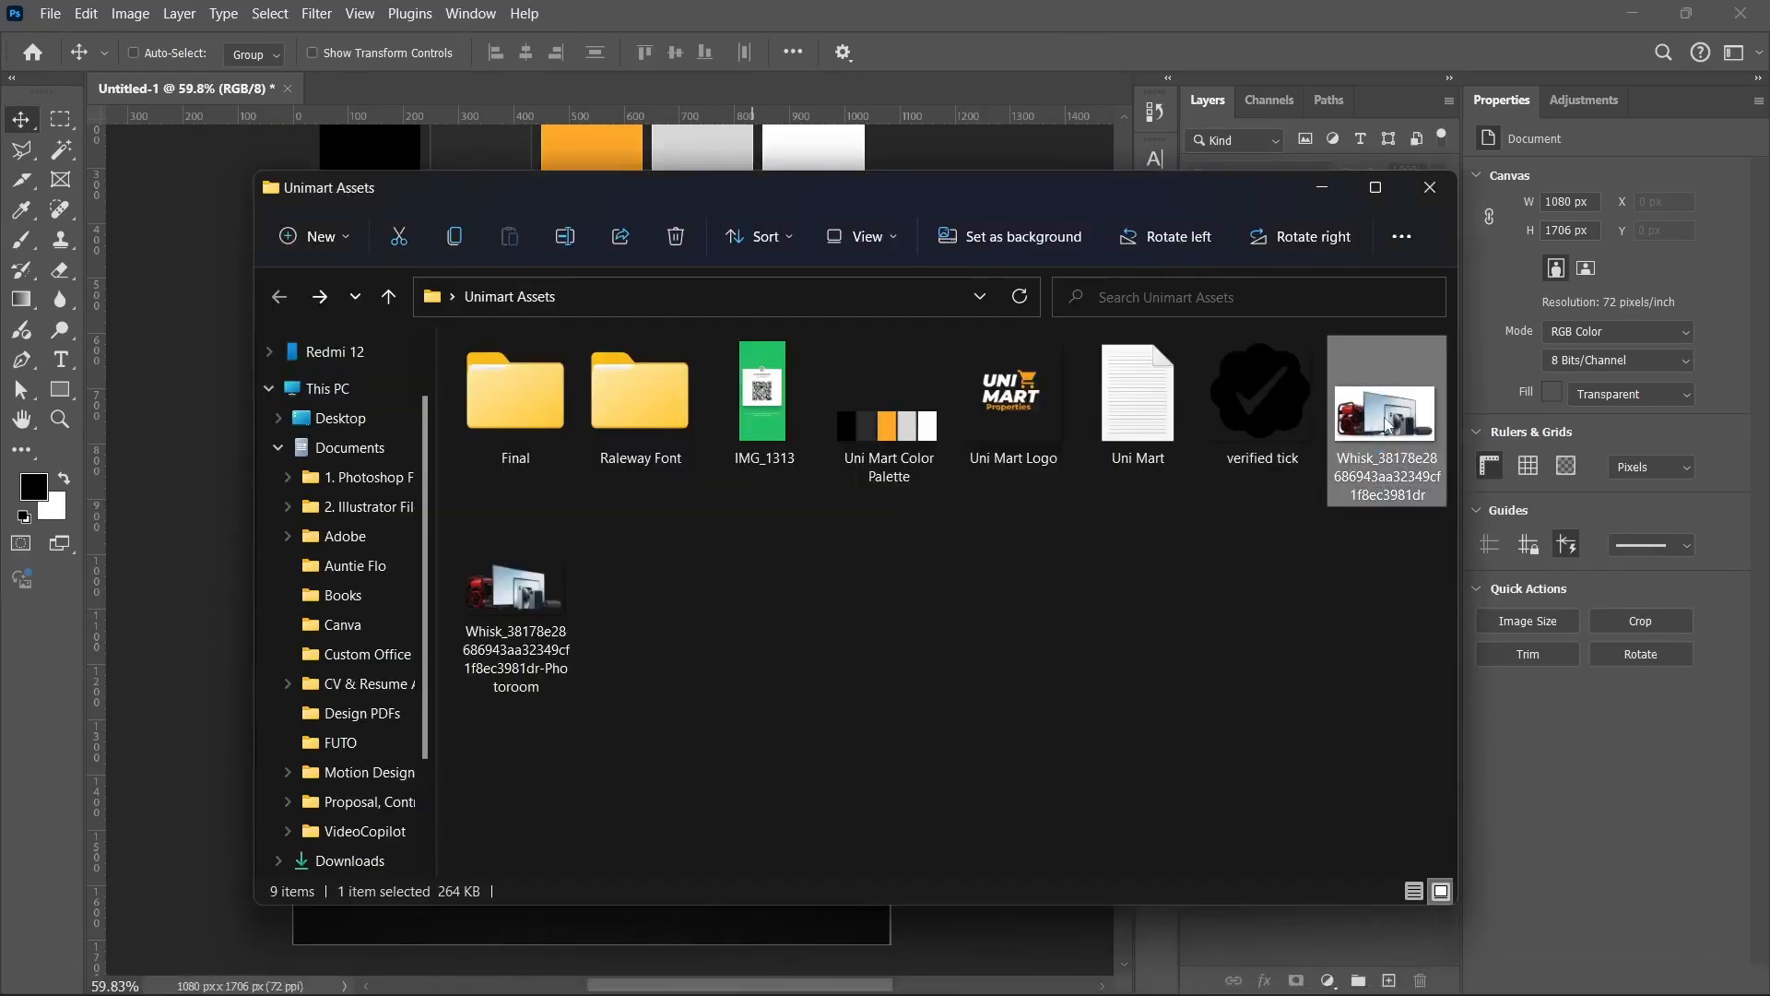
pyautogui.moveTo(1386, 419); pyautogui.dragTo(152, 576)
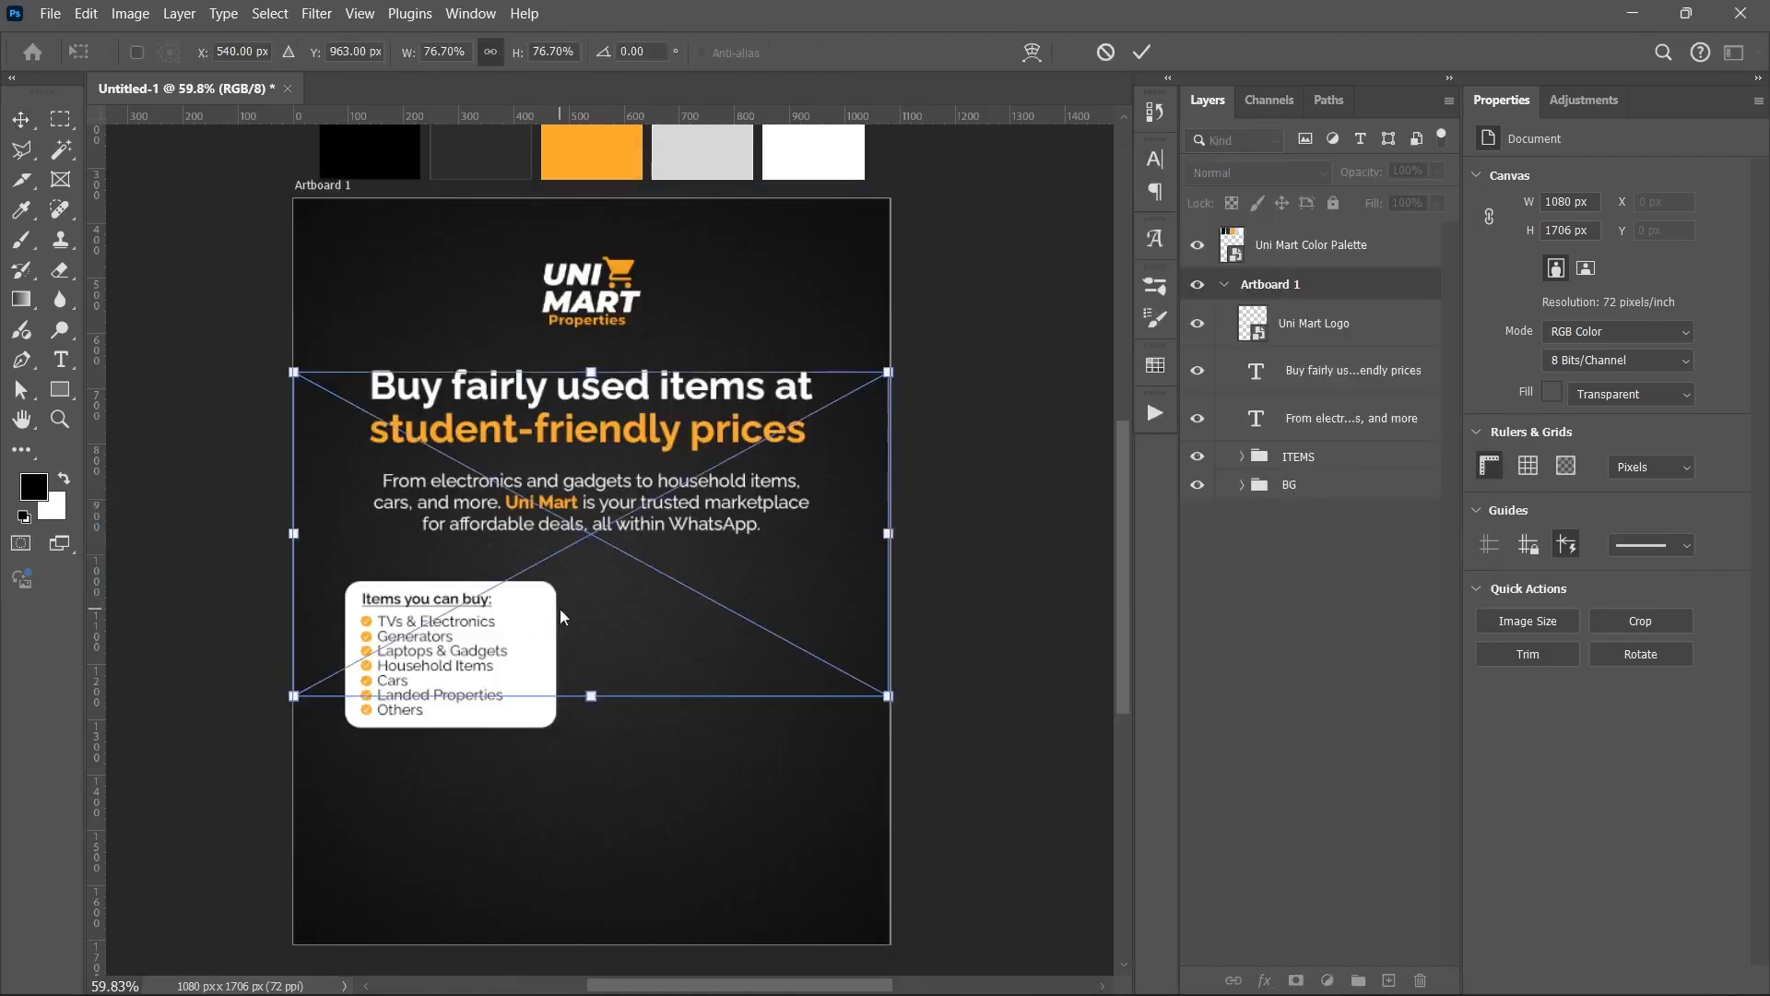
pyautogui.click(1141, 51)
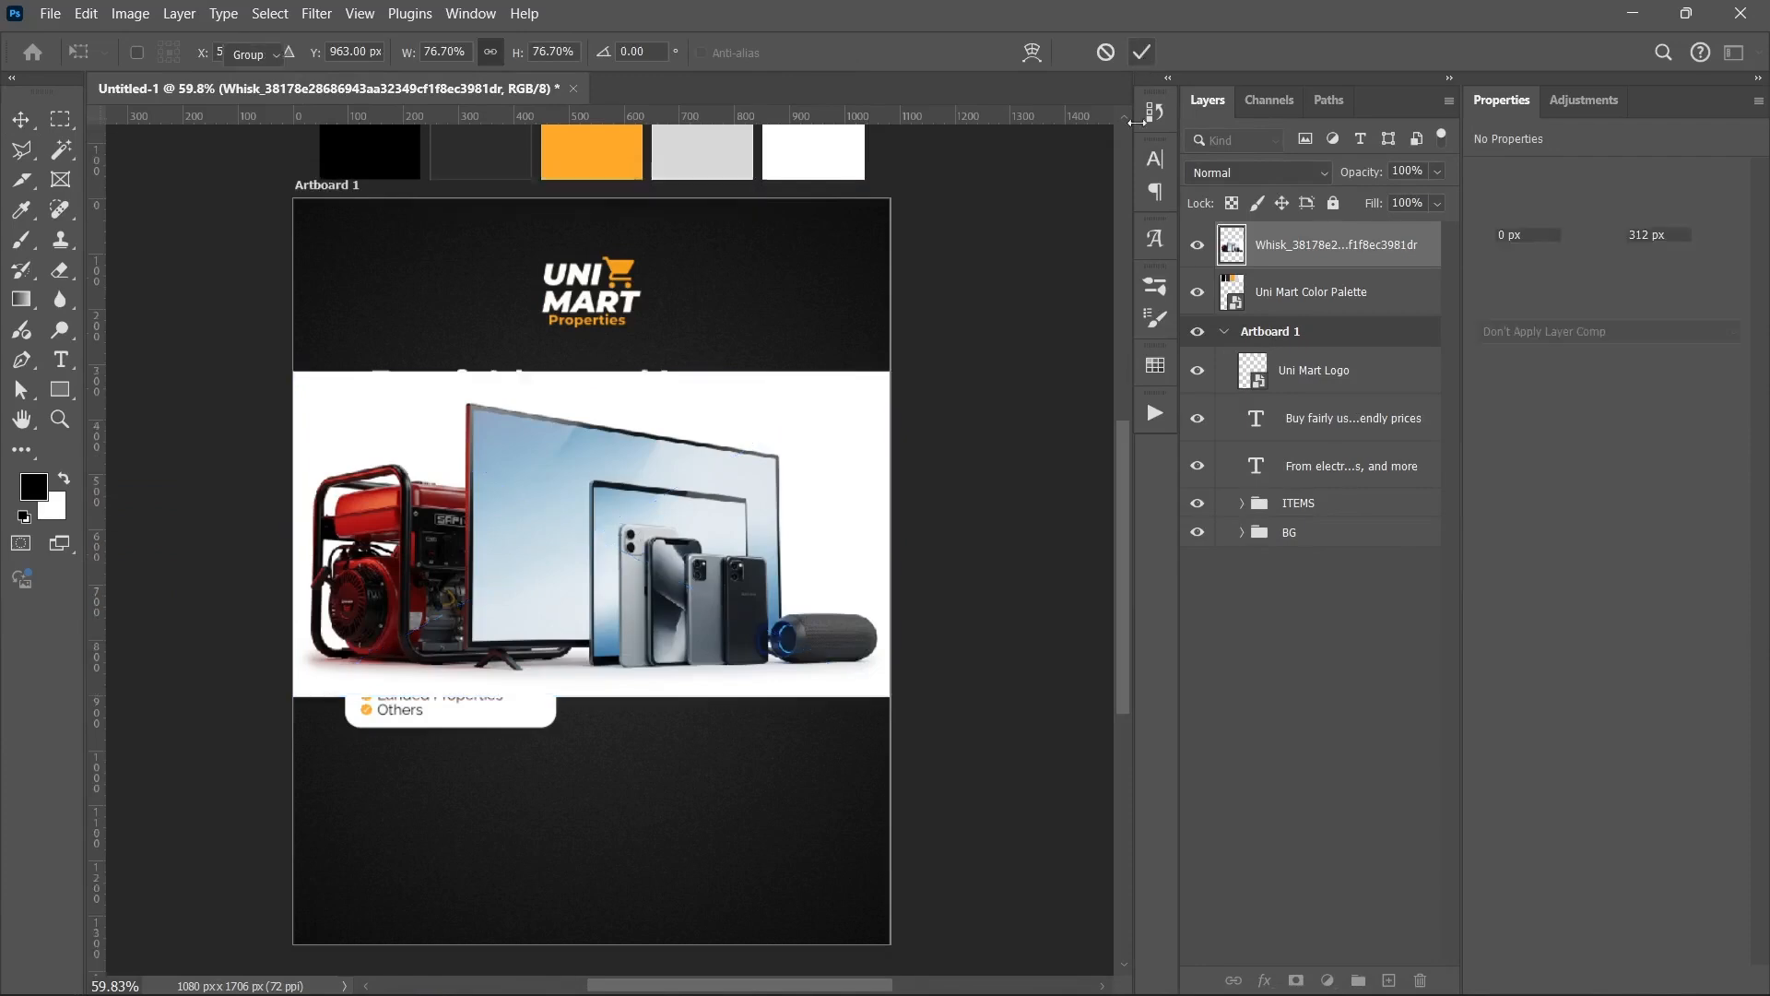
# - Place the background-free Photoroom version of the product image from the Unimart Assets folder over the original one
pyautogui.click(762, 968)
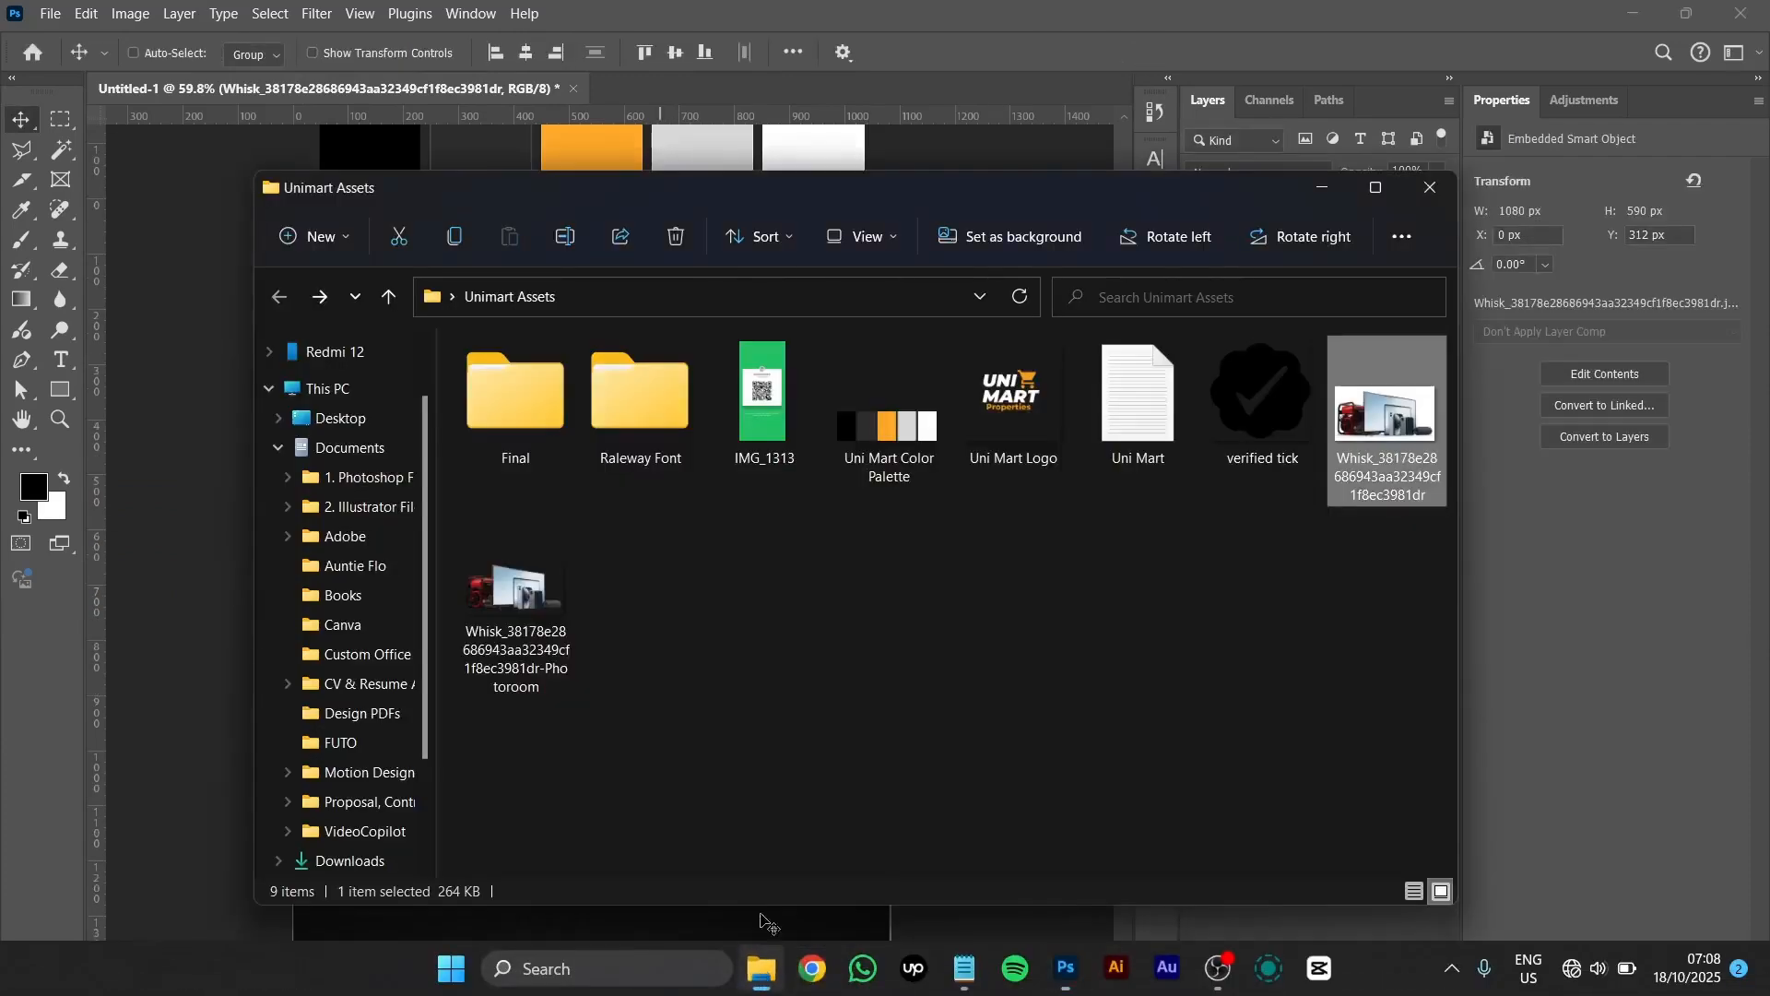
pyautogui.moveTo(521, 604); pyautogui.dragTo(226, 650)
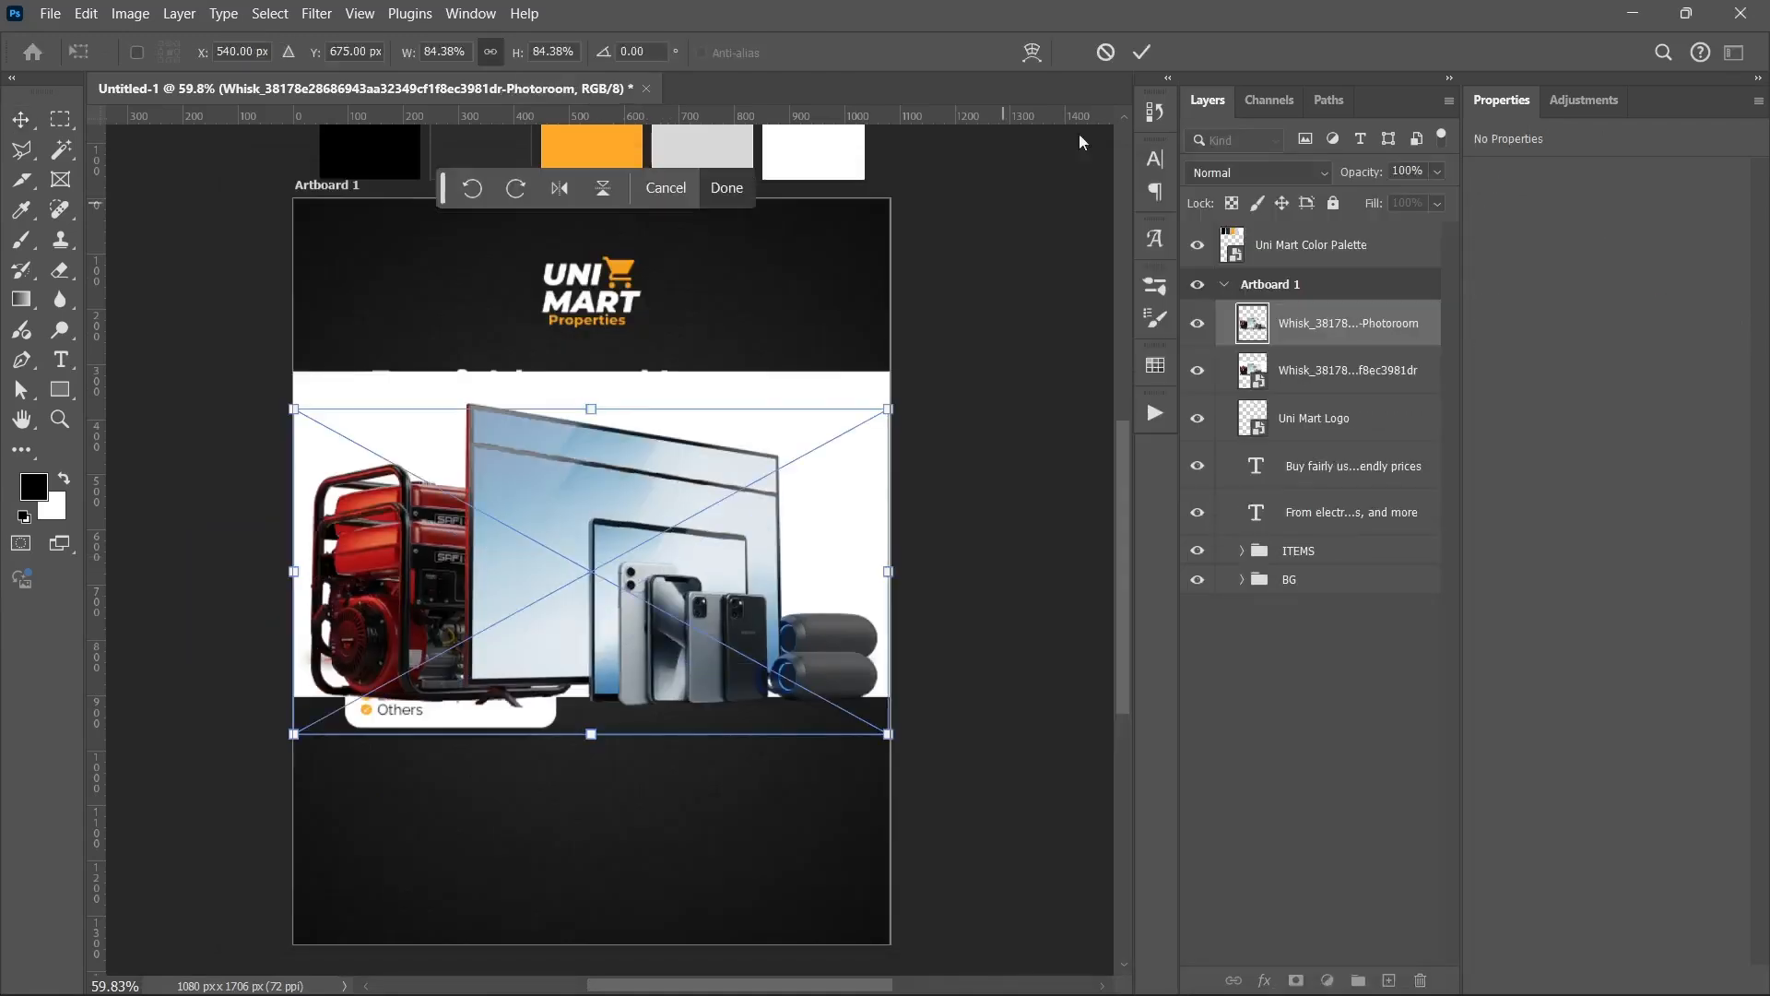
pyautogui.click(1143, 50)
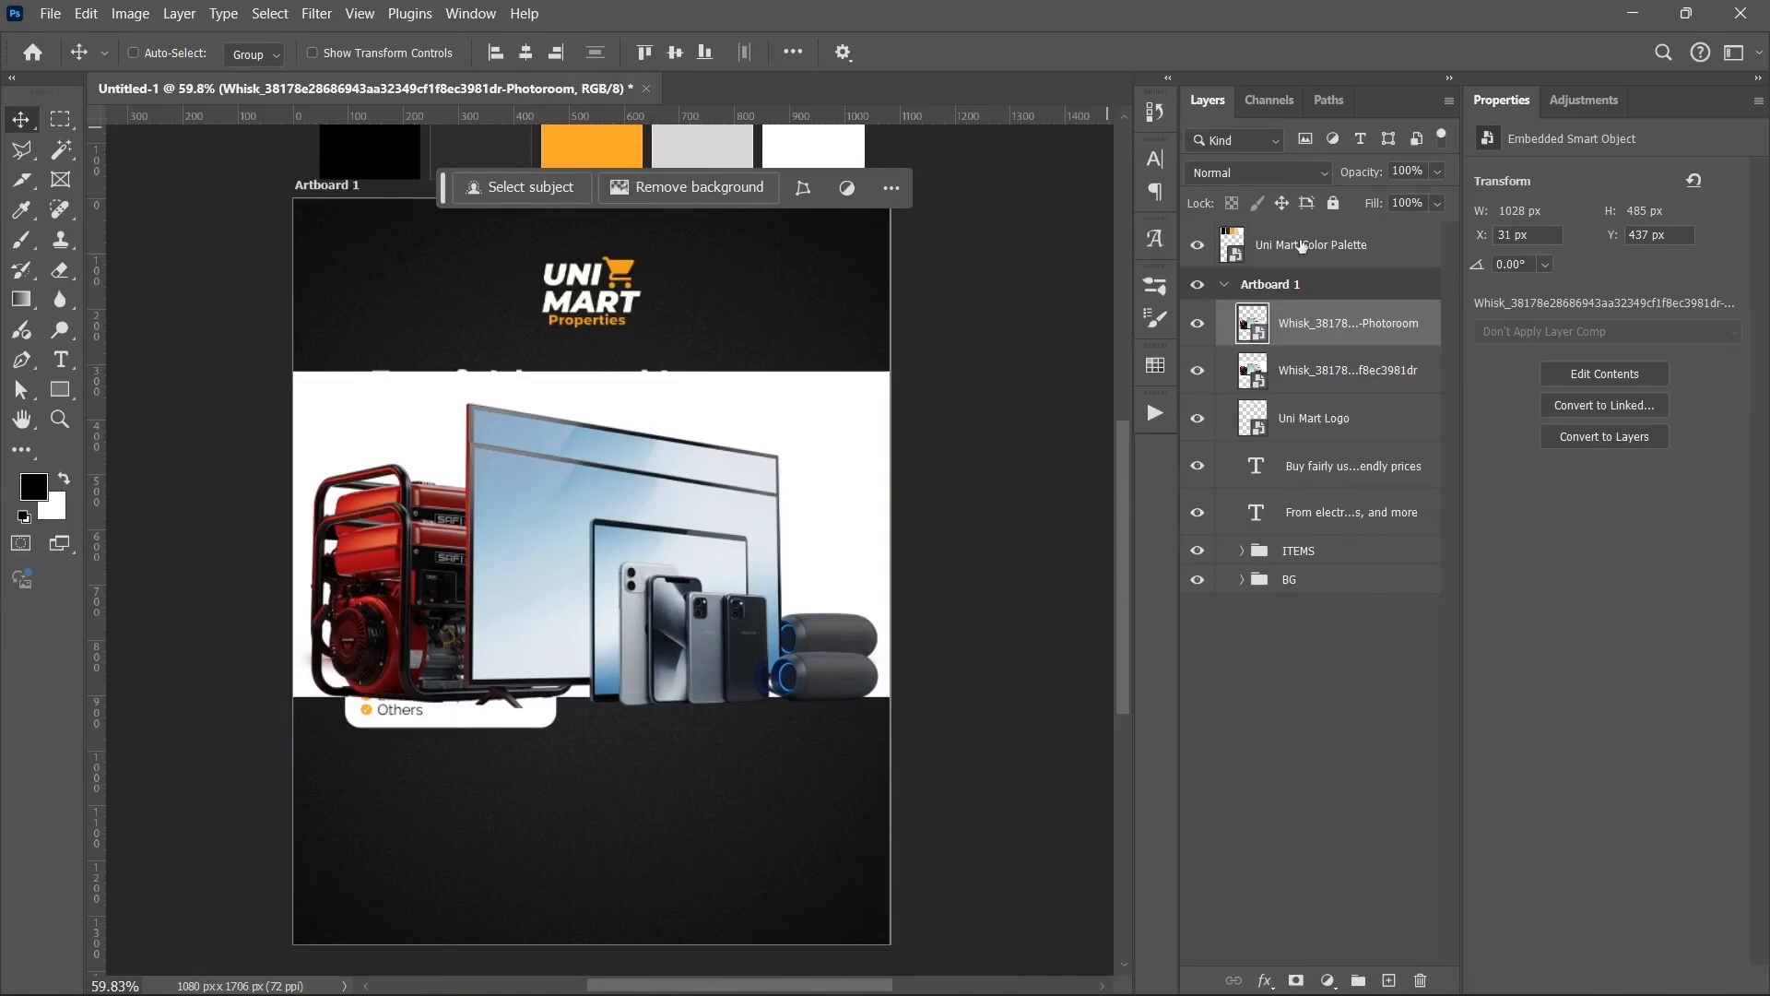
# - Centre the Photoroom image horizontally on the artboard and the white-background product image vertically so the two pictures line up
pyautogui.click(526, 53)
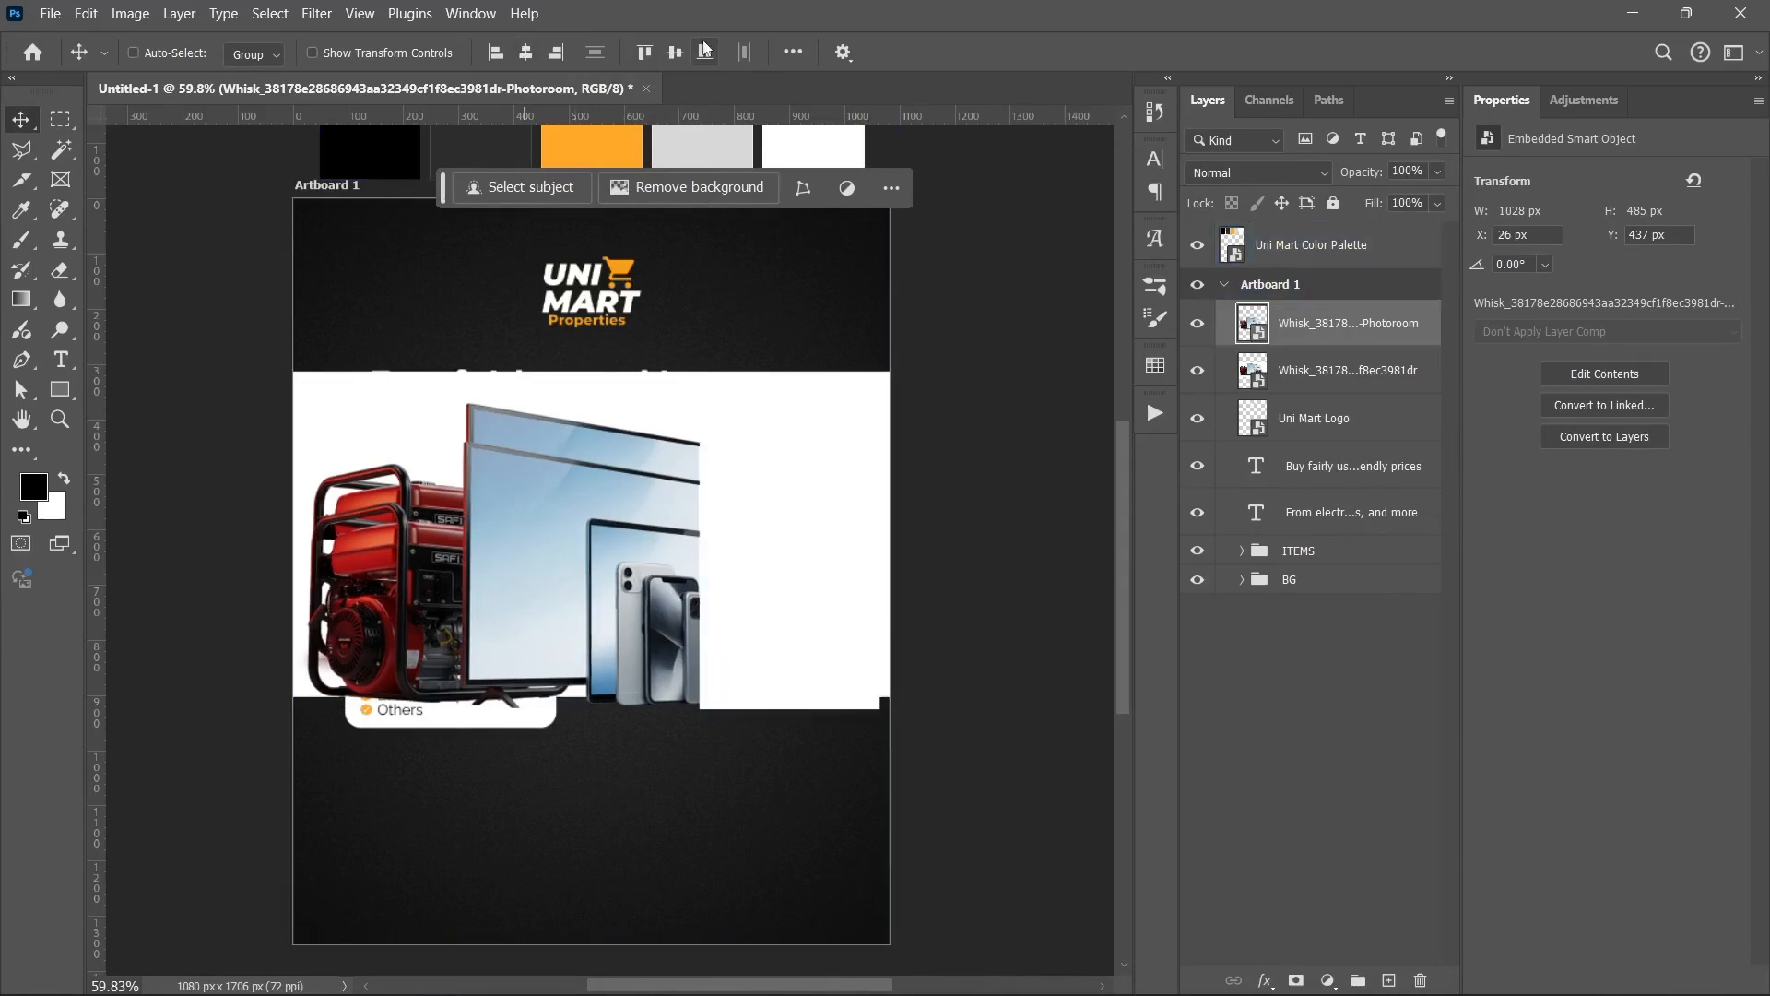
pyautogui.click(1277, 372)
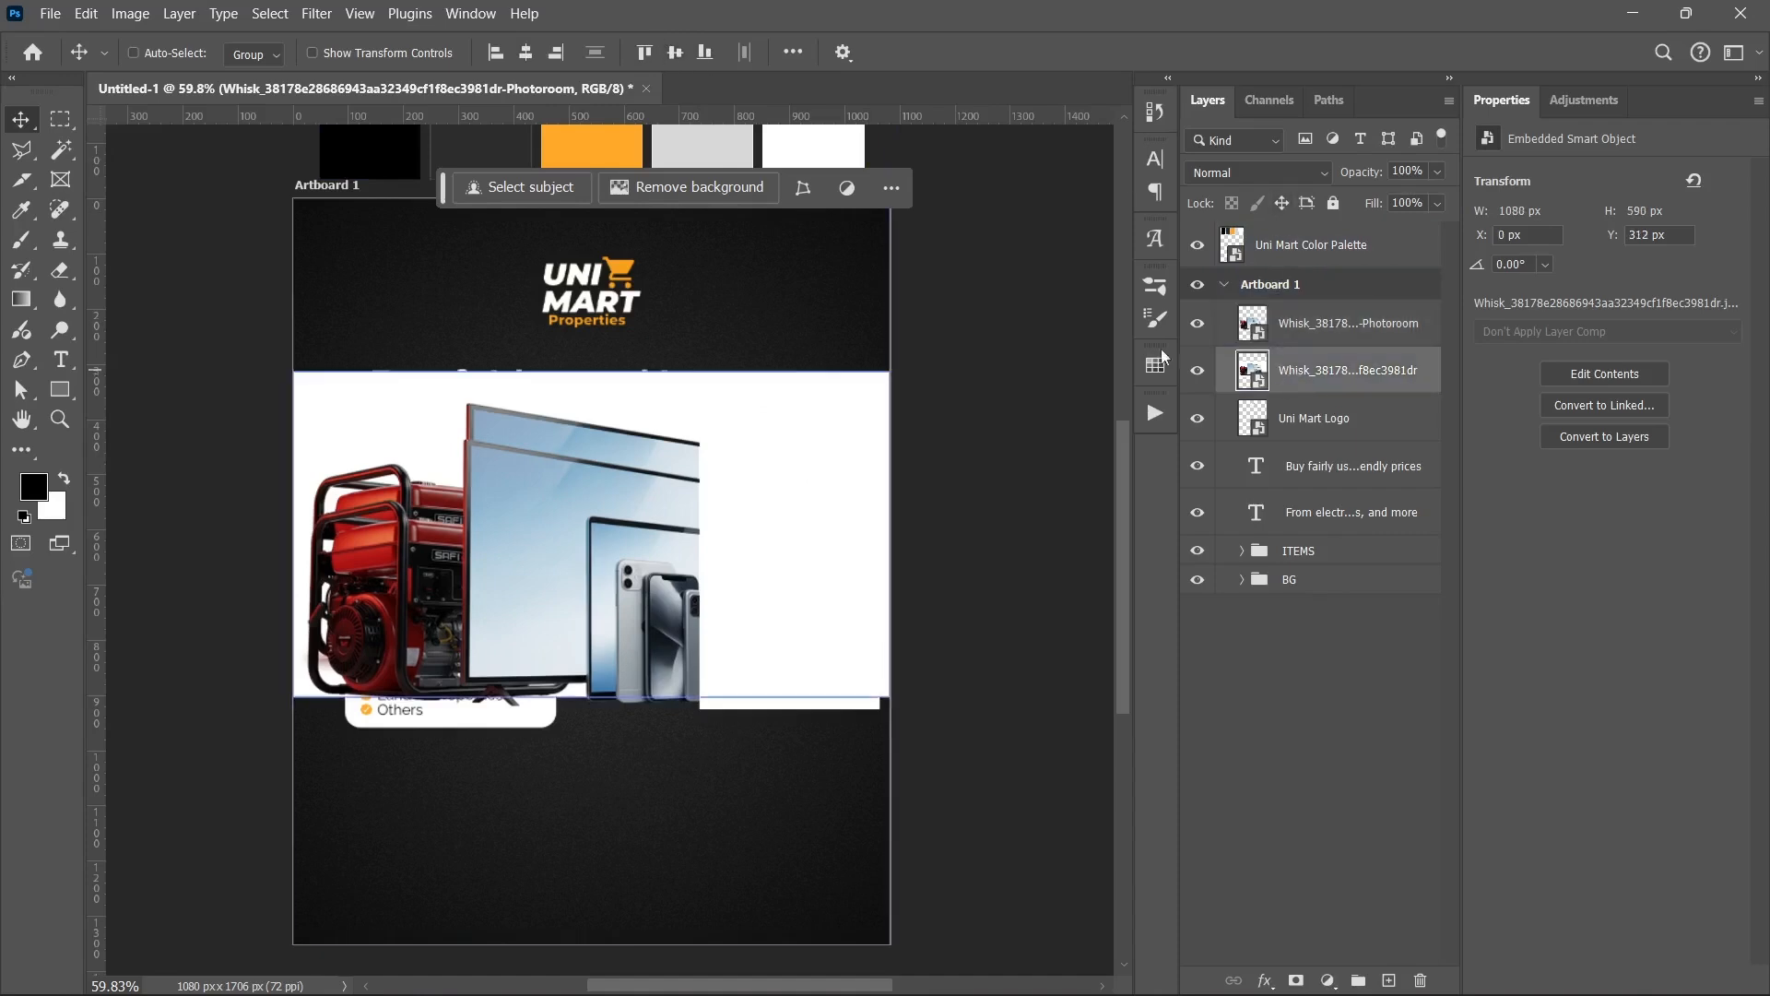
pyautogui.click(675, 53)
pyautogui.click(1239, 789)
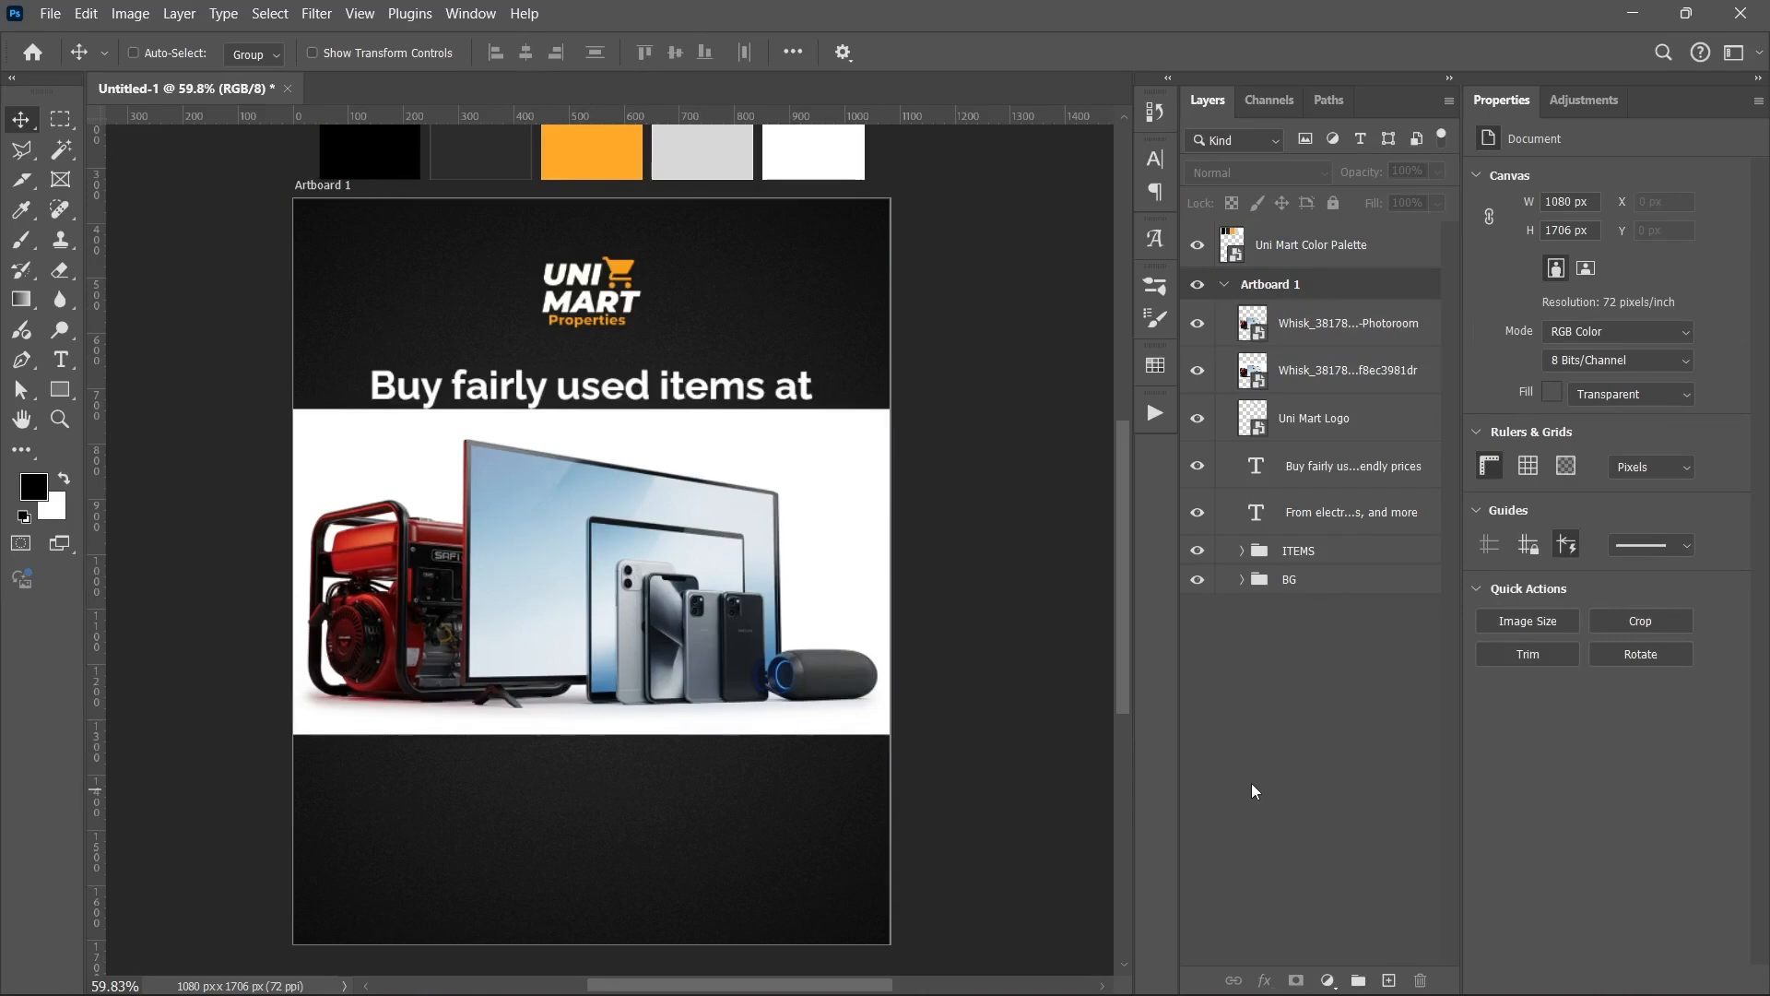
# - Compare the Photoroom image with the white-background one beneath it by toggling the Photoroom layer's visibility
pyautogui.click(1199, 332)
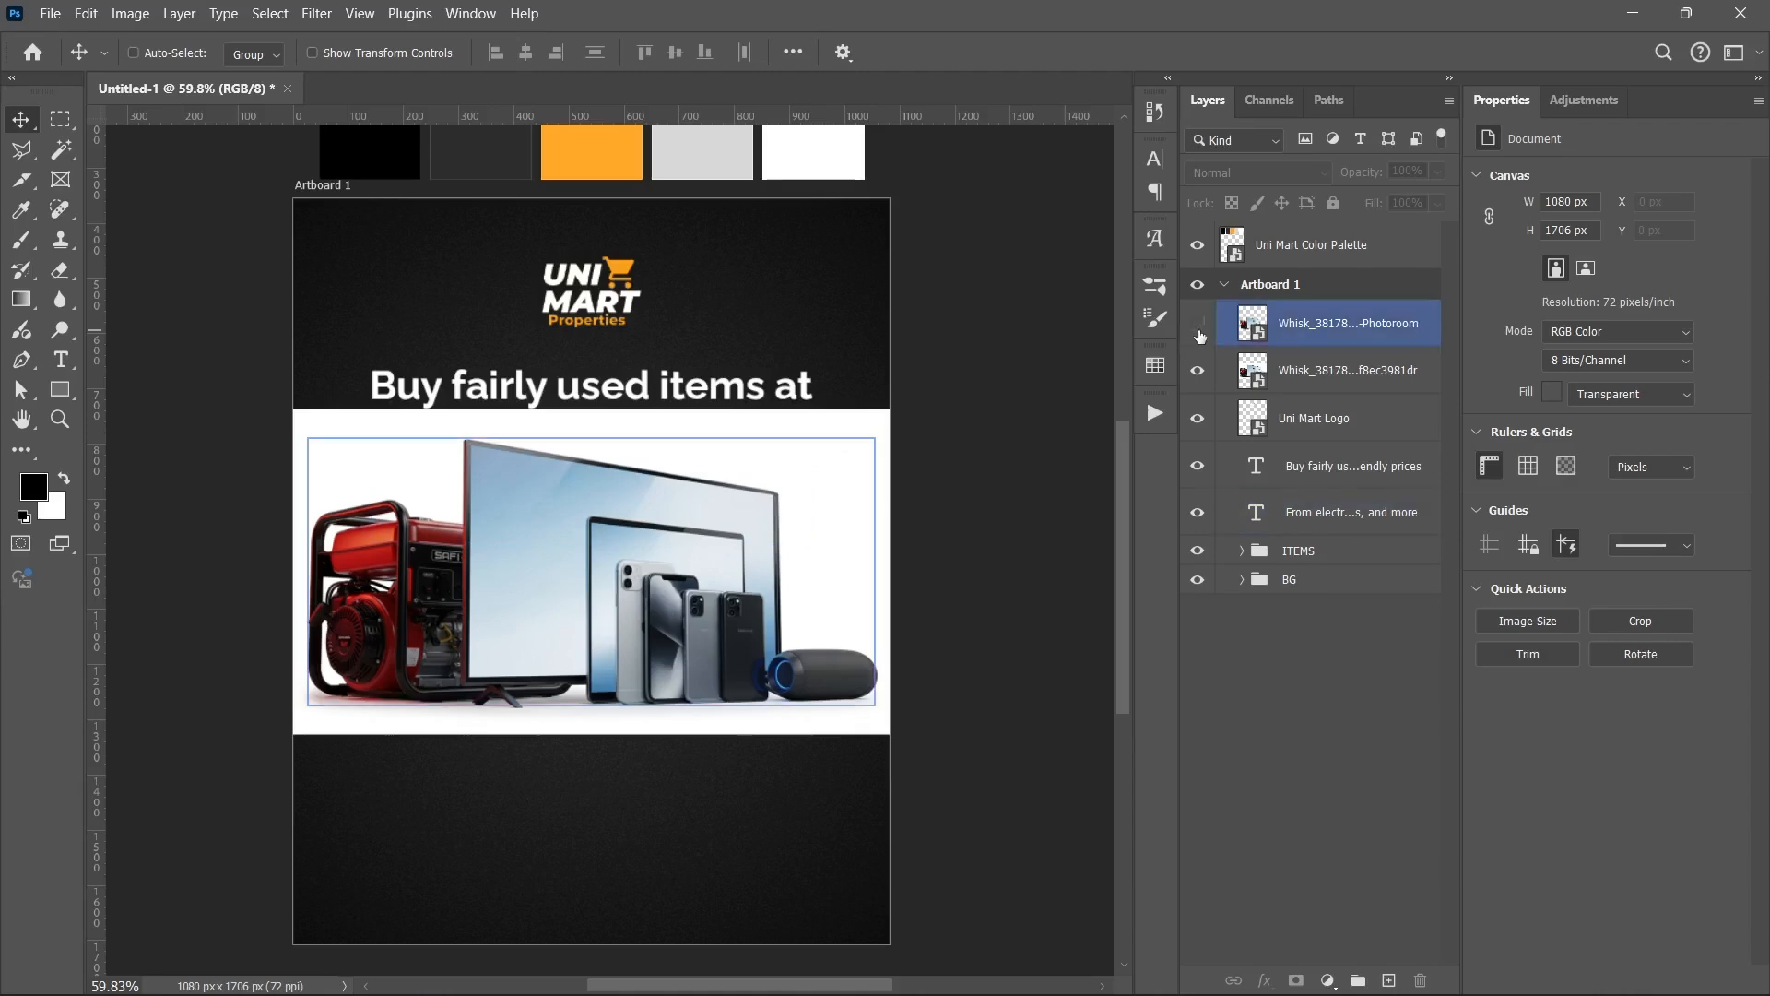
pyautogui.click(1198, 324)
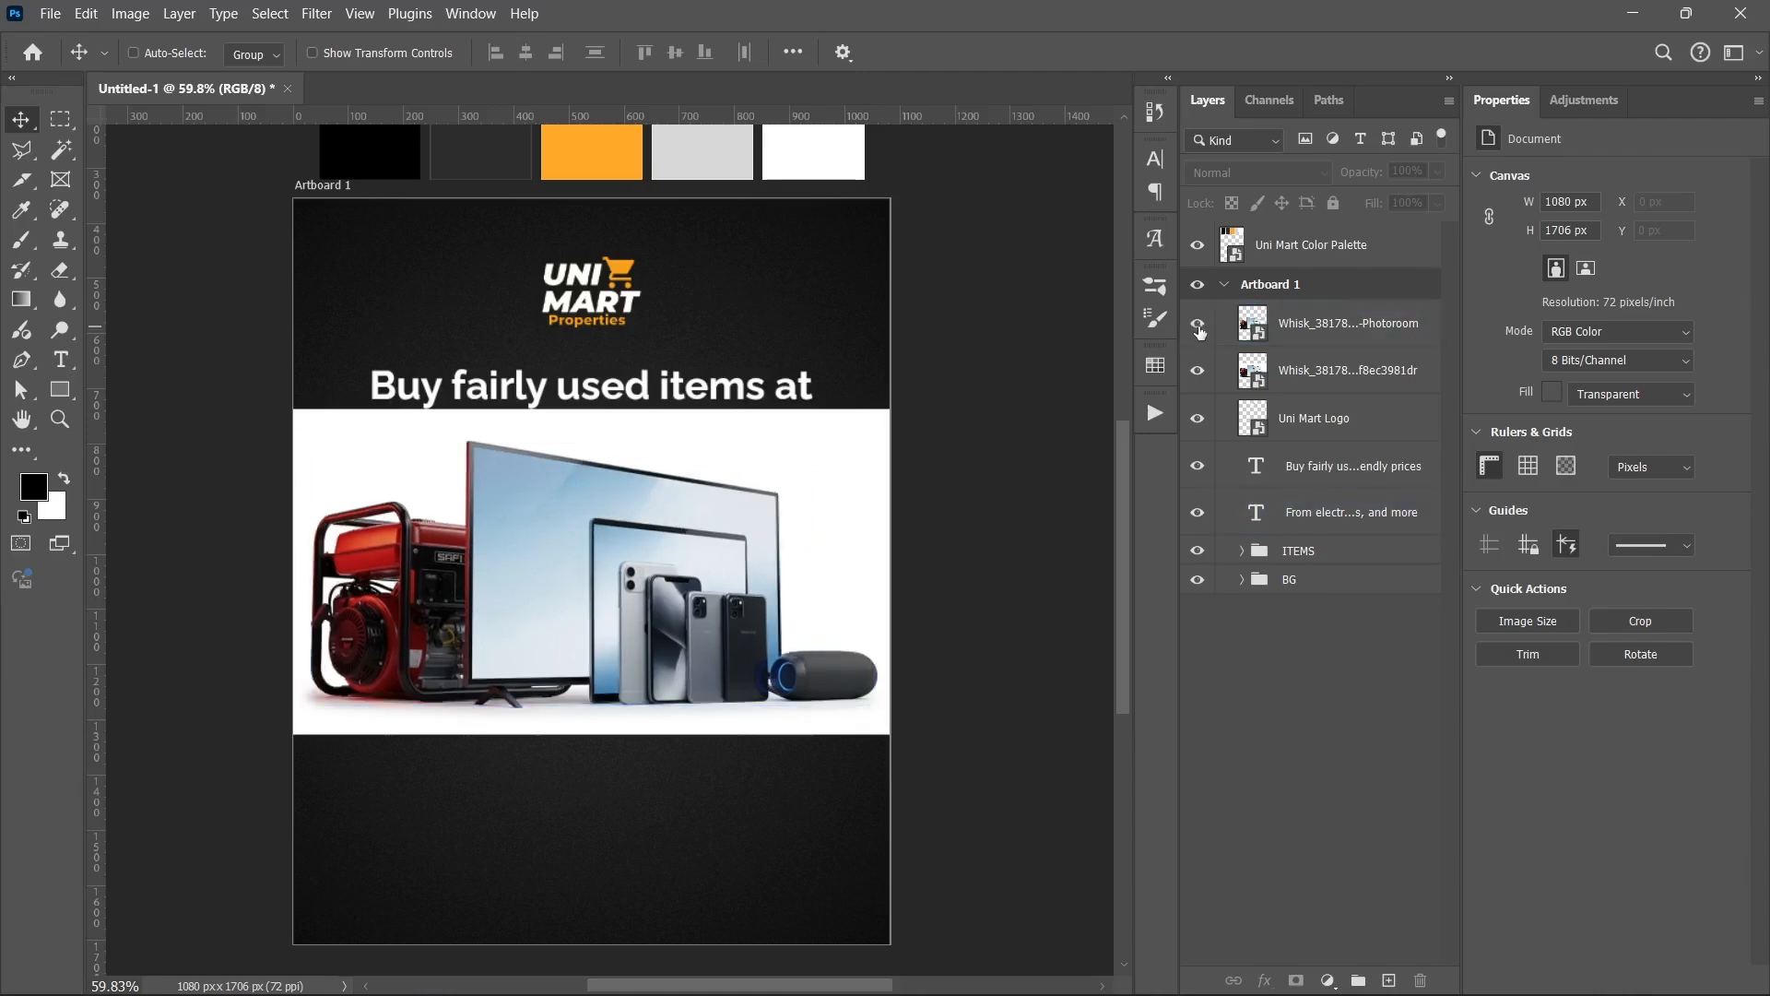
pyautogui.click(1282, 360)
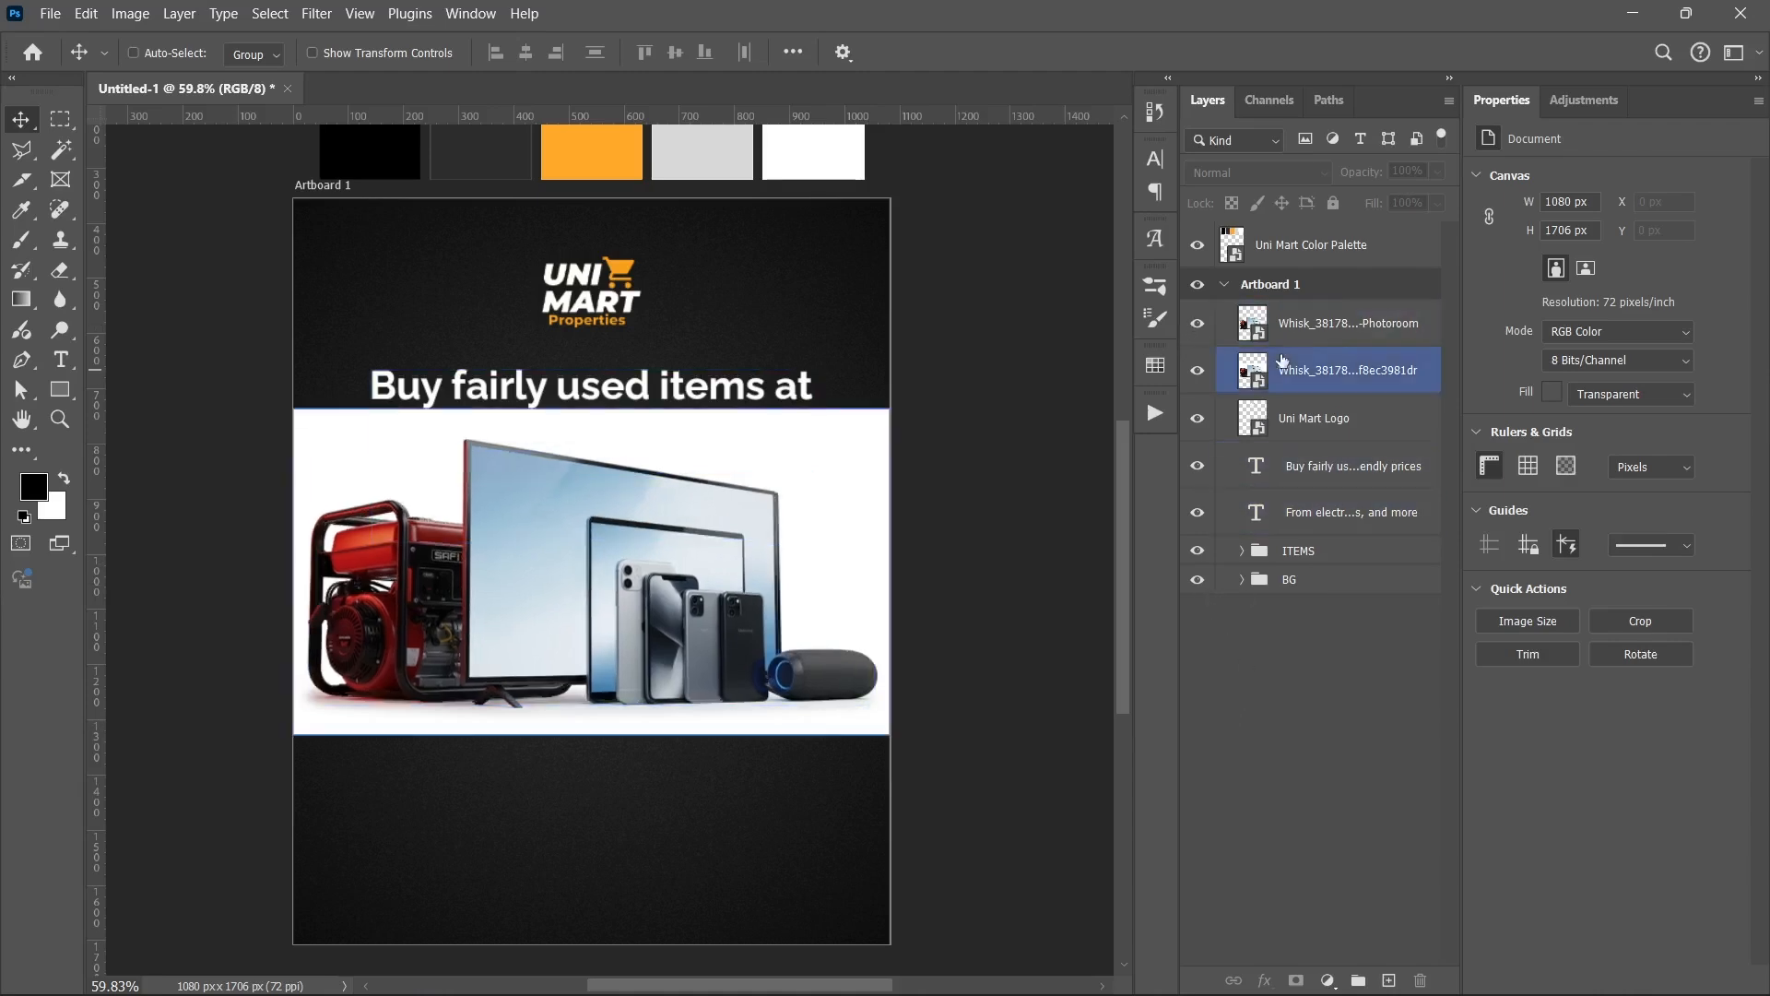
pyautogui.click(1313, 332)
pyautogui.click(1316, 802)
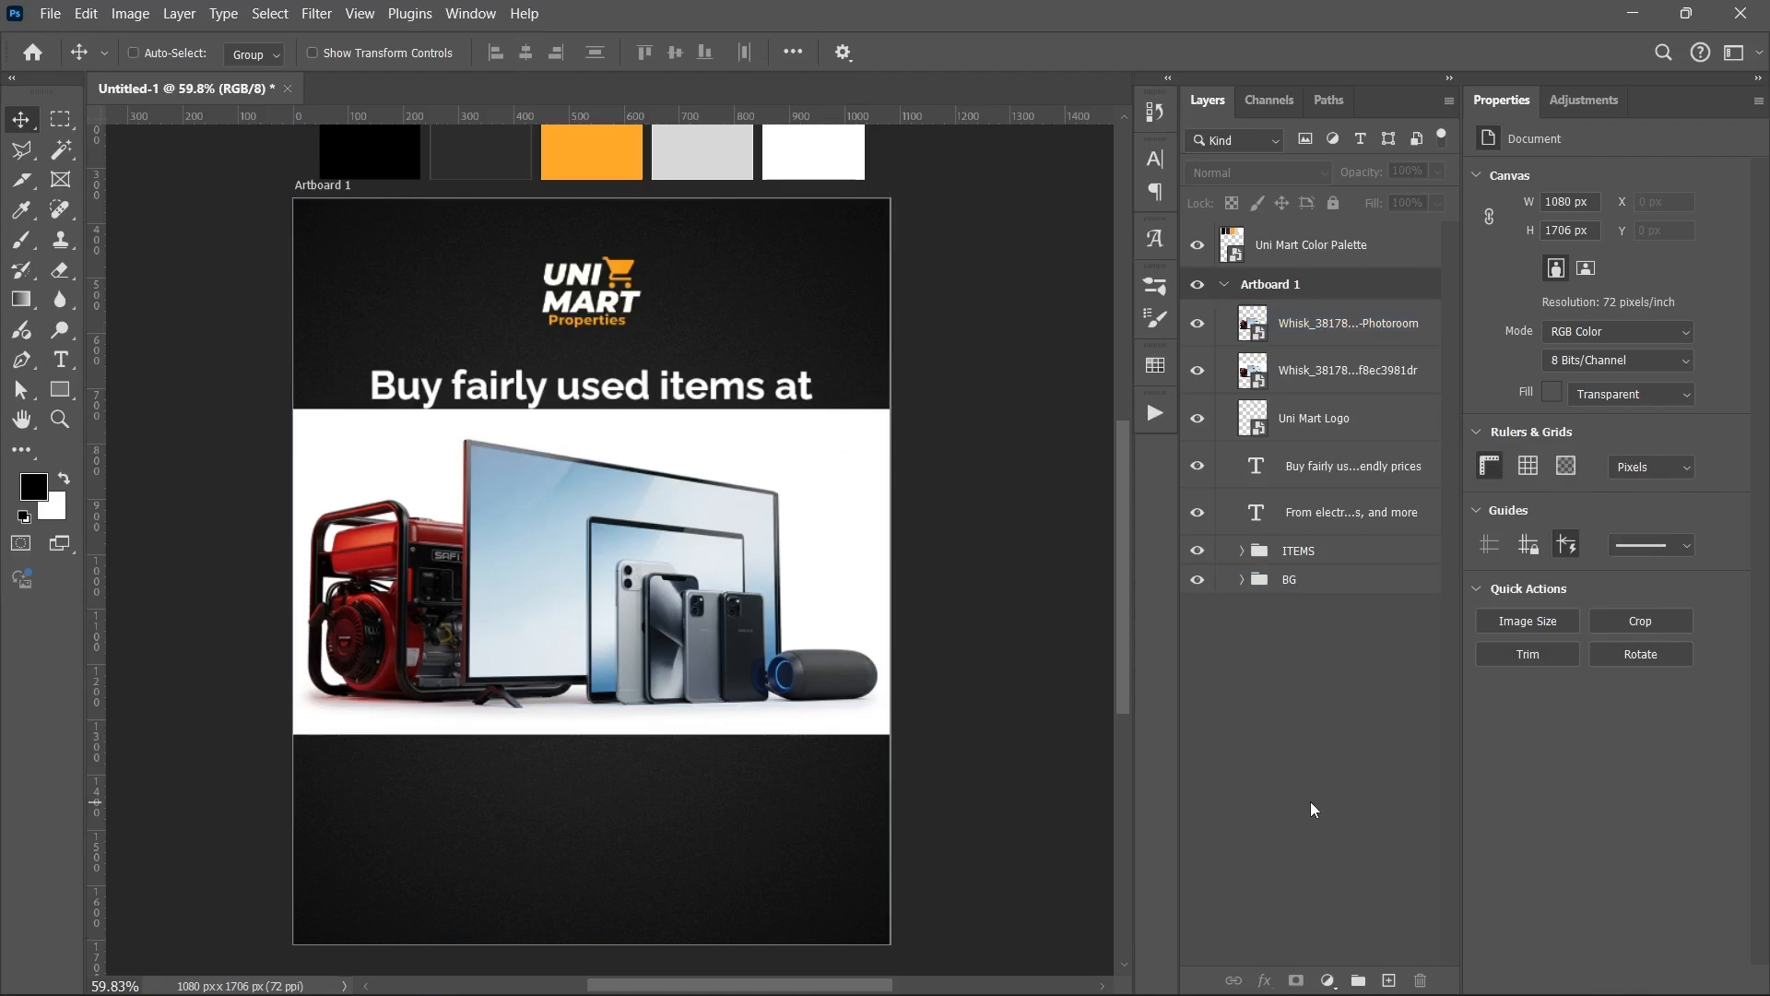
# - Hide both the Photoroom and the white-background product image layers
pyautogui.click(1328, 323)
pyautogui.click(1198, 323)
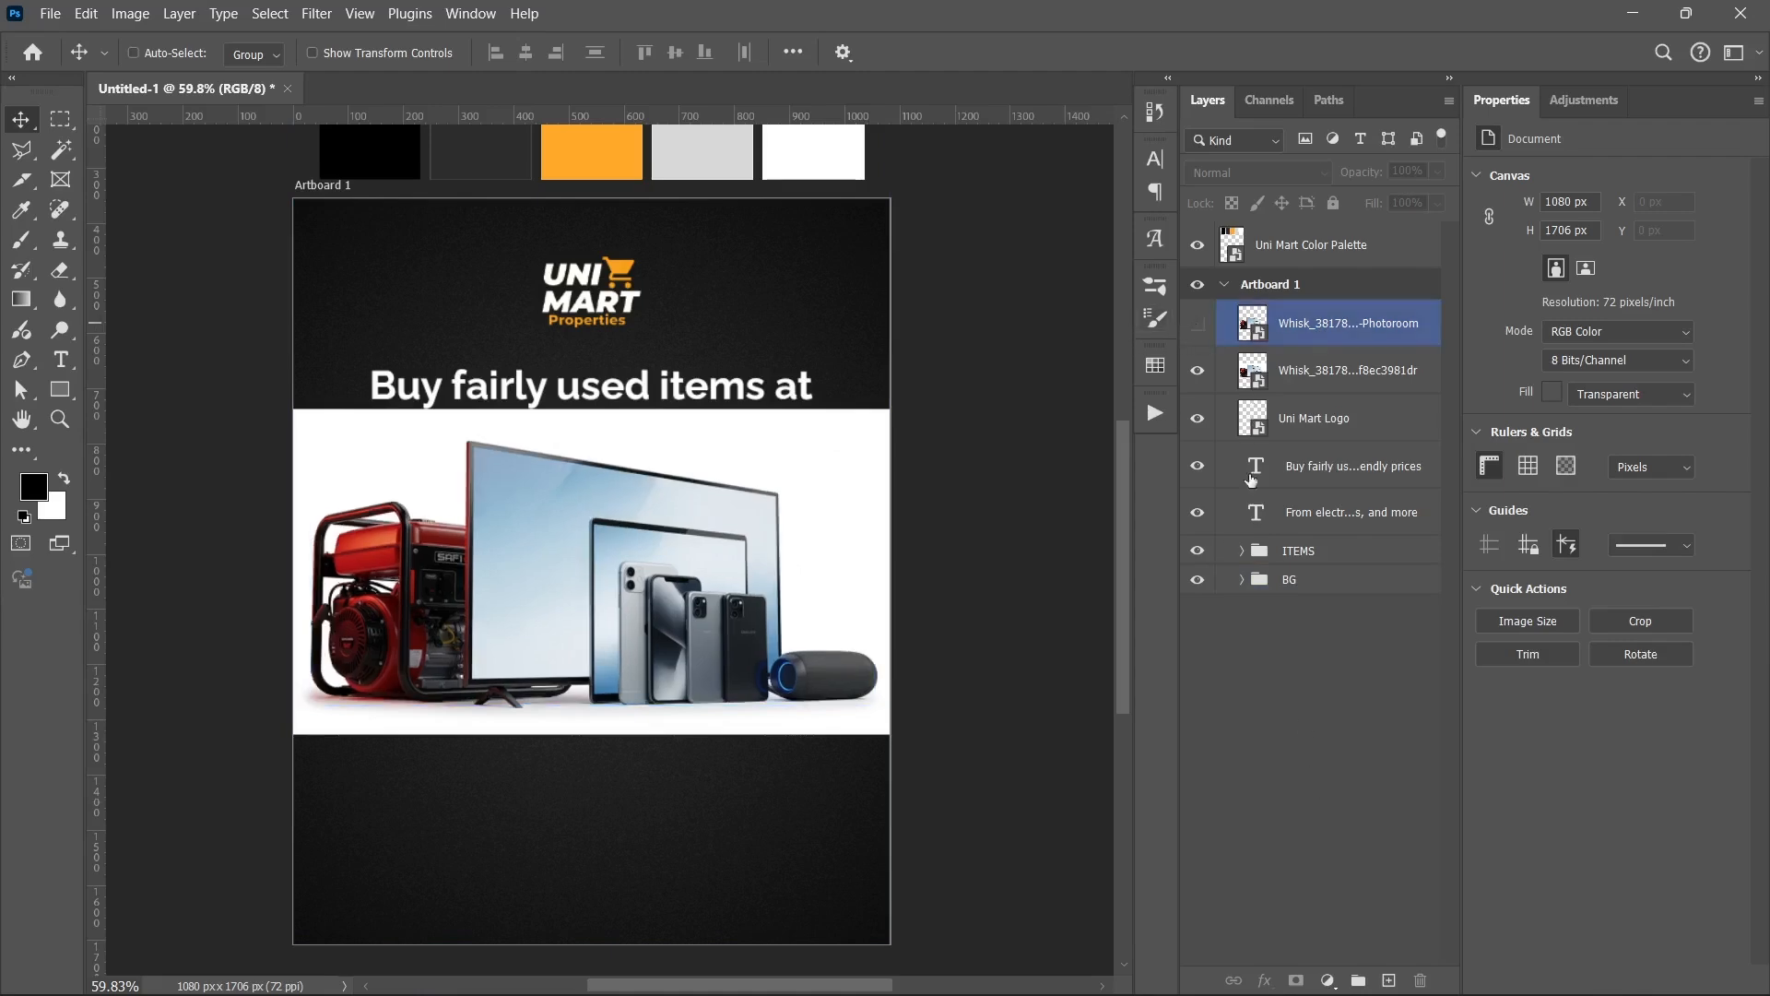
pyautogui.click(1250, 479)
pyautogui.click(1265, 828)
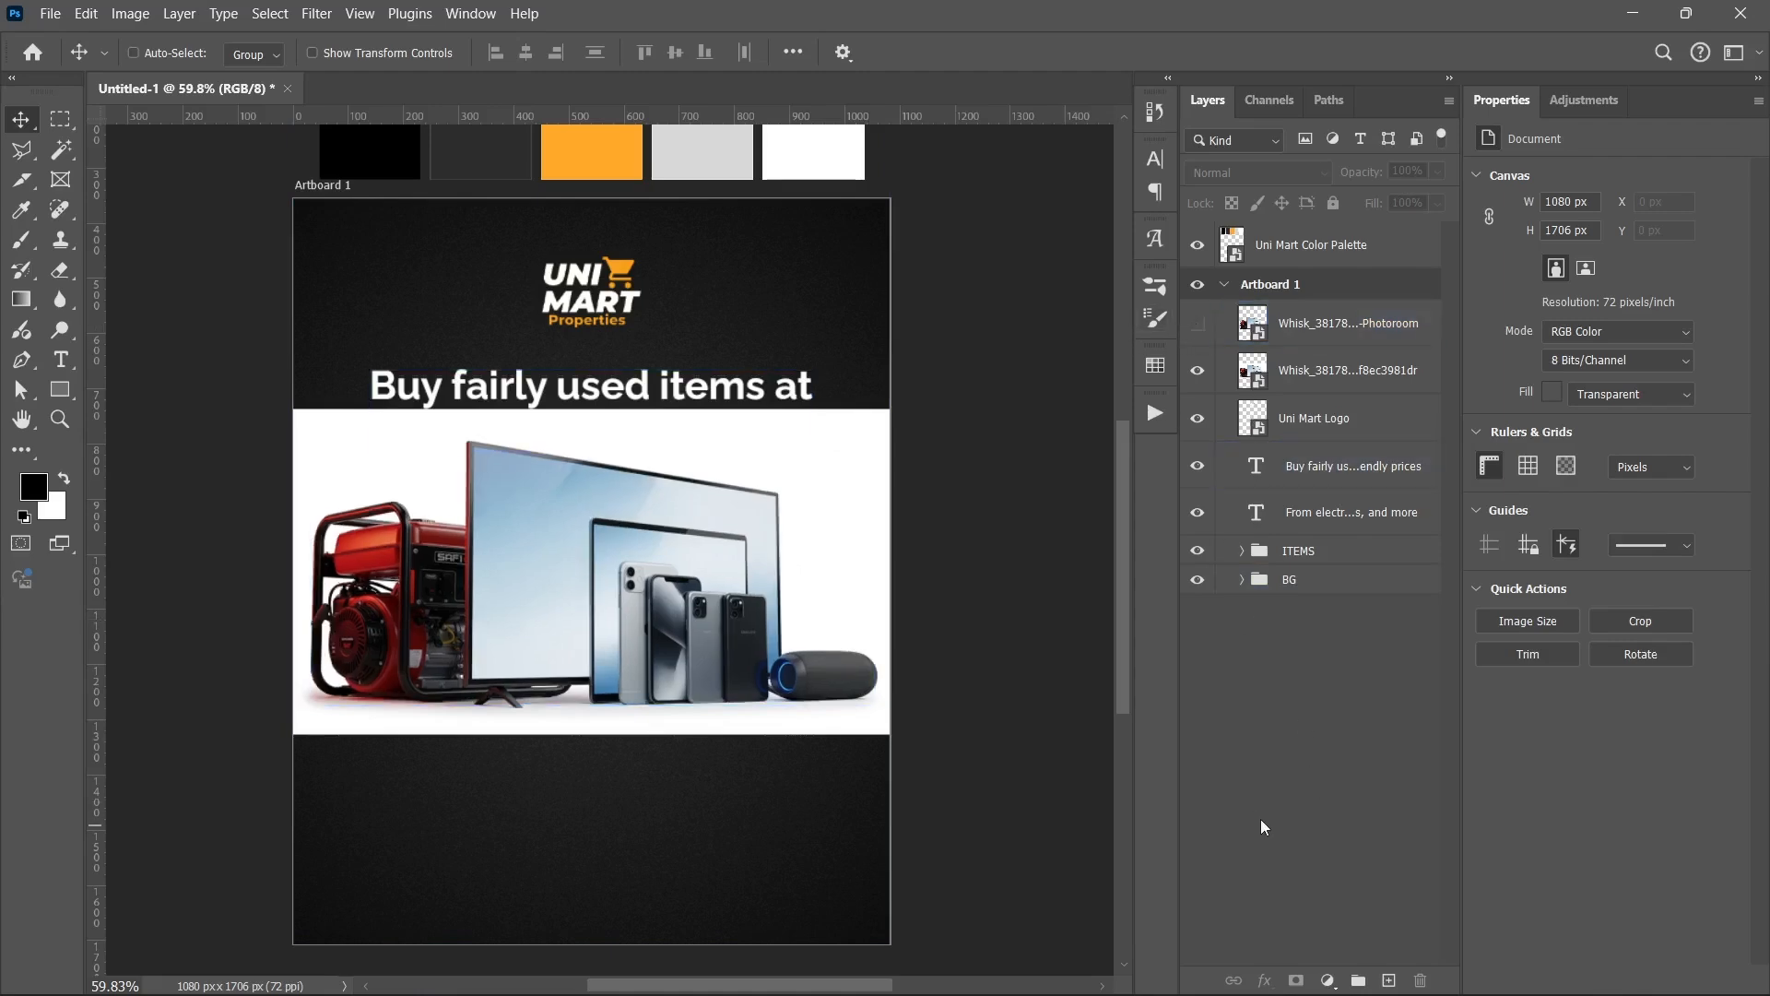
pyautogui.click(1211, 374)
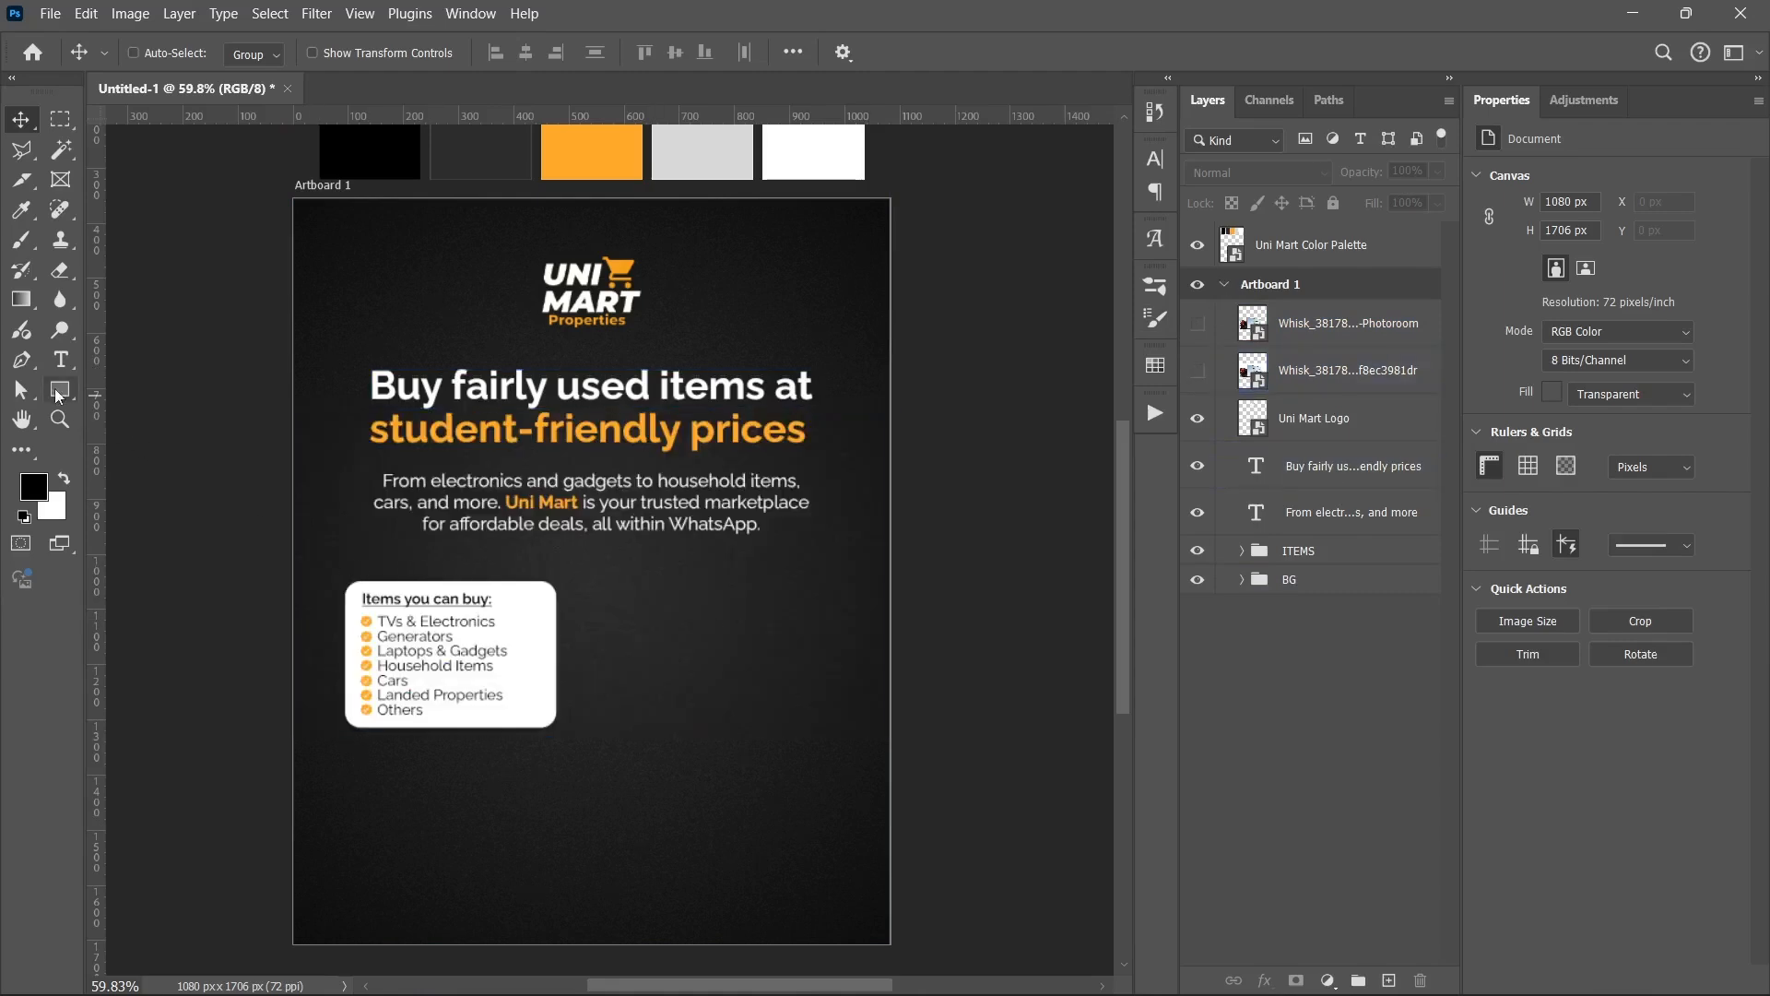
# - Draw a white ellipse about 1214 by 347 px and move it to the artboard's horizontal middle, over the items card
pyautogui.click(58, 391)
pyautogui.click(134, 411)
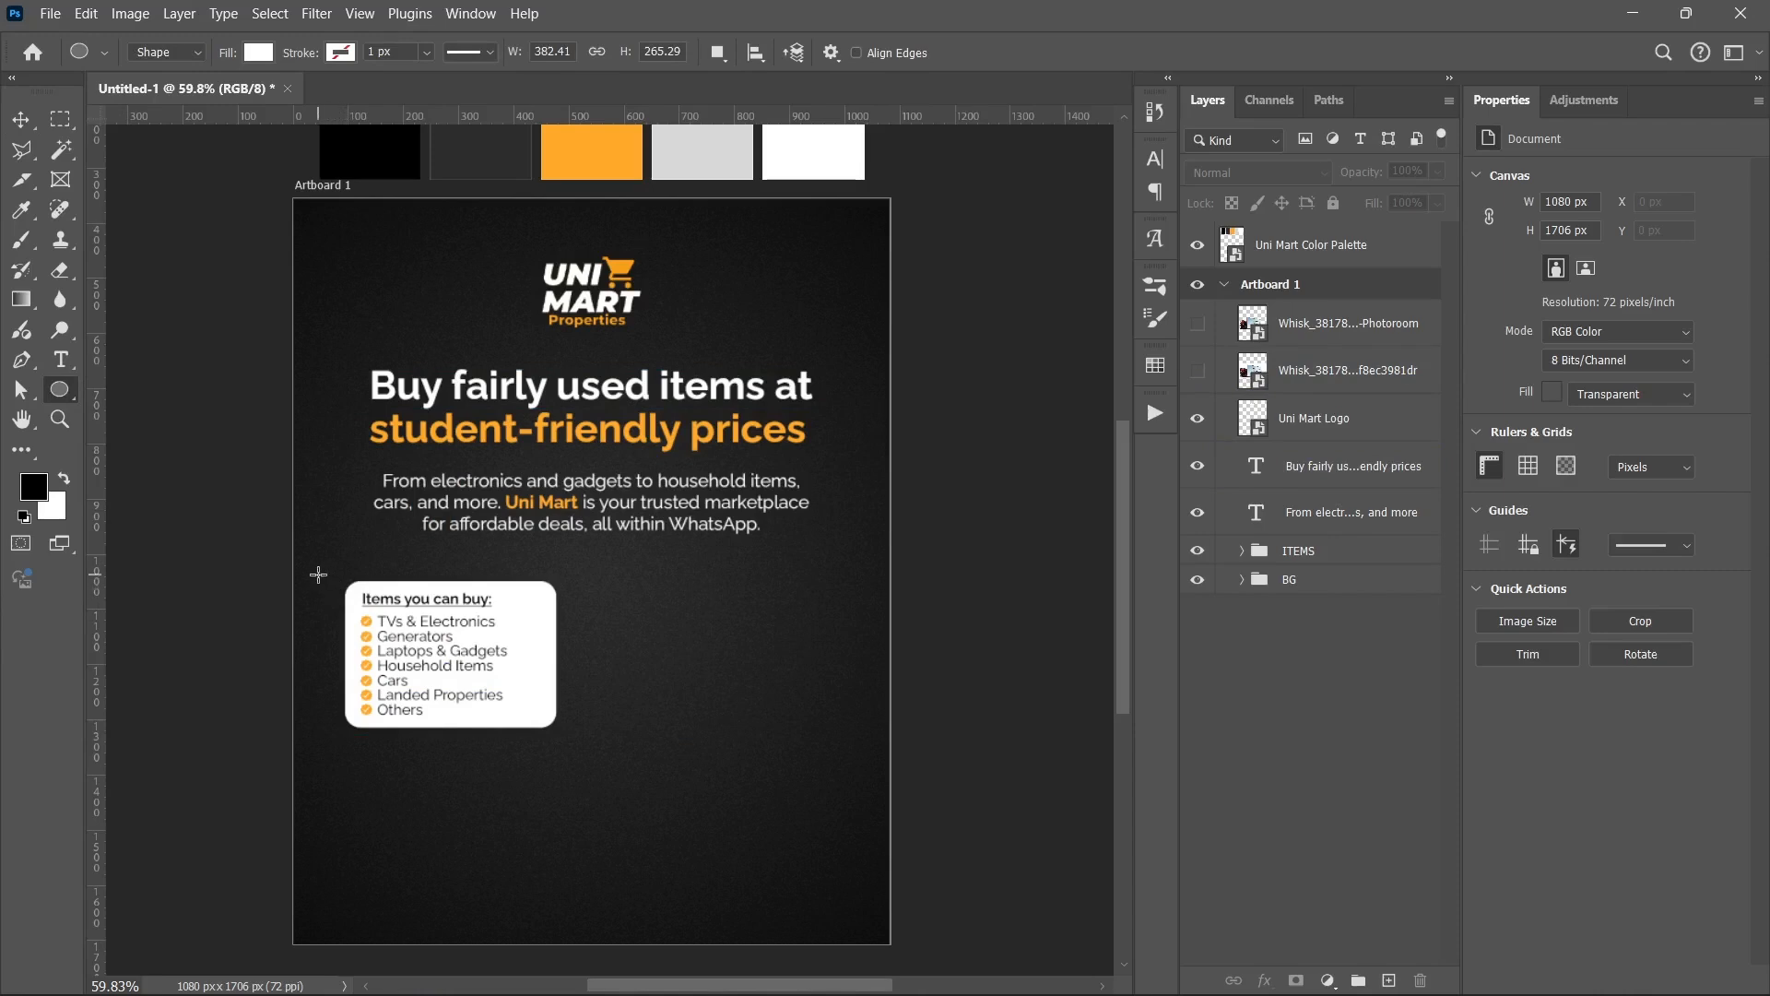
pyautogui.moveTo(318, 574); pyautogui.dragTo(613, 661)
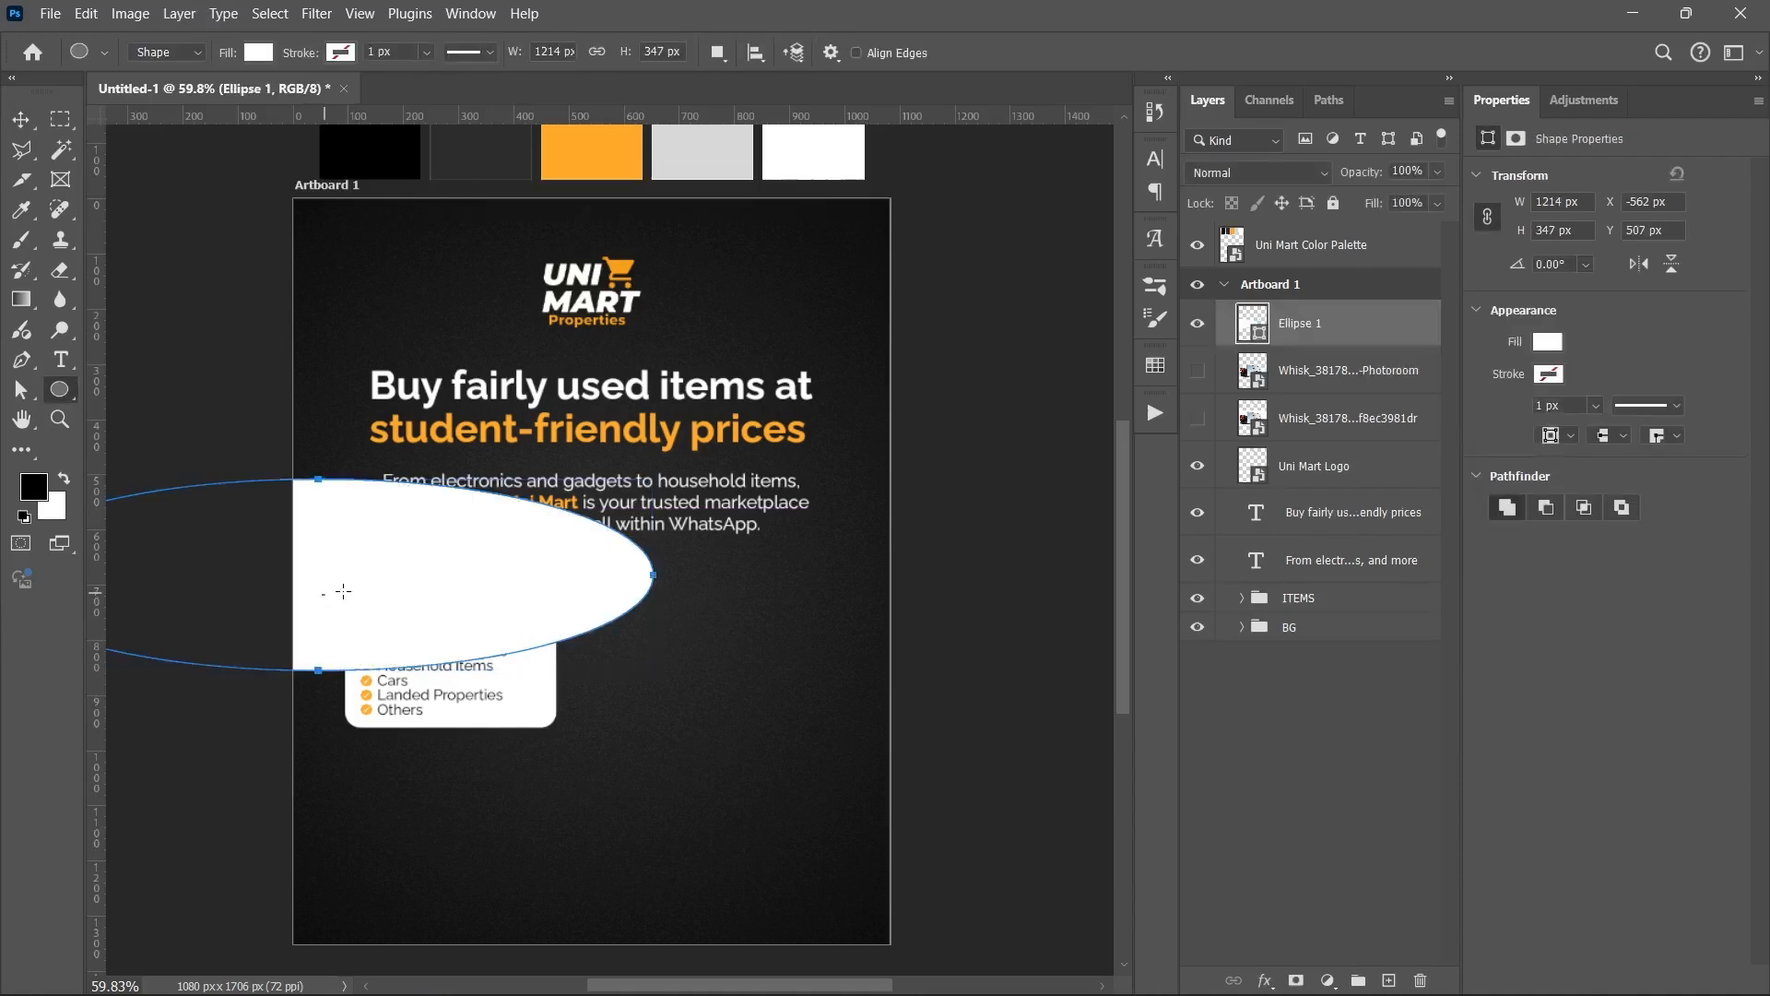
pyautogui.moveTo(323, 594); pyautogui.dragTo(561, 599)
pyautogui.hotkey('ctrl', 'z')
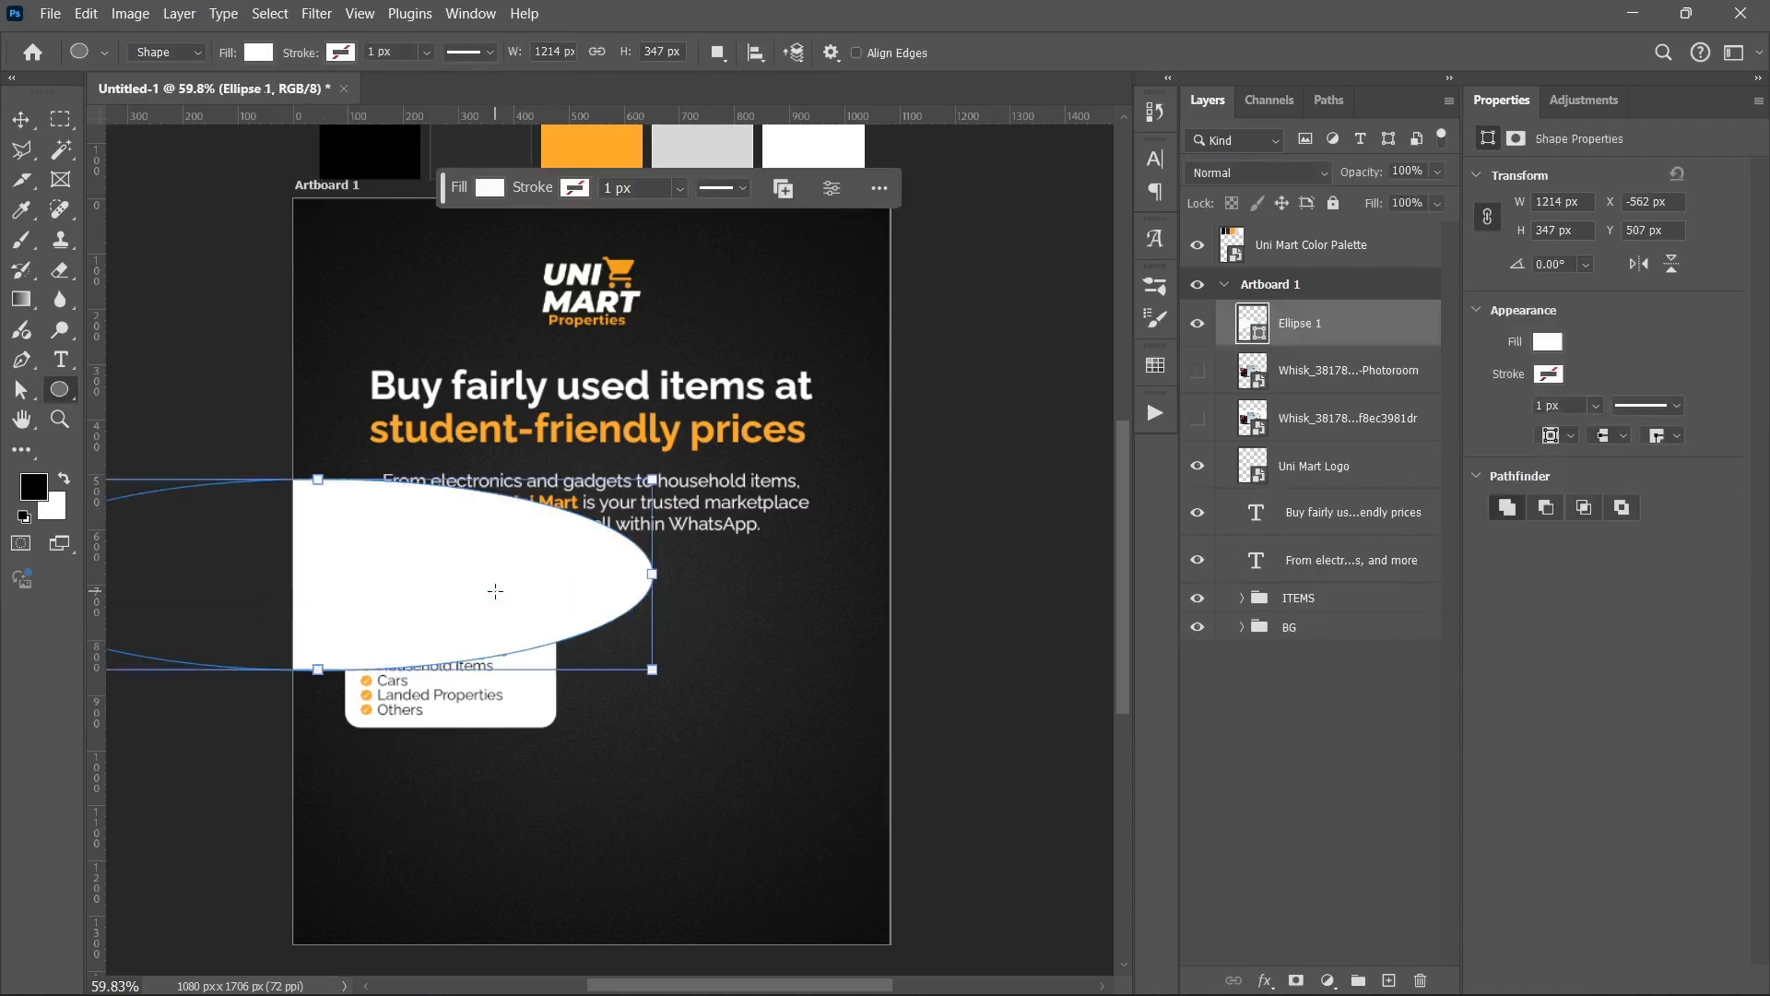
pyautogui.press('v')
pyautogui.moveTo(399, 600); pyautogui.dragTo(633, 600)
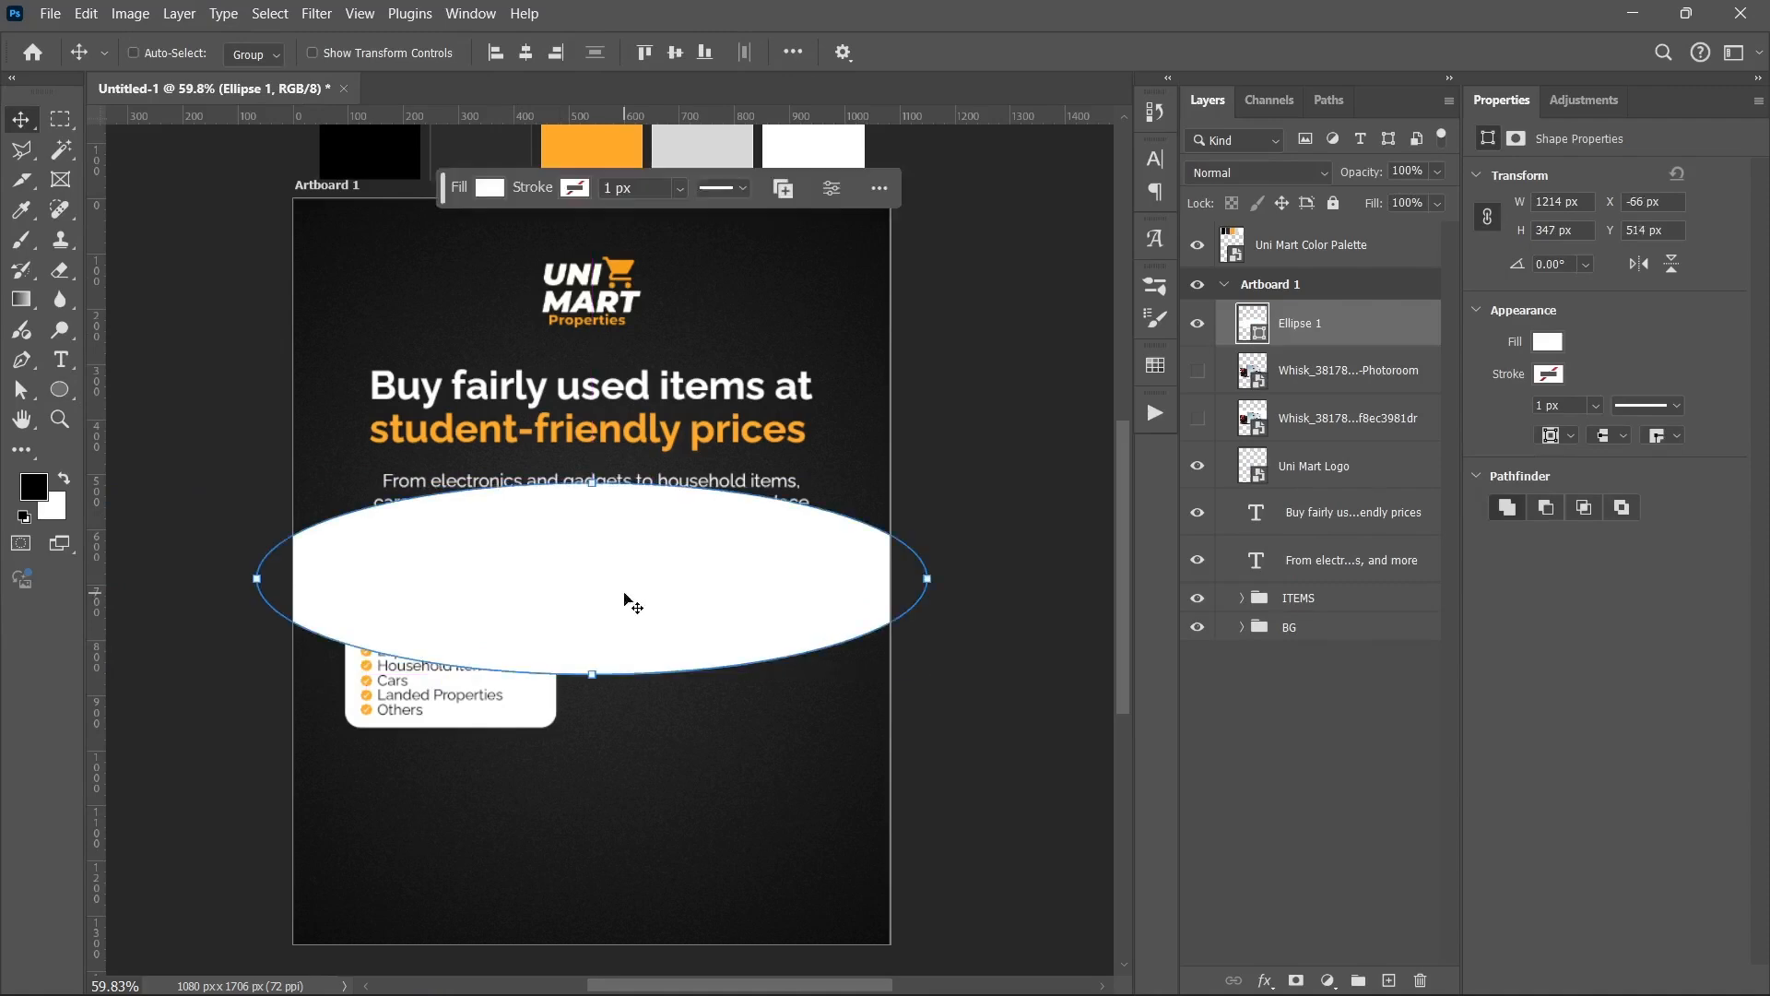
# - Scale the white ellipse to 76.63% about its centre and flatten it from its upper edge to about 164 px high
pyautogui.hotkey('ctrl', 't')
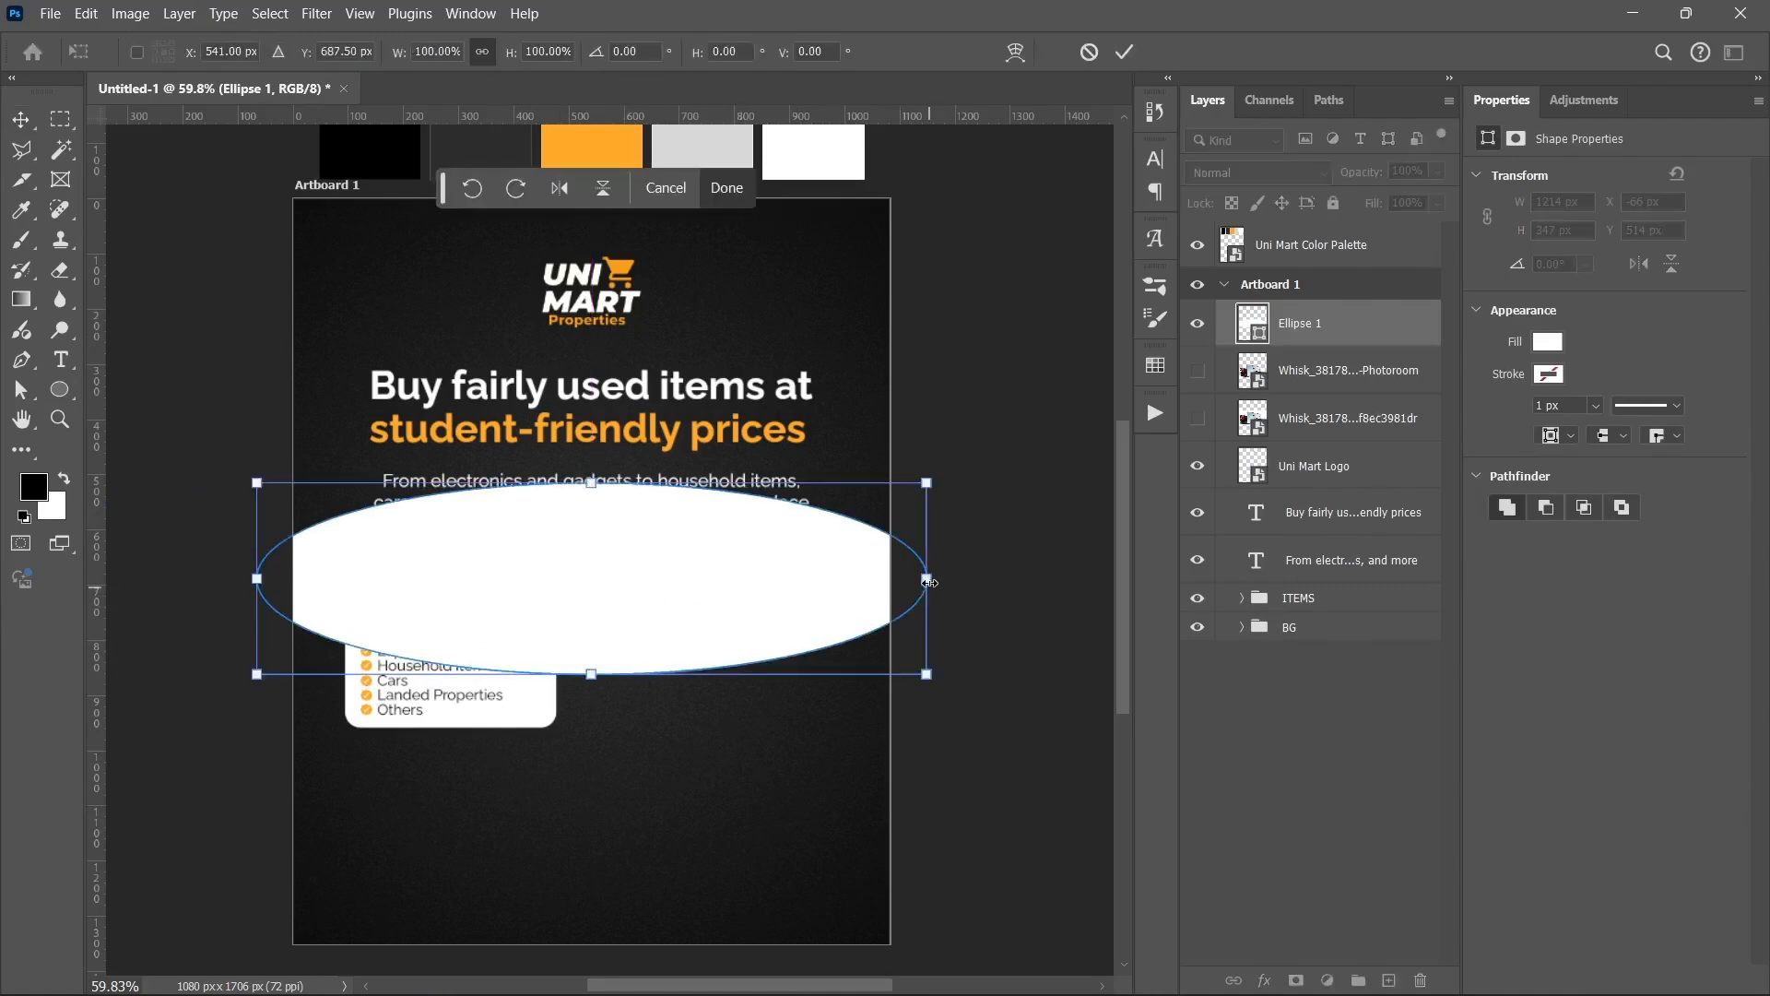
pyautogui.moveTo(929, 582); pyautogui.dragTo(852, 588)
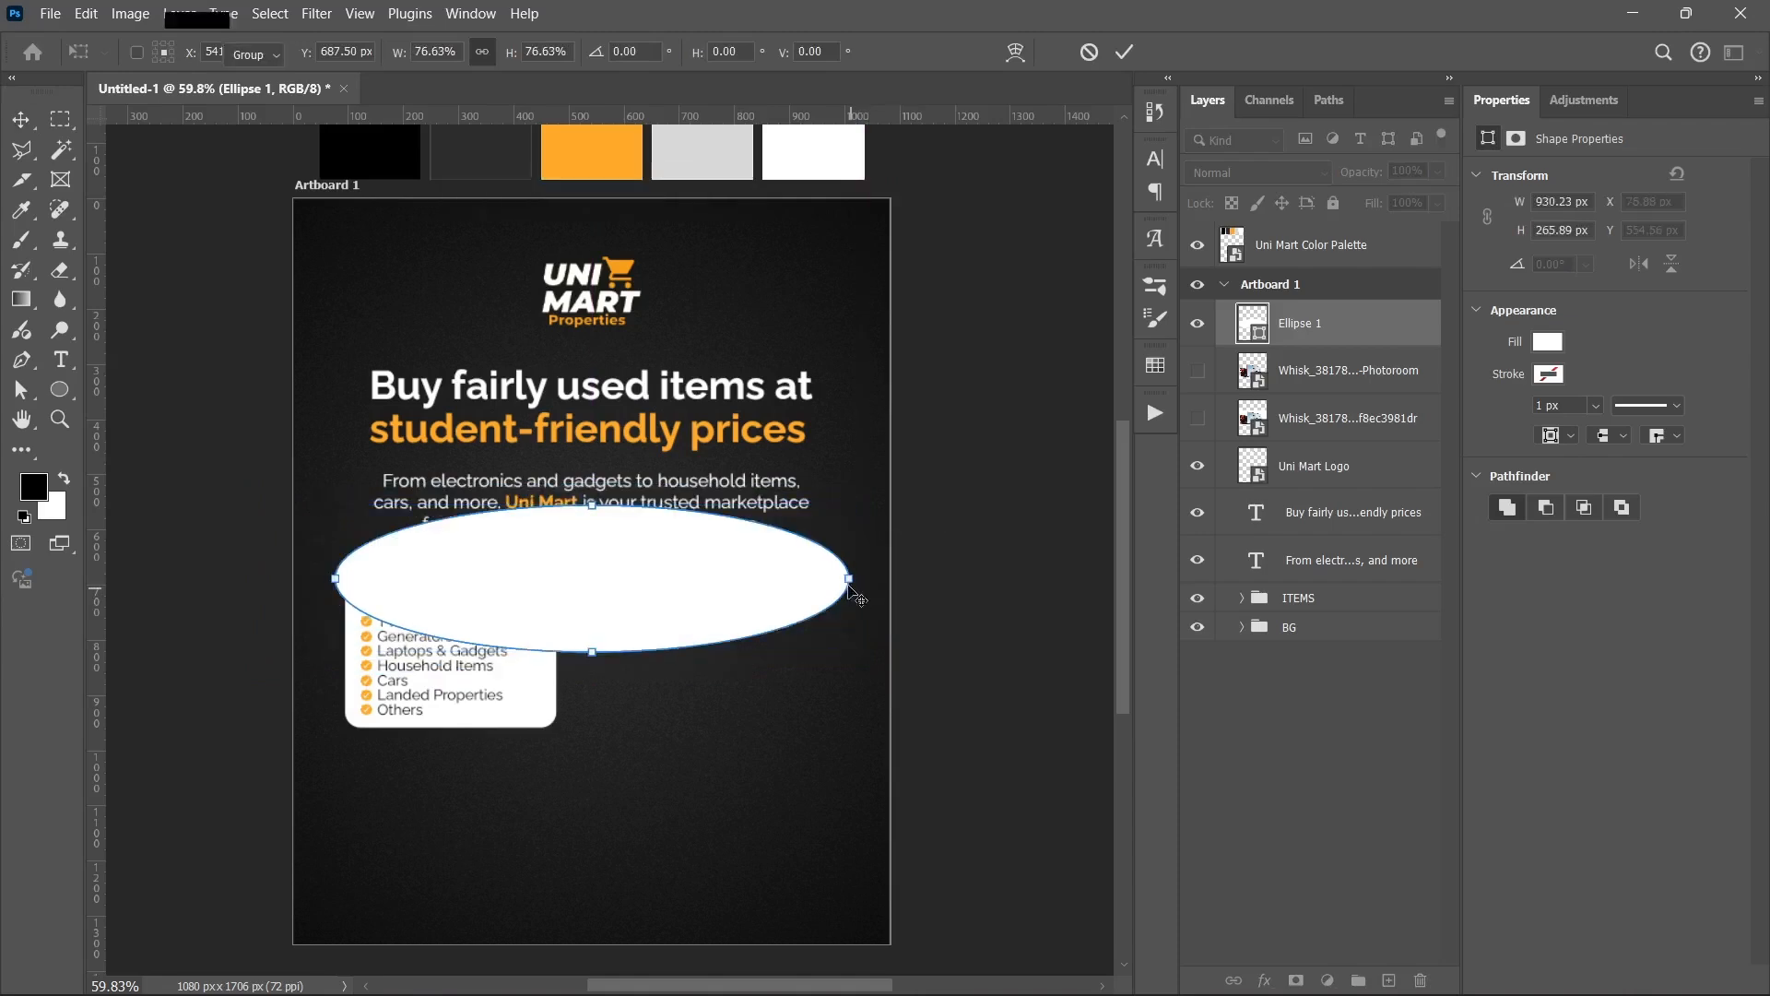
pyautogui.press('Return')
pyautogui.hotkey('ctrl', 't')
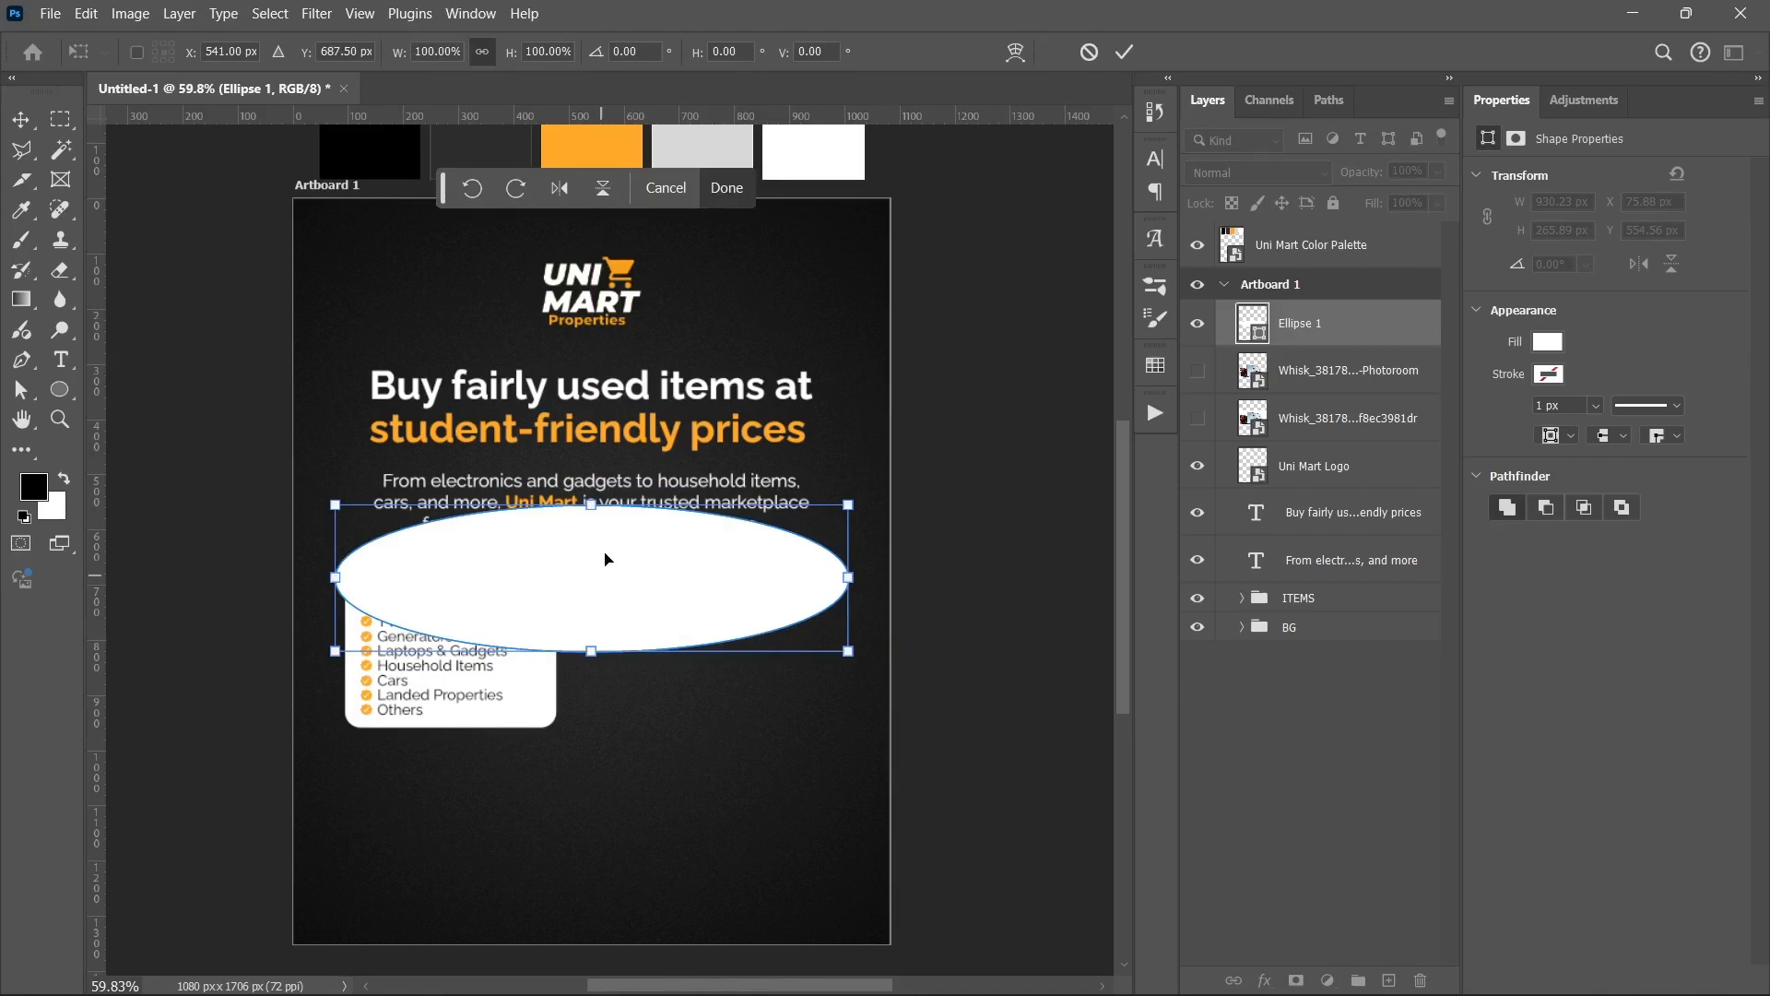
pyautogui.moveTo(591, 506); pyautogui.dragTo(595, 573)
pyautogui.press('Return')
pyautogui.click(1337, 778)
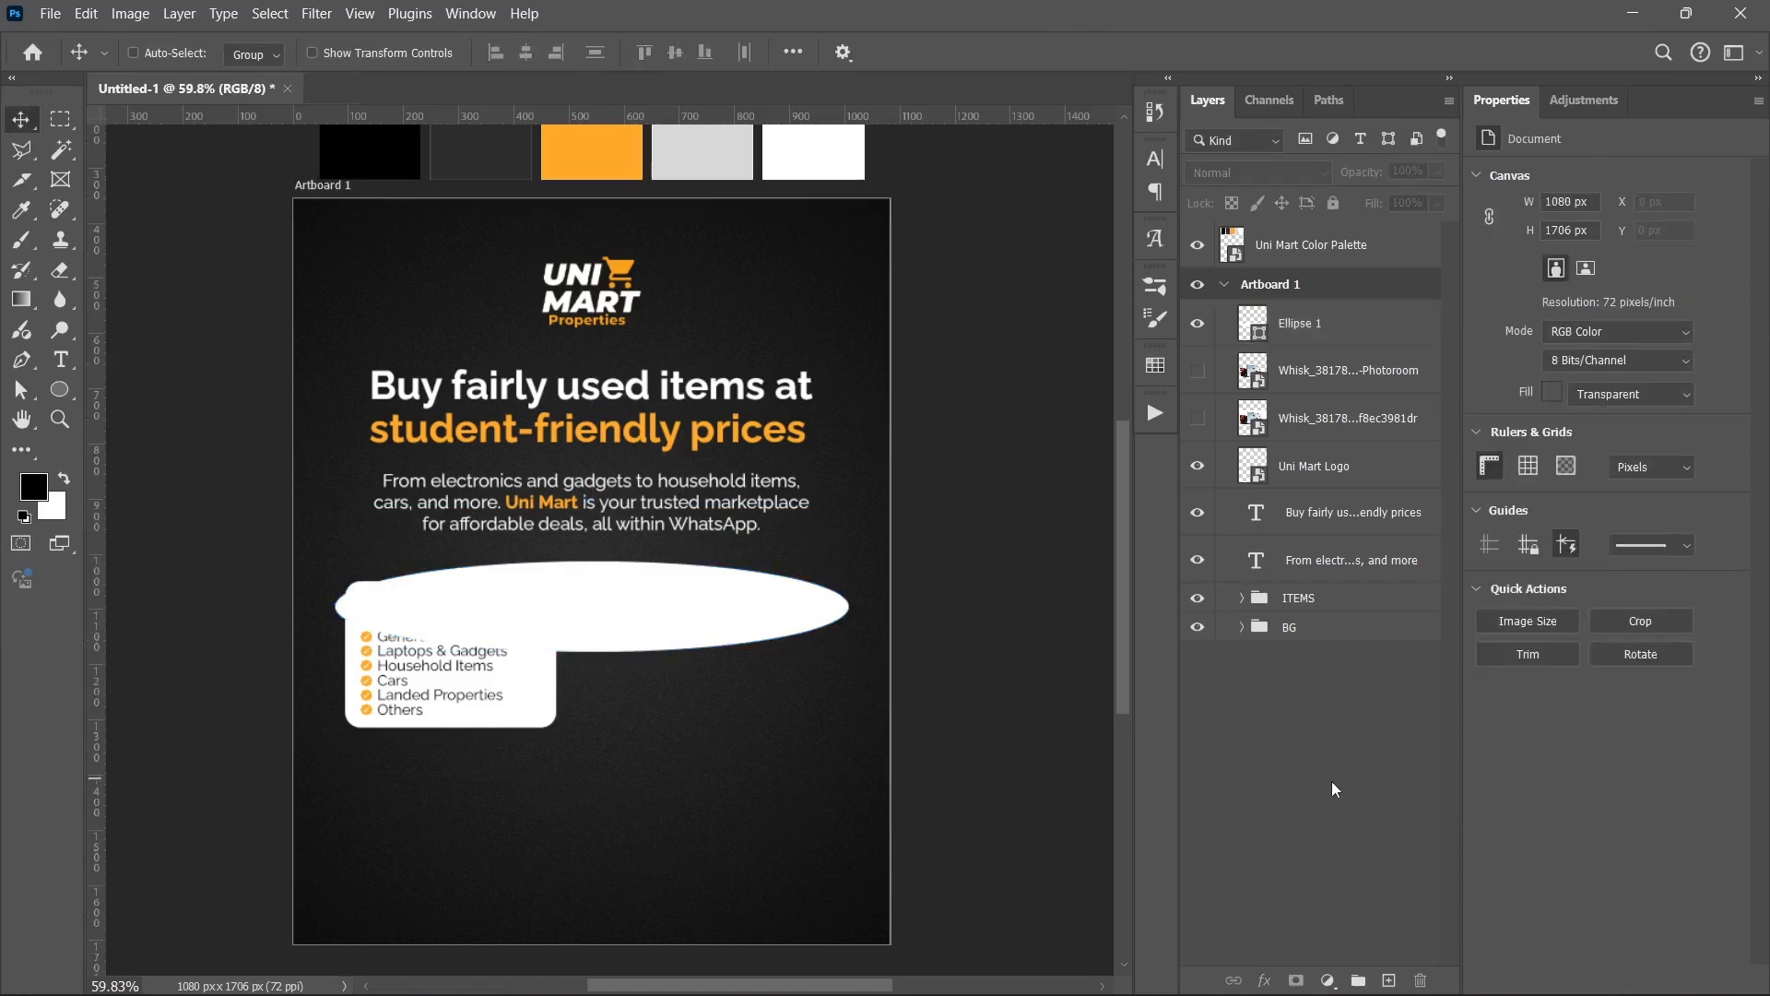
# - With the ITEMS group hidden, move Ellipse 1 below both product image layers and lower it on the artboard to about Y 741 px
pyautogui.click(1196, 597)
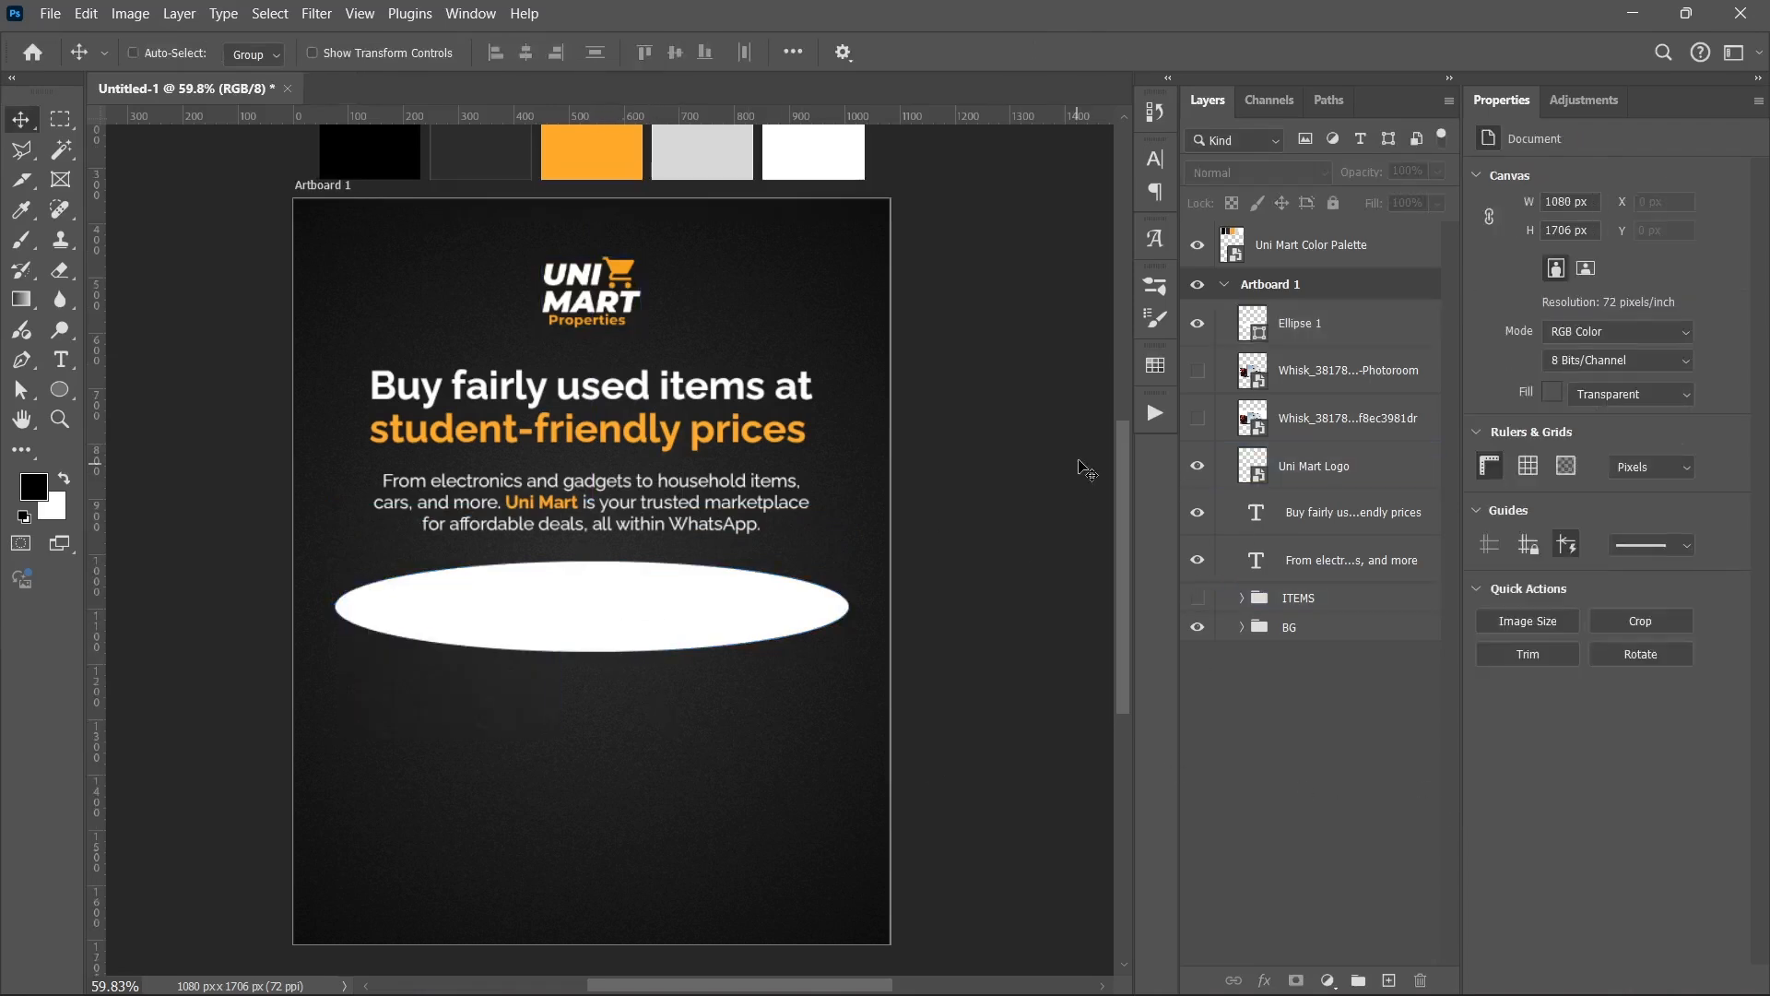
pyautogui.moveTo(1333, 335); pyautogui.dragTo(1327, 443)
pyautogui.moveTo(1330, 446)
pyautogui.mouseDown()
pyautogui.moveTo(1310, 335)
pyautogui.moveTo(1343, 394)
pyautogui.moveTo(1318, 450)
pyautogui.mouseUp()
pyautogui.moveTo(635, 636); pyautogui.dragTo(637, 682)
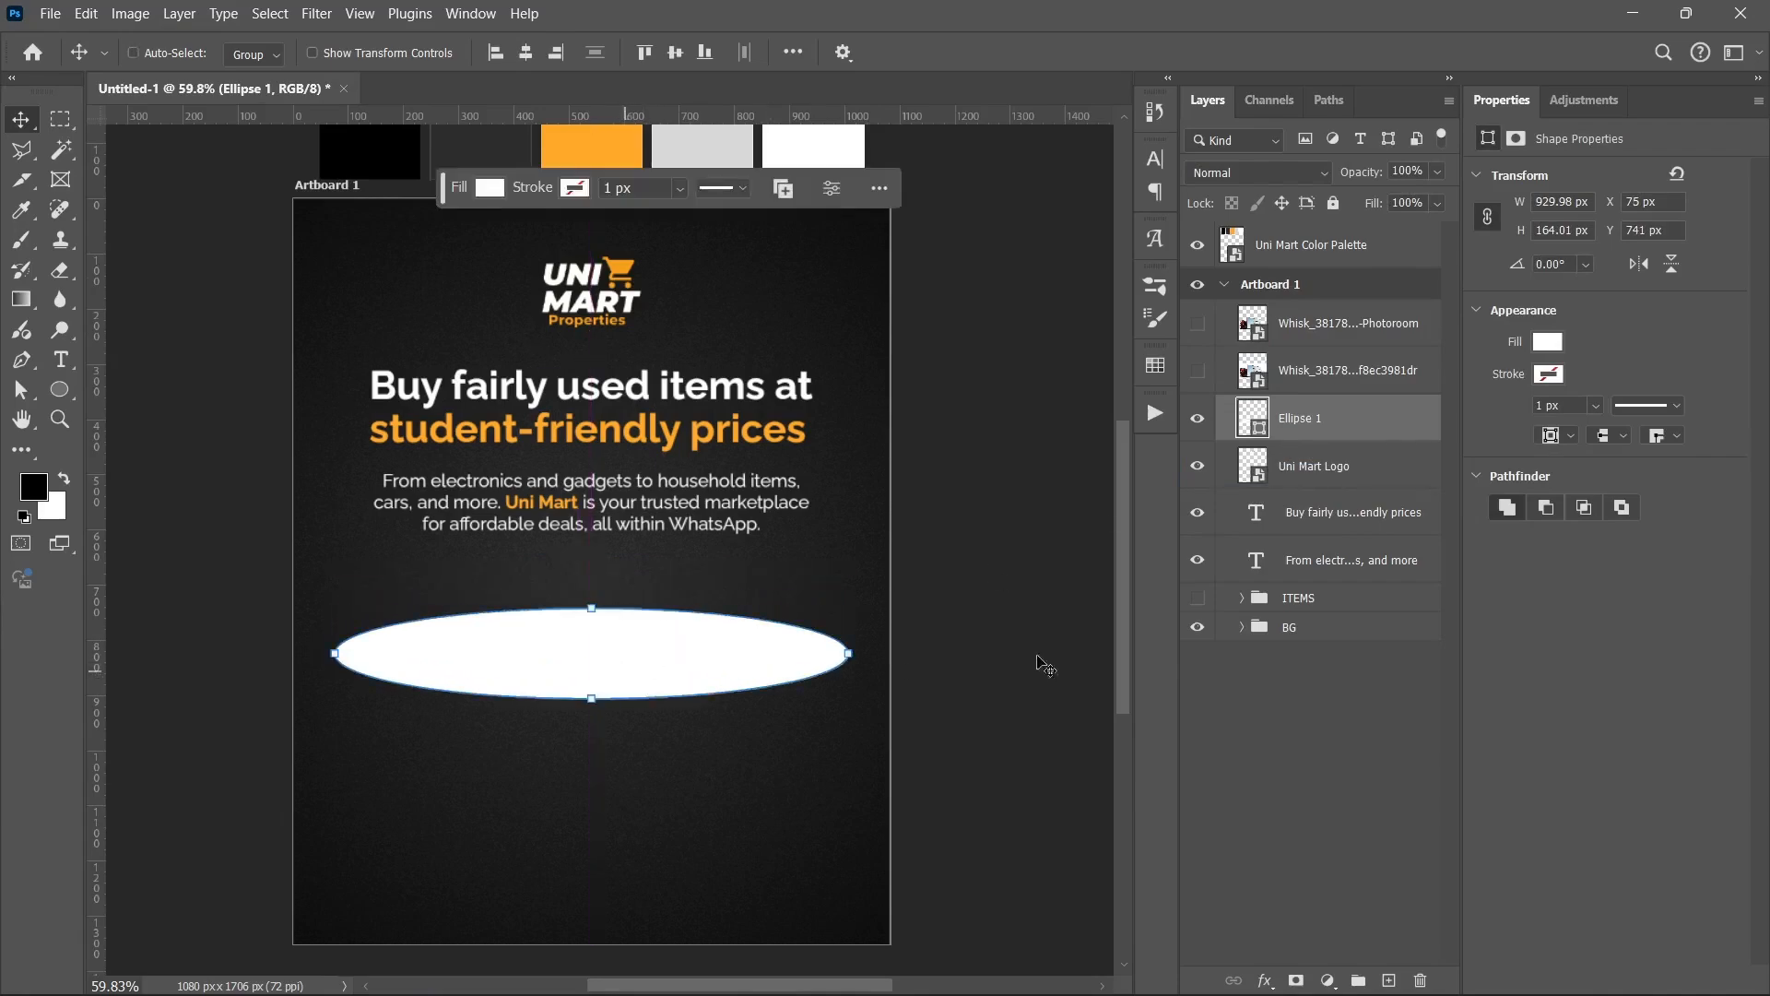
# - Show both product image layers, trying out a clipping mask of the white-background image on Ellipse 1 and releasing it again
pyautogui.click(1196, 373)
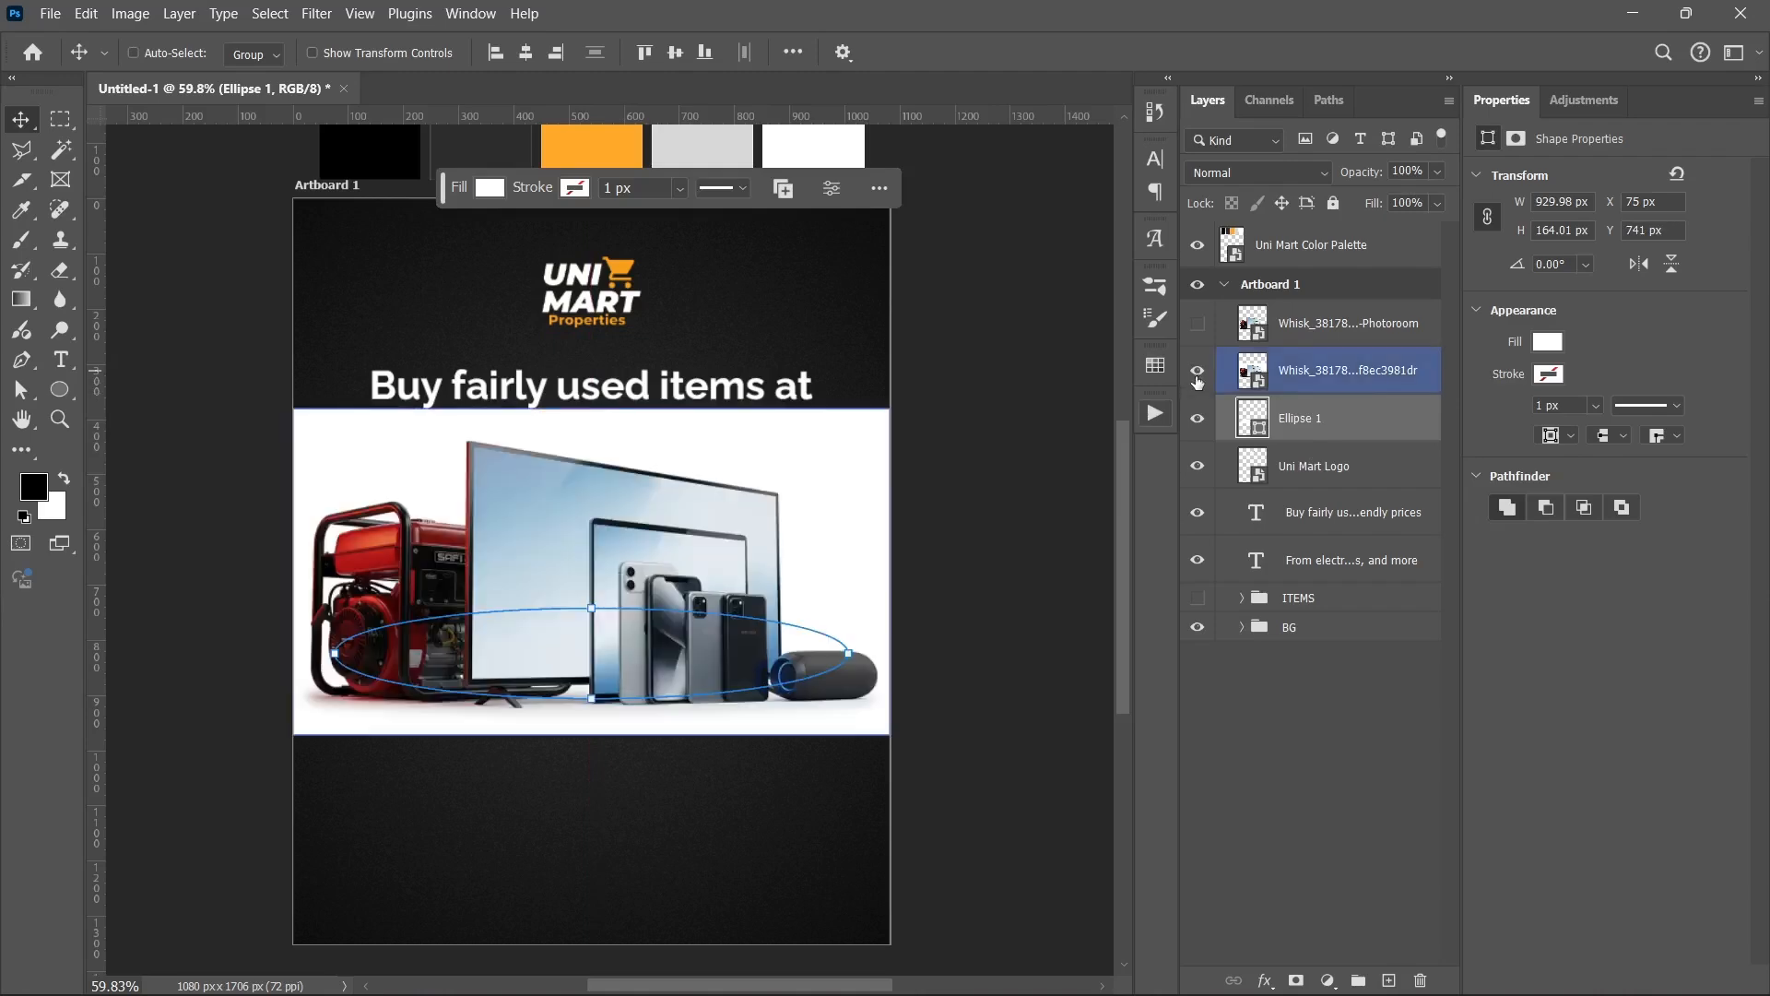
pyautogui.keyDown('alt'); pyautogui.click(1354, 388); pyautogui.keyUp('alt')
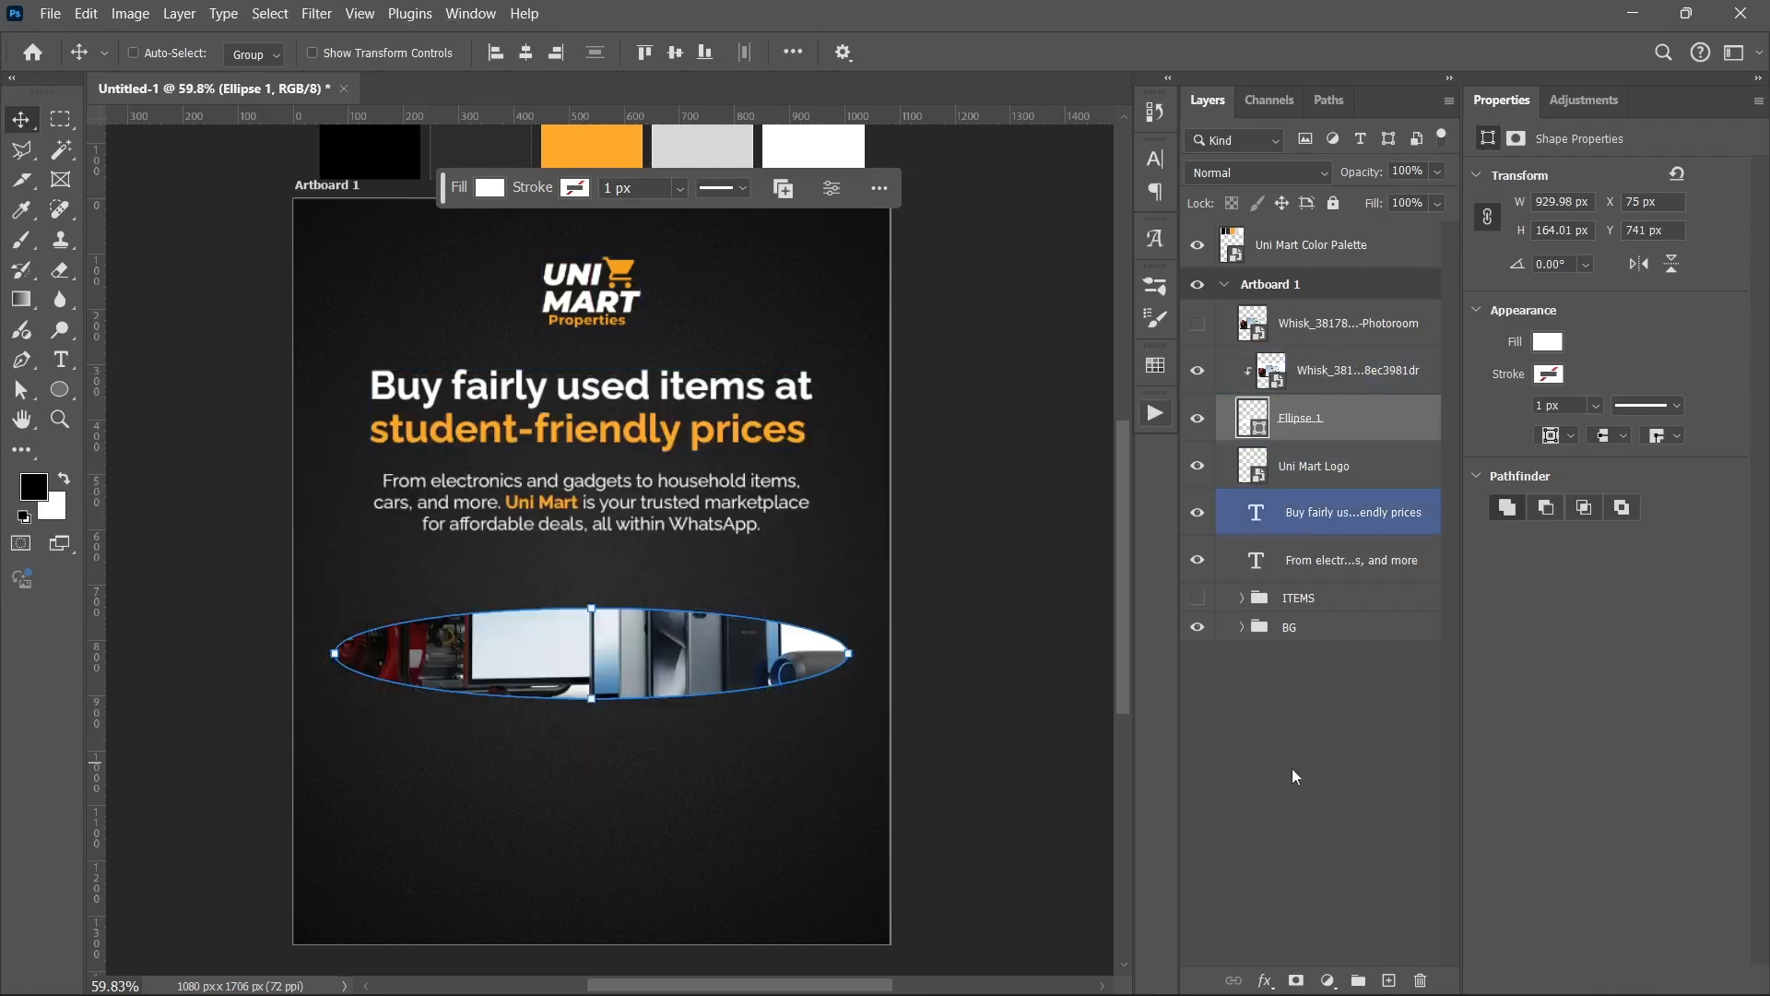
pyautogui.click(1198, 324)
pyautogui.click(1306, 389)
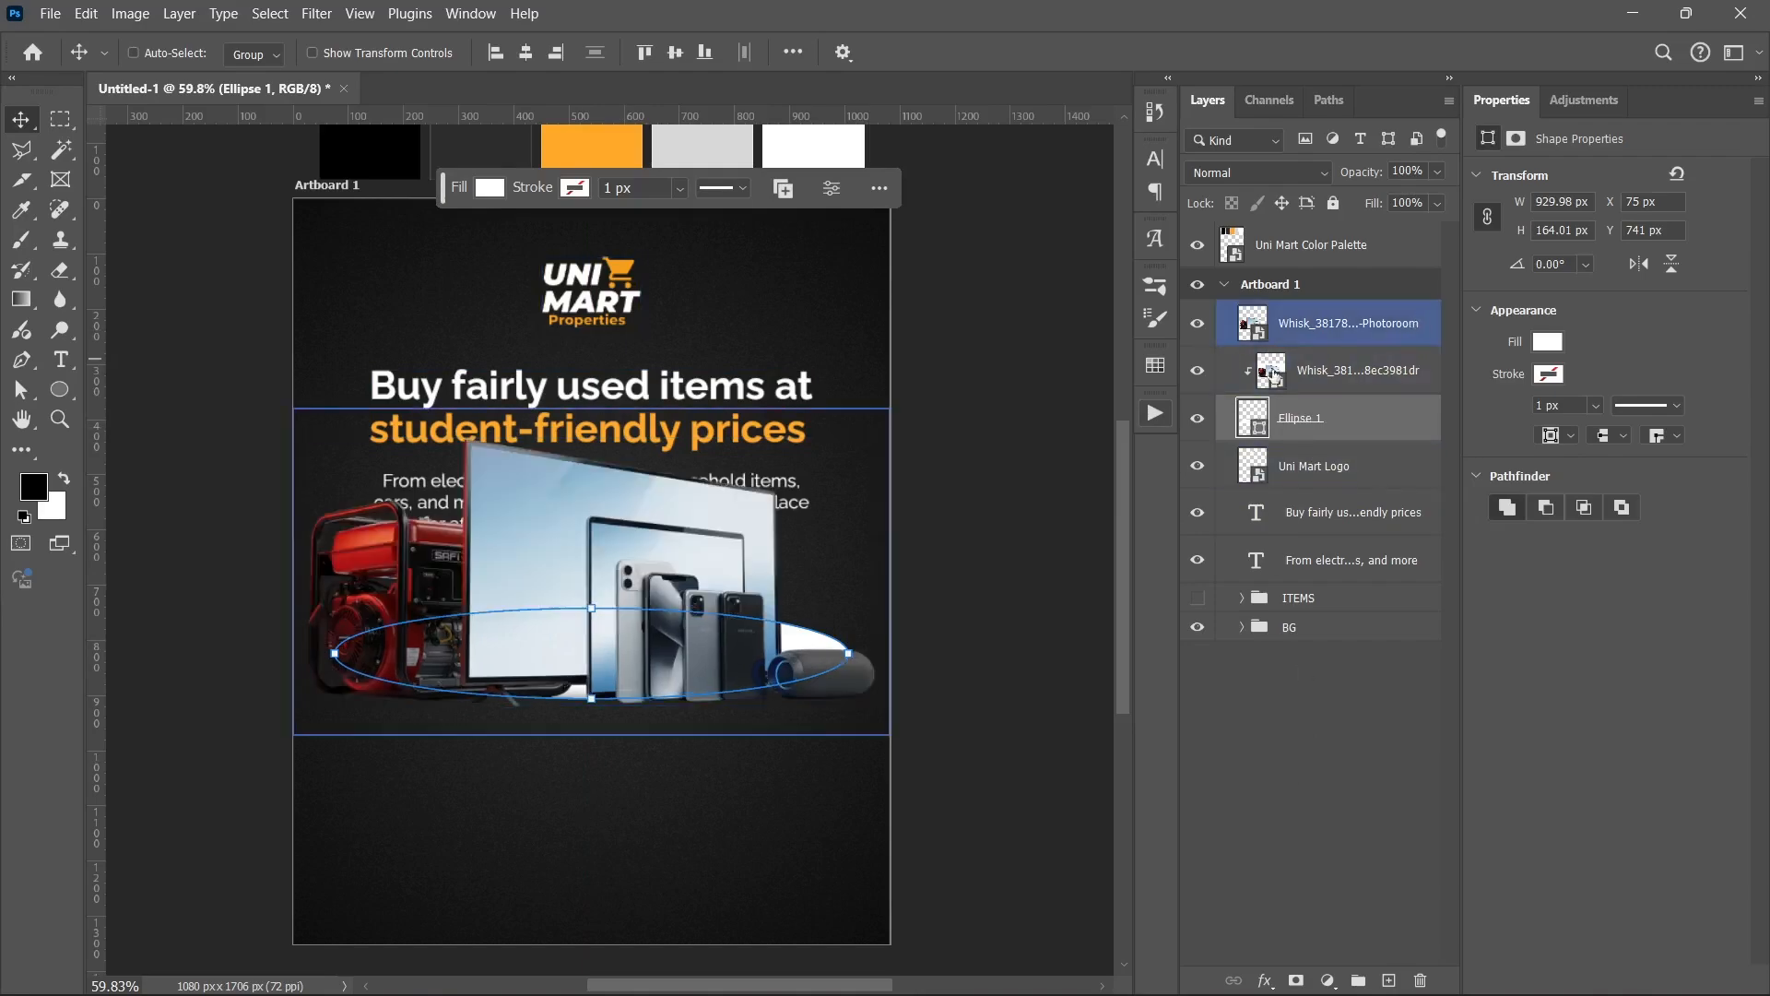
pyautogui.keyDown('alt'); pyautogui.click(1325, 394); pyautogui.keyUp('alt')
# - Scale both product images together about their centre to about 930 px wide, matching the ellipse's width
pyautogui.keyDown('shift'); pyautogui.click(1345, 370); pyautogui.keyUp('shift')
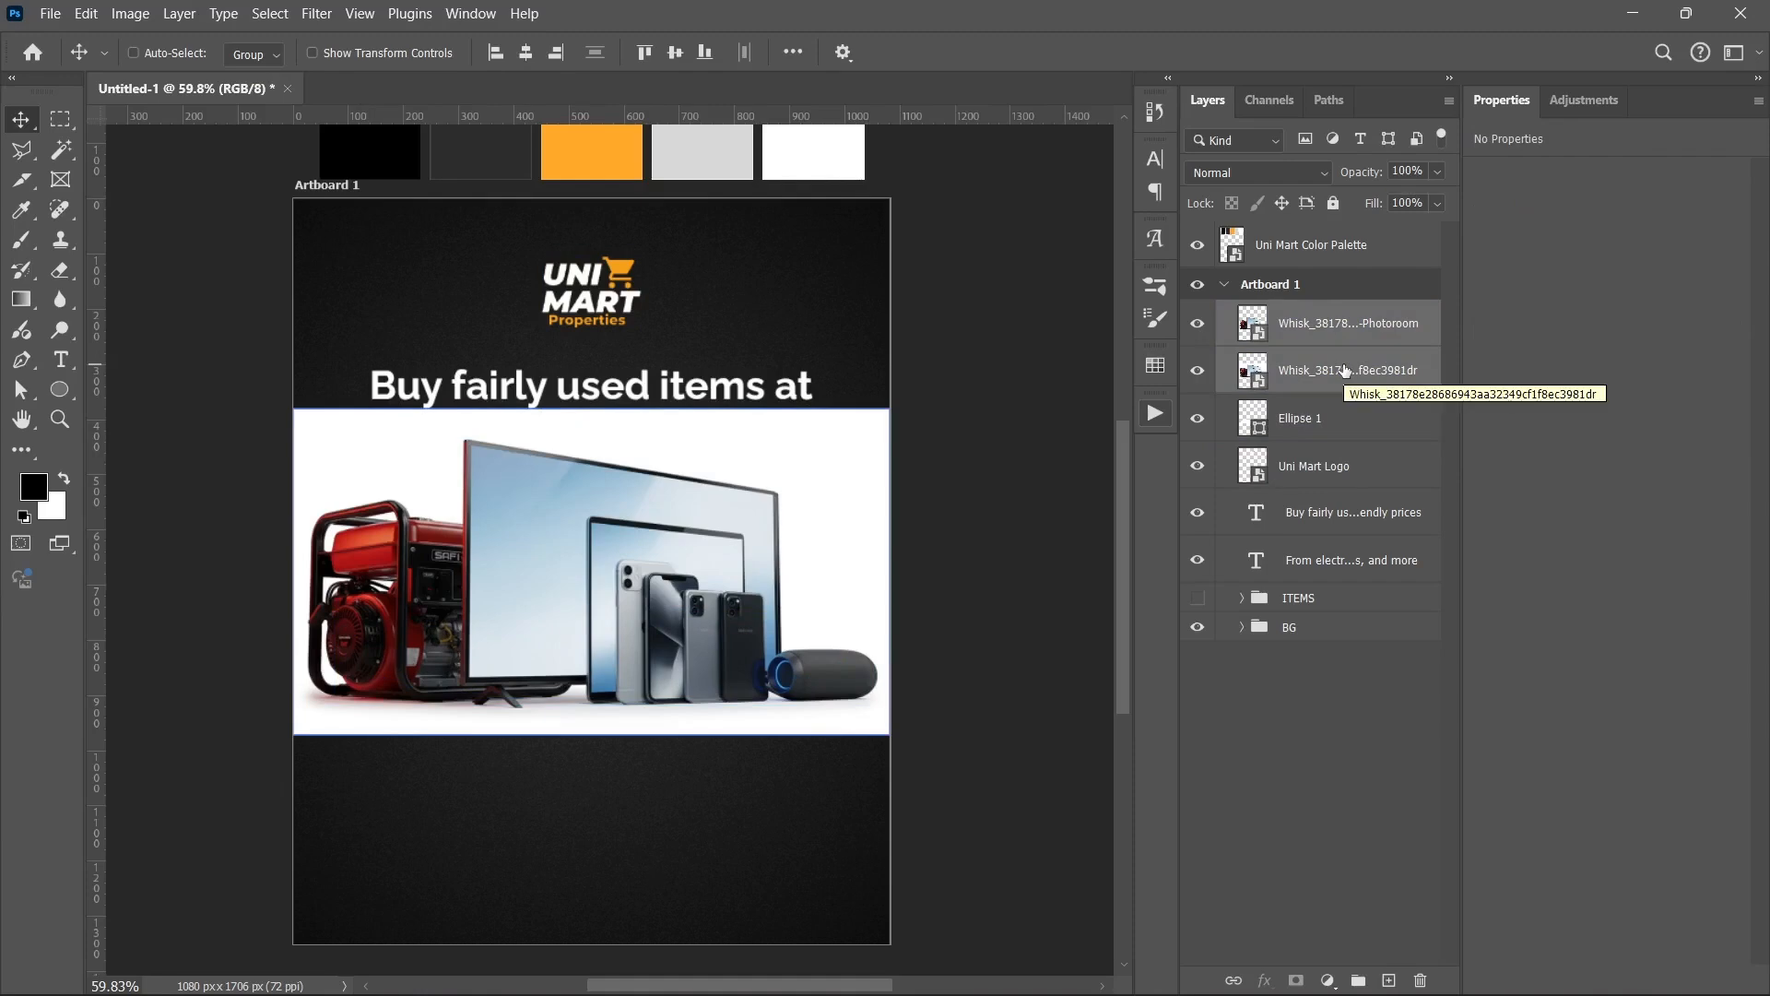
pyautogui.hotkey('ctrl', 't')
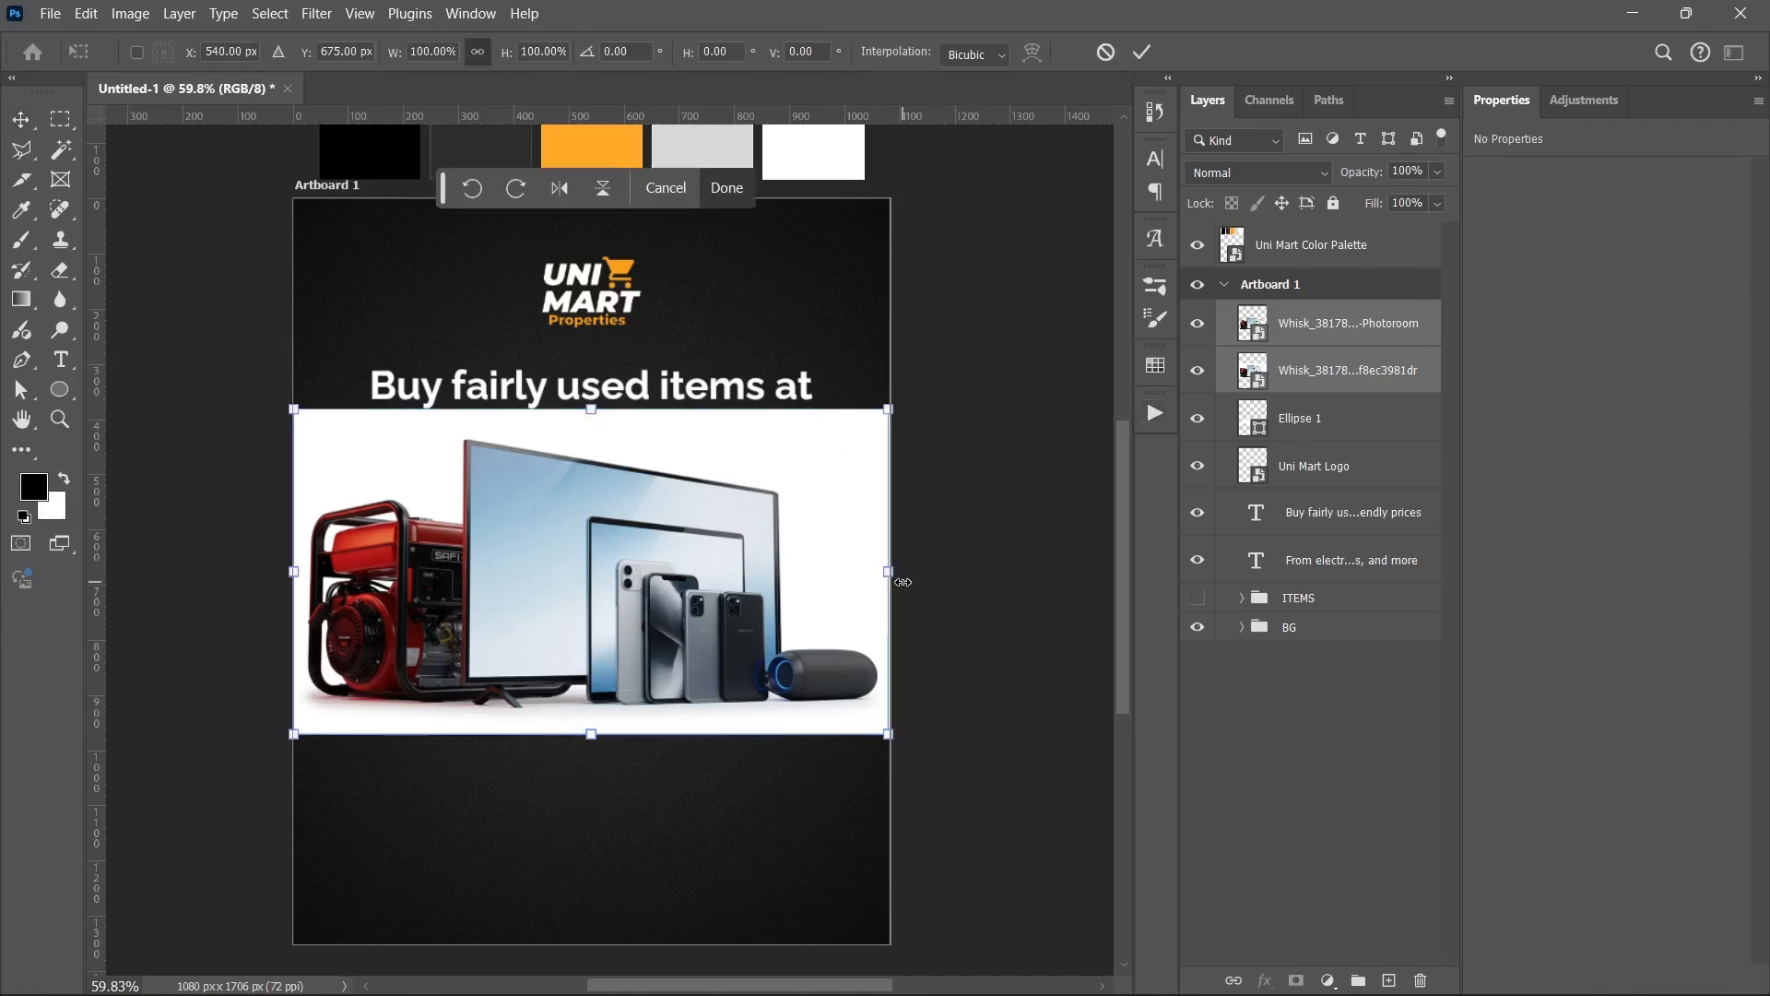
pyautogui.moveTo(899, 575); pyautogui.dragTo(851, 585)
pyautogui.press('Return')
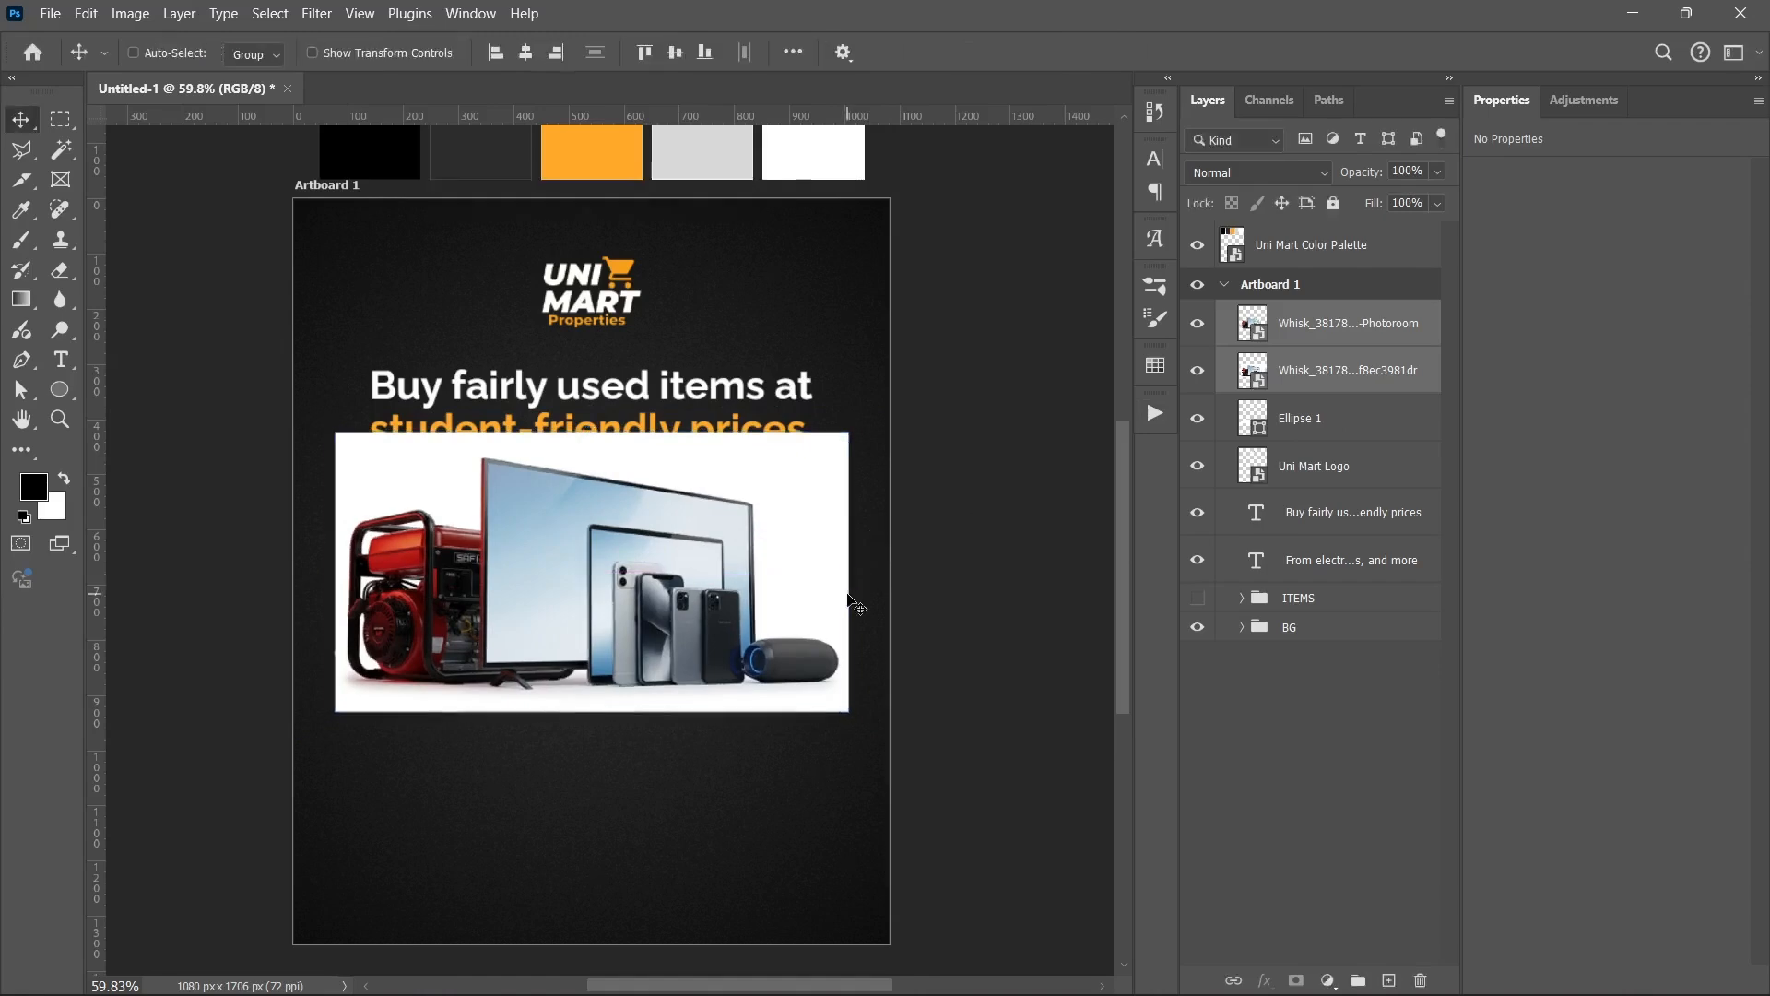
# - Clip the white-background product image to Ellipse 1, and scale both product images together to 96.06% about their centre
pyautogui.click(1345, 378)
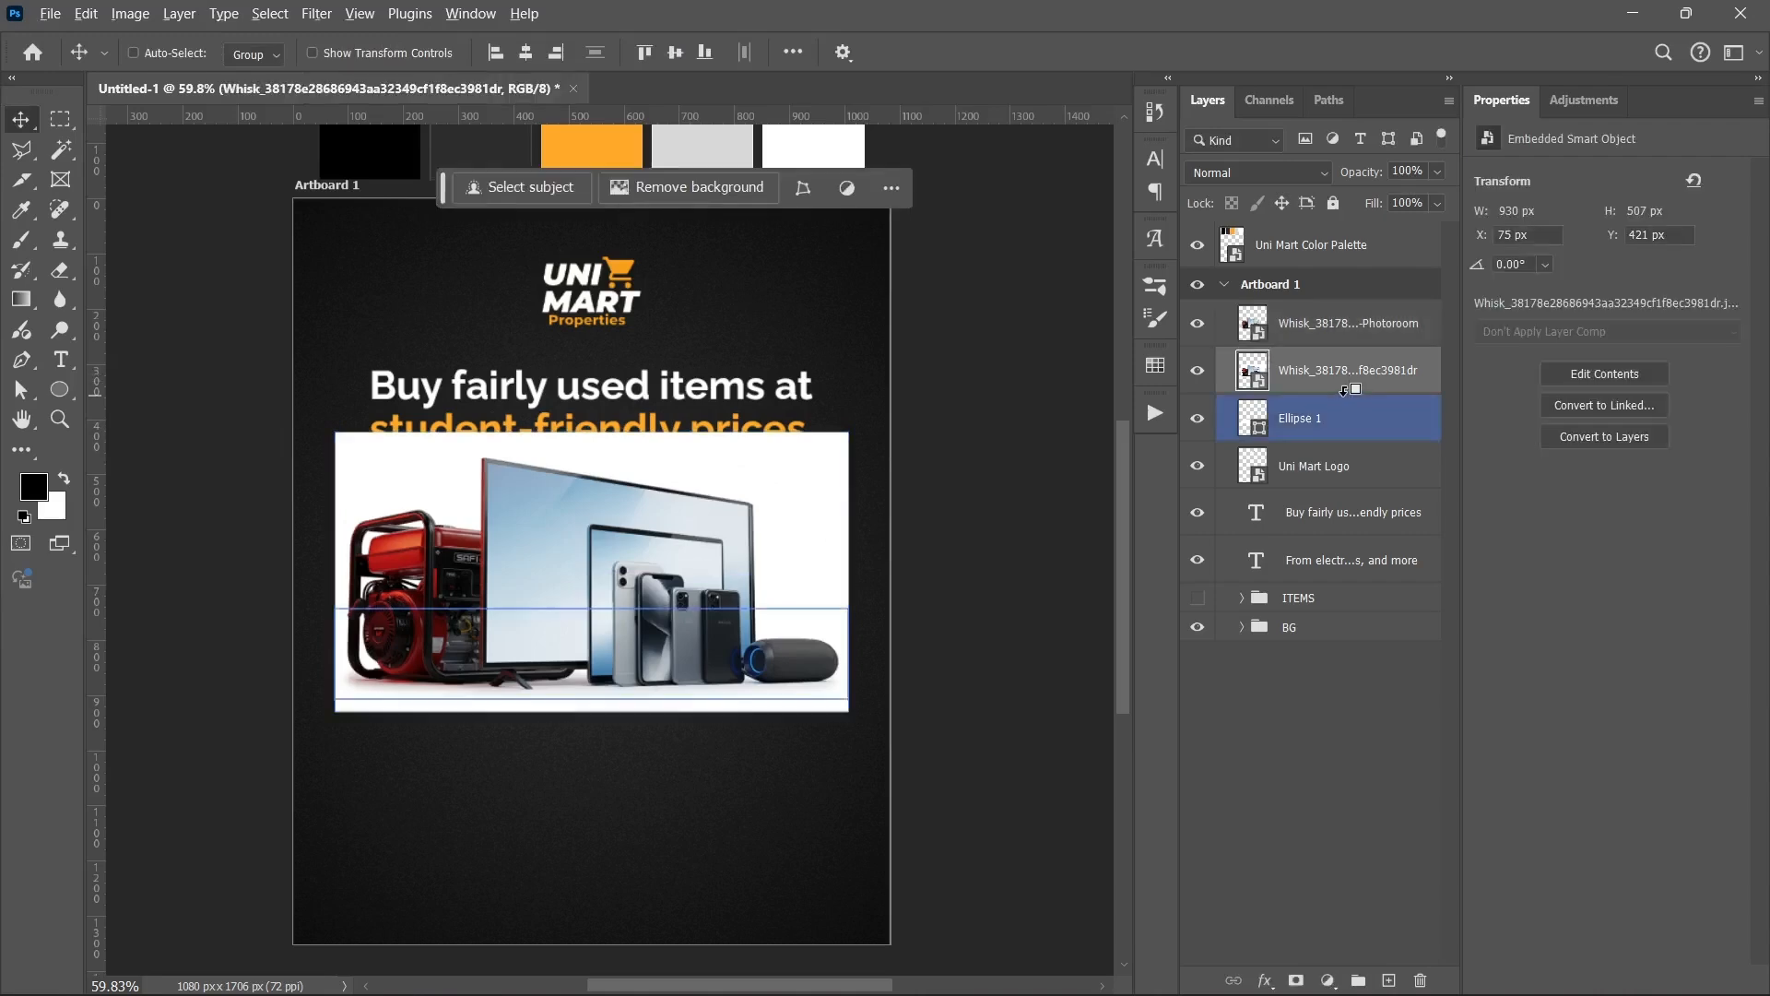
pyautogui.keyDown('alt'); pyautogui.click(1346, 389); pyautogui.keyUp('alt')
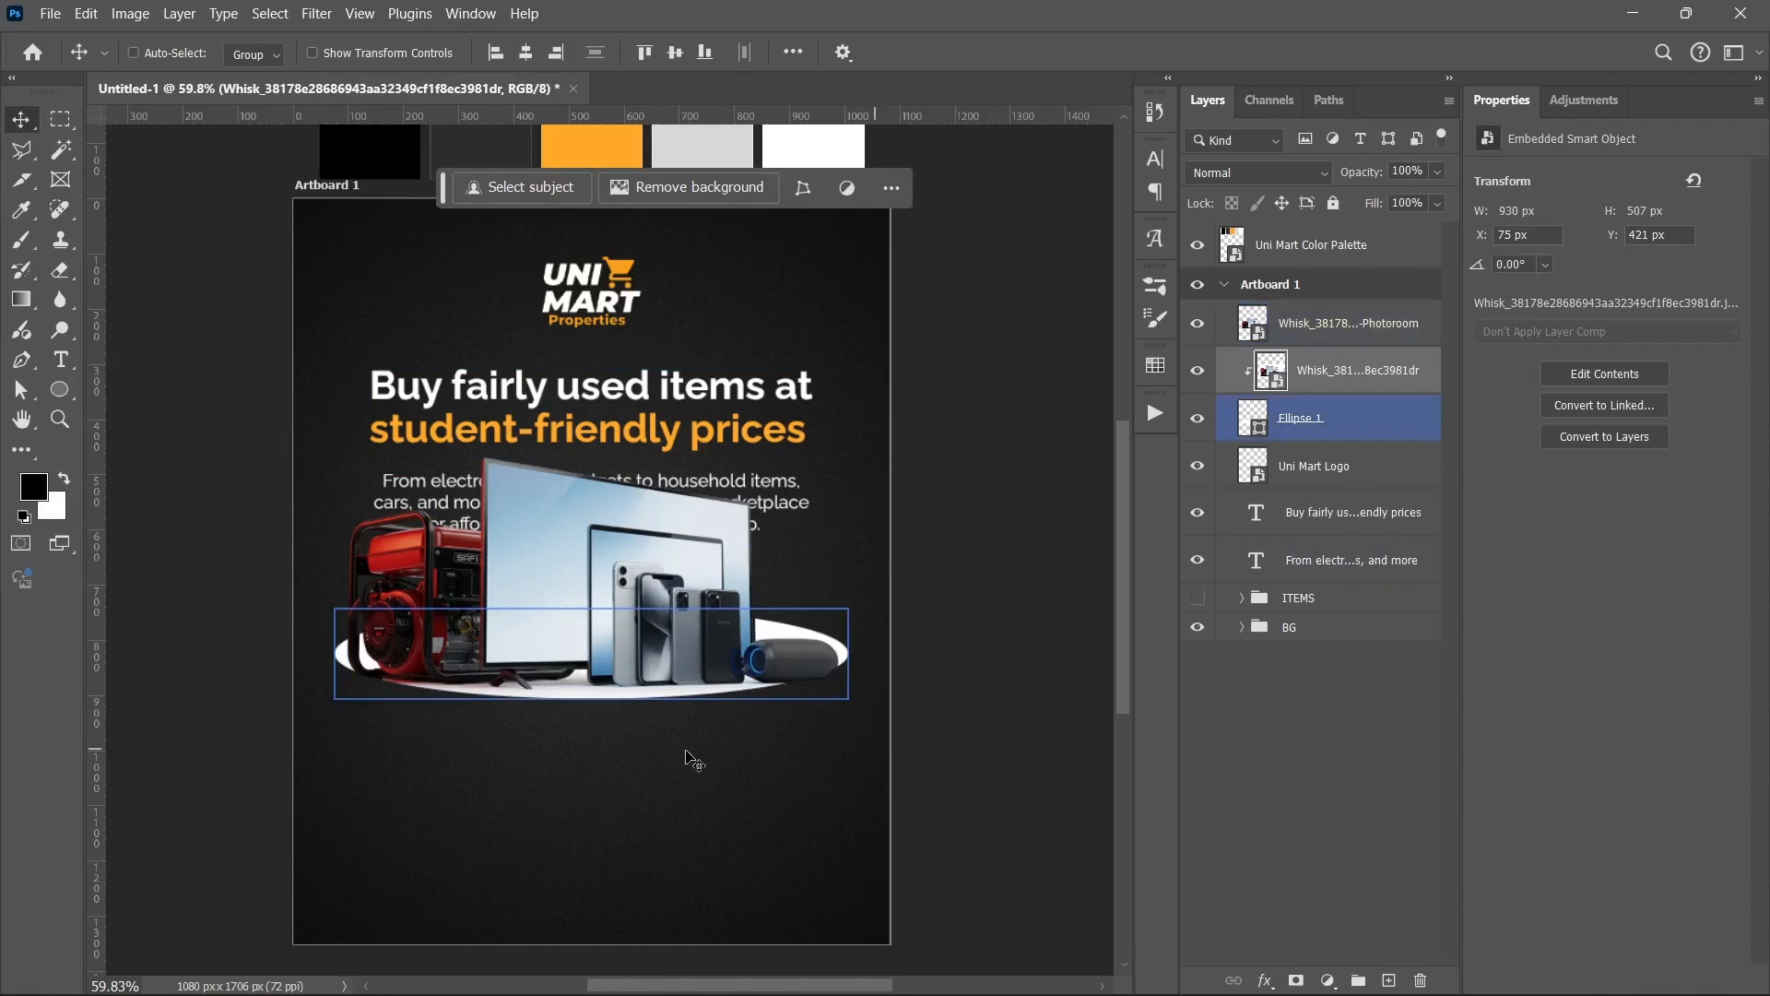
pyautogui.keyDown('ctrl'); pyautogui.click(1325, 332); pyautogui.keyUp('ctrl')
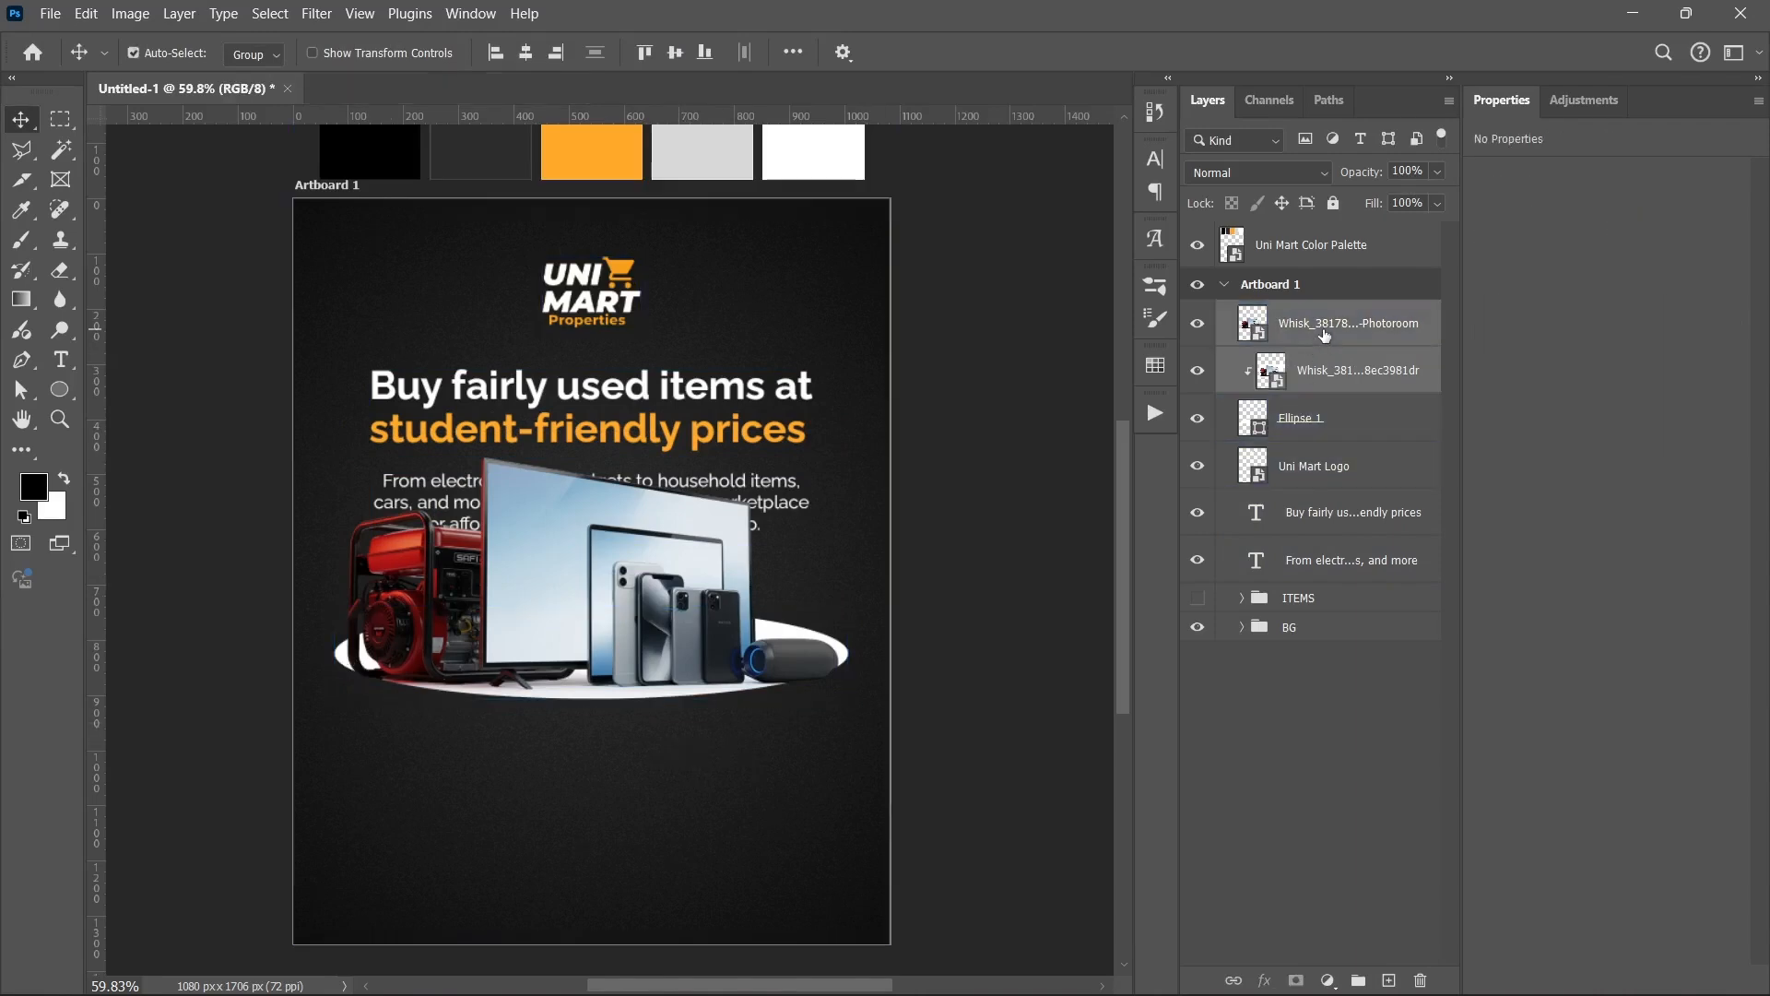
pyautogui.hotkey('ctrl', 't')
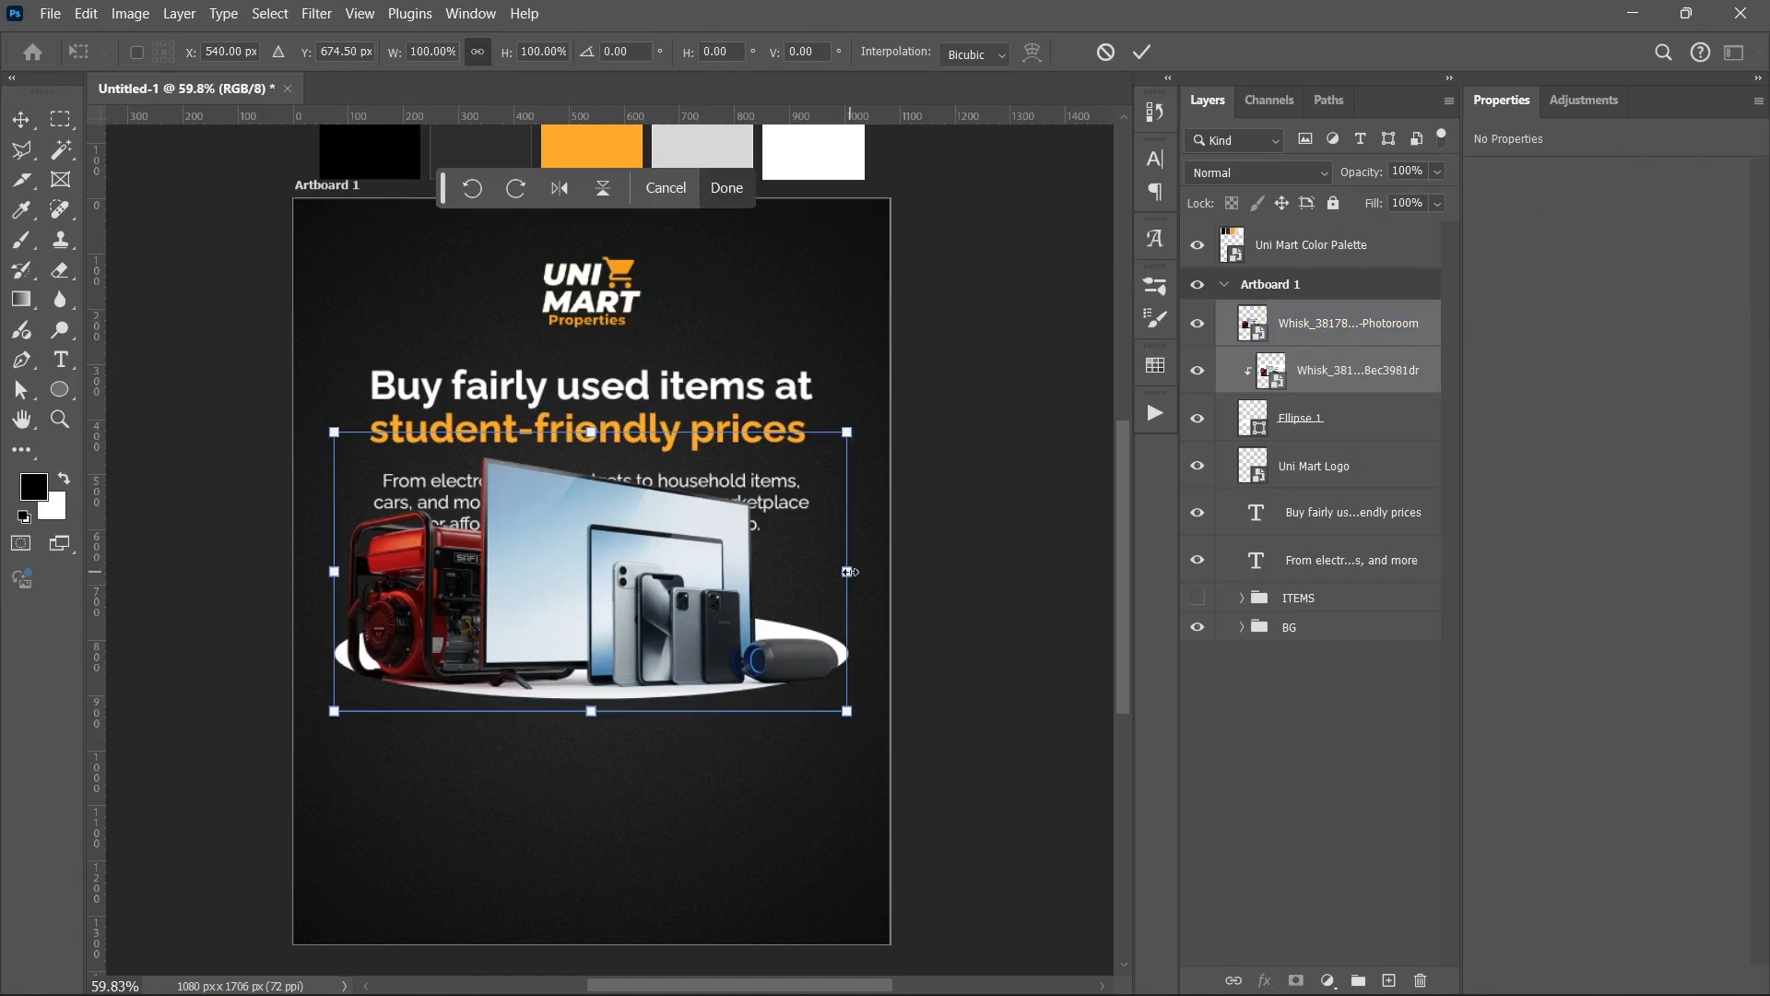
pyautogui.moveTo(849, 572); pyautogui.dragTo(830, 565)
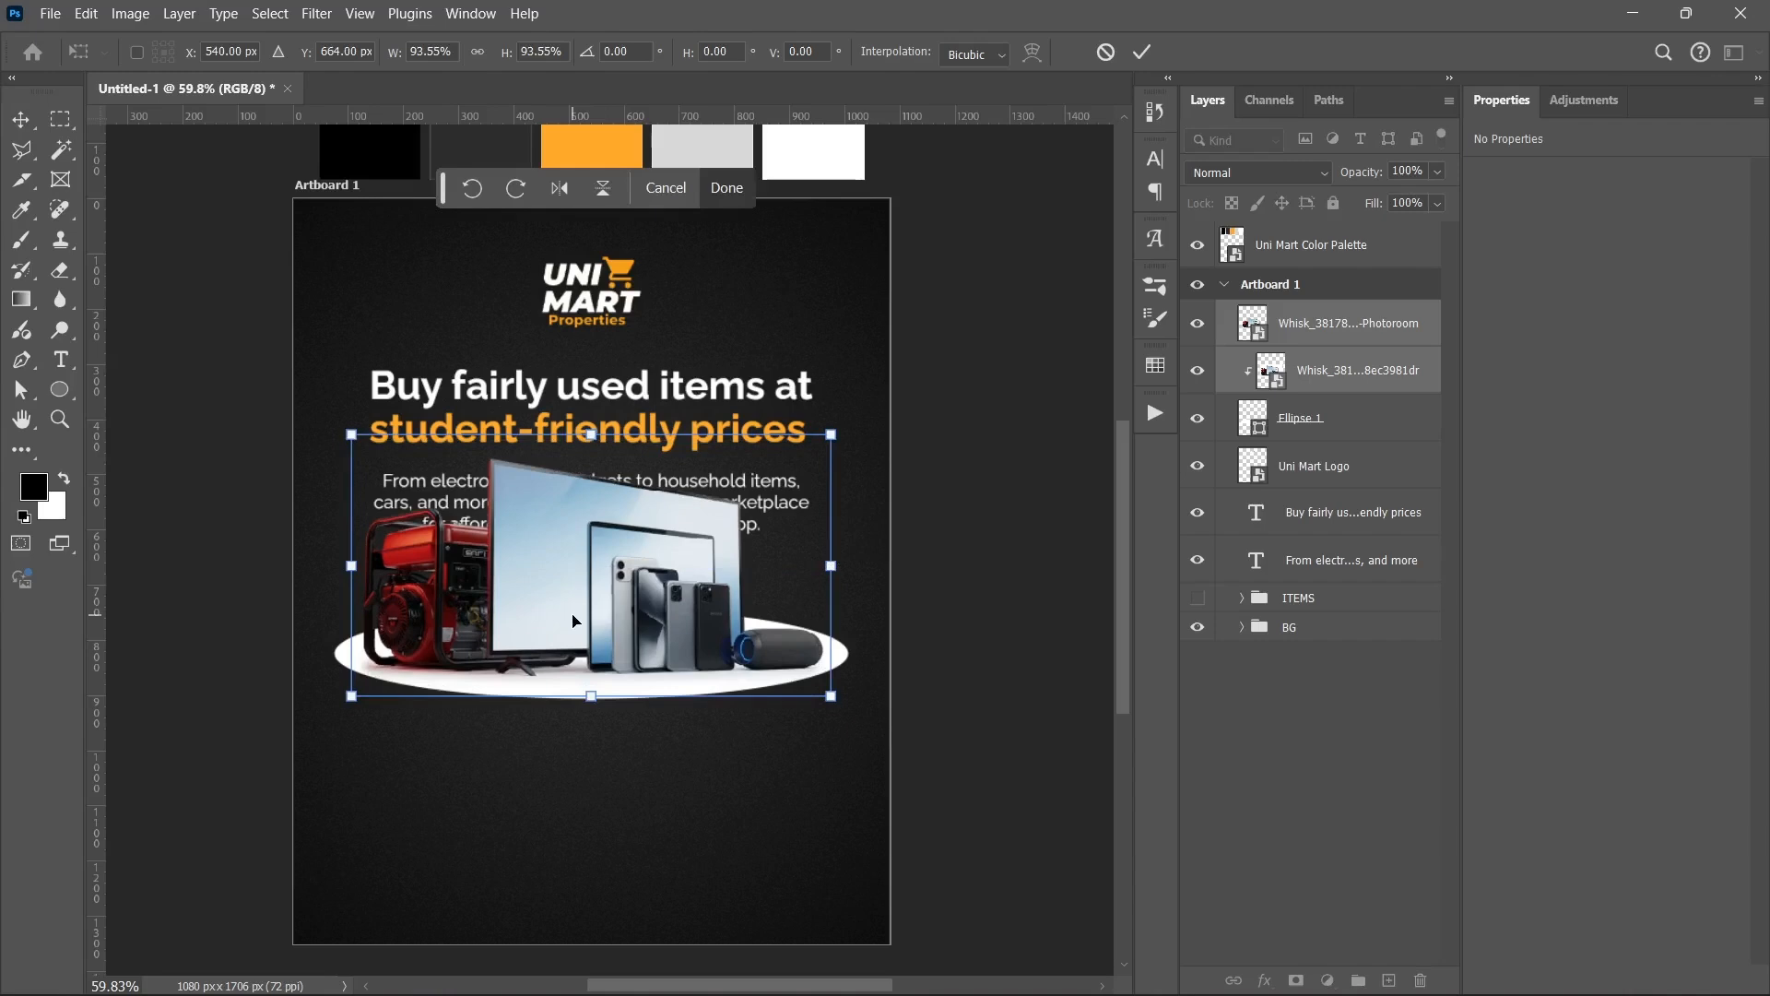
pyautogui.moveTo(832, 567); pyautogui.dragTo(841, 563)
pyautogui.press('Return')
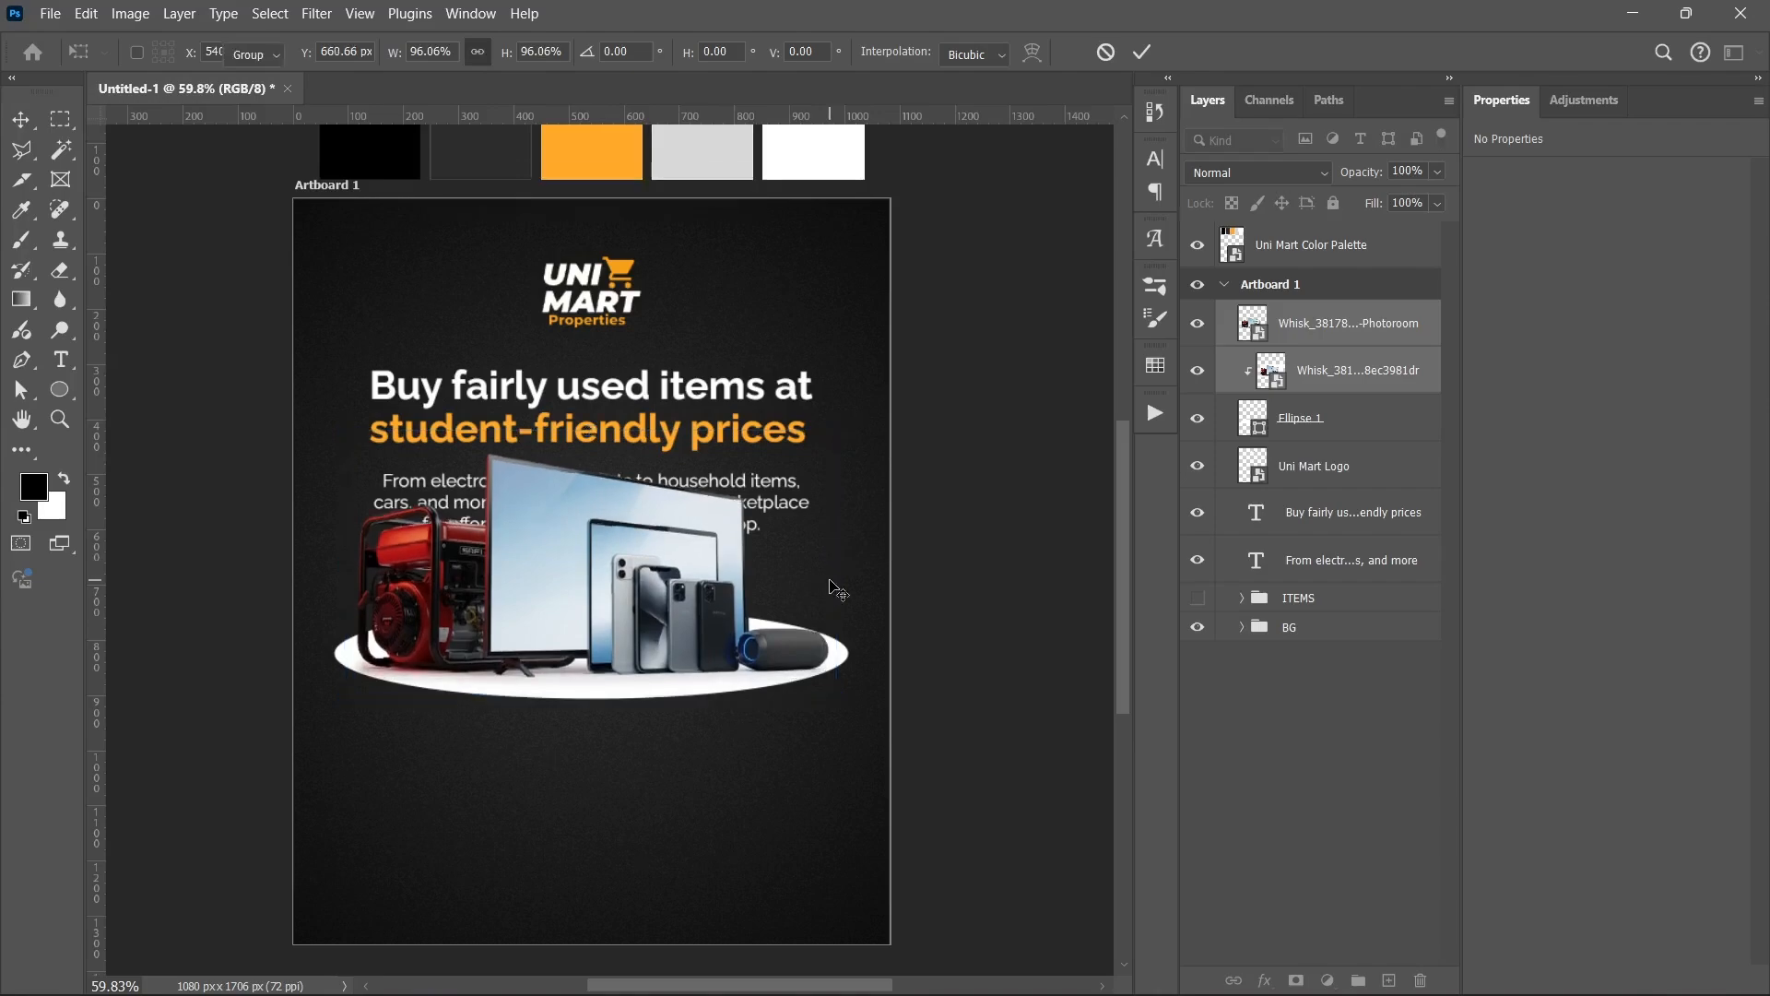
pyautogui.click(1296, 806)
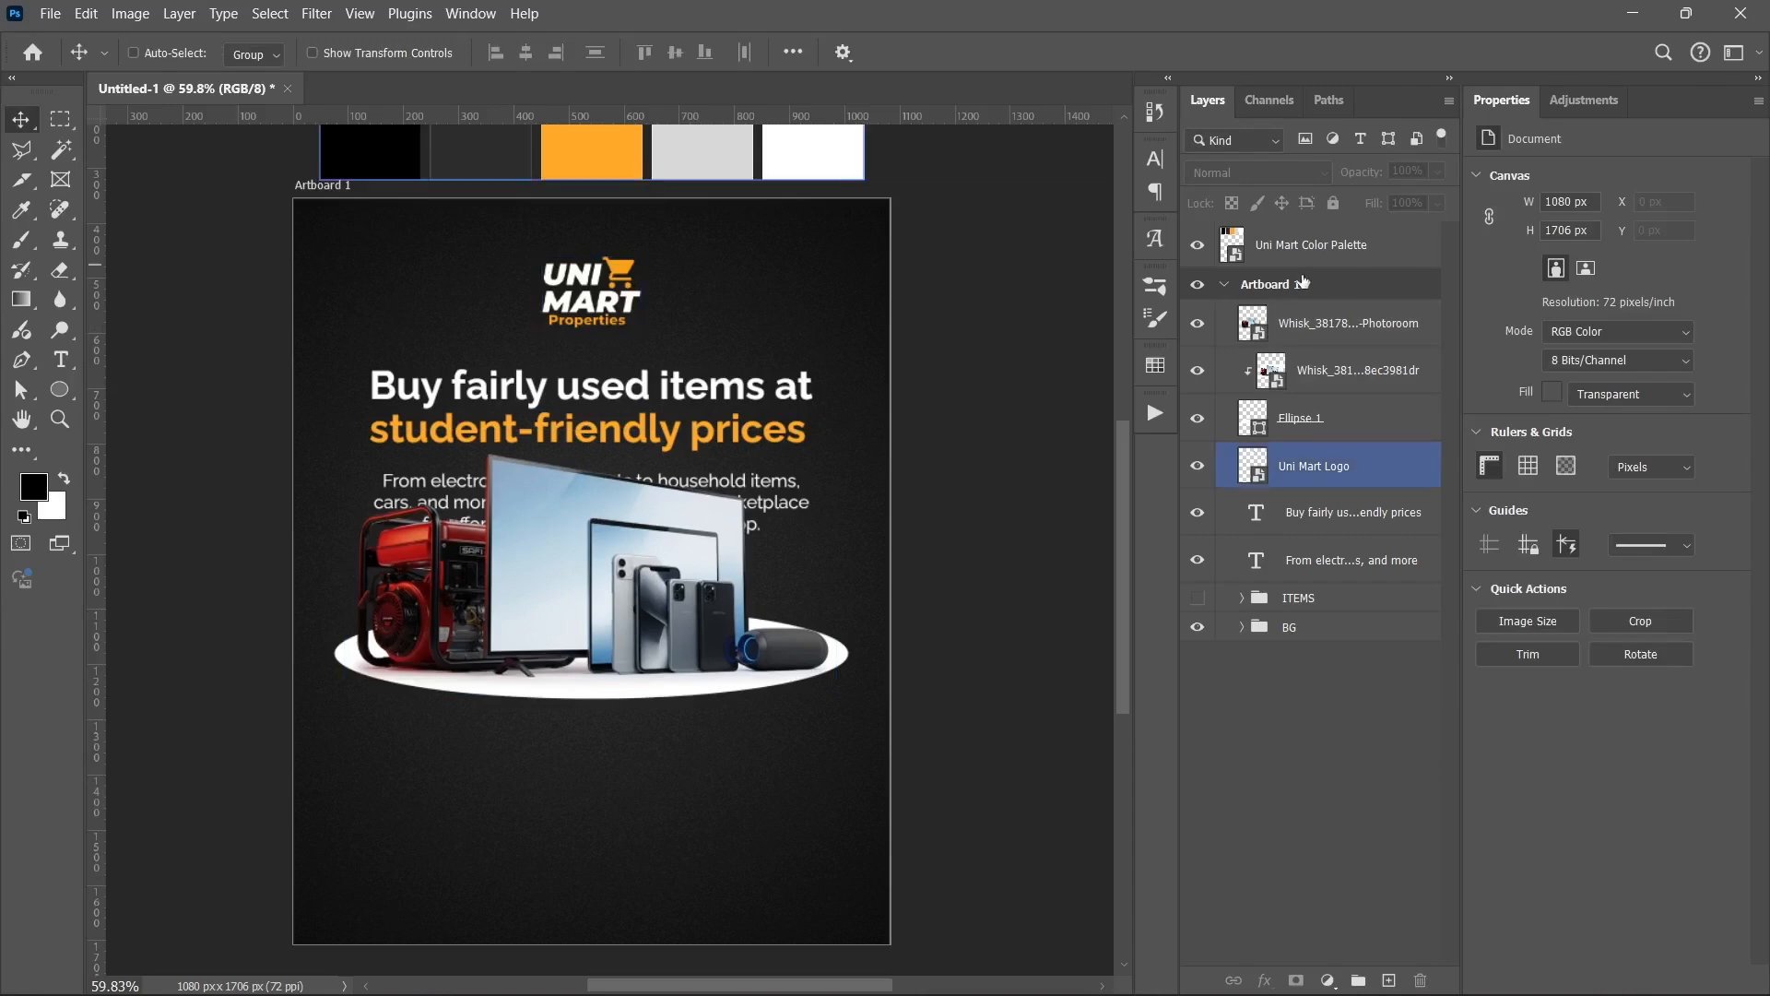
# - Check how the clipped image blends with Ellipse 1 by temporarily hiding and reshowing each product image layer
pyautogui.click(1217, 325)
pyautogui.click(1196, 323)
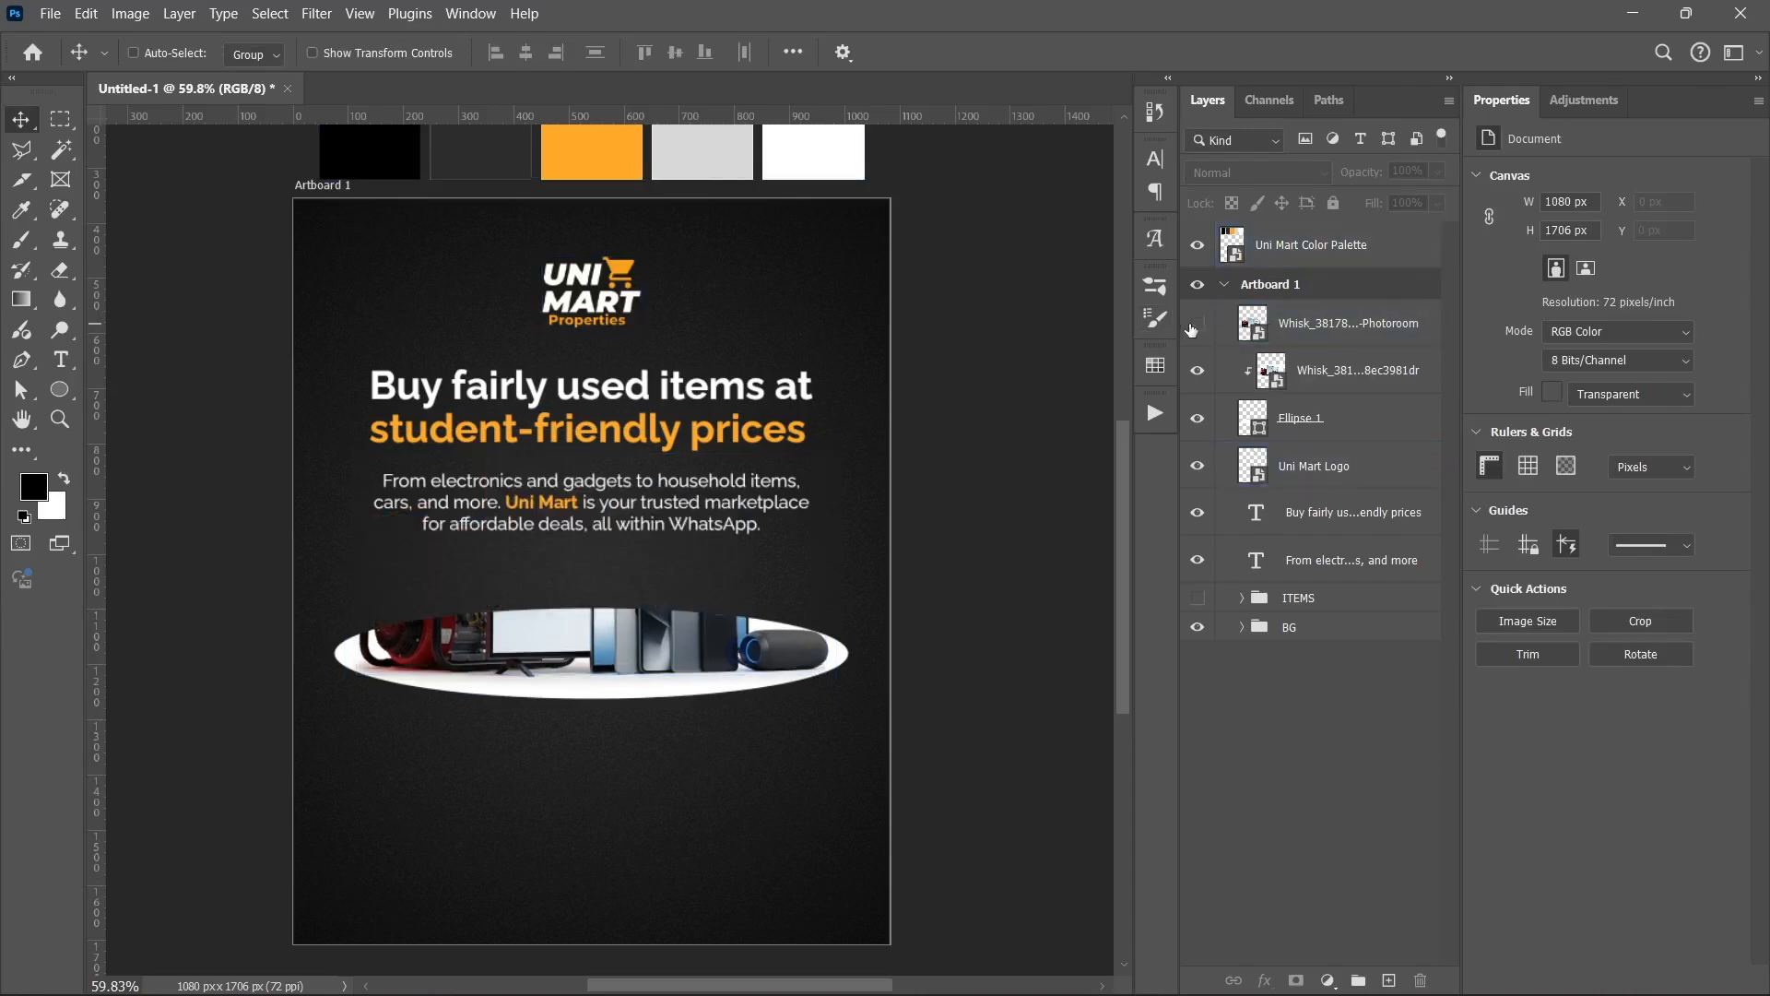
pyautogui.click(1291, 371)
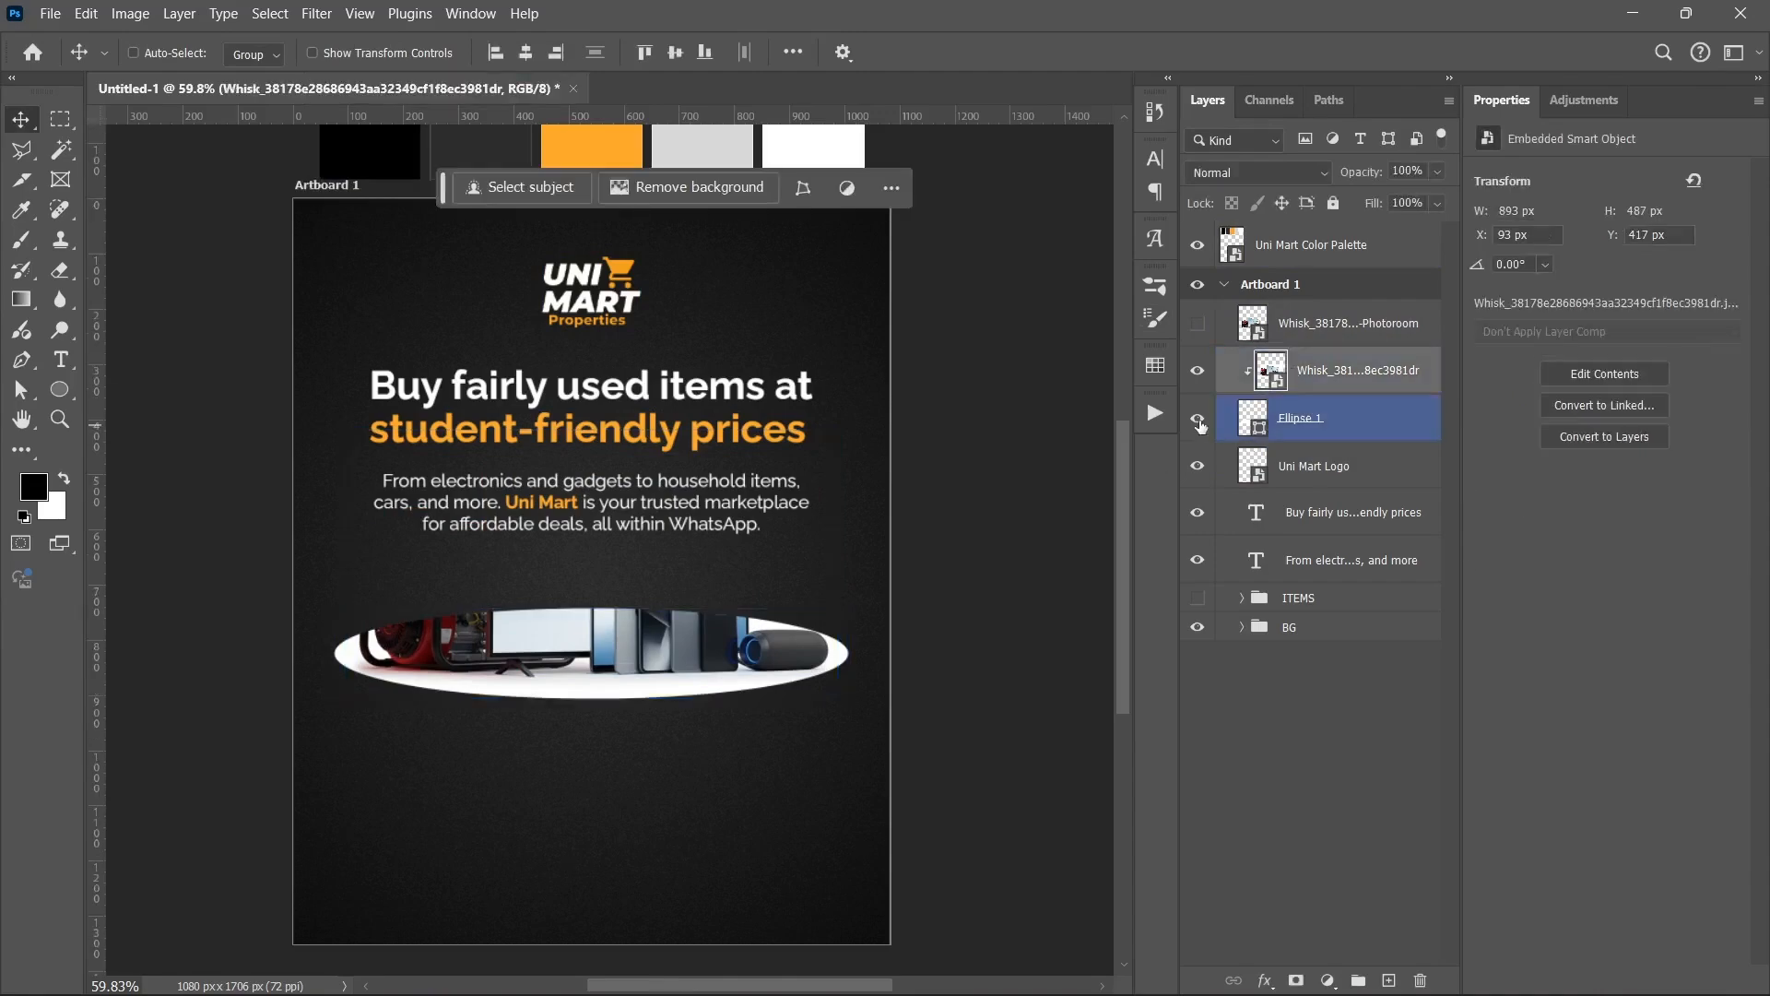
pyautogui.click(1197, 372)
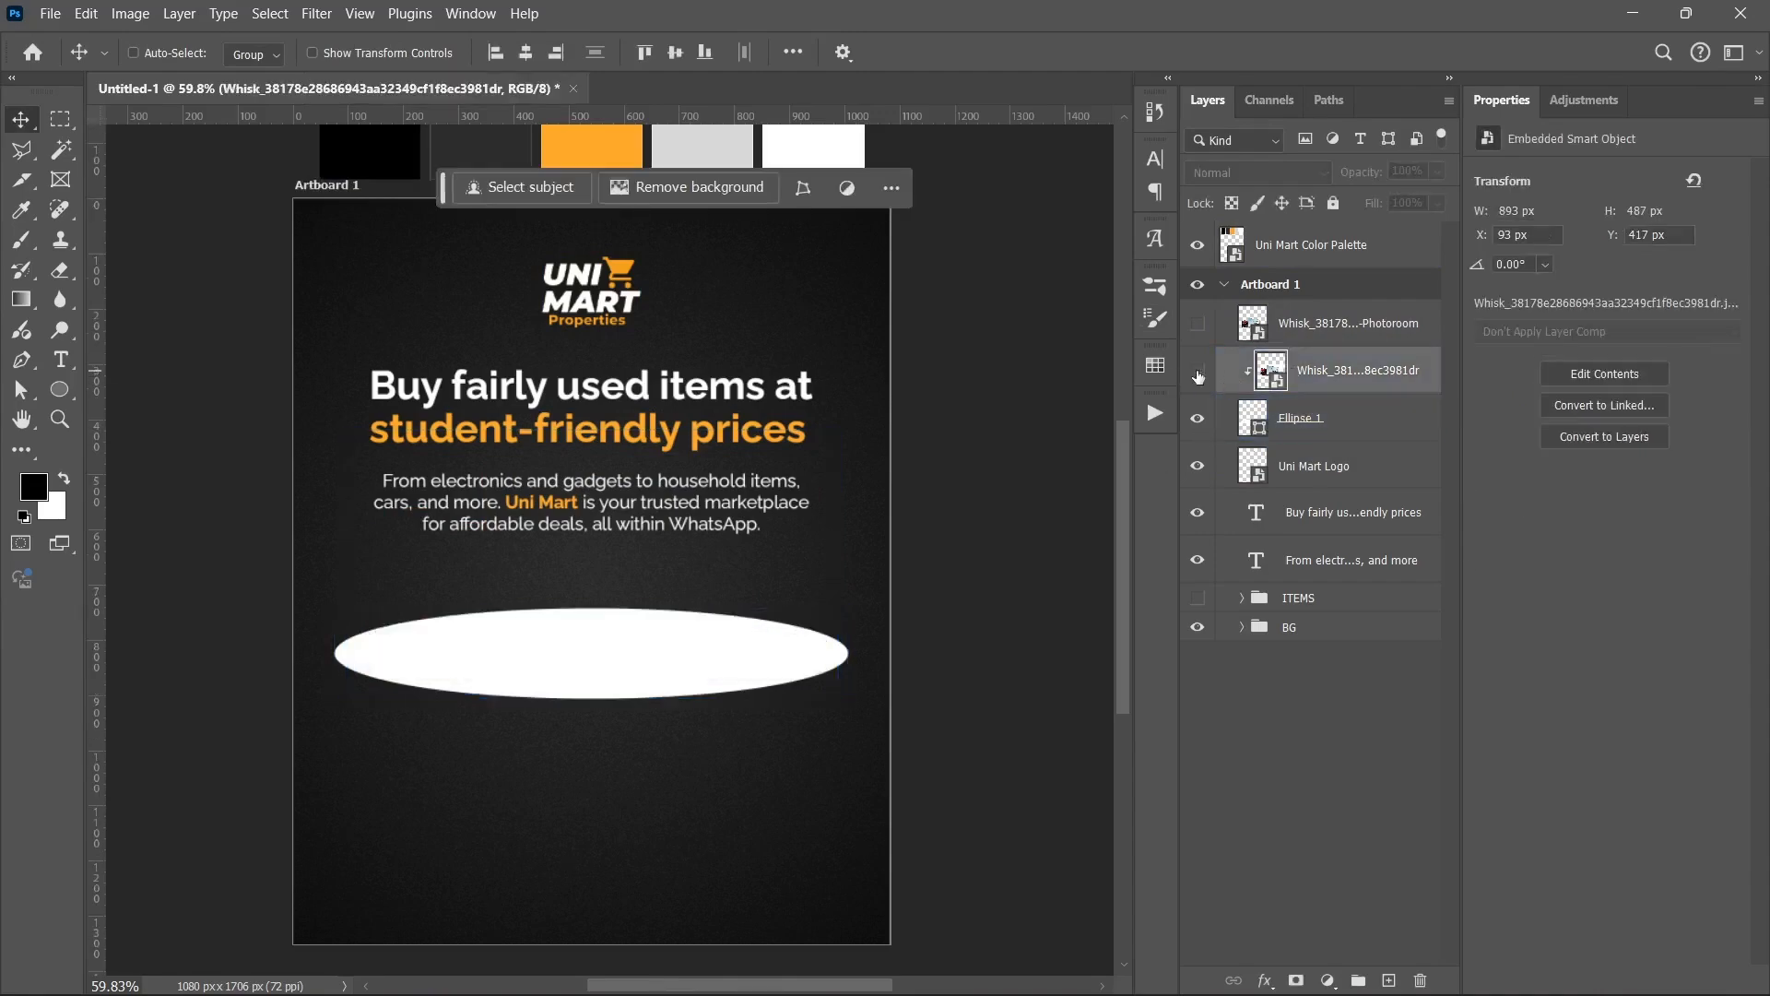
pyautogui.click(1196, 373)
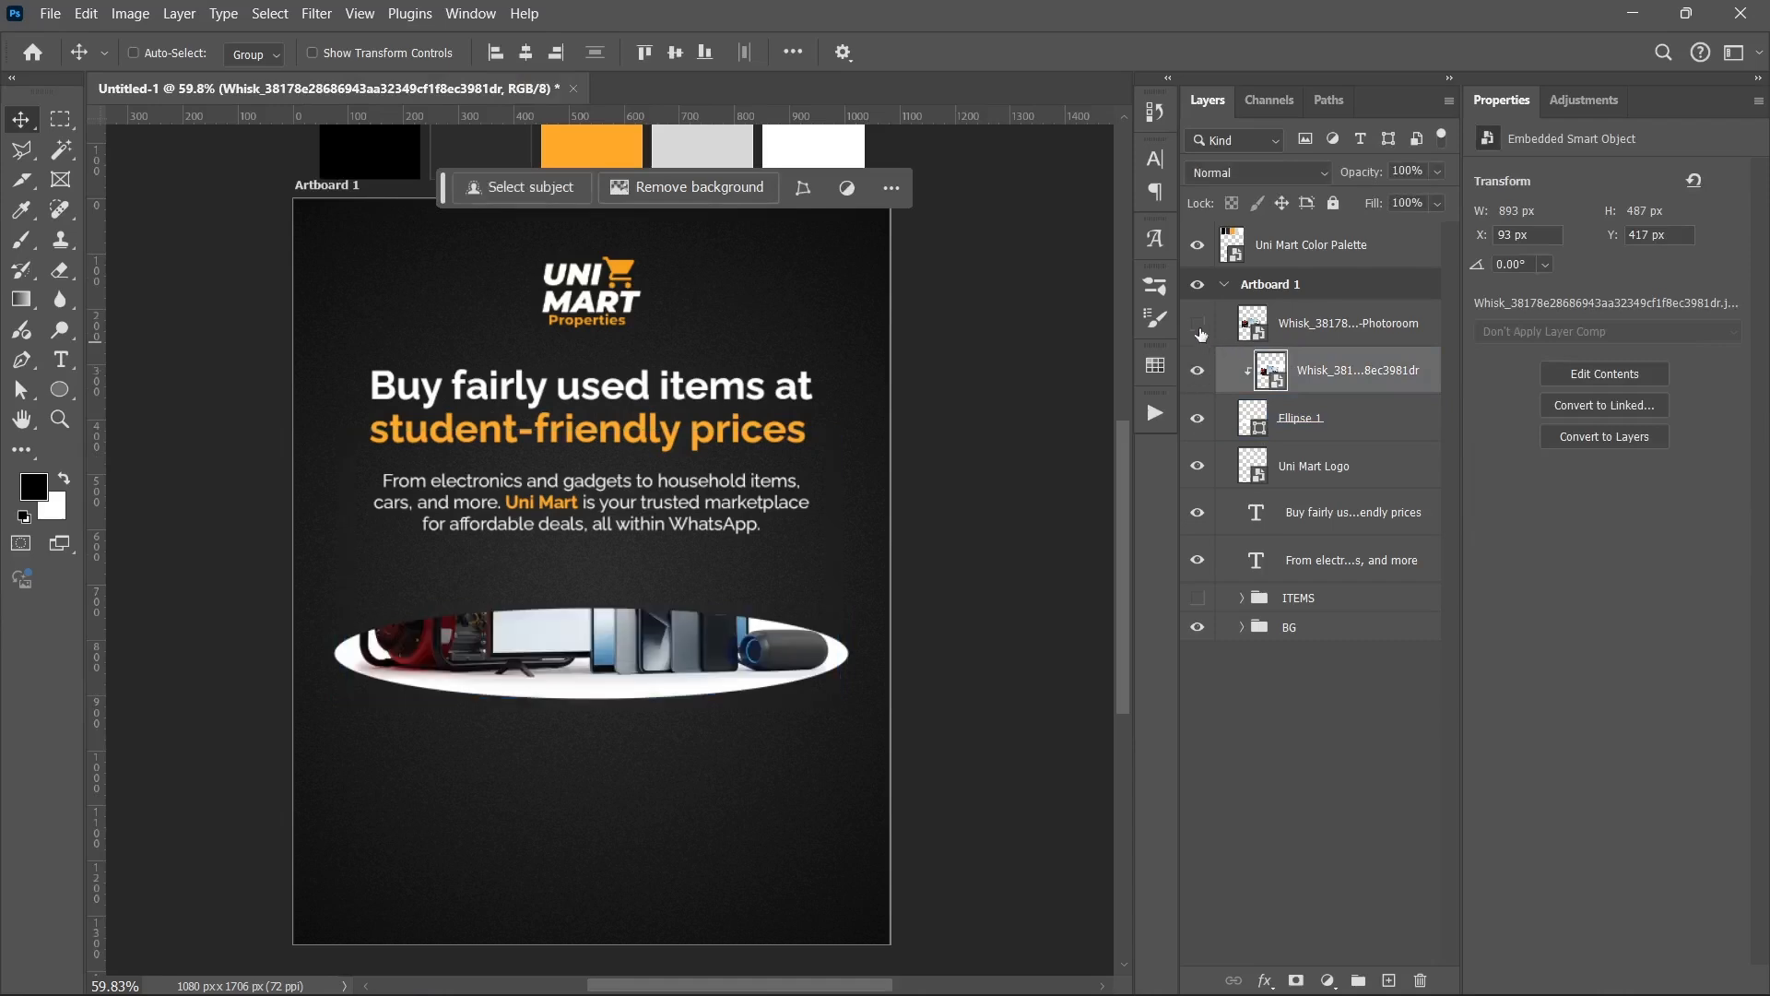
pyautogui.click(1198, 324)
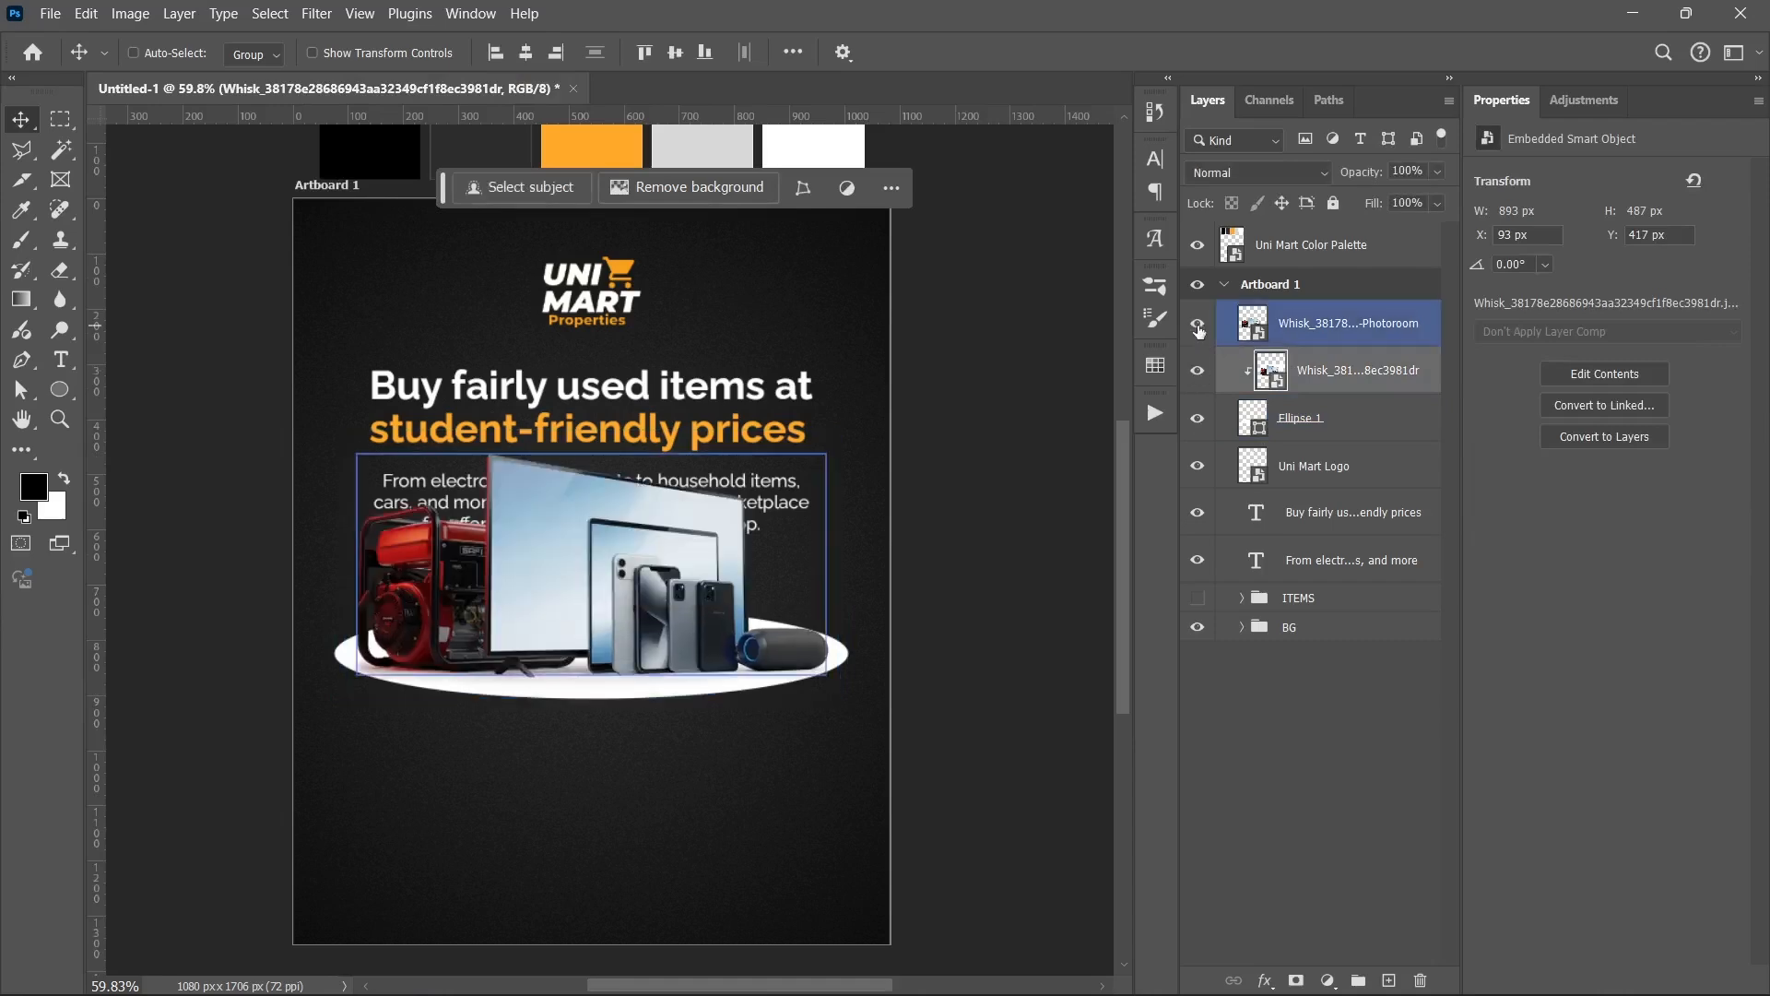
pyautogui.click(1314, 724)
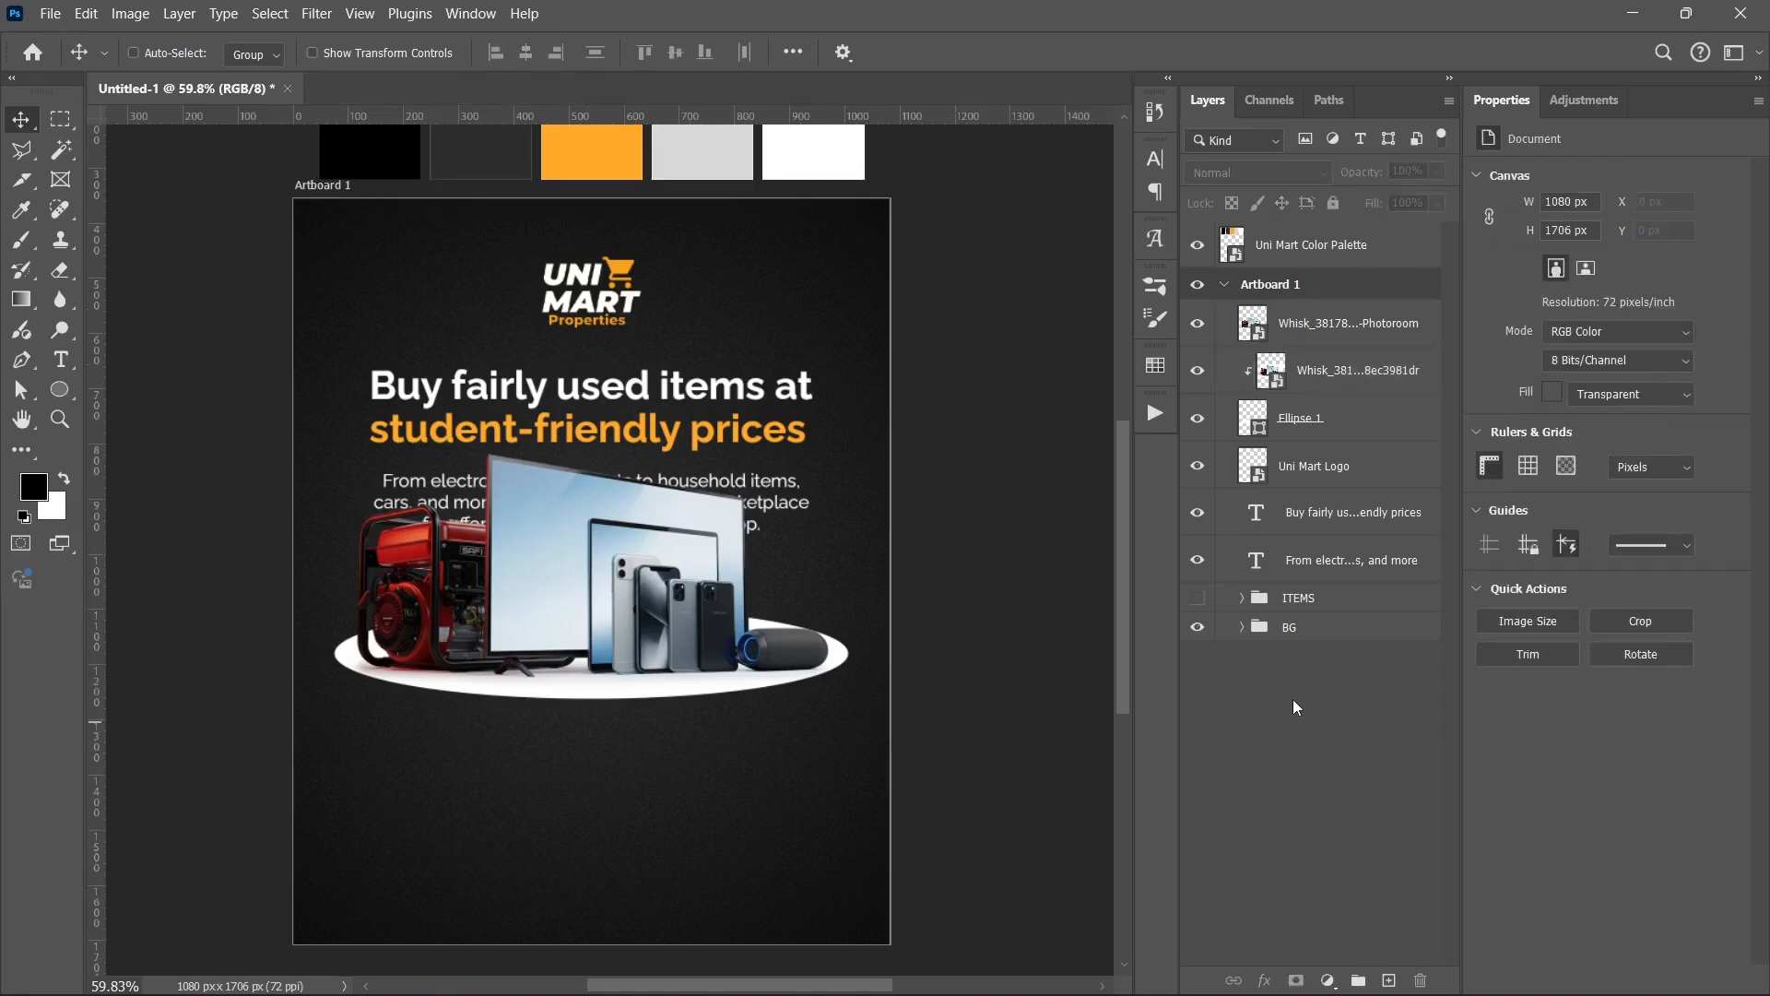
# - Draw a white rectangle on a layer below Ellipse 1 and size it to 930 × 327 px at X 75, Y 823 px
pyautogui.click(1337, 466)
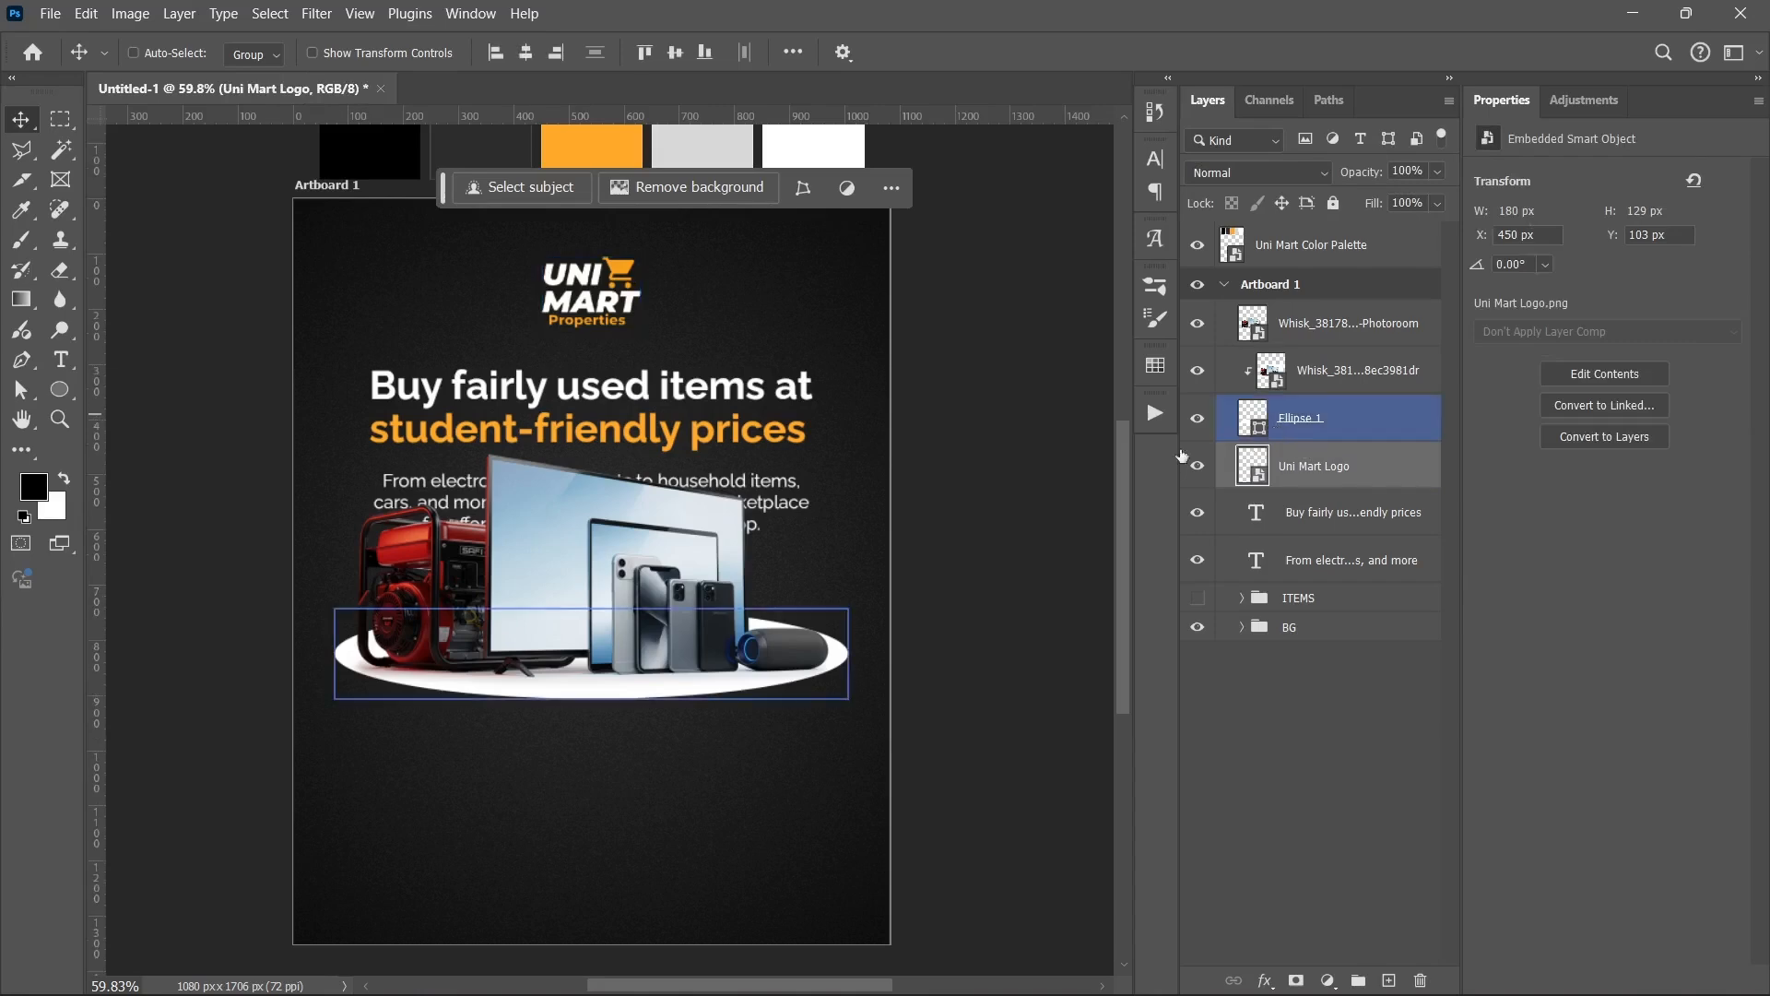
pyautogui.click(60, 389)
pyautogui.click(138, 389)
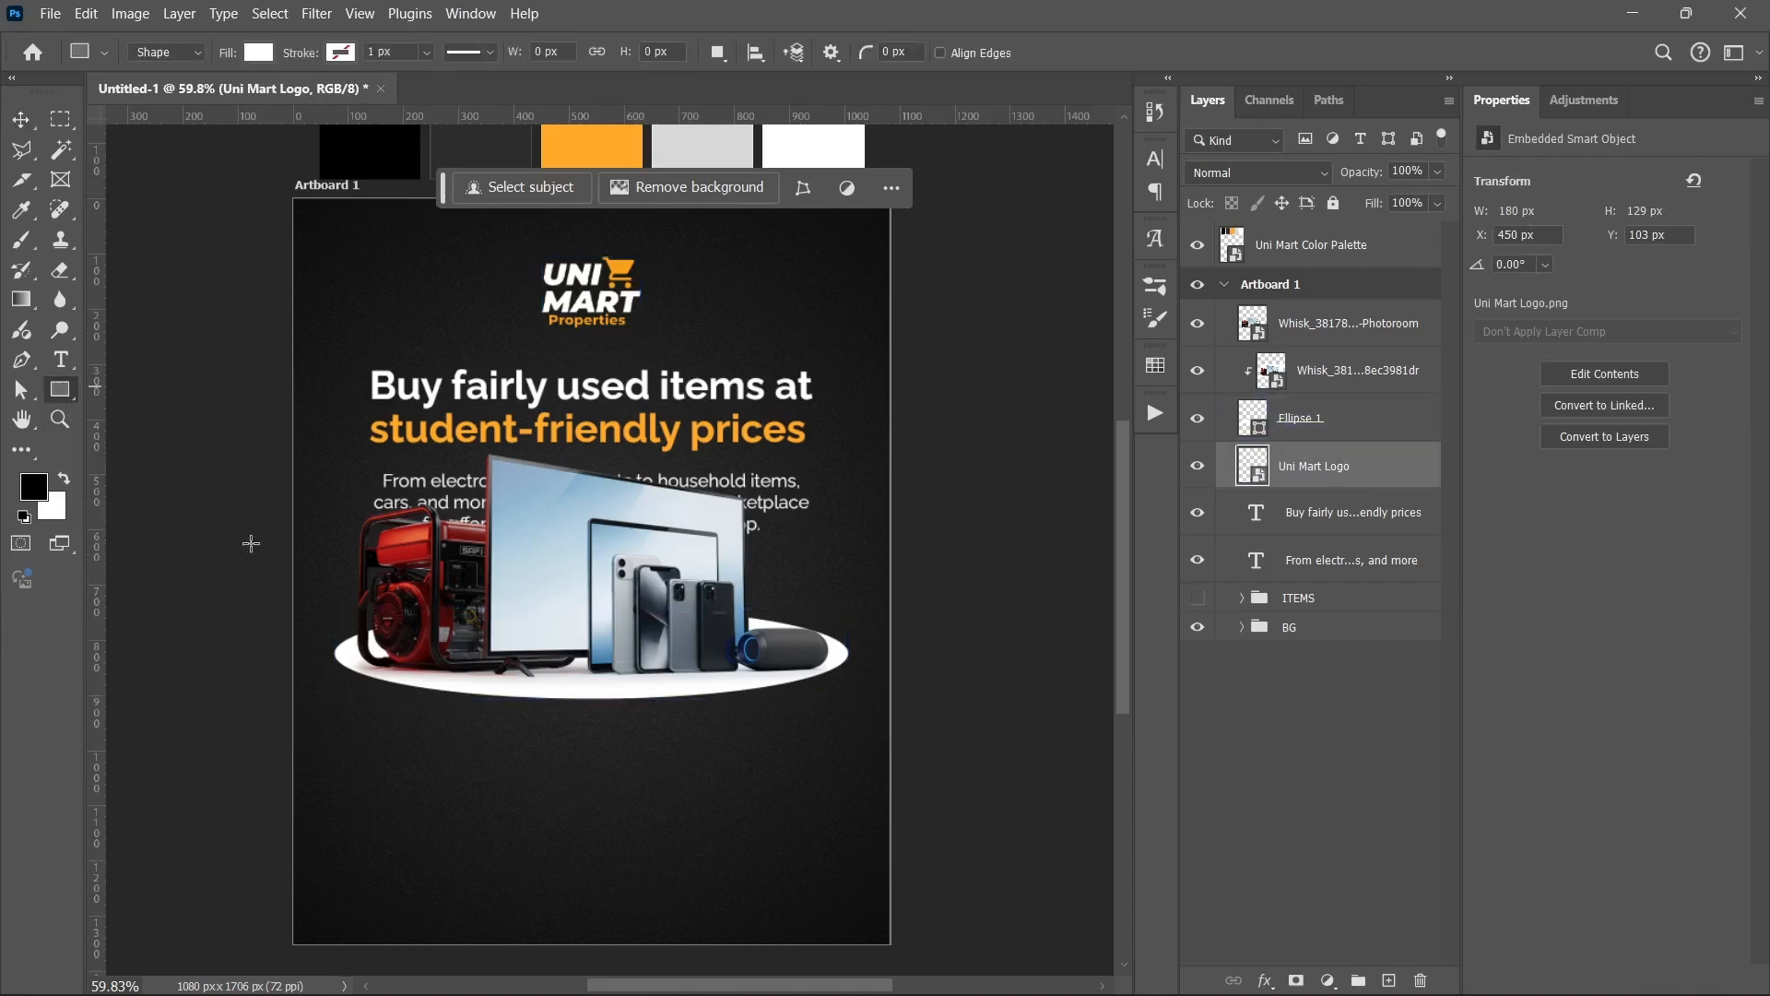
pyautogui.moveTo(332, 673); pyautogui.dragTo(817, 832)
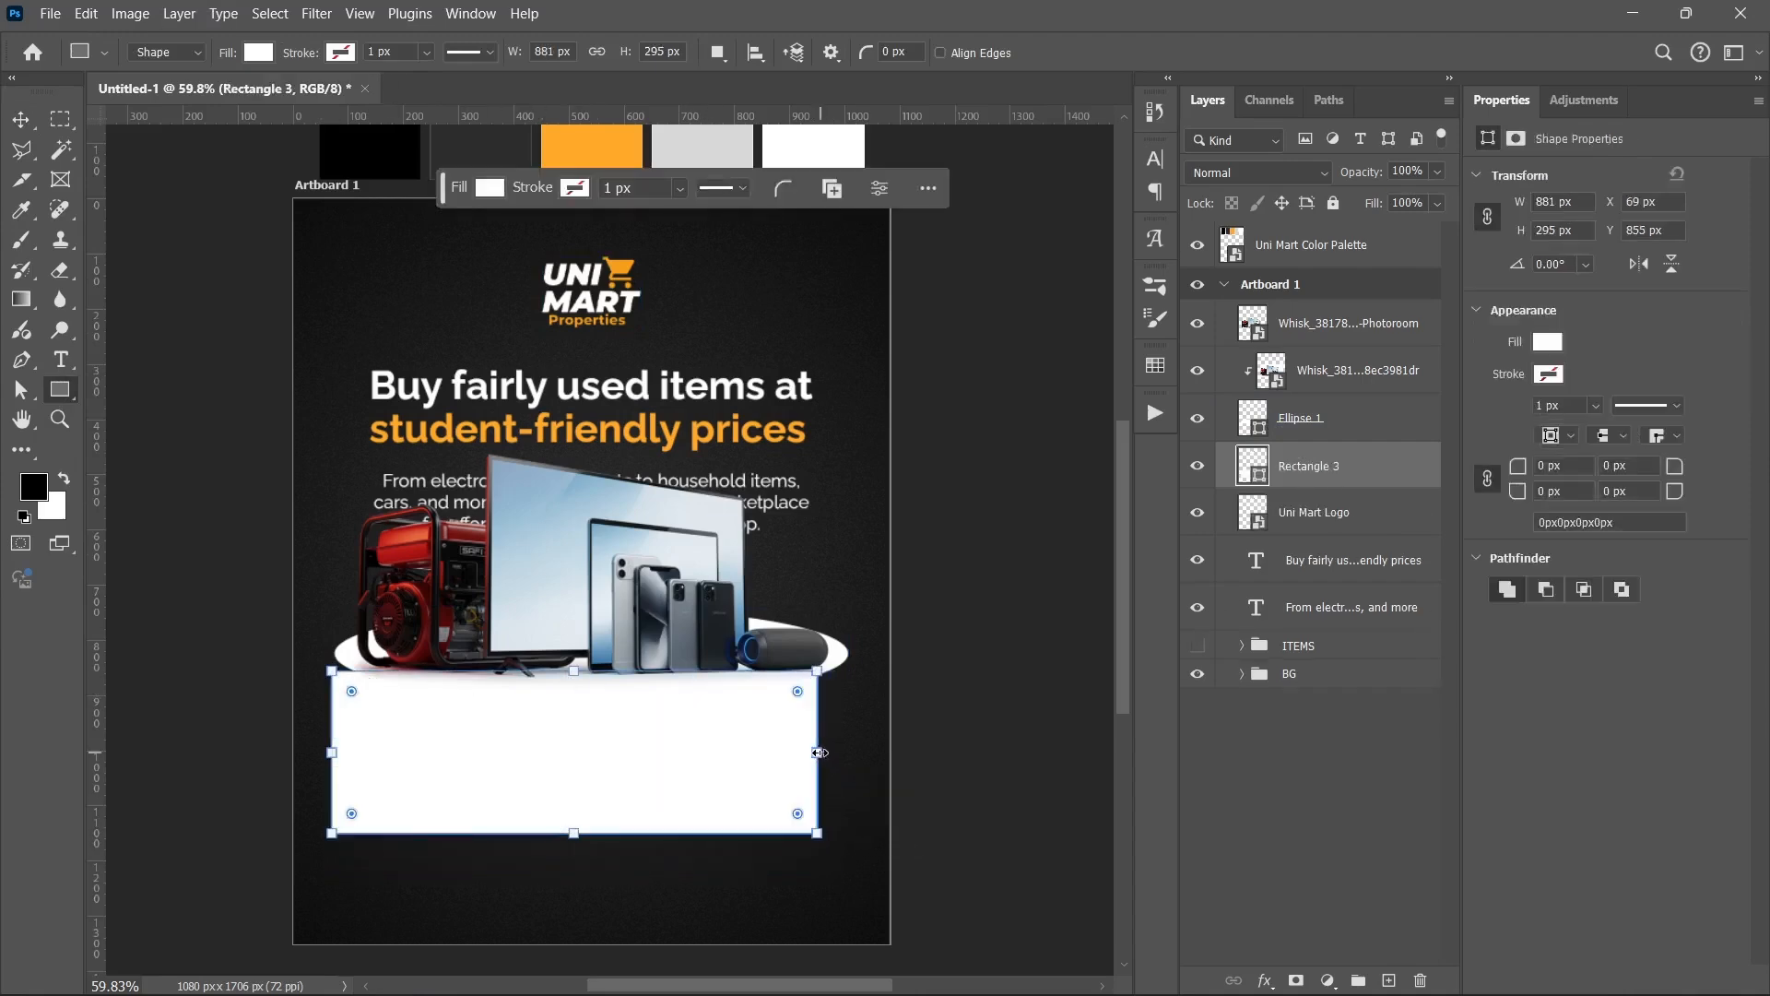
pyautogui.moveTo(816, 752); pyautogui.dragTo(850, 742)
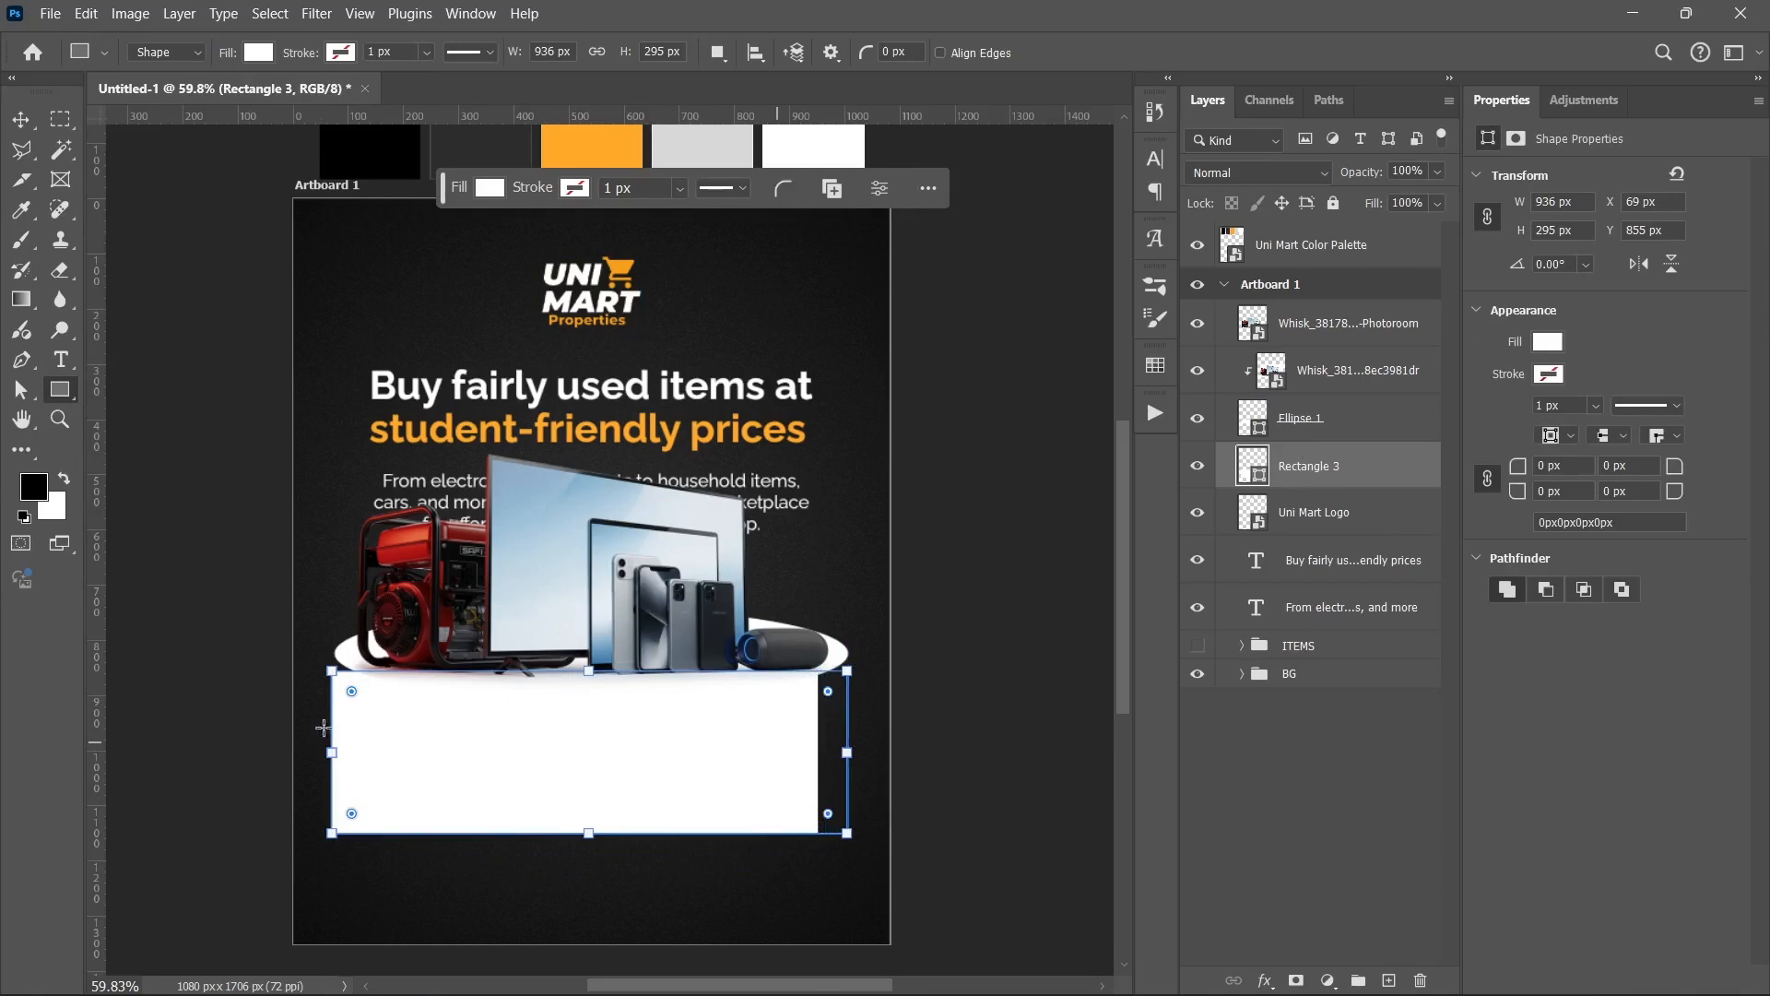
pyautogui.moveTo(324, 748); pyautogui.dragTo(325, 748)
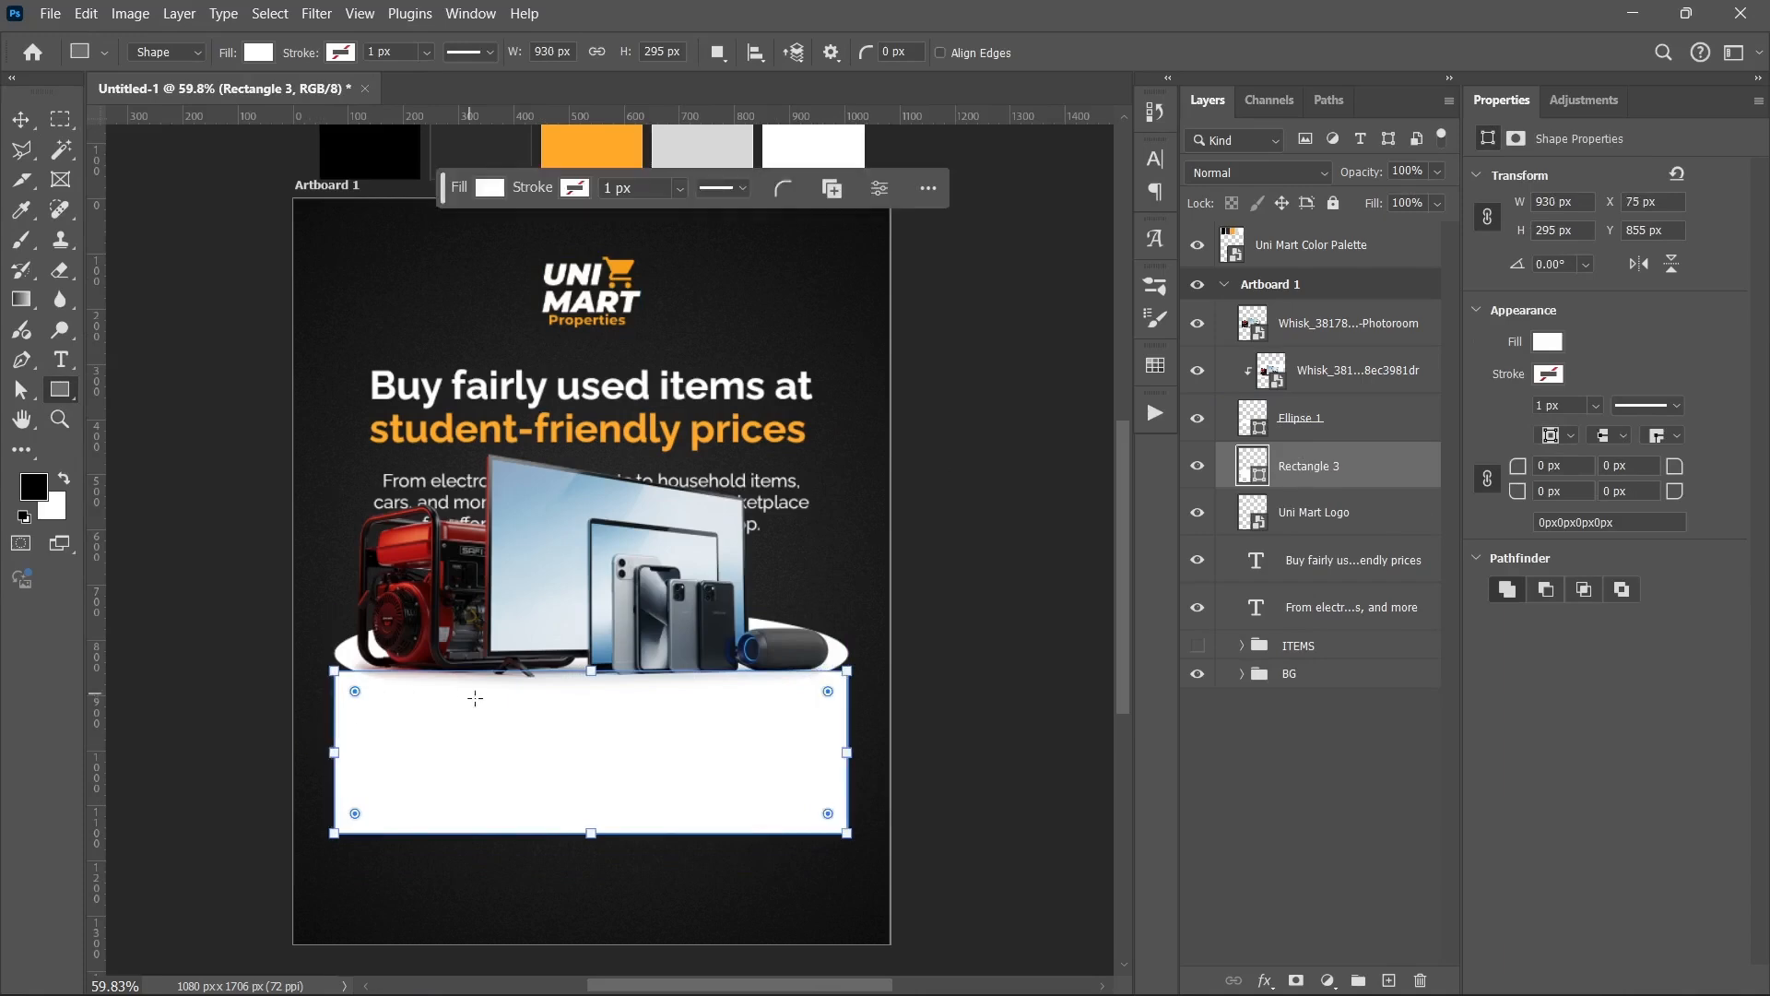
pyautogui.moveTo(588, 672); pyautogui.dragTo(589, 653)
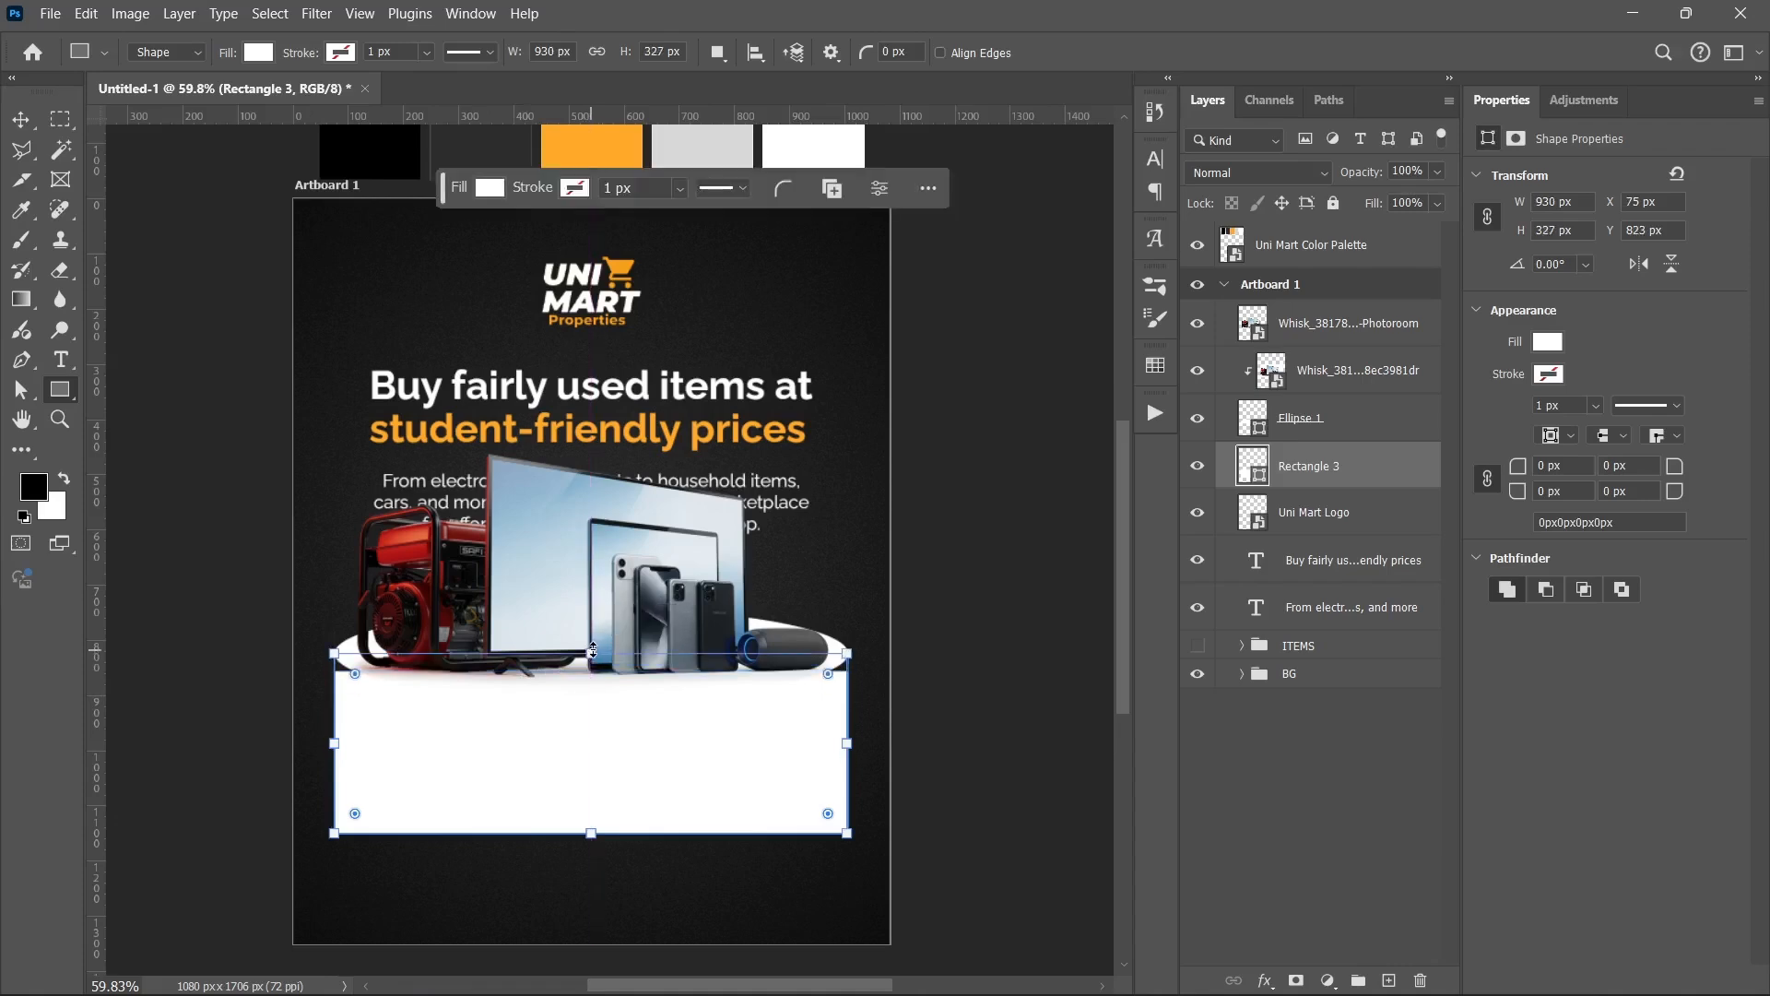
pyautogui.moveTo(1107, 790); pyautogui.dragTo(1113, 790)
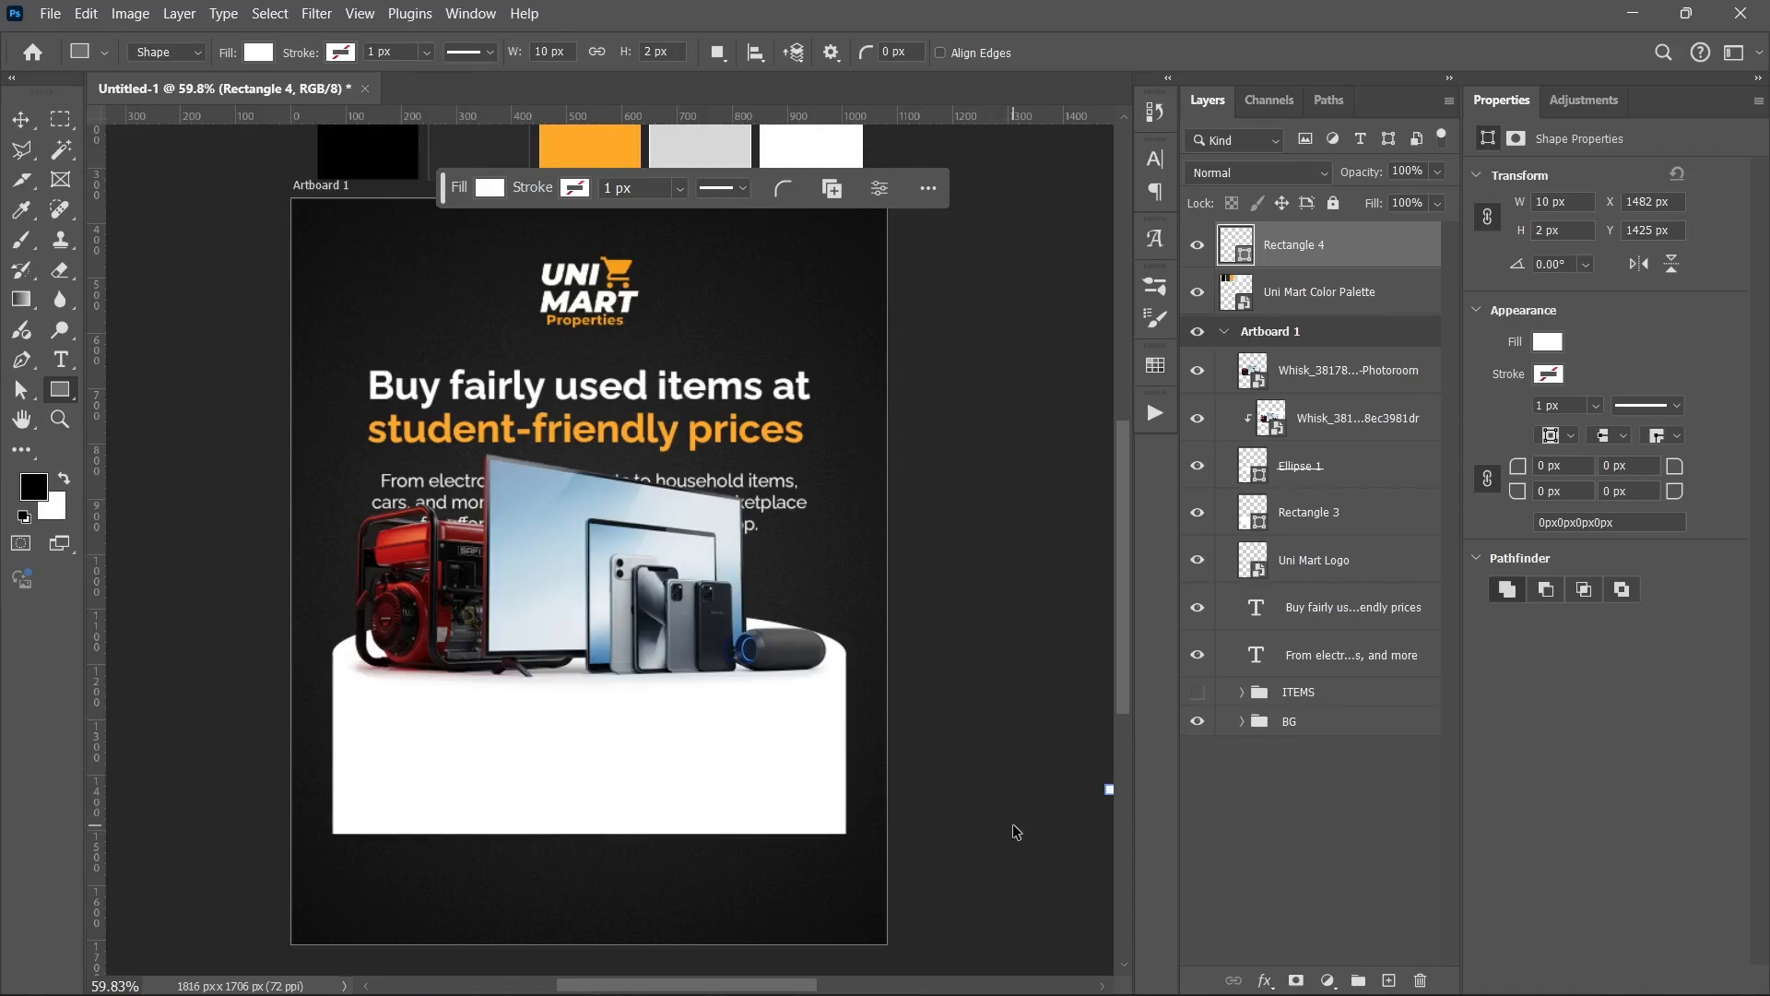
pyautogui.hotkey('ctrl', 'z')
# - Fill Rectangle 3 with the light grey #d8d8d8 sampled from the colour palette above the artboard
pyautogui.scroll(1, 1038, 750)
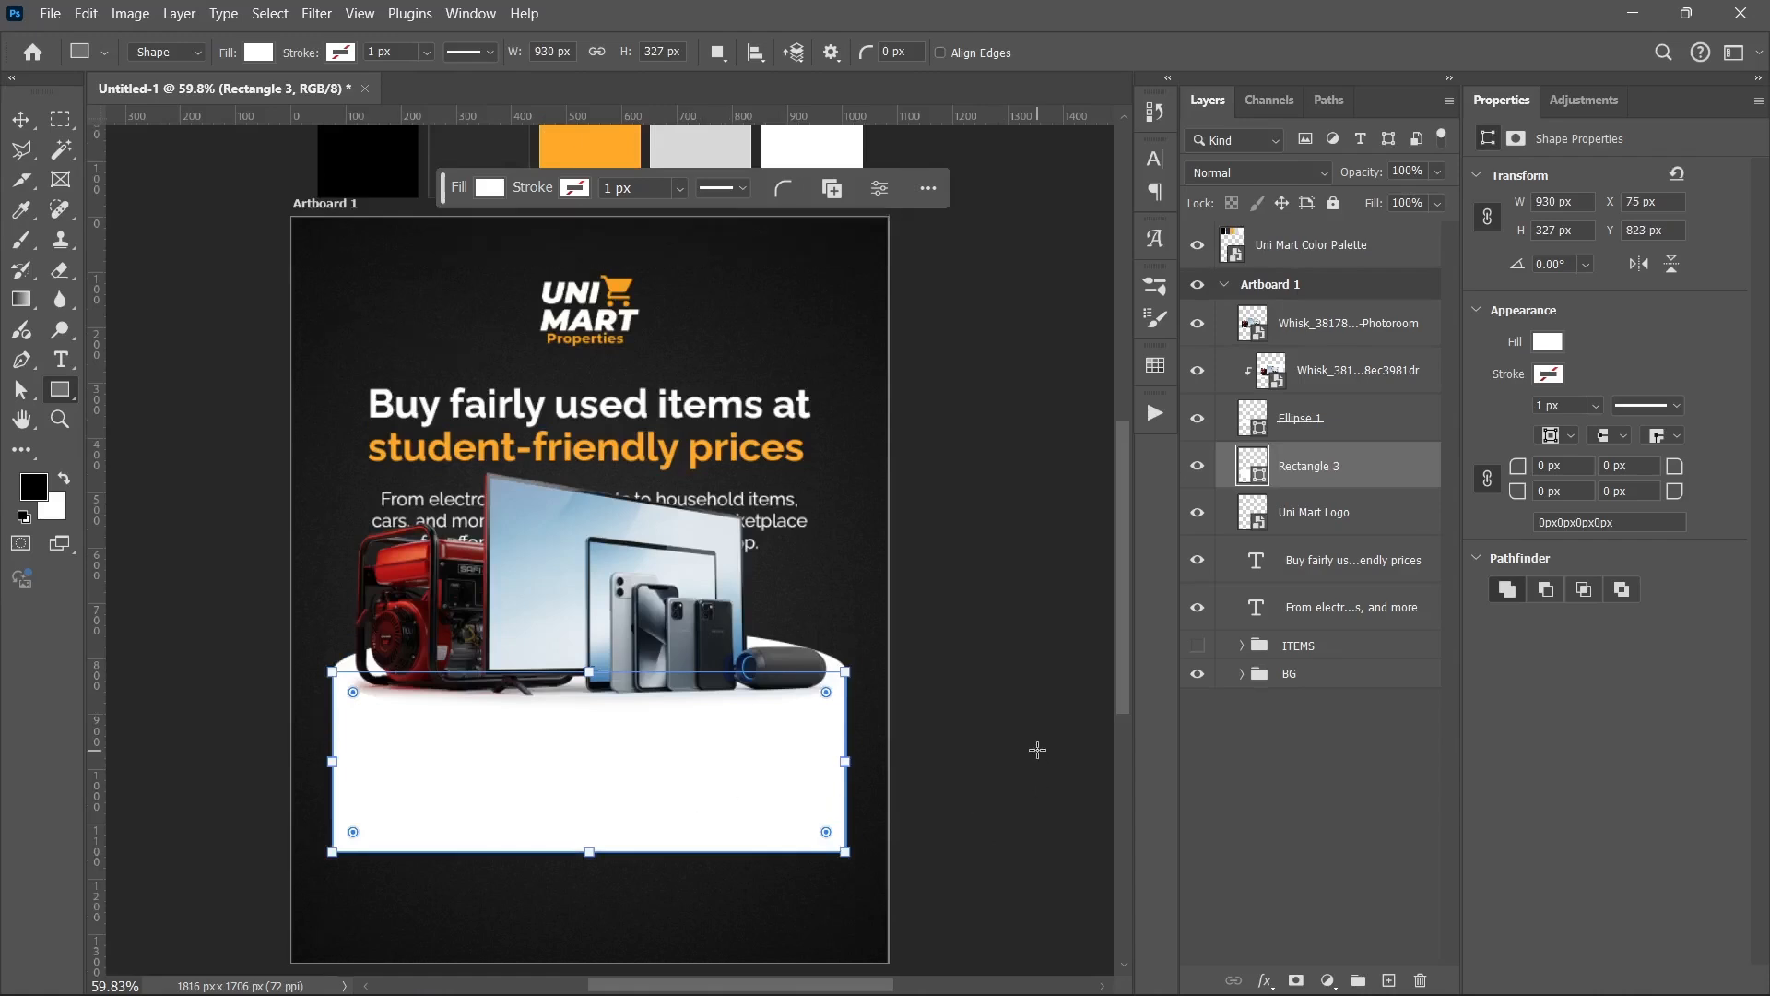
pyautogui.scroll(3, 1038, 749)
pyautogui.scroll(5, 749, 447)
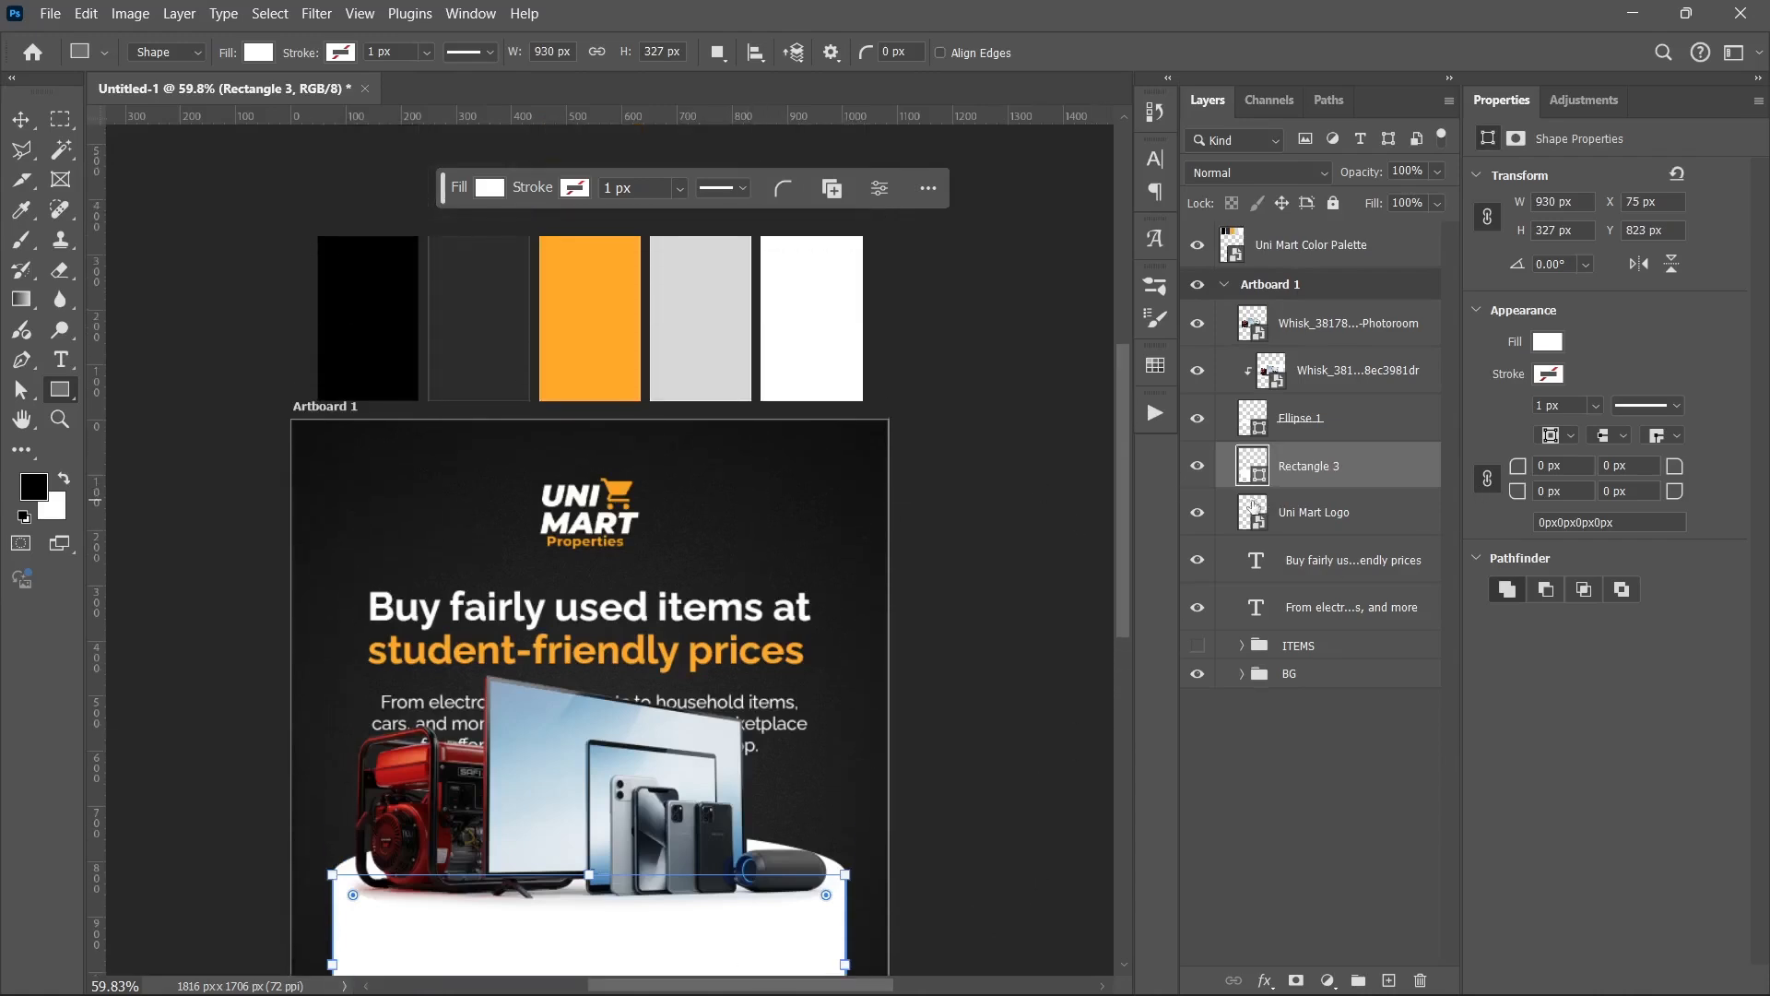
pyautogui.doubleClick(1250, 468)
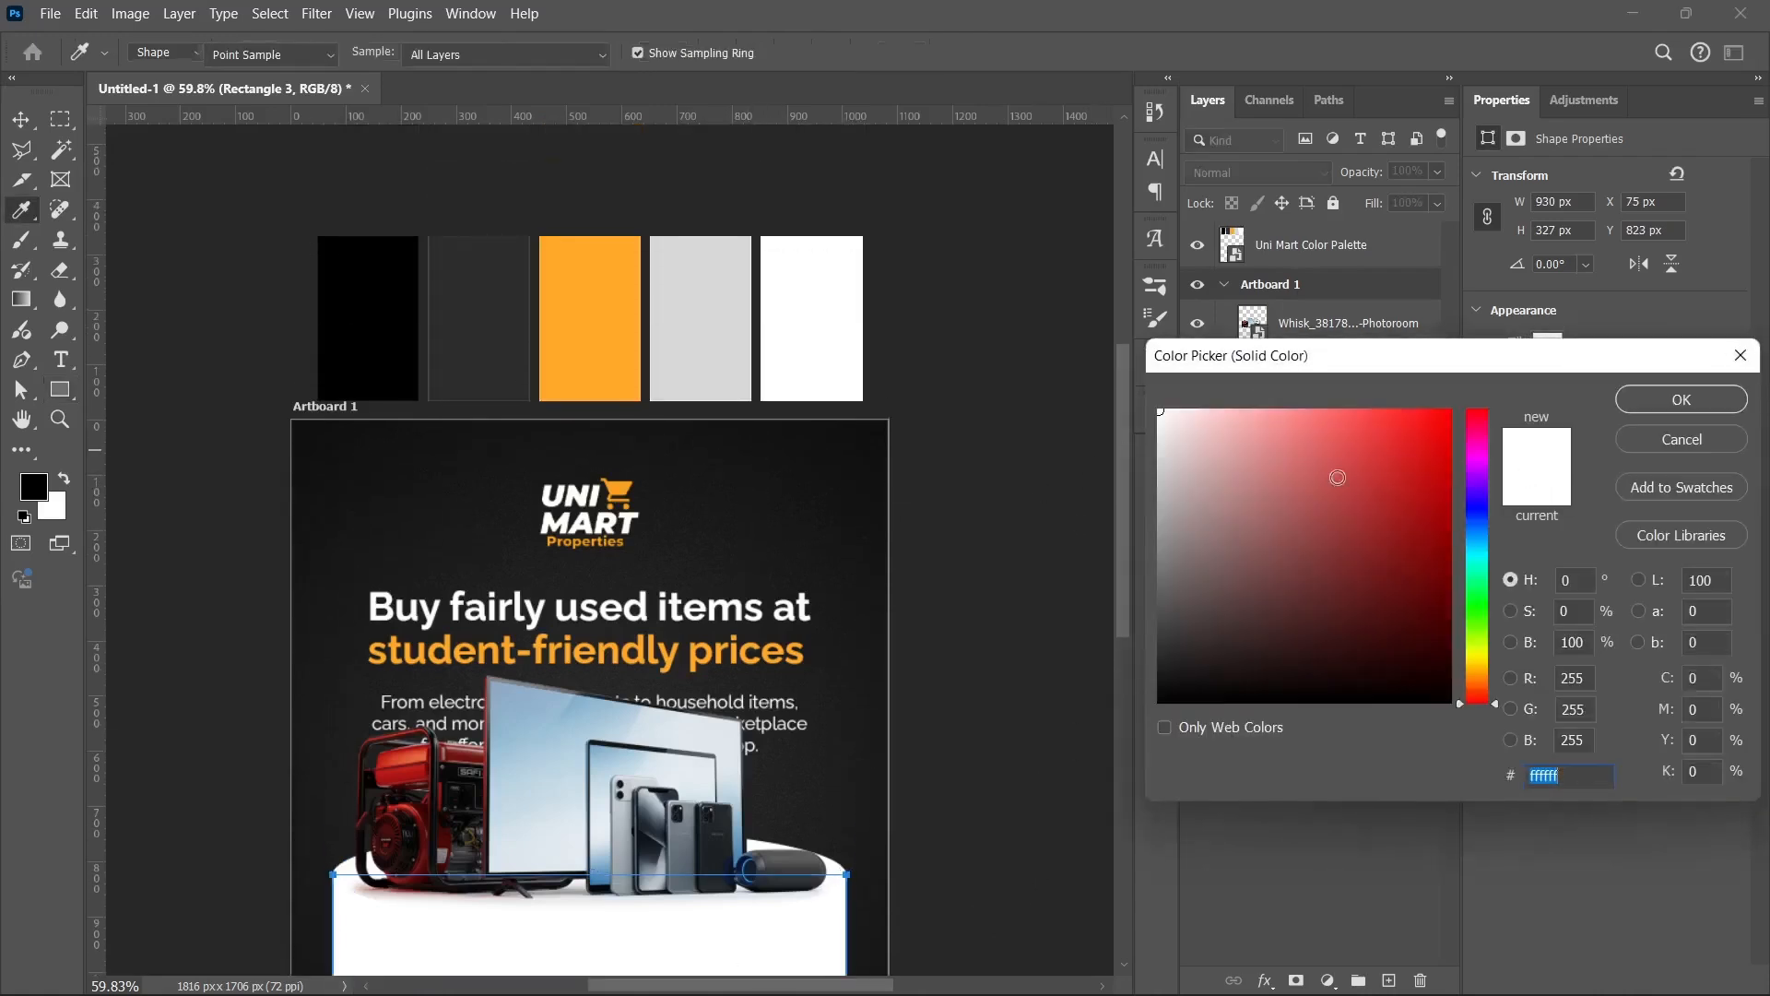
pyautogui.click(708, 298)
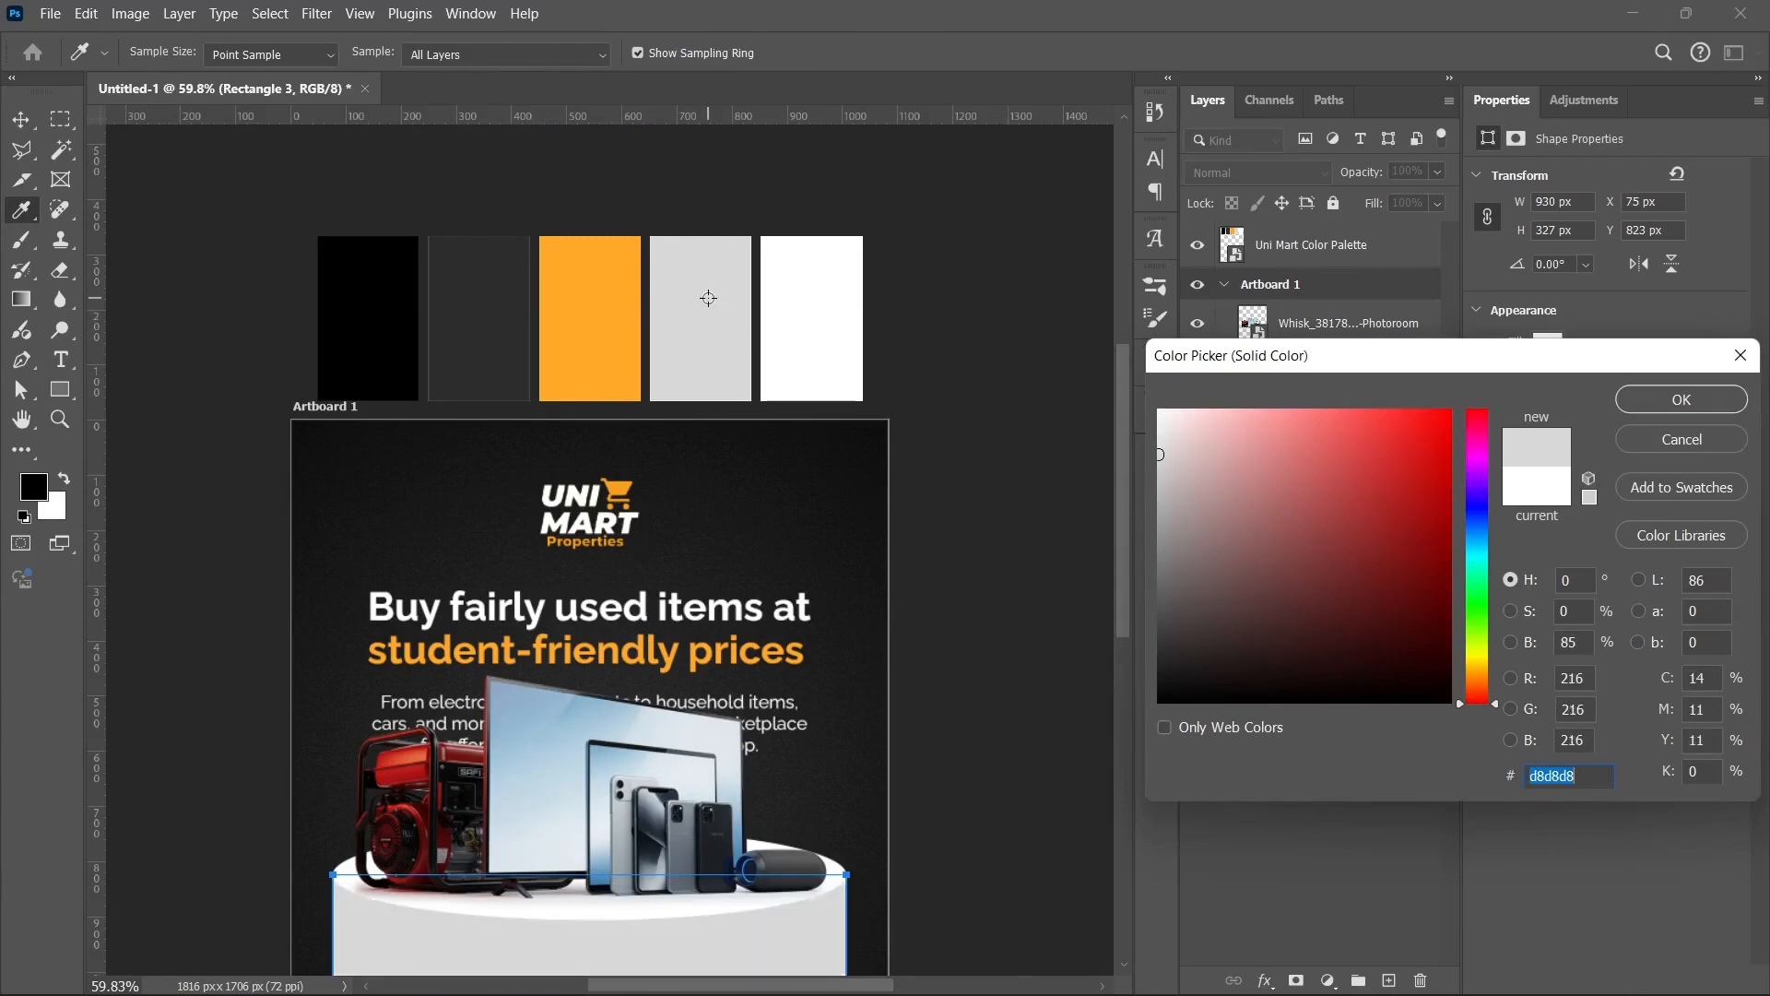
pyautogui.click(1681, 398)
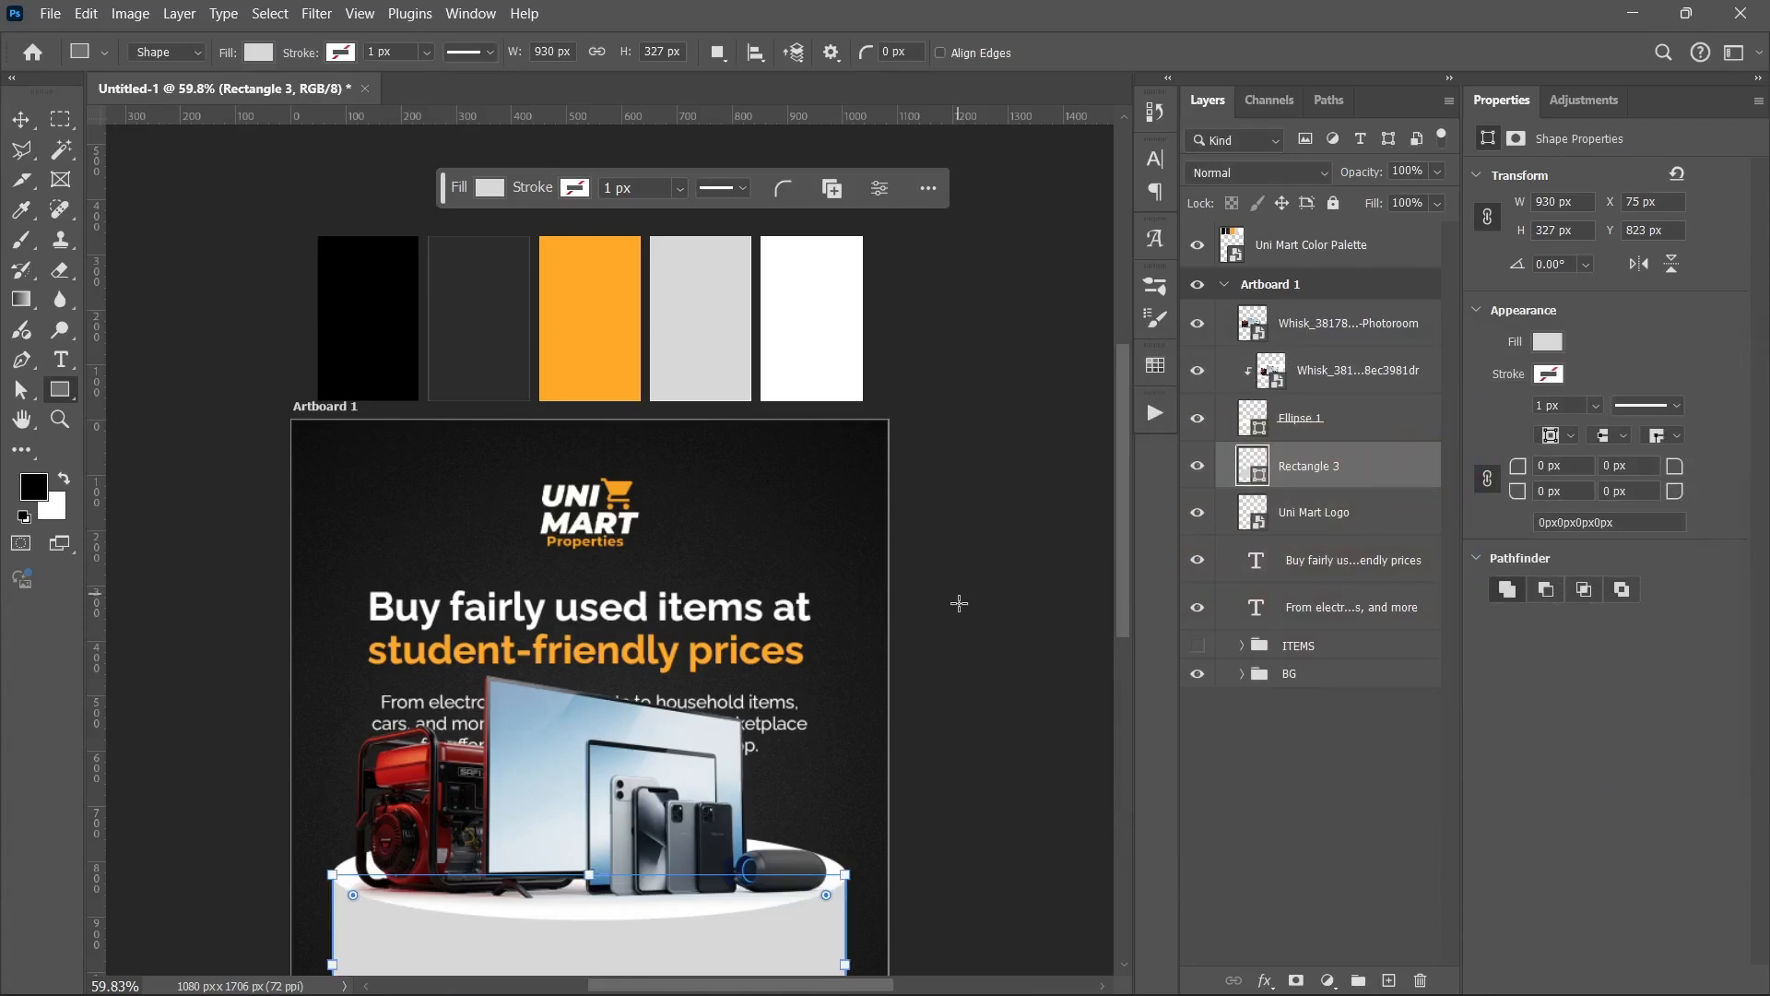
pyautogui.click(1309, 825)
pyautogui.scroll(-5, 1066, 790)
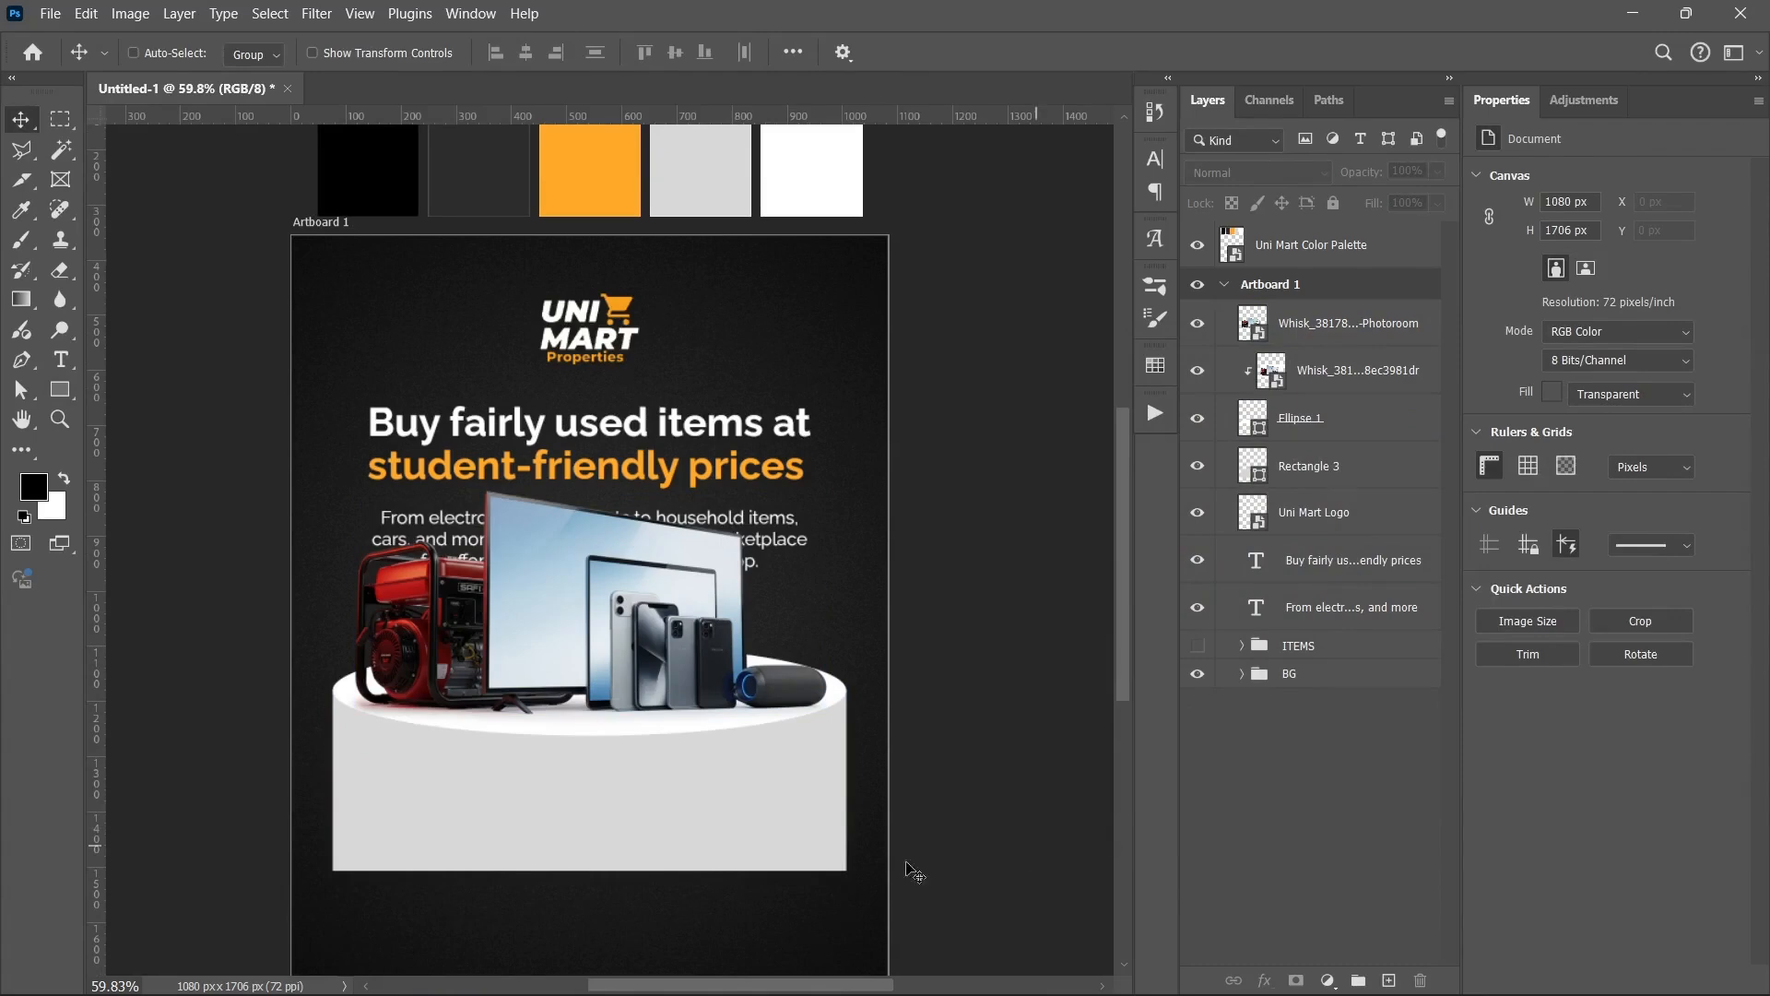
# - Group both product image layers with Ellipse 1 and Rectangle 3, and name the group SUBJECT
pyautogui.click(1332, 325)
pyautogui.click(1328, 466)
pyautogui.click(1309, 418)
pyautogui.click(1315, 369)
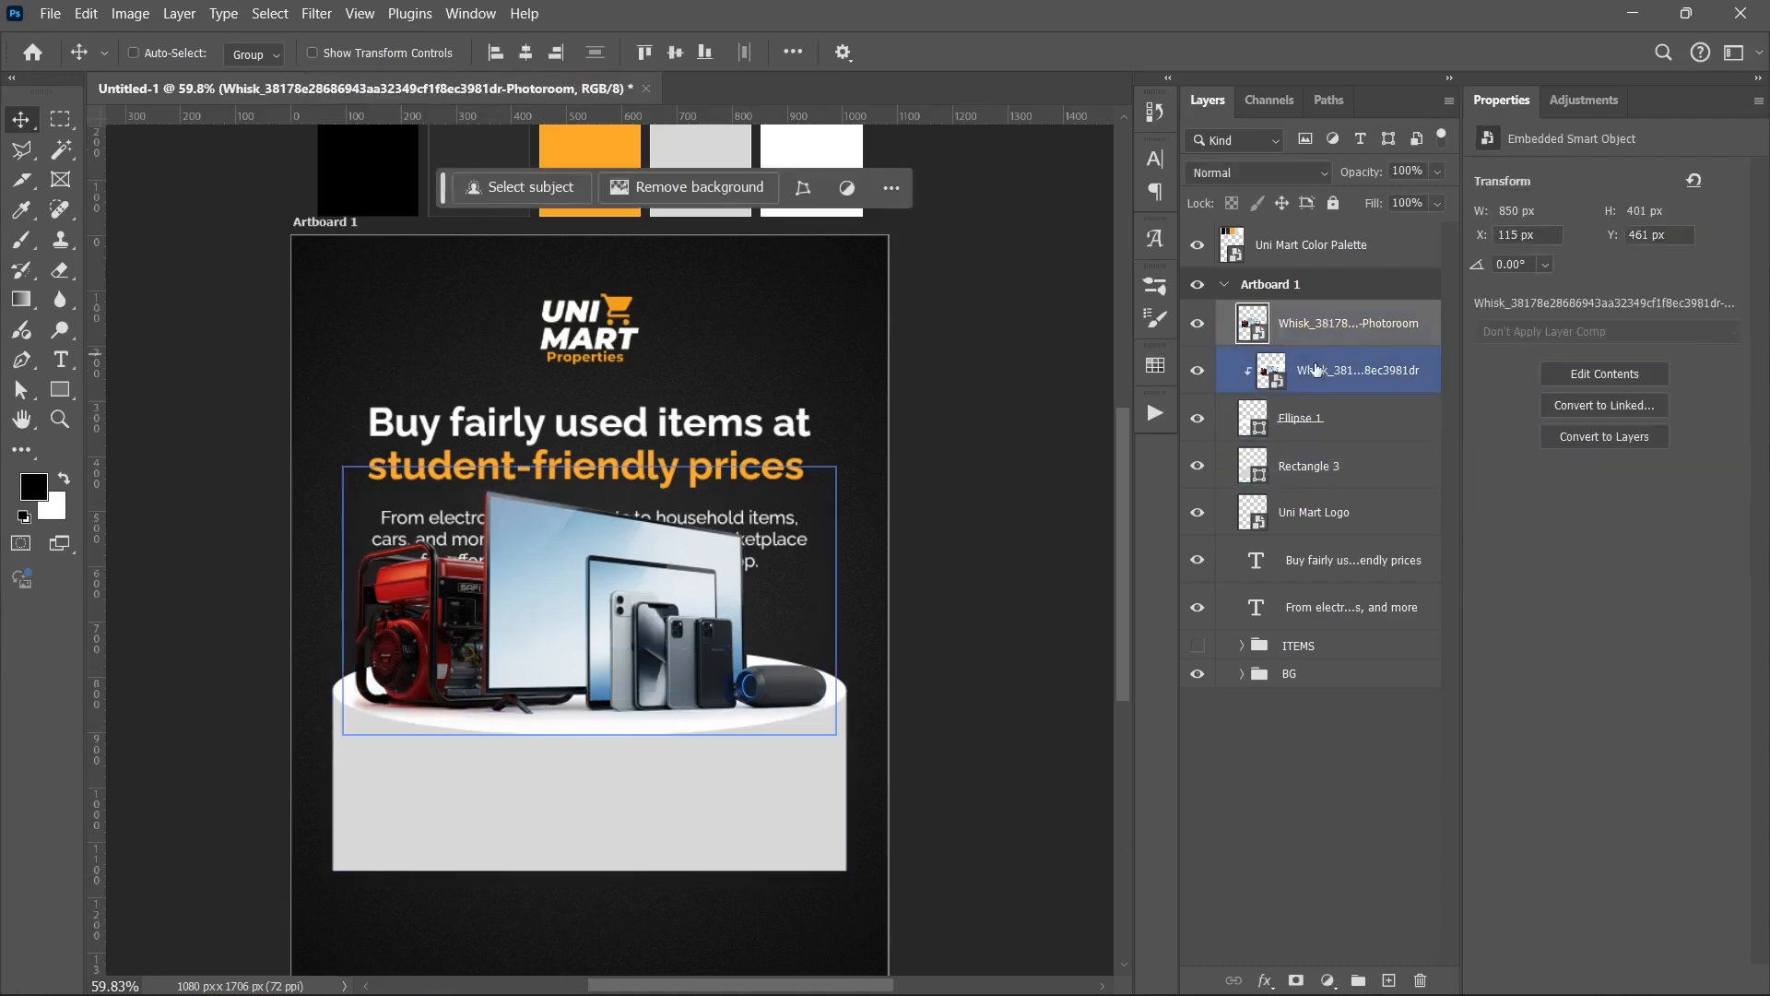
pyautogui.click(1317, 323)
pyautogui.click(1320, 370)
pyautogui.keyDown('shift'); pyautogui.click(1345, 419); pyautogui.keyUp('shift')
pyautogui.keyDown('shift'); pyautogui.click(1347, 471); pyautogui.keyUp('shift')
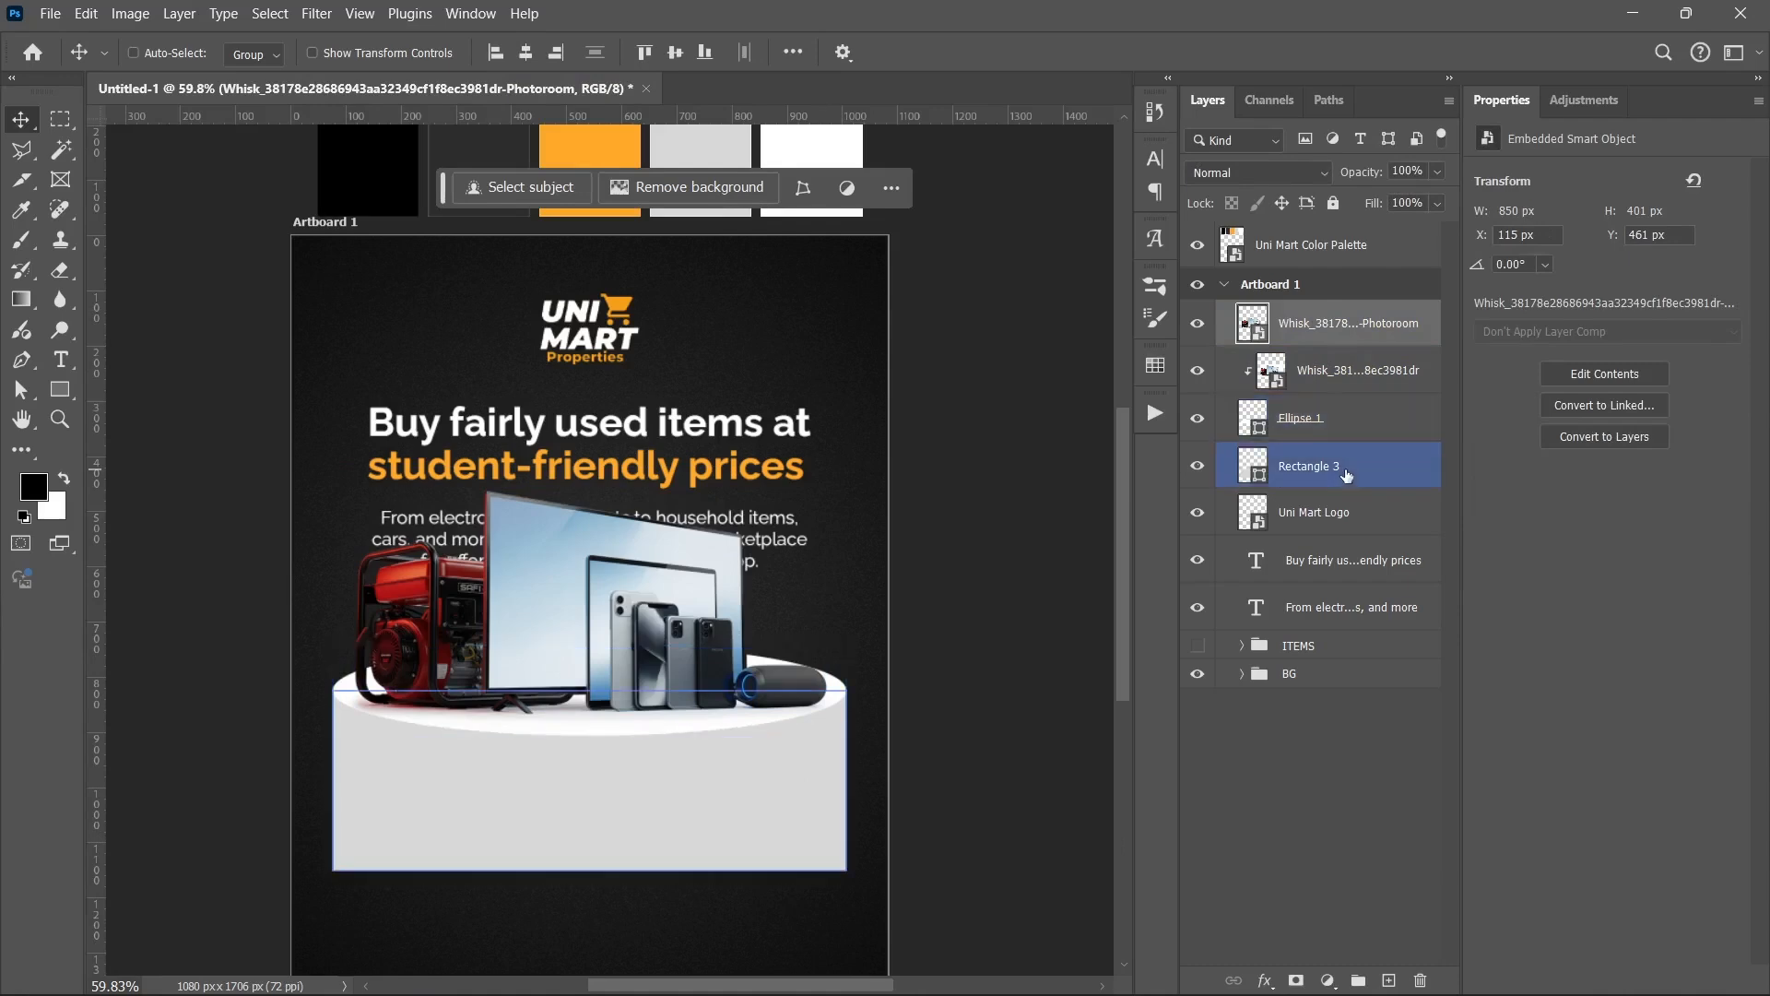
pyautogui.hotkey('ctrl', 'g')
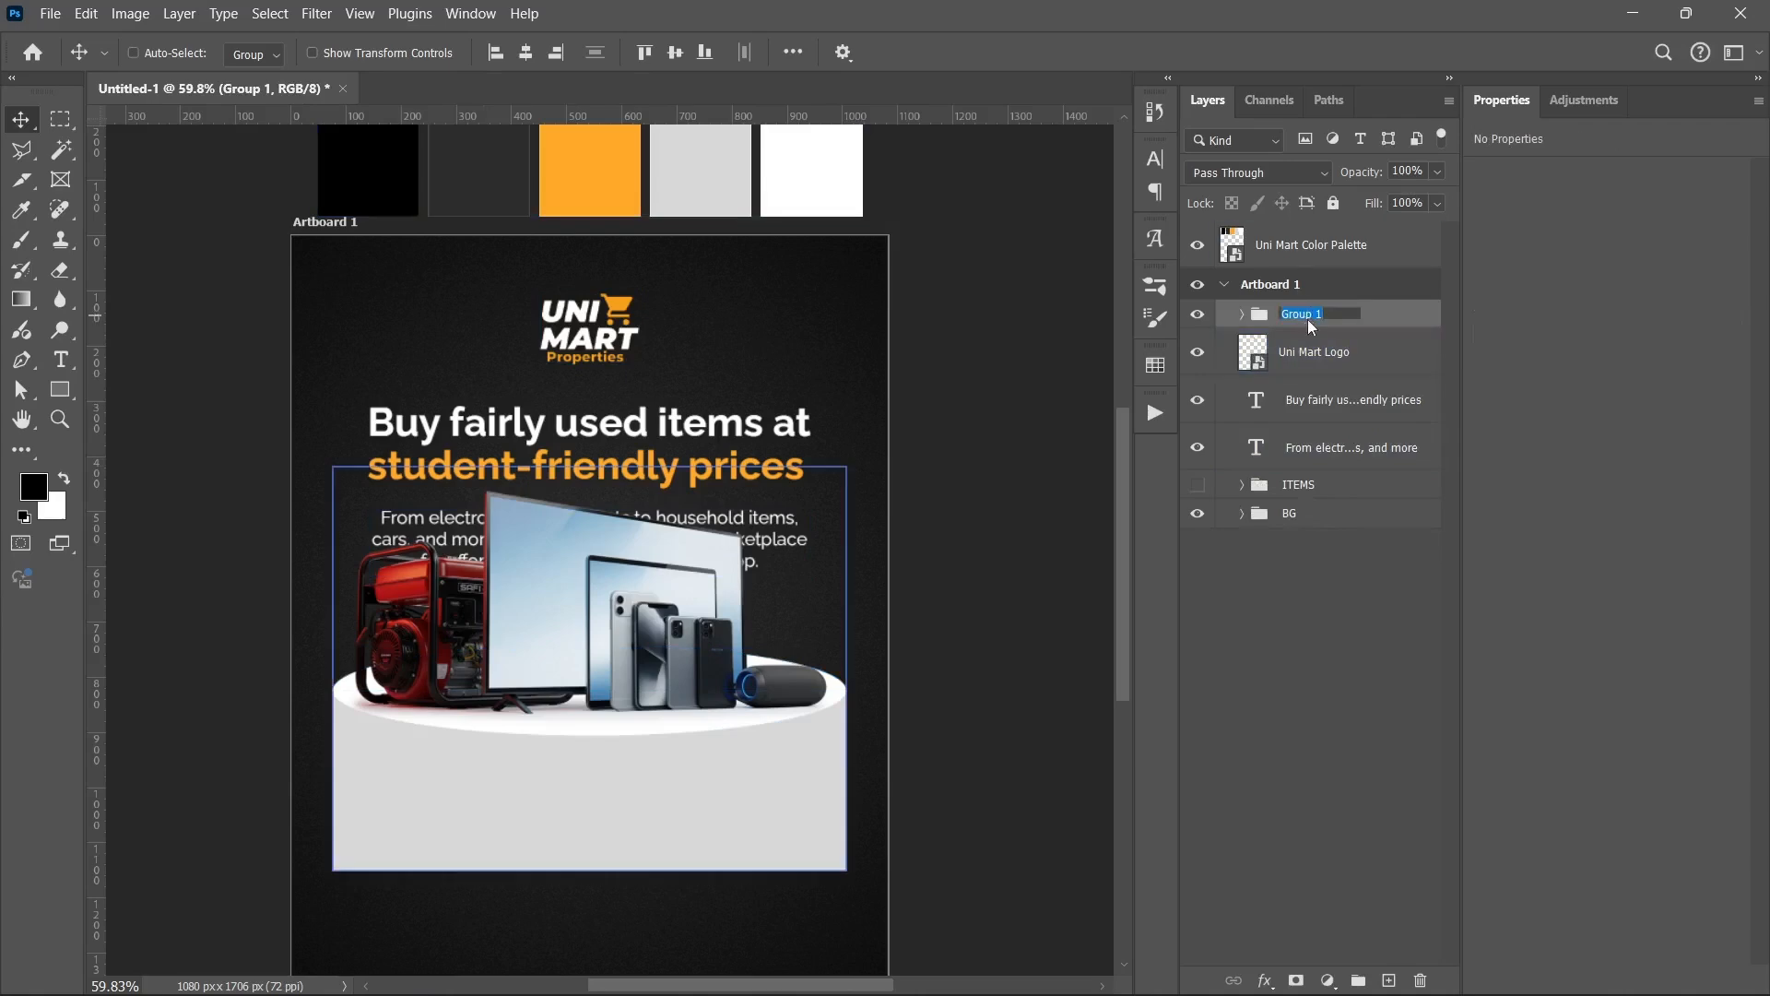
pyautogui.write('SUBJECY')
pyautogui.press('Return')
pyautogui.doubleClick(1298, 314)
pyautogui.press('Return')
# - Rotate the SUBJECT group to -20.30° and move it about 258 px right and 281 px down, over the artboard's lower-right corner
pyautogui.hotkey('ctrl', 't')
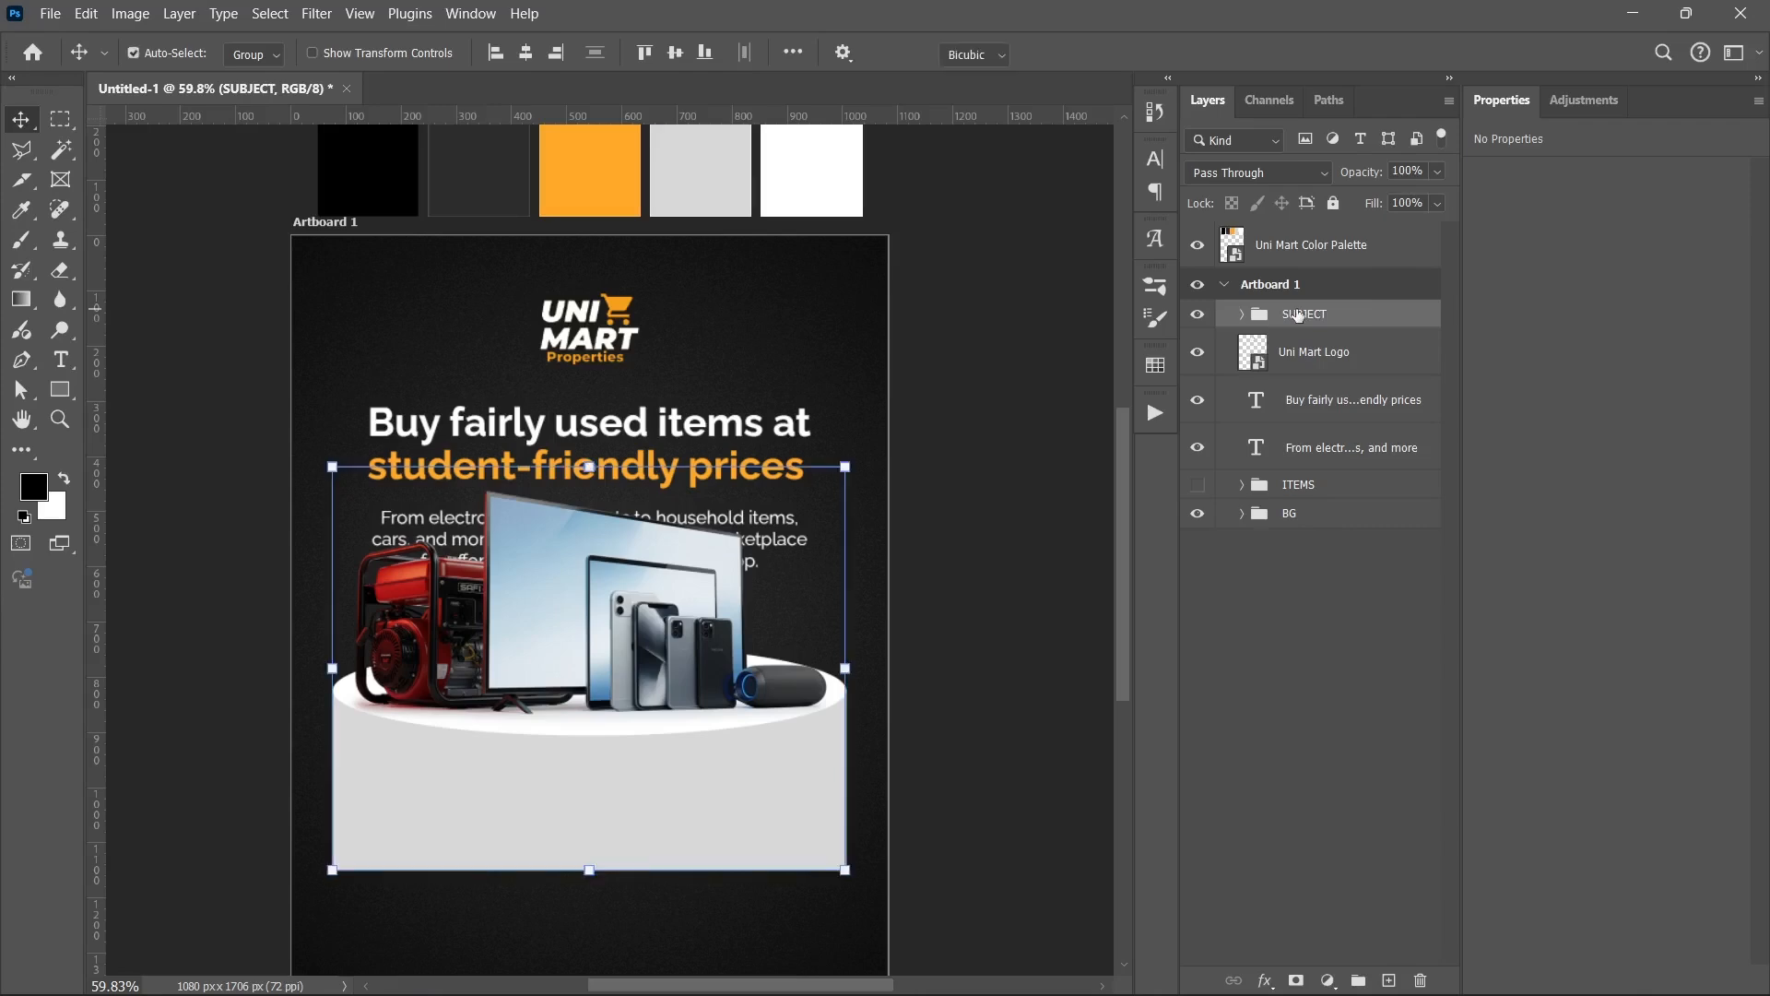
pyautogui.moveTo(587, 388); pyautogui.dragTo(491, 405)
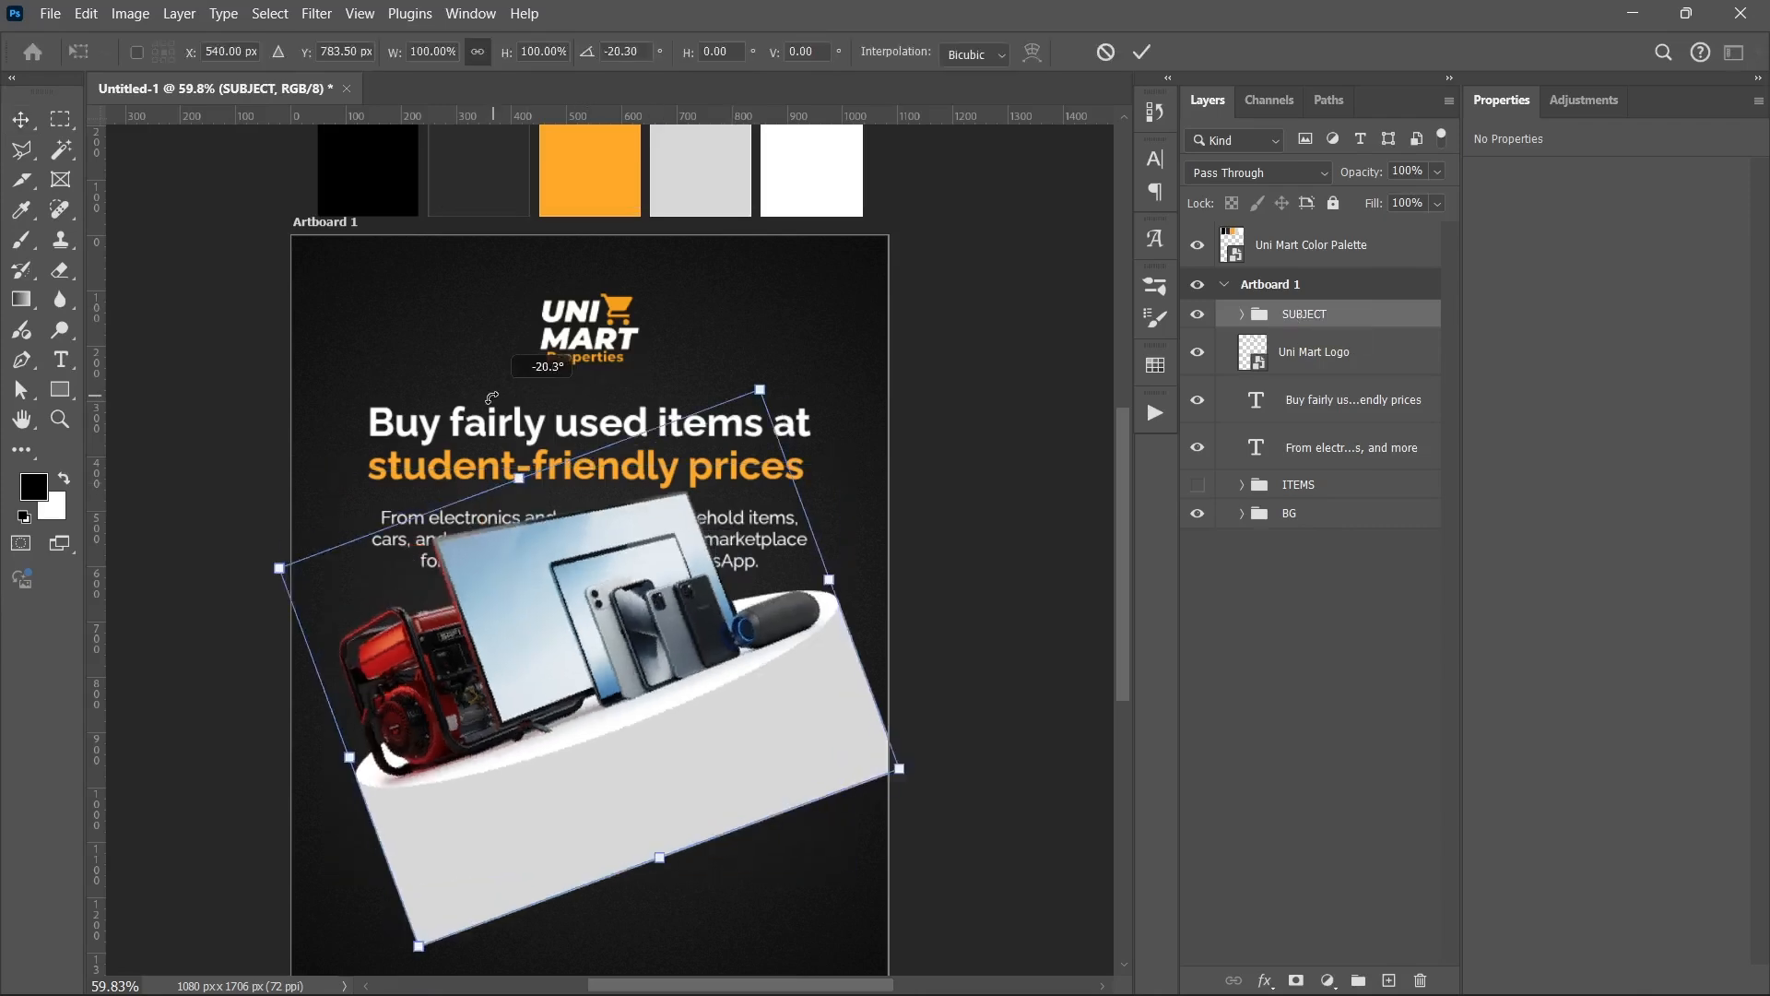
pyautogui.moveTo(682, 719); pyautogui.dragTo(834, 881)
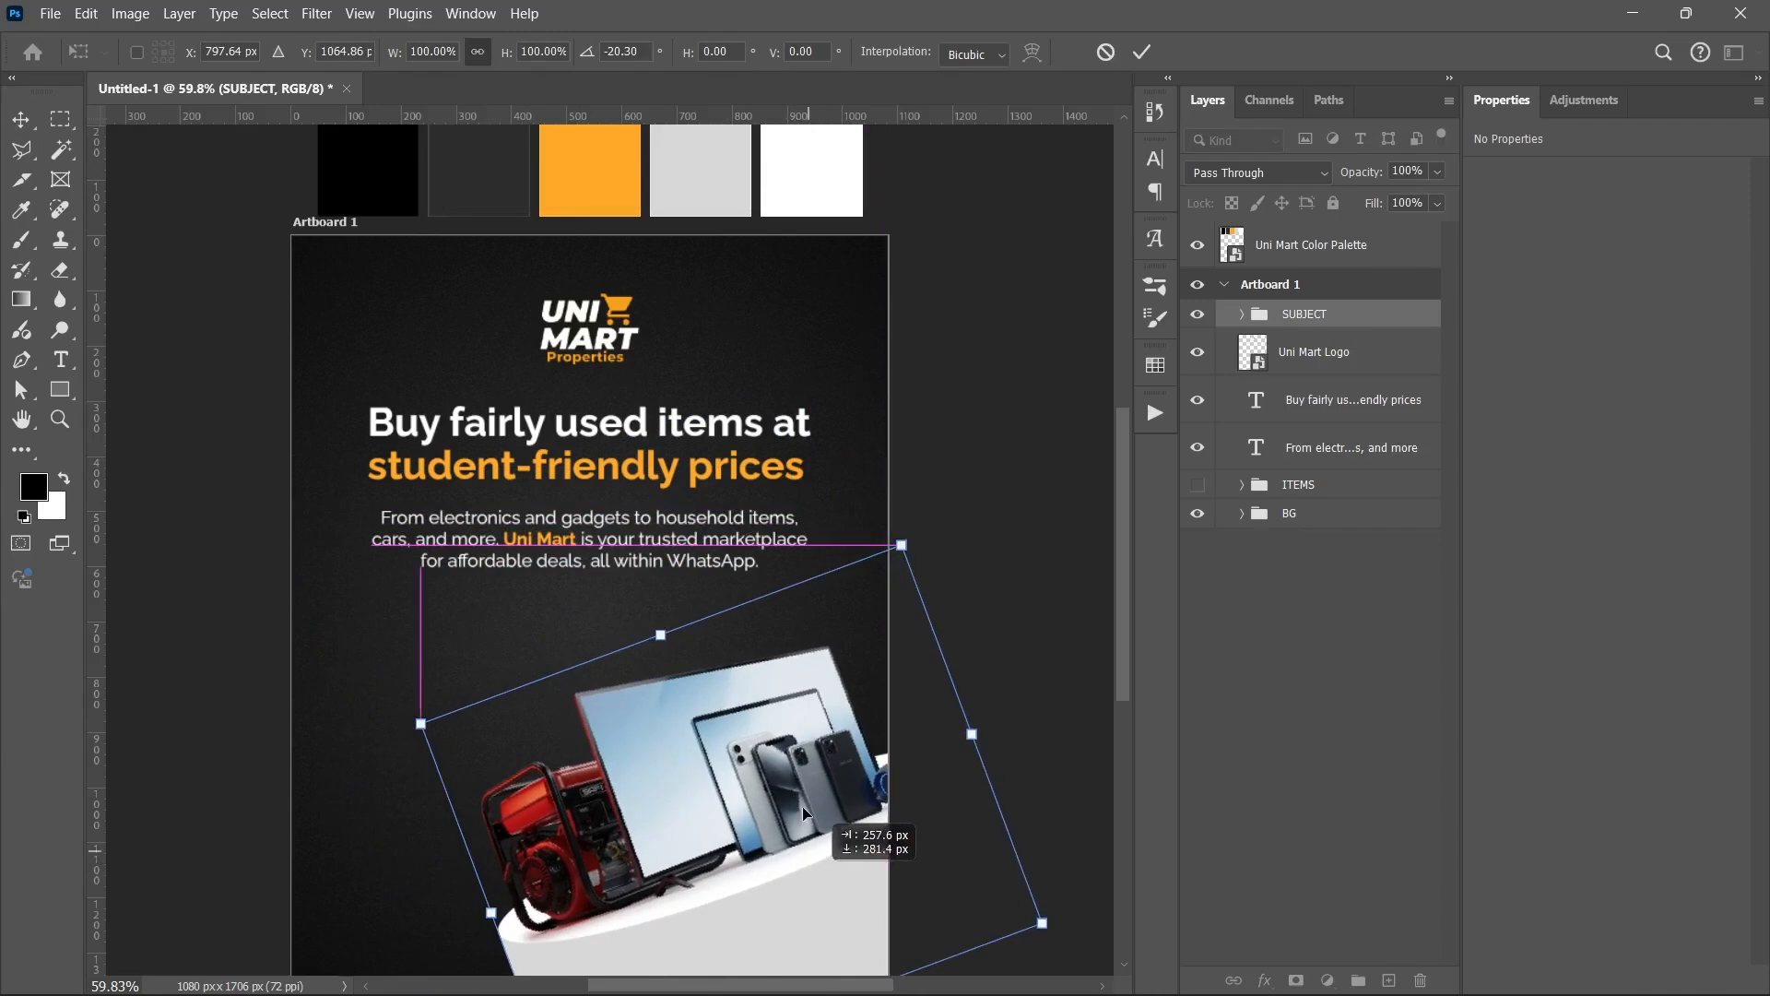
pyautogui.scroll(-2, 1006, 498)
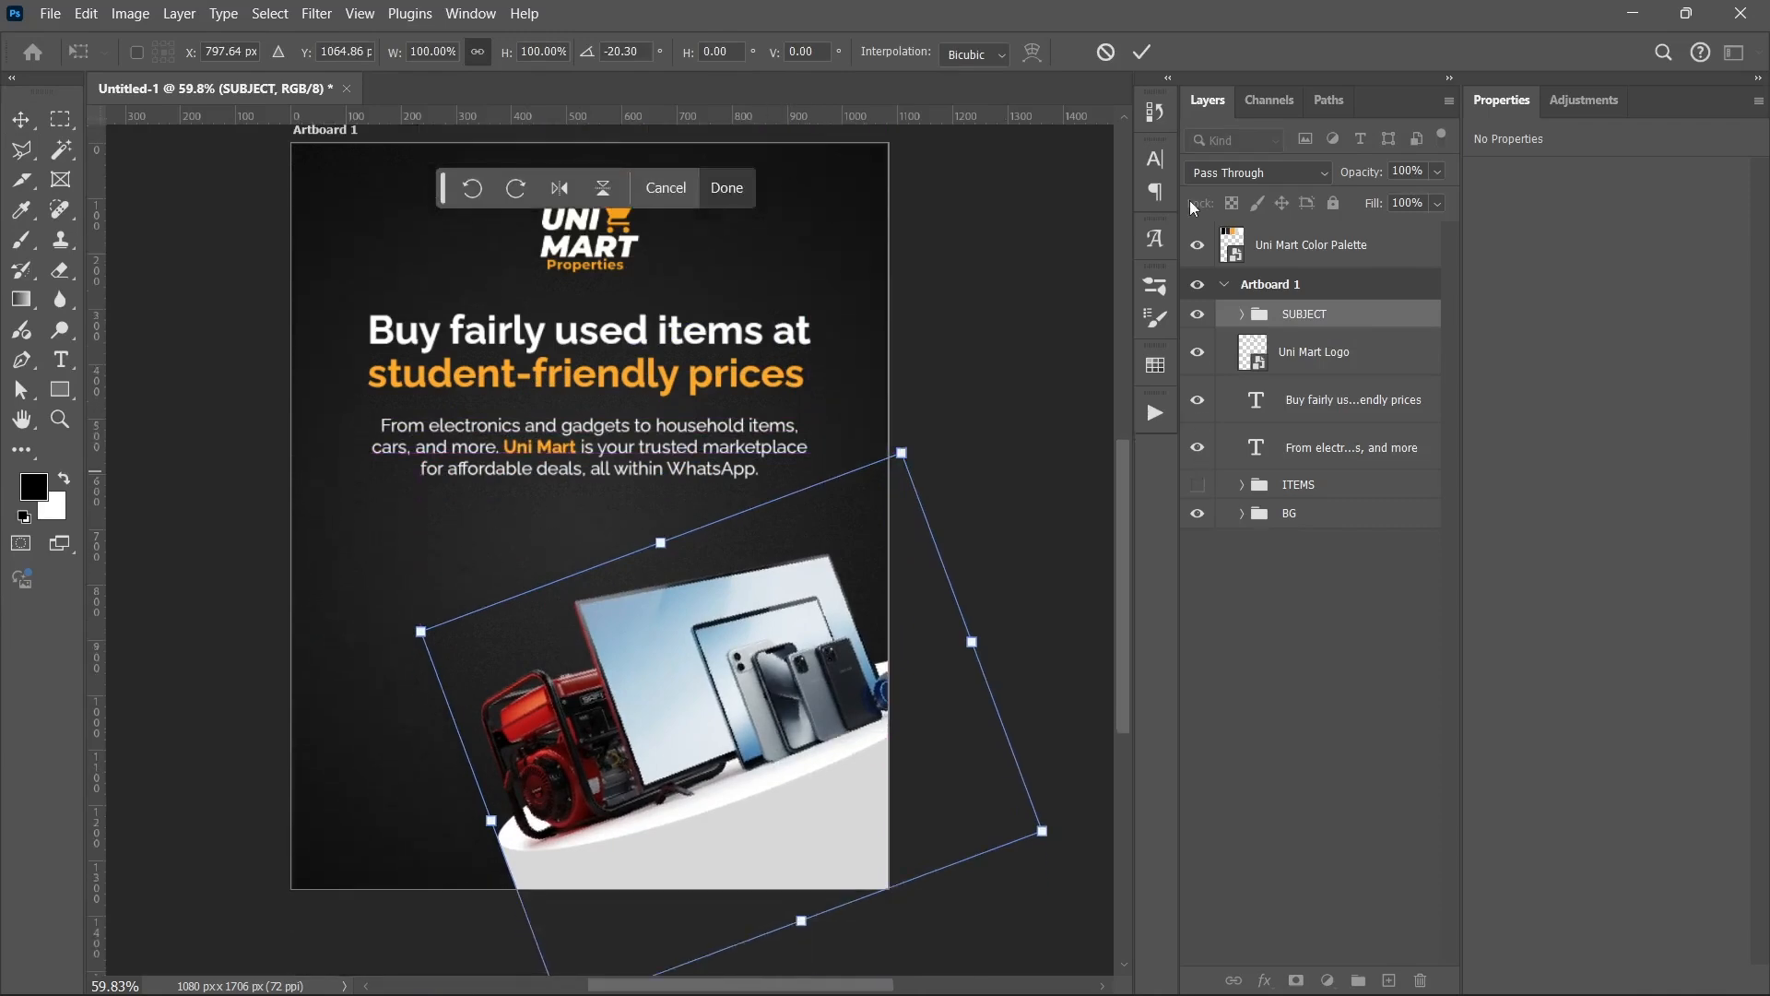
pyautogui.press('Return')
# - Show the ITEMS group and nudge it up by about 20 px on the artboard
pyautogui.click(1198, 485)
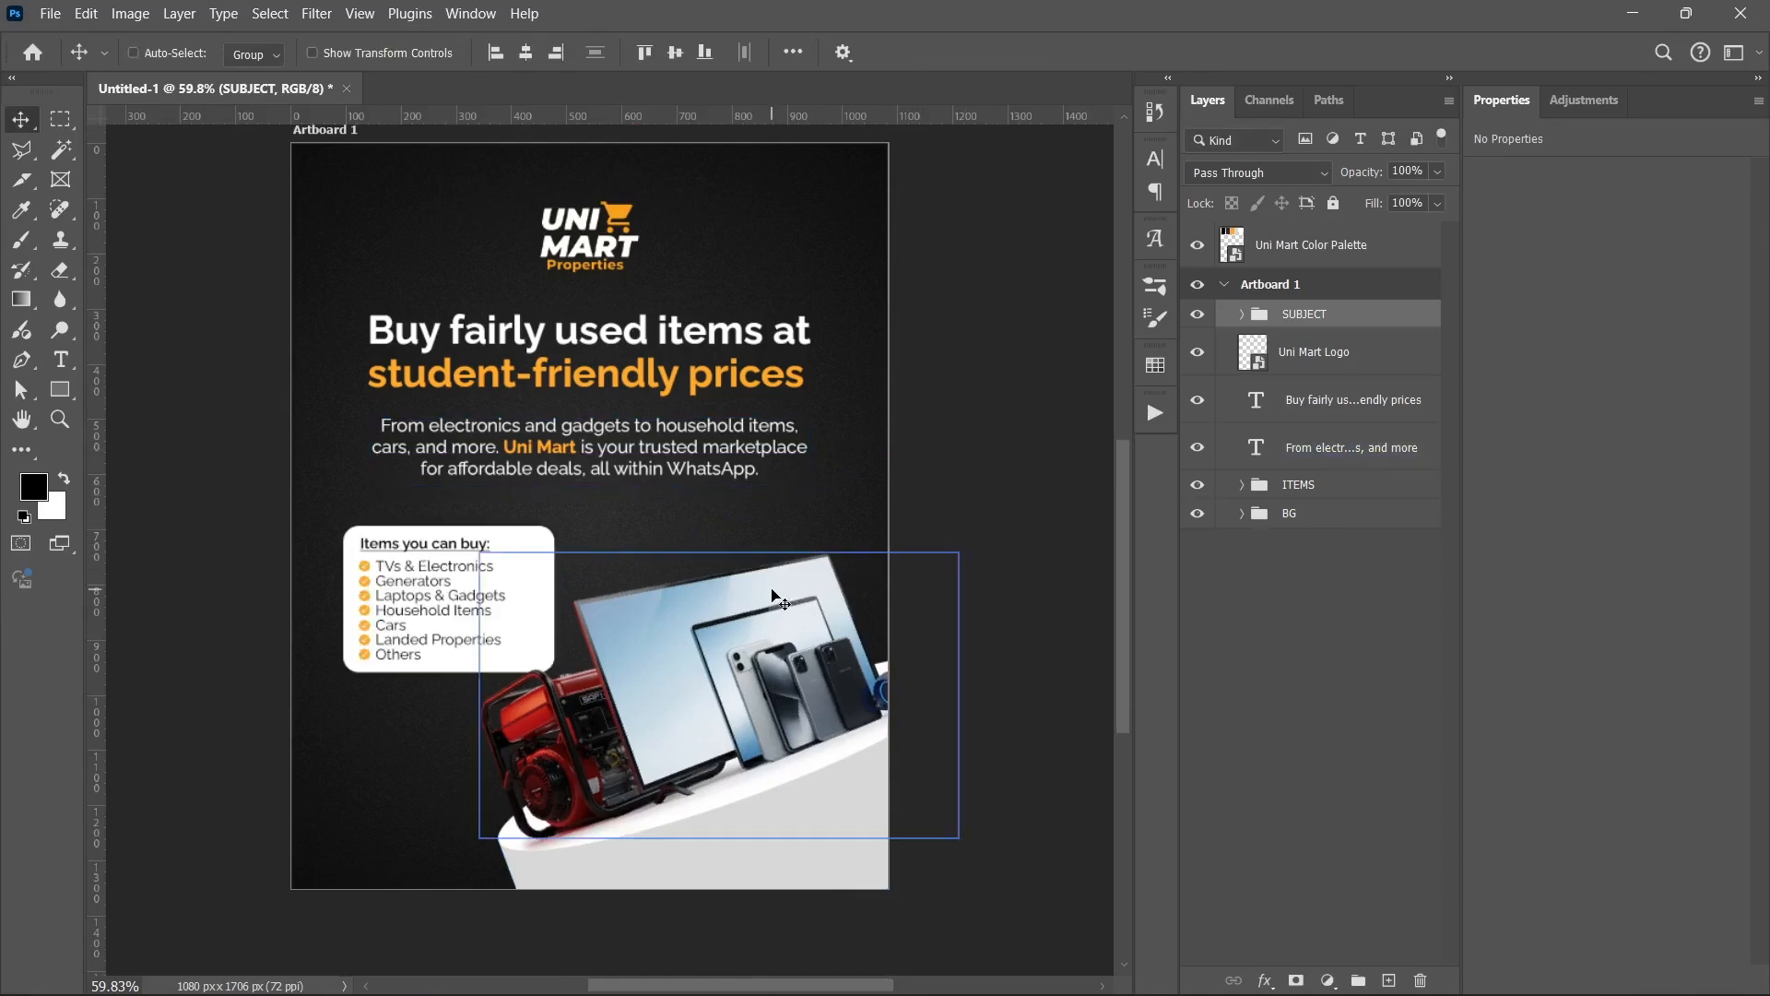
pyautogui.click(1310, 485)
pyautogui.hotkey('shift', 'Up')
pyautogui.hotkey('shift', 'Up')
pyautogui.hotkey('shift', 'Up')
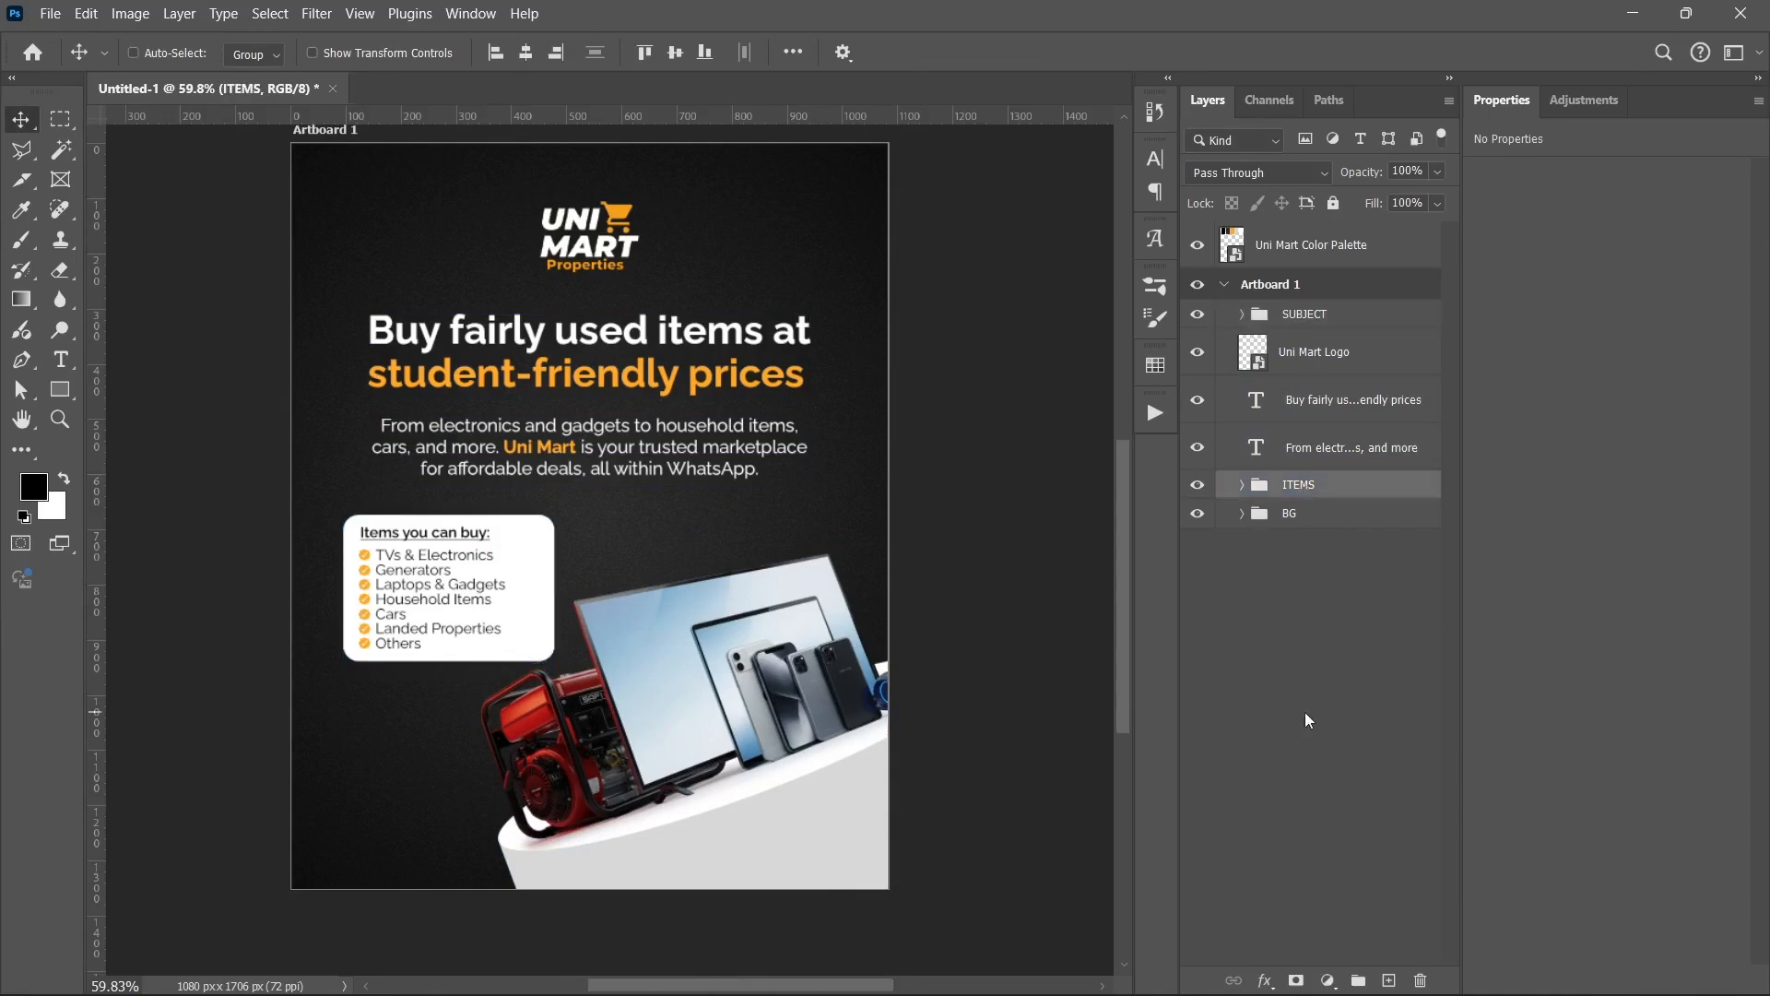
# - Enlarge the ITEMS group proportionally to 116.63%, keeping the card's upper-left corner in place
pyautogui.hotkey('ctrl', 't')
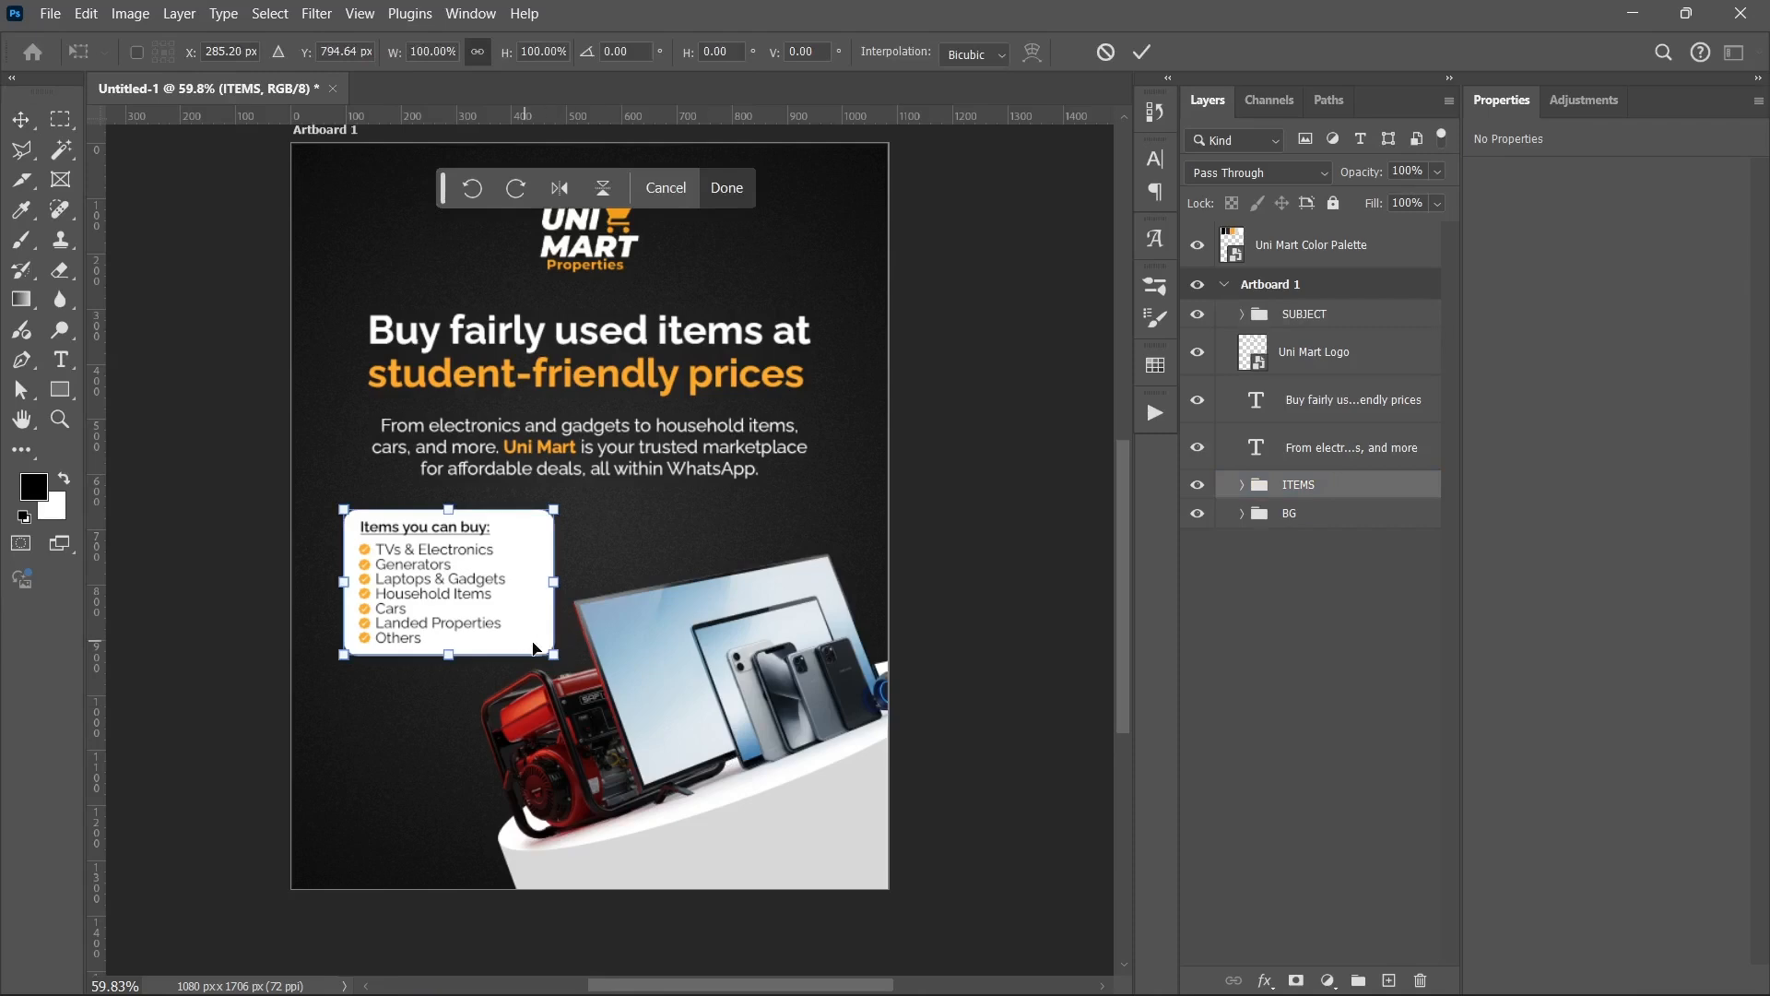
pyautogui.moveTo(558, 653); pyautogui.dragTo(590, 679)
pyautogui.hotkey('ctrl', 'z')
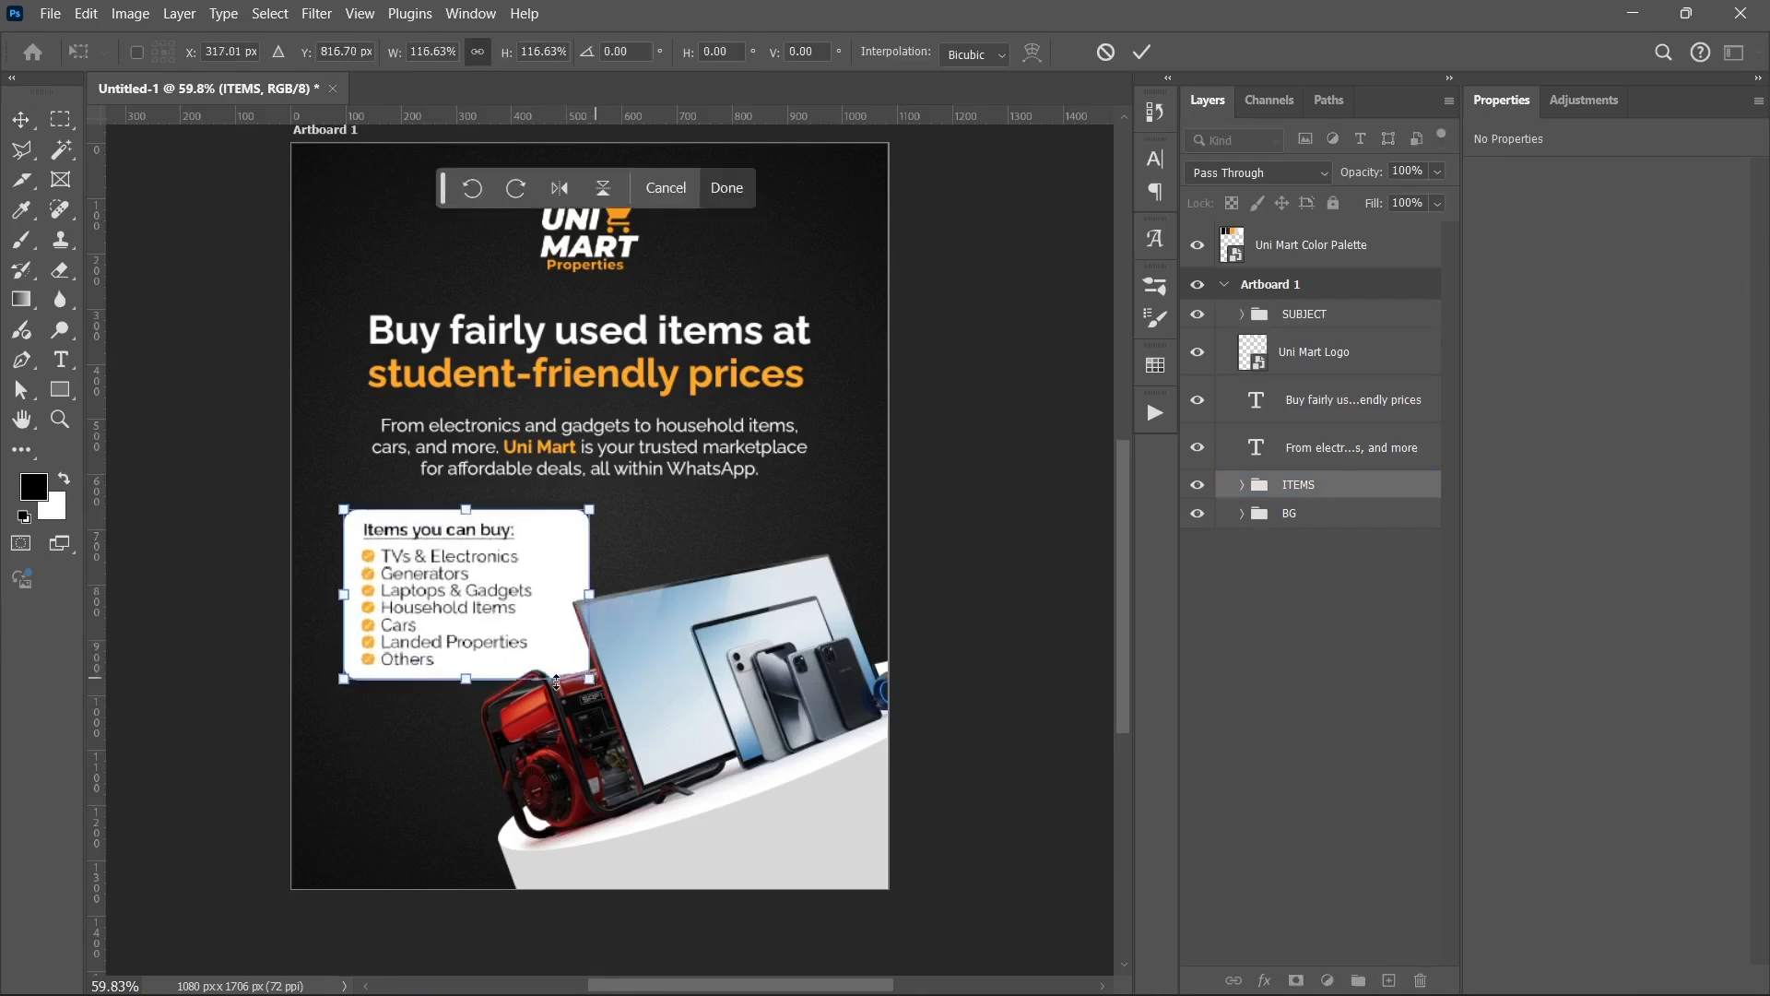
pyautogui.press('Return')
# - Scale the SUBJECT group to 104.07%, rotate it 2.24° and shift it about 8 px right and 12 px down
pyautogui.click(1306, 317)
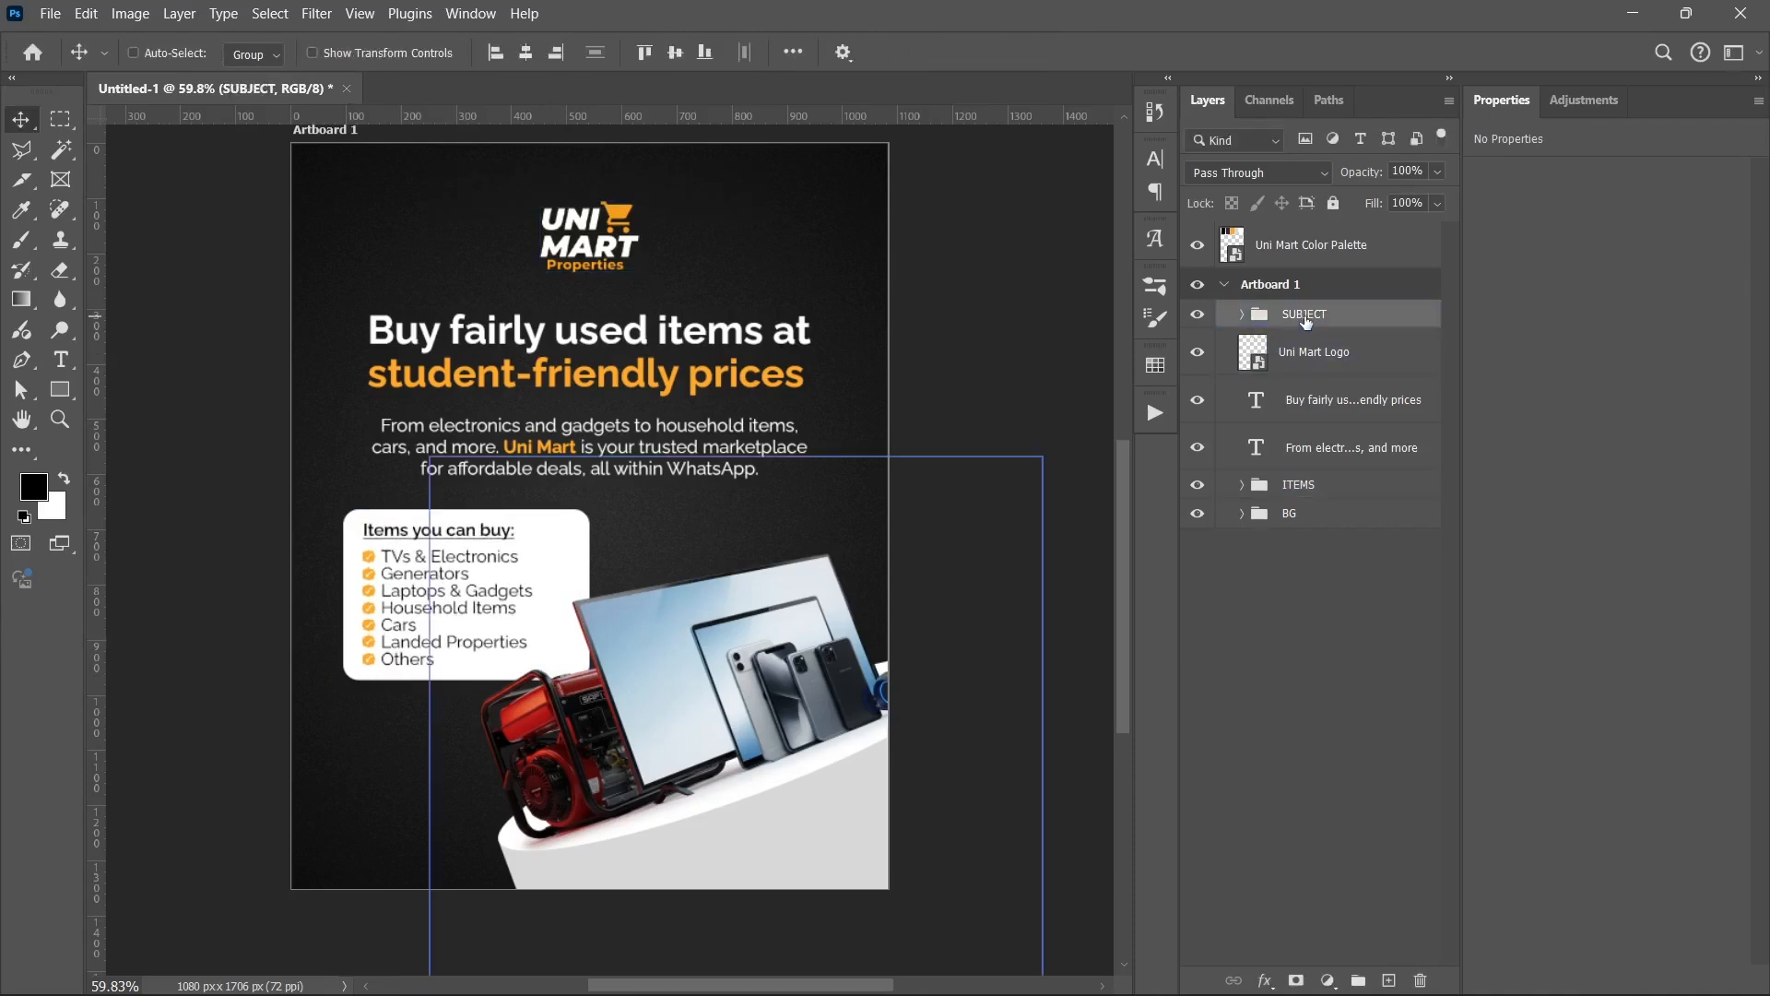
pyautogui.hotkey('ctrl', 't')
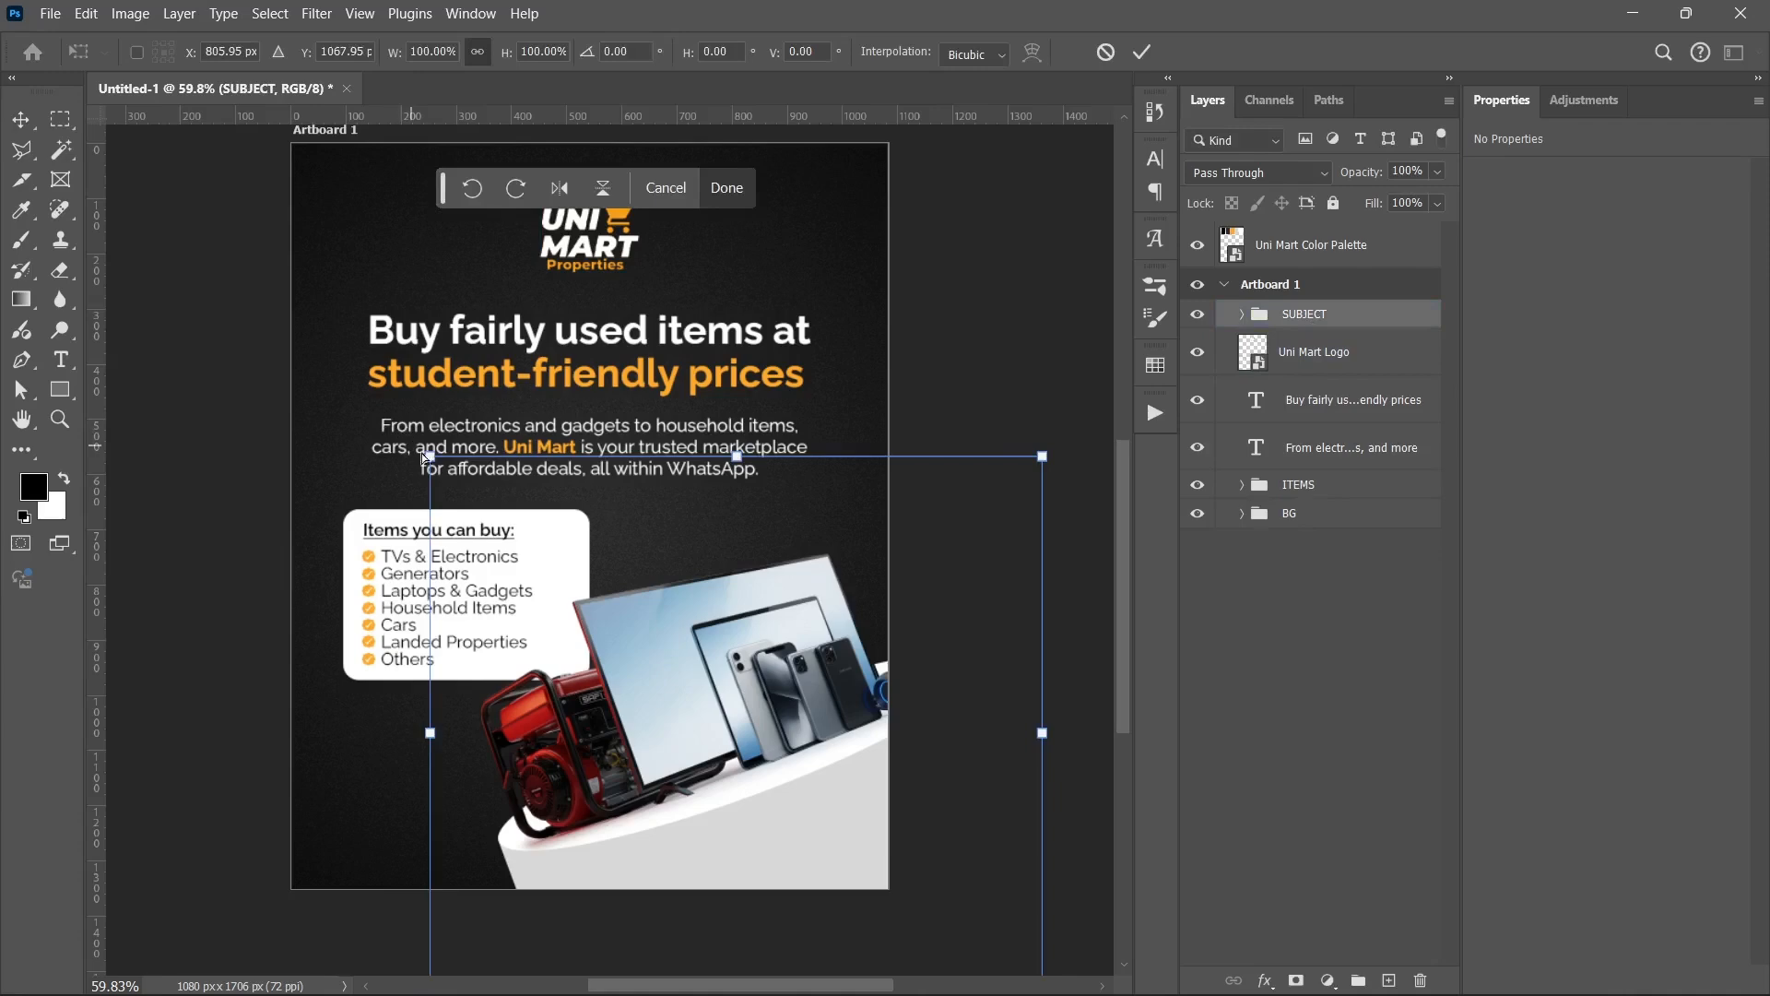
pyautogui.moveTo(428, 457); pyautogui.dragTo(406, 431)
pyautogui.hotkey('ctrl', 'z')
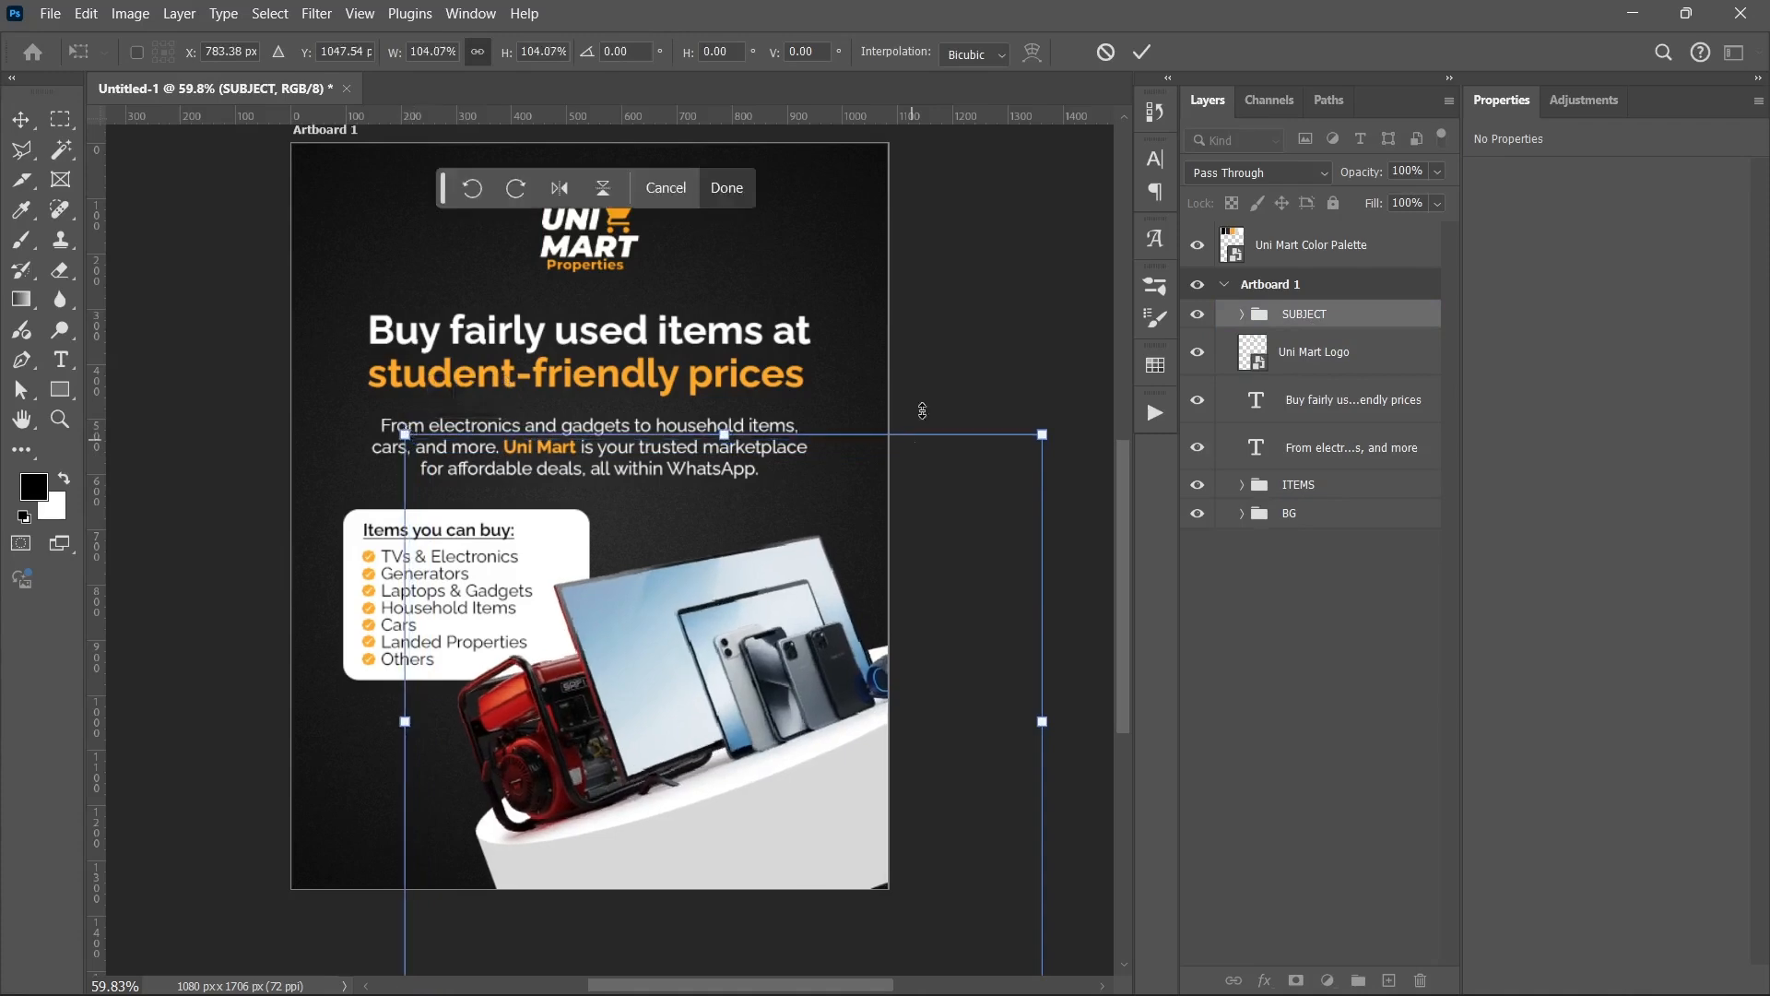
pyautogui.moveTo(922, 411)
pyautogui.mouseDown()
pyautogui.moveTo(928, 385)
pyautogui.moveTo(938, 398)
pyautogui.mouseUp()
pyautogui.moveTo(826, 641); pyautogui.dragTo(829, 648)
pyautogui.press('Return')
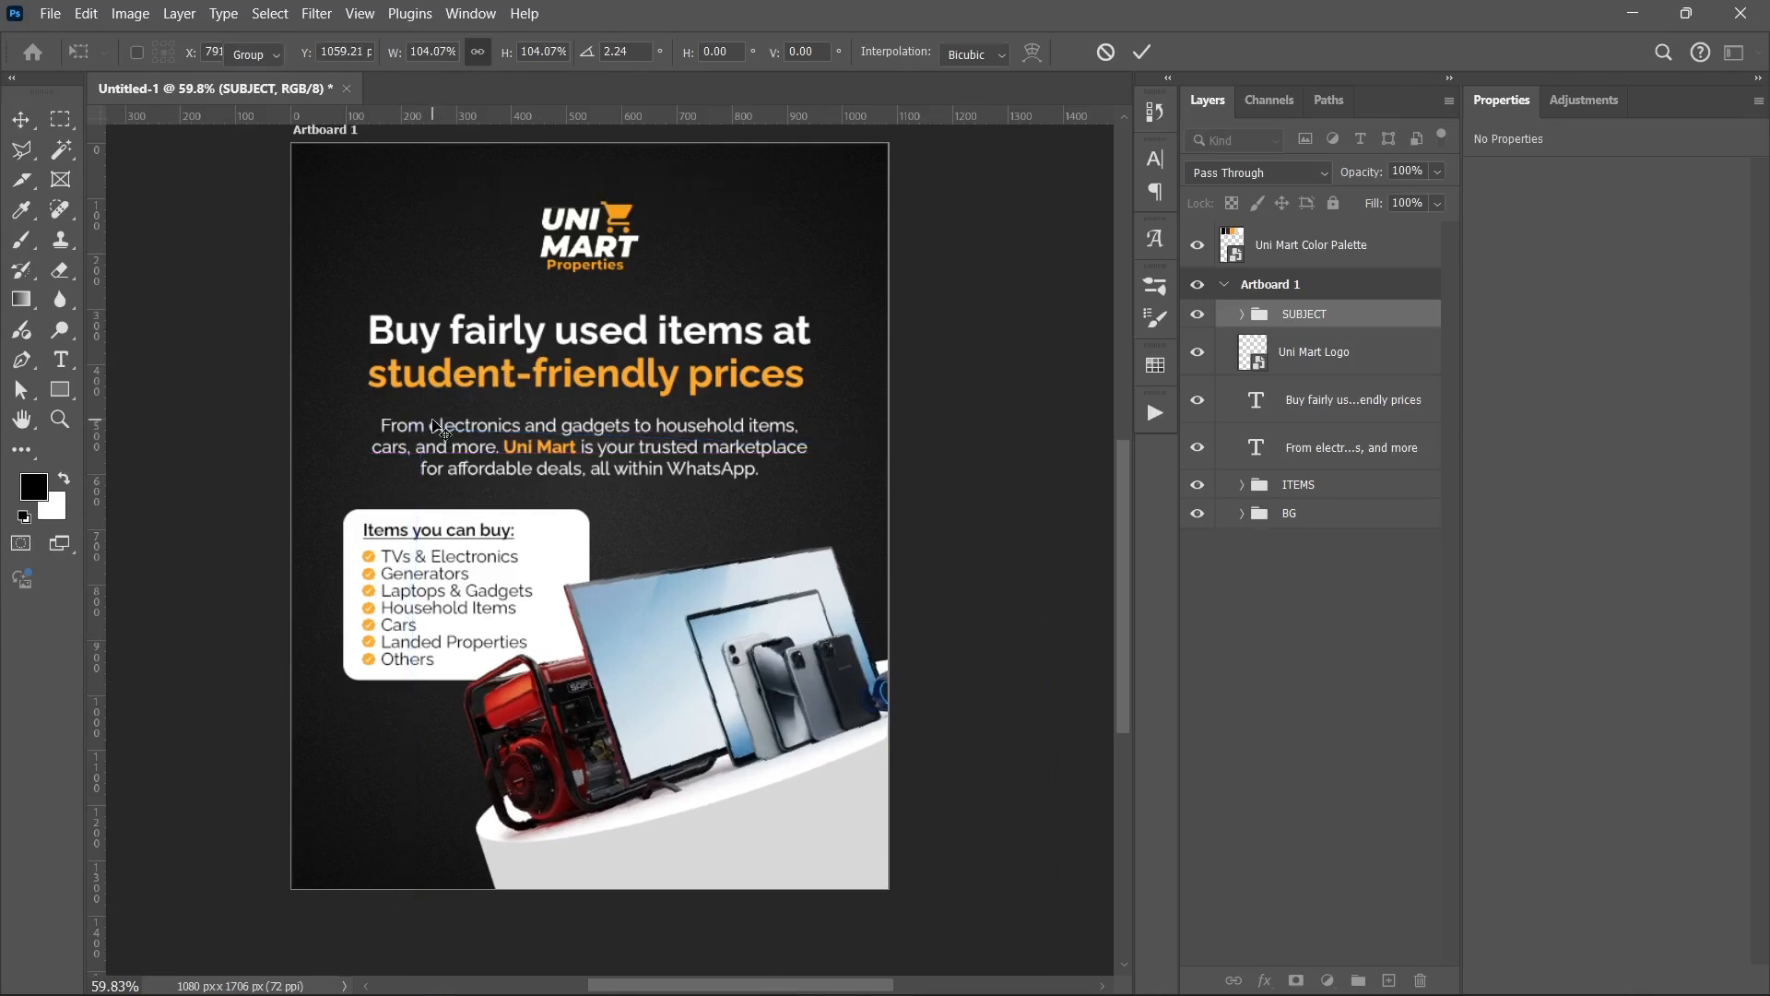
pyautogui.click(1308, 726)
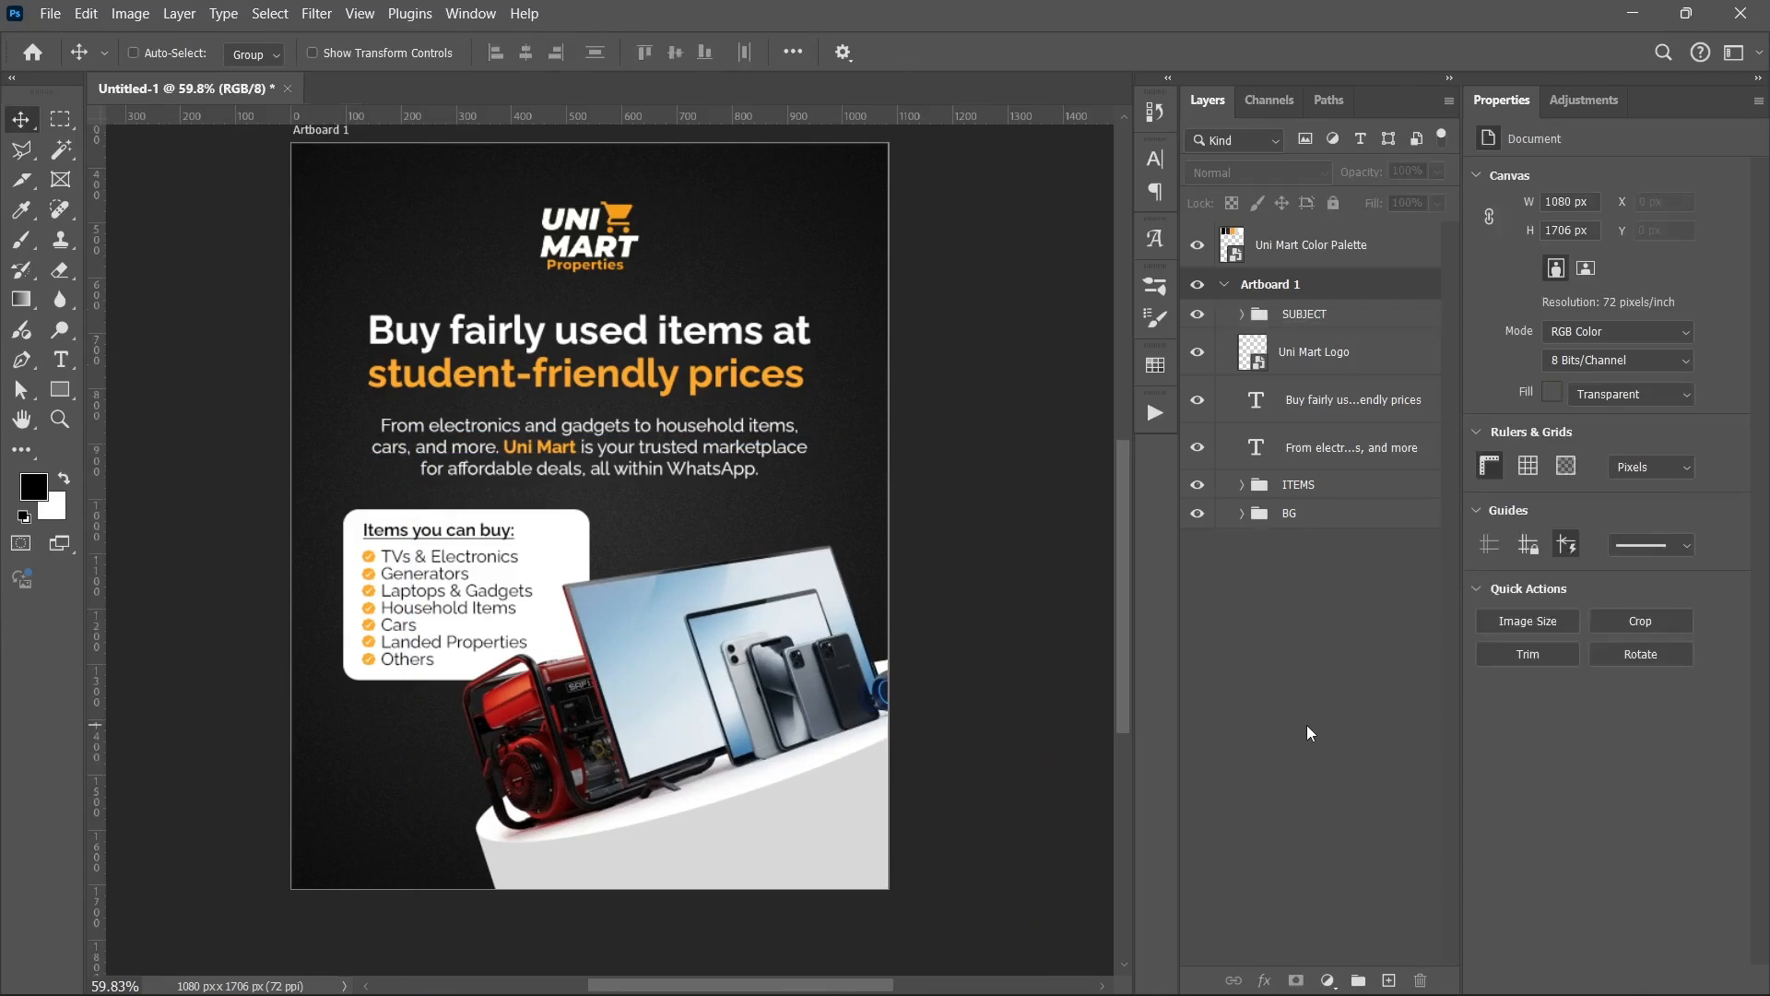
# - Move the SUBJECT group below the logo and text layers, directly above the ITEMS group in the stacking order
pyautogui.click(1299, 315)
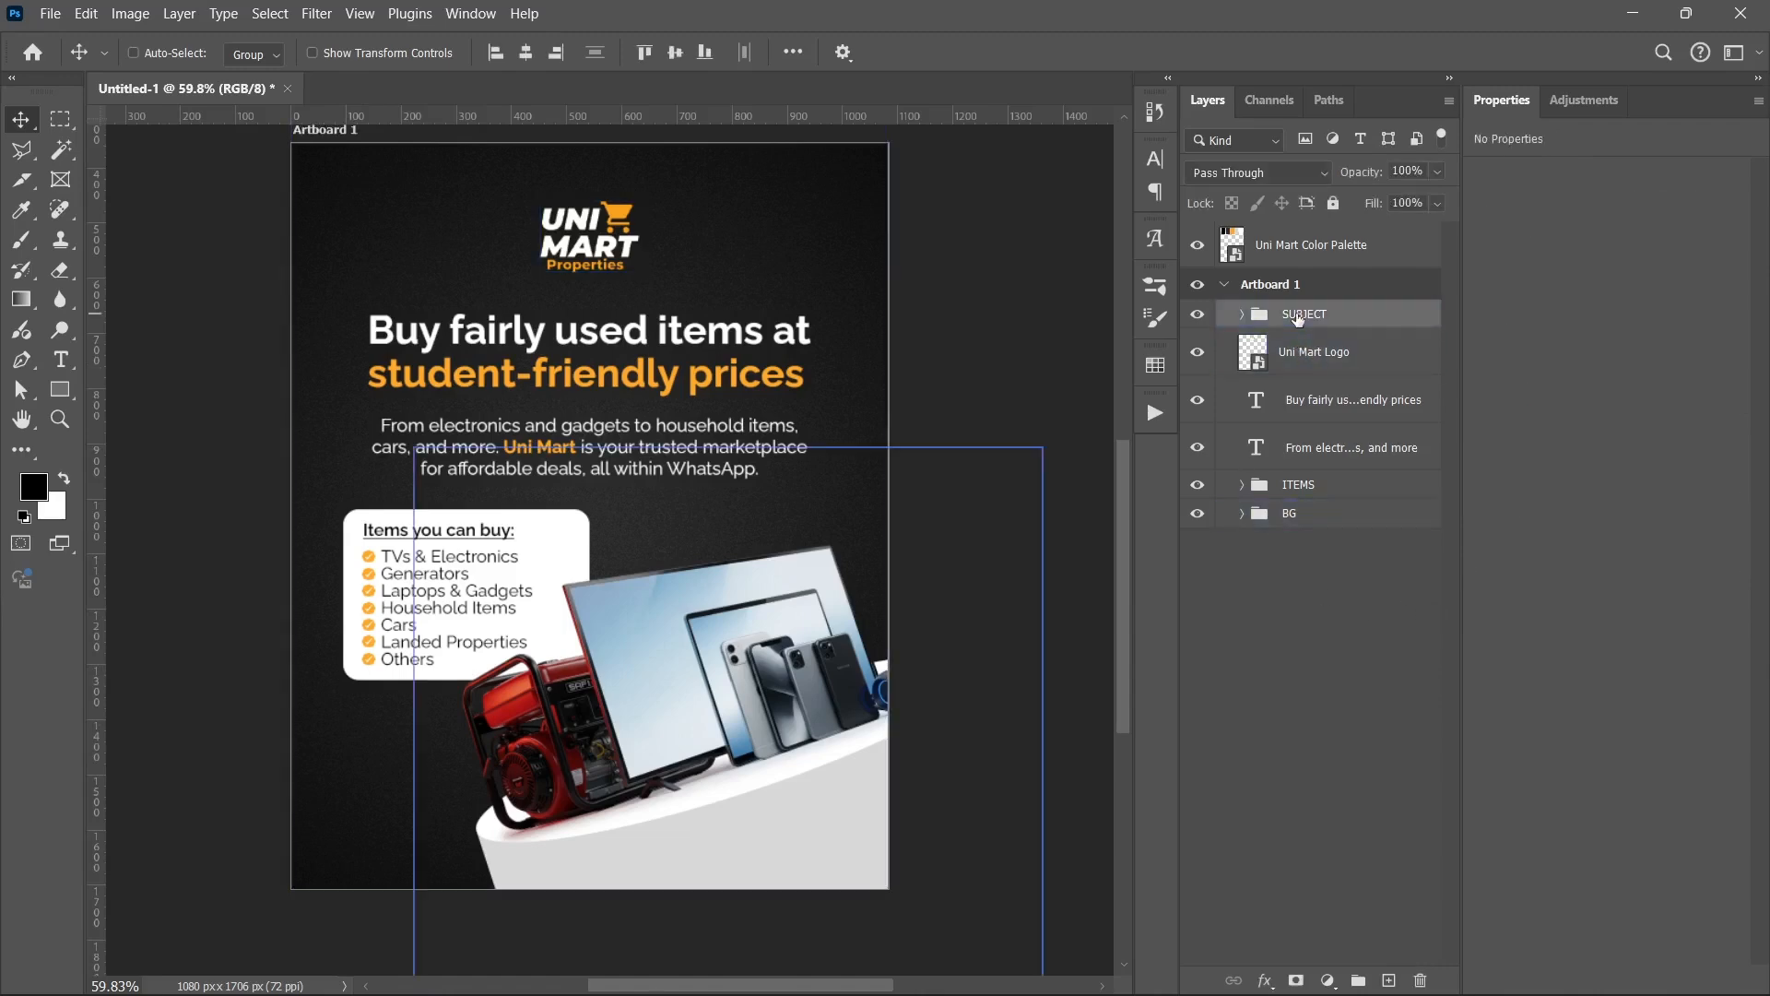
pyautogui.moveTo(1298, 318); pyautogui.dragTo(1320, 463)
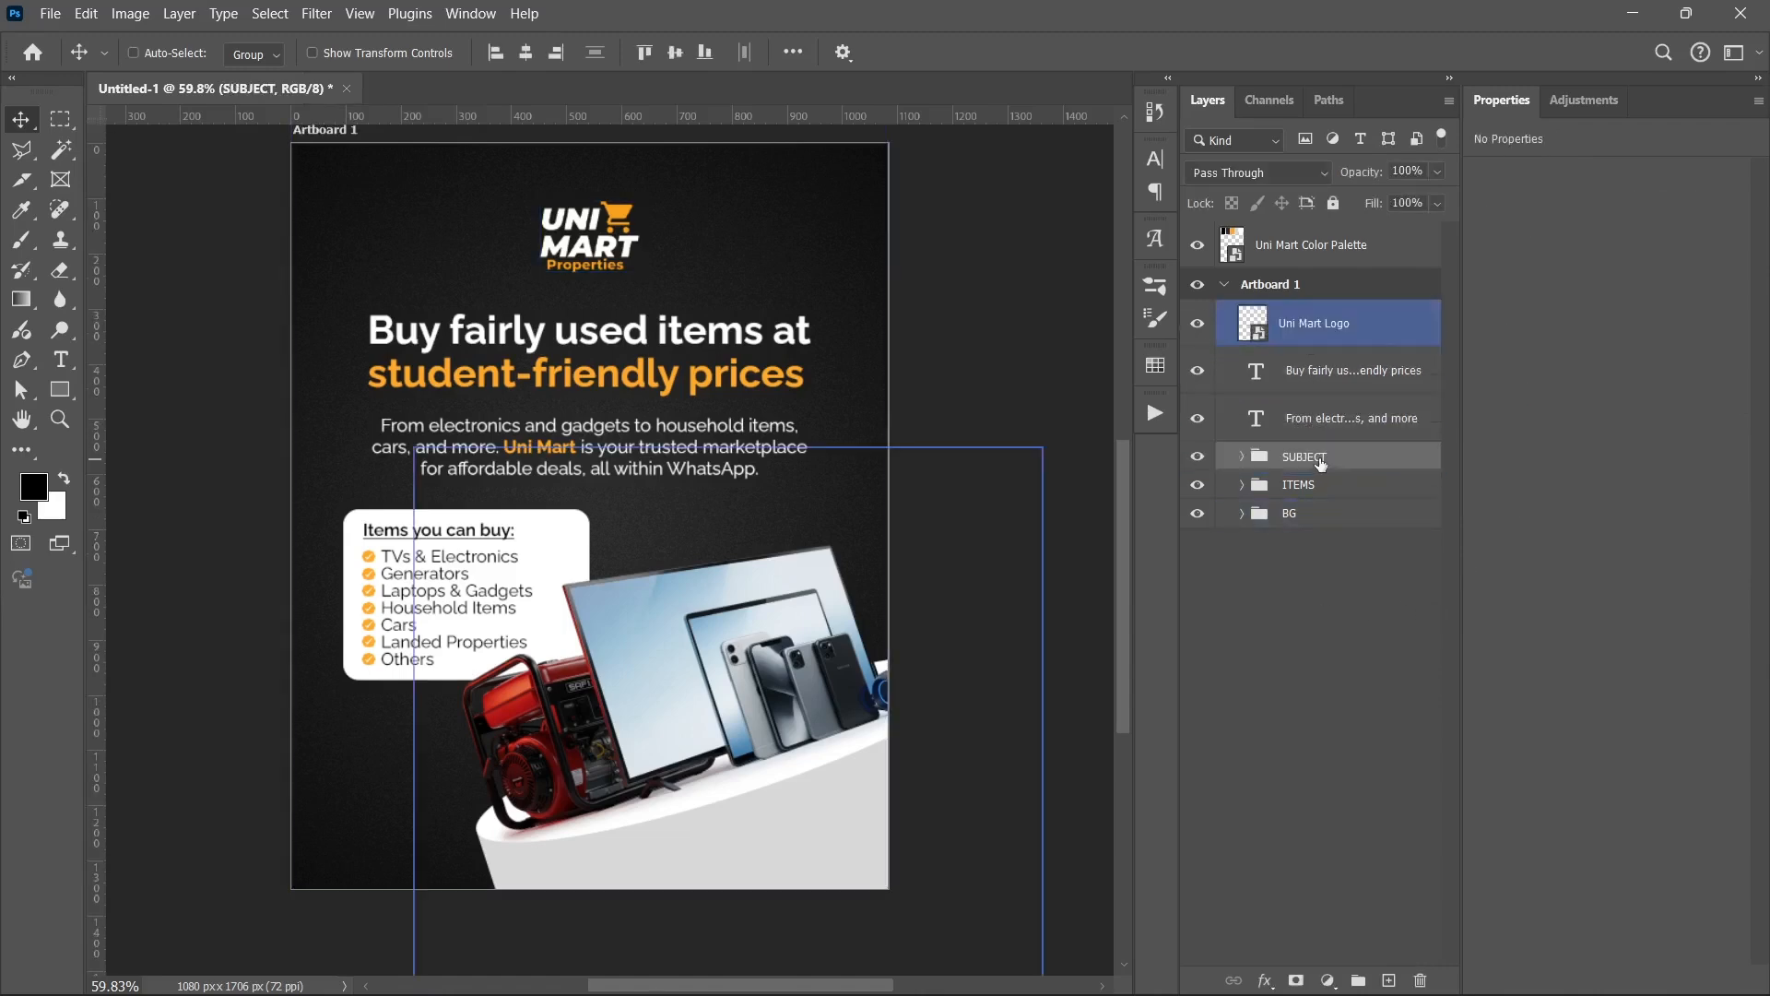
pyautogui.click(1319, 582)
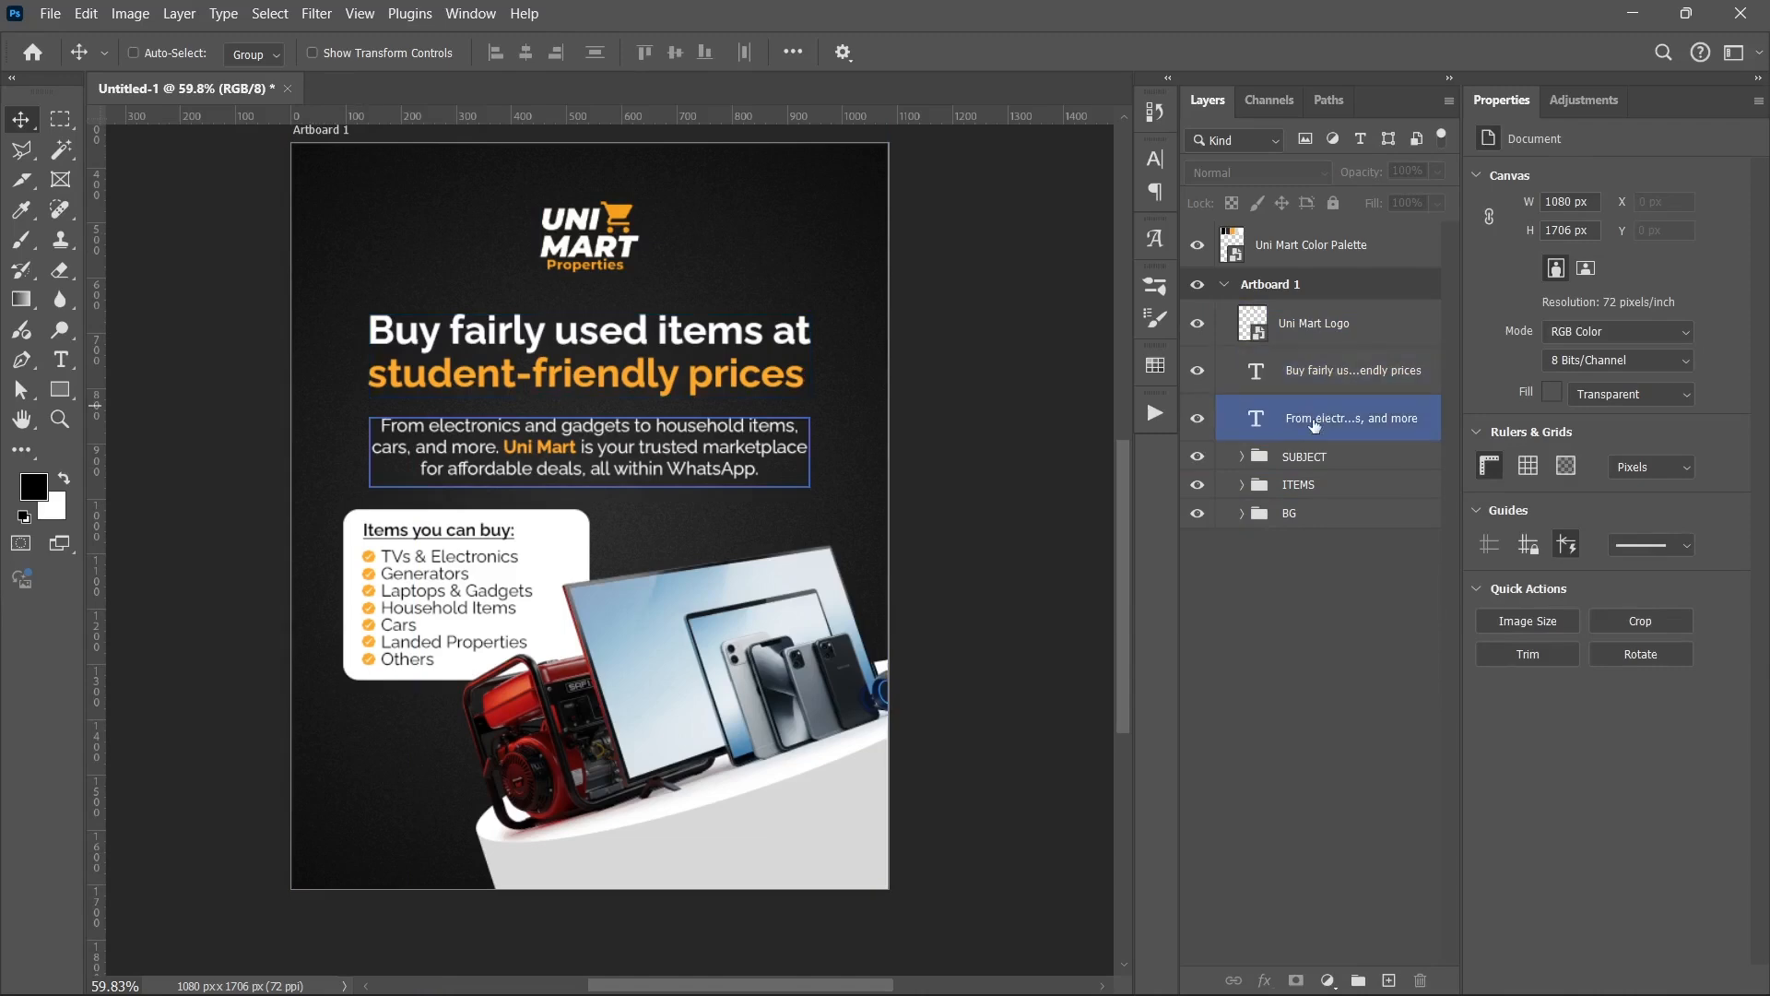
# - Group the Uni Mart Logo with the headline and description text layers, and name the group TOP
pyautogui.click(1315, 424)
pyautogui.keyDown('shift'); pyautogui.click(1317, 324); pyautogui.keyUp('shift')
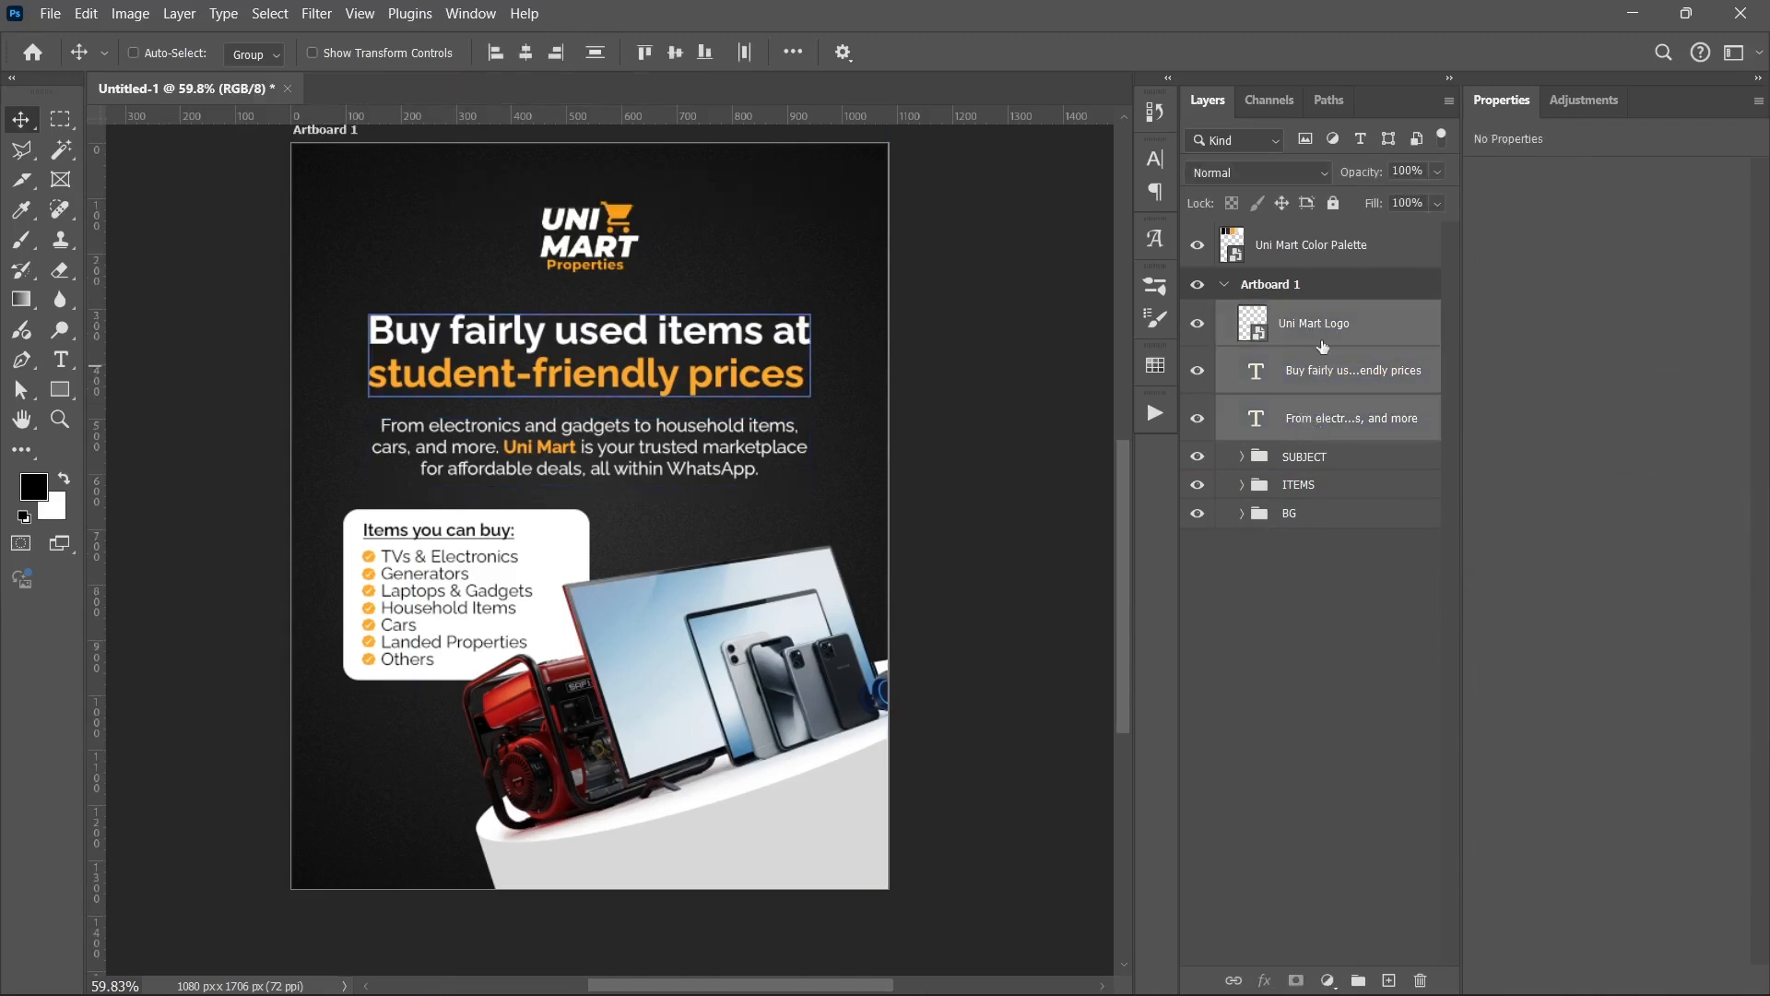
pyautogui.hotkey('ctrl', 'g')
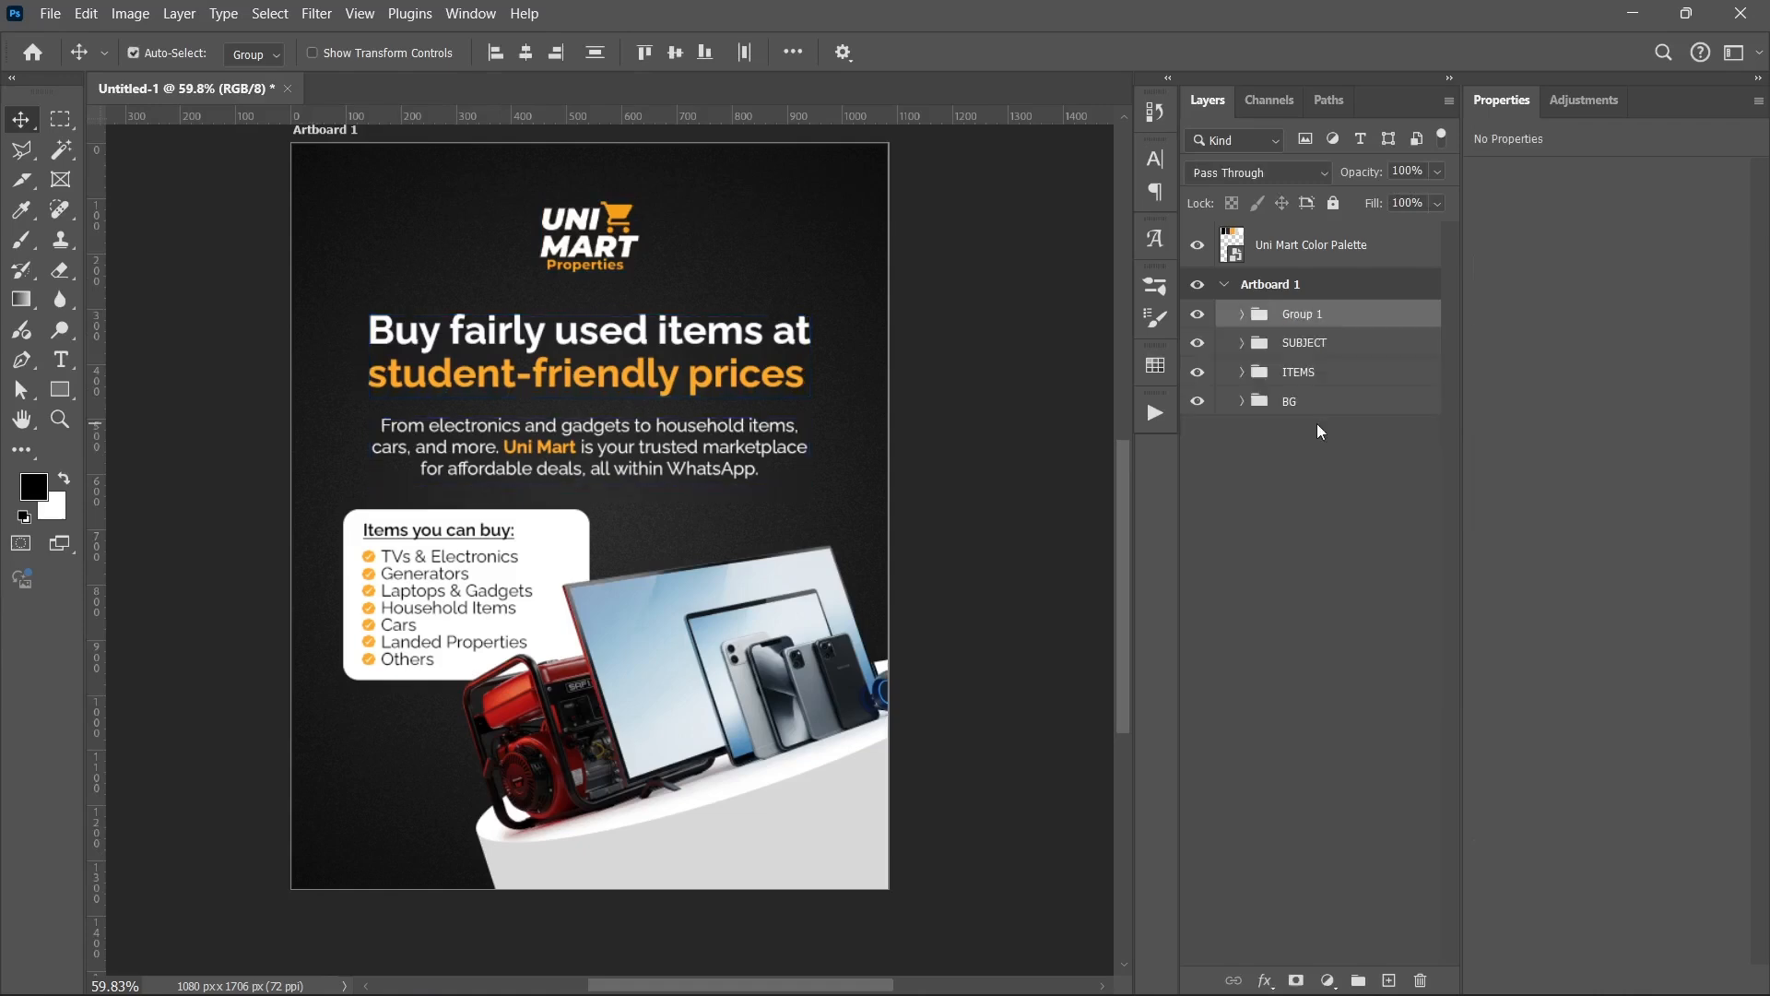
pyautogui.doubleClick(1302, 314)
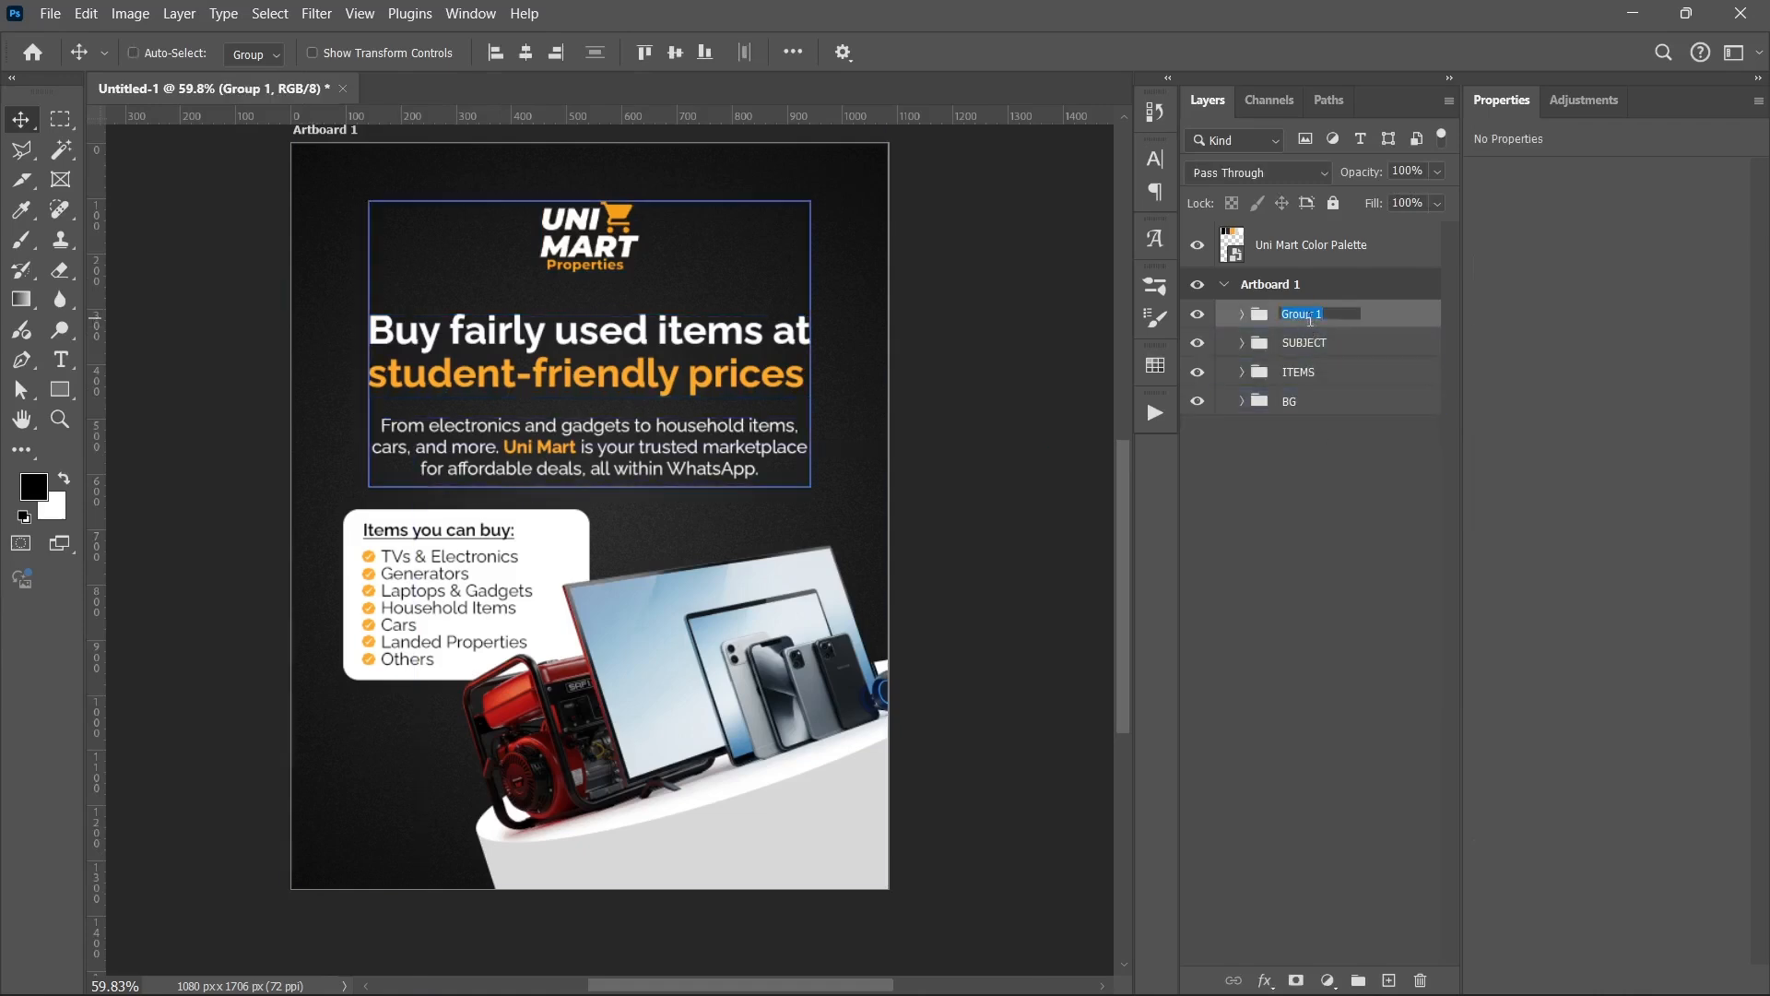
pyautogui.press('Return')
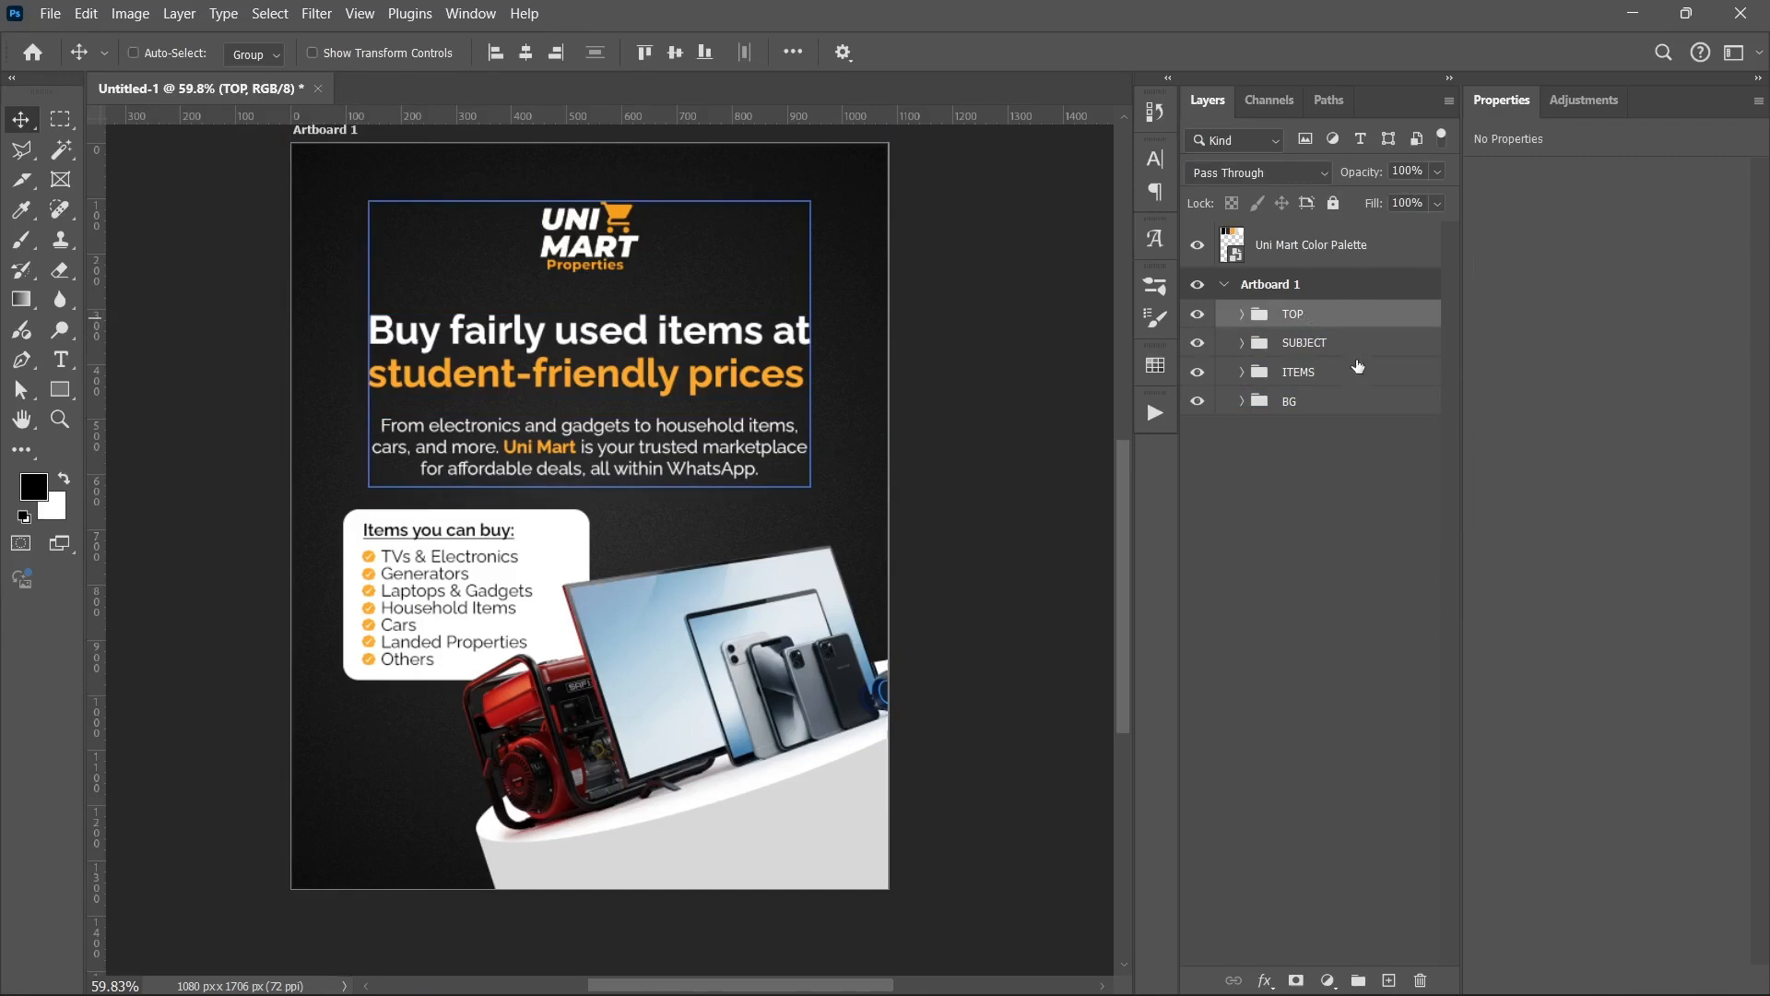
pyautogui.click(1320, 611)
pyautogui.hotkey('ctrl', 's')
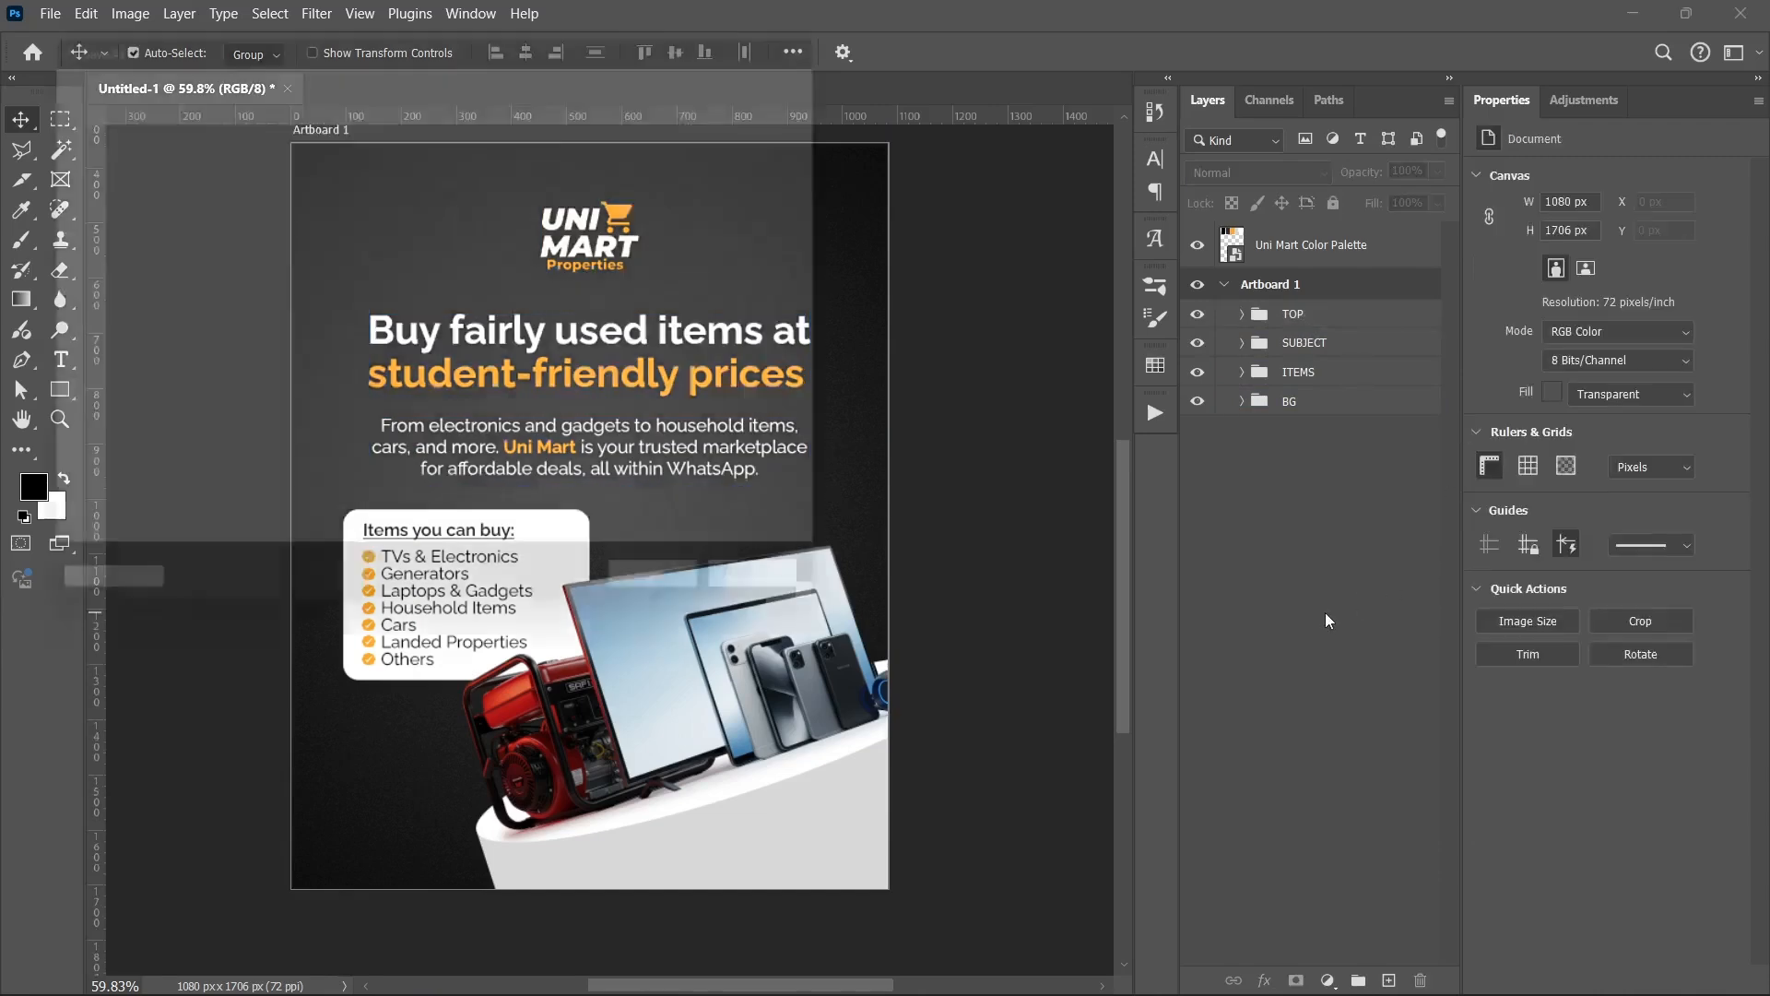
pyautogui.click(815, 614)
# - Check the contents of the TOP, SUBJECT, ITEMS and BG groups by hiding and showing each one in turn
pyautogui.scroll(1, 813, 688)
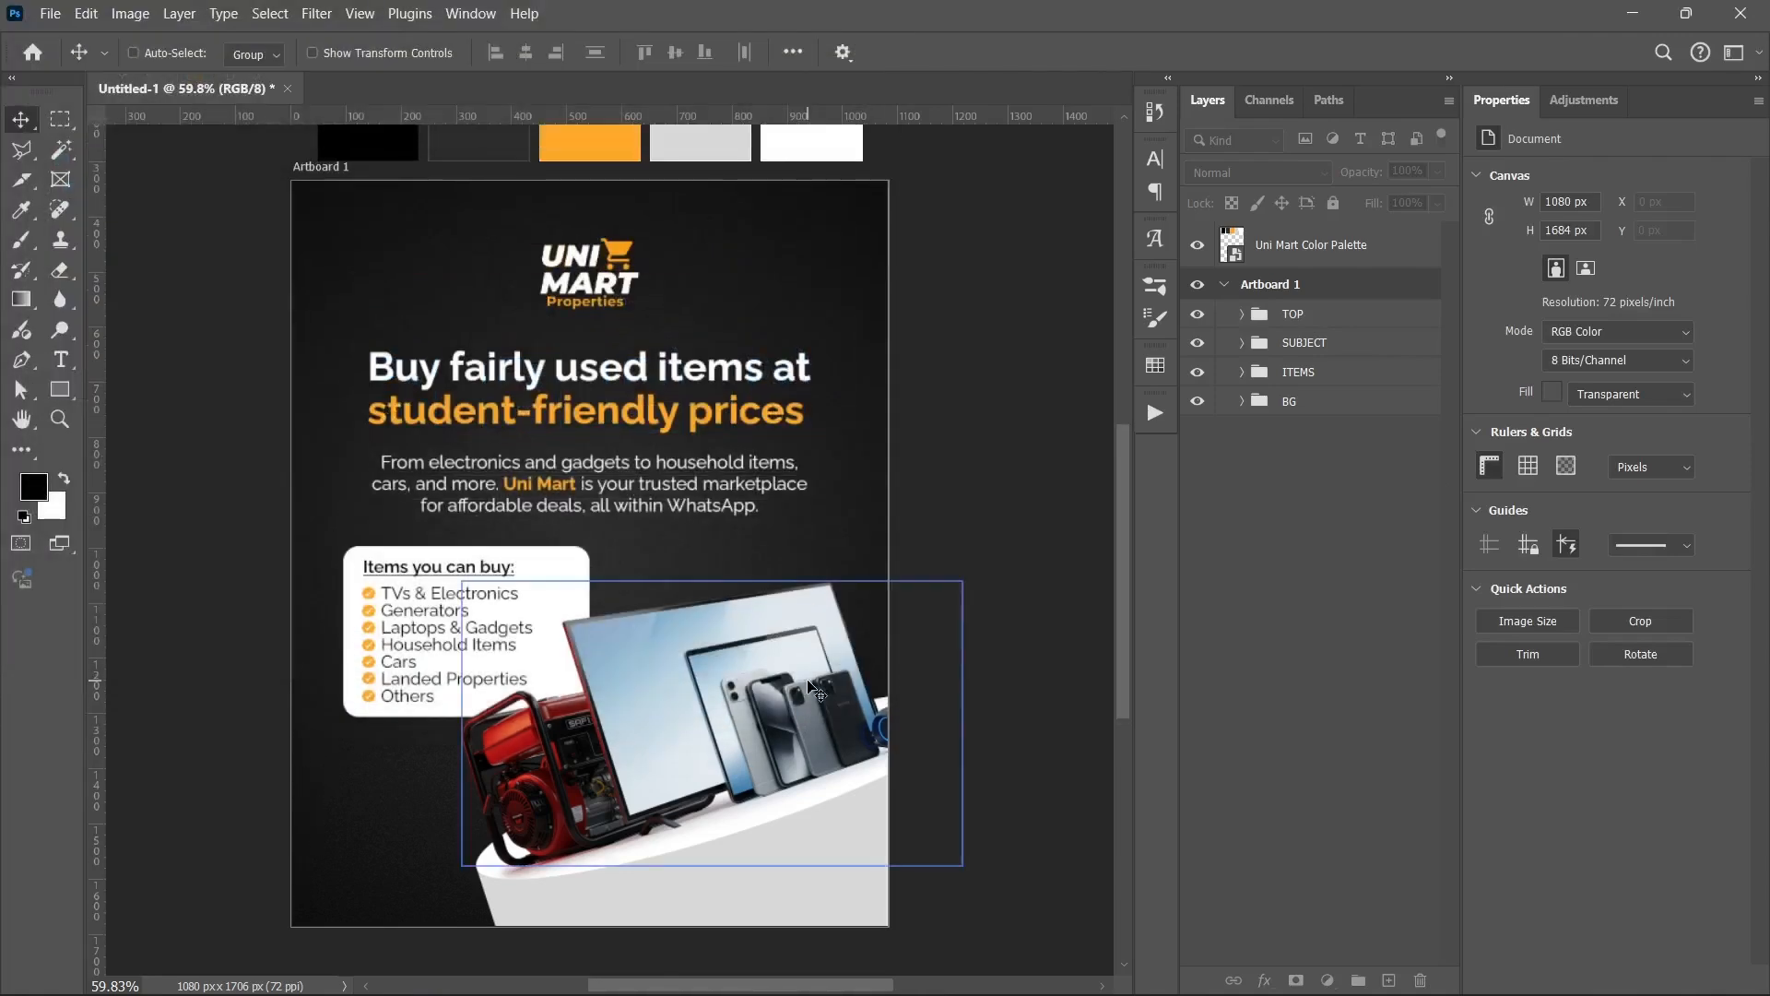
pyautogui.click(1198, 314)
pyautogui.click(1203, 316)
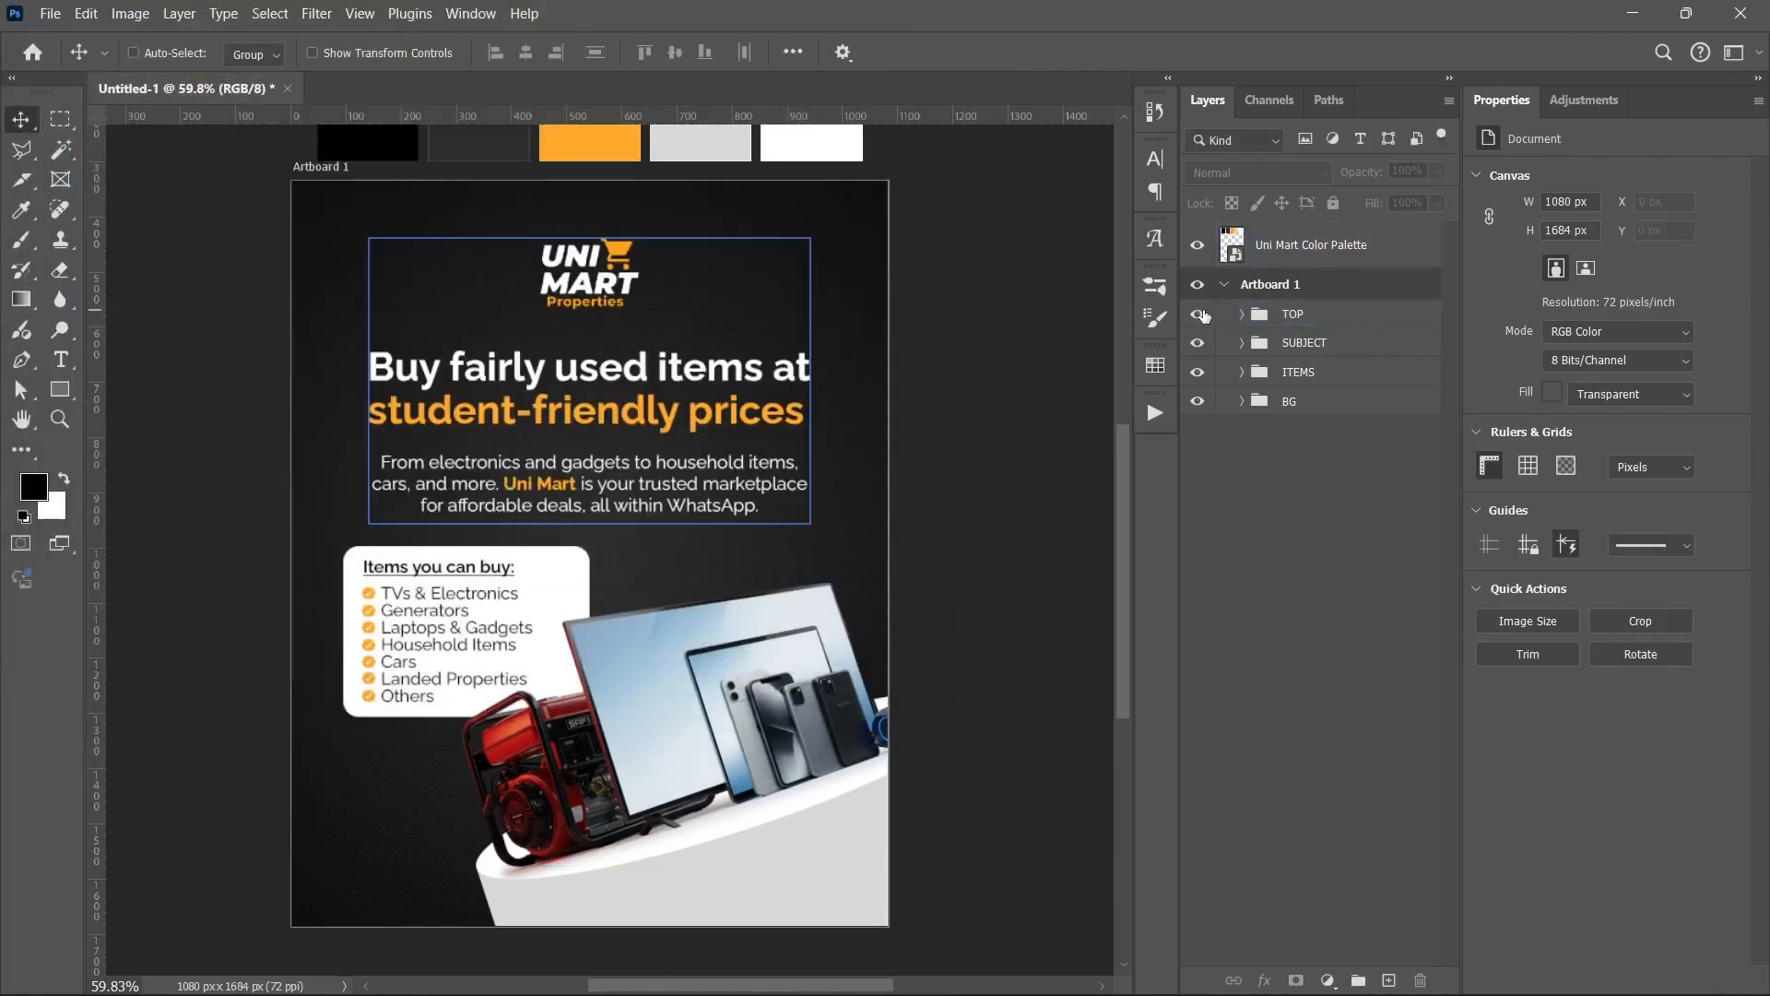
pyautogui.click(1203, 315)
pyautogui.click(1201, 317)
pyautogui.click(1197, 342)
pyautogui.click(1198, 342)
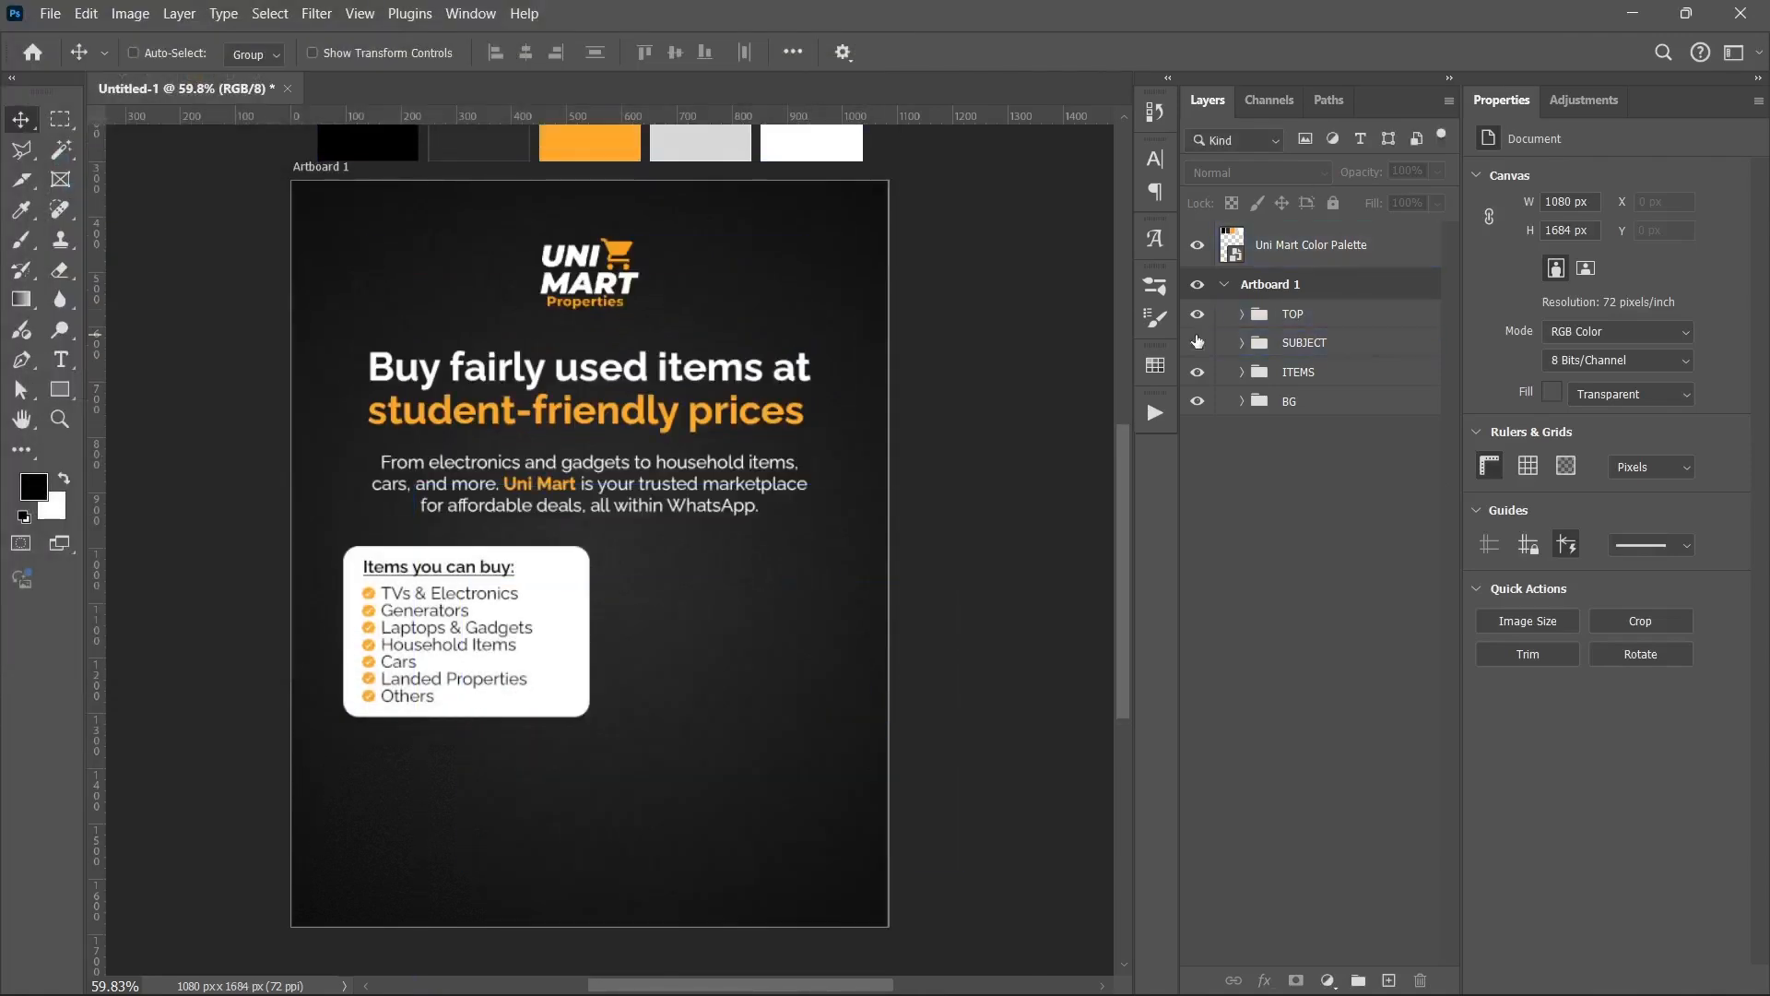
pyautogui.click(1198, 342)
pyautogui.click(1195, 374)
pyautogui.click(1196, 373)
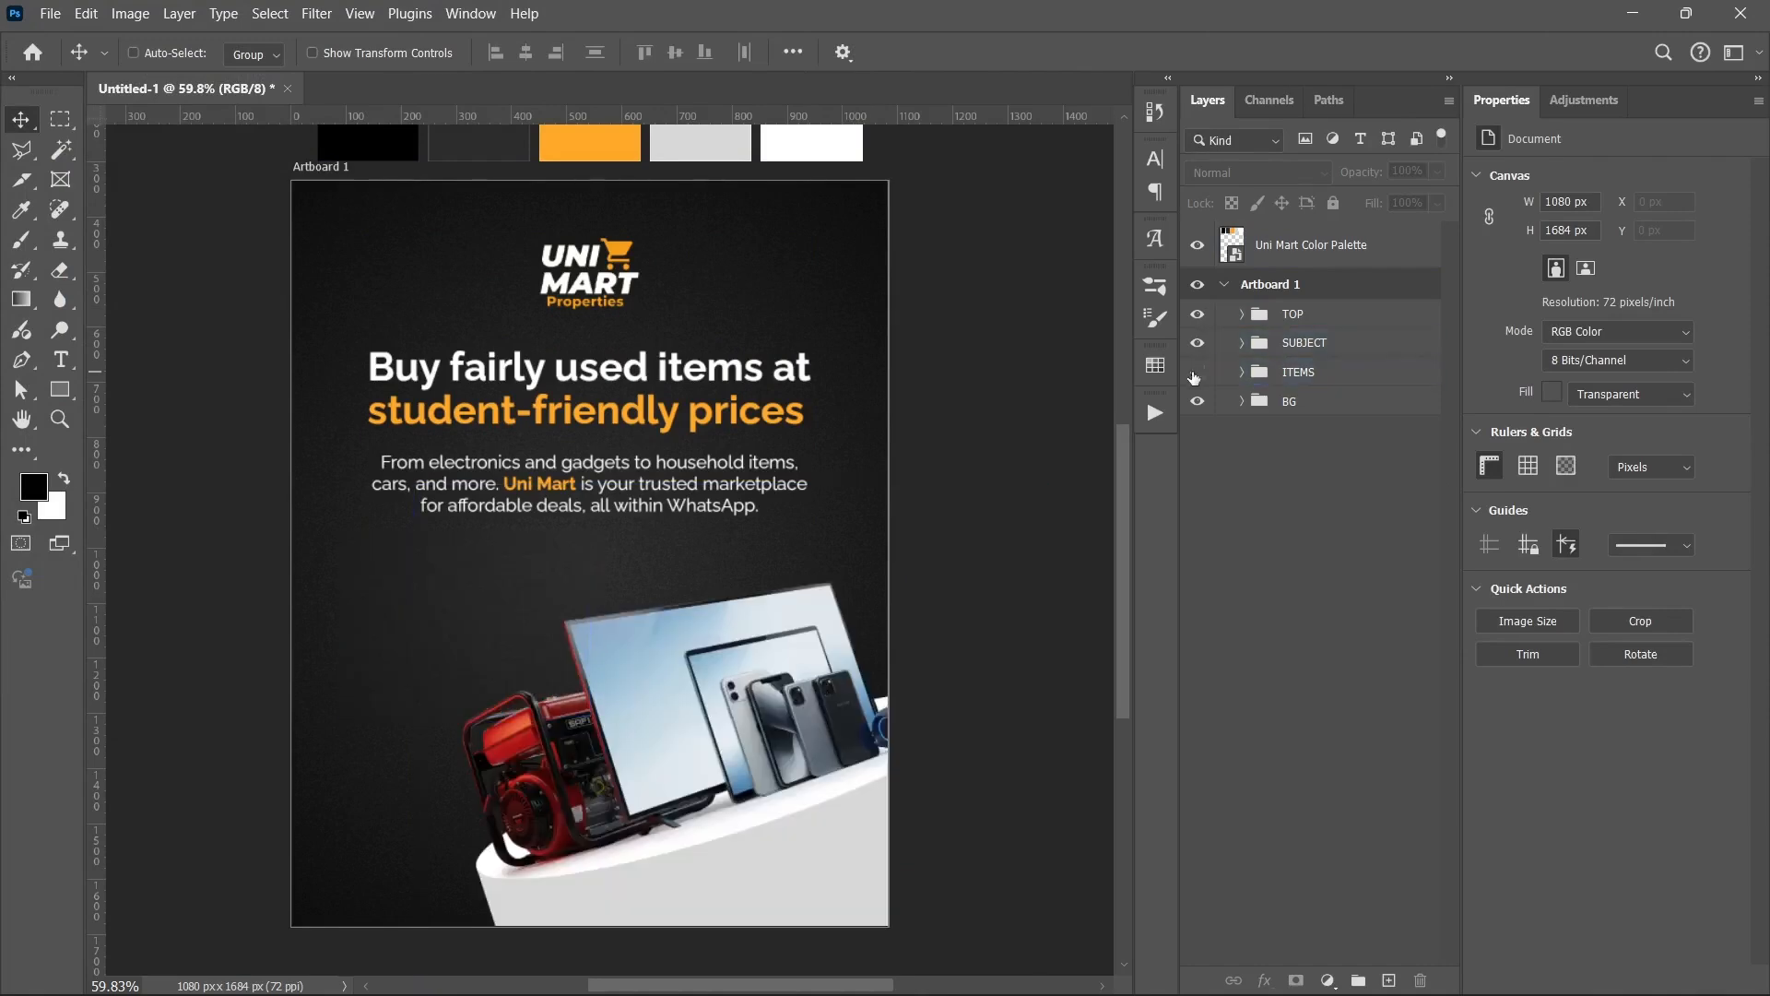
pyautogui.click(1195, 373)
pyautogui.click(1197, 402)
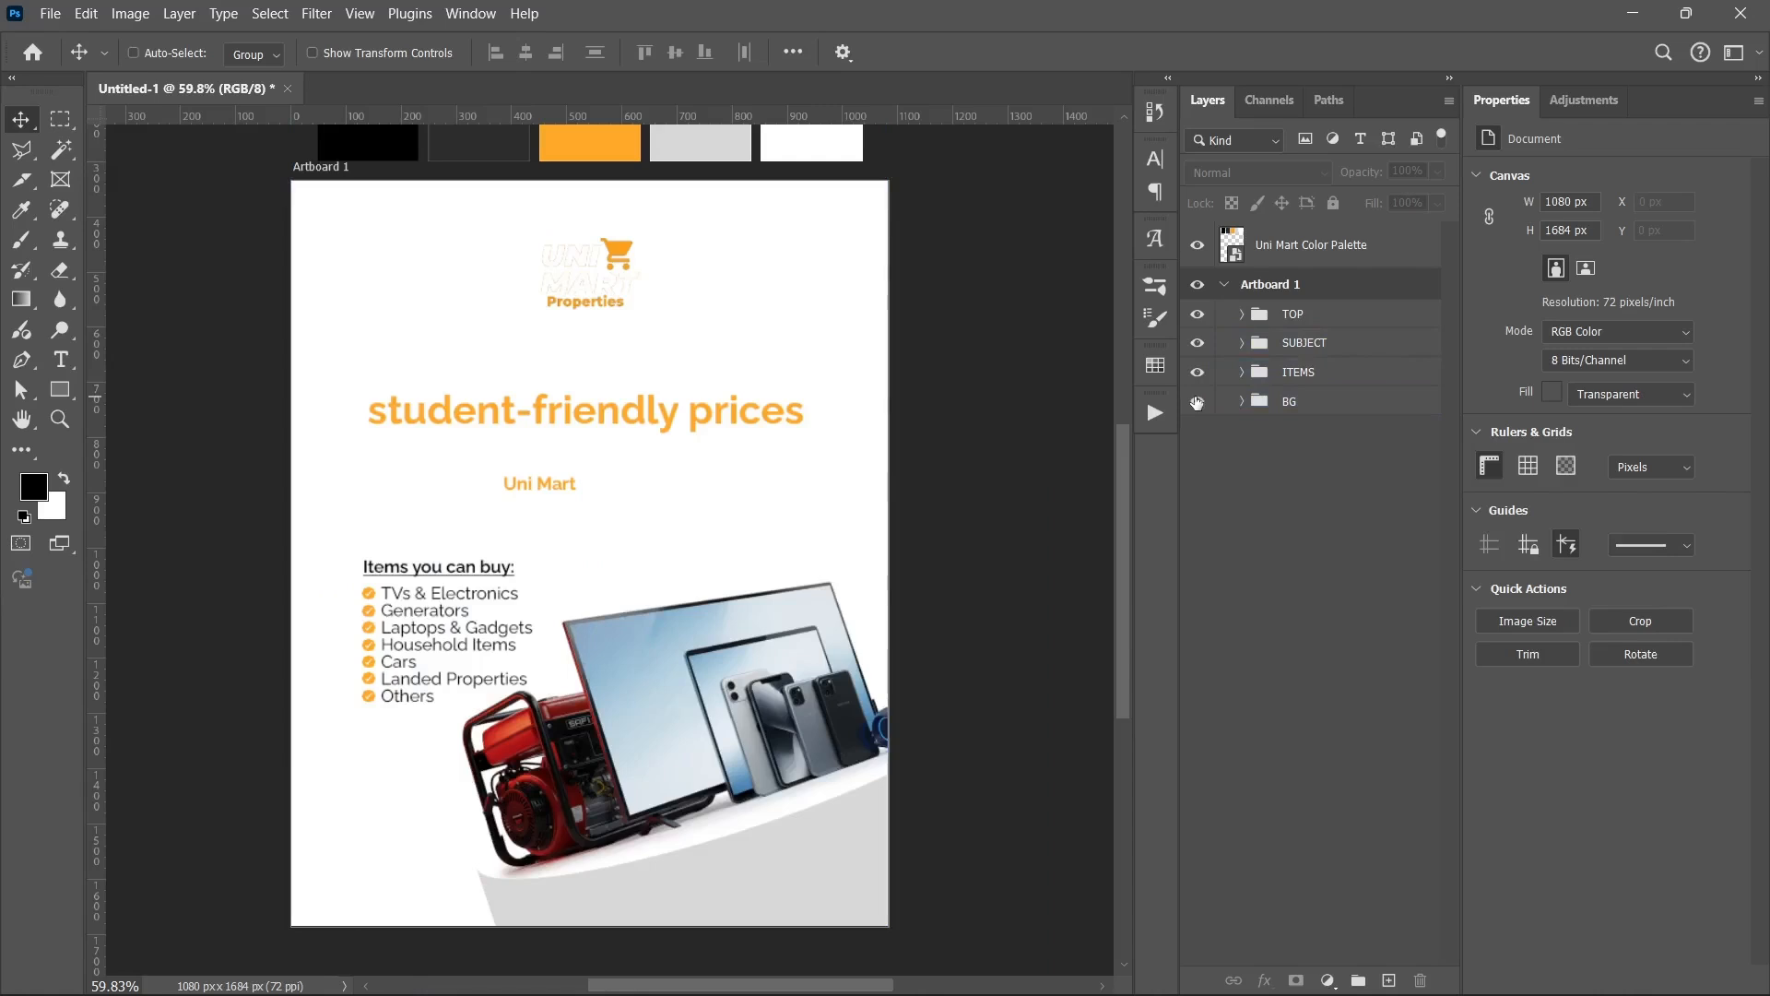
pyautogui.click(1197, 401)
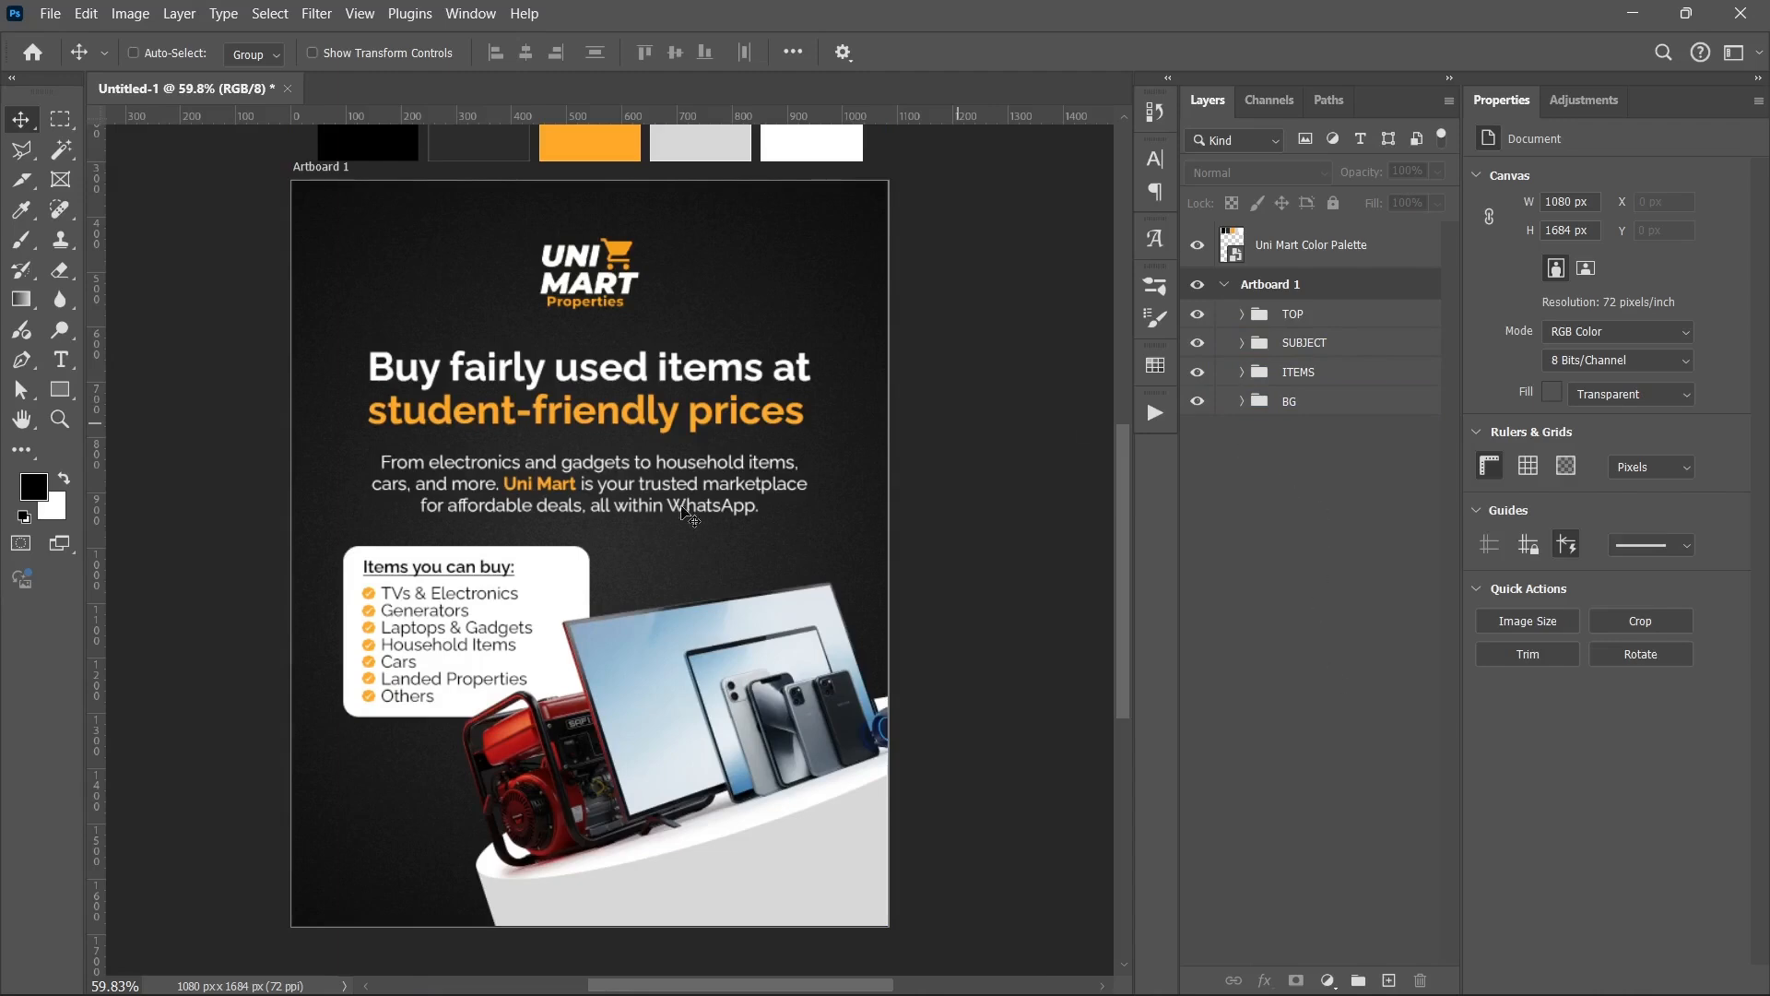
# - Switch to Notepad, copy the line "For more enquiries contact:" from Uni Mart.txt, and return to Photoshop
pyautogui.click(765, 968)
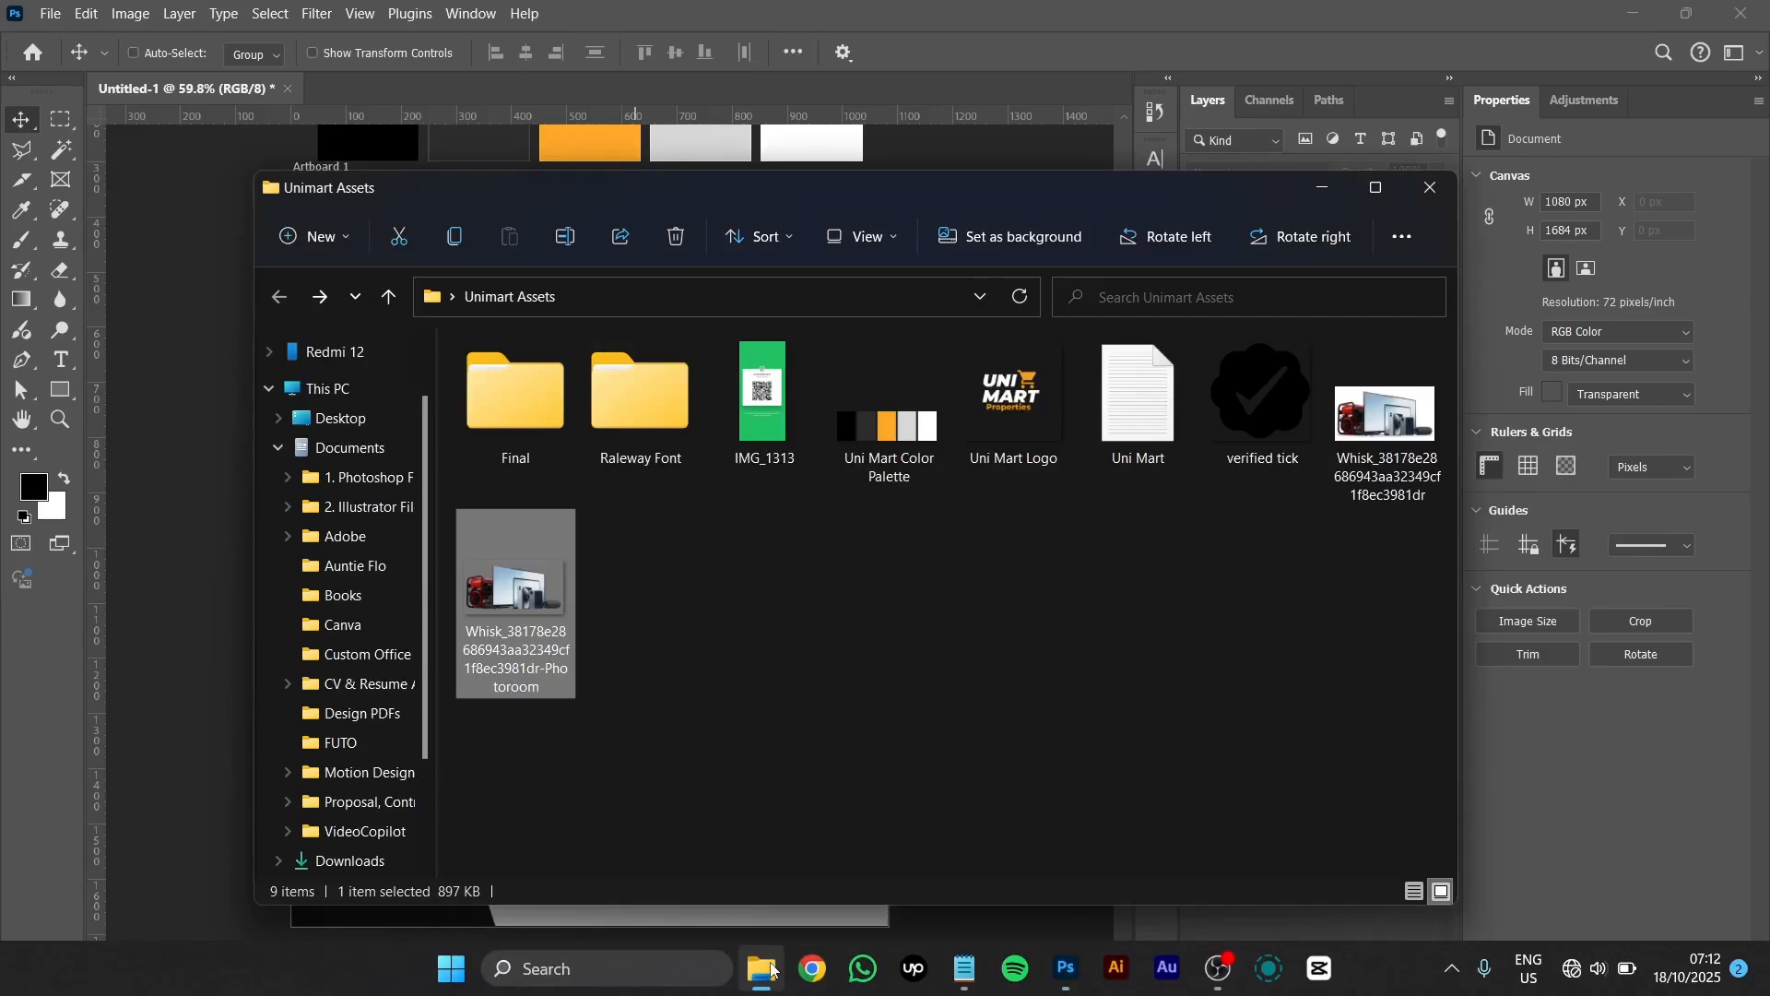
pyautogui.click(764, 968)
pyautogui.click(964, 968)
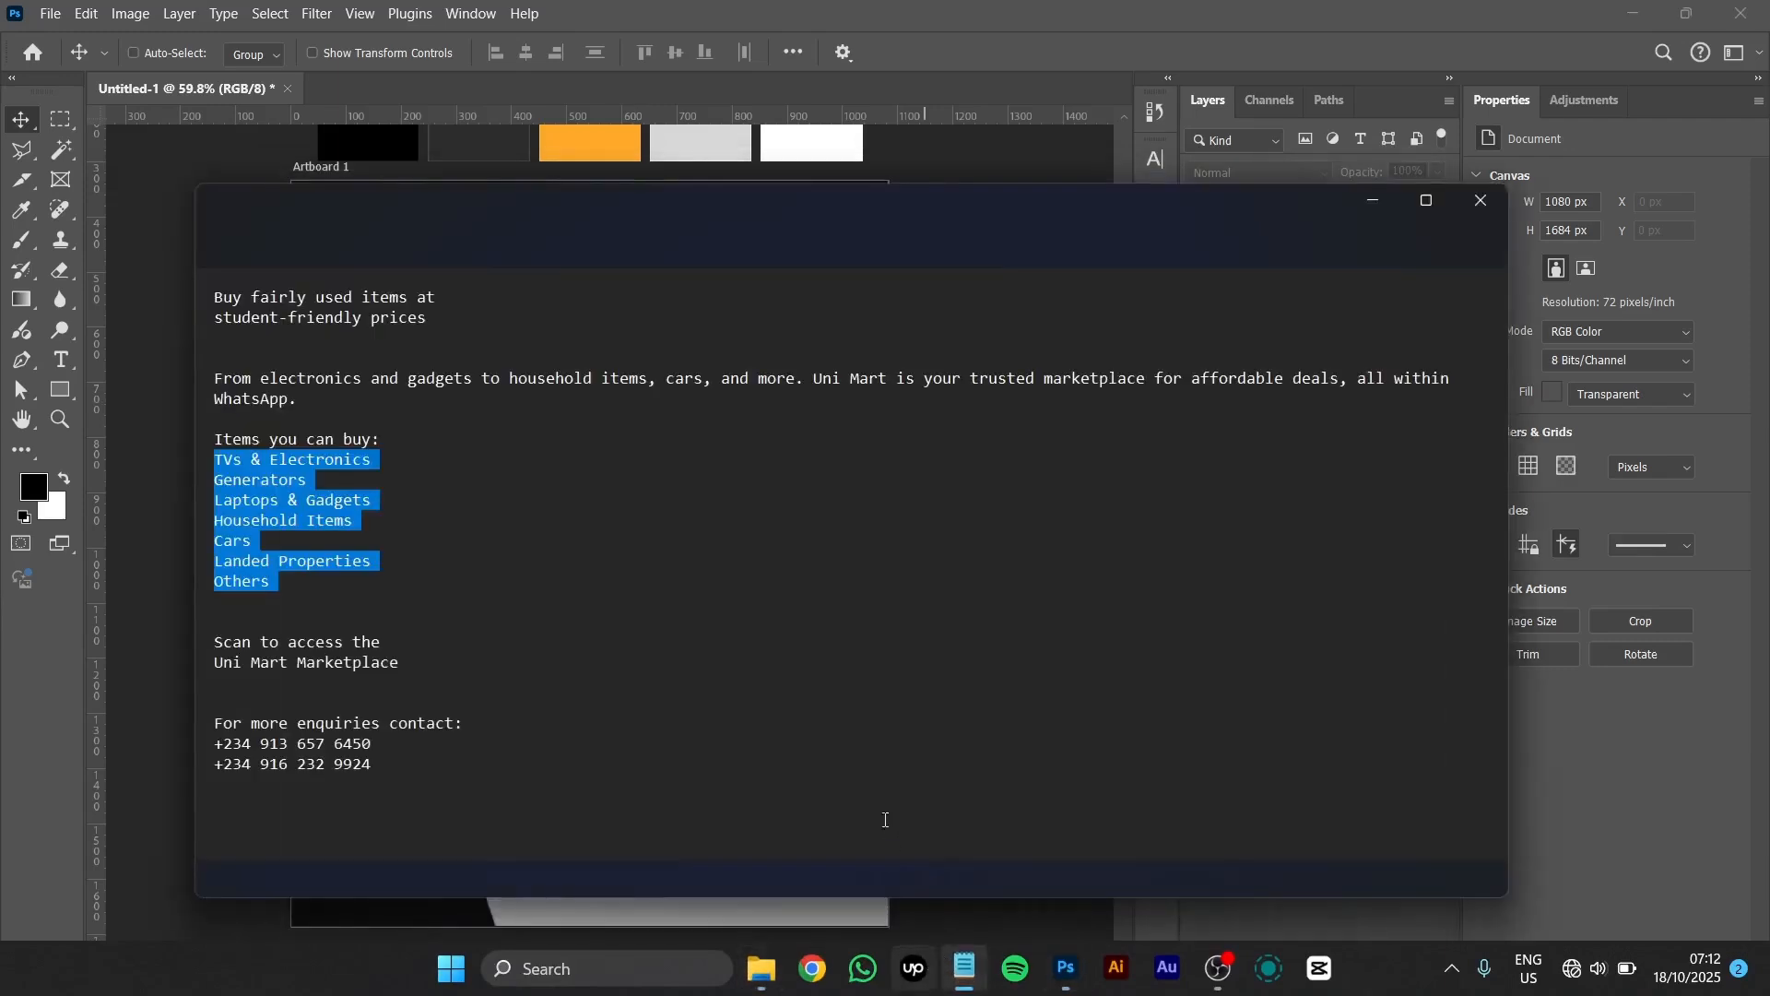
pyautogui.tripleClick(332, 727)
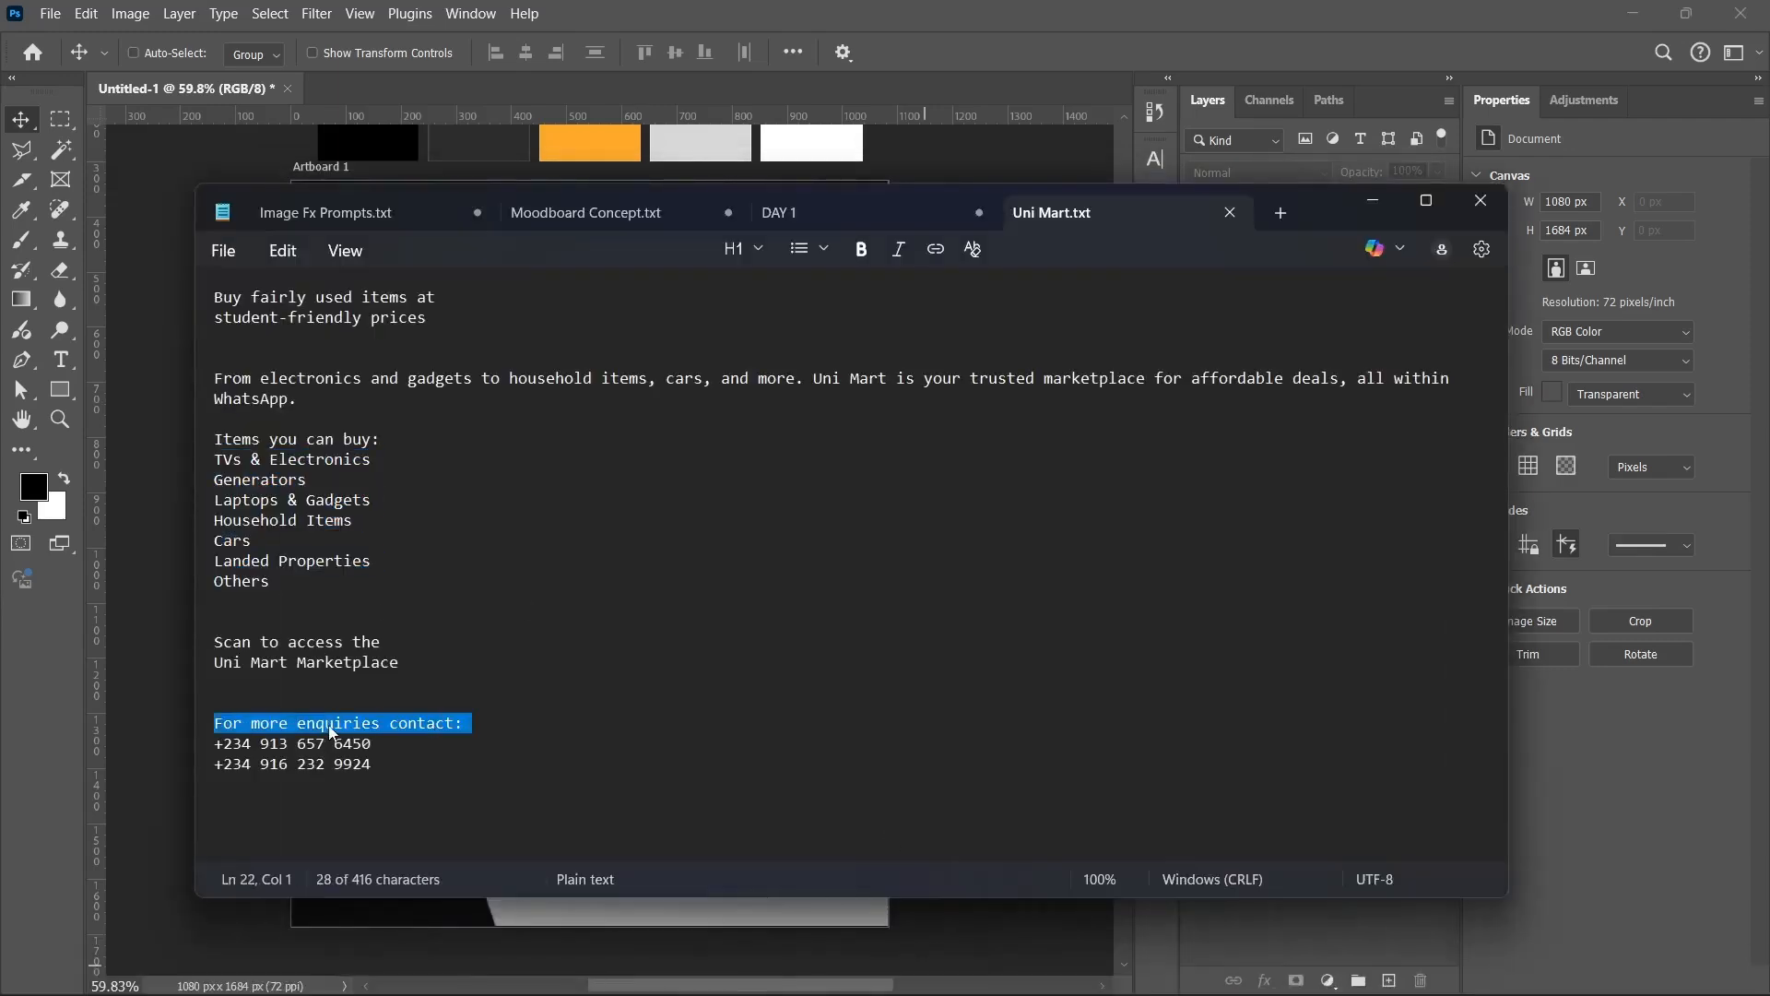
pyautogui.rightClick(334, 730)
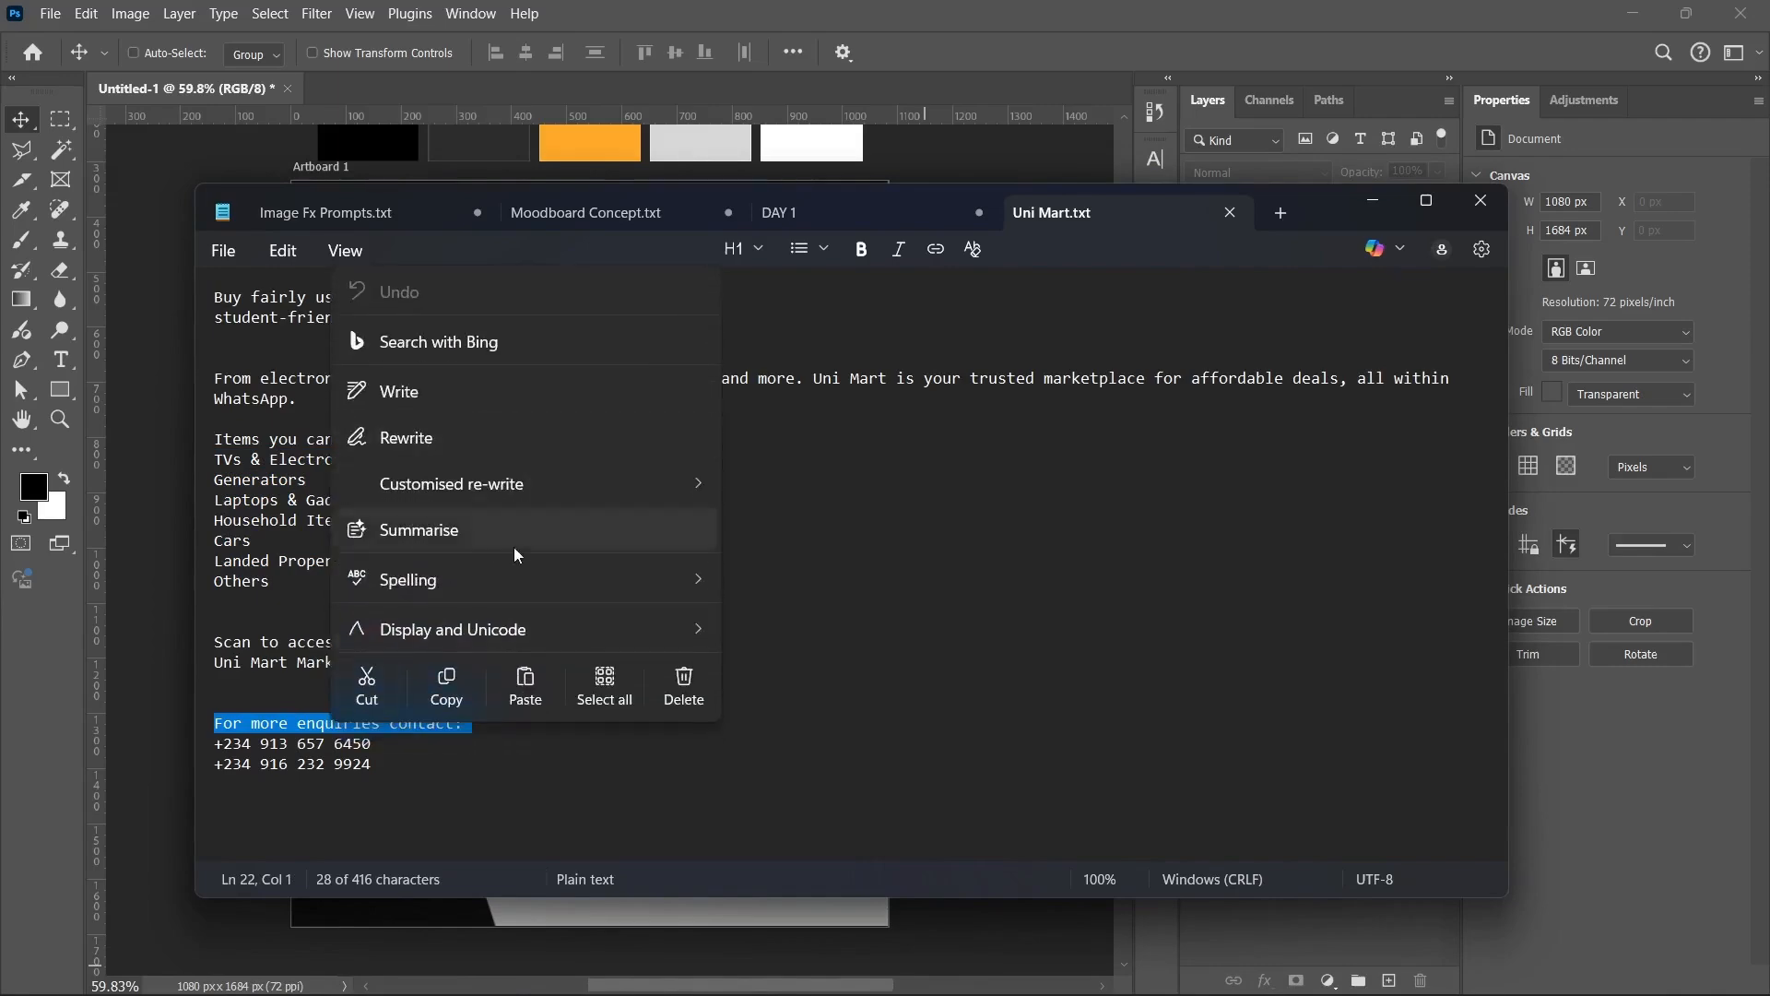
pyautogui.click(446, 687)
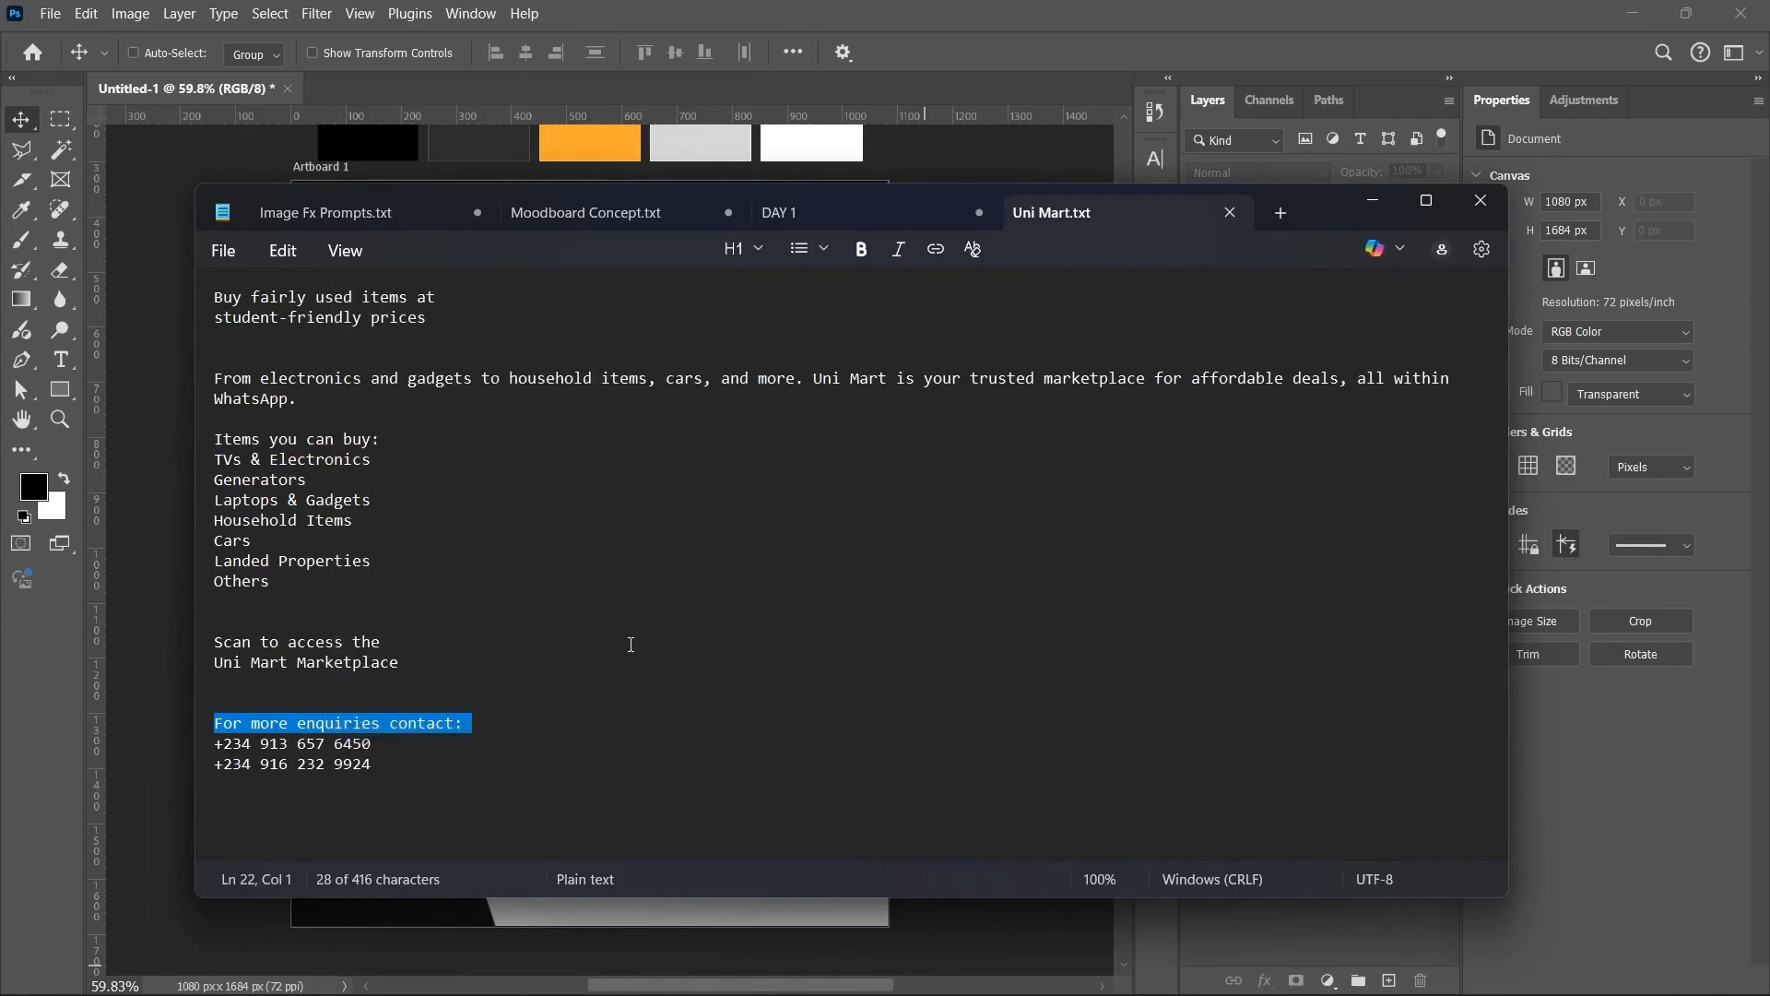
pyautogui.click(1371, 206)
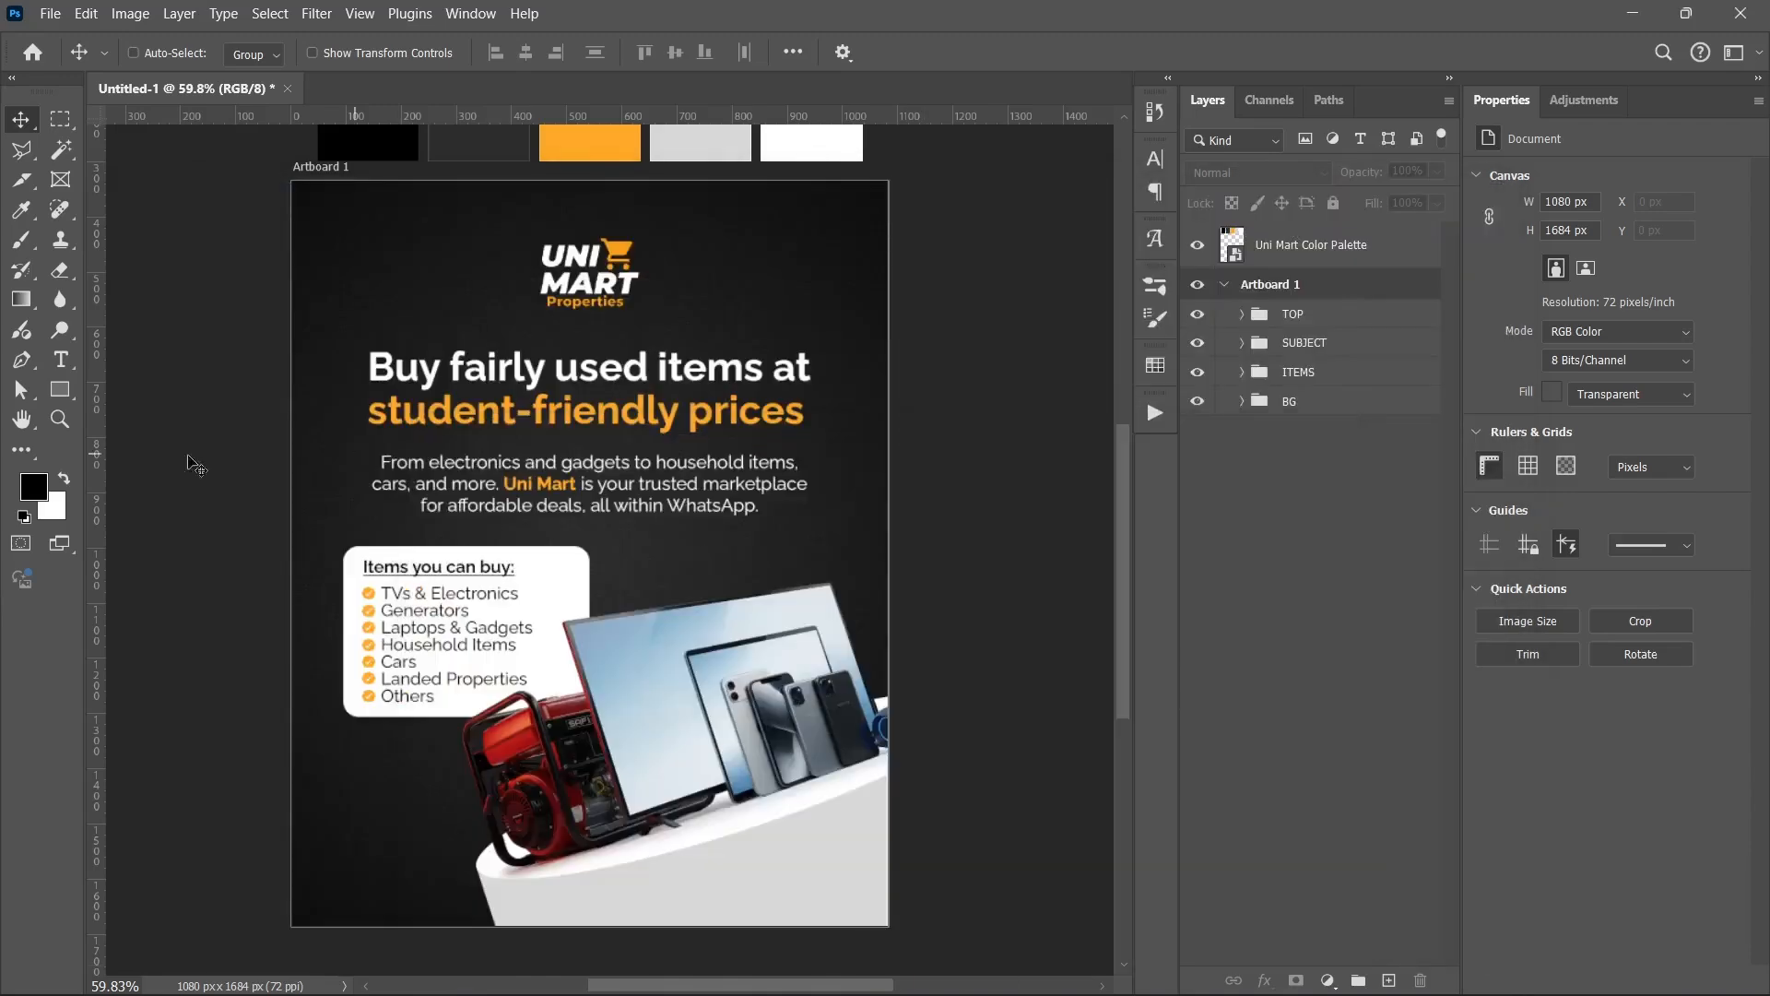
# - Add the text "For more enquiries contact:" on the podium's grey front in black Raleway Regular, 30 pt
pyautogui.click(61, 359)
pyautogui.scroll(-3, 724, 820)
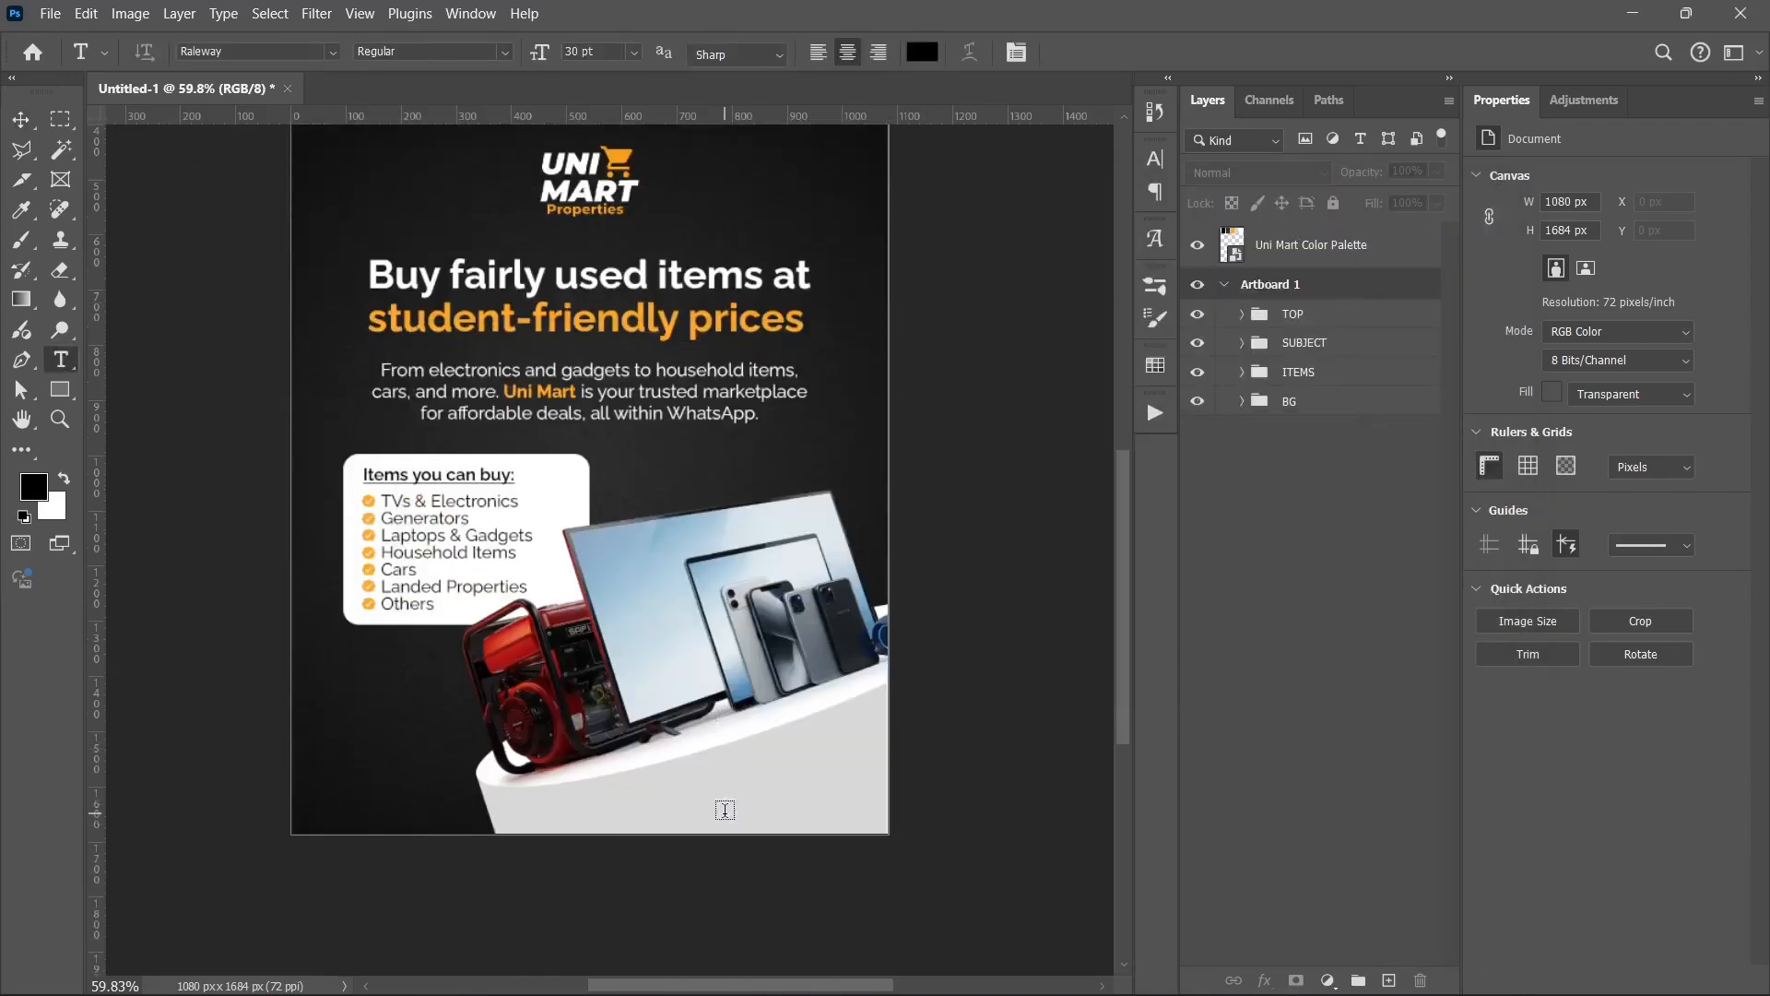
pyautogui.click(752, 745)
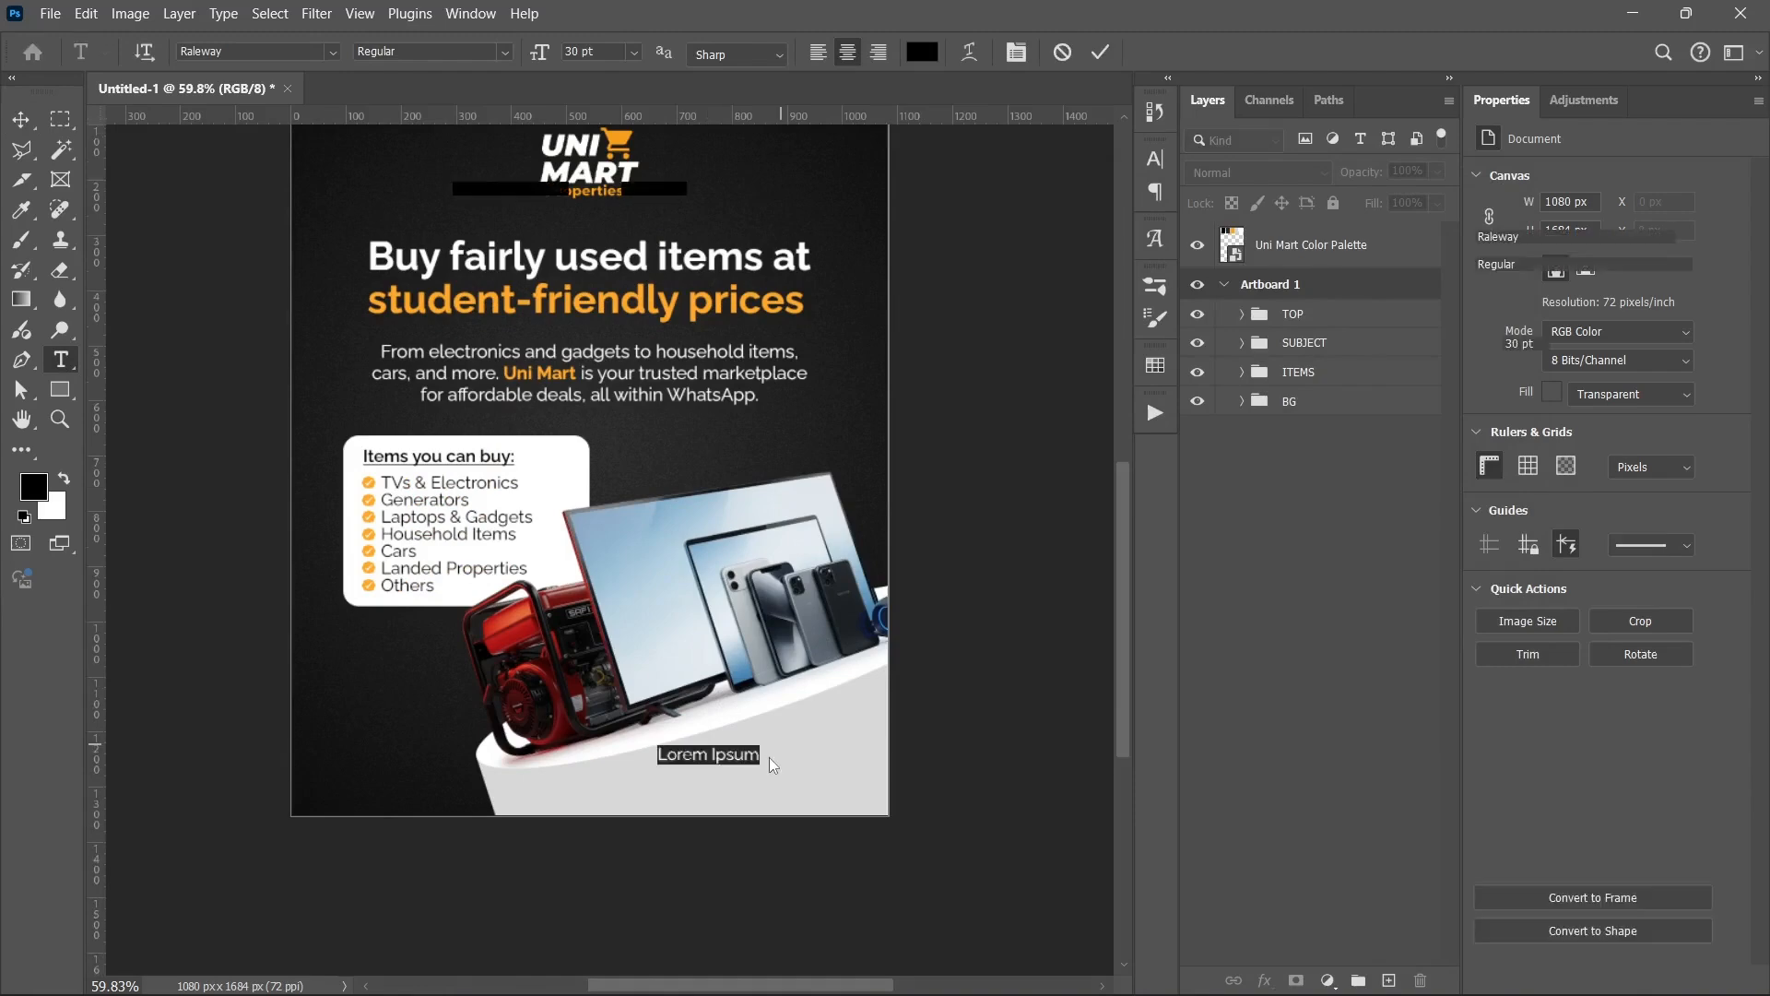
pyautogui.hotkey('ctrl', 'v')
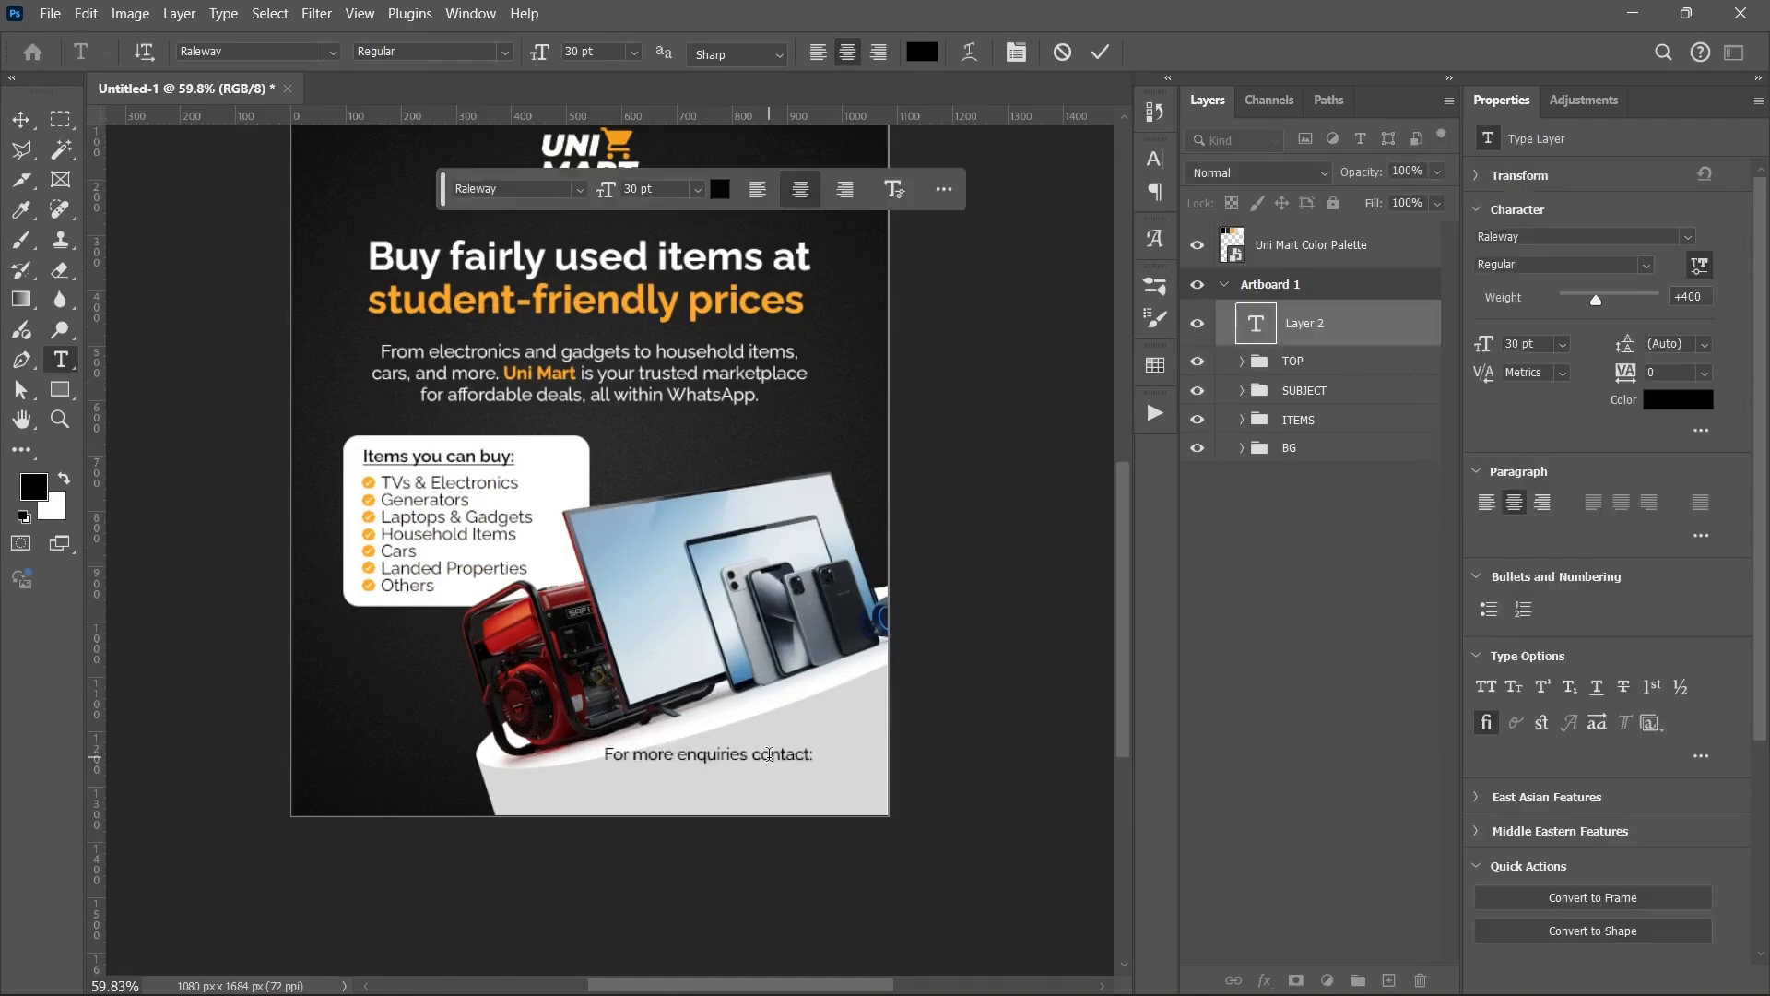
pyautogui.click(916, 692)
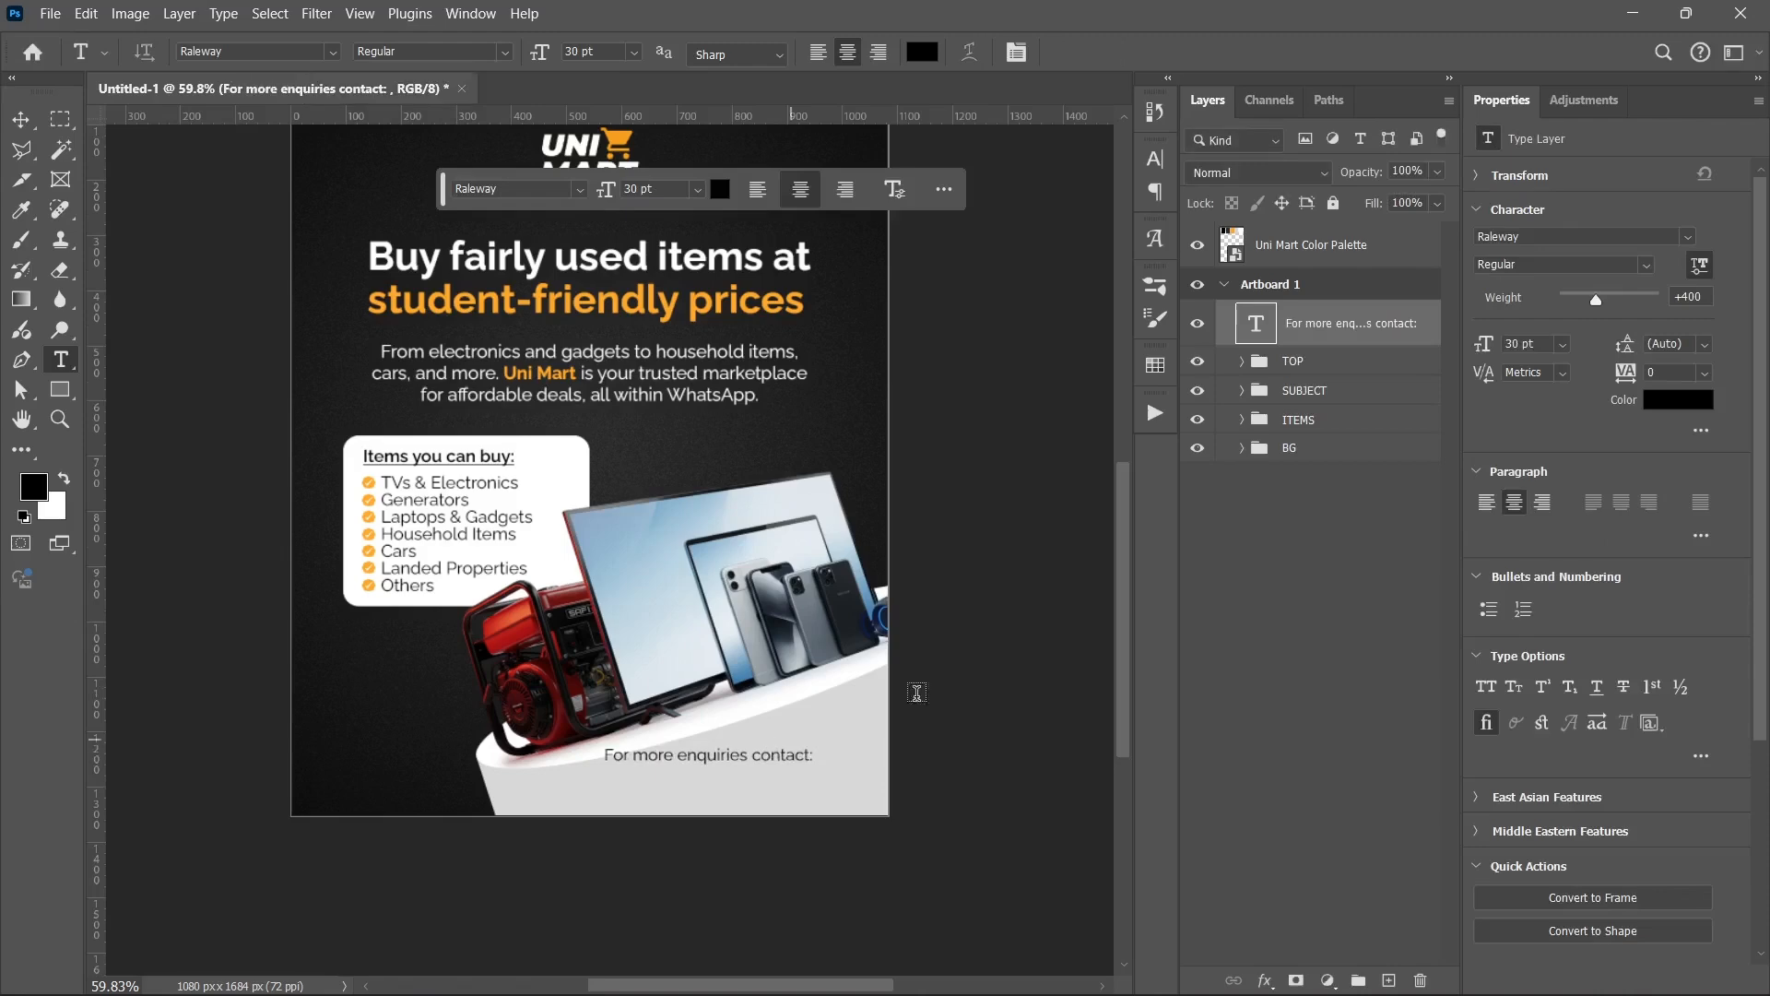
# - Set the enquiries text to 24 pt, move it toward the artboard's lower-right corner and duplicate it directly below
pyautogui.click(1563, 344)
pyautogui.click(1549, 573)
pyautogui.press('v')
pyautogui.moveTo(728, 765); pyautogui.dragTo(787, 780)
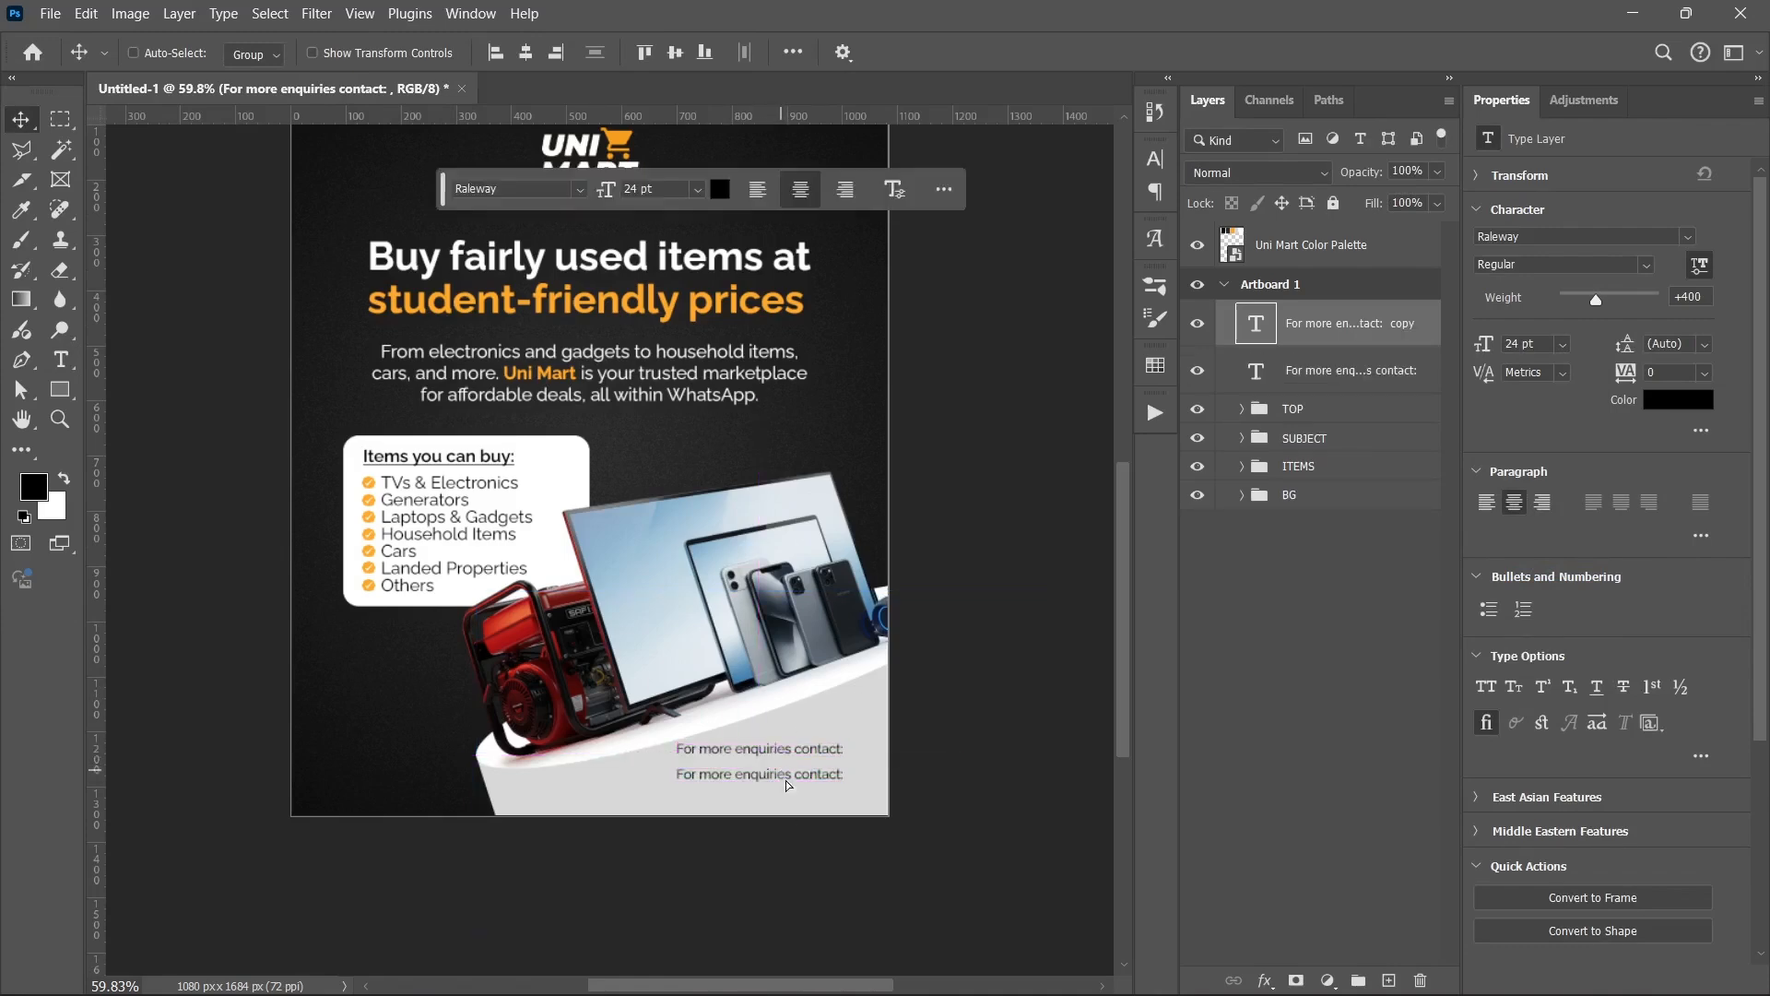
# - Switch to Notepad, copy the two contact phone numbers from Uni Mart.txt, and return to Photoshop
pyautogui.click(942, 966)
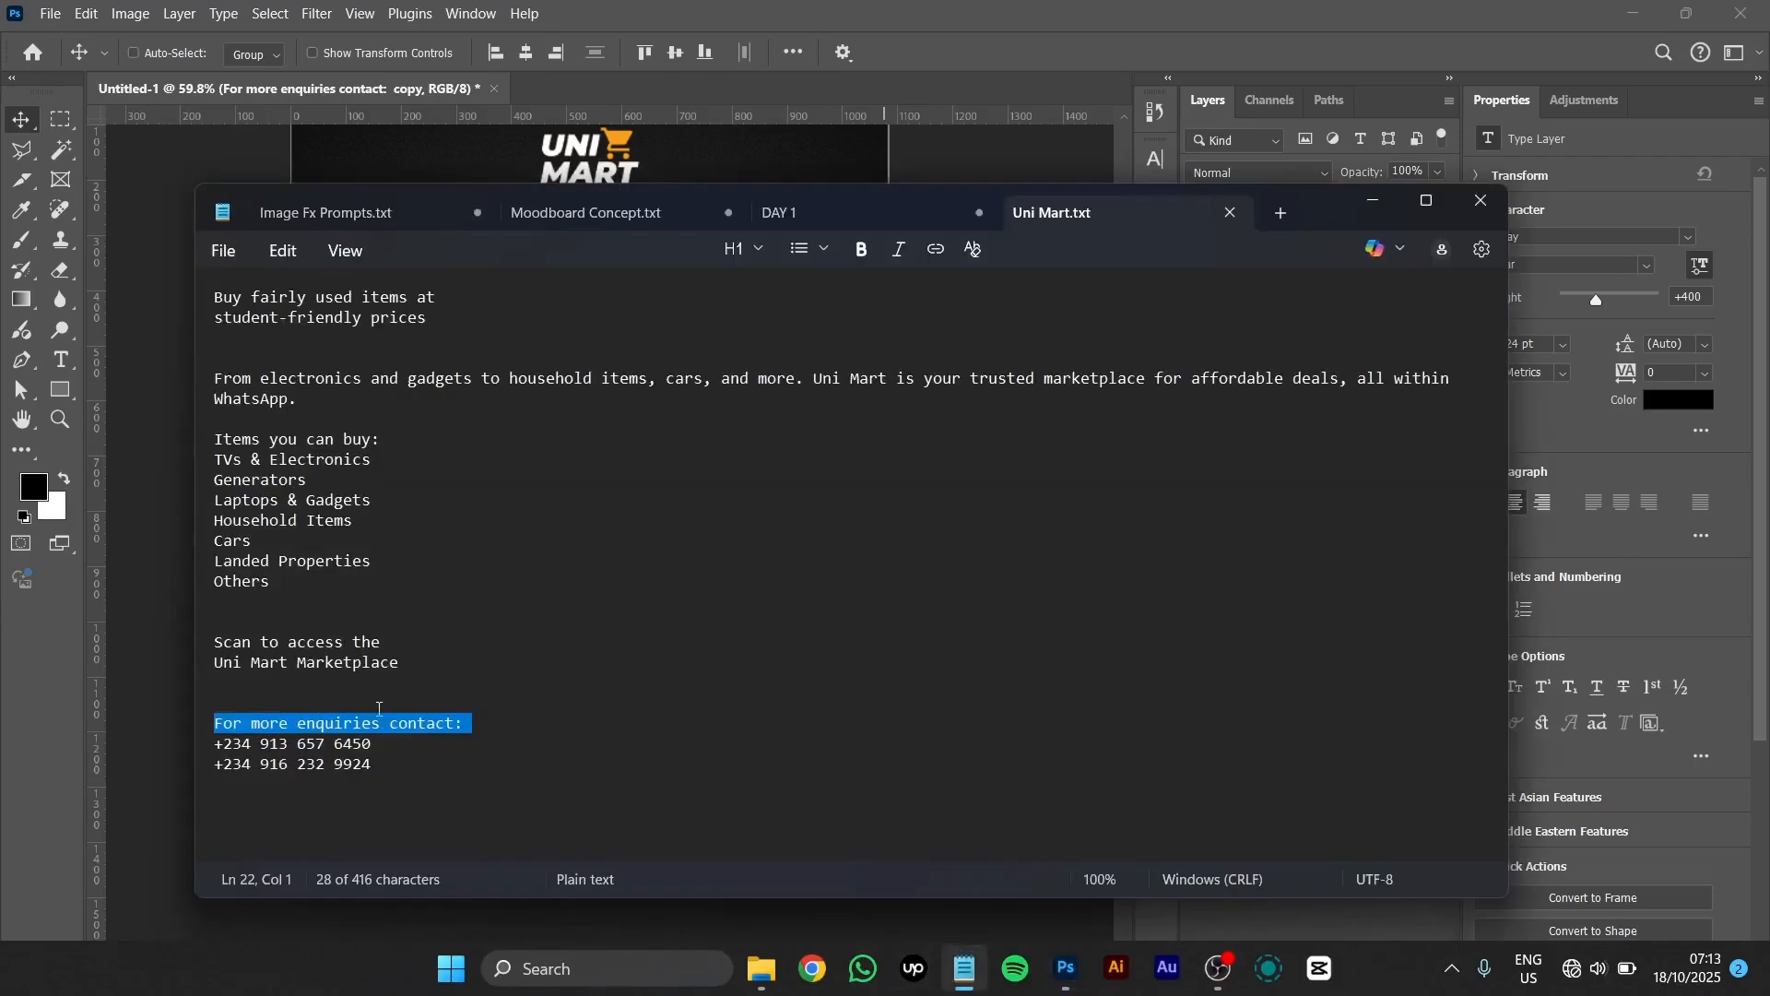
pyautogui.moveTo(372, 763); pyautogui.dragTo(161, 733)
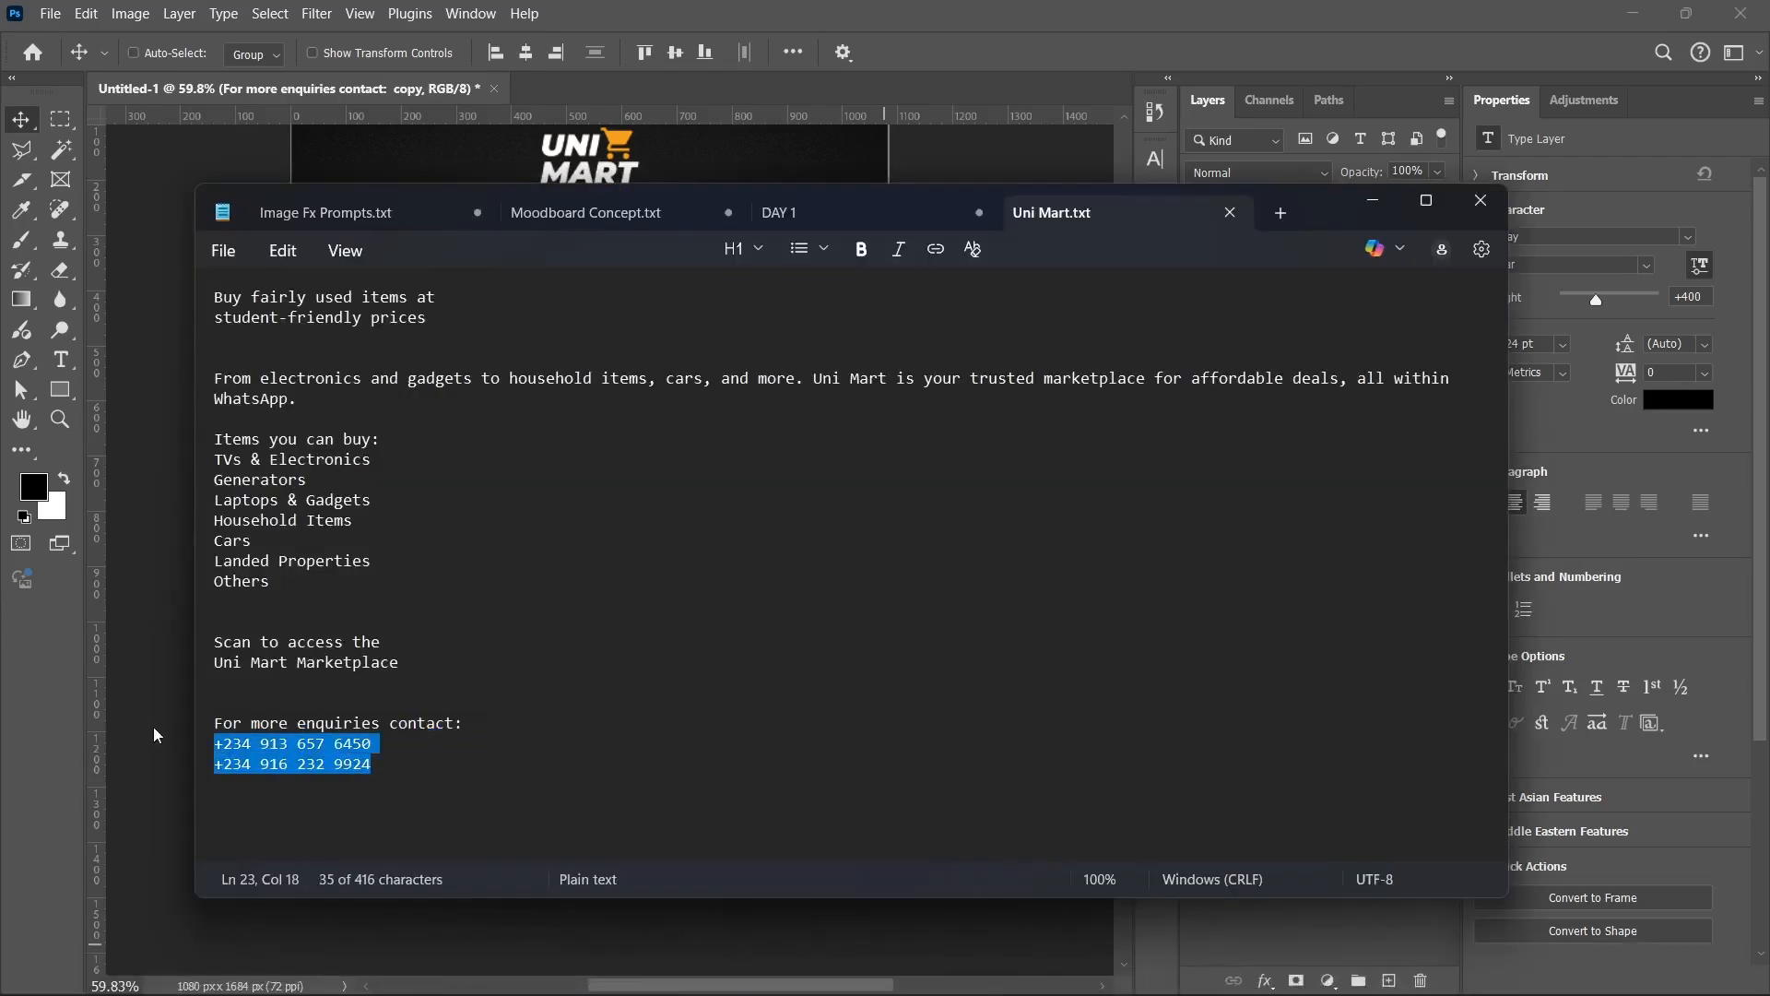
pyautogui.click(1372, 200)
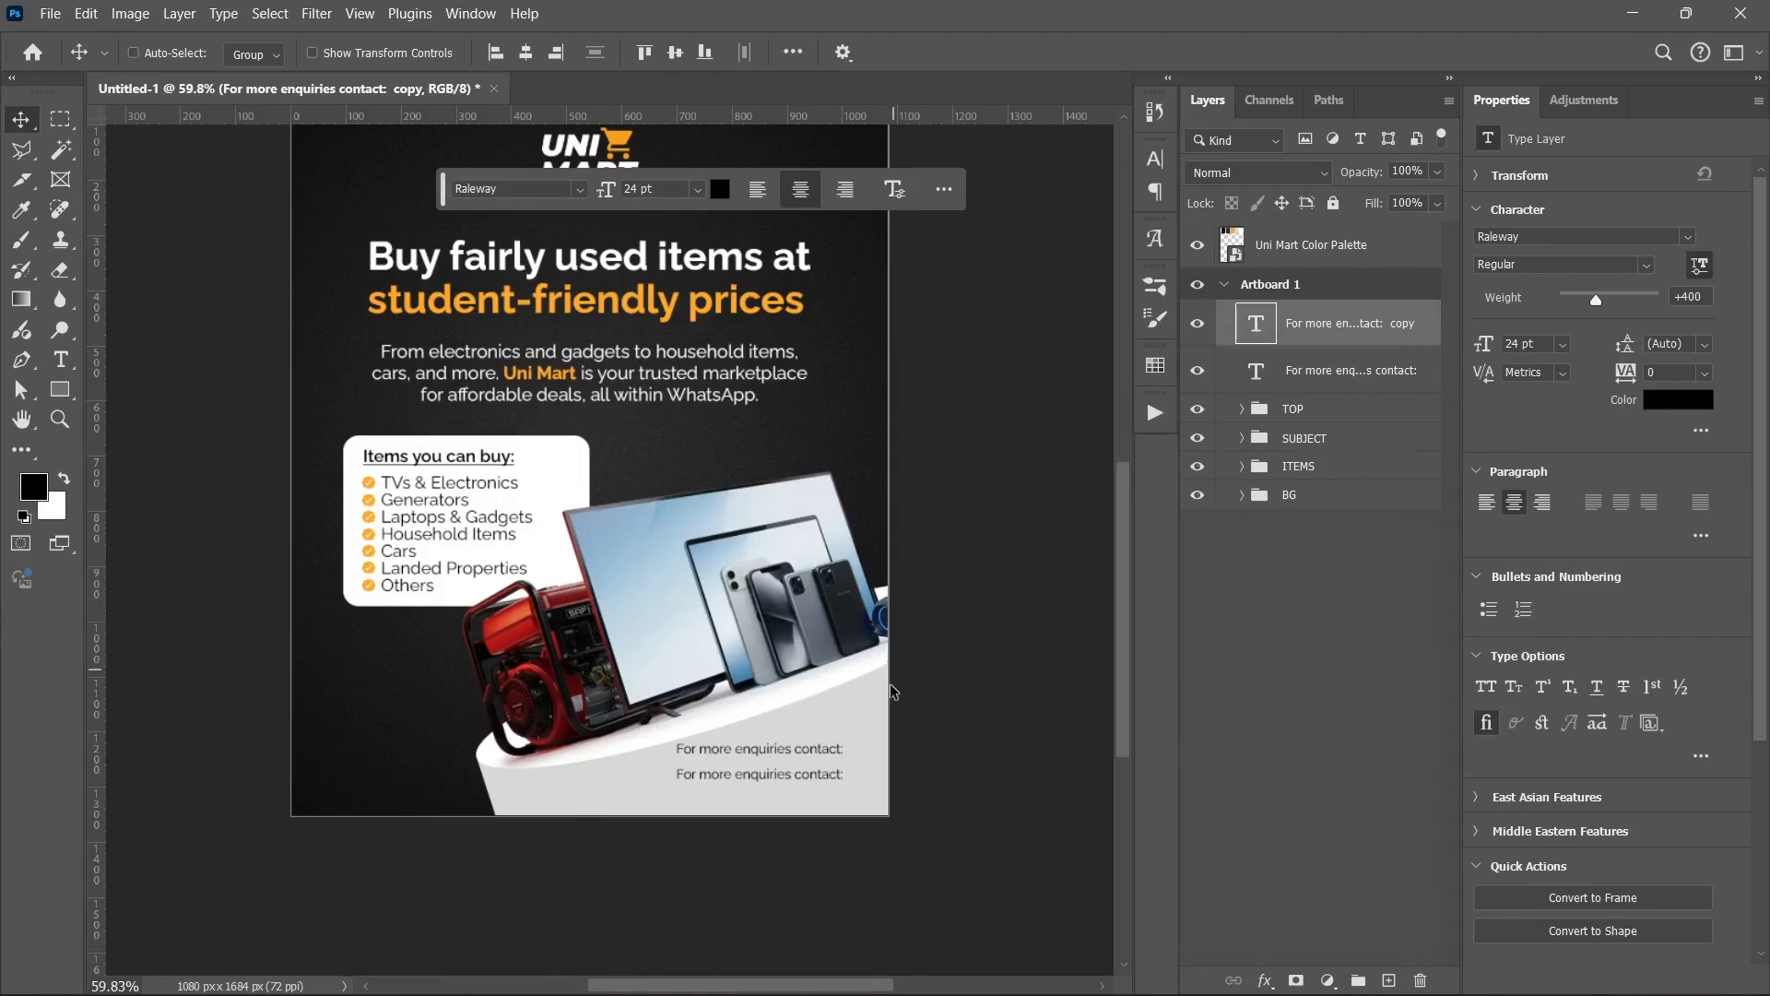
# - Replace the duplicated enquiries line with the two copied phone numbers and set them in Raleway Bold
pyautogui.doubleClick(793, 777)
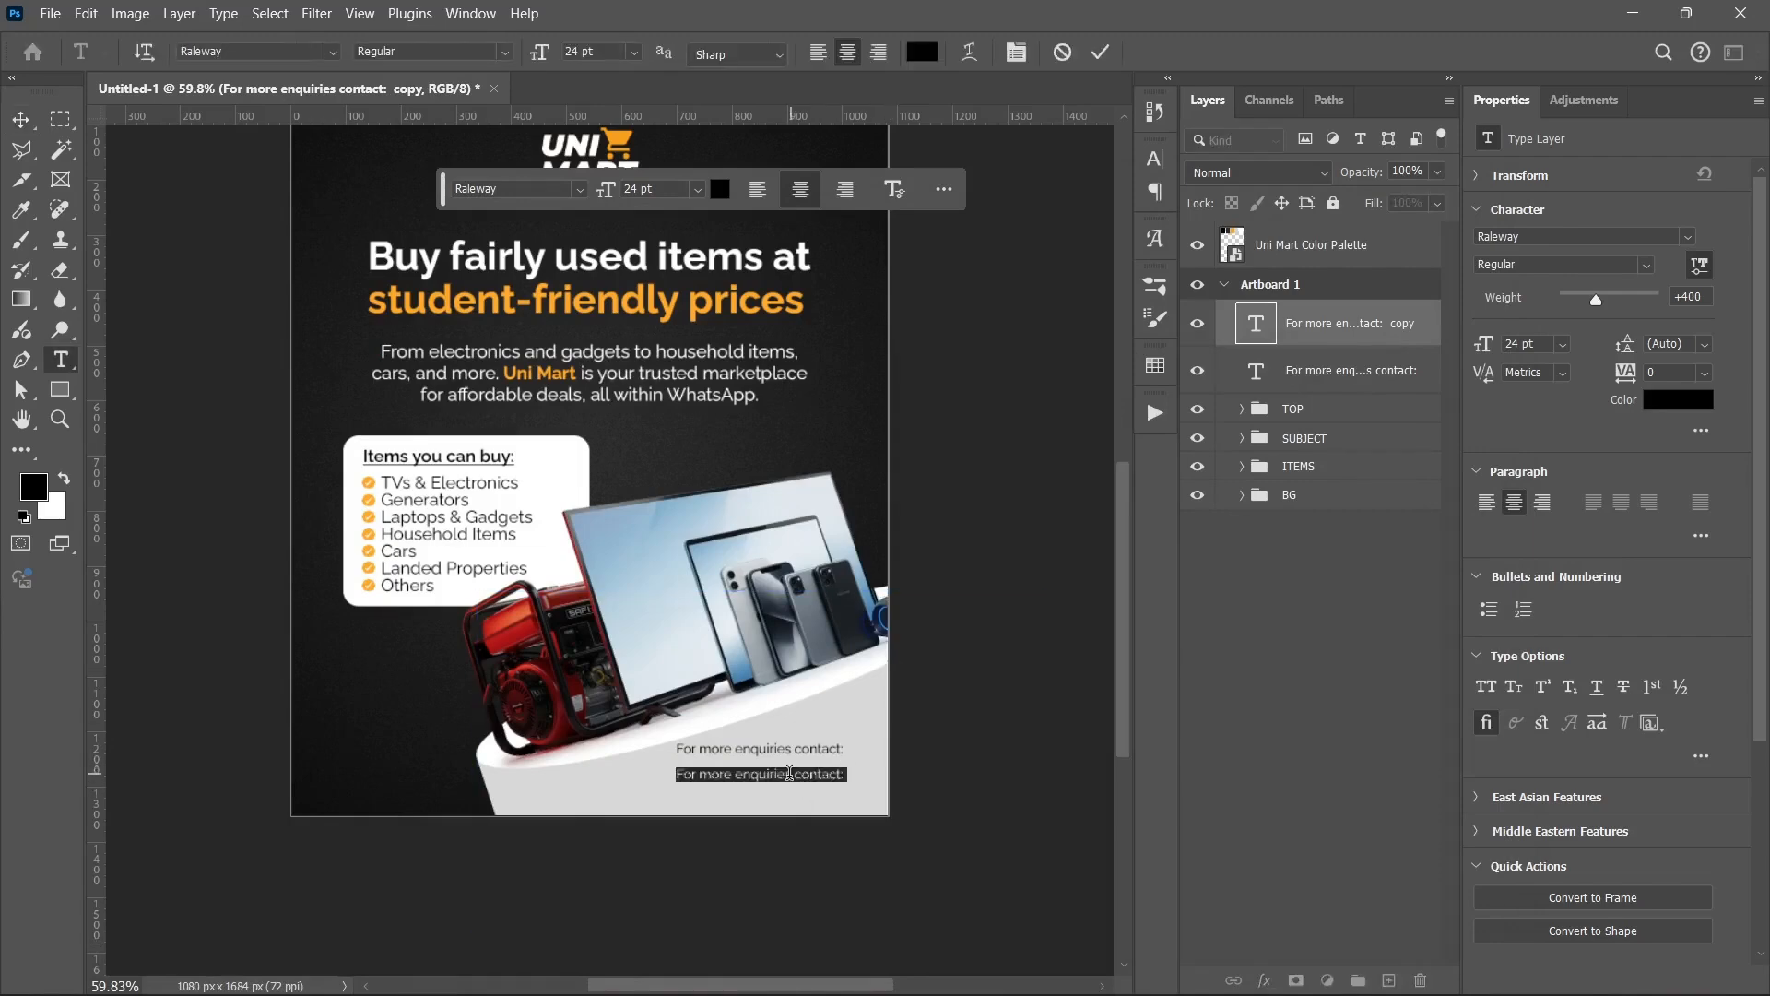
pyautogui.hotkey('ctrl', 'v')
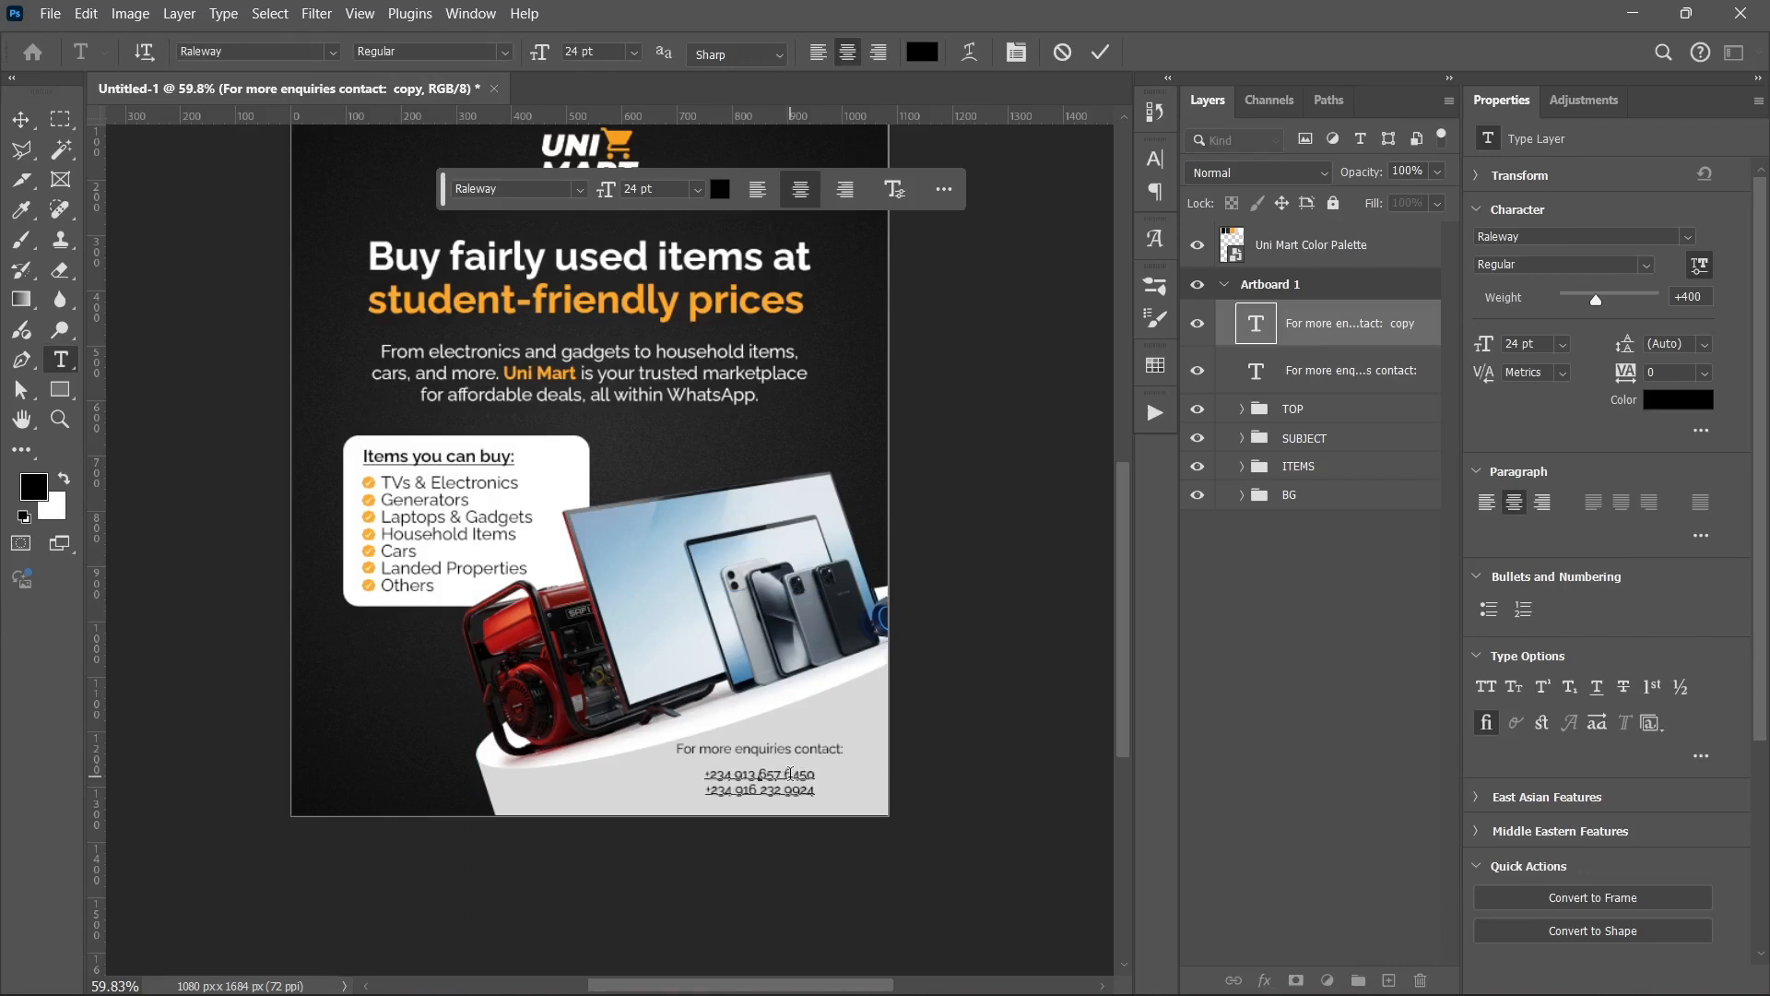
pyautogui.press('Escape')
pyautogui.press('v')
pyautogui.click(1640, 264)
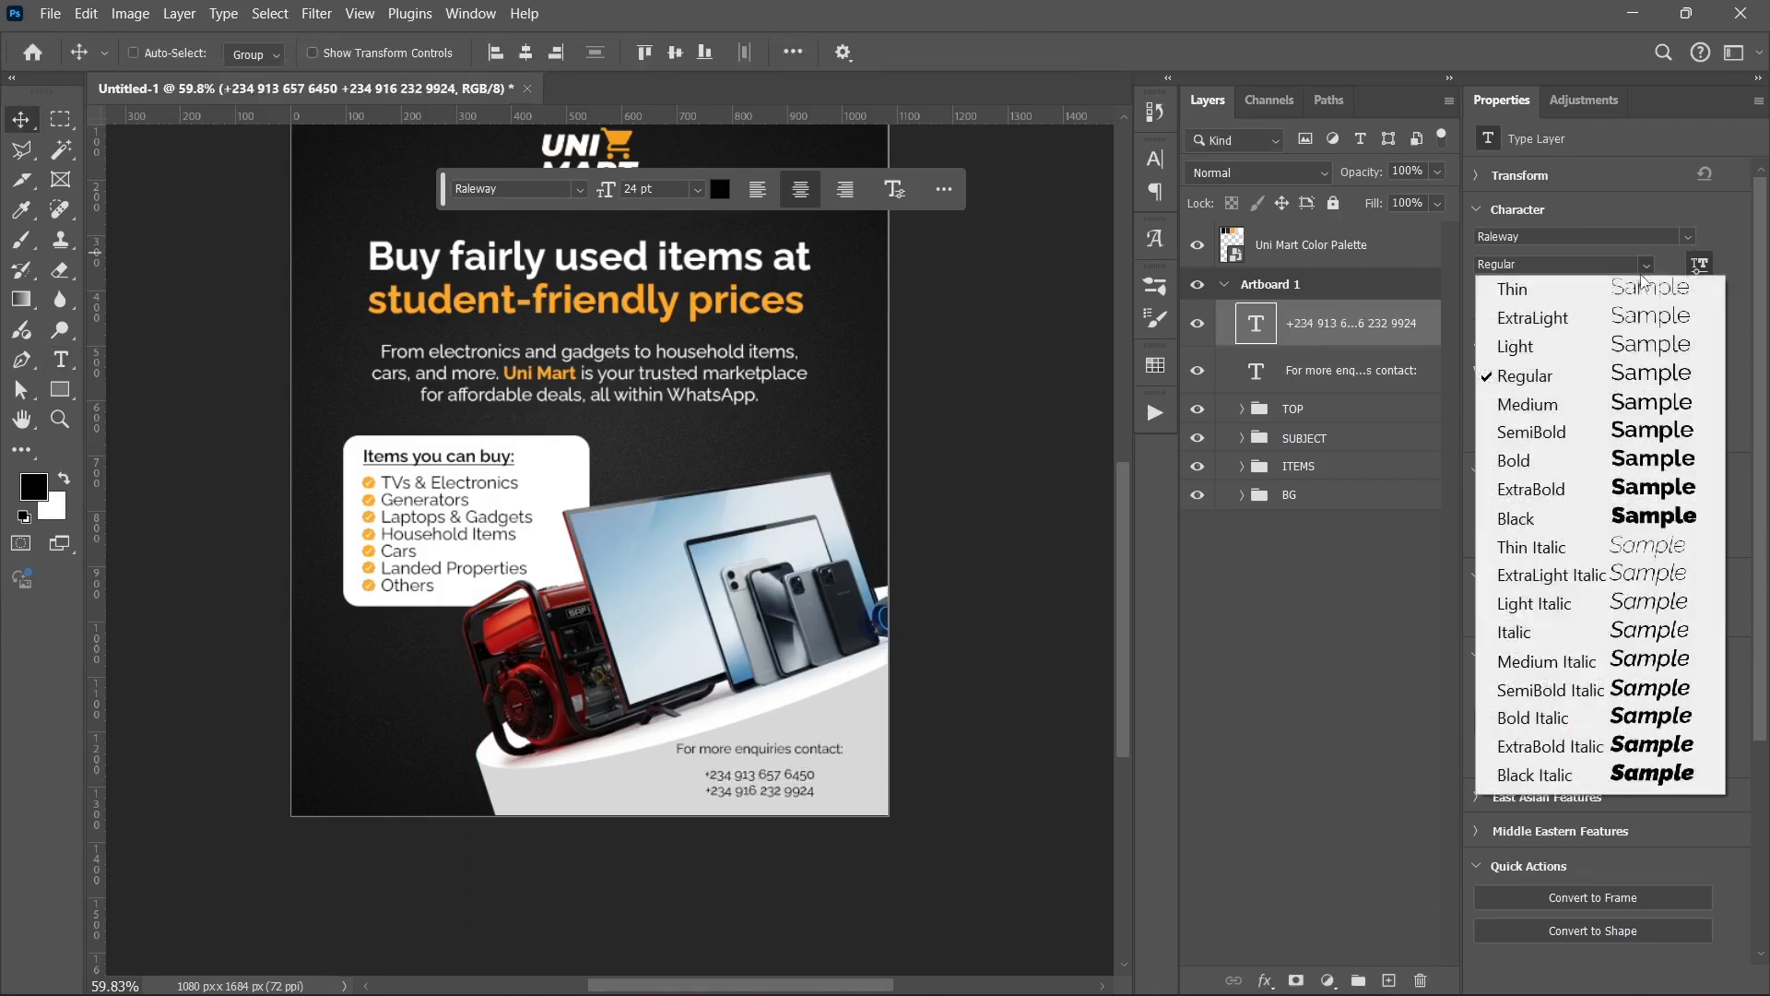
pyautogui.click(1515, 471)
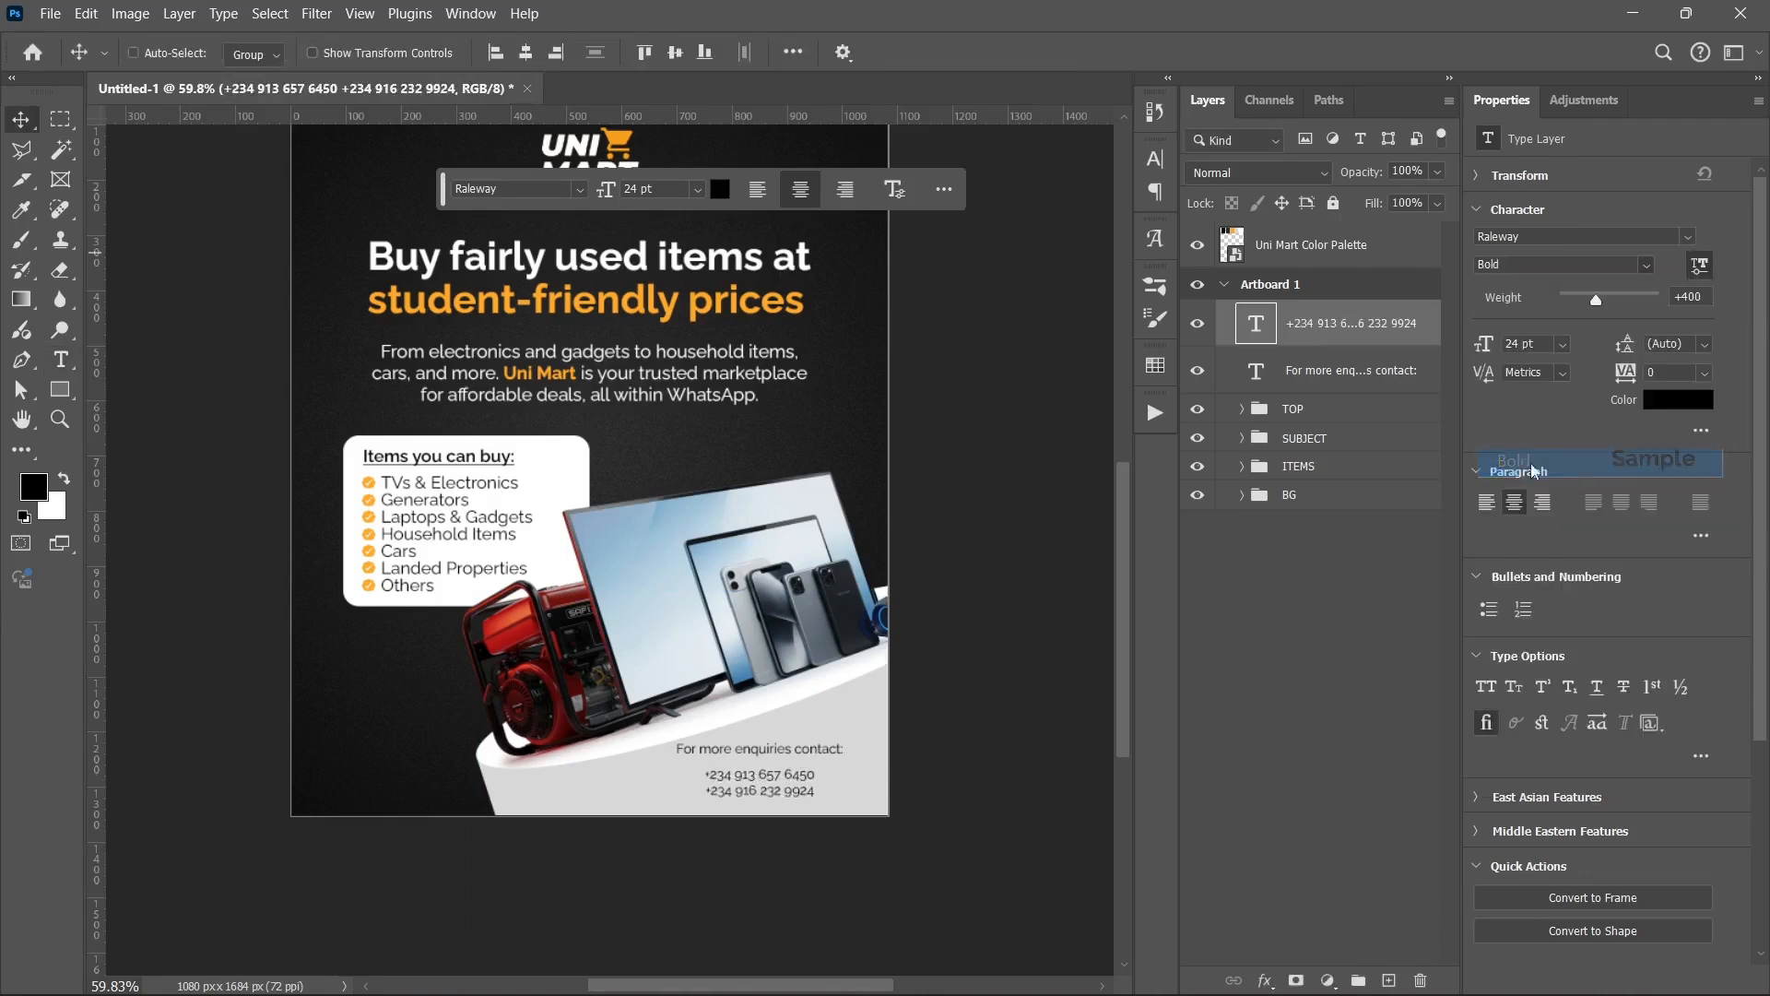
# - Set the phone numbers' font size to 36 pt and their leading to 36 pt
pyautogui.click(1561, 344)
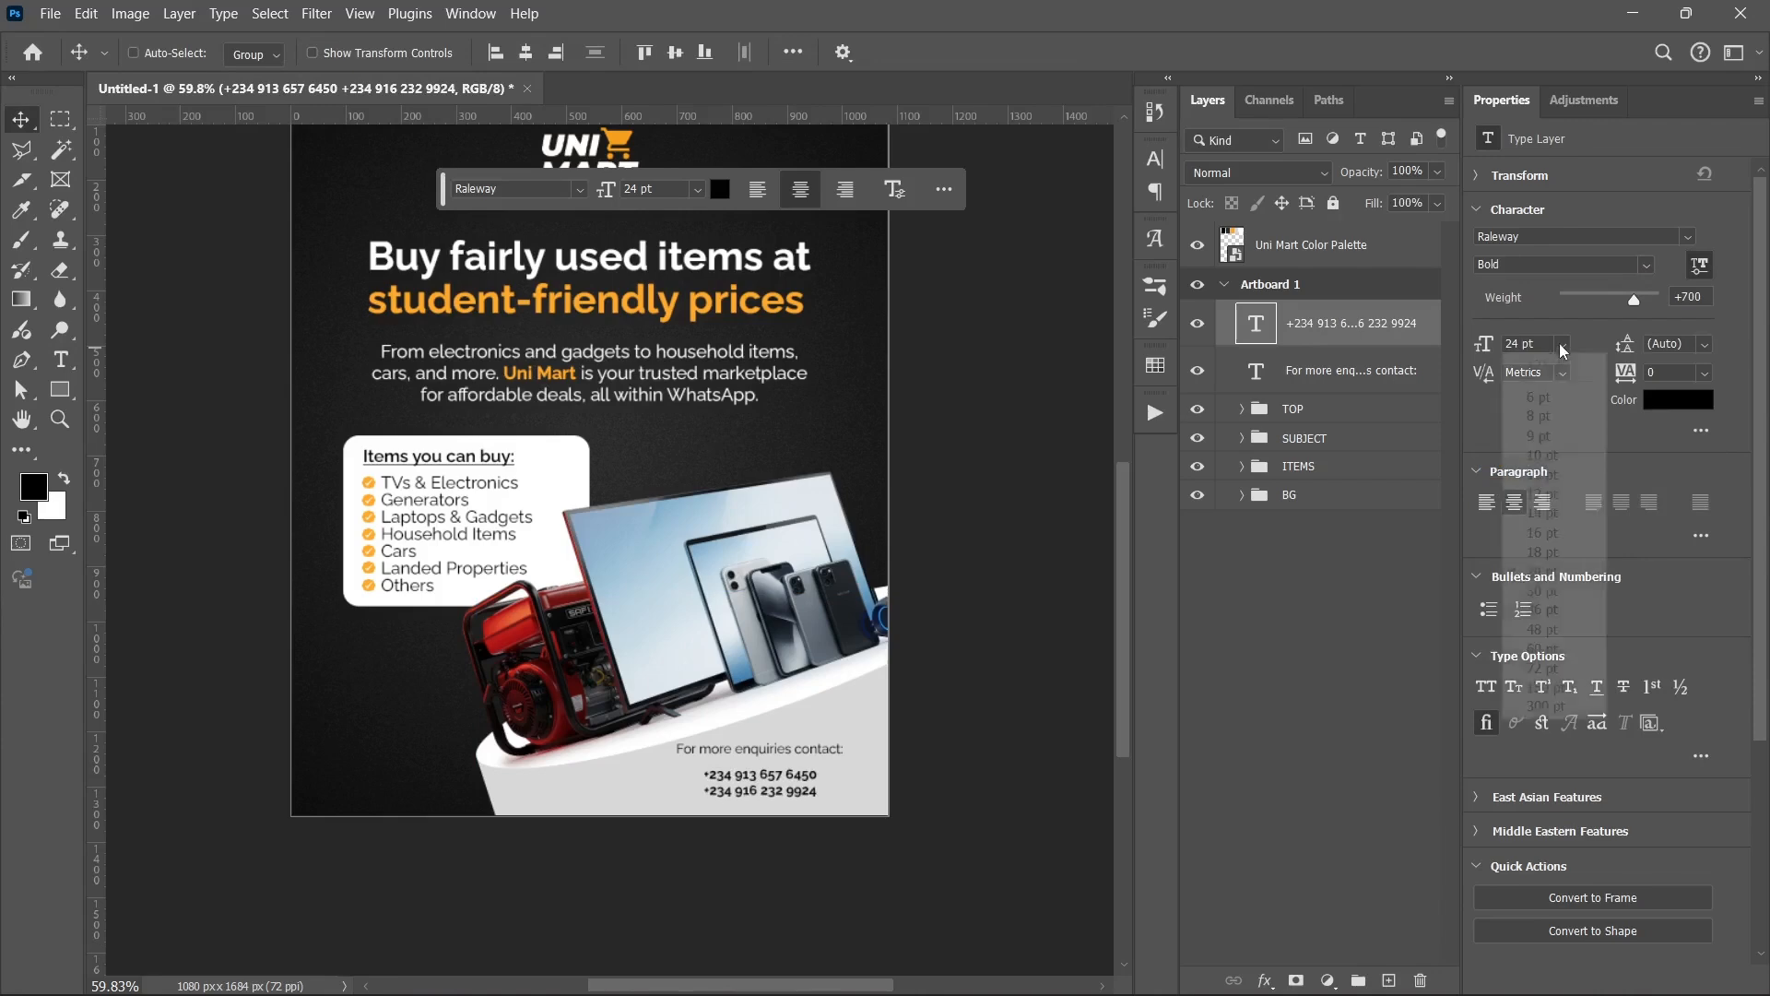
pyautogui.click(1537, 629)
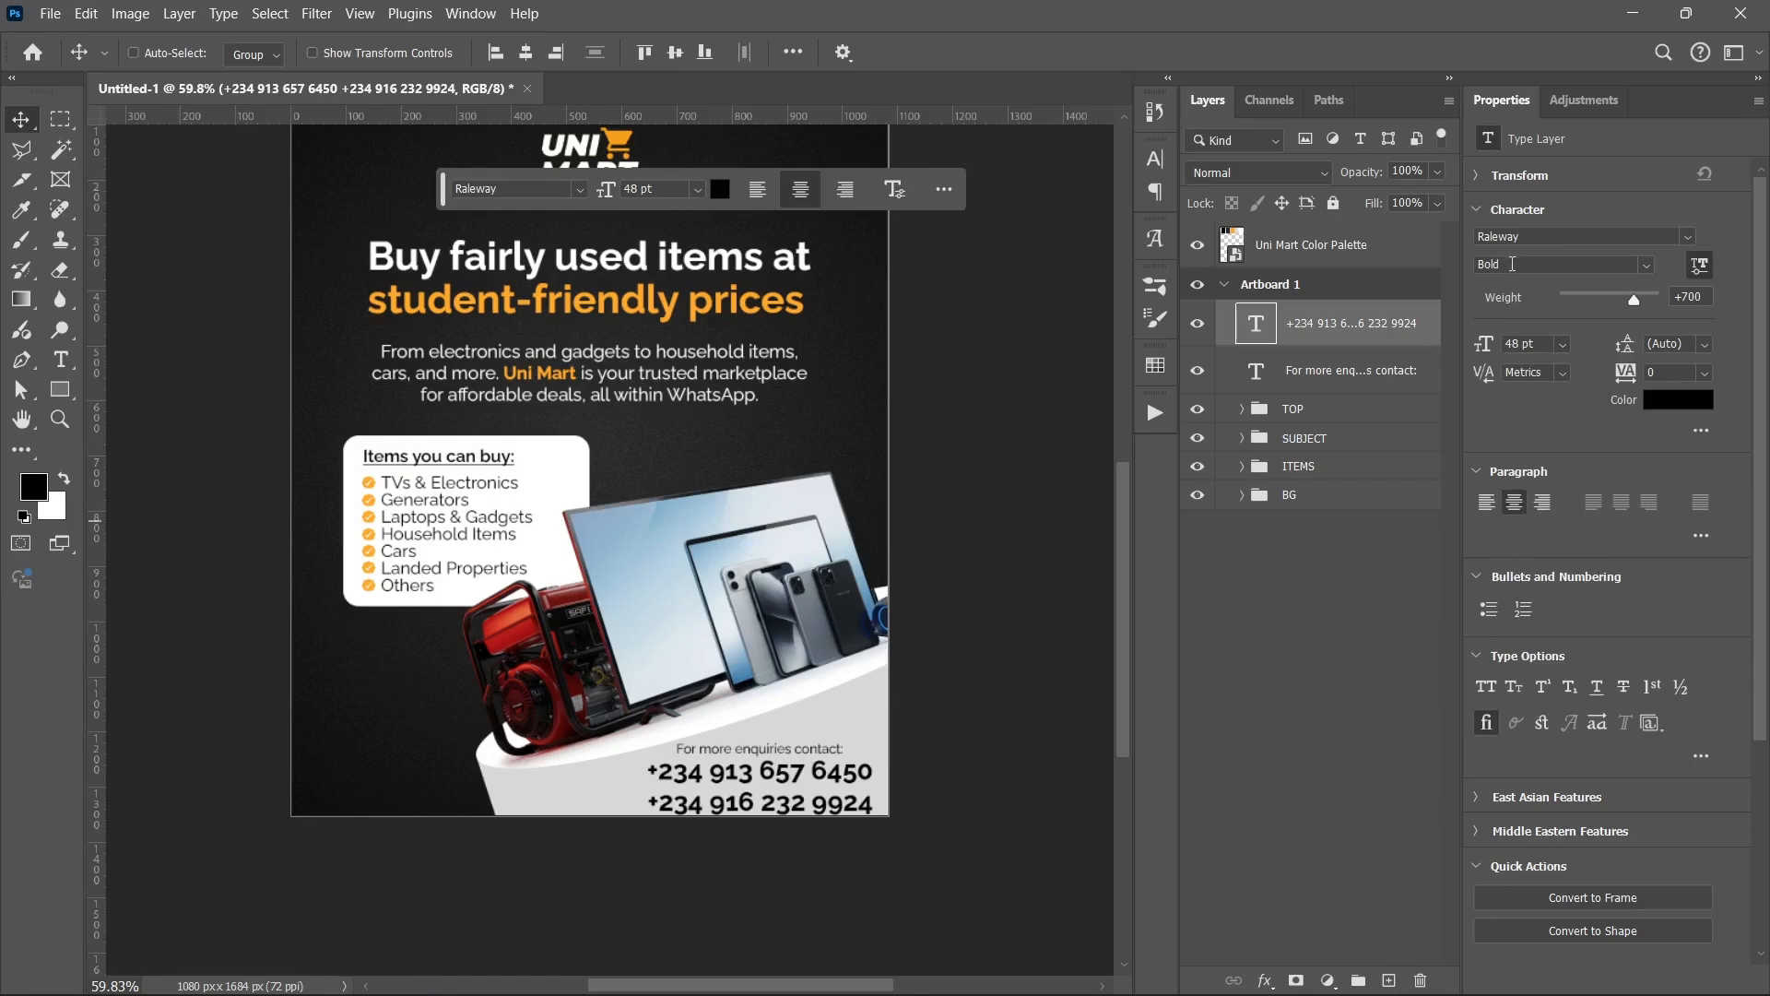
pyautogui.click(1560, 349)
pyautogui.click(1563, 613)
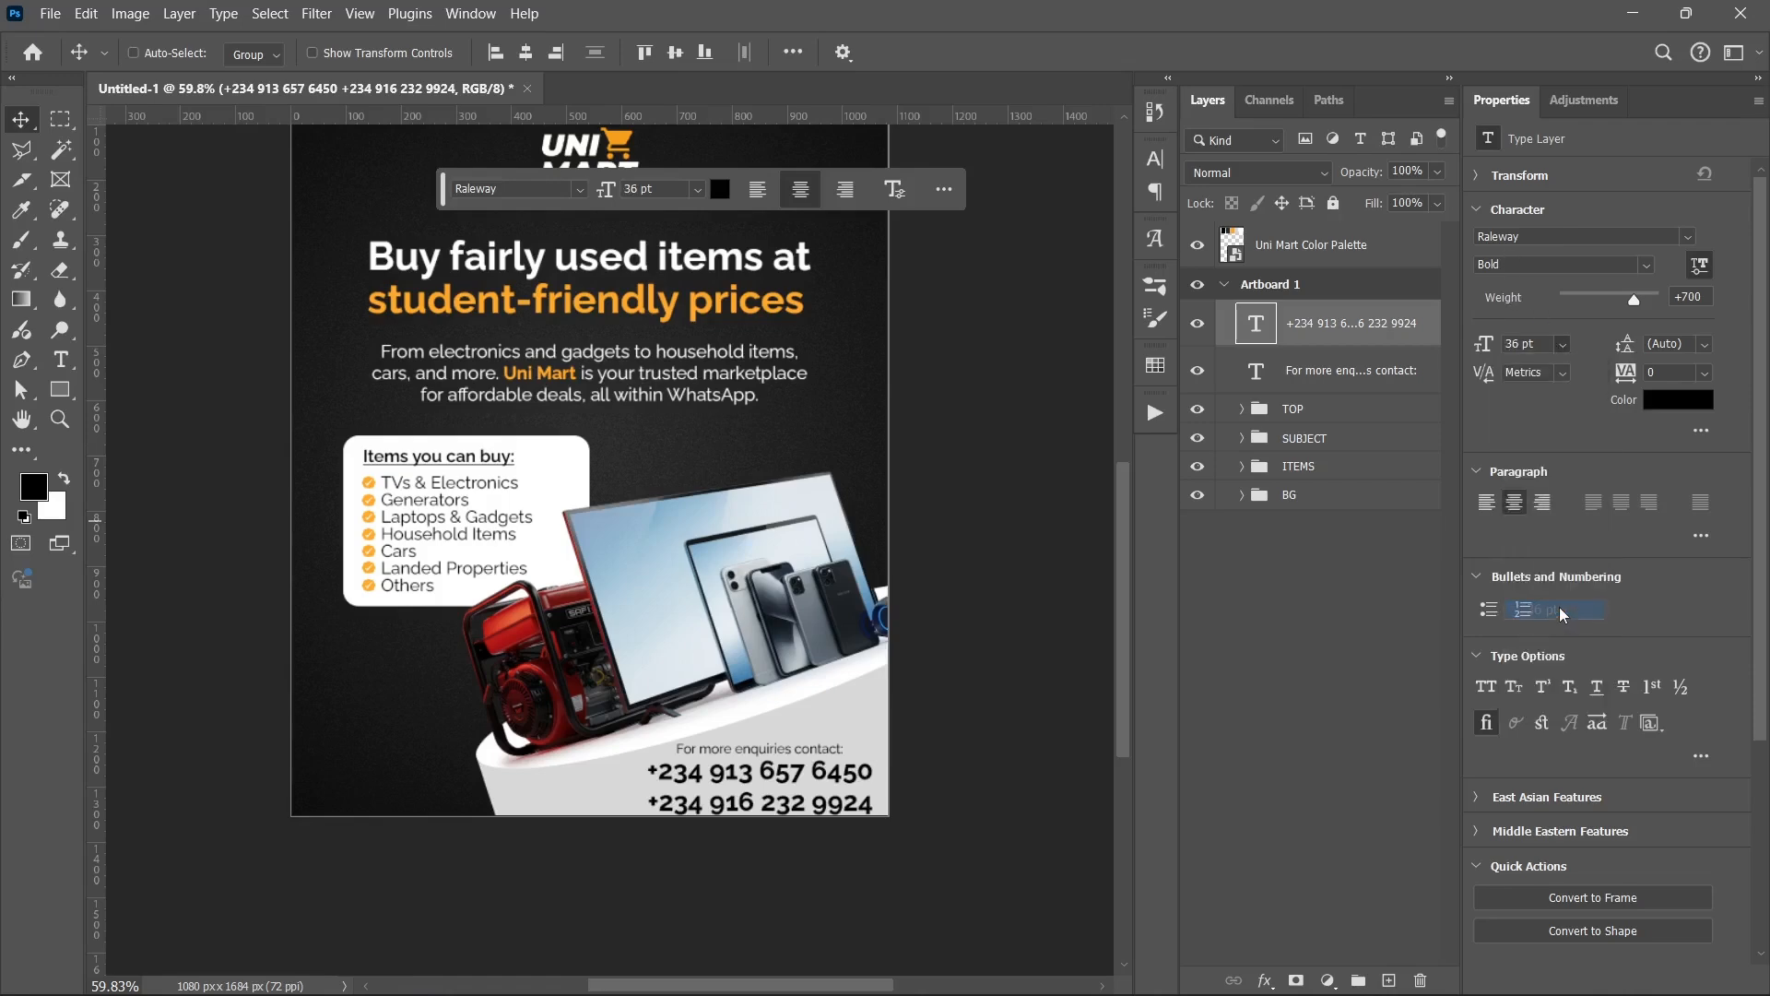
pyautogui.click(1705, 345)
pyautogui.click(1669, 613)
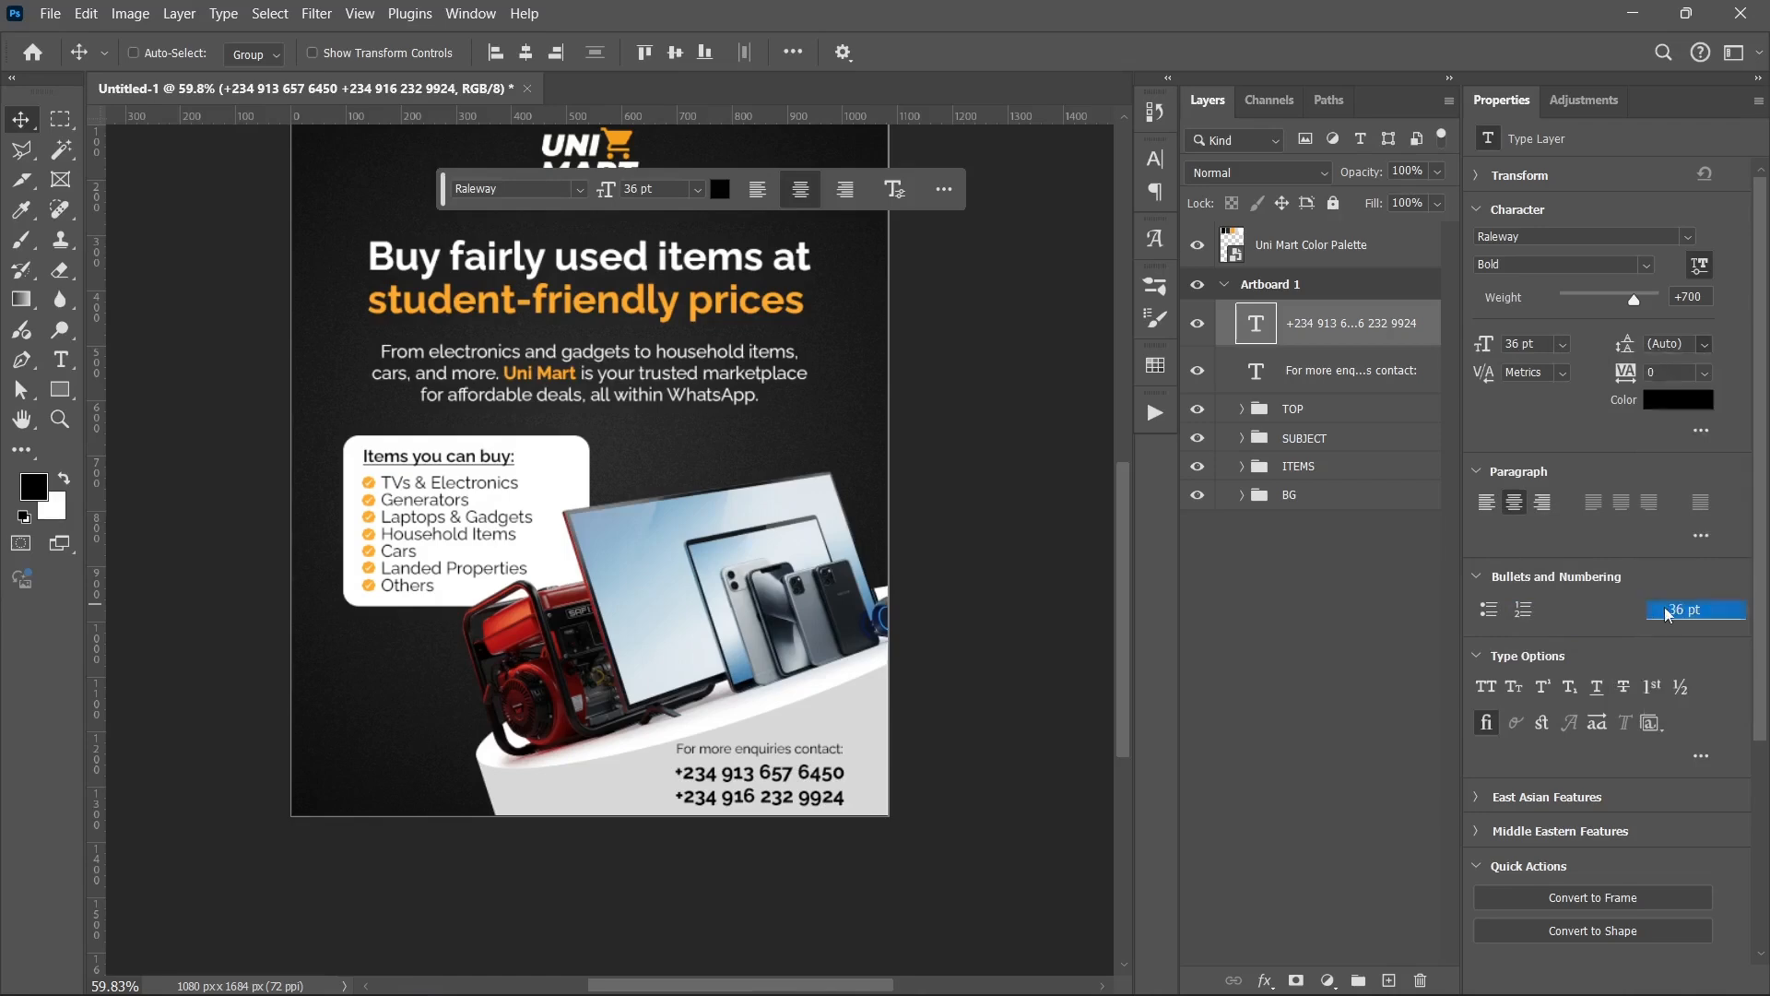
pyautogui.click(1668, 612)
# - Align the phone numbers closely beneath the enquiries line, nudging them slightly down
pyautogui.scroll(1, 779, 783)
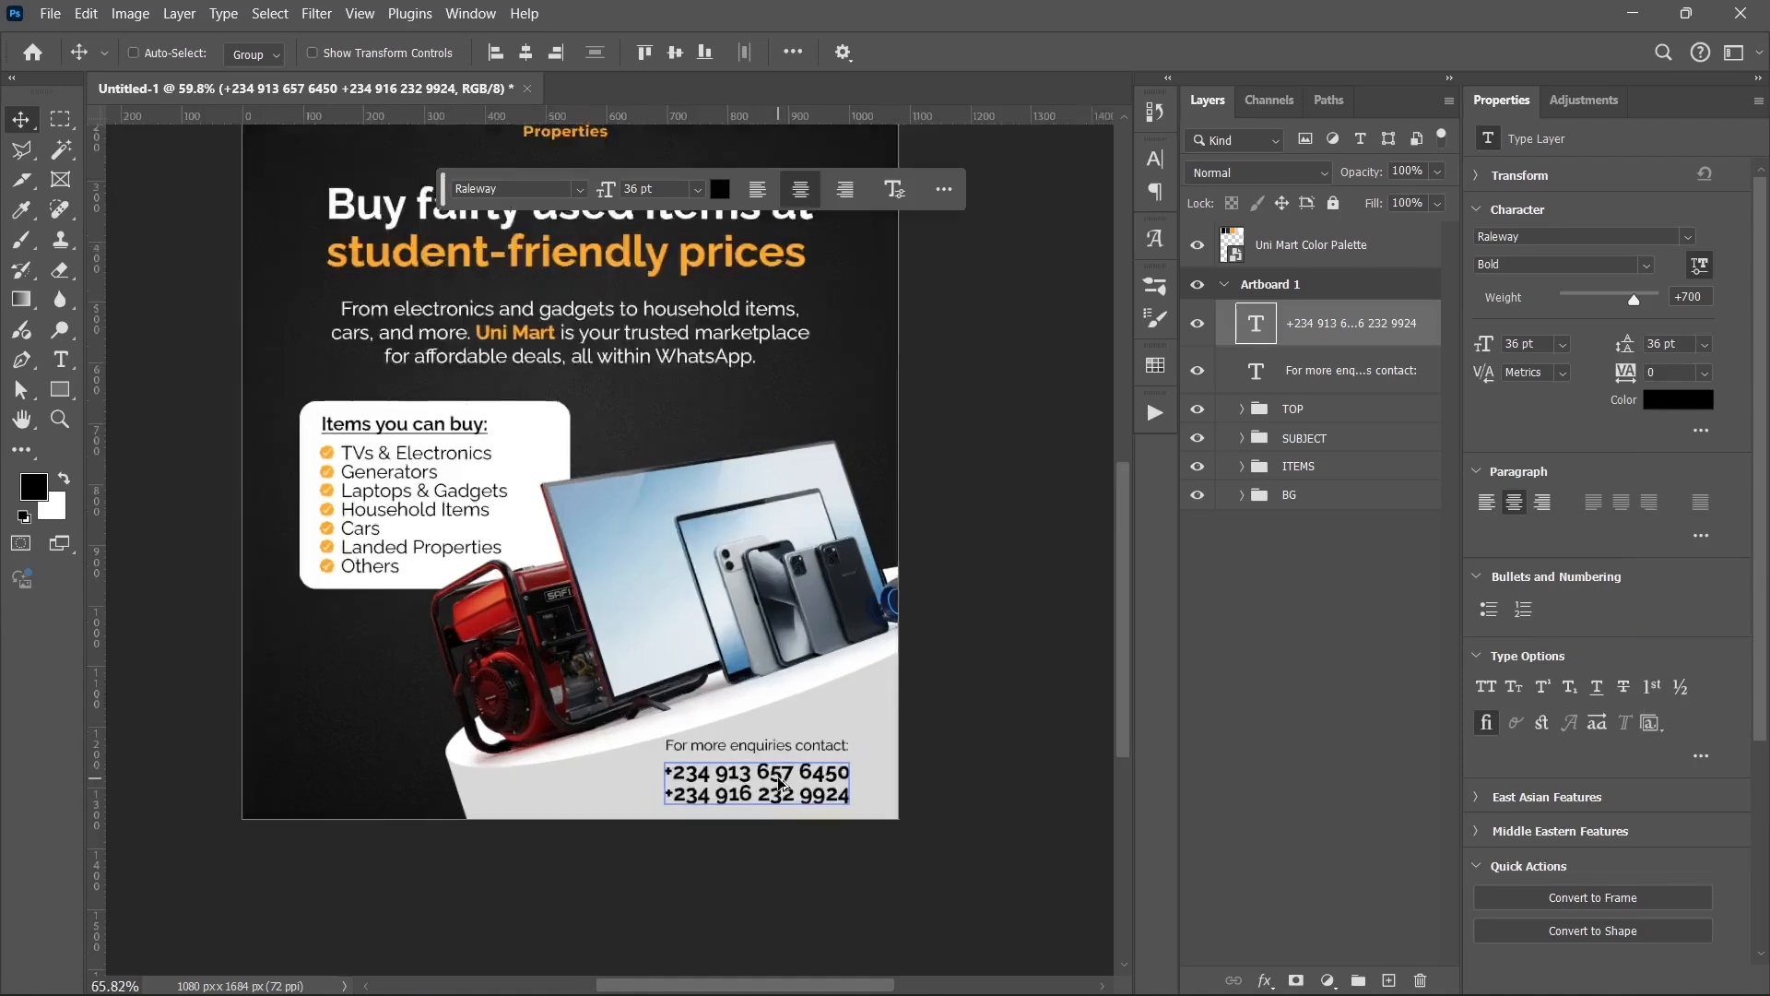
pyautogui.scroll(6, 779, 784)
pyautogui.moveTo(779, 784); pyautogui.dragTo(772, 777)
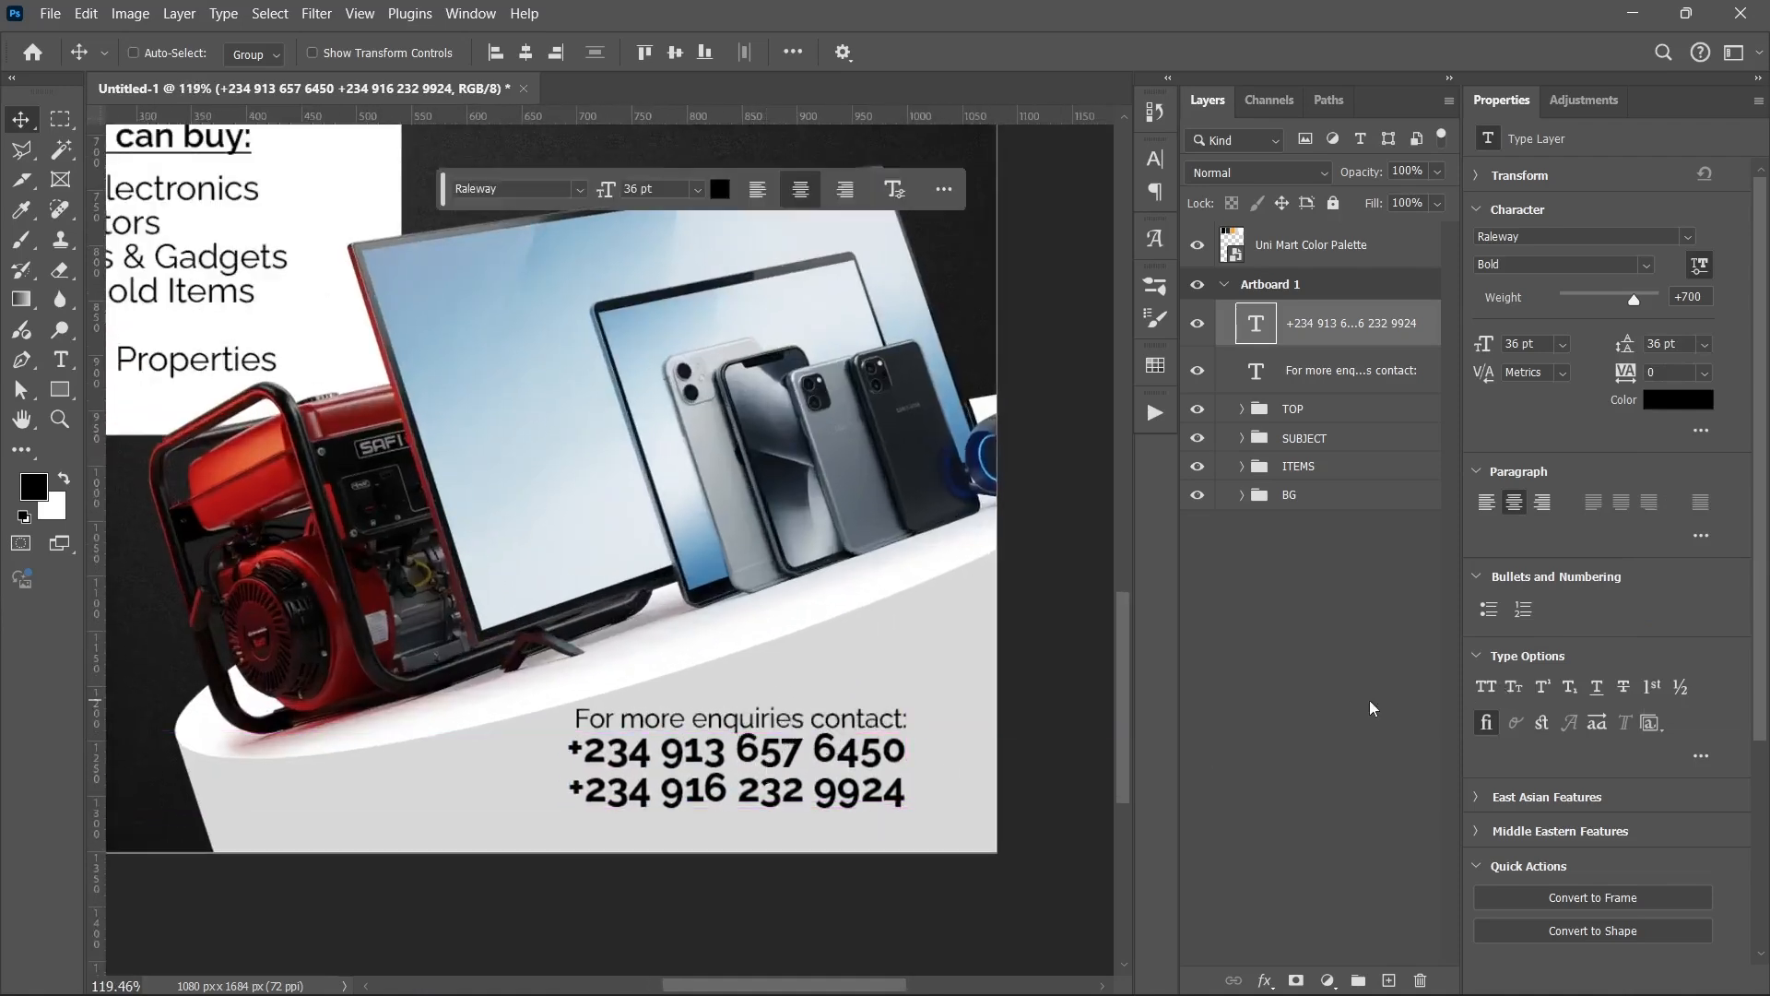
pyautogui.press('Down')
pyautogui.press('Down')
pyautogui.press('Down')
pyautogui.scroll(-5, 694, 619)
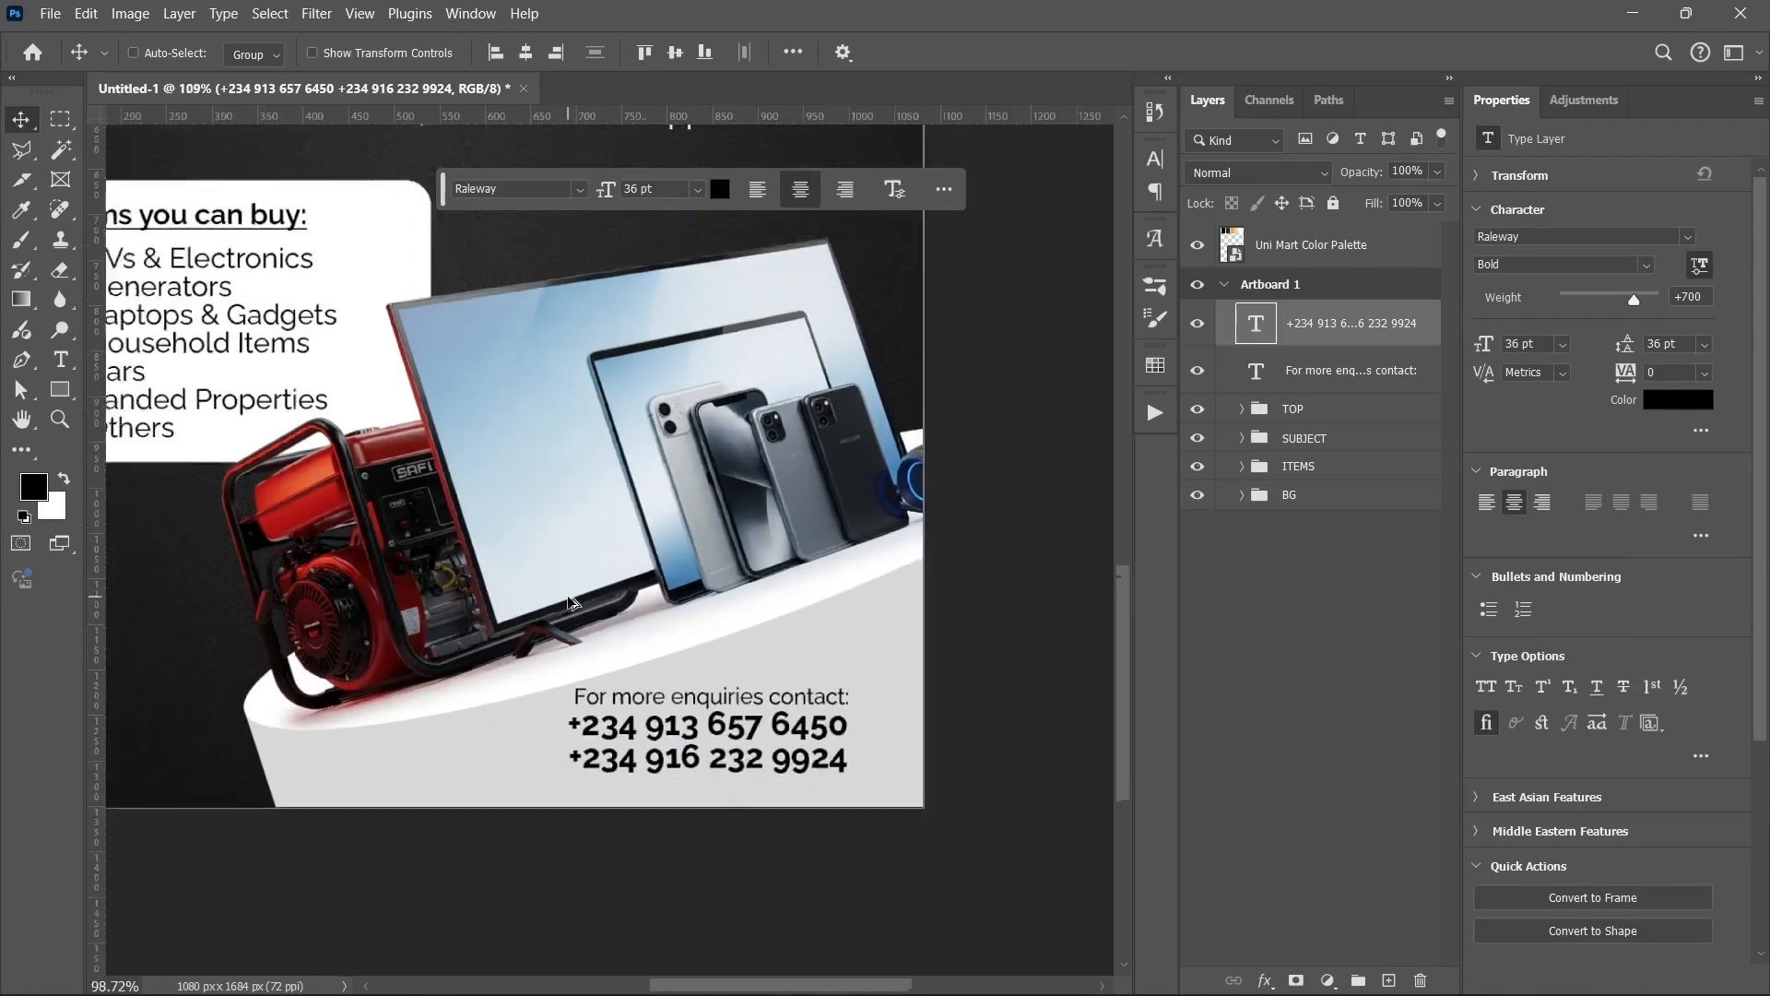
pyautogui.moveTo(433, 611); pyautogui.dragTo(656, 654)
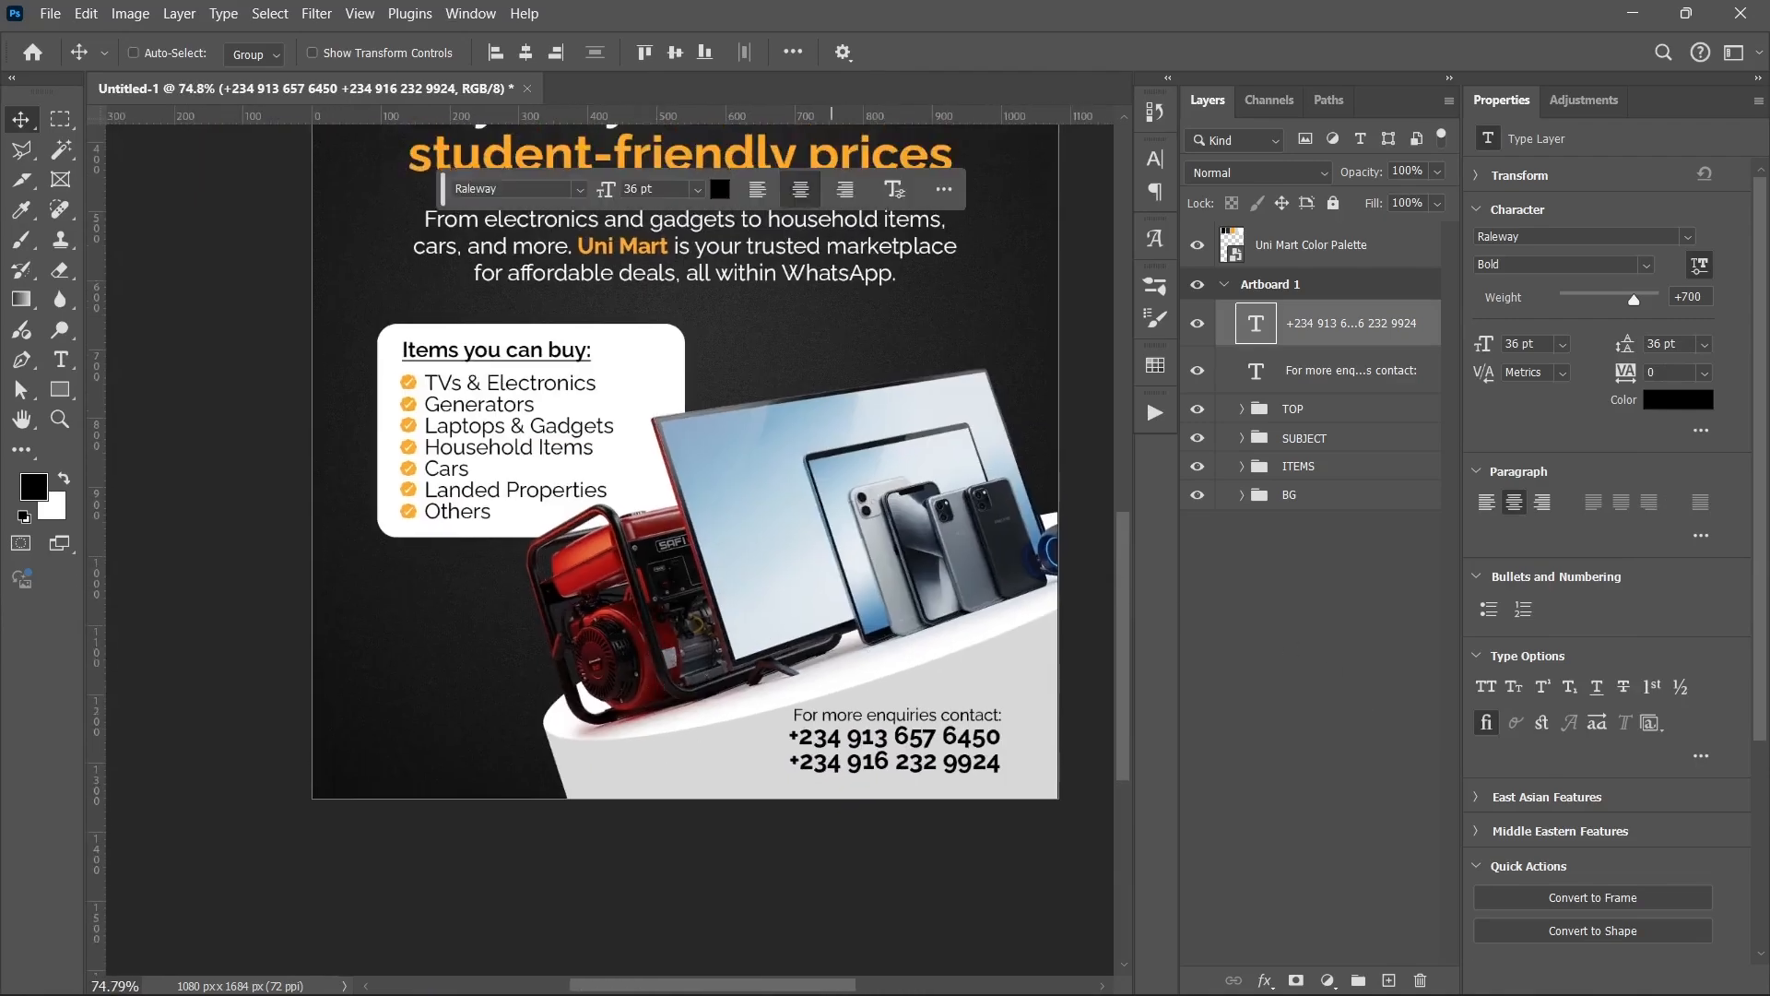
# - Open the QR code image IMG_1313 from the Unimart Assets folder as a separate Photoshop document
pyautogui.moveTo(781, 977)
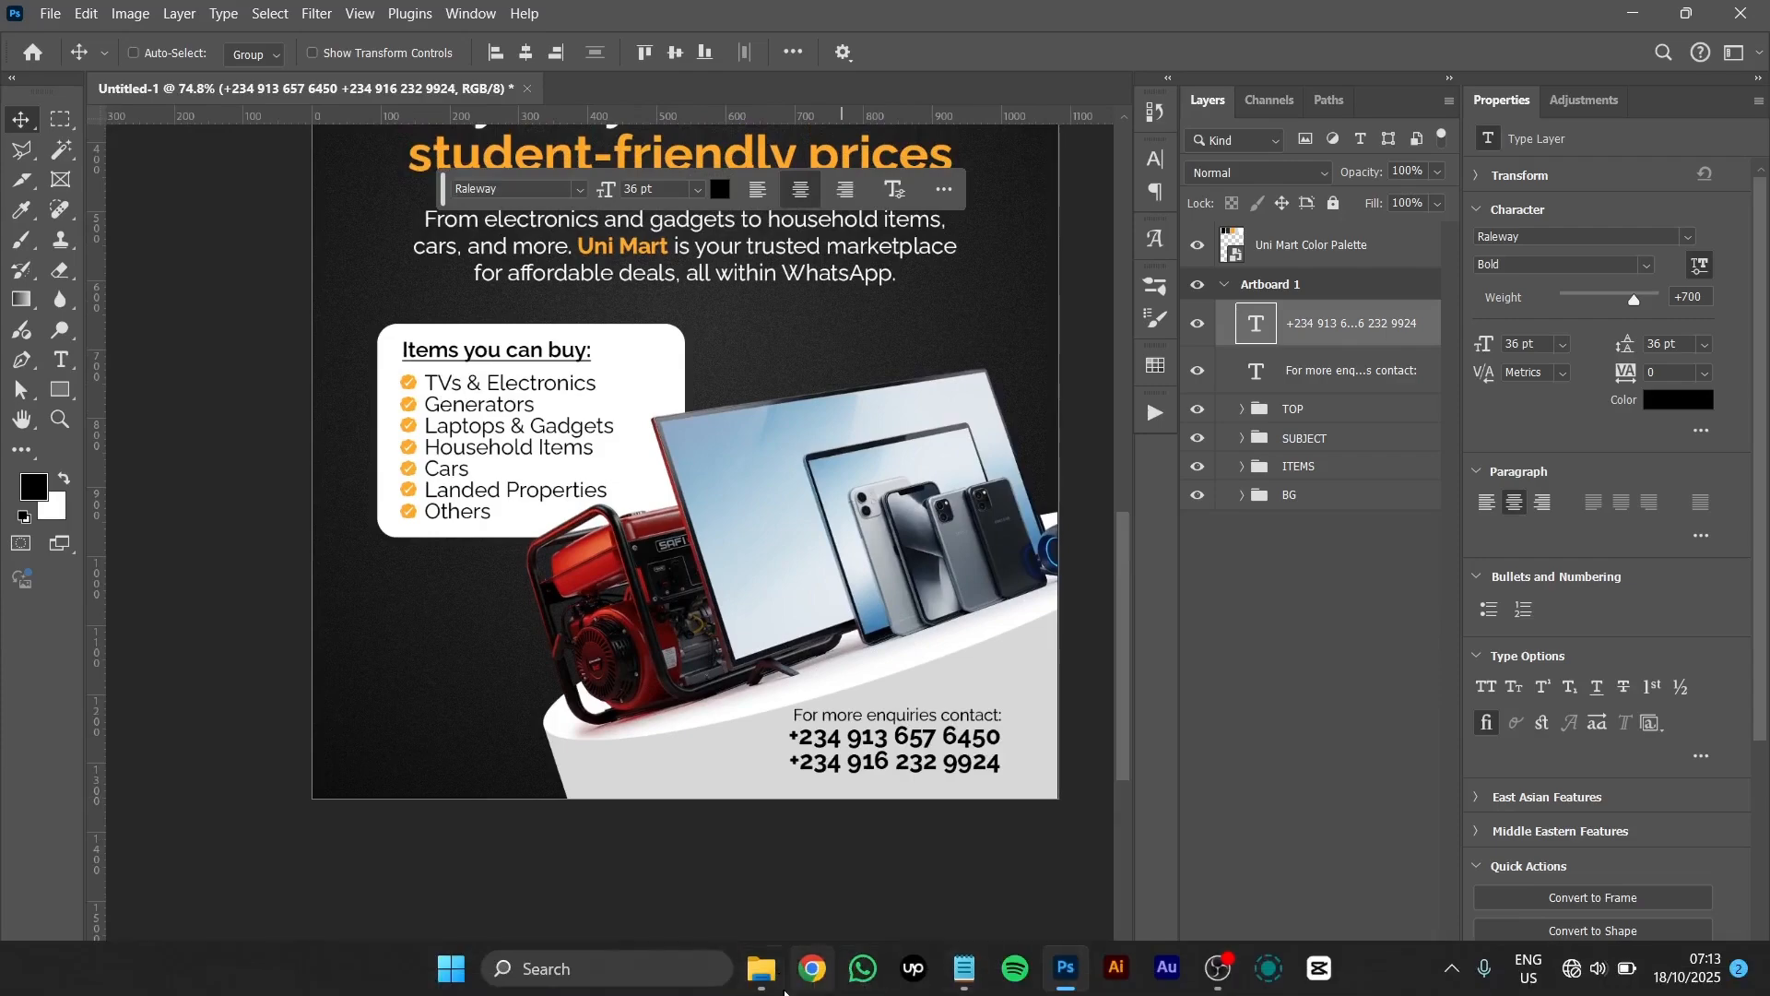
pyautogui.click(766, 970)
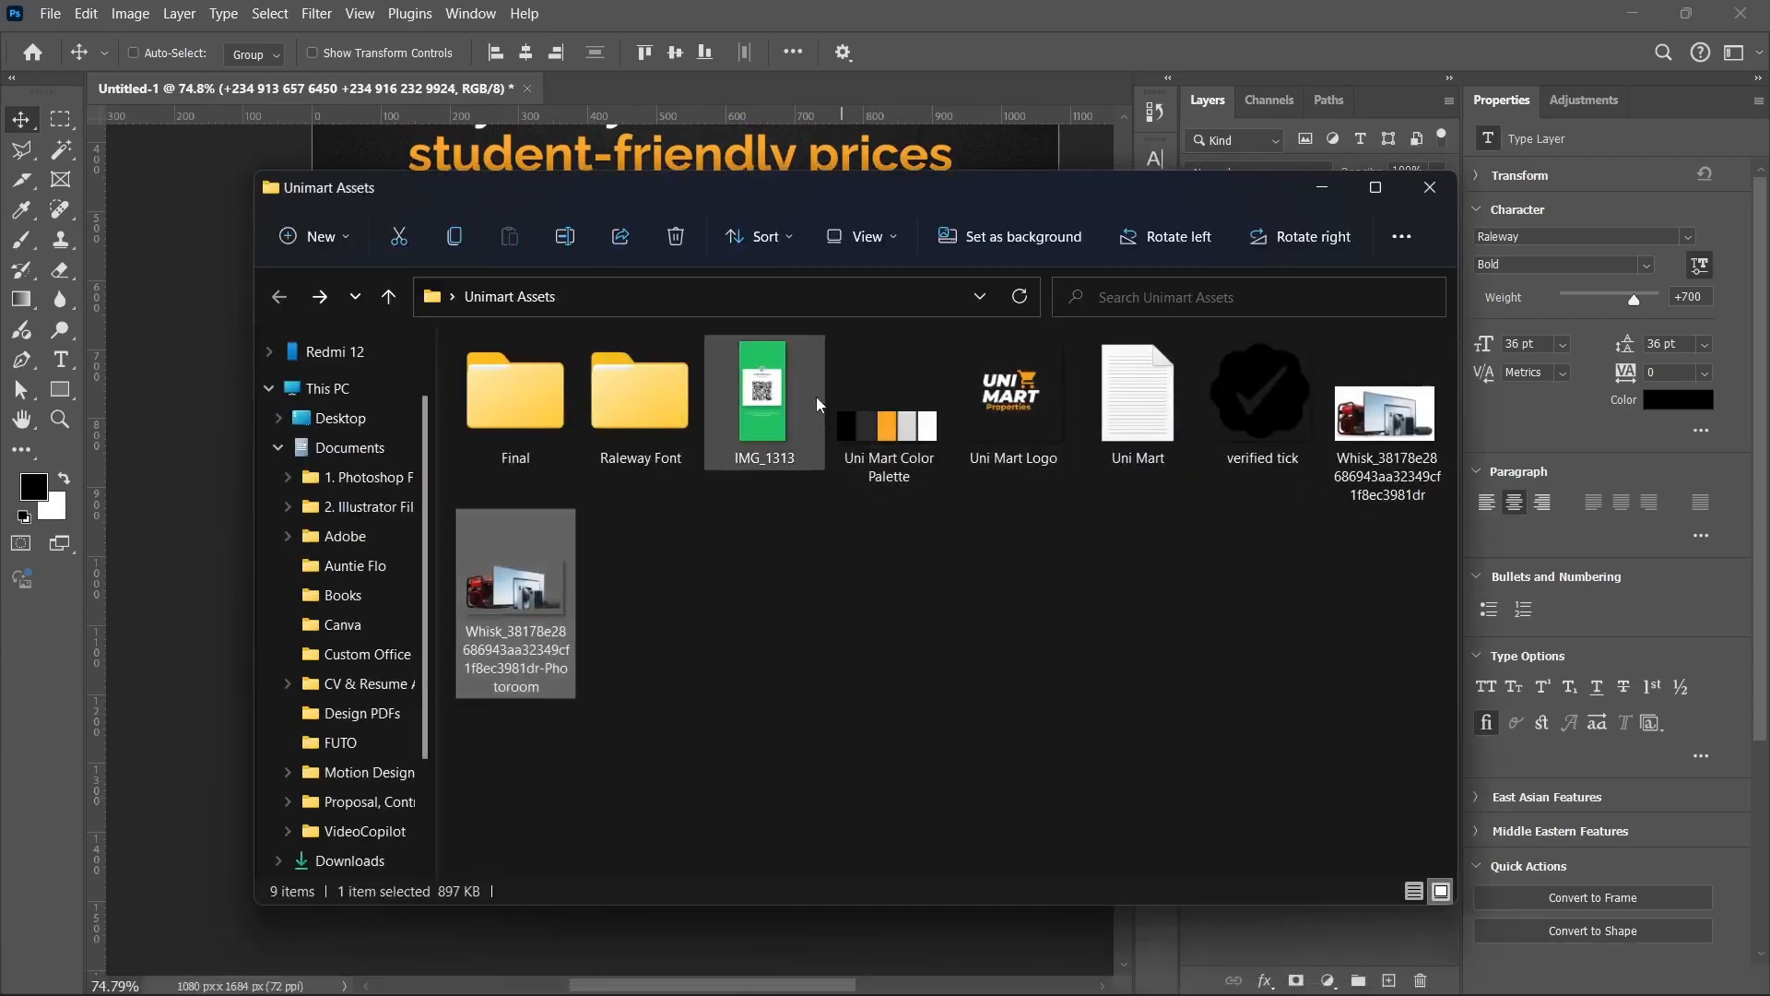
pyautogui.click(774, 429)
pyautogui.moveTo(715, 438); pyautogui.dragTo(37, 749)
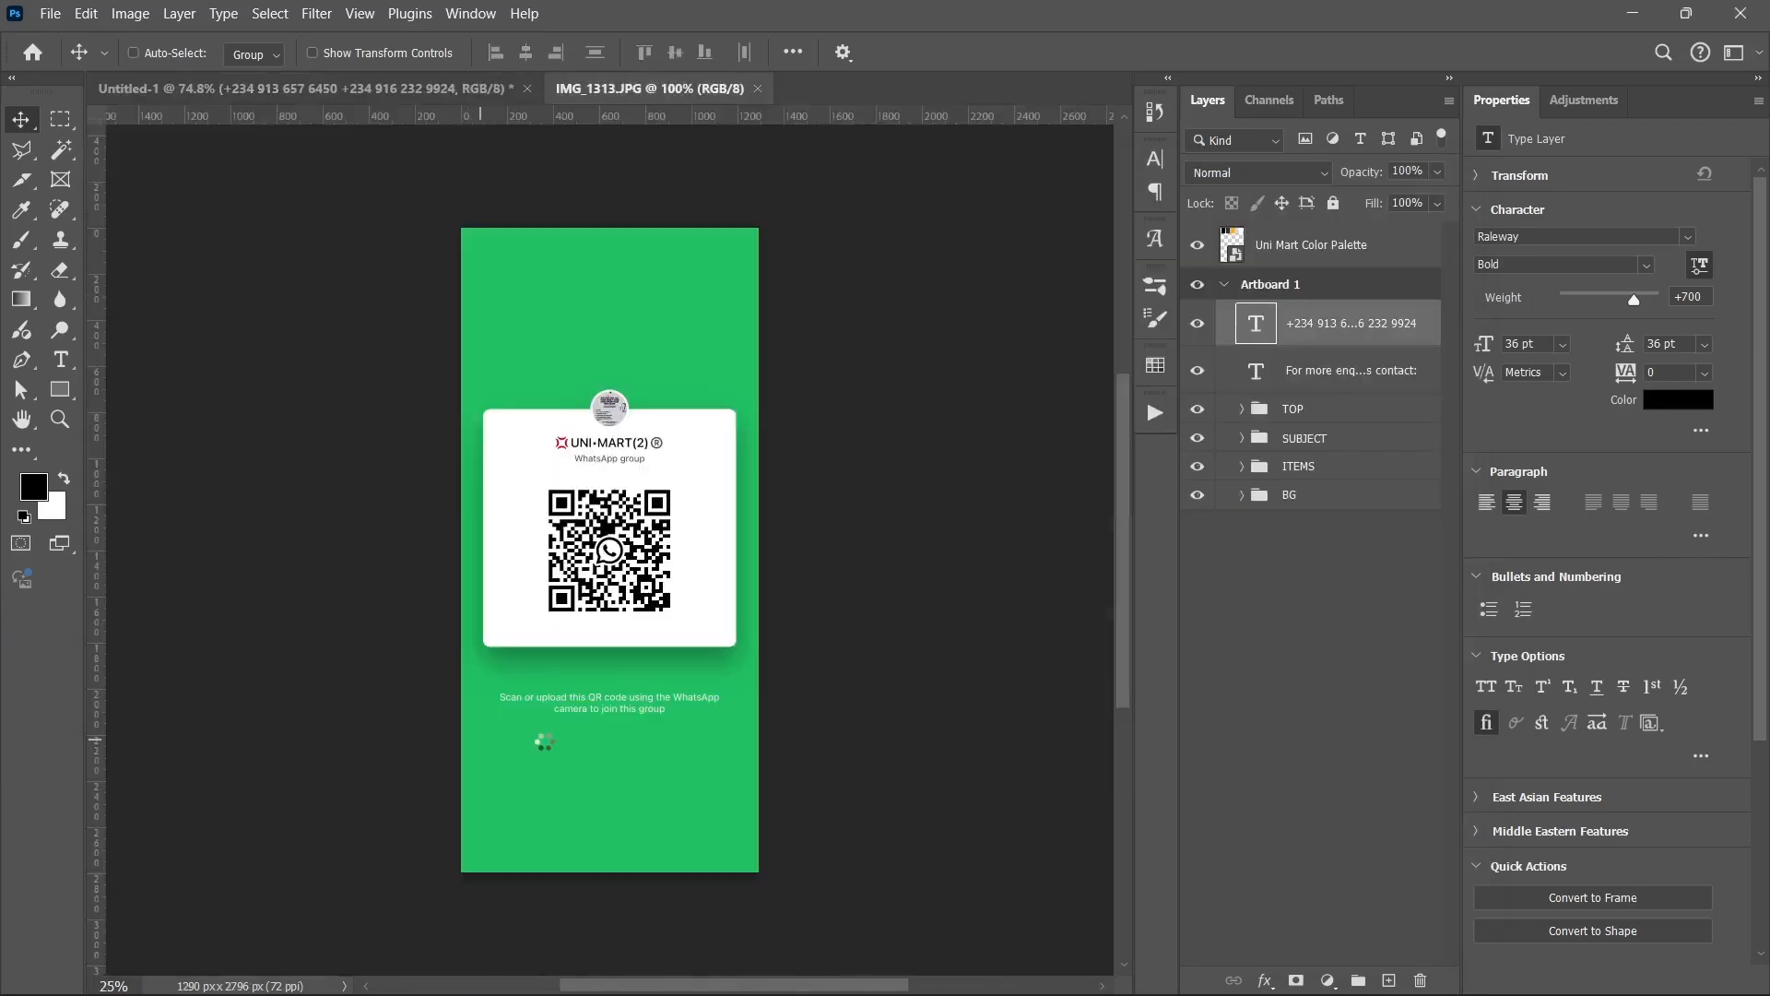
pyautogui.scroll(5, 598, 618)
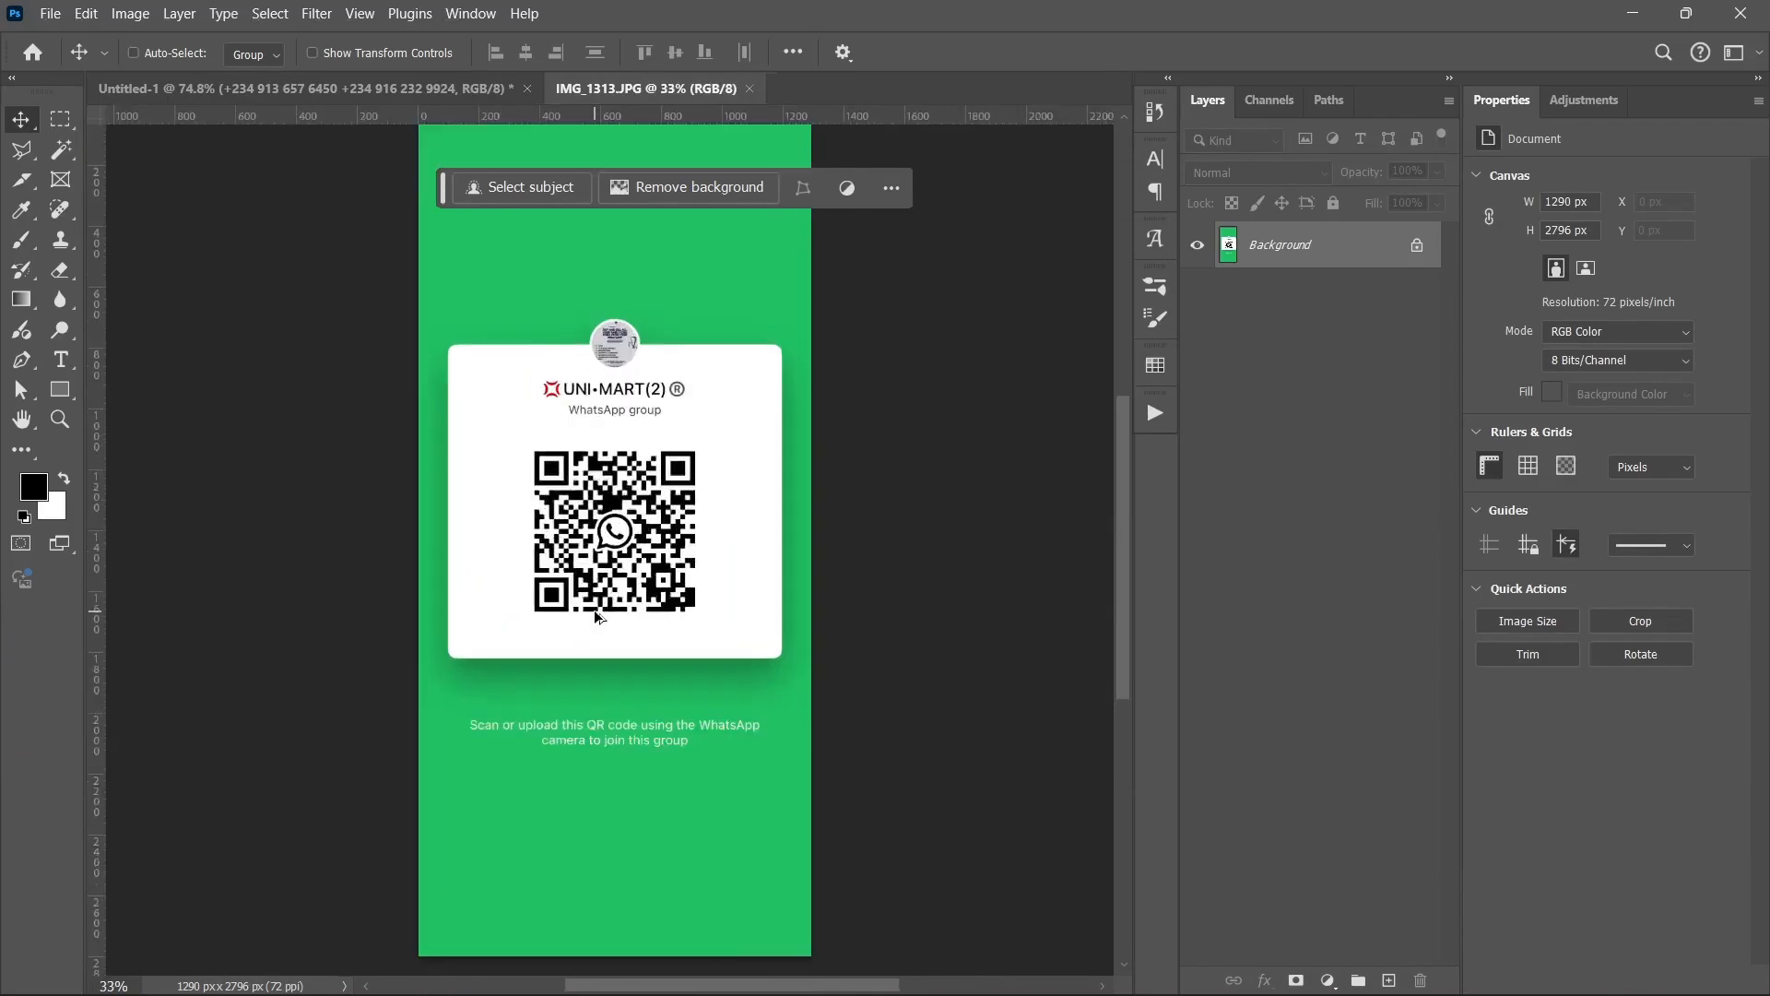
pyautogui.moveTo(622, 498); pyautogui.dragTo(622, 509)
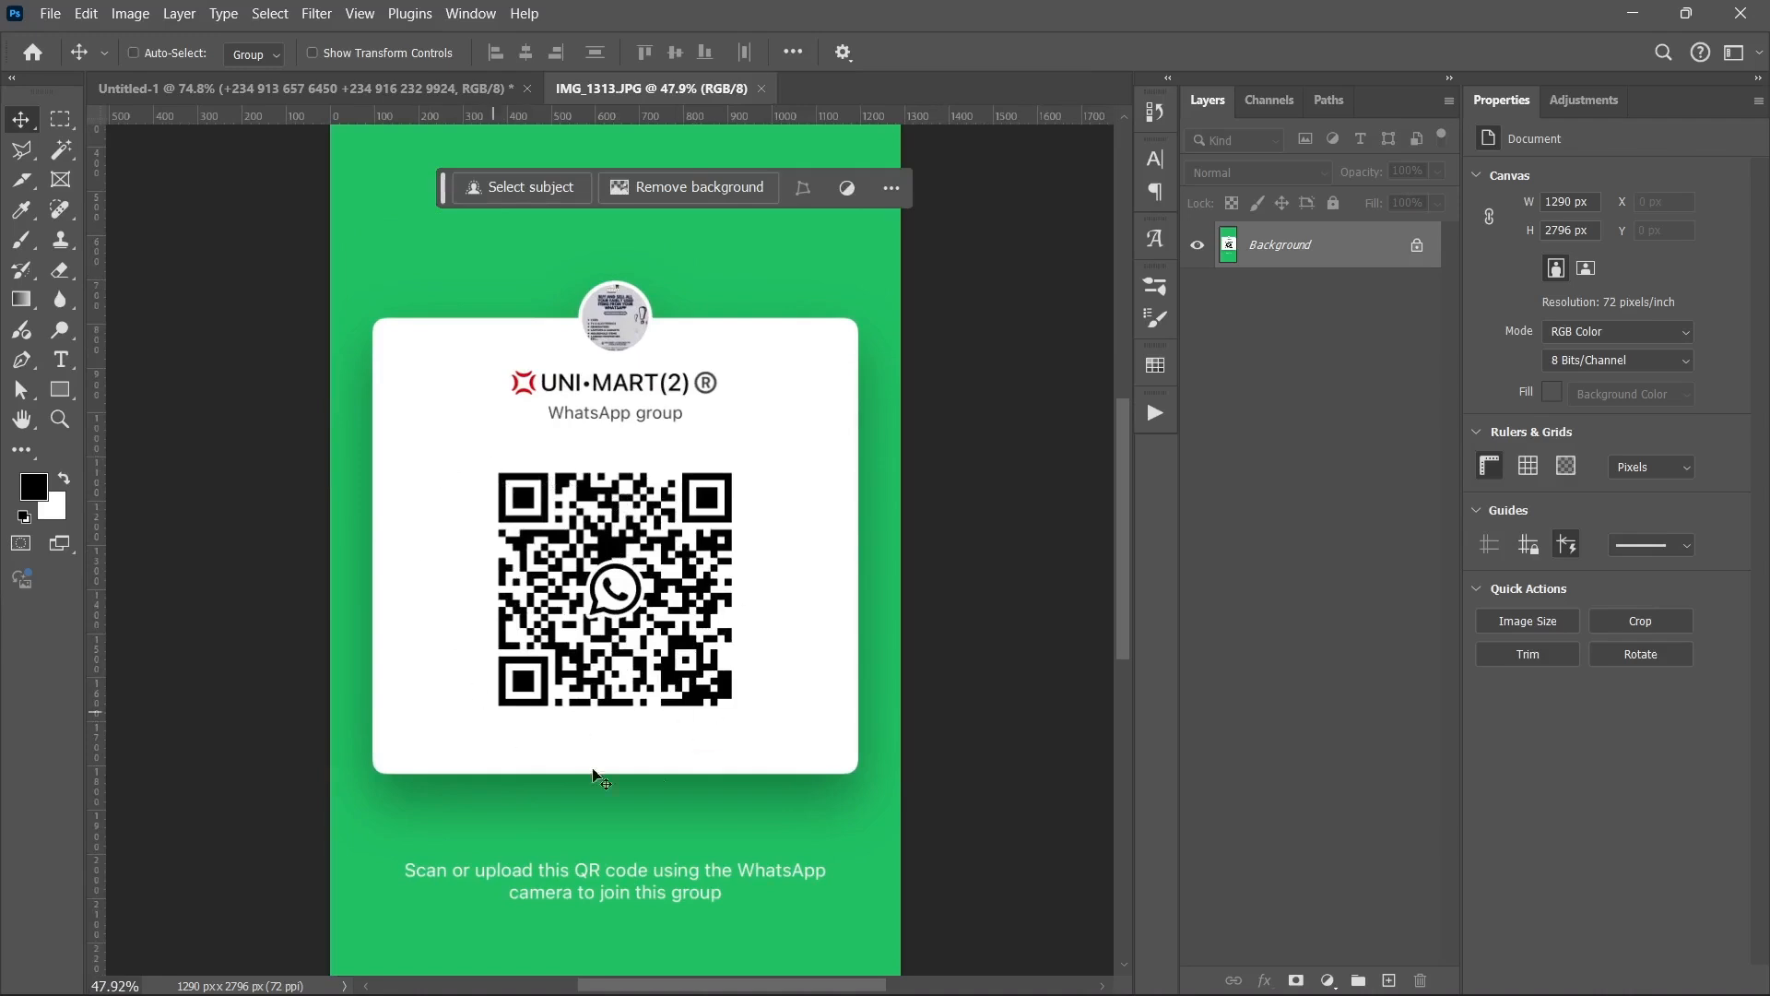
# - Select the QR code with a square marquee, copy it to a new layer and convert that layer to a smart object
pyautogui.click(61, 121)
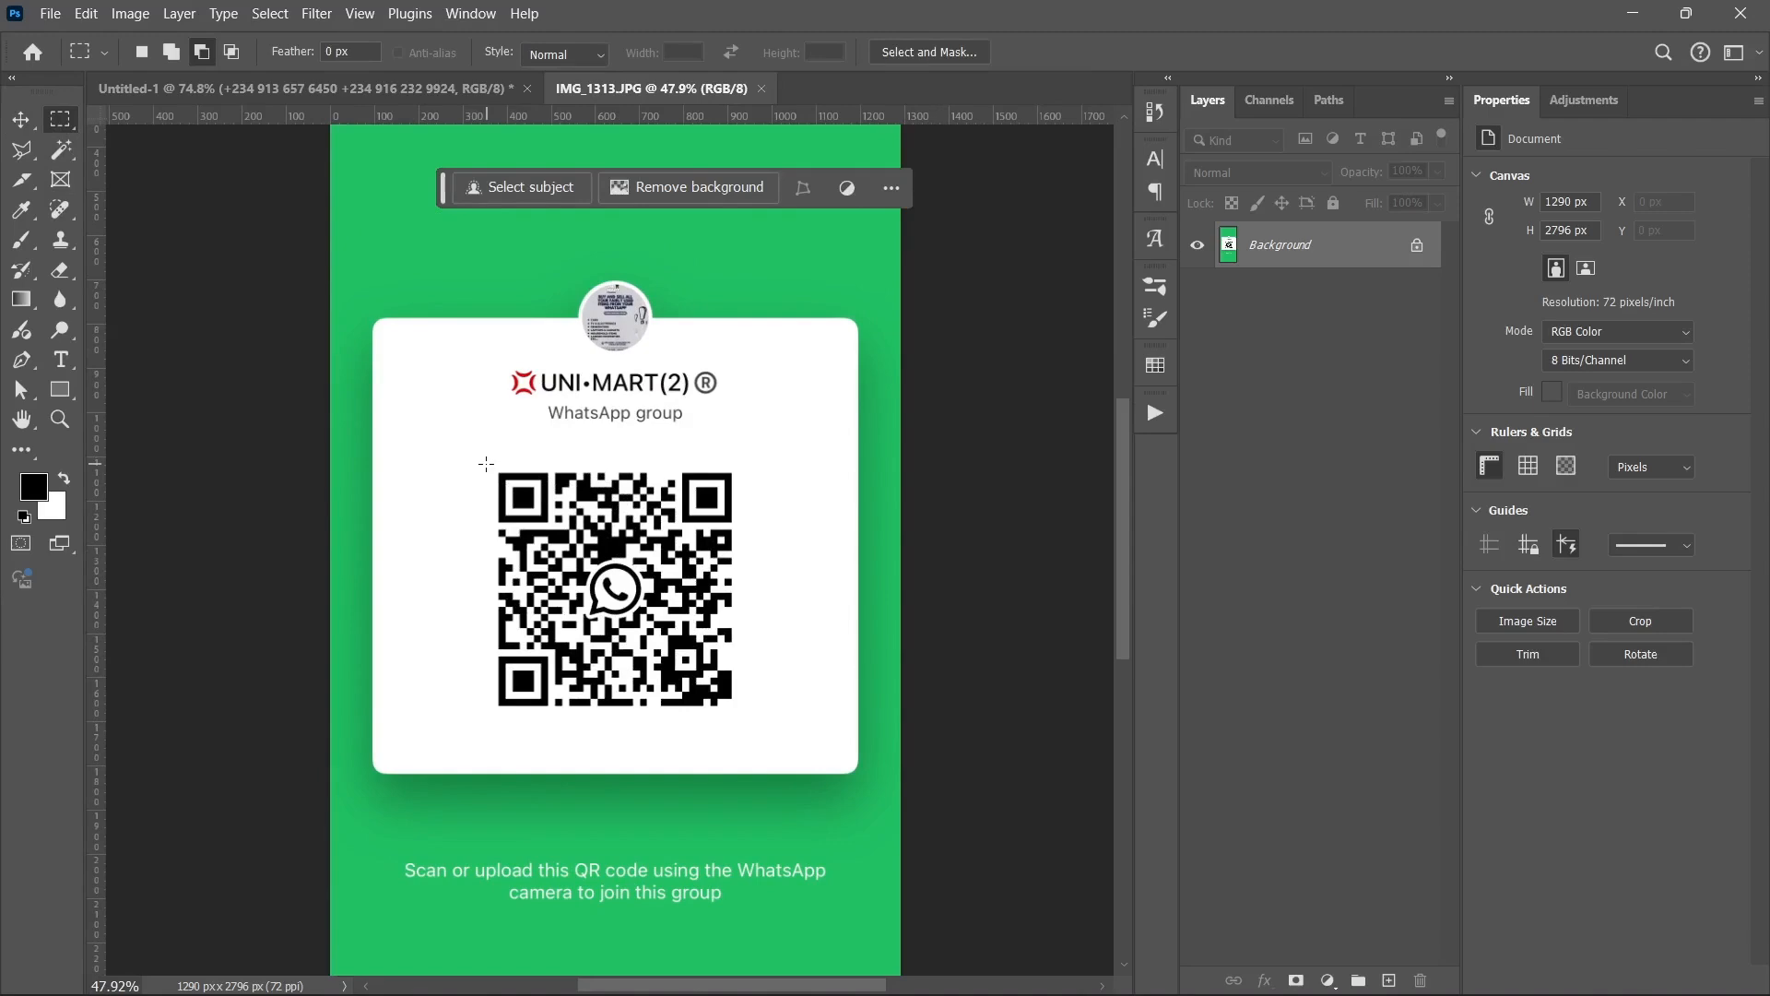
pyautogui.moveTo(478, 460); pyautogui.dragTo(770, 731)
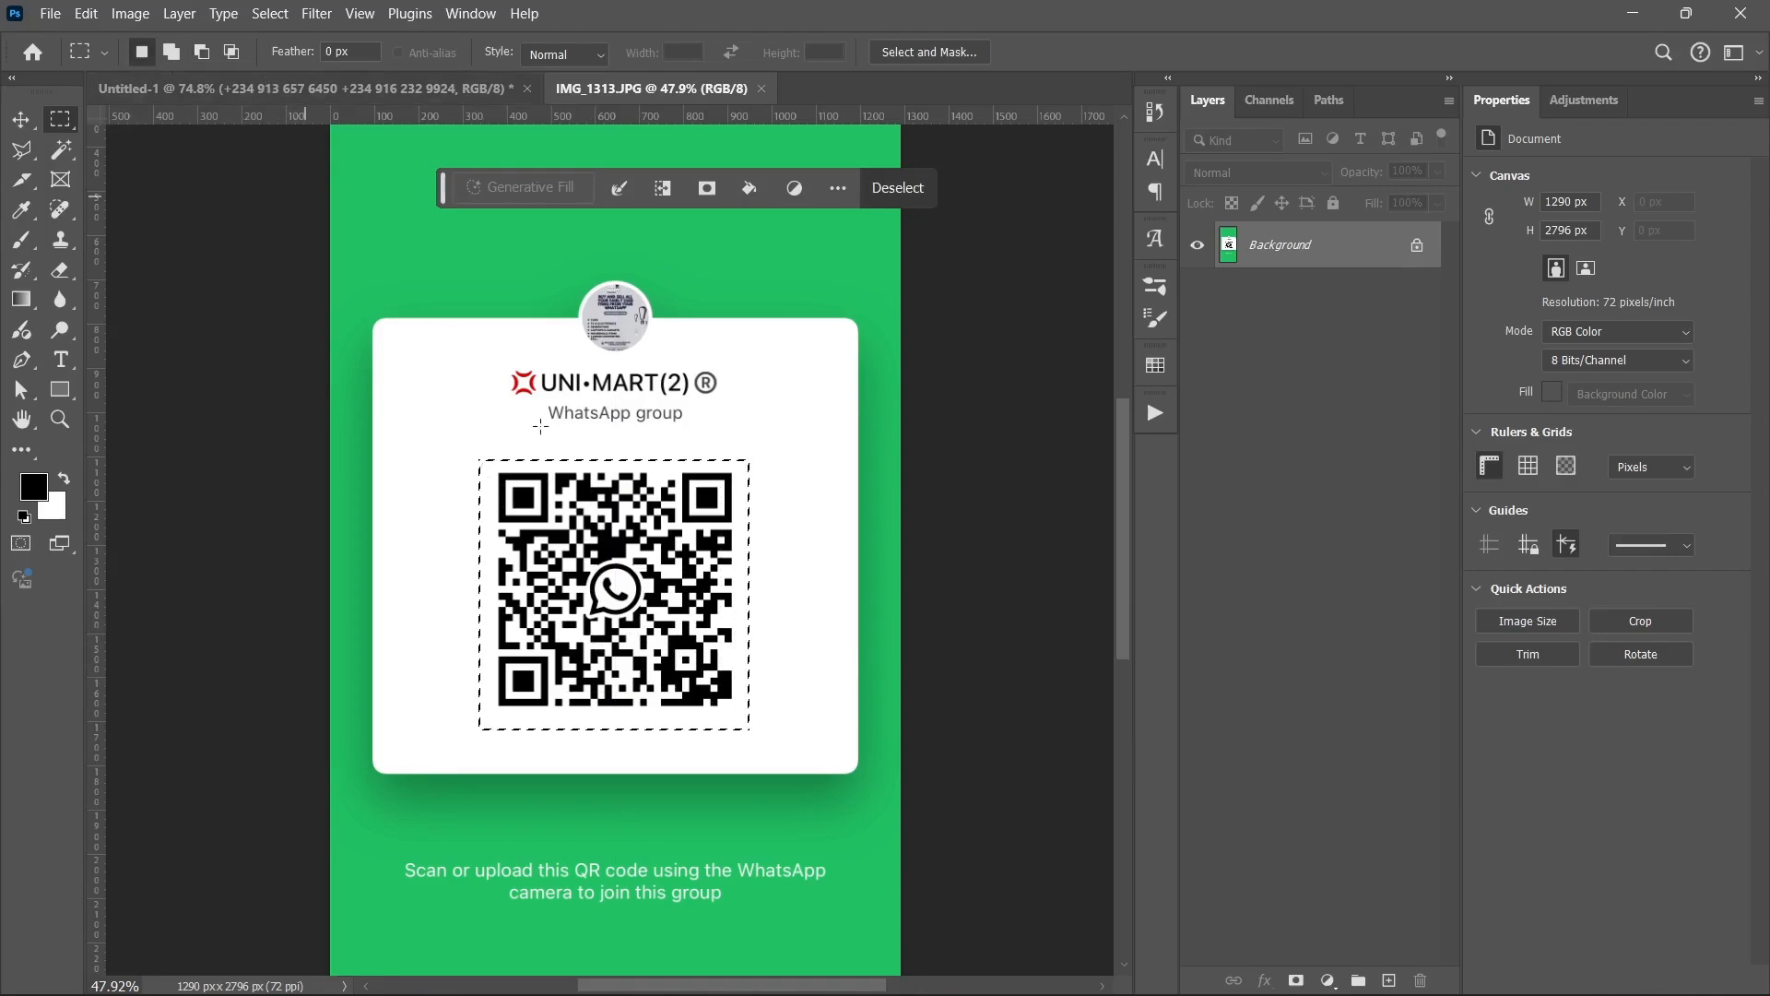
pyautogui.moveTo(593, 705); pyautogui.dragTo(597, 697)
pyautogui.hotkey('ctrl', 'j')
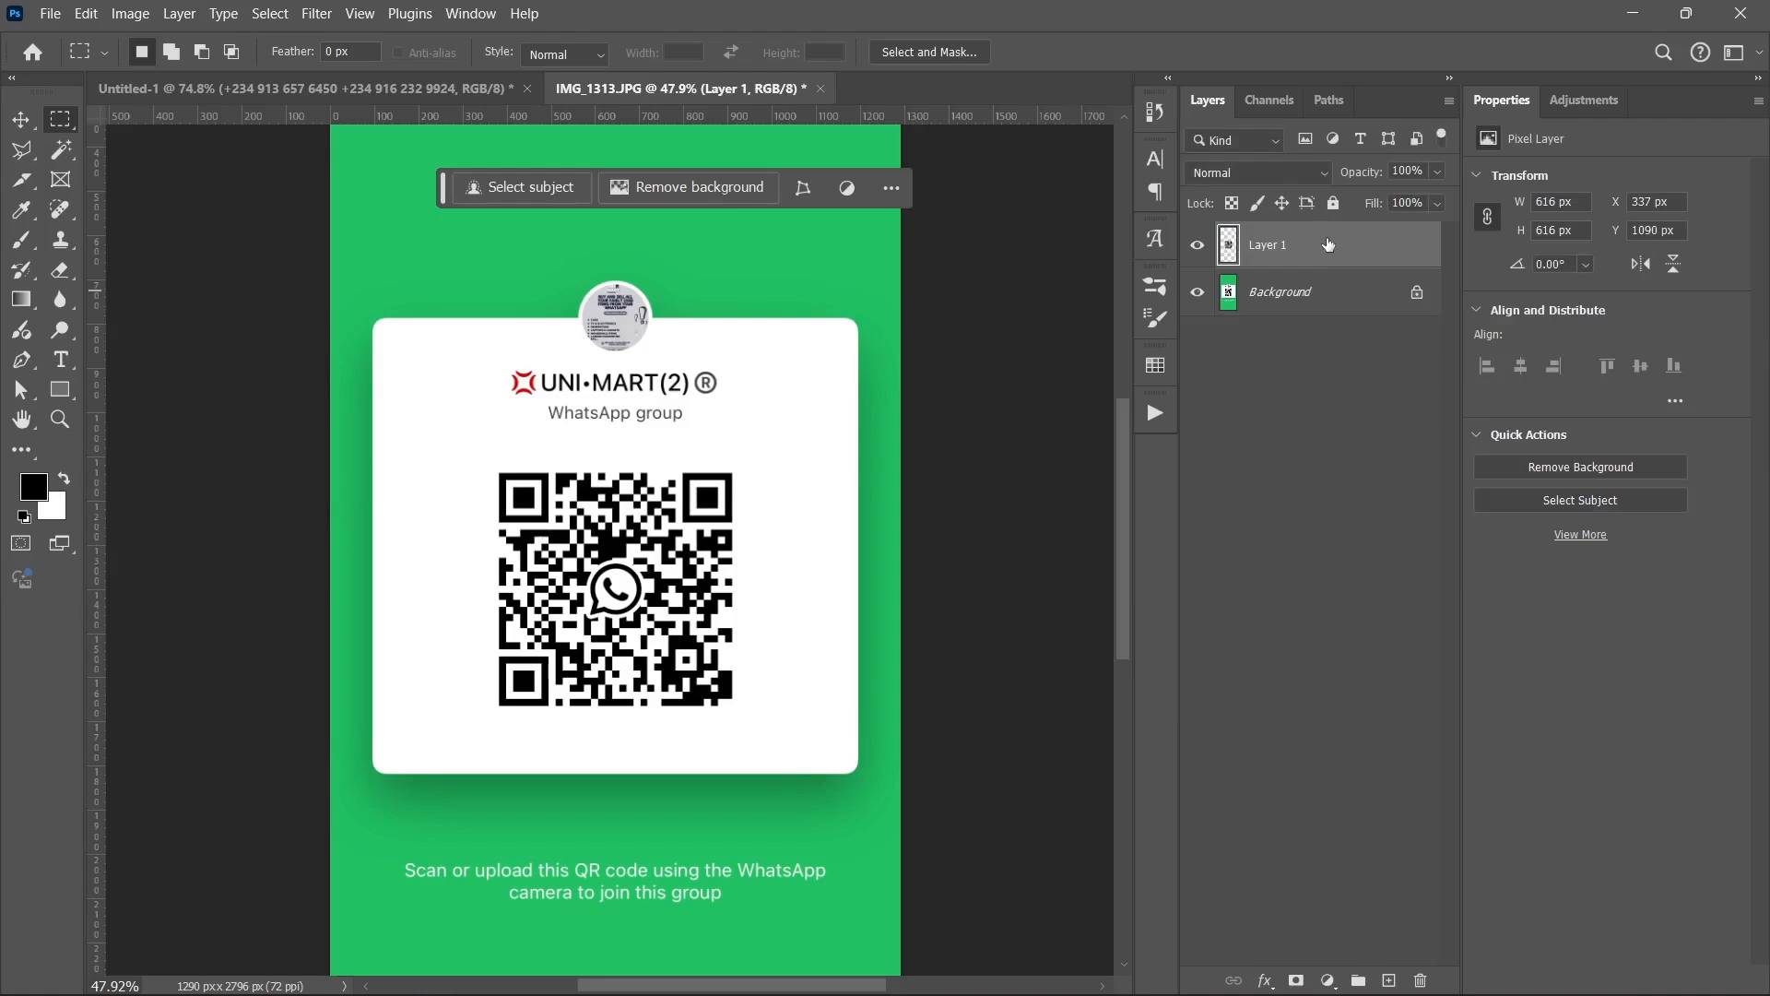
pyautogui.rightClick(1376, 267)
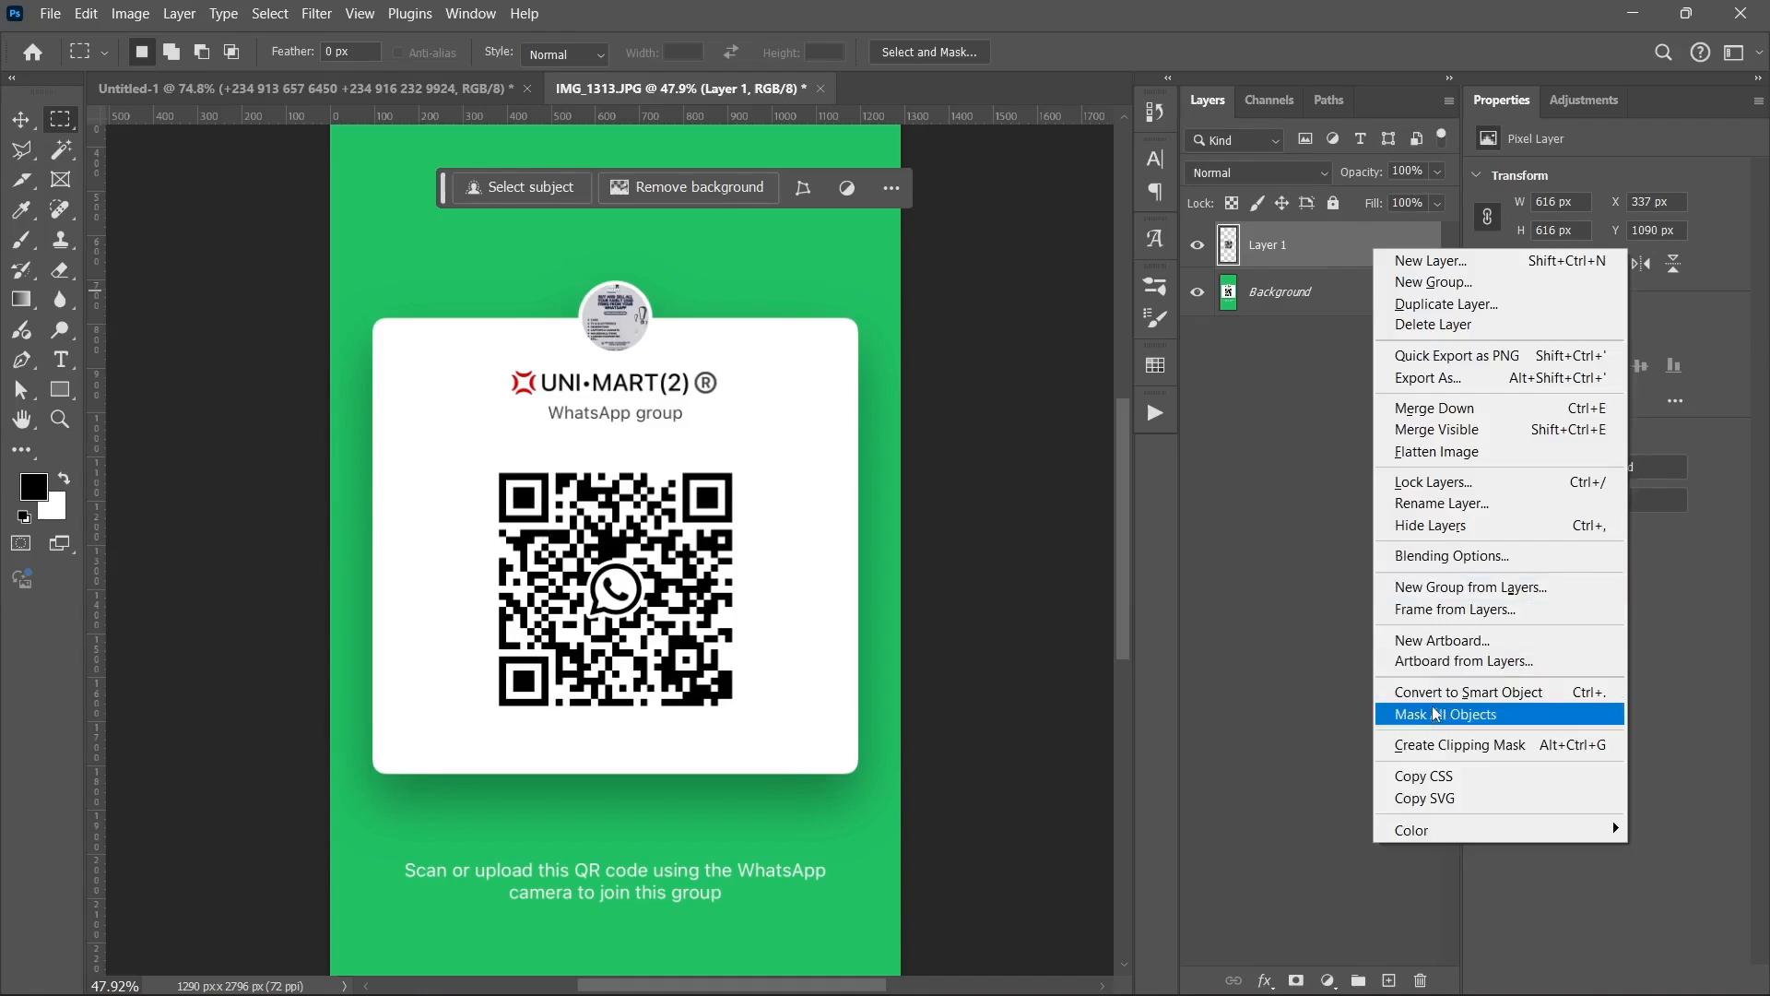
pyautogui.click(1468, 692)
# - Bring the QR code into the flyer, scale it to about 142 px square and place it below the items card
pyautogui.moveTo(1333, 256); pyautogui.dragTo(588, 841)
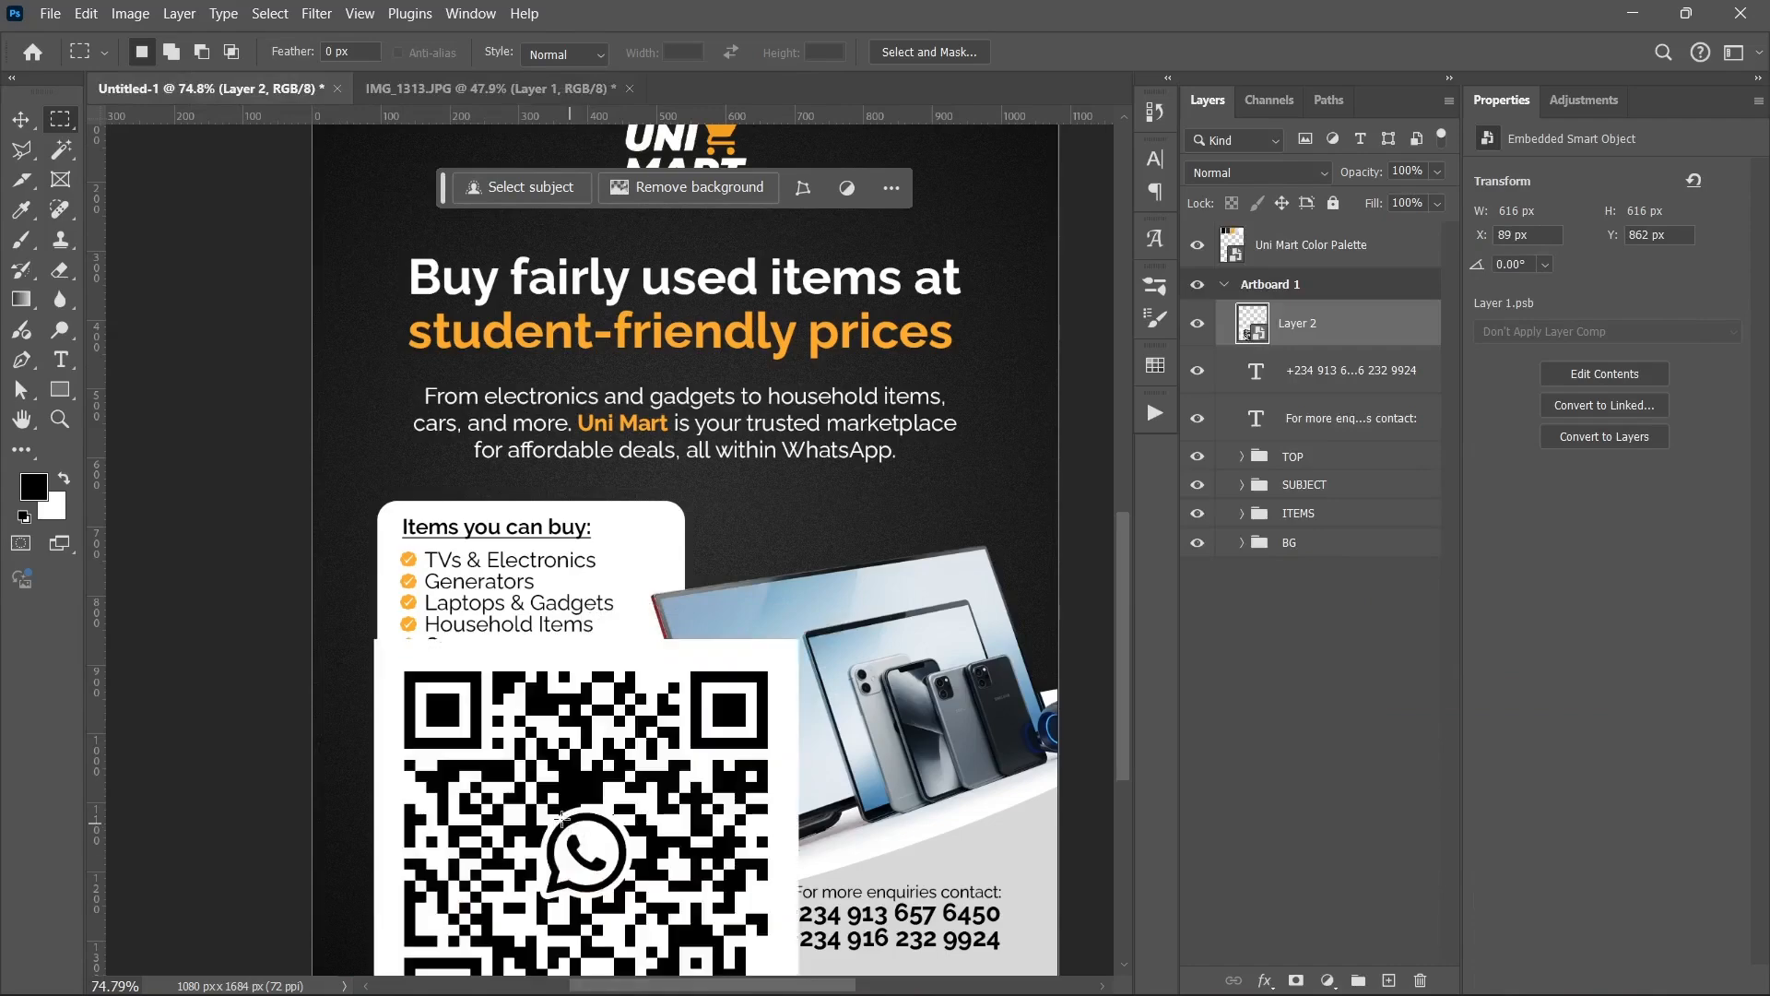
pyautogui.scroll(-5, 572, 811)
pyautogui.press('v')
pyautogui.hotkey('ctrl', 't')
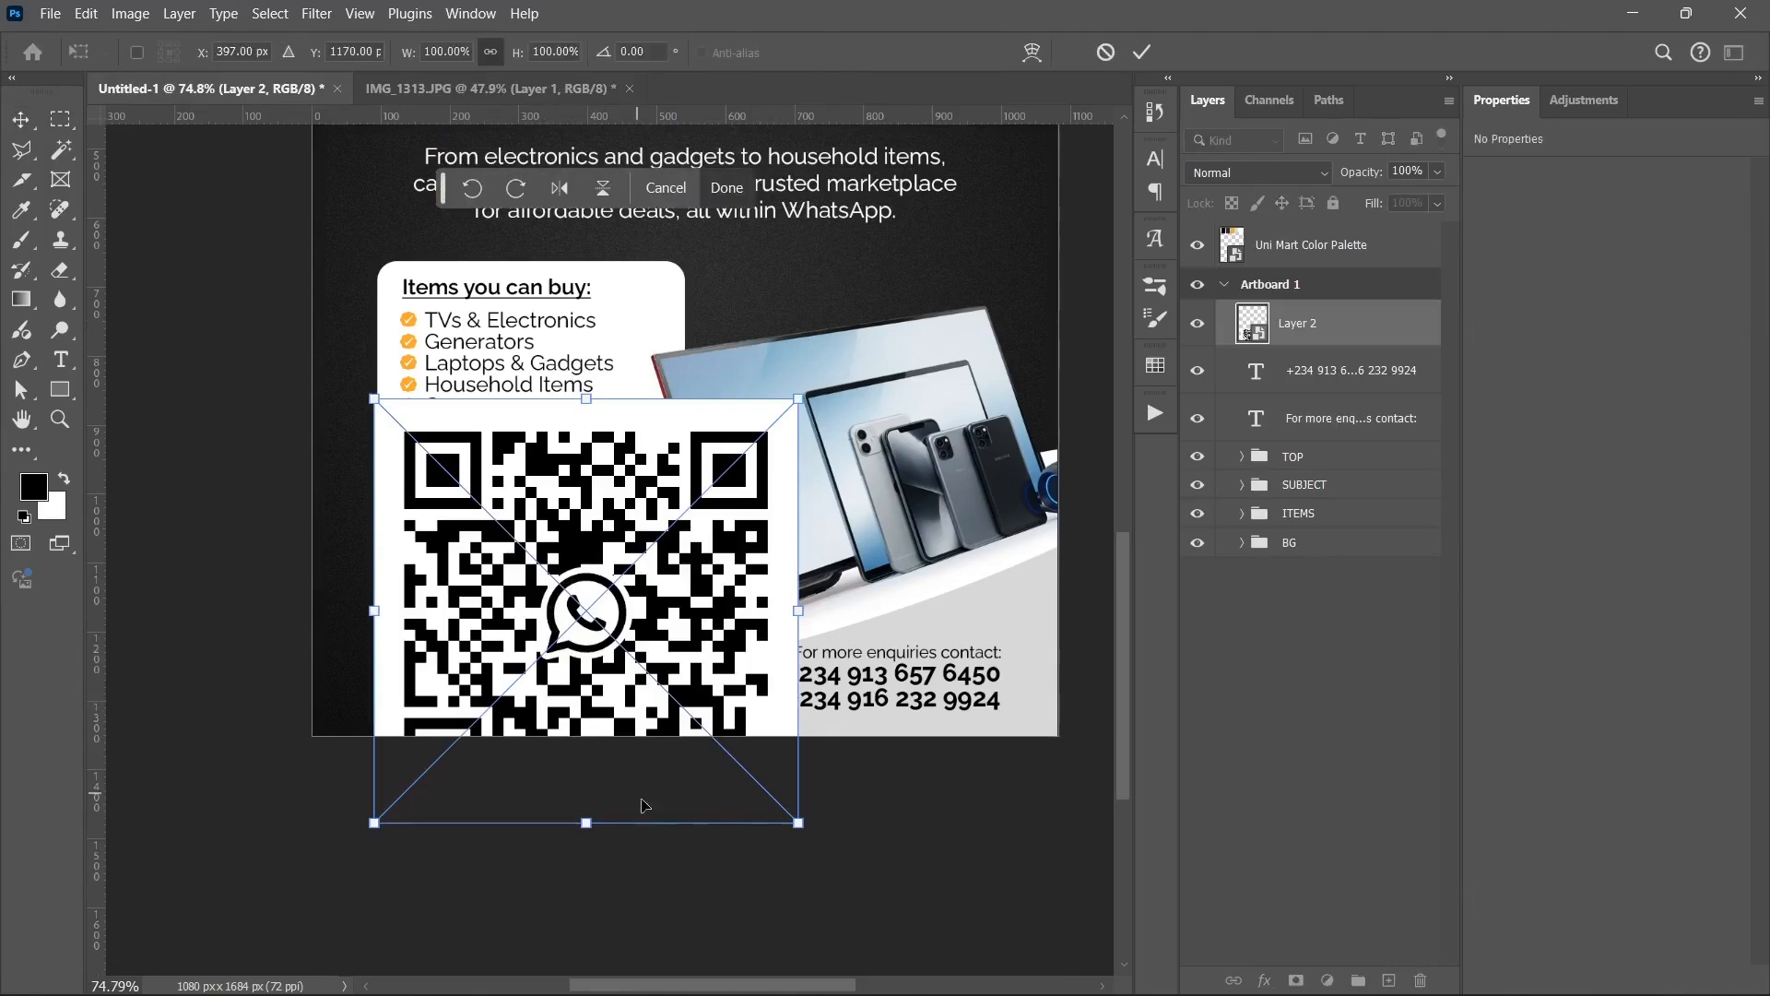
pyautogui.moveTo(790, 820); pyautogui.dragTo(490, 516)
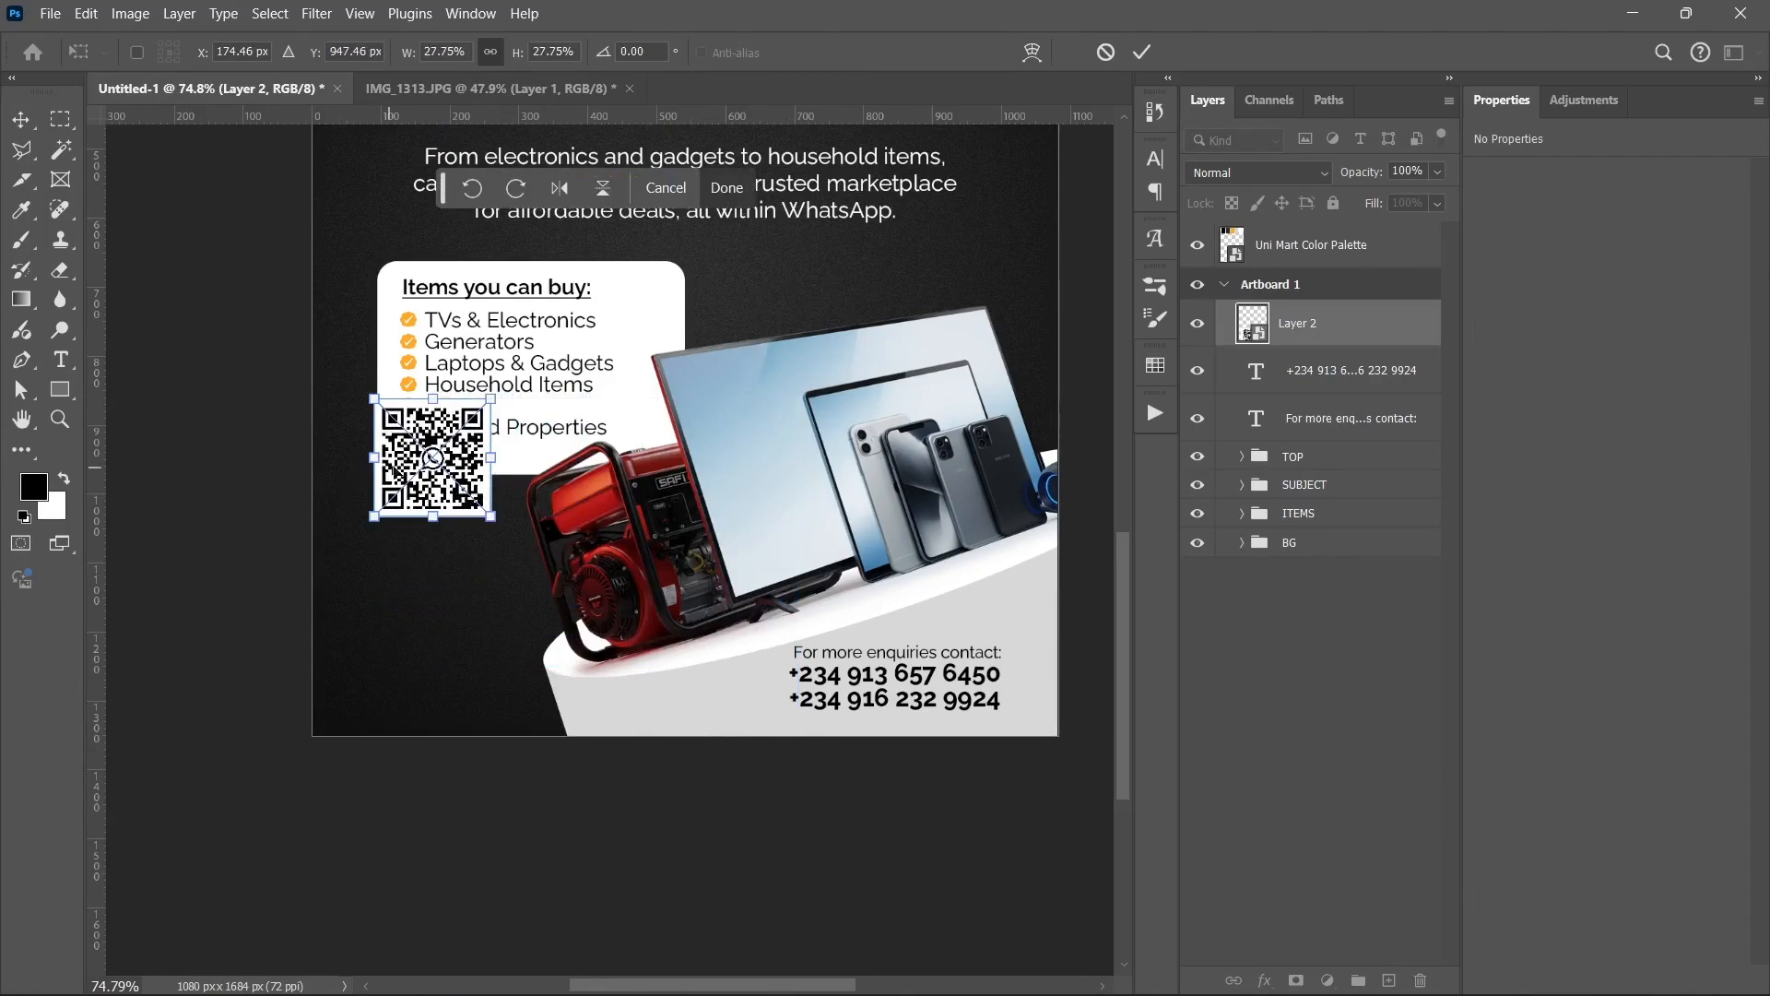
pyautogui.moveTo(394, 468); pyautogui.dragTo(452, 612)
pyautogui.moveTo(517, 555); pyautogui.dragTo(488, 573)
pyautogui.press('Return')
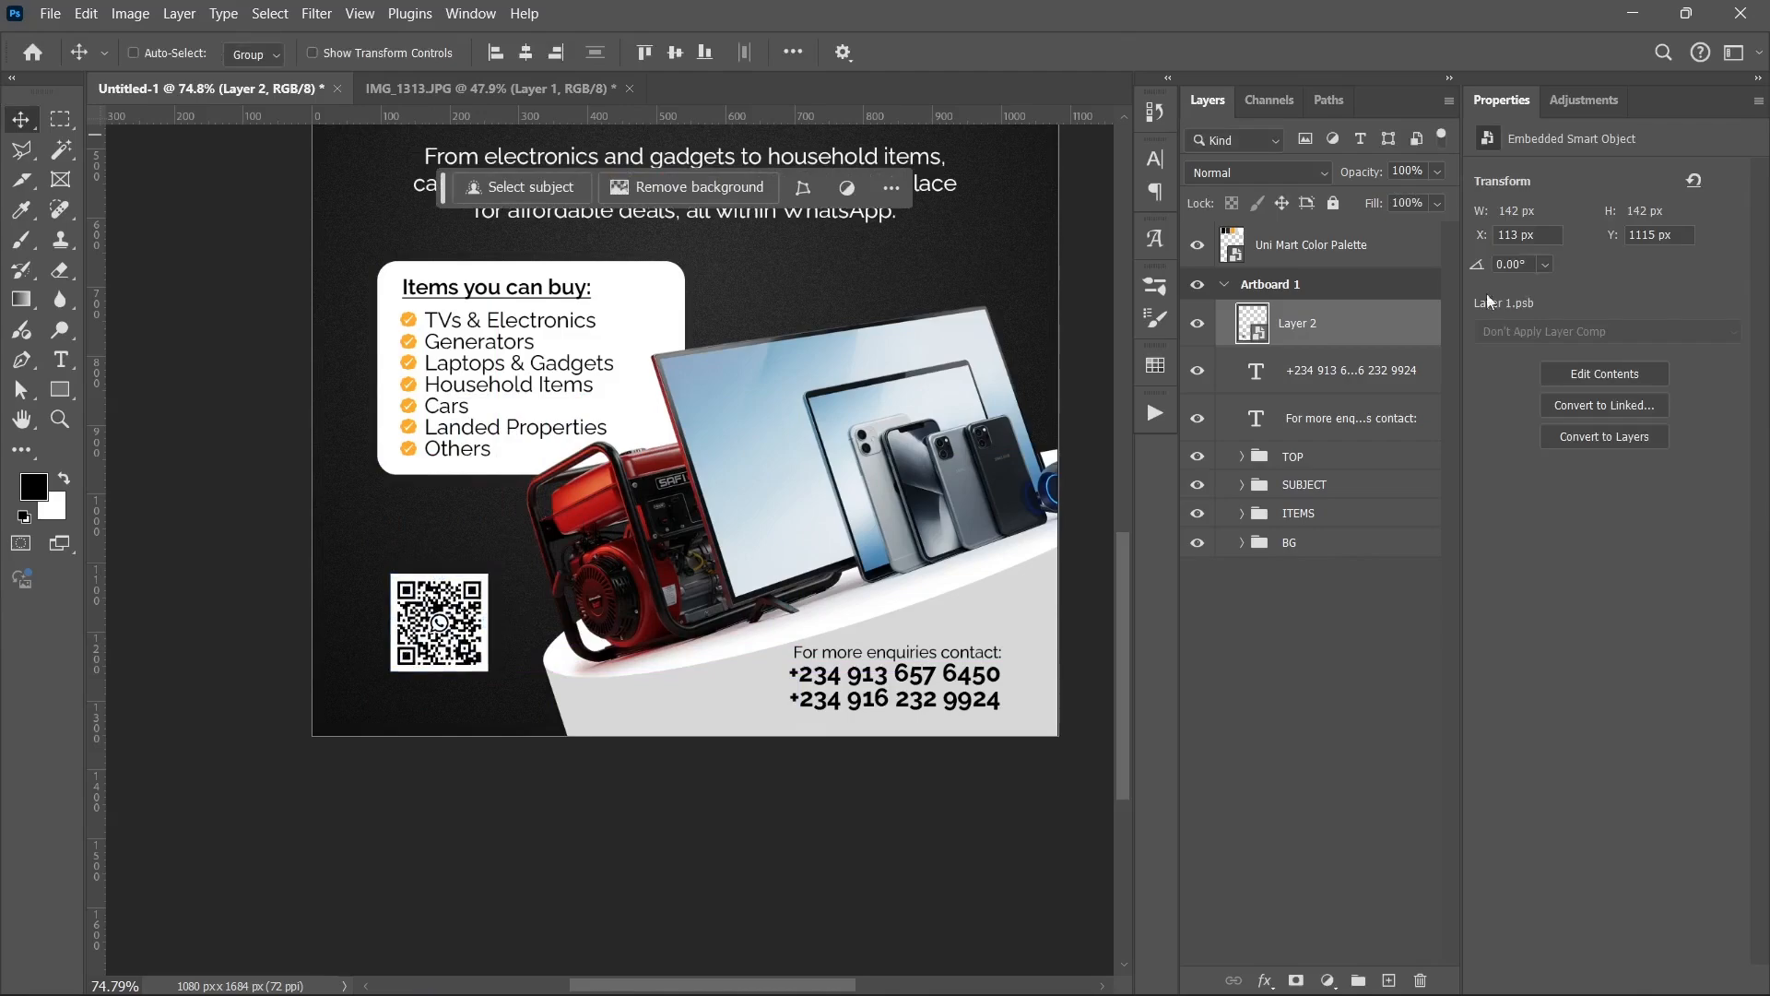
# - Draw a 222 × 63 px rectangle behind the QR code, extending to its right, and fill it with the brand orange
pyautogui.click(1318, 369)
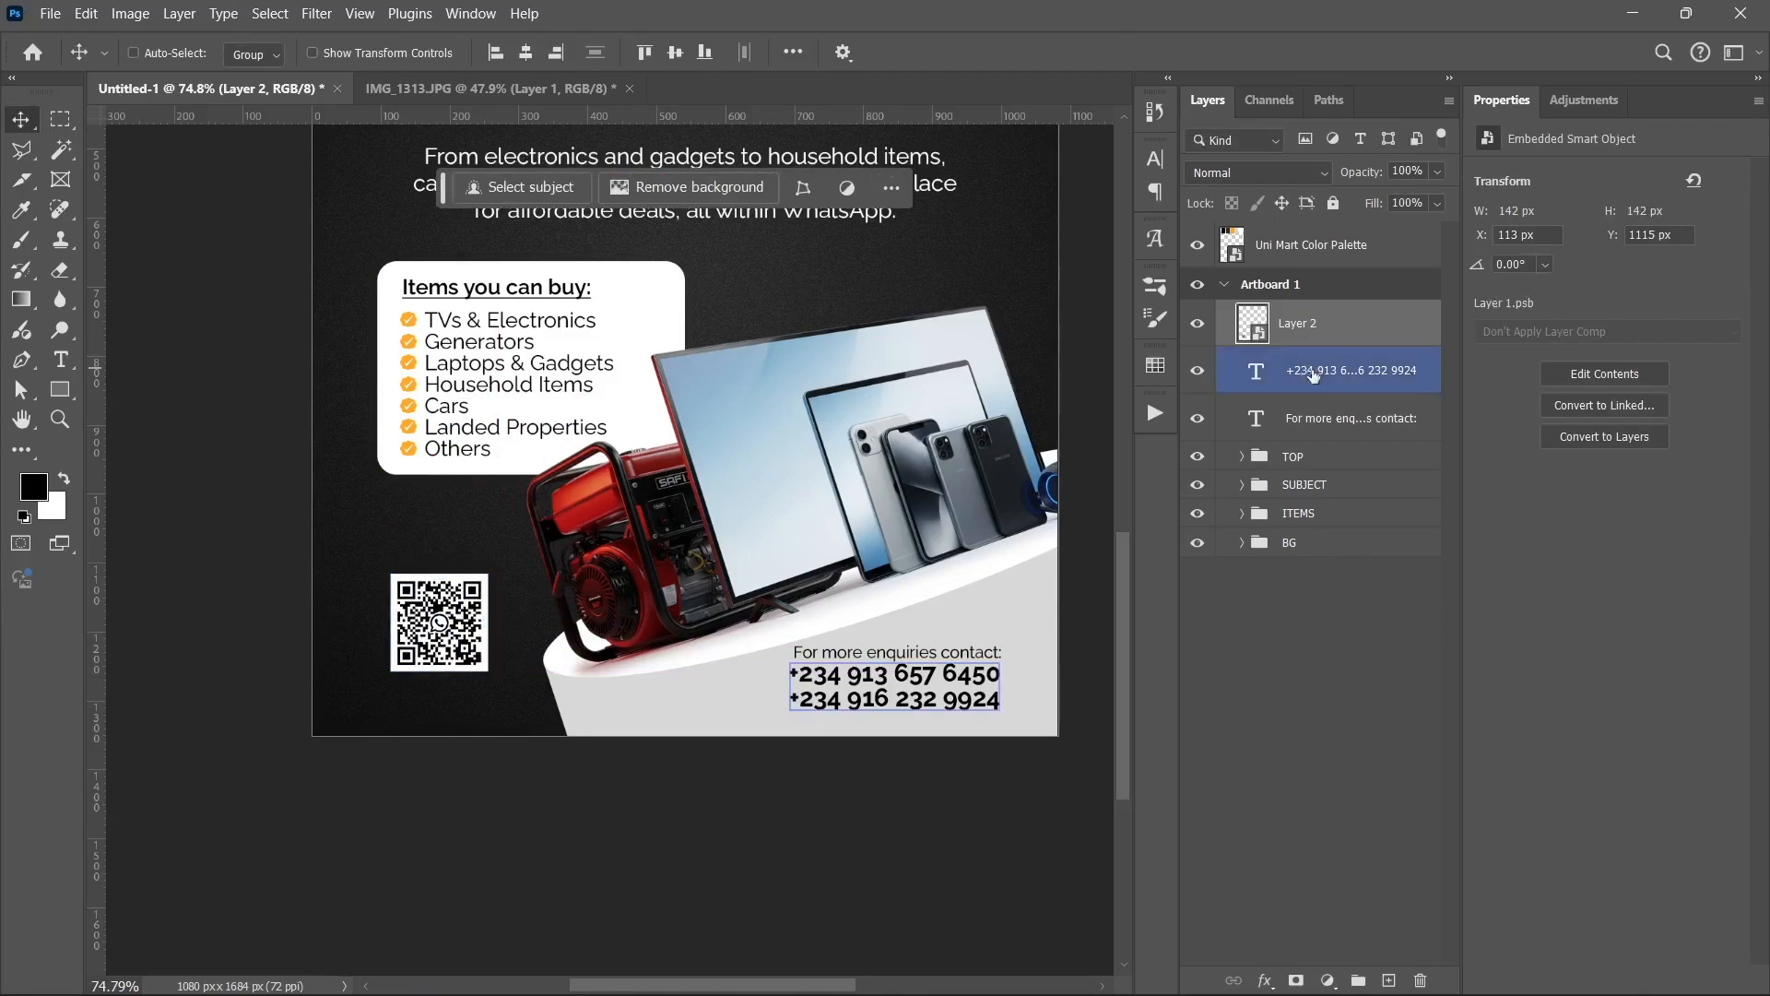
pyautogui.click(60, 388)
pyautogui.moveTo(445, 598); pyautogui.dragTo(598, 641)
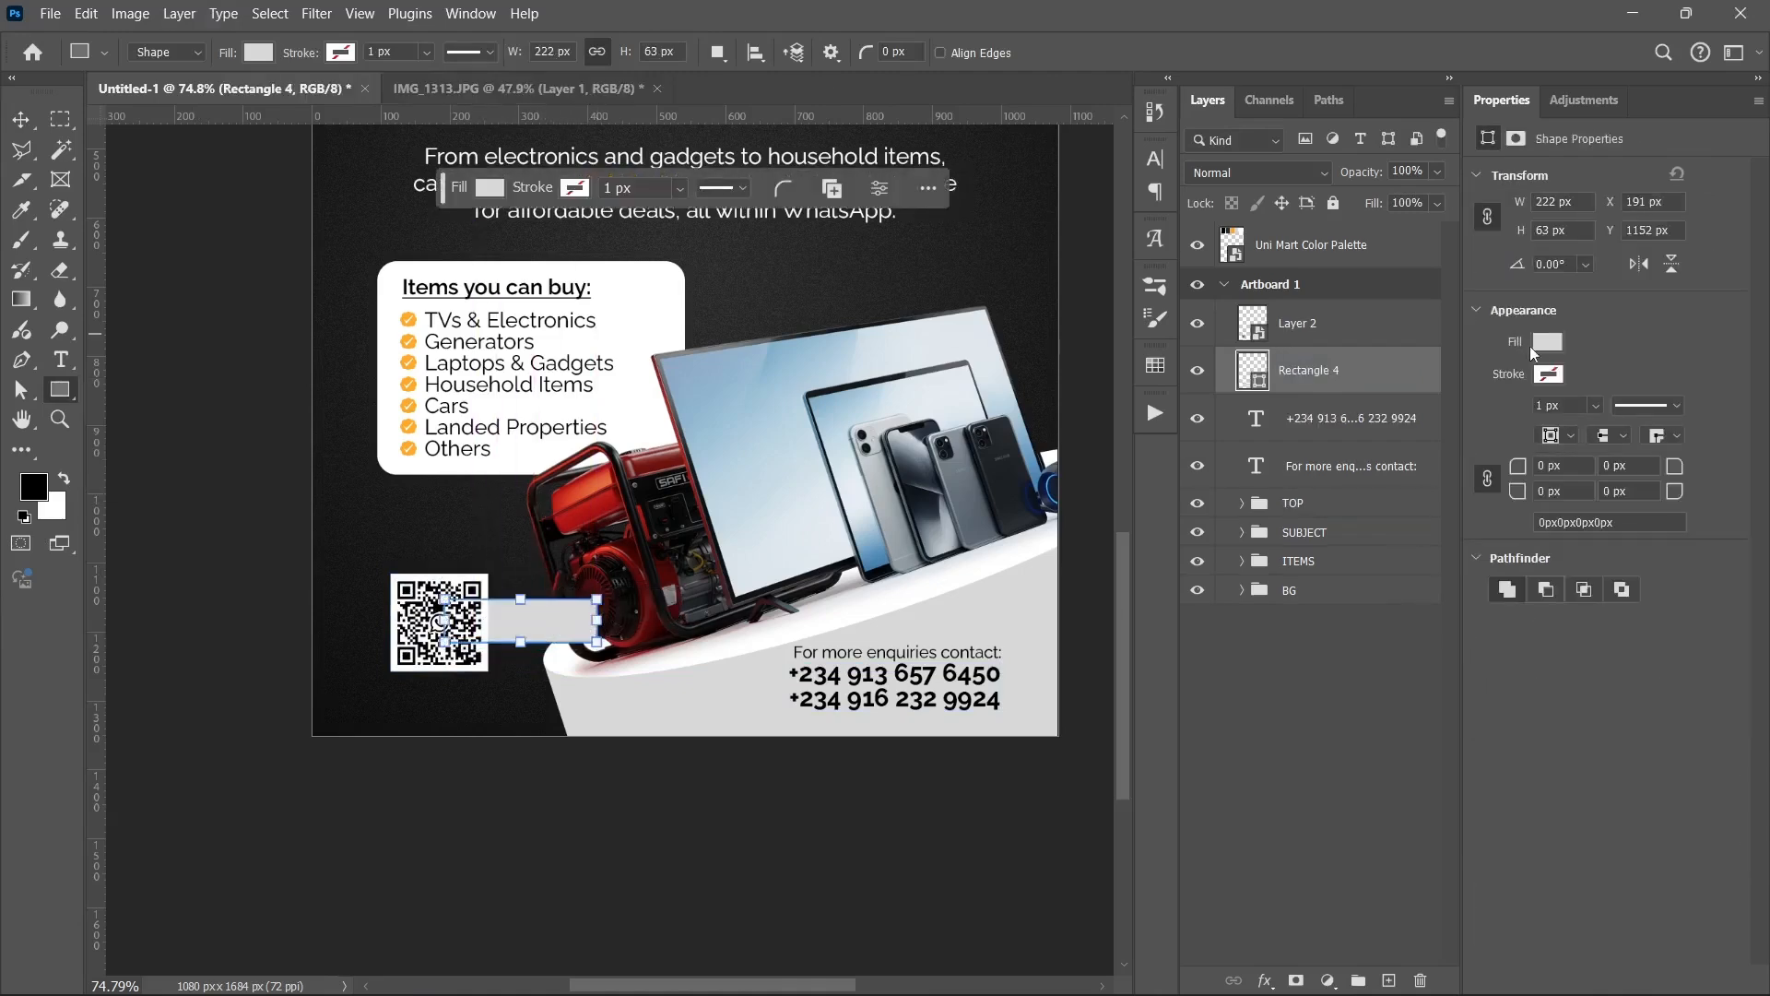
pyautogui.click(1548, 345)
pyautogui.click(1473, 464)
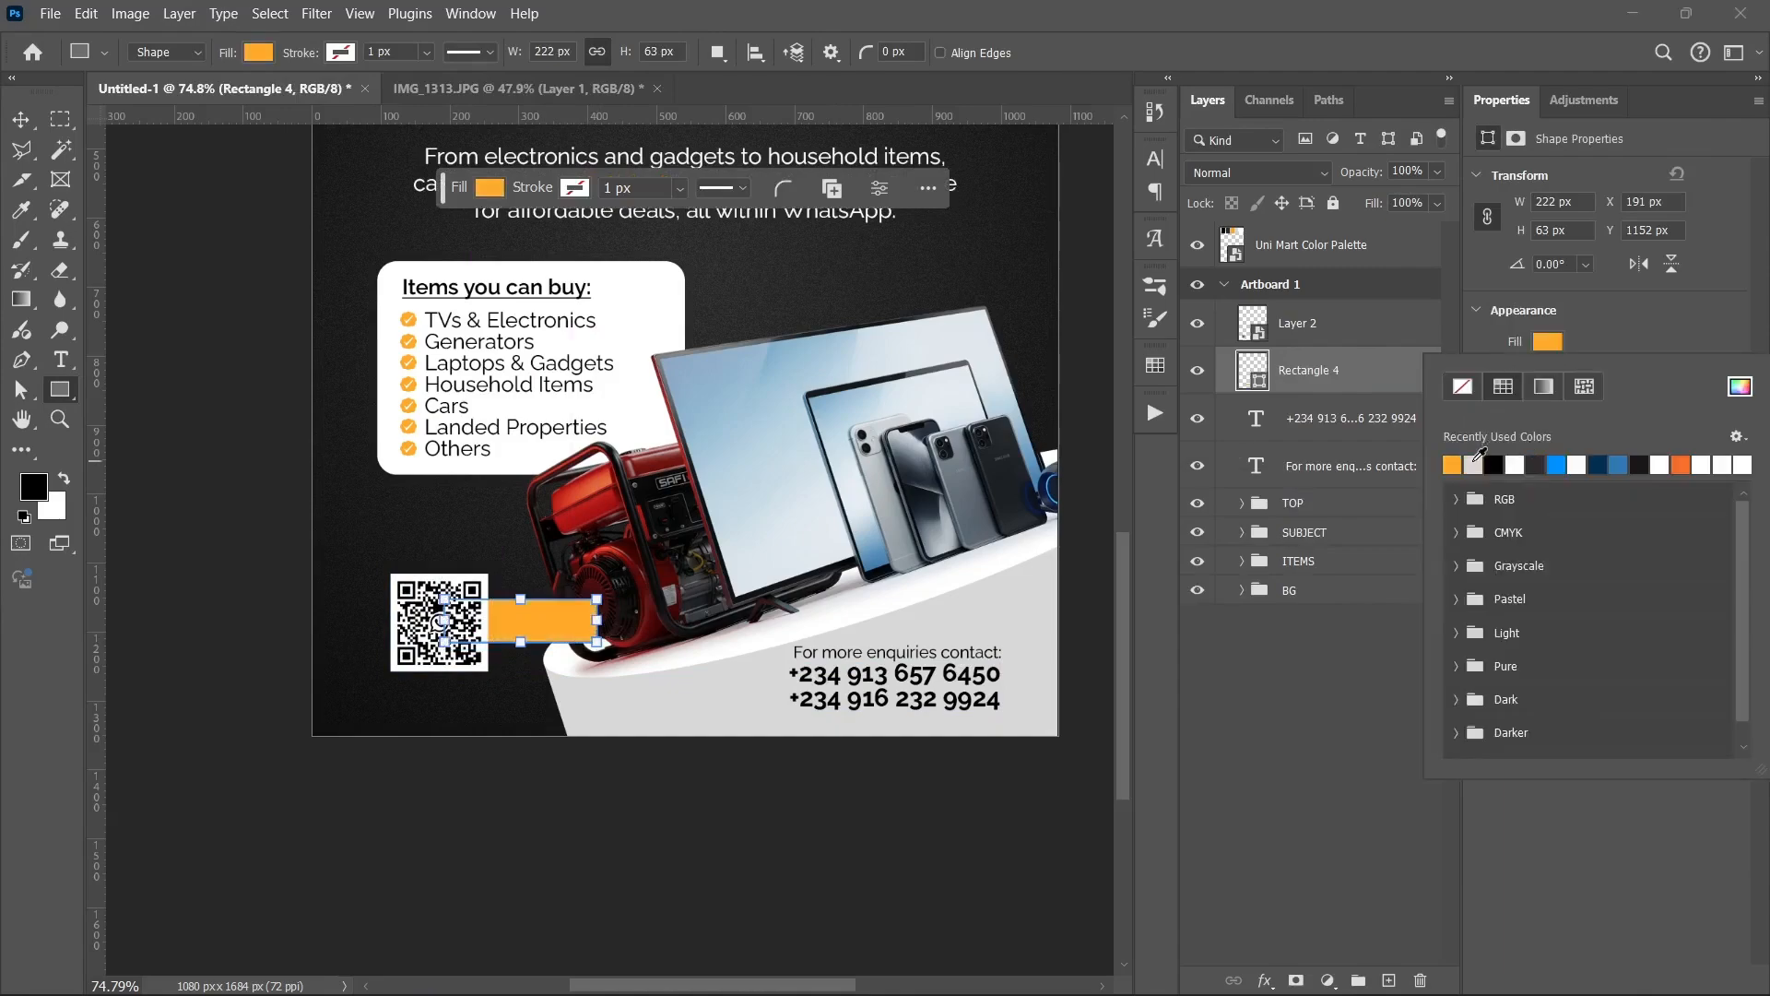
pyautogui.click(1209, 749)
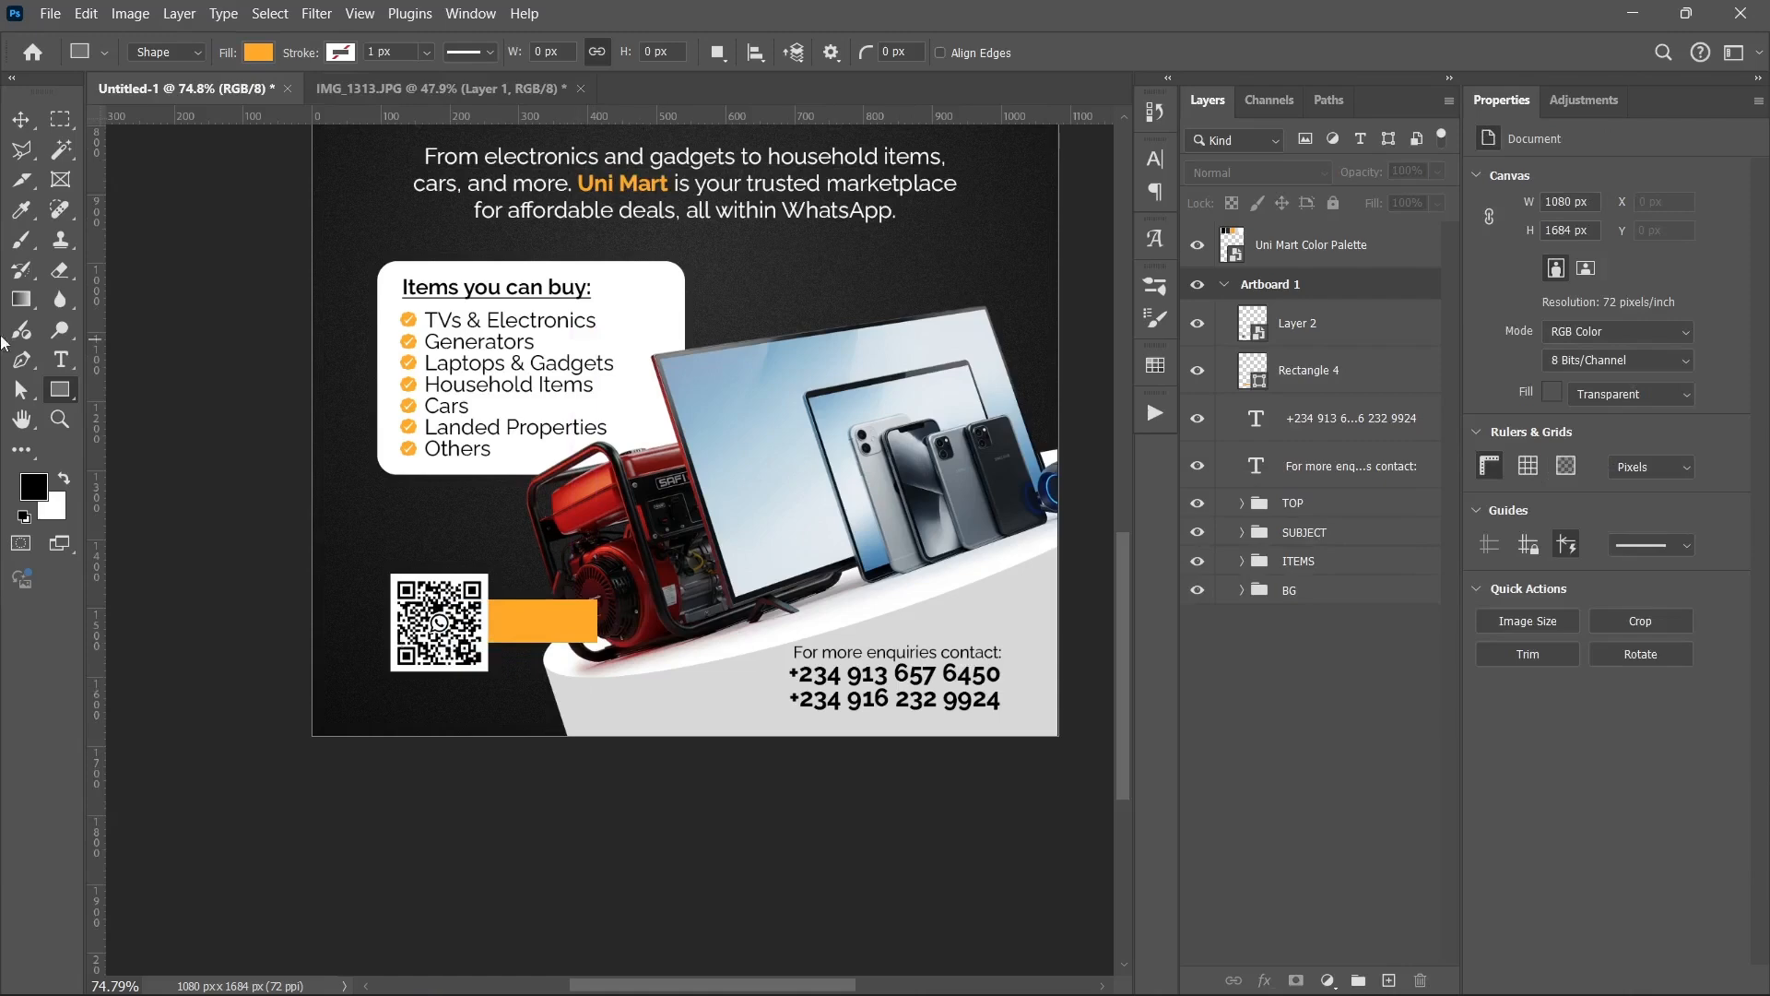
# - Switch to Notepad, copy the text "Scan to access the Uni Mart Marketplace" from Uni Mart.txt, and return to Photoshop
pyautogui.click(60, 359)
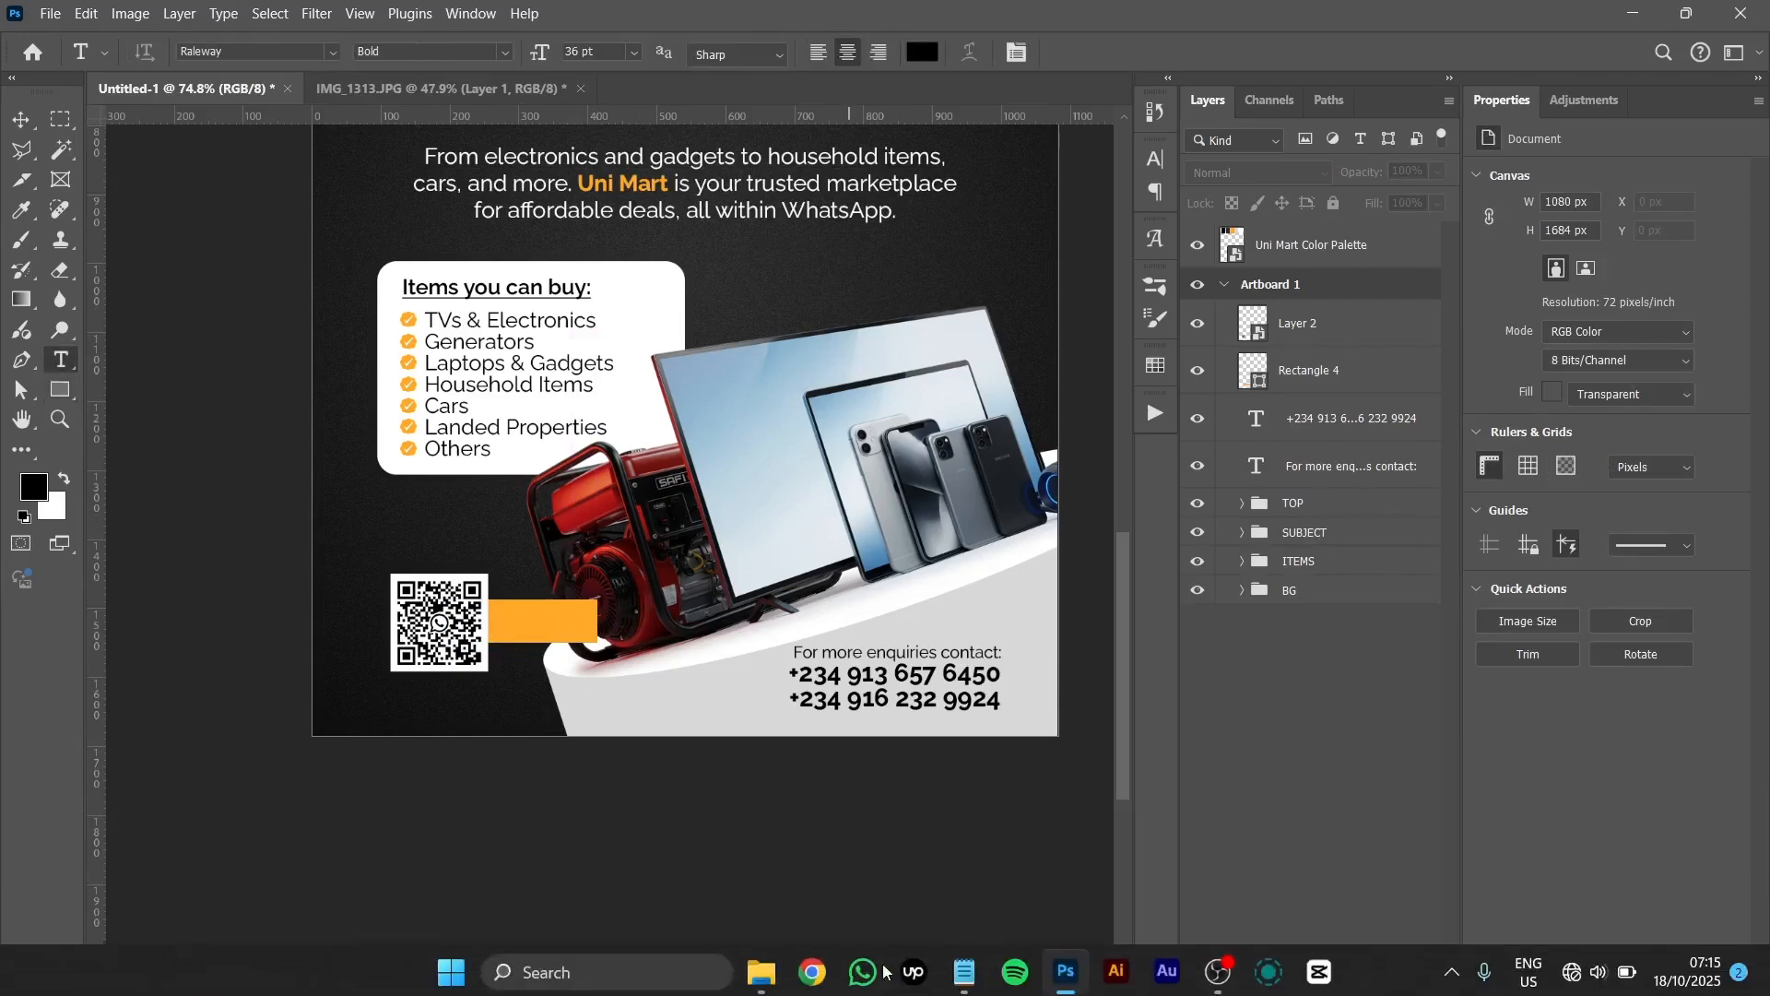
pyautogui.click(964, 975)
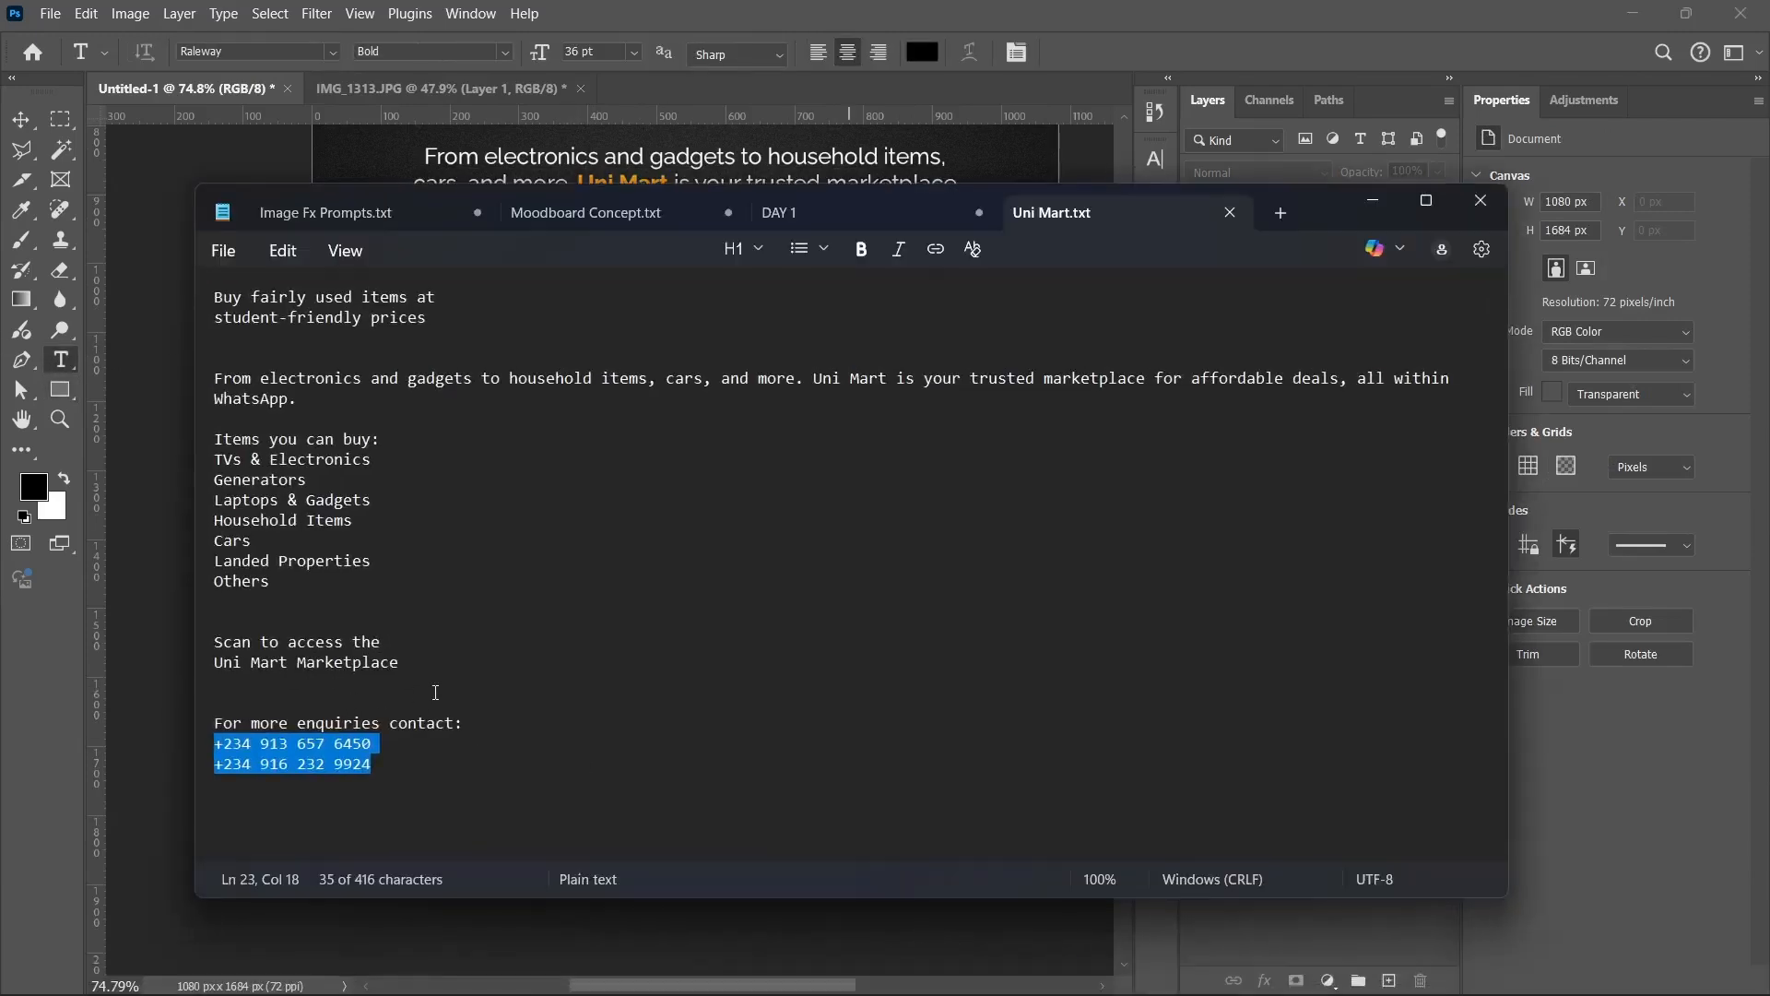
pyautogui.moveTo(400, 662); pyautogui.dragTo(193, 644)
pyautogui.hotkey('ctrl', 'c')
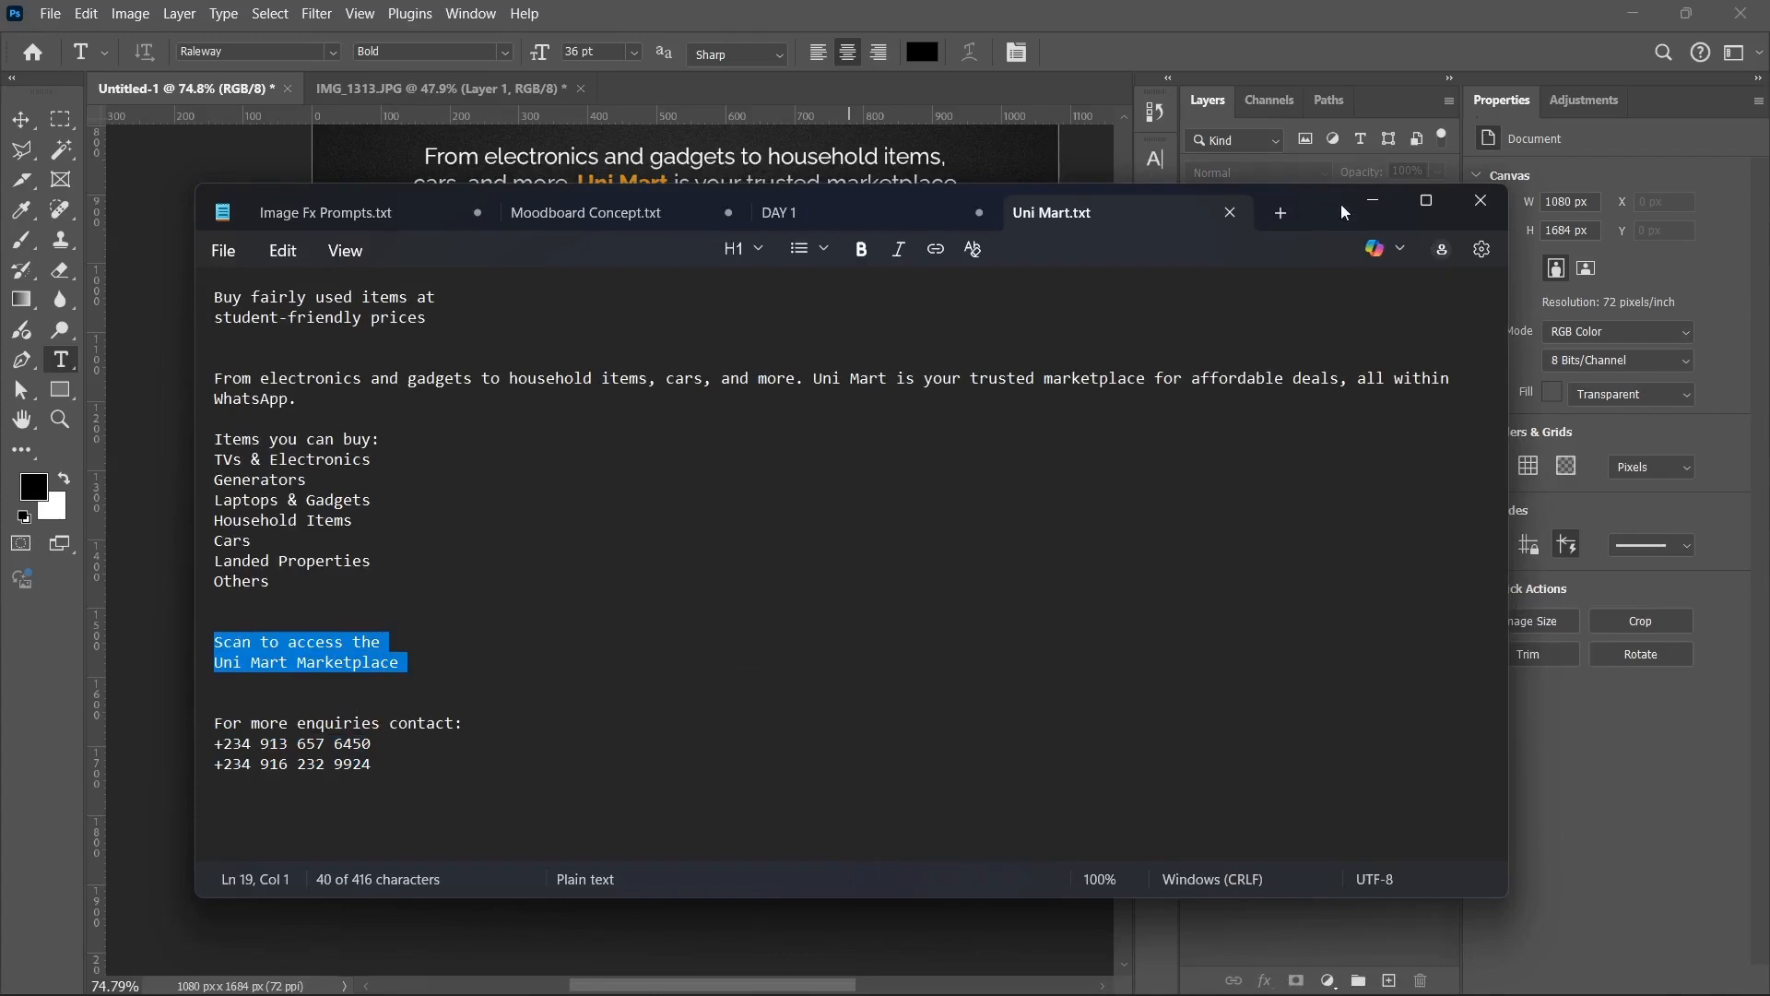
pyautogui.click(1373, 200)
# - Paste "Scan to access the Uni Mart Marketplace" as a new text layer above the QR code's orange rectangle layer
pyautogui.keyDown('ctrl'); pyautogui.click(556, 514); pyautogui.keyUp('ctrl')
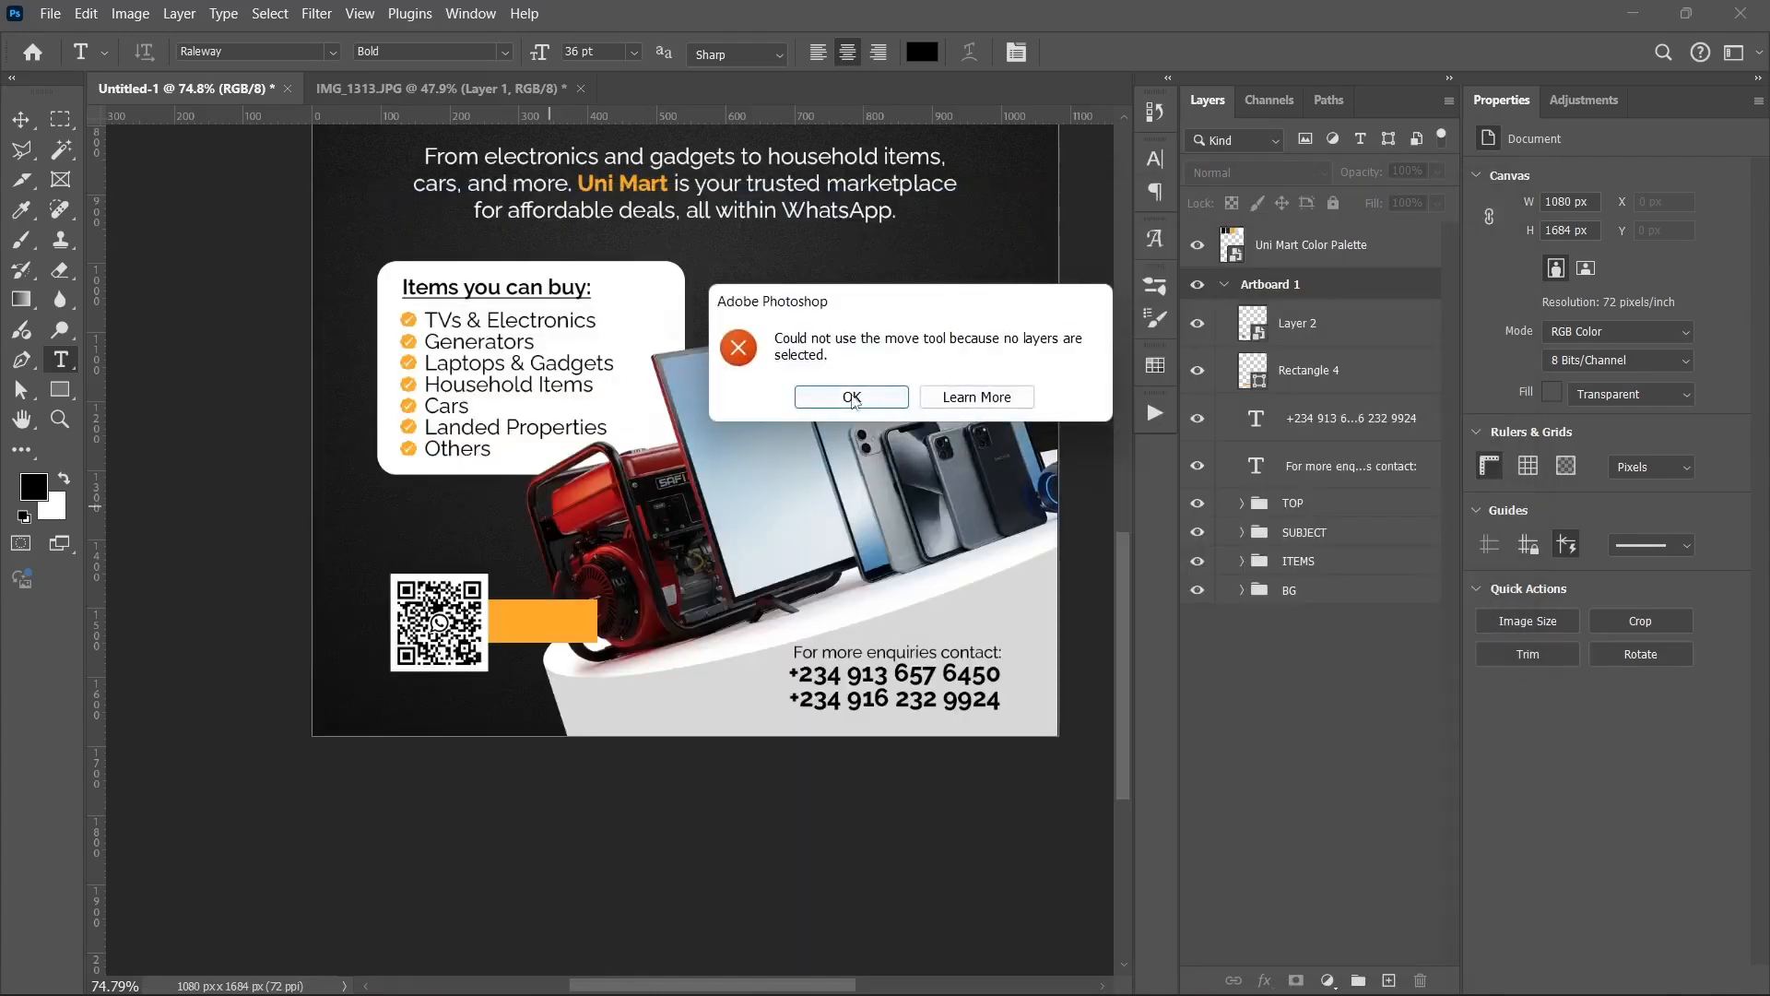
pyautogui.click(852, 397)
pyautogui.click(1307, 374)
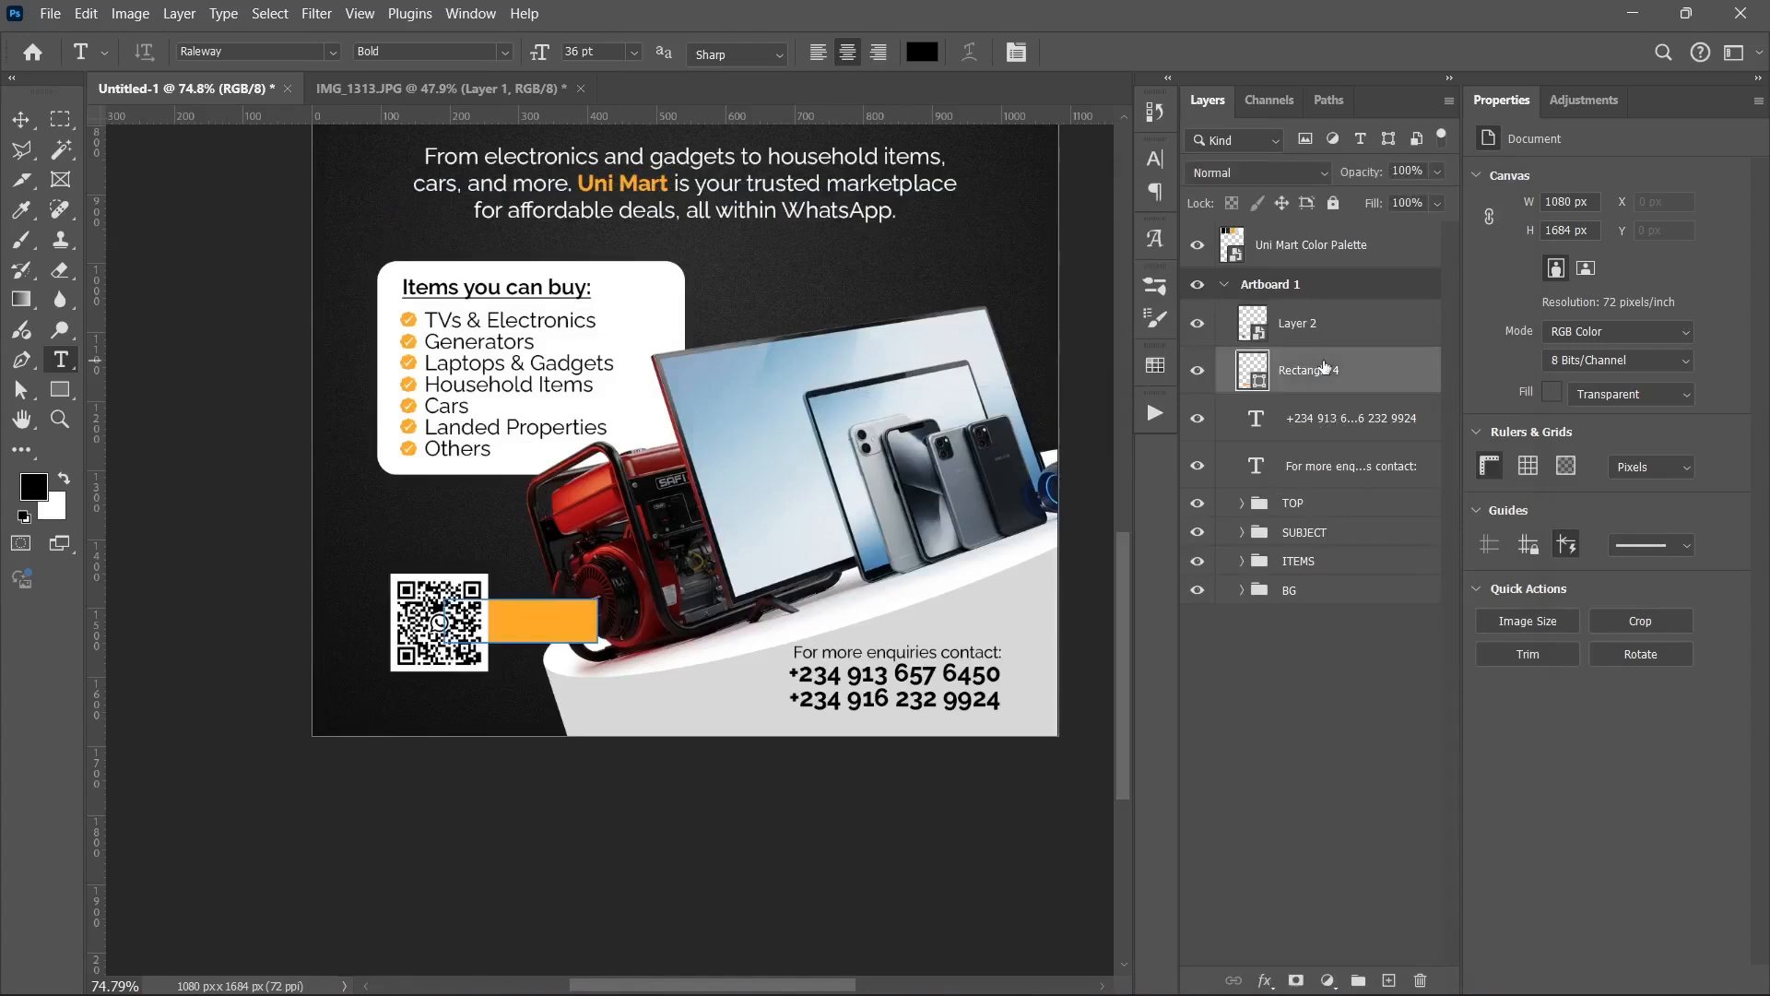
pyautogui.click(449, 528)
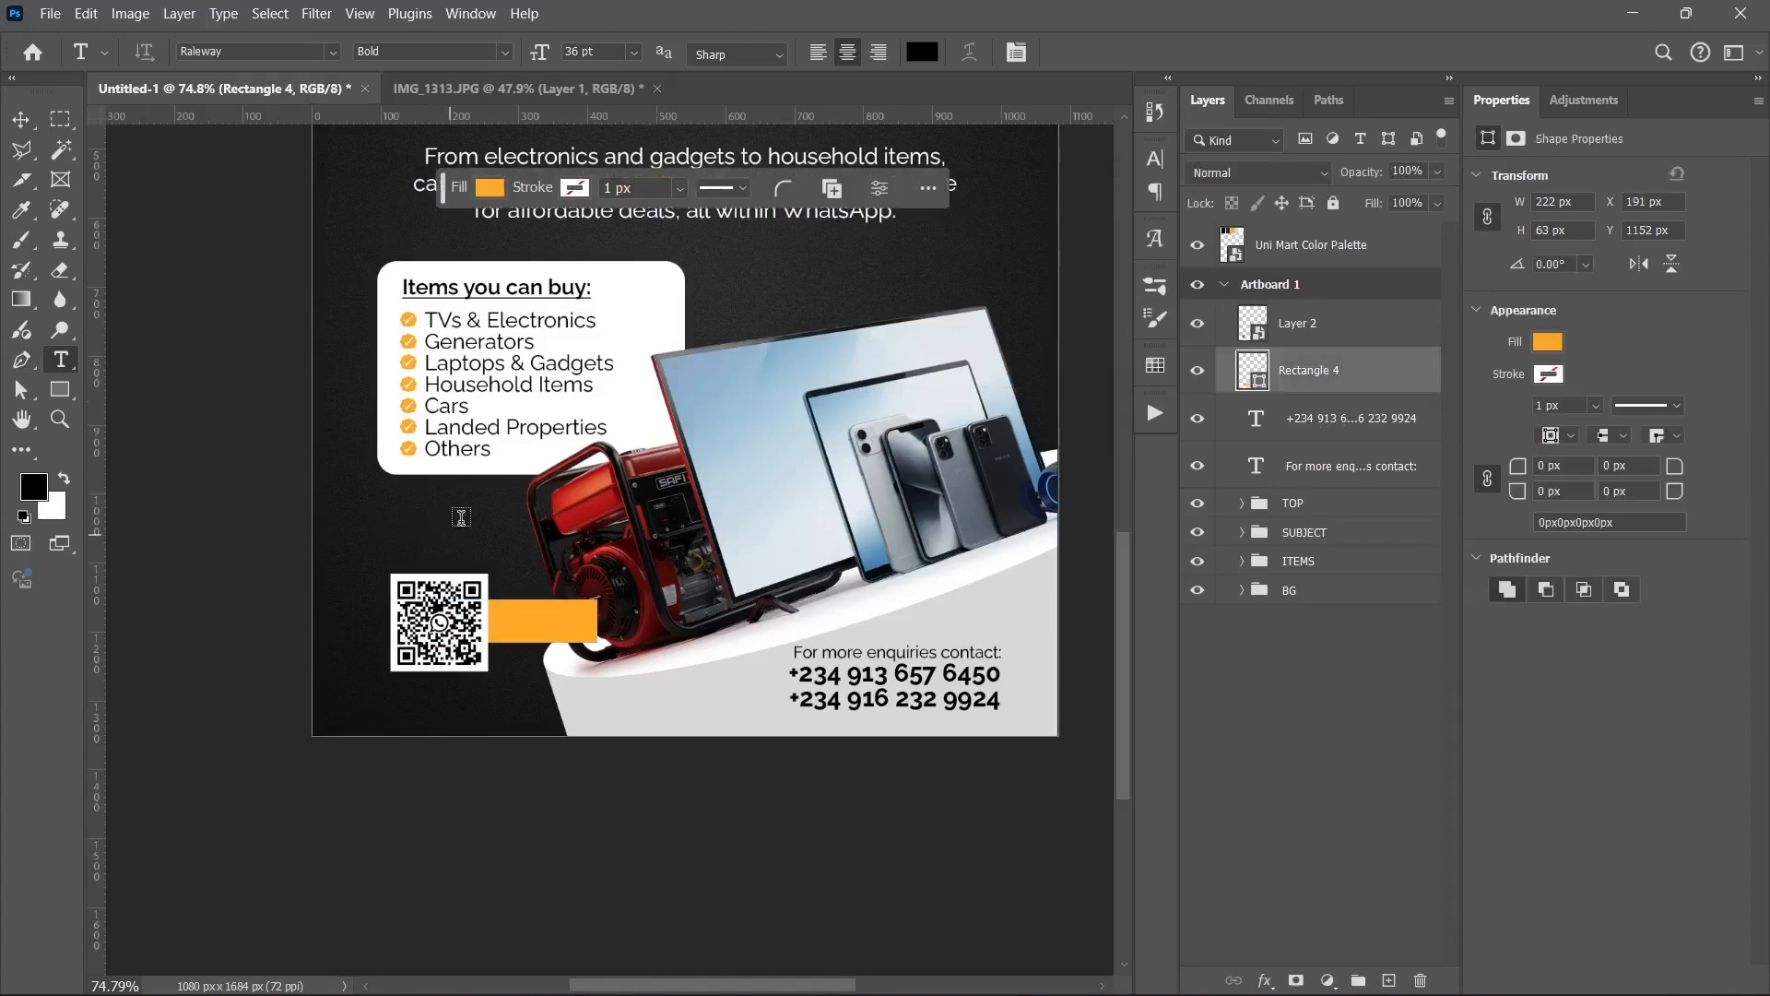
pyautogui.hotkey('ctrl', 'v')
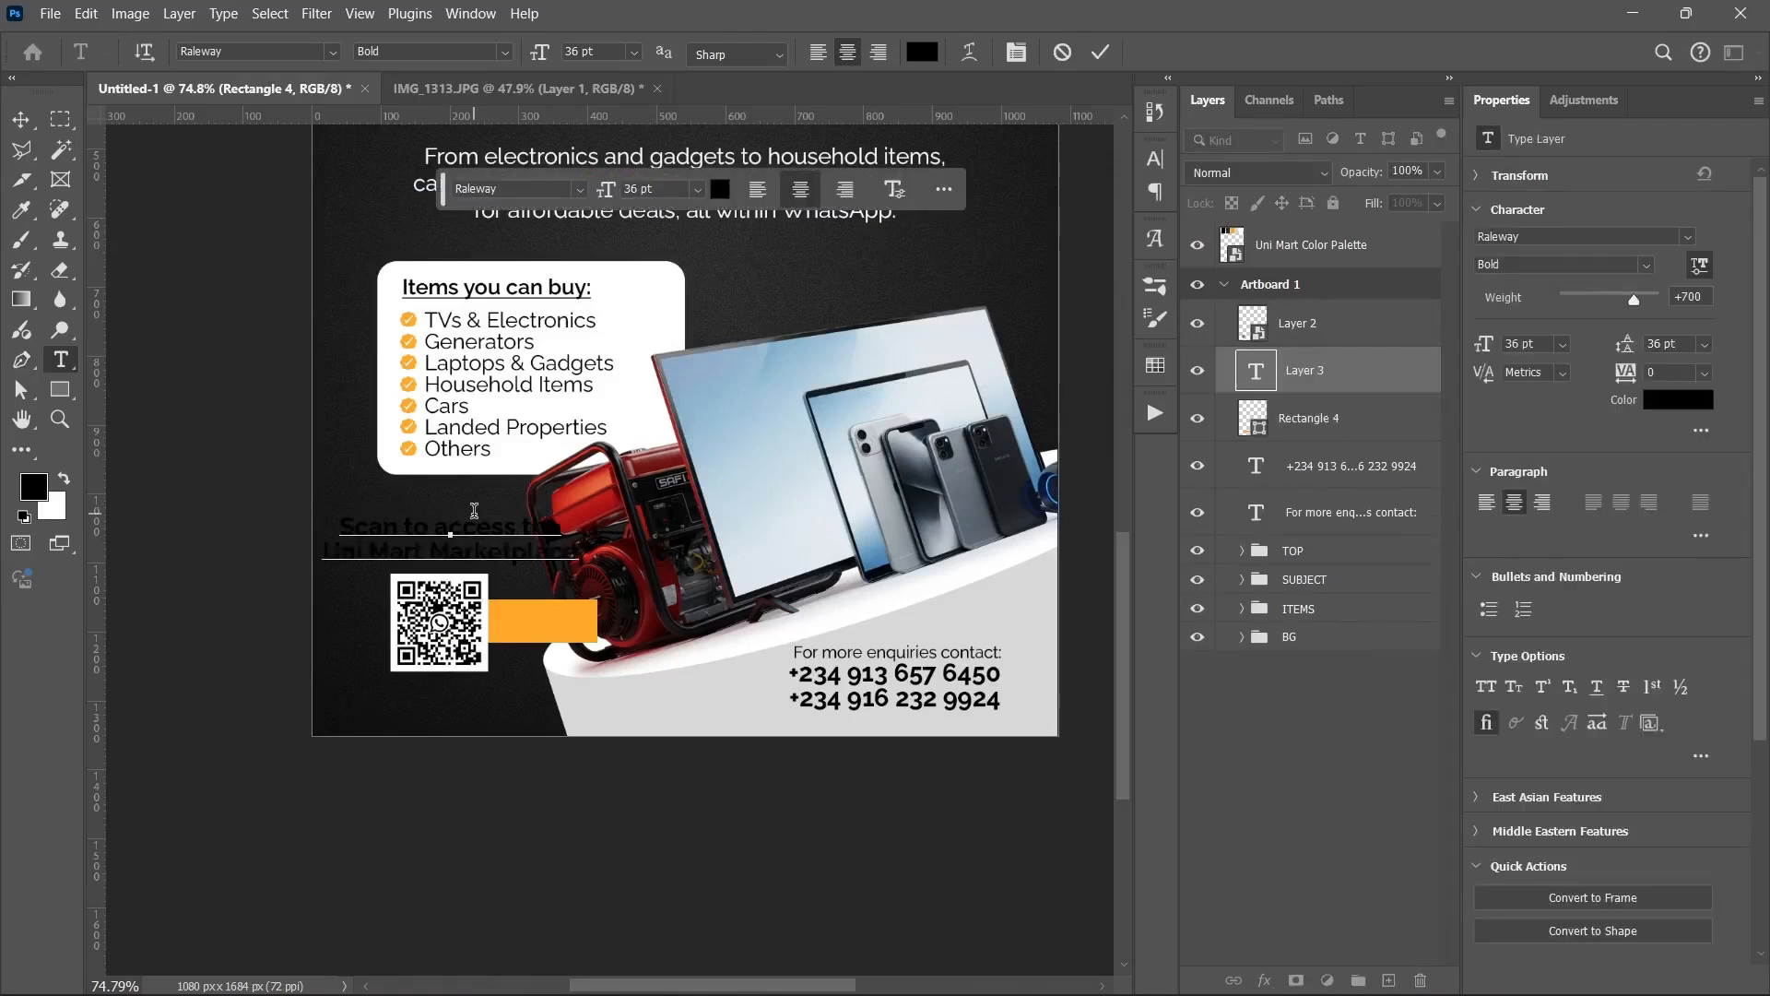
pyautogui.hotkey('ctrl', 'Return')
# - Set the scan caption's font size and leading both to 18 pt
pyautogui.click(1570, 345)
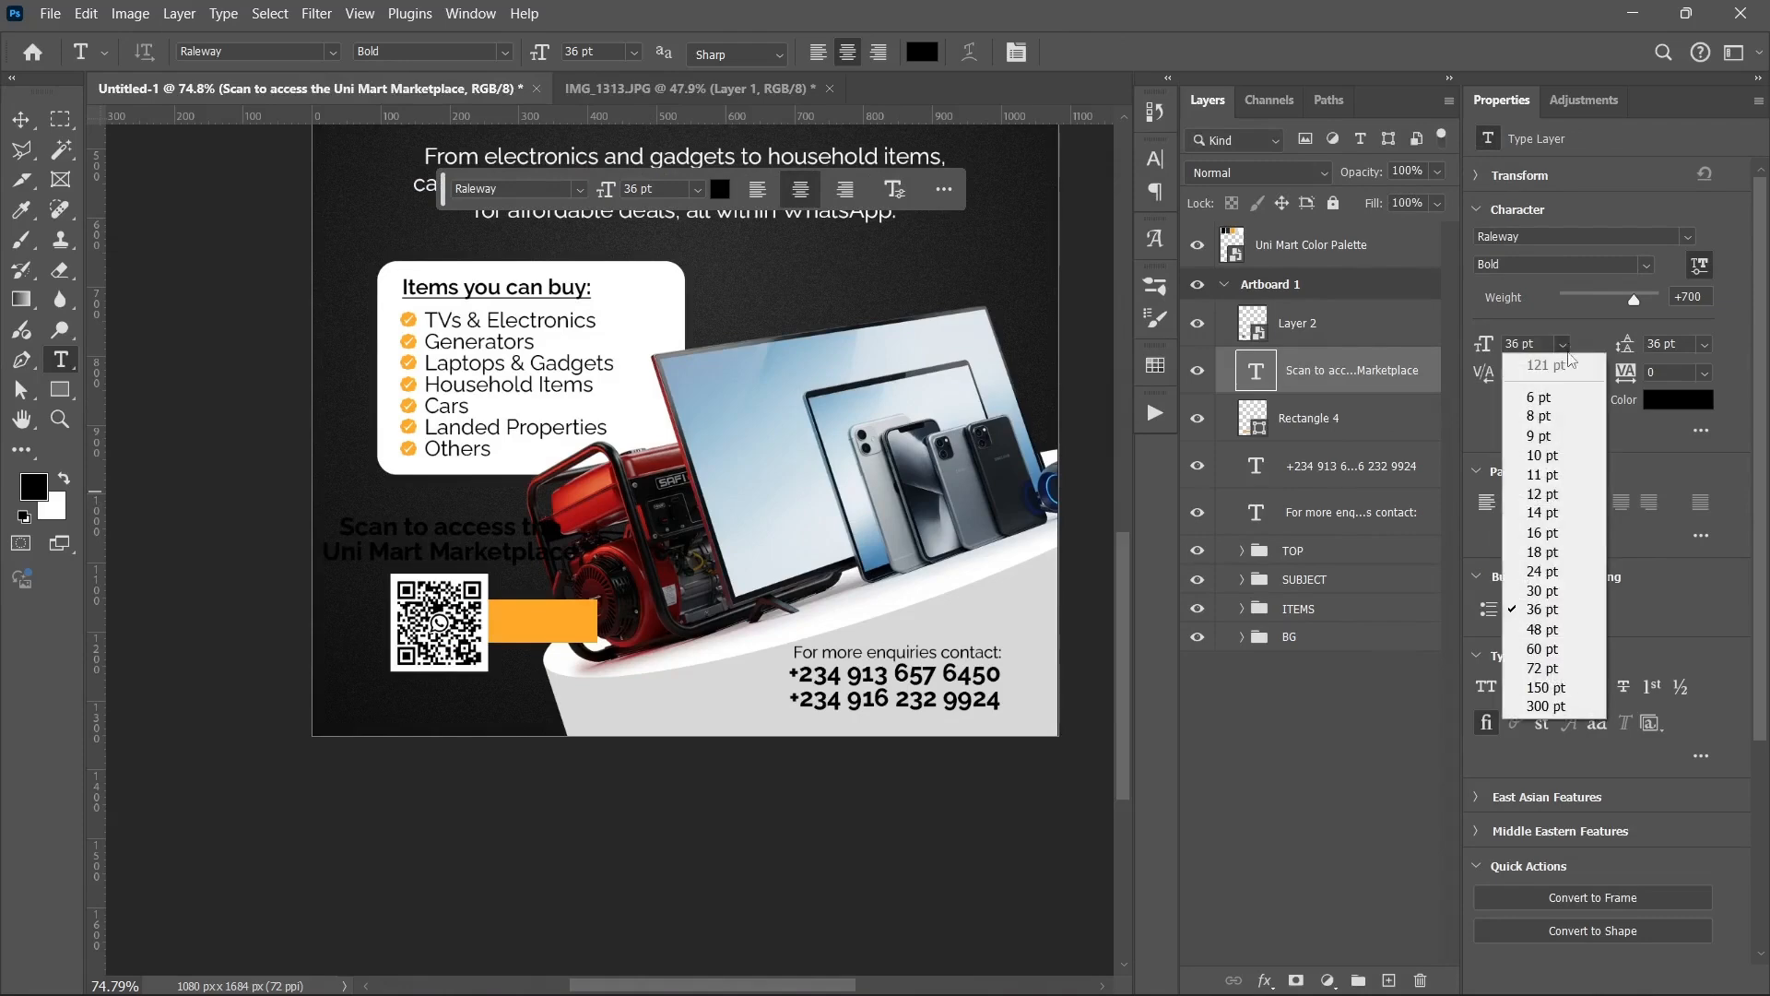
pyautogui.click(1558, 552)
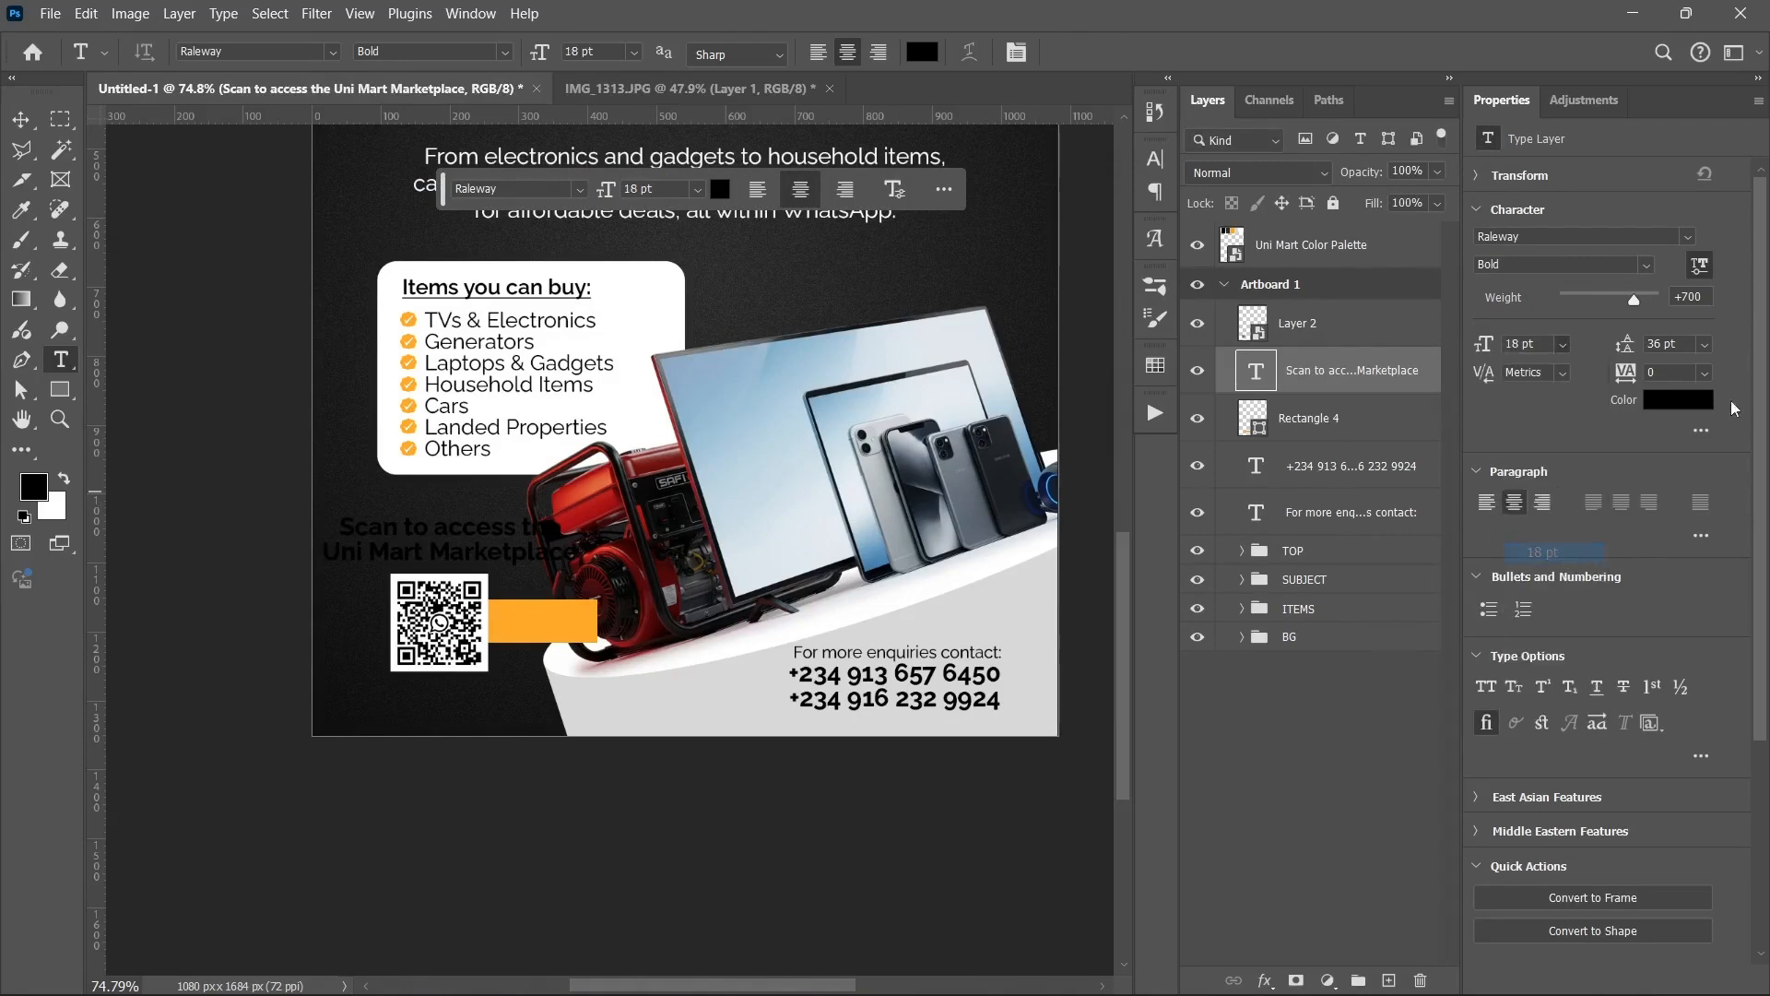
pyautogui.click(1706, 345)
pyautogui.click(1687, 574)
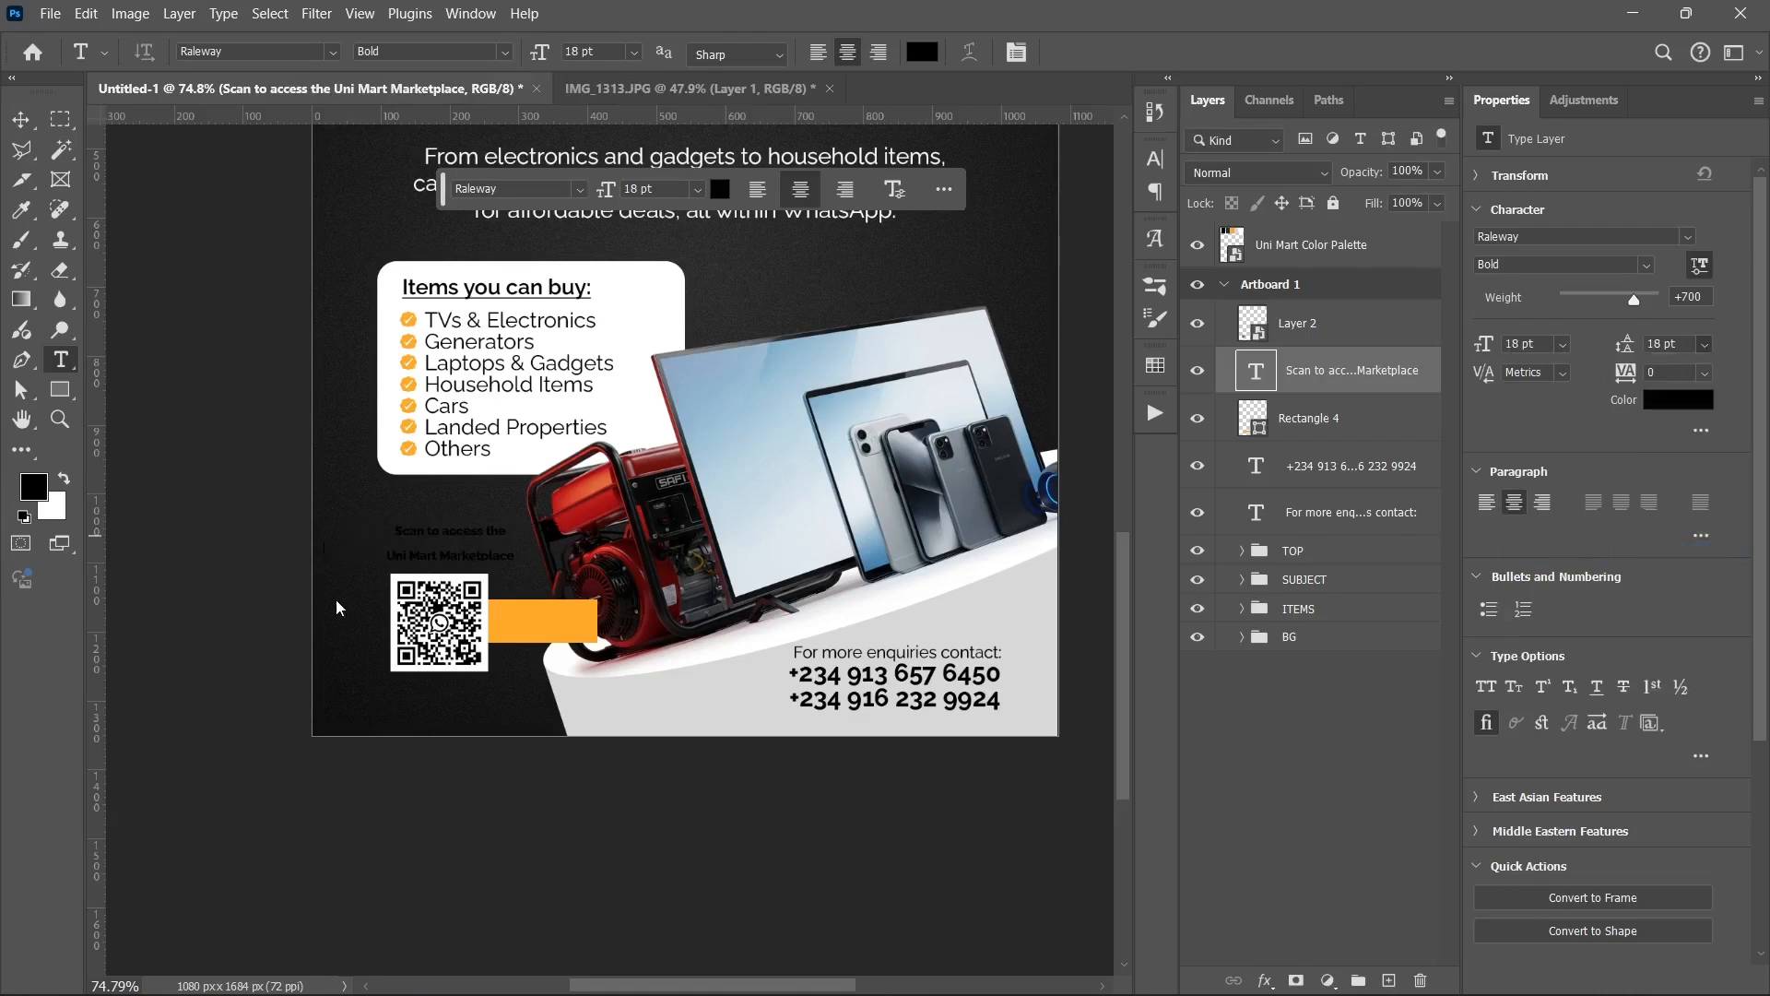
pyautogui.press('v')
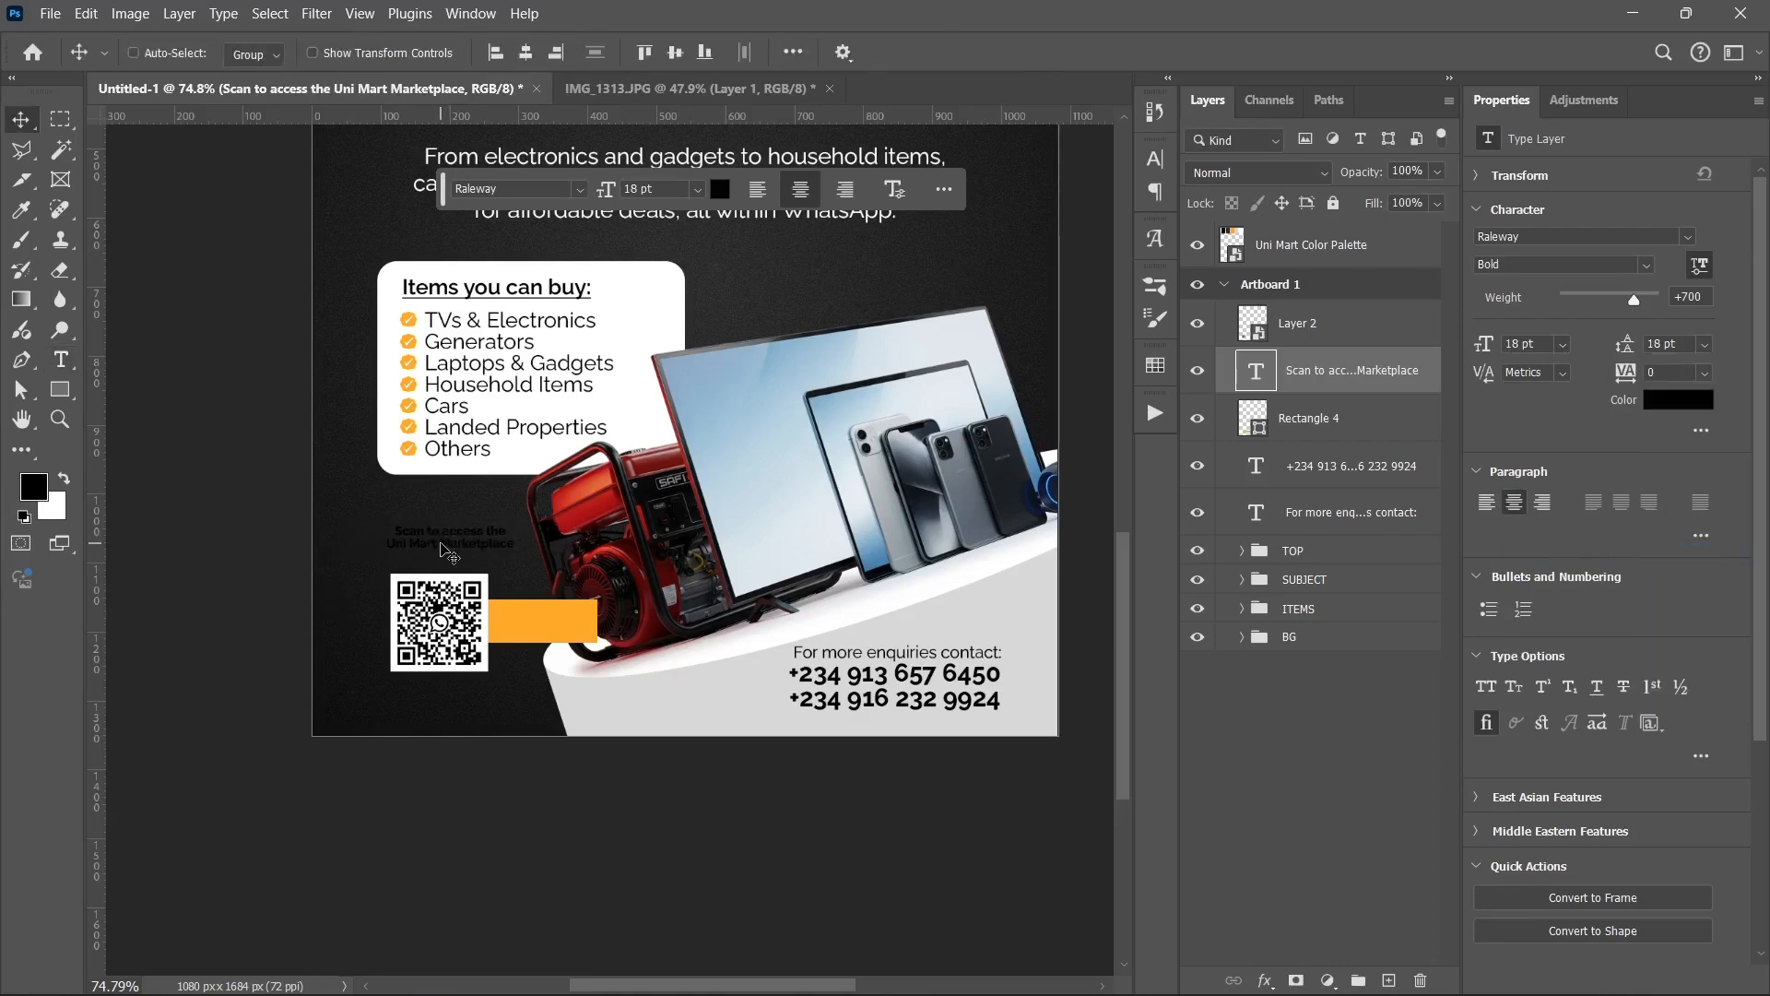
pyautogui.doubleClick(442, 542)
pyautogui.moveTo(439, 537); pyautogui.dragTo(522, 606)
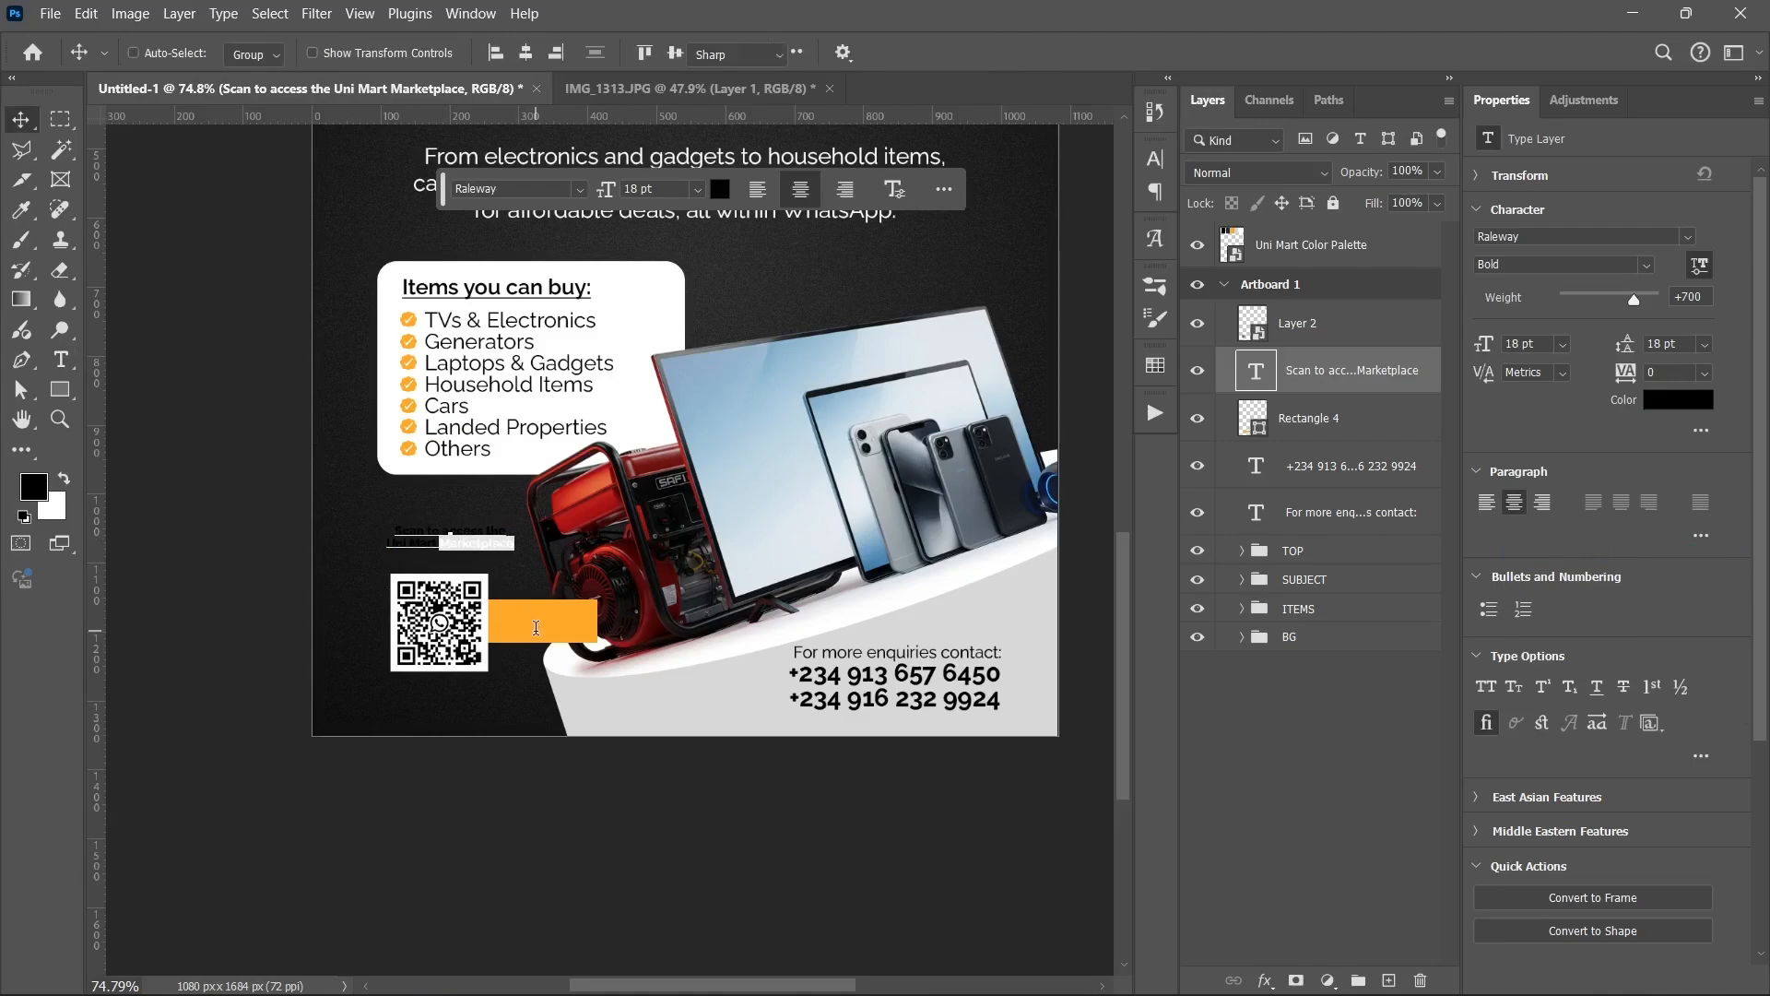
pyautogui.press('t')
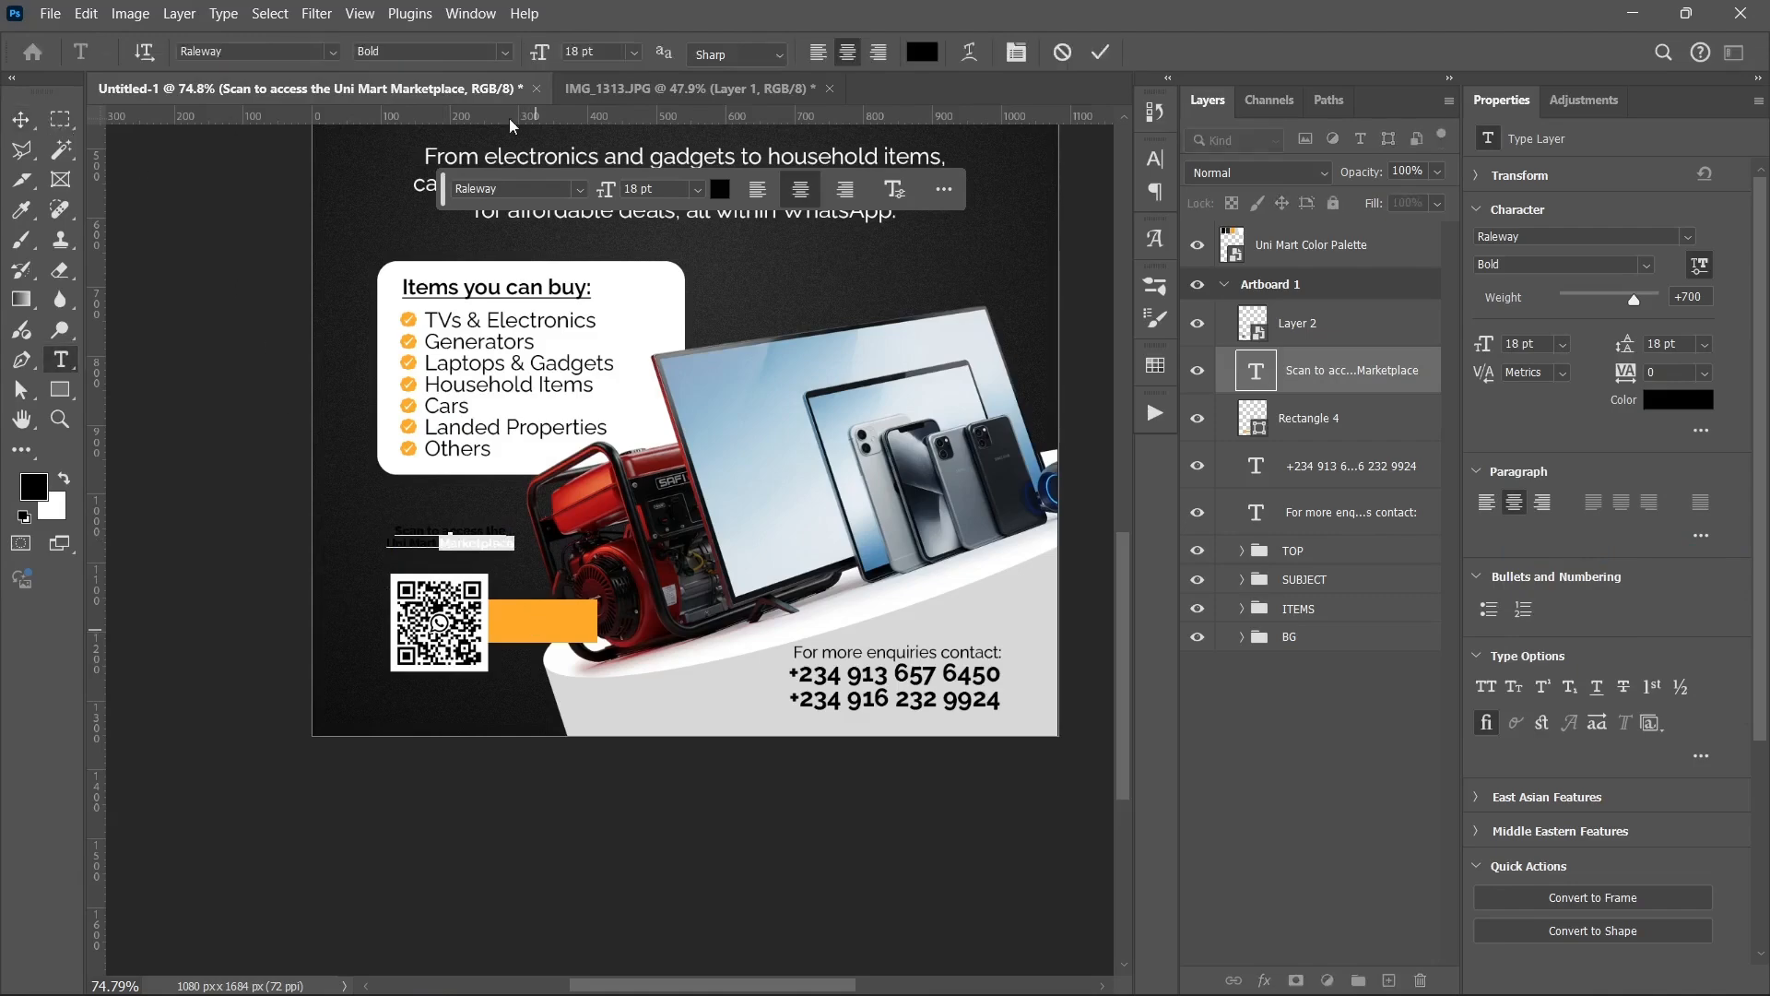
pyautogui.click(1061, 52)
# - Move the scan caption onto the orange rectangle beside the QR code and set its font style to Regular
pyautogui.click(21, 121)
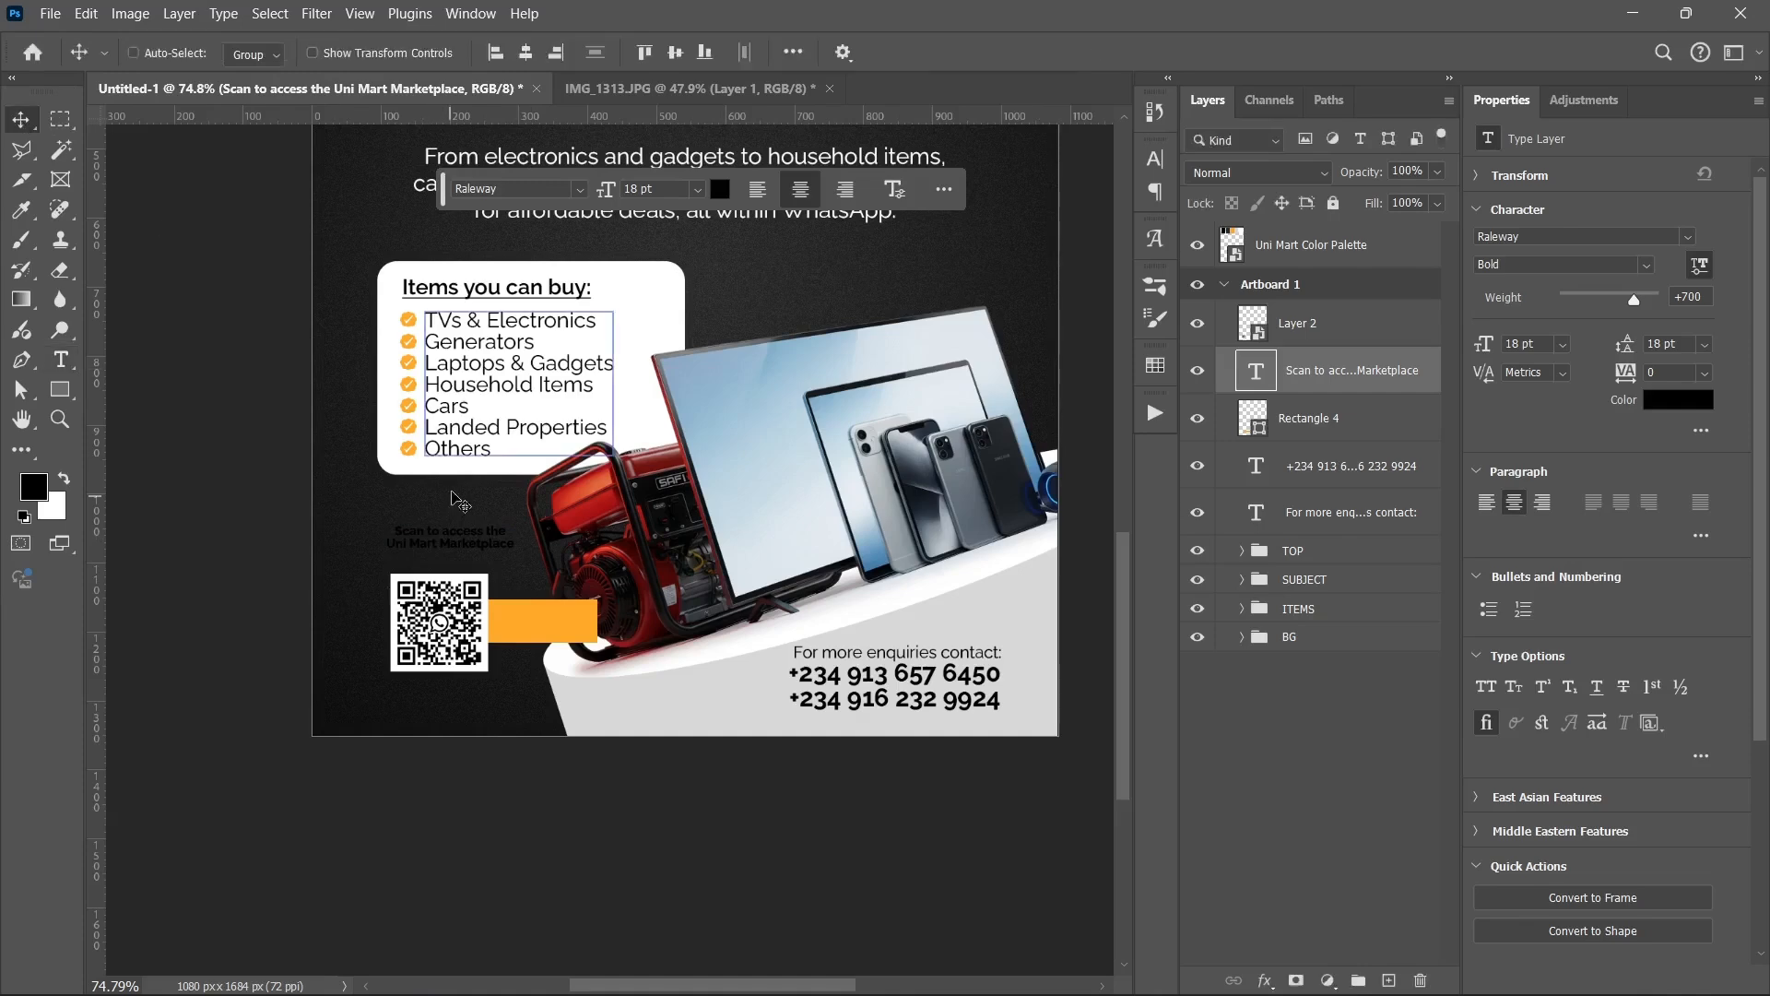
pyautogui.moveTo(461, 557); pyautogui.dragTo(559, 627)
pyautogui.doubleClick(558, 627)
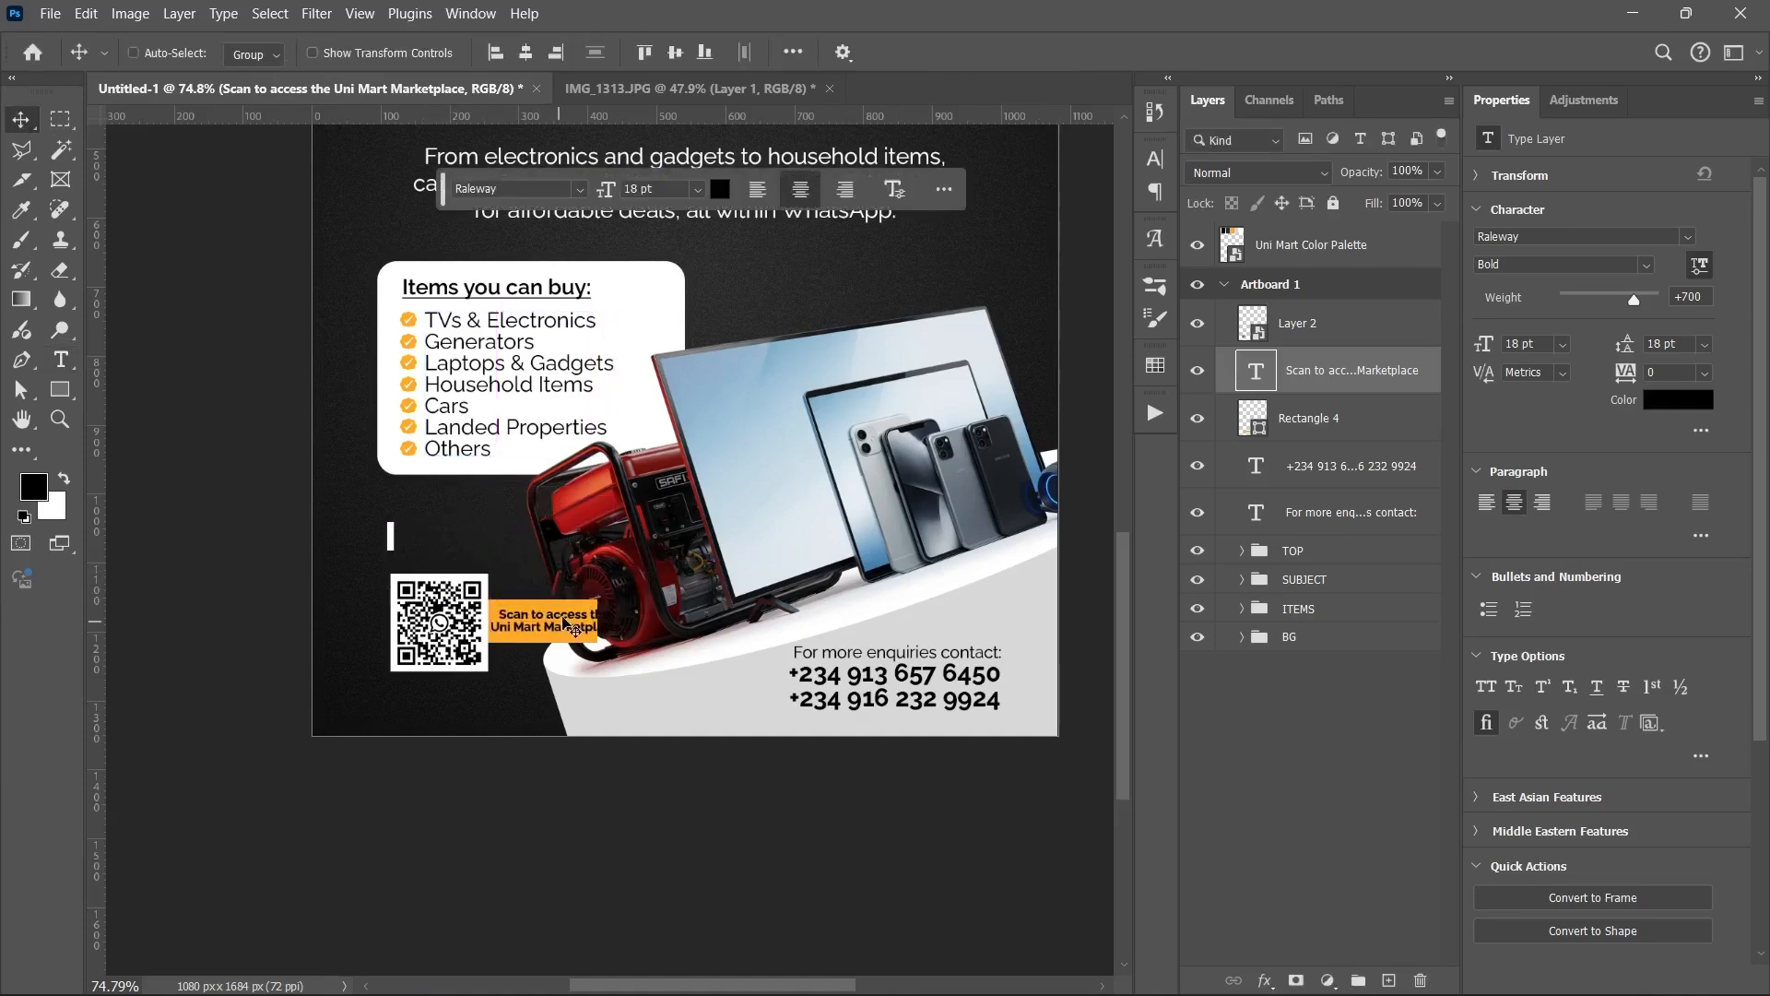
pyautogui.scroll(3, 557, 620)
pyautogui.scroll(1, 548, 619)
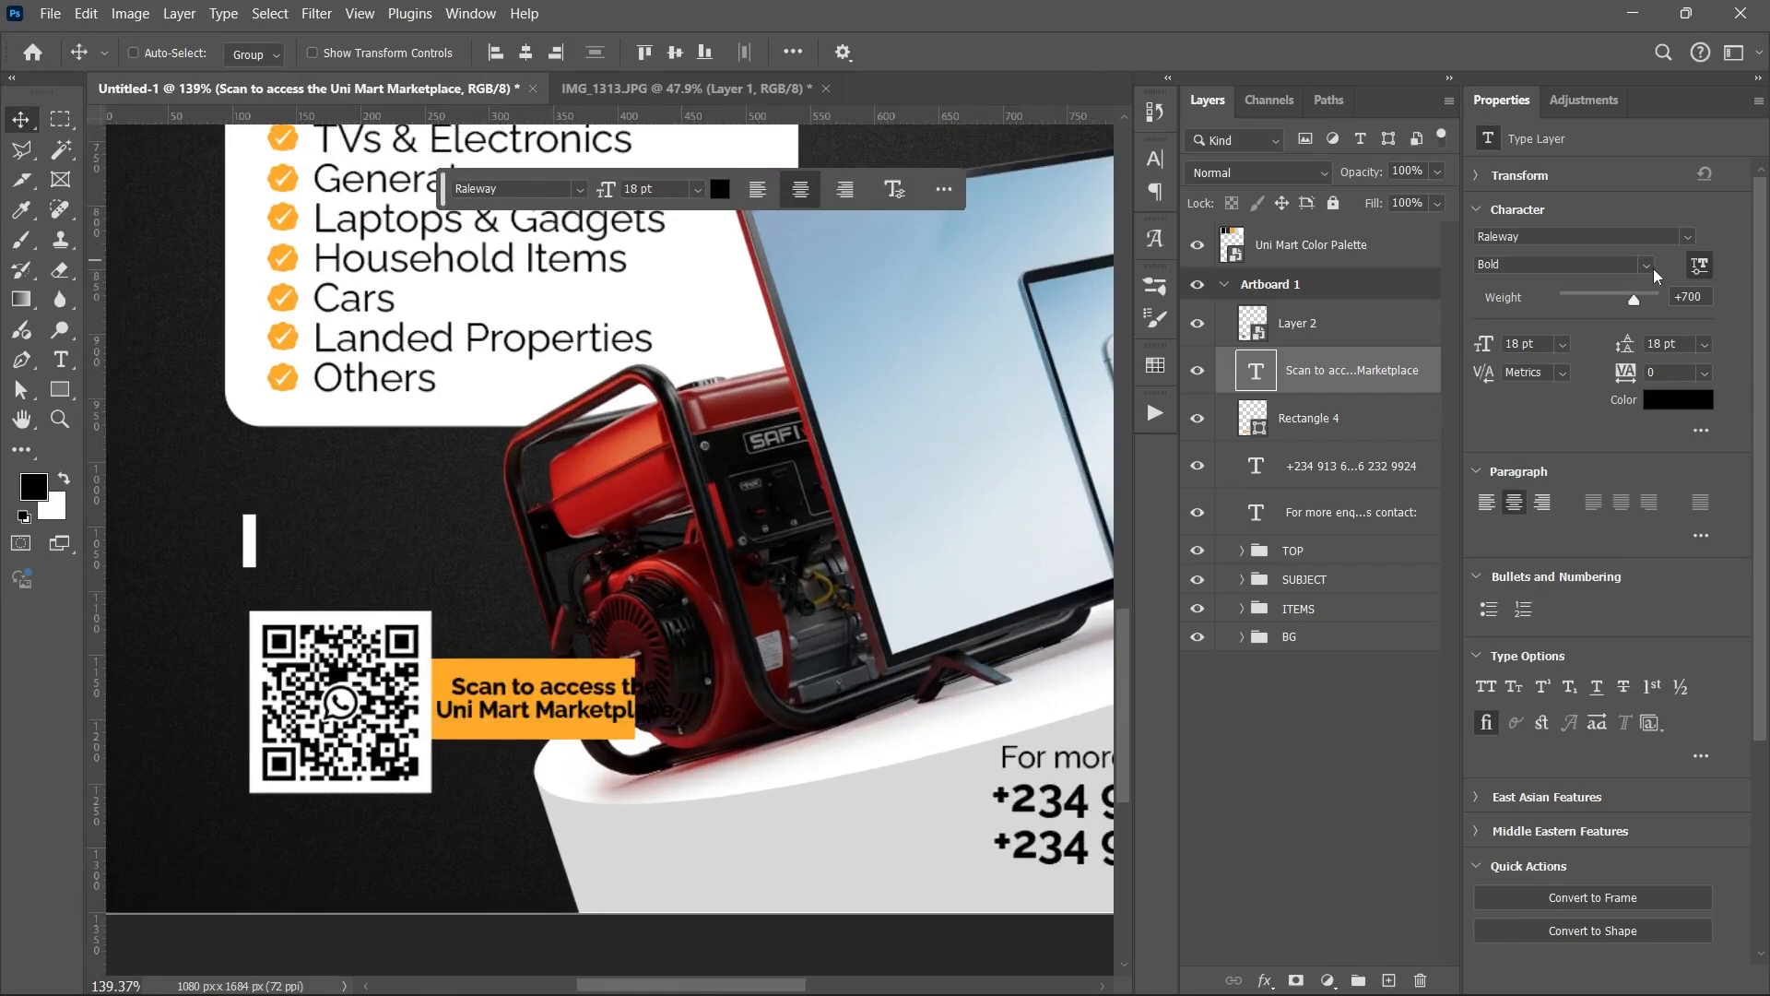
pyautogui.click(1648, 265)
pyautogui.click(1526, 375)
# - Scale the scan caption to about 82% and position it so both lines fit inside the orange rectangle
pyautogui.scroll(2, 572, 719)
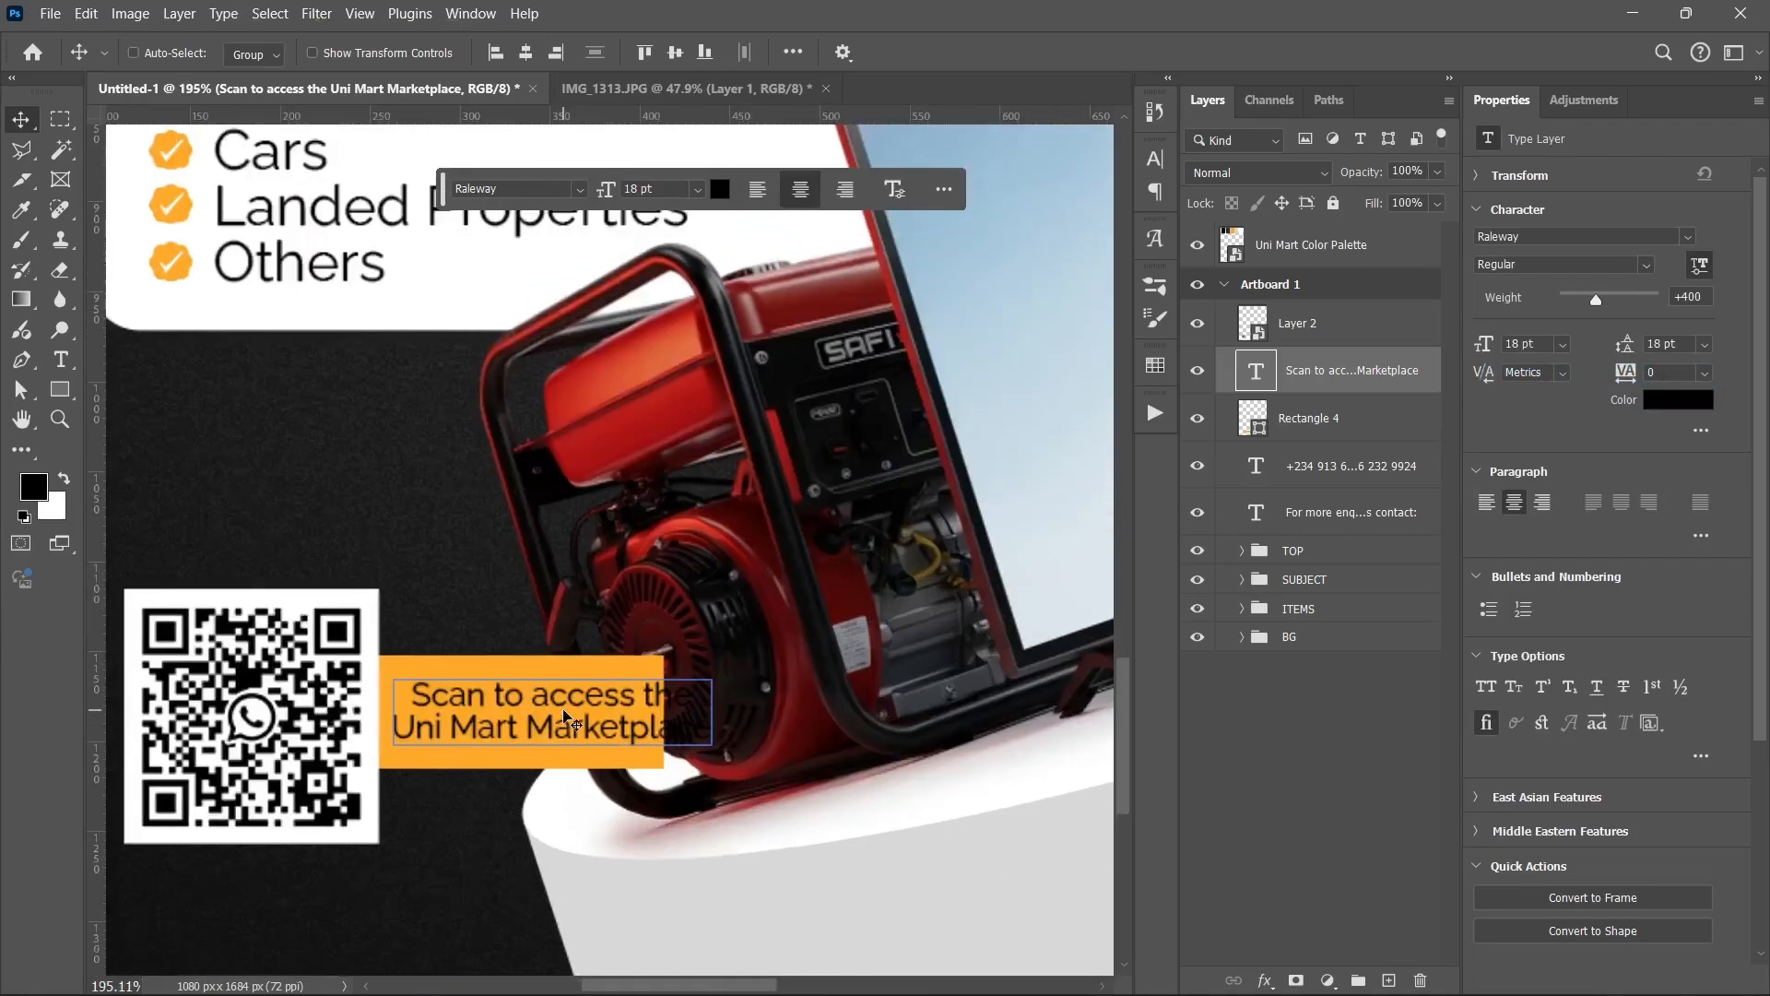
pyautogui.hotkey('ctrl', 't')
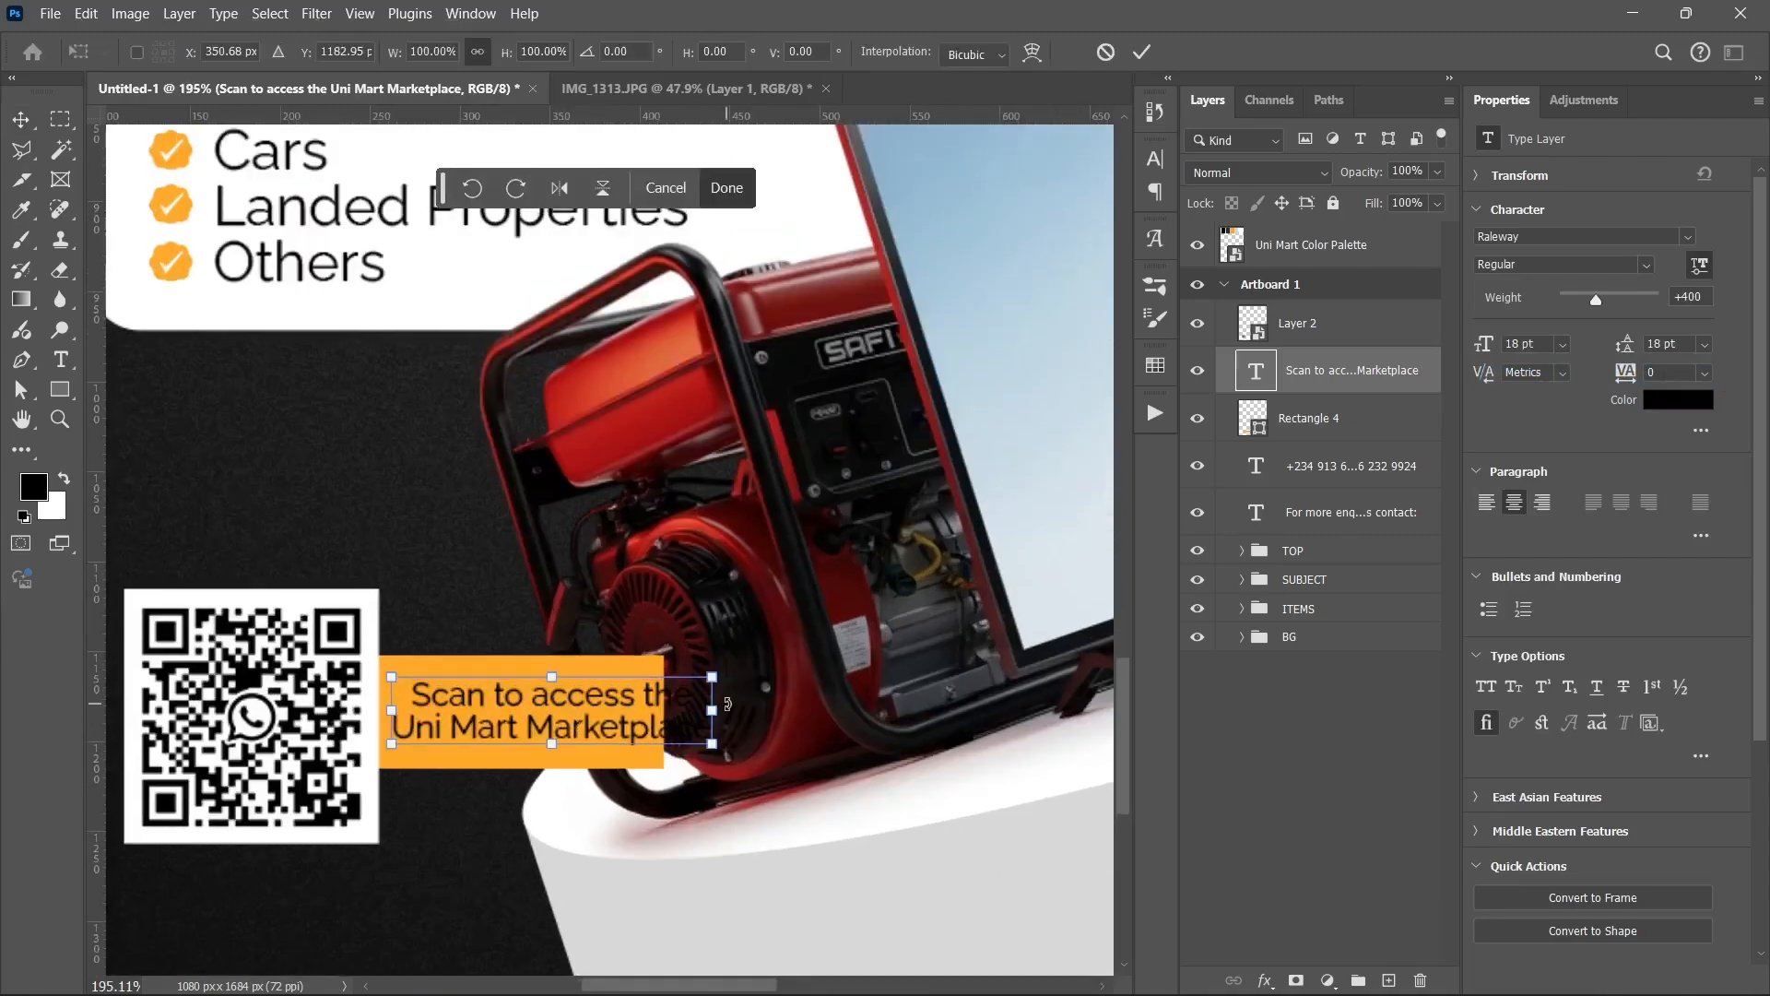
pyautogui.moveTo(711, 709); pyautogui.dragTo(663, 710)
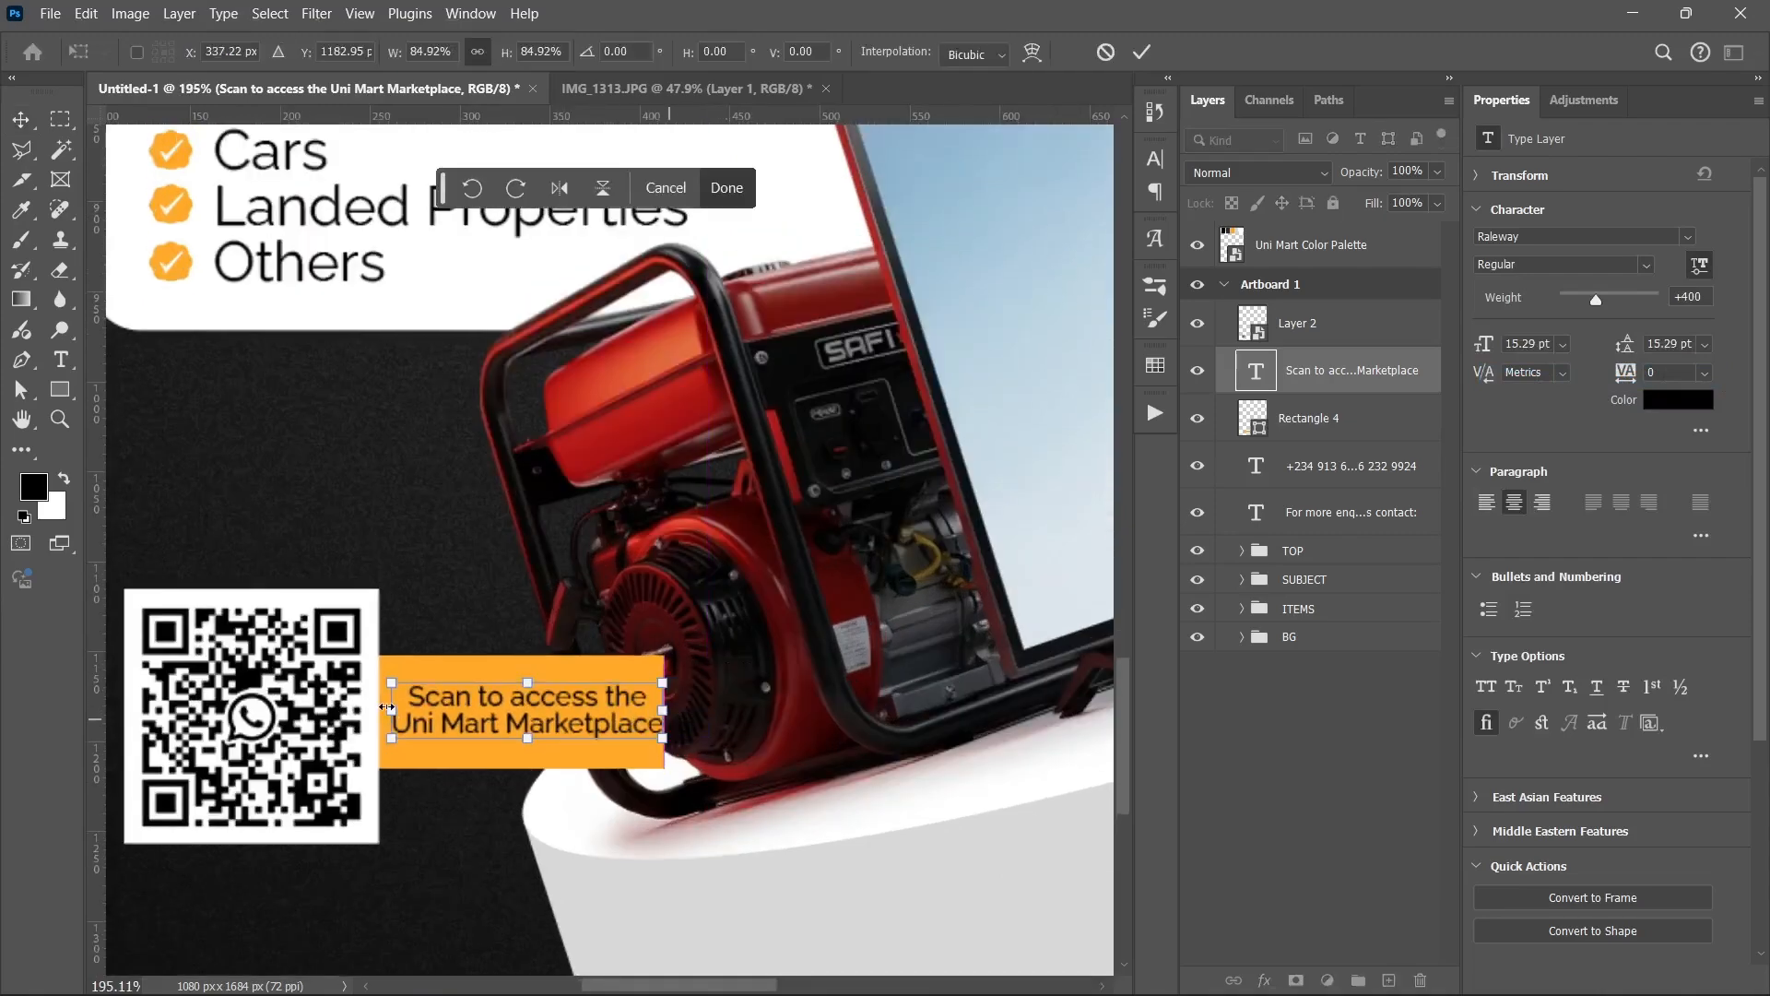
pyautogui.moveTo(387, 707); pyautogui.dragTo(480, 722)
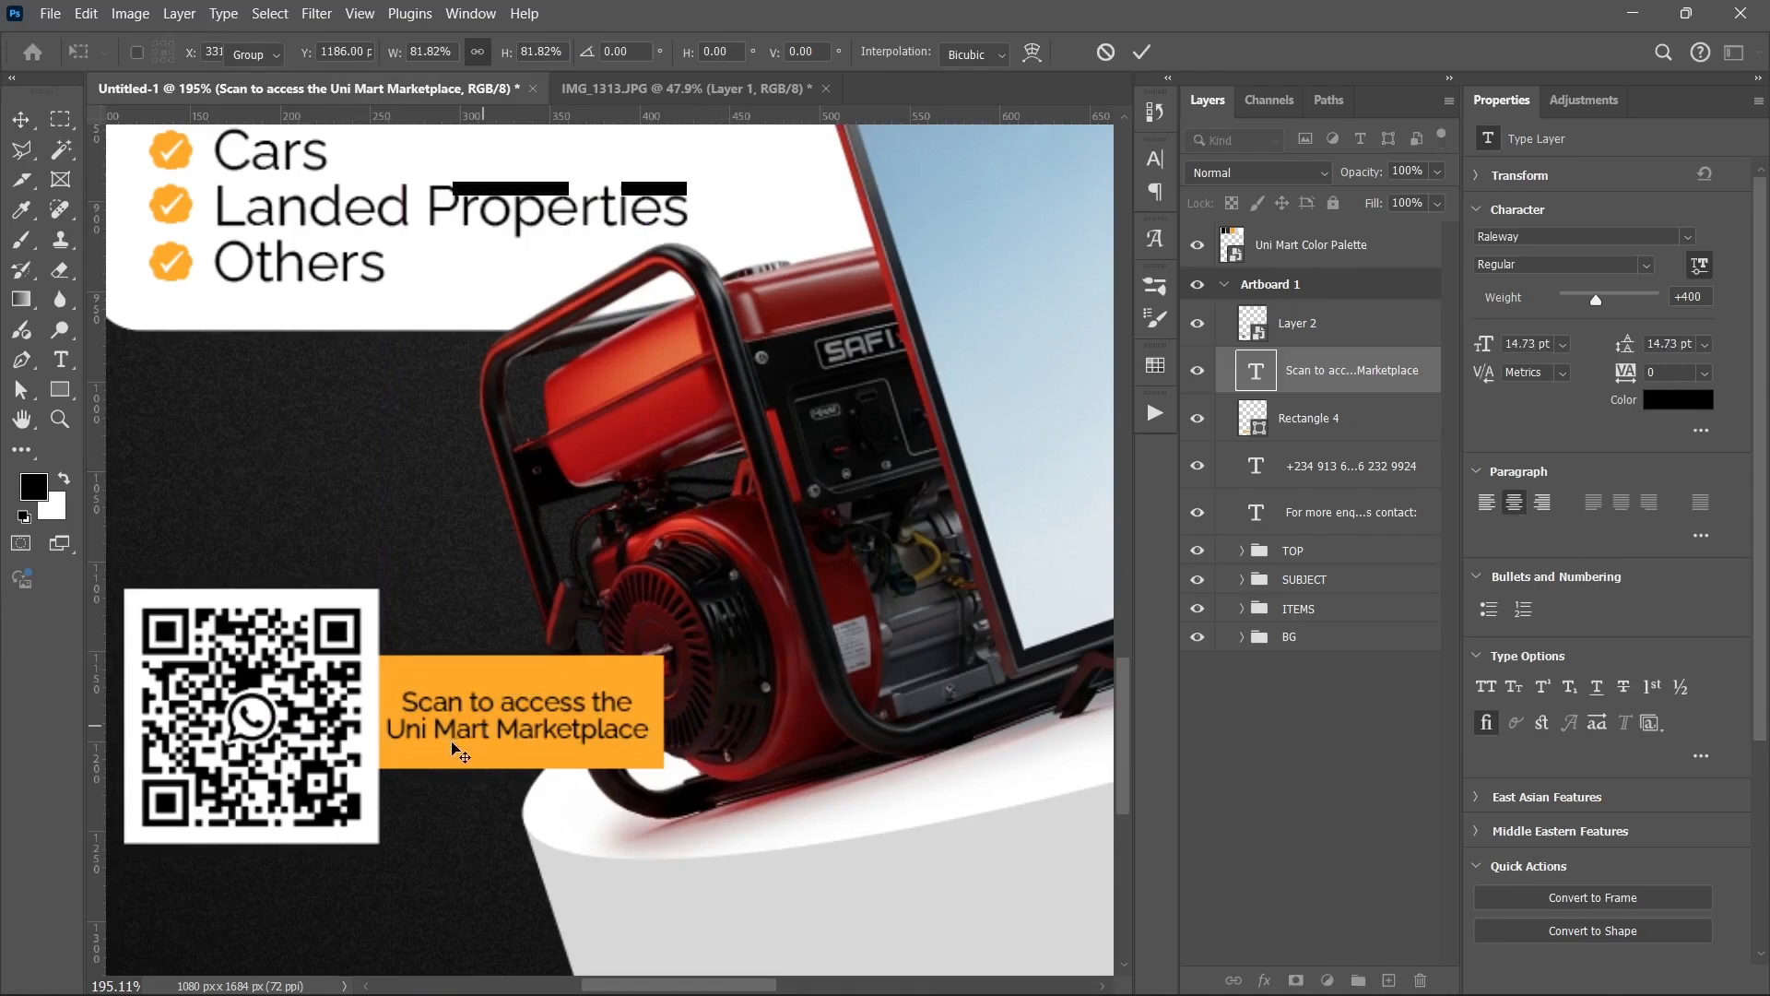
pyautogui.press('Return')
pyautogui.scroll(-5, 489, 733)
pyautogui.scroll(-4, 490, 643)
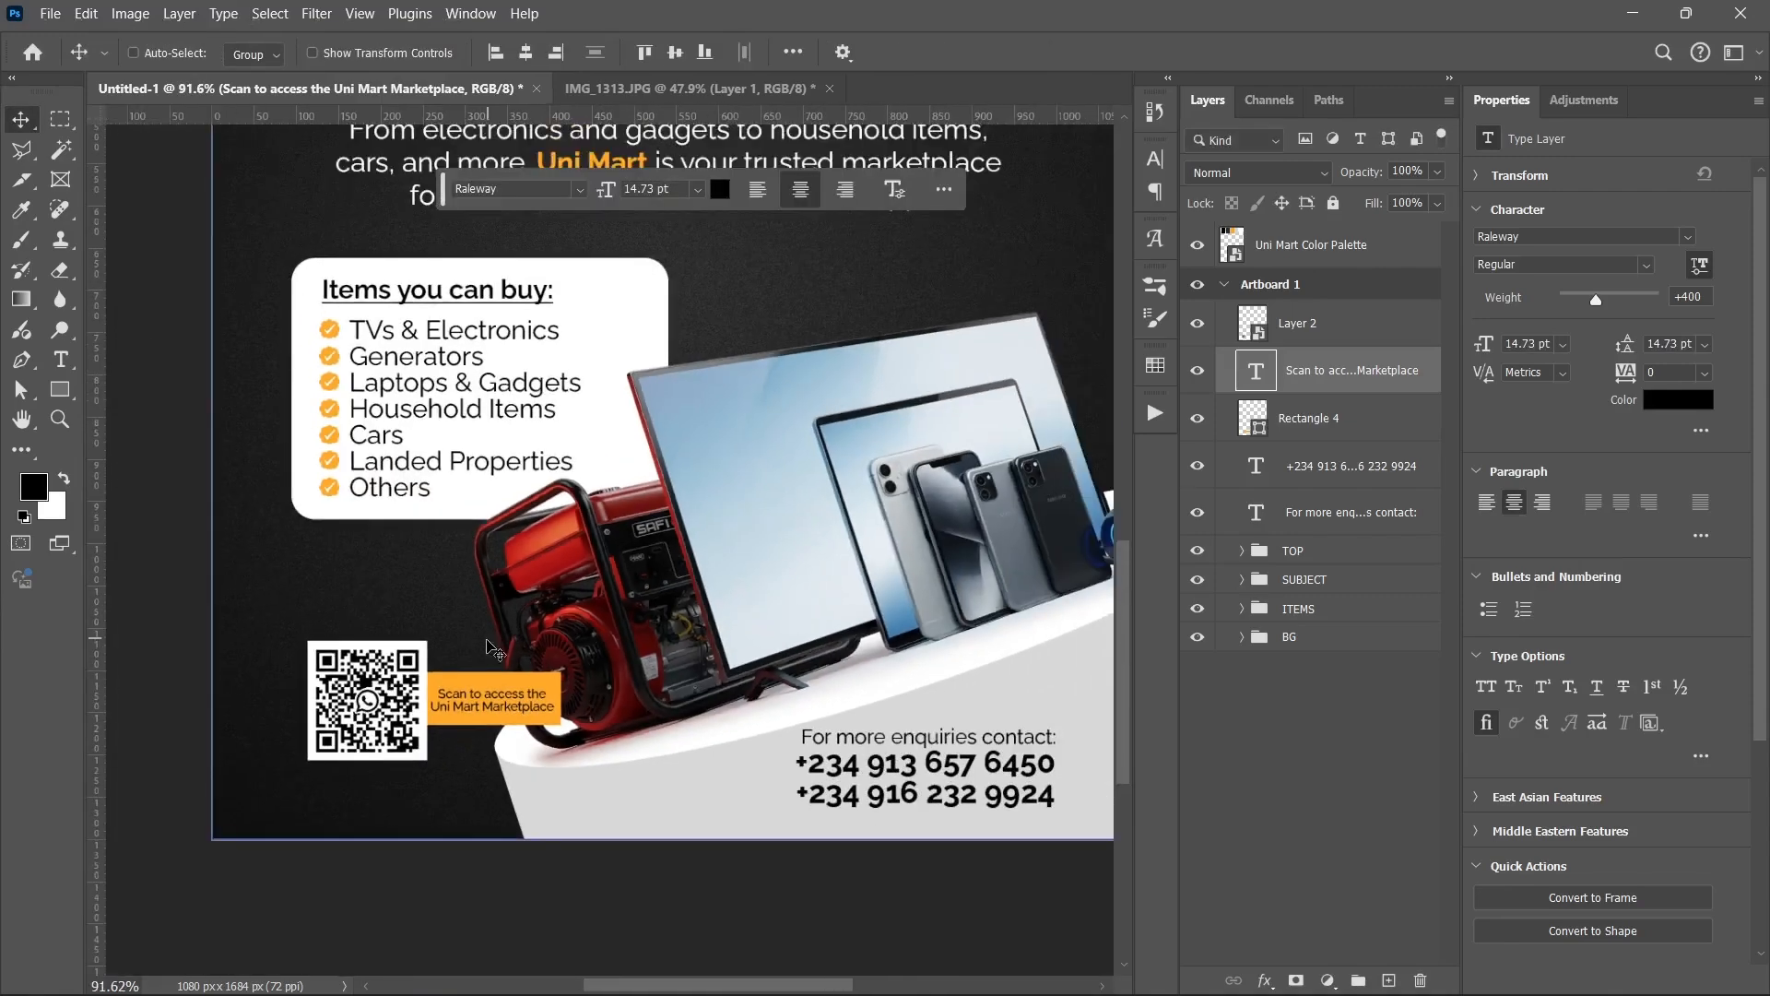
pyautogui.scroll(2, 655, 513)
pyautogui.scroll(1, 655, 513)
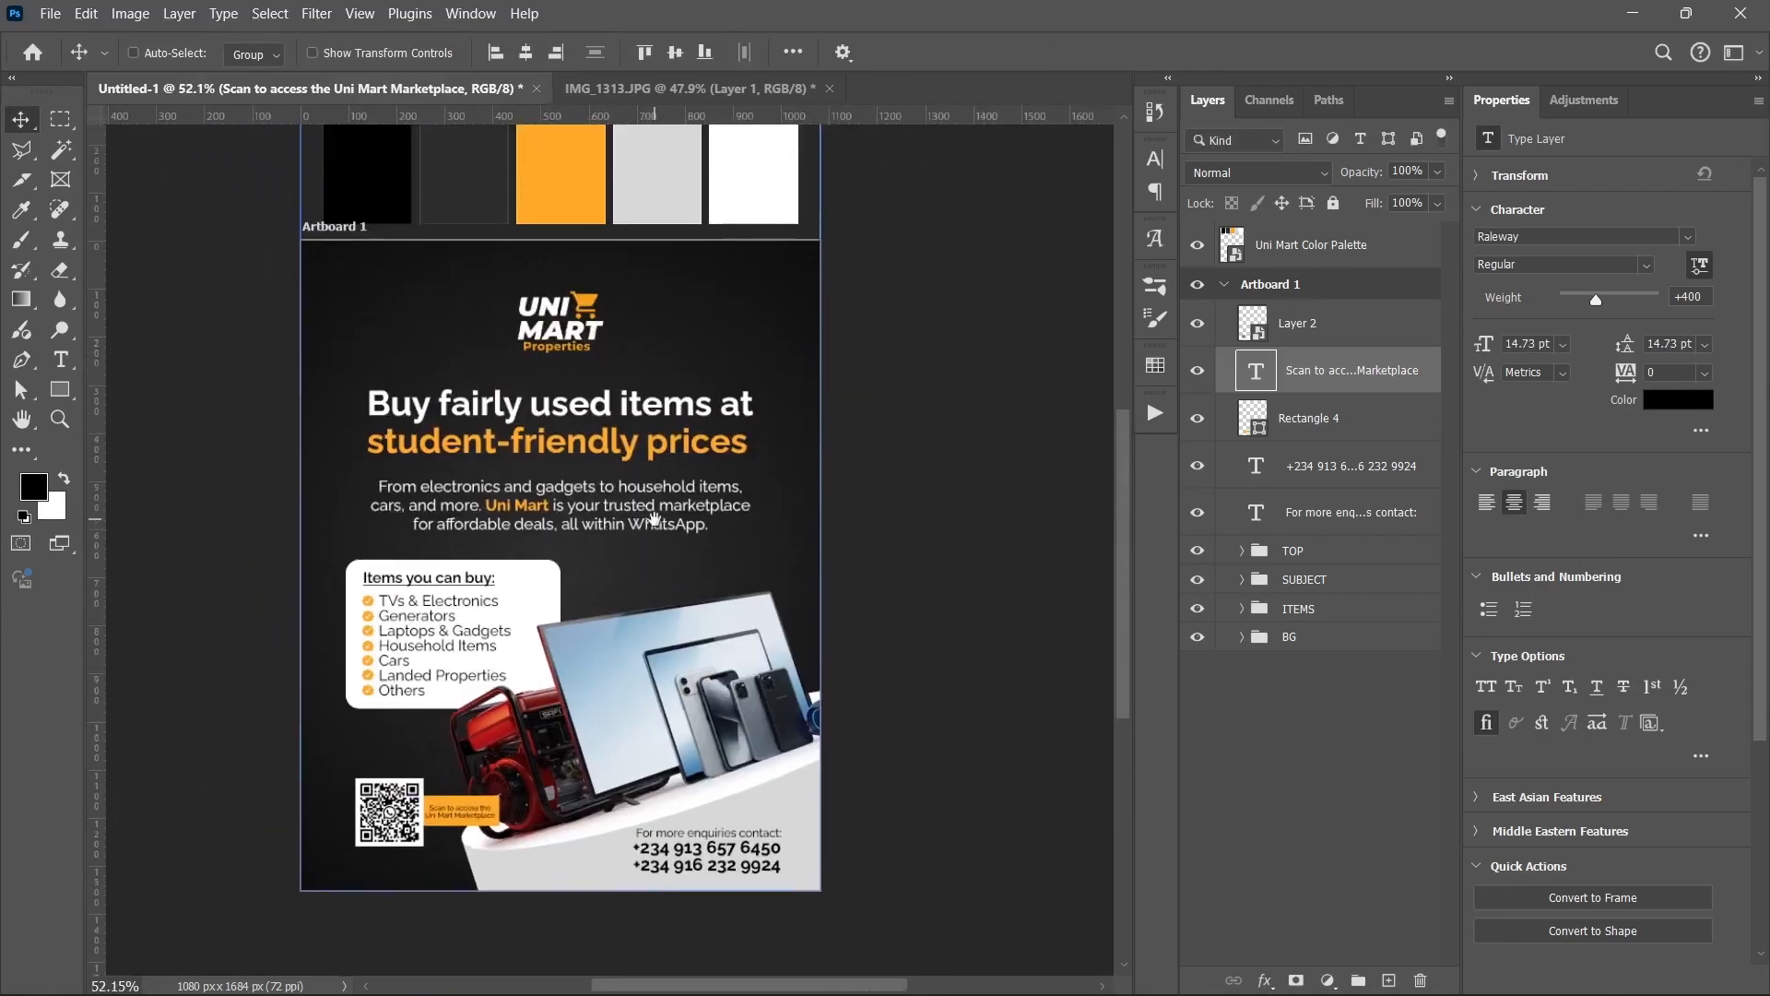
# - Group the enquiries heading and phone number text layers and name the group CONTACT
pyautogui.click(1300, 765)
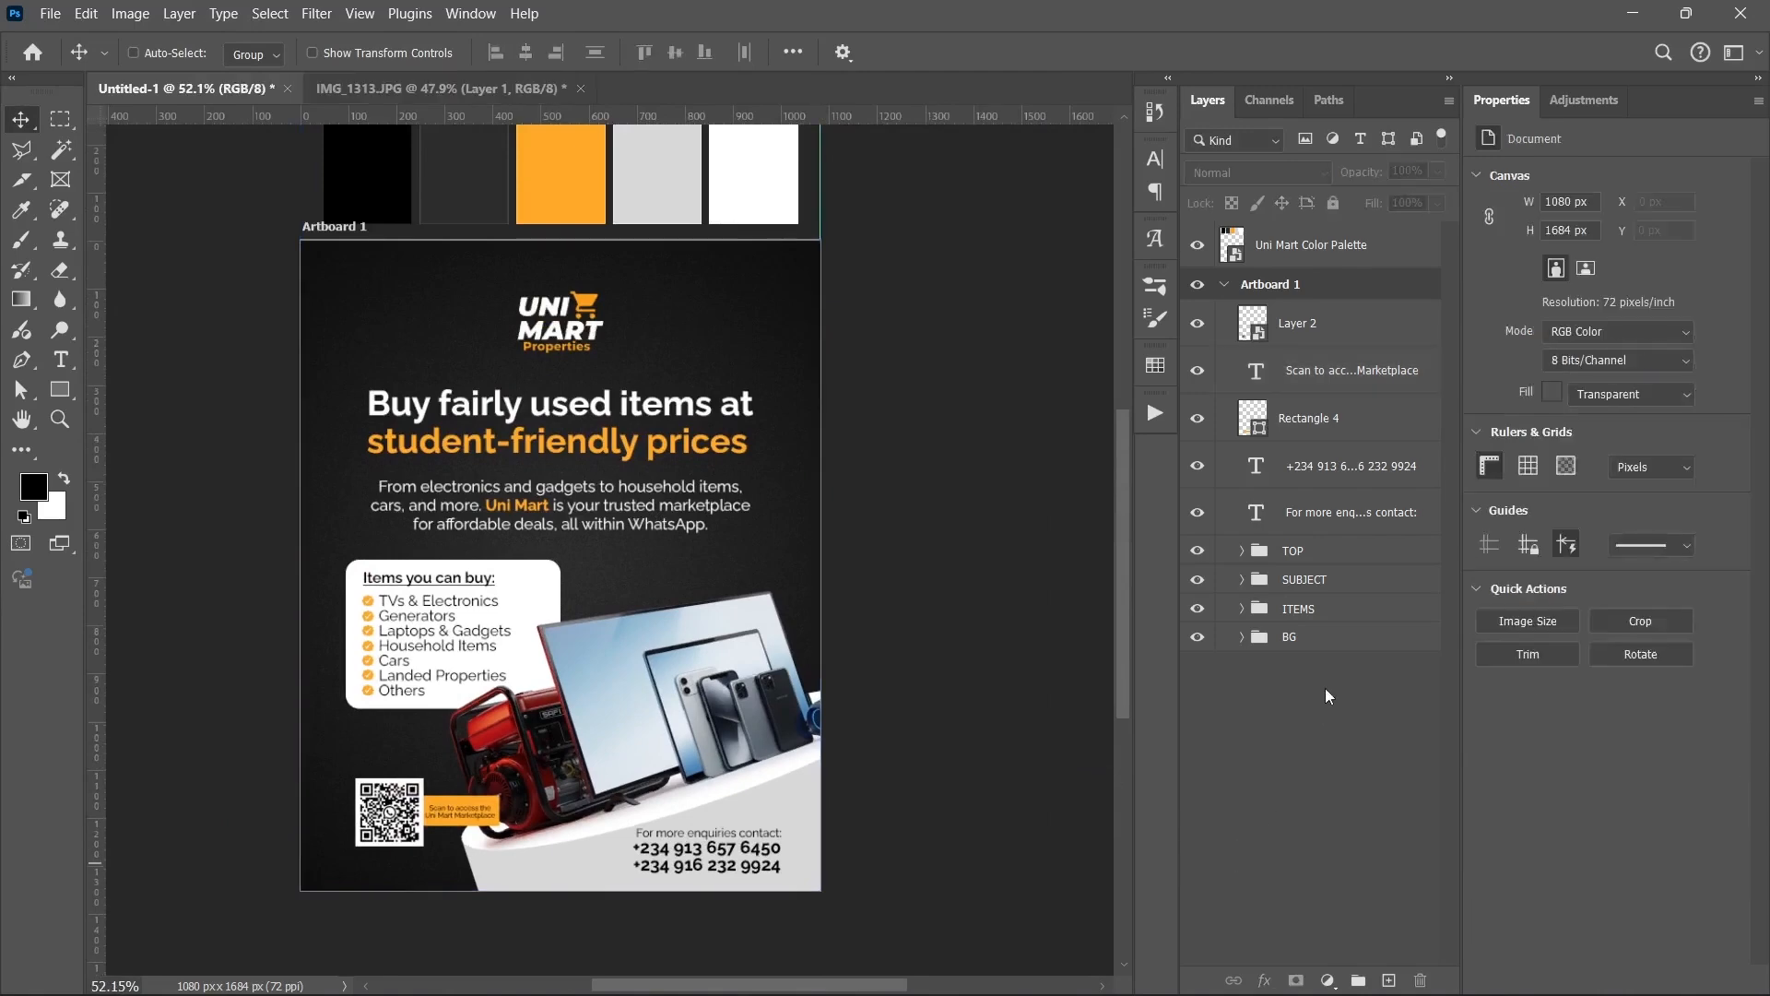
pyautogui.click(1321, 520)
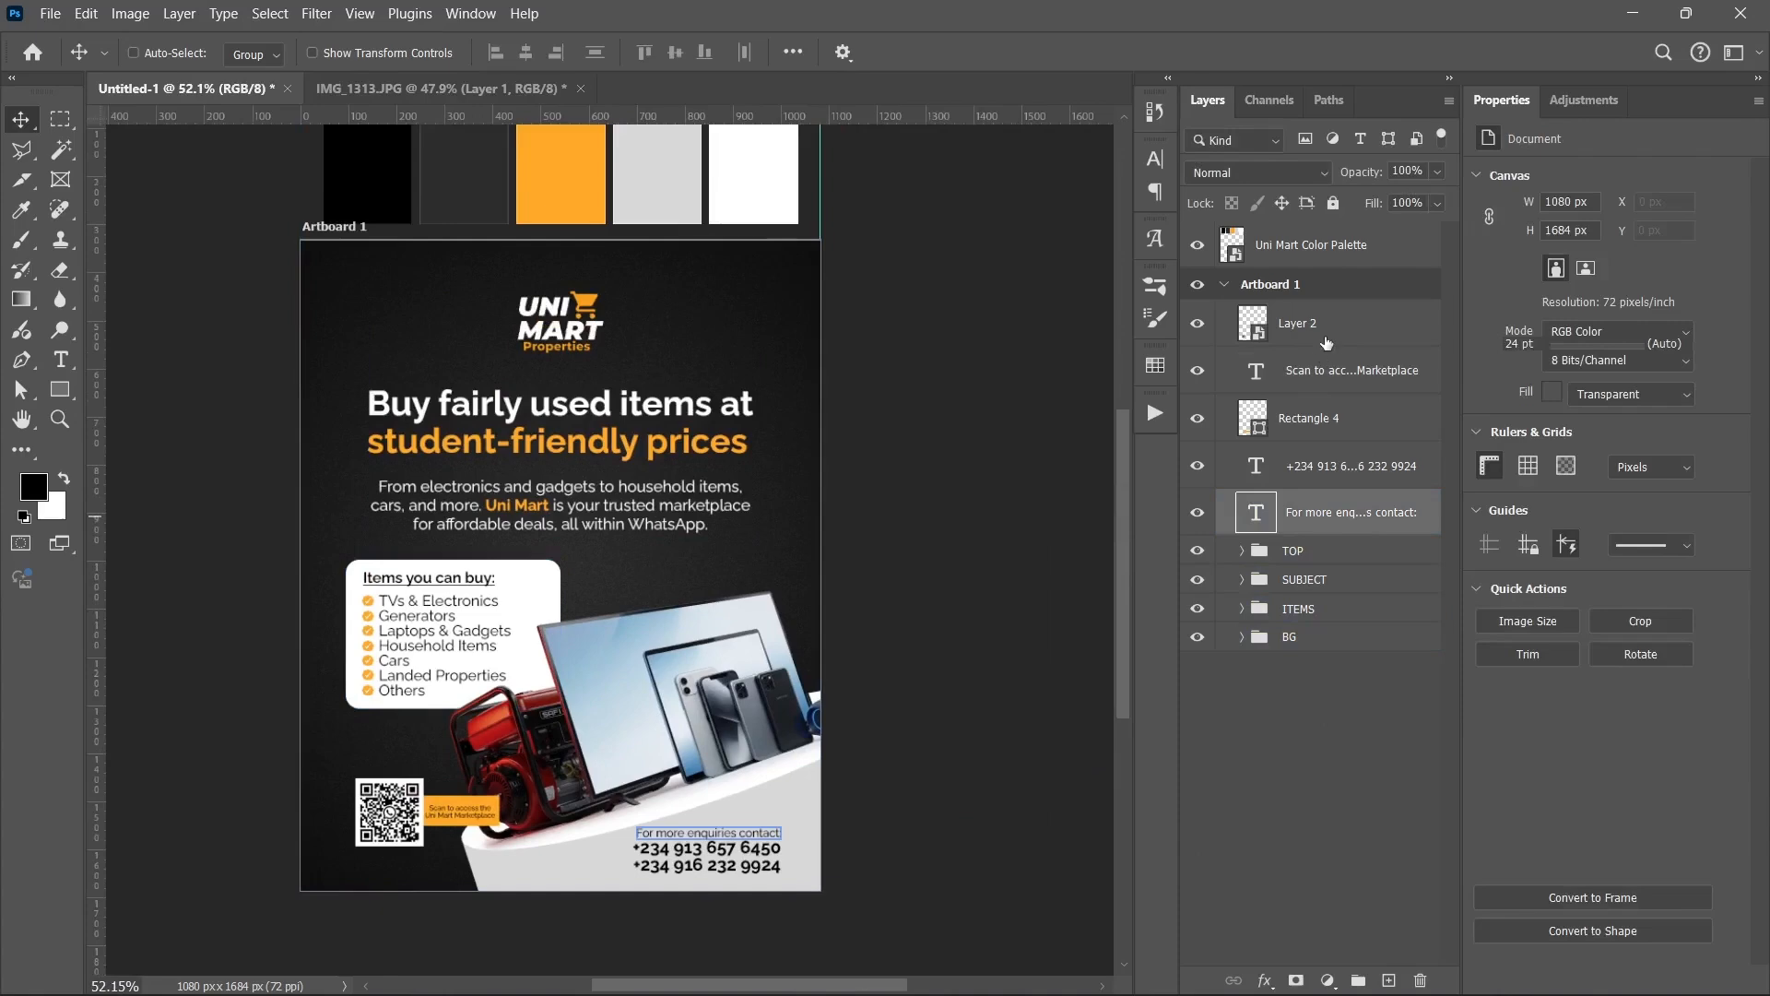
pyautogui.click(1326, 343)
pyautogui.click(1330, 510)
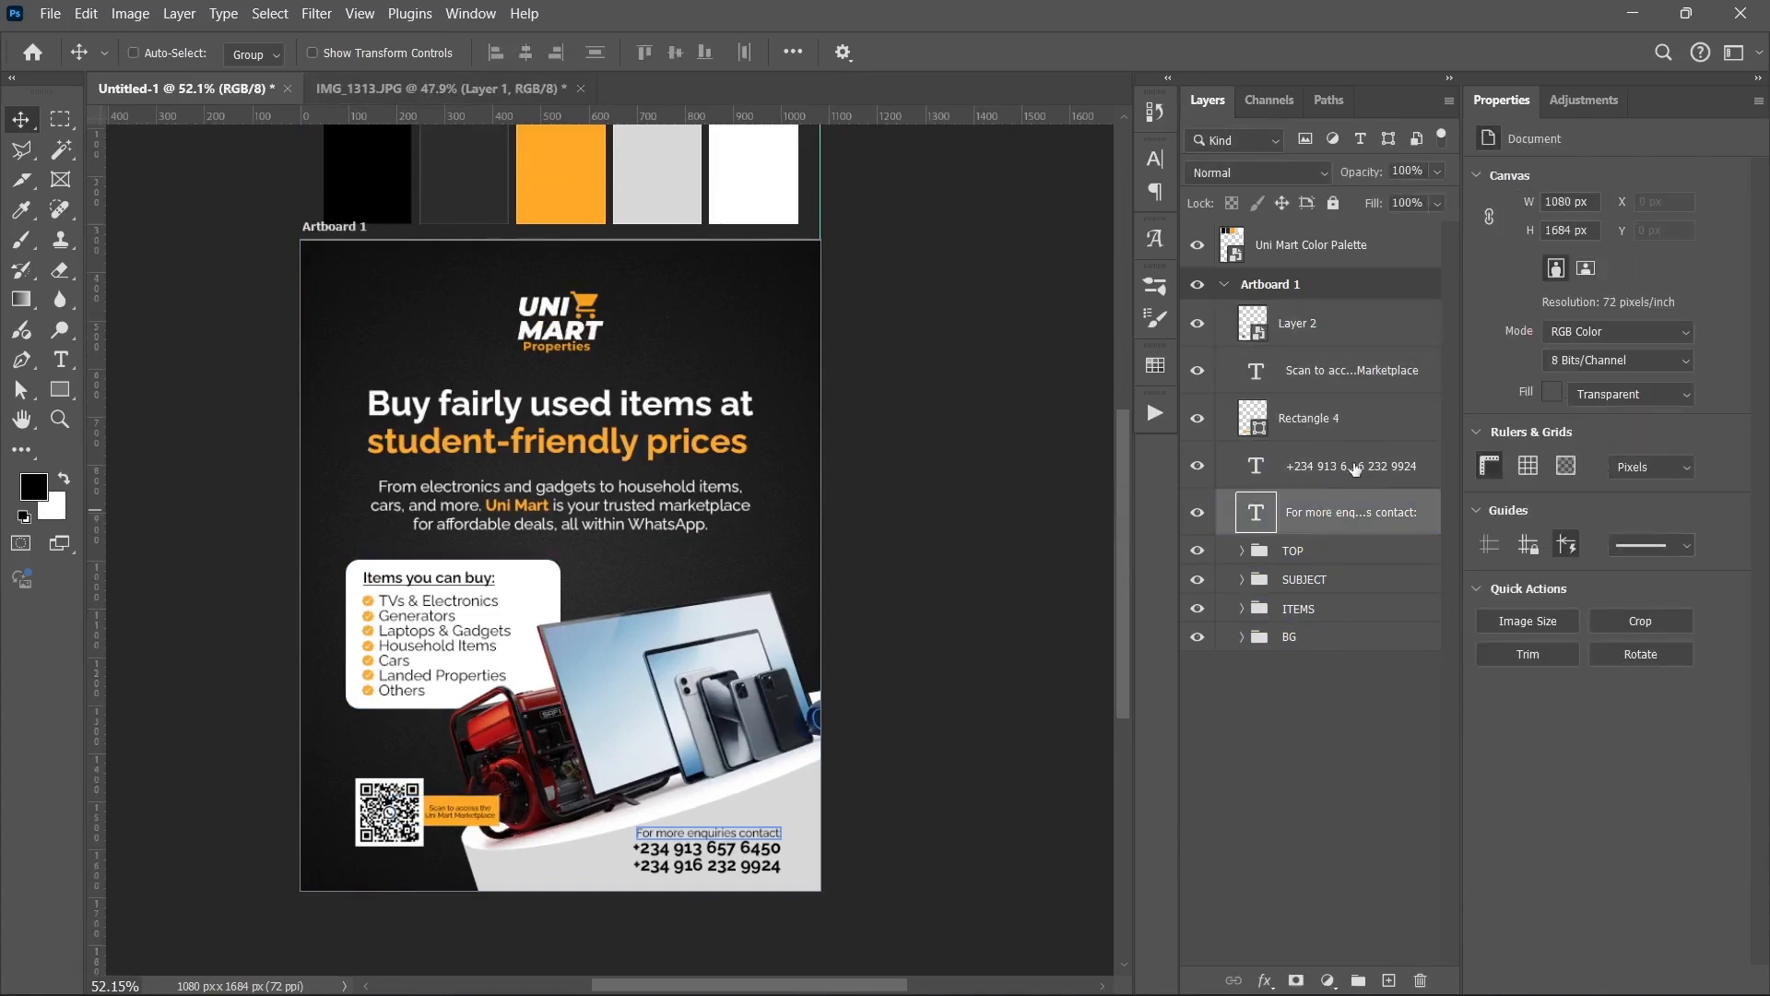
pyautogui.keyDown('shift'); pyautogui.click(1357, 432); pyautogui.keyUp('shift')
pyautogui.keyDown('ctrl'); pyautogui.click(1370, 433); pyautogui.keyUp('ctrl')
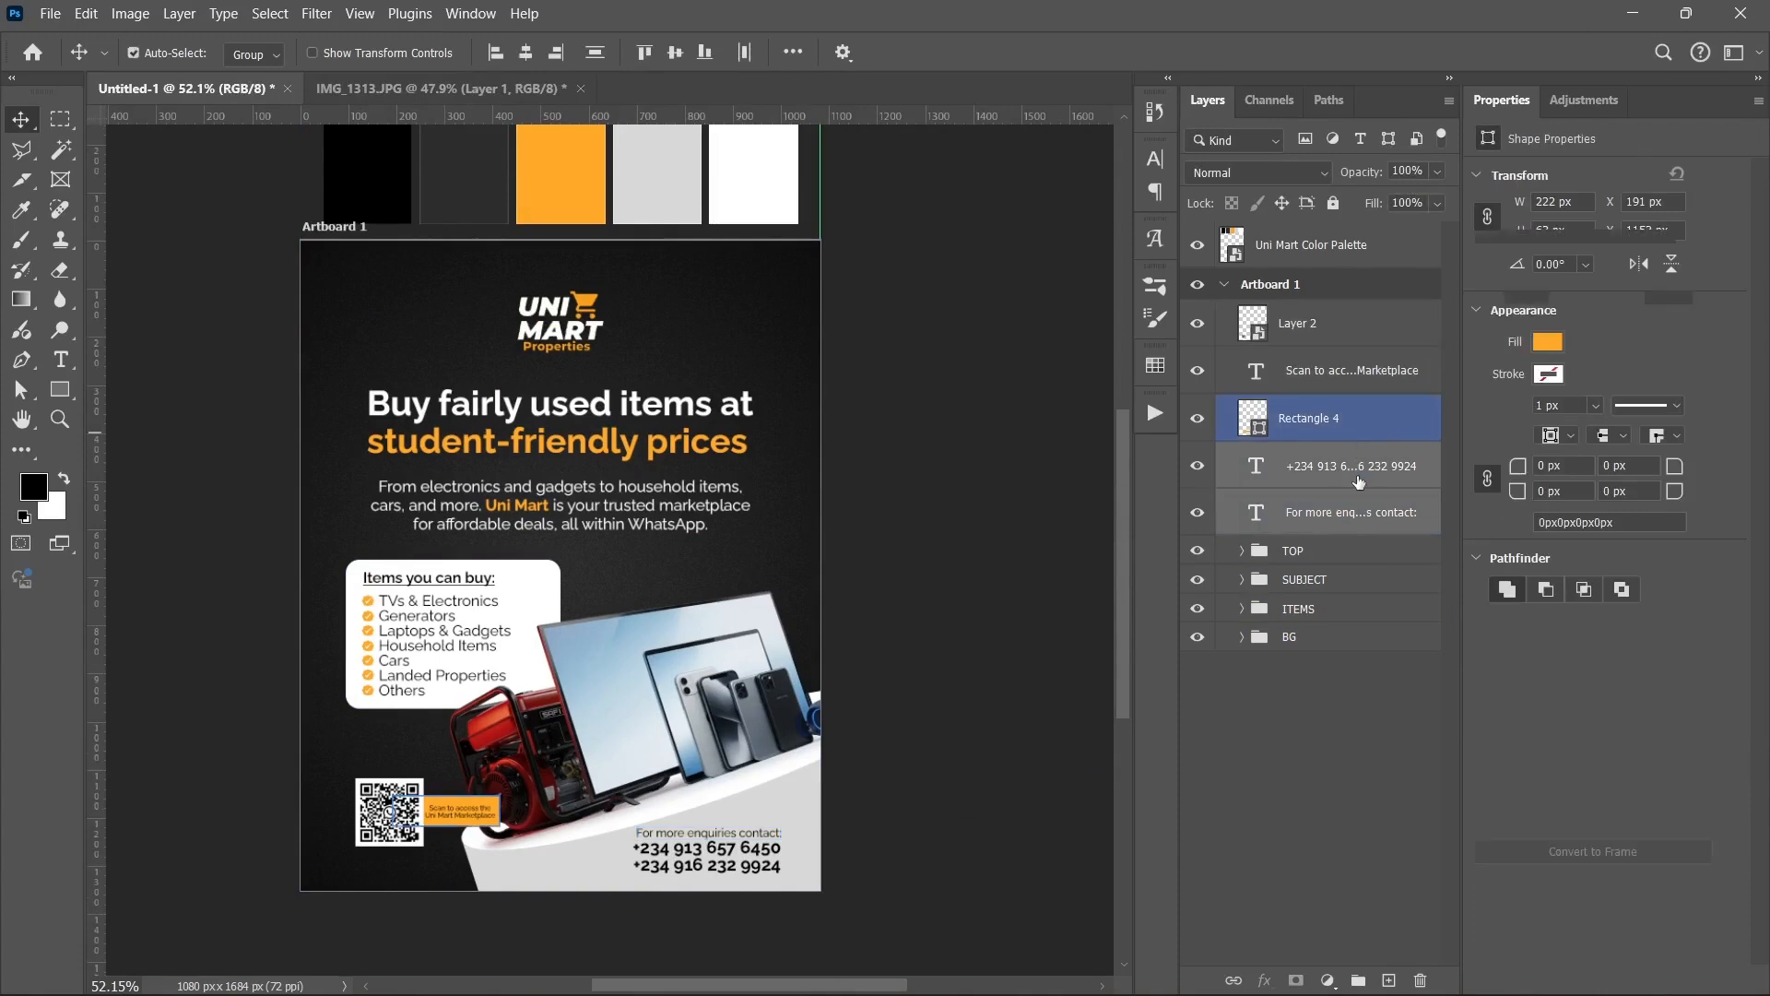
pyautogui.hotkey('ctrl', 'g')
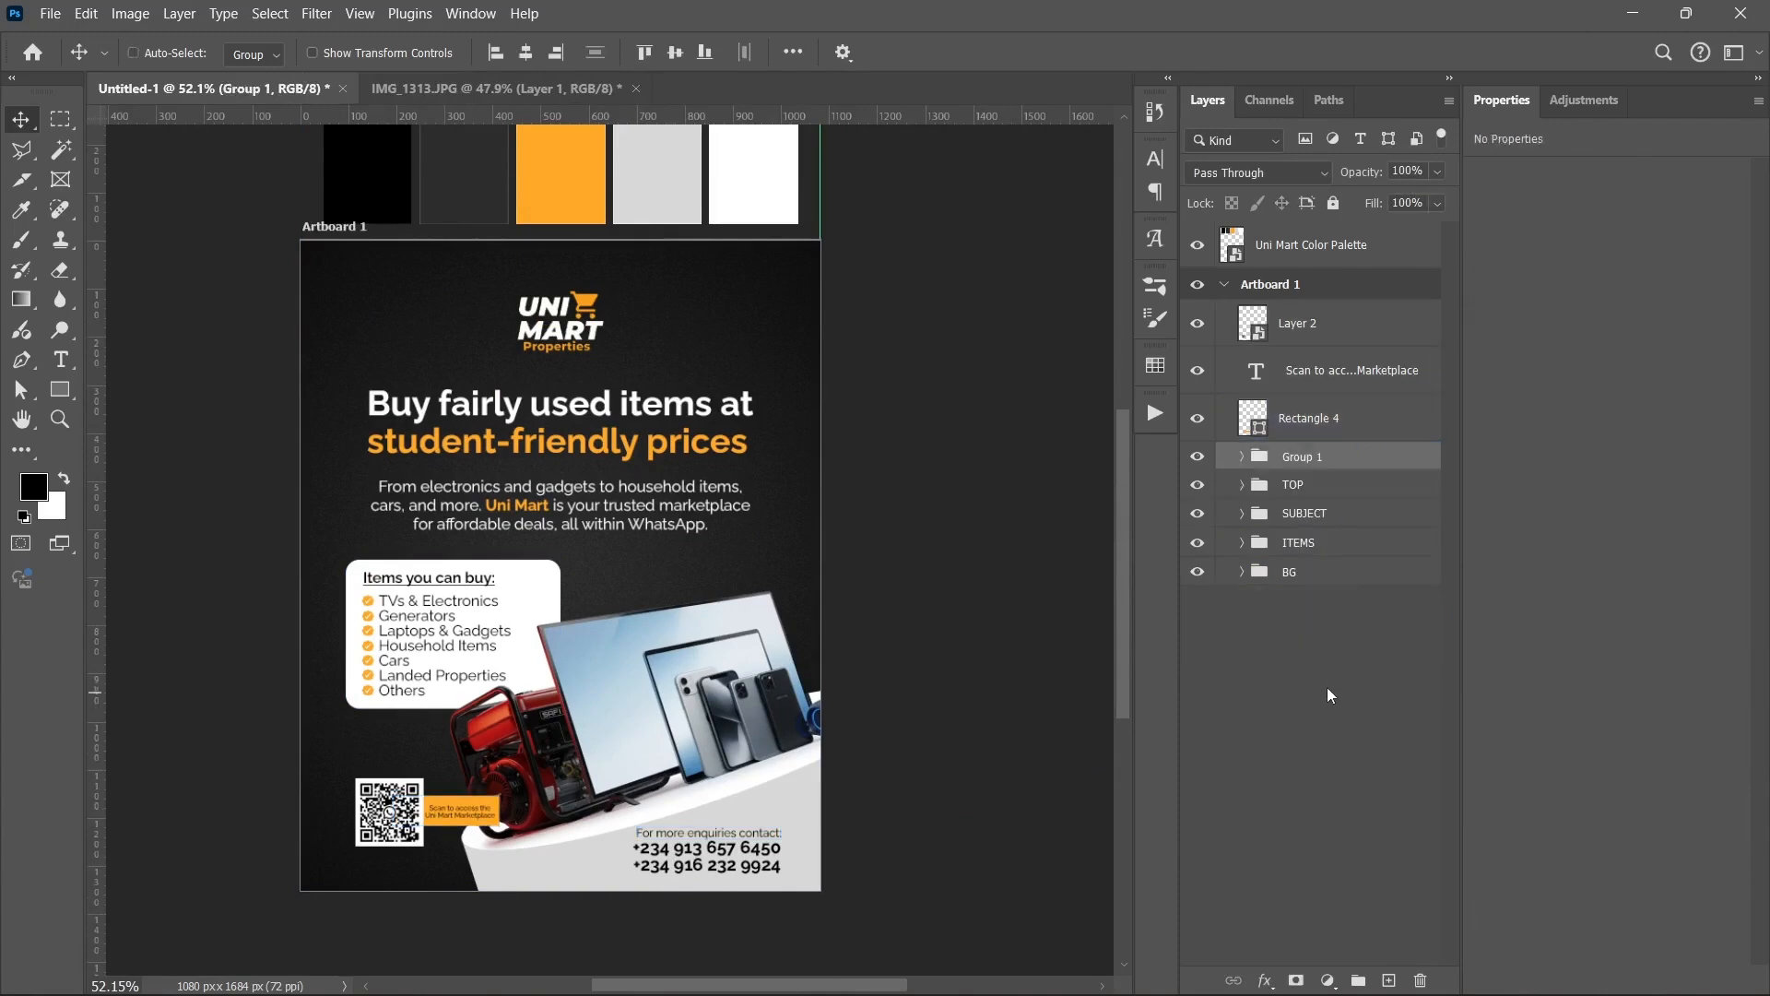
pyautogui.doubleClick(1302, 458)
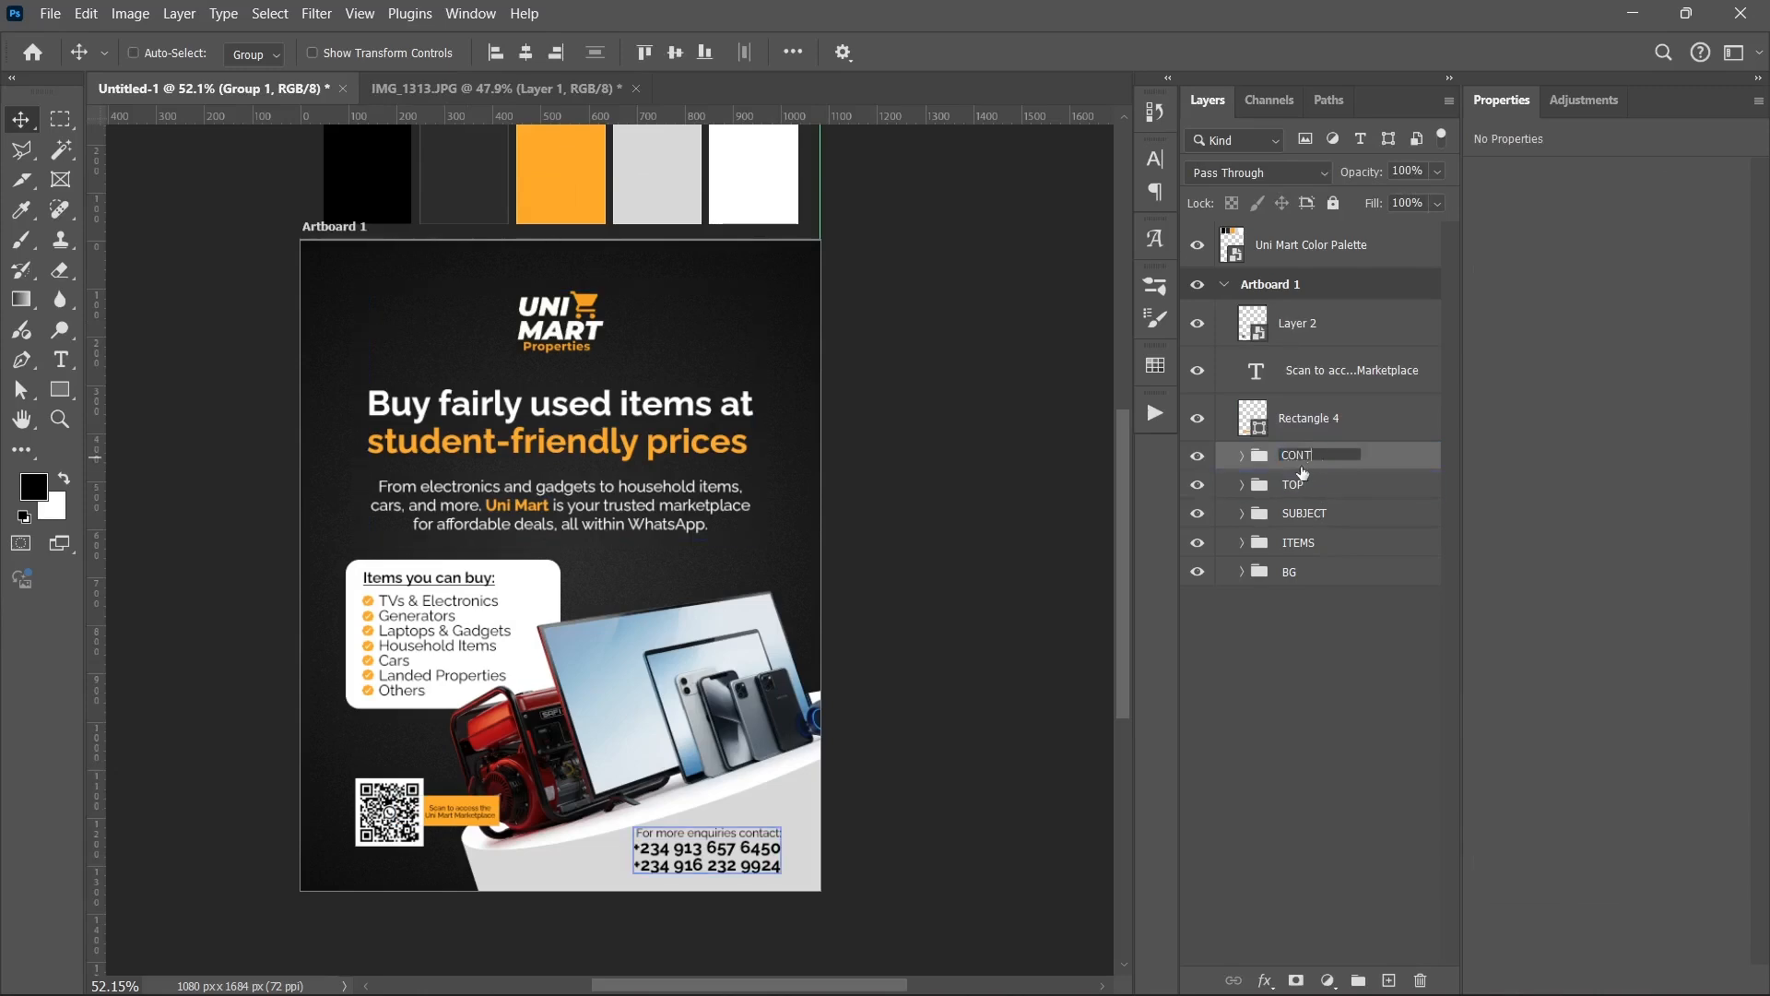
pyautogui.press('Return')
# - Group the QR code, scan caption and orange rectangle layers and name the group QR CODE
pyautogui.click(1356, 324)
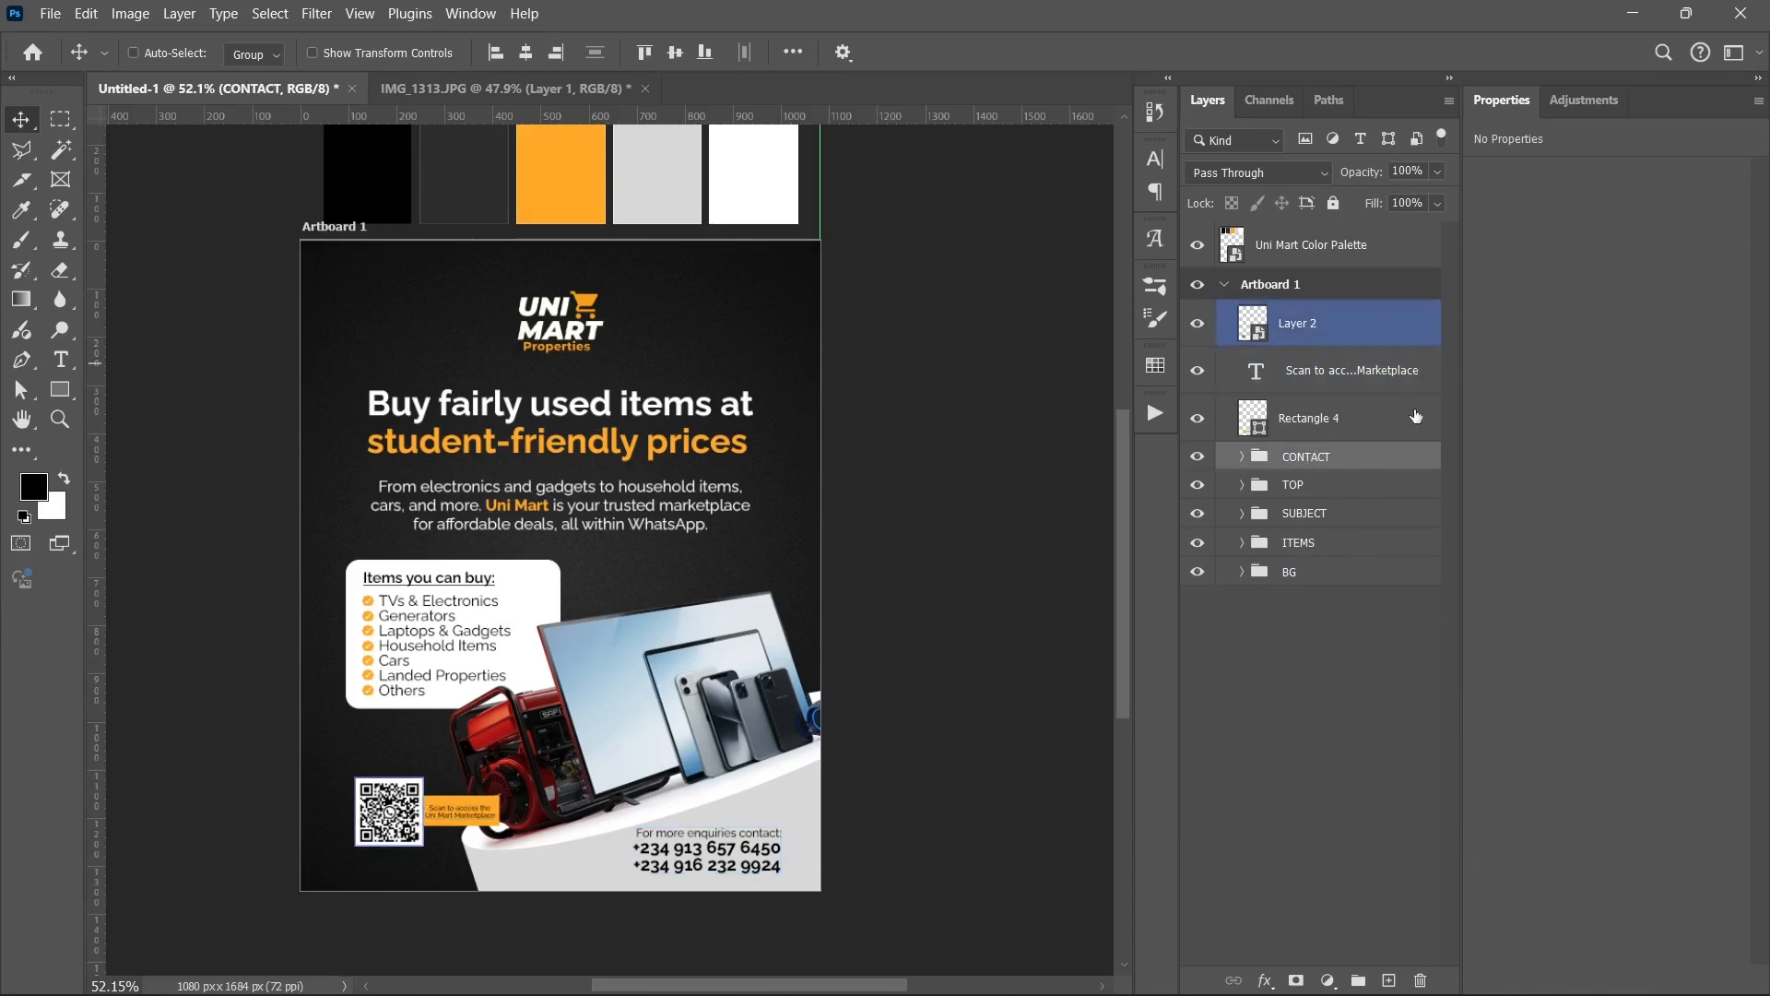
pyautogui.click(1355, 419)
pyautogui.keyDown('shift'); pyautogui.click(1398, 336); pyautogui.keyUp('shift')
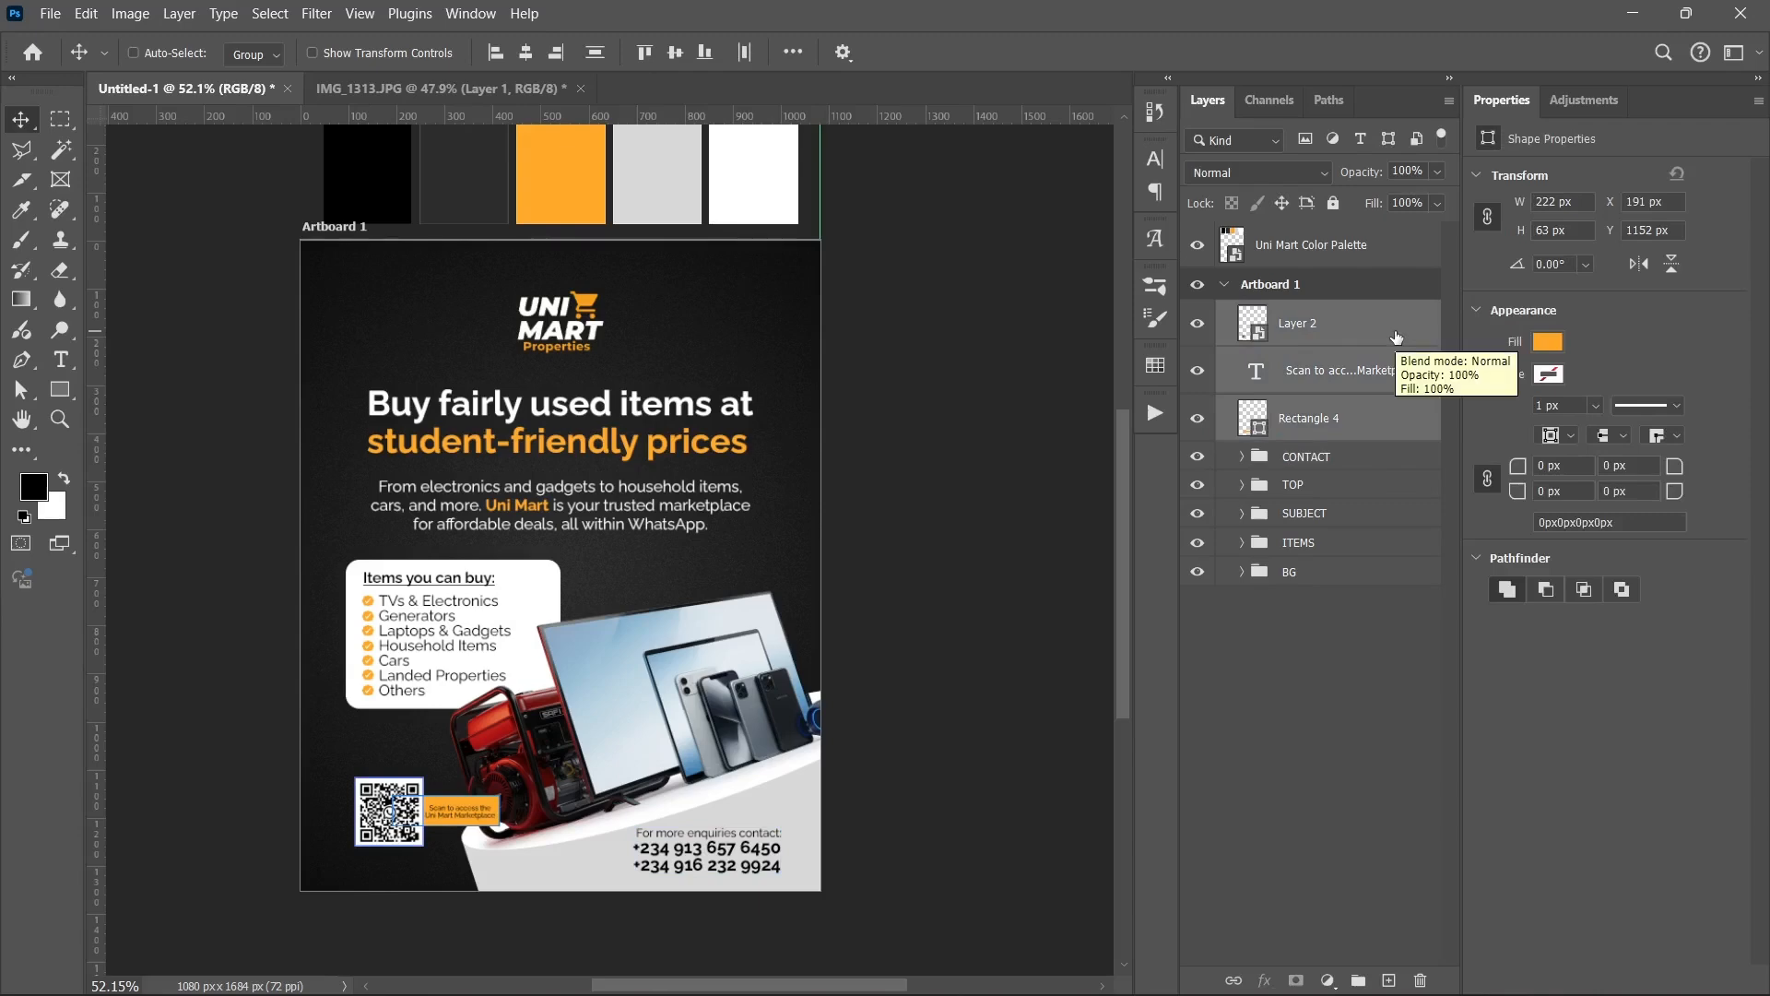
pyautogui.hotkey('ctrl', 'g')
pyautogui.doubleClick(1304, 315)
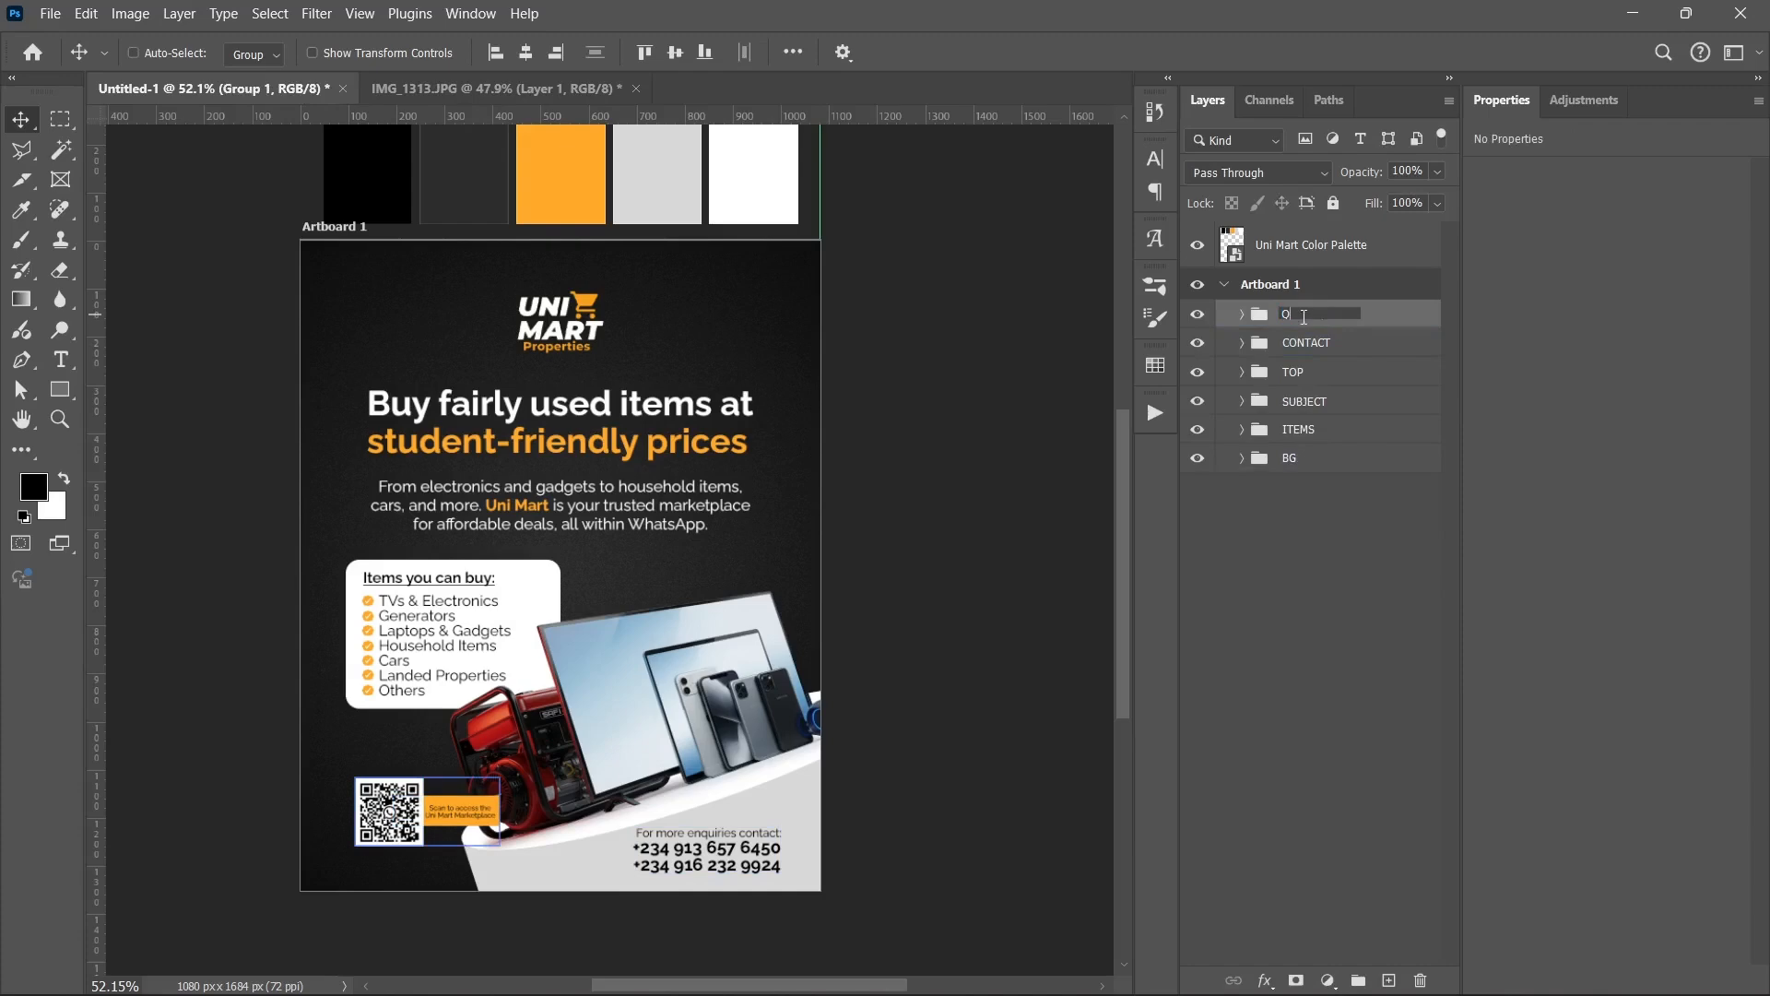
pyautogui.press('Return')
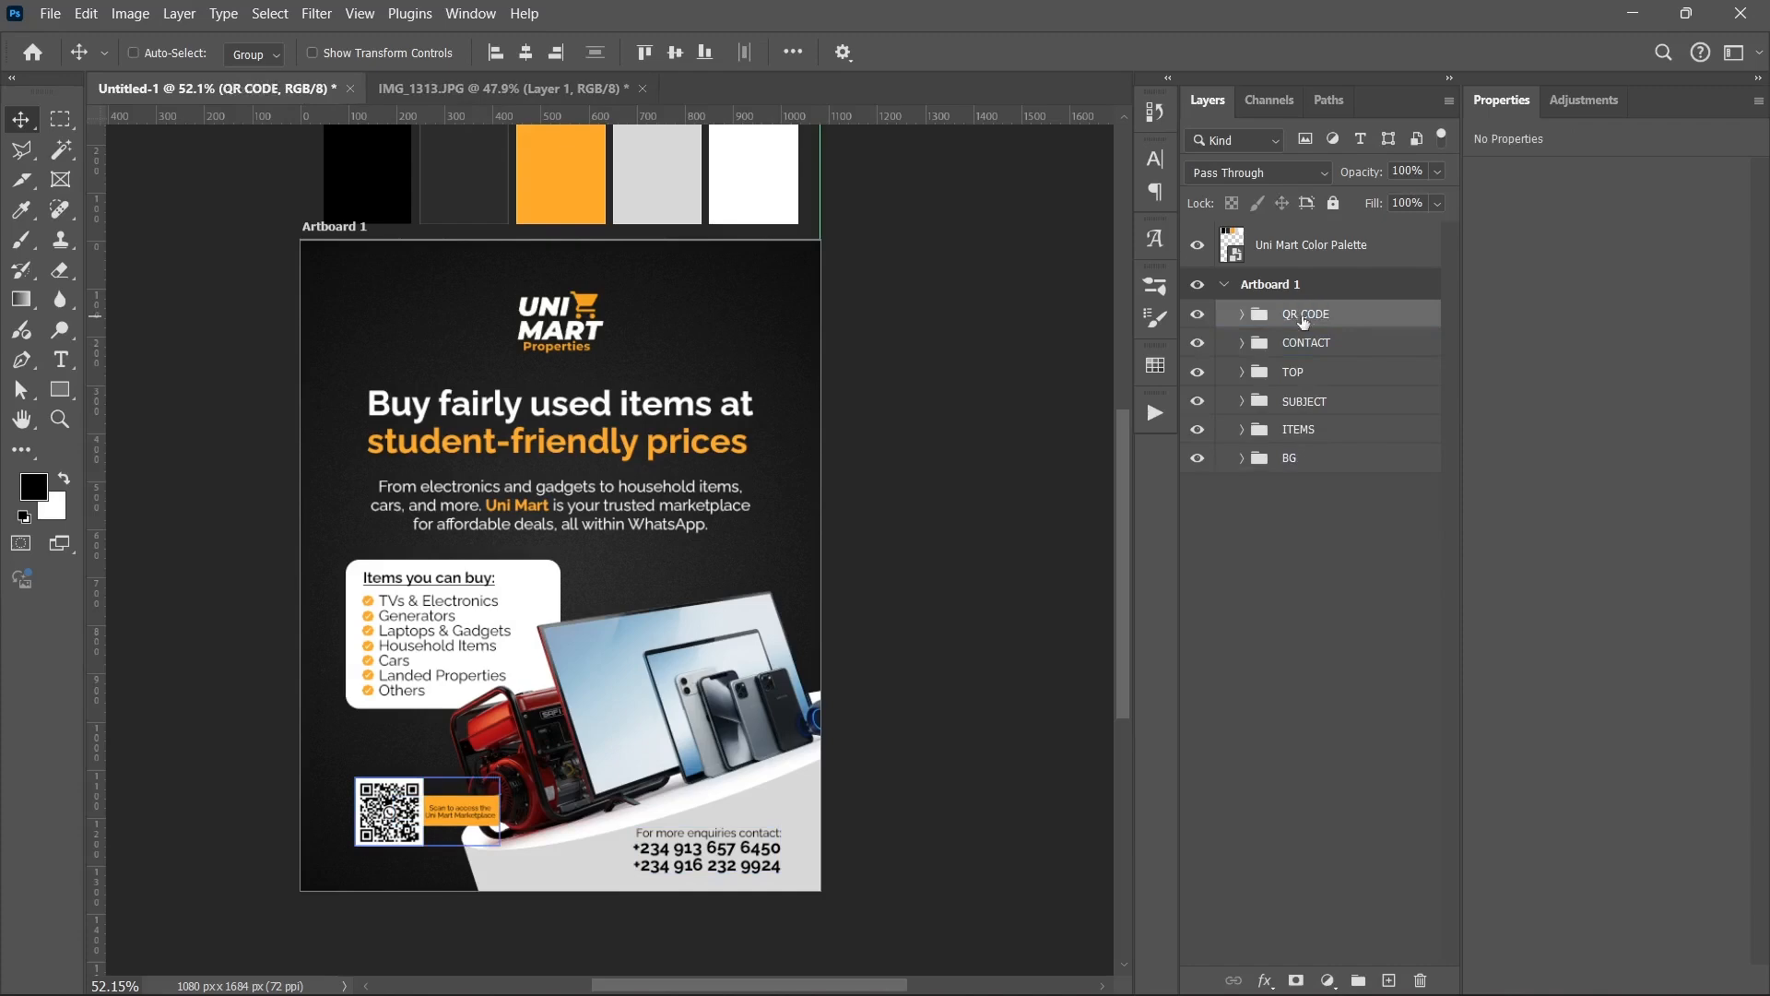
# - Stamp all visible layers into a new layer above the QR CODE group and convert it to a smart object
pyautogui.click(1299, 657)
pyautogui.click(1326, 316)
pyautogui.hotkey('ctrl', 'v')
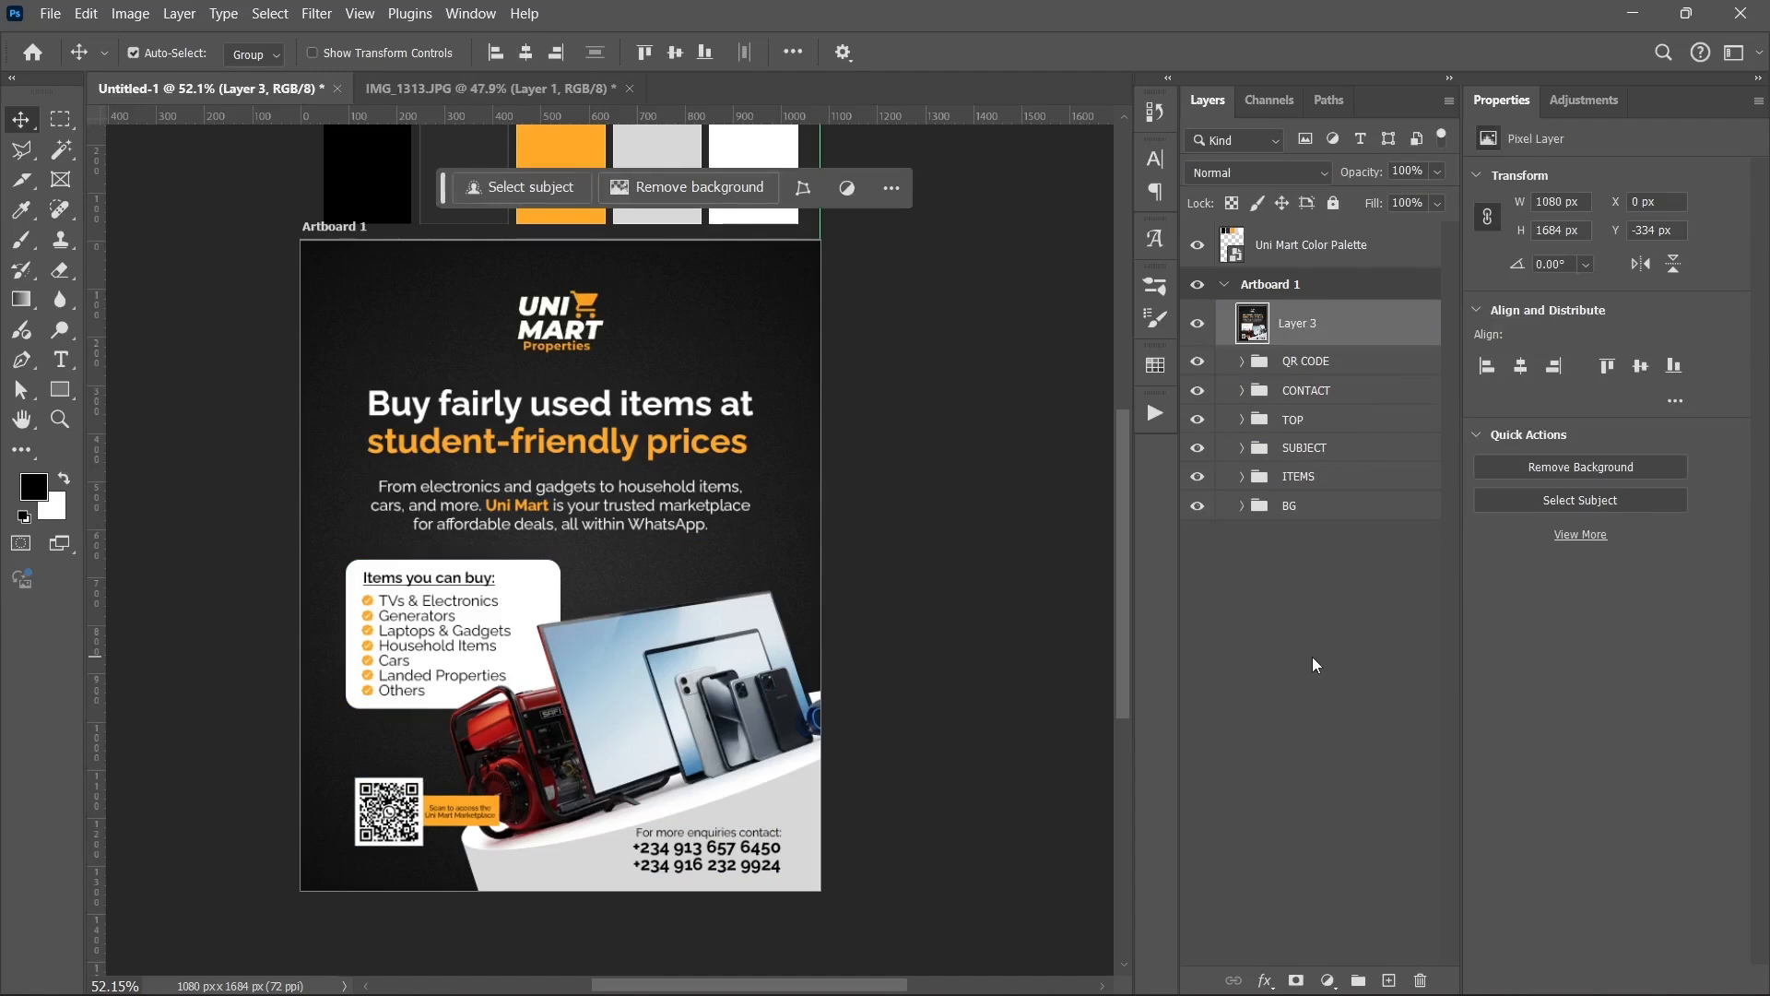
pyautogui.rightClick(1417, 318)
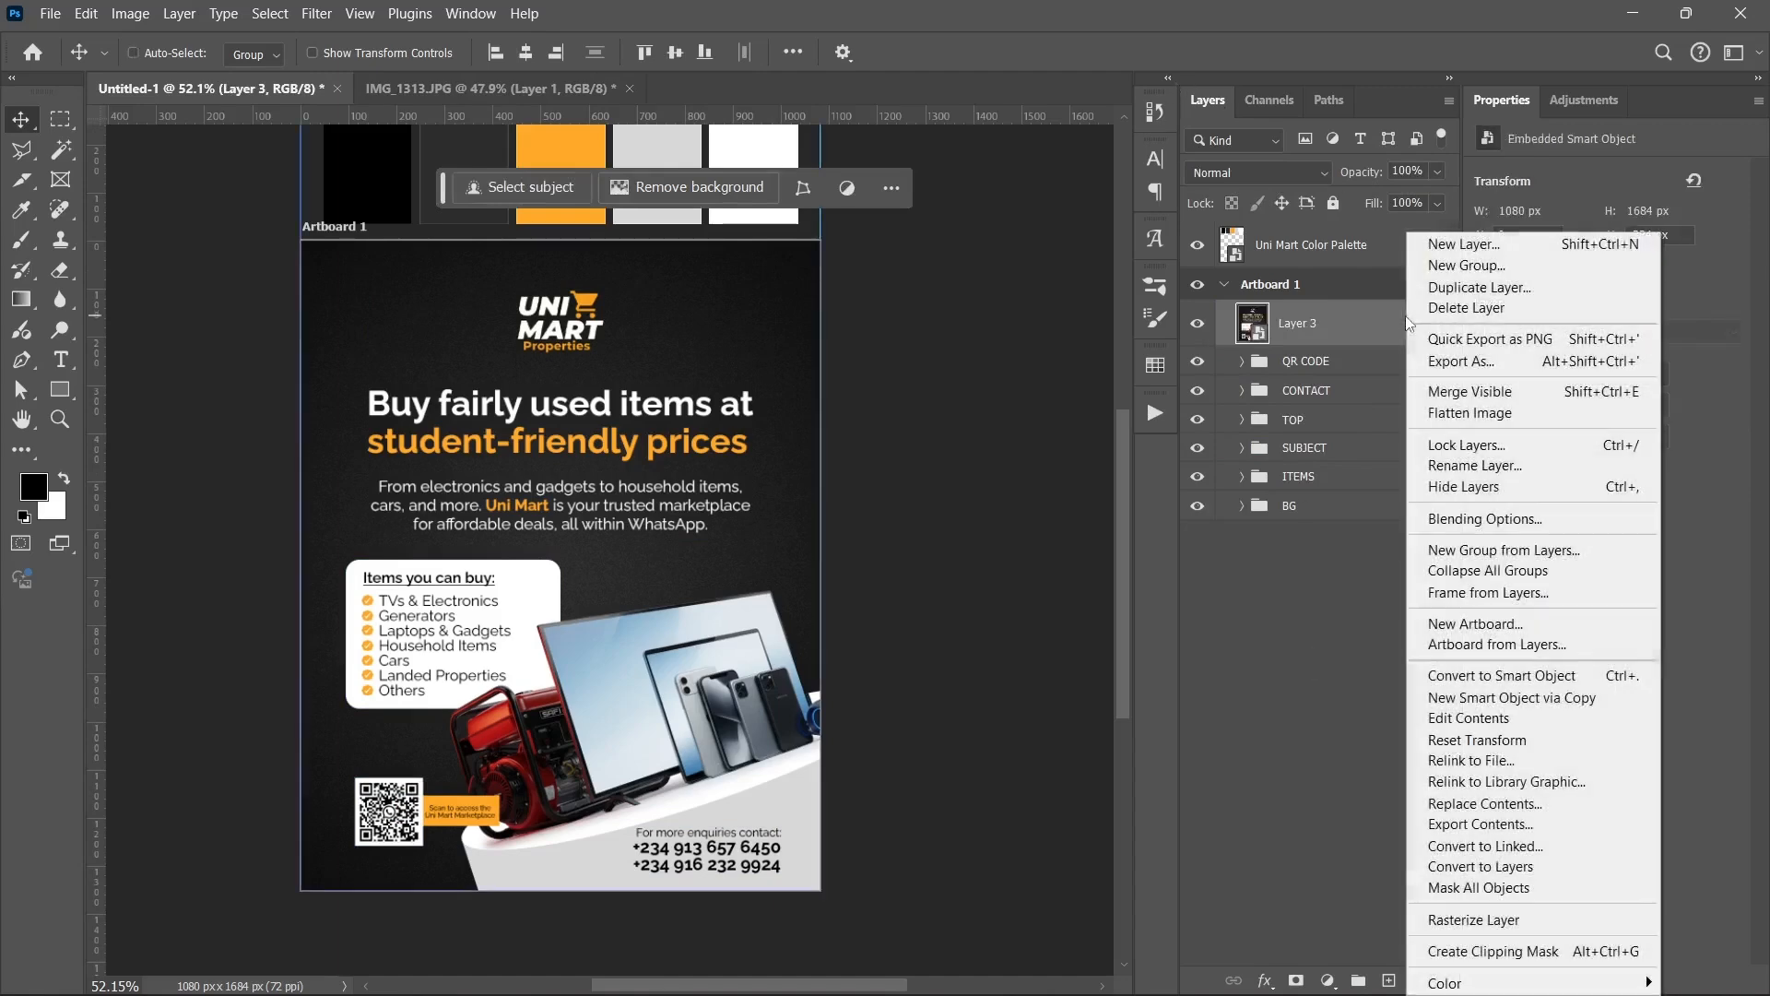
pyautogui.click(1334, 502)
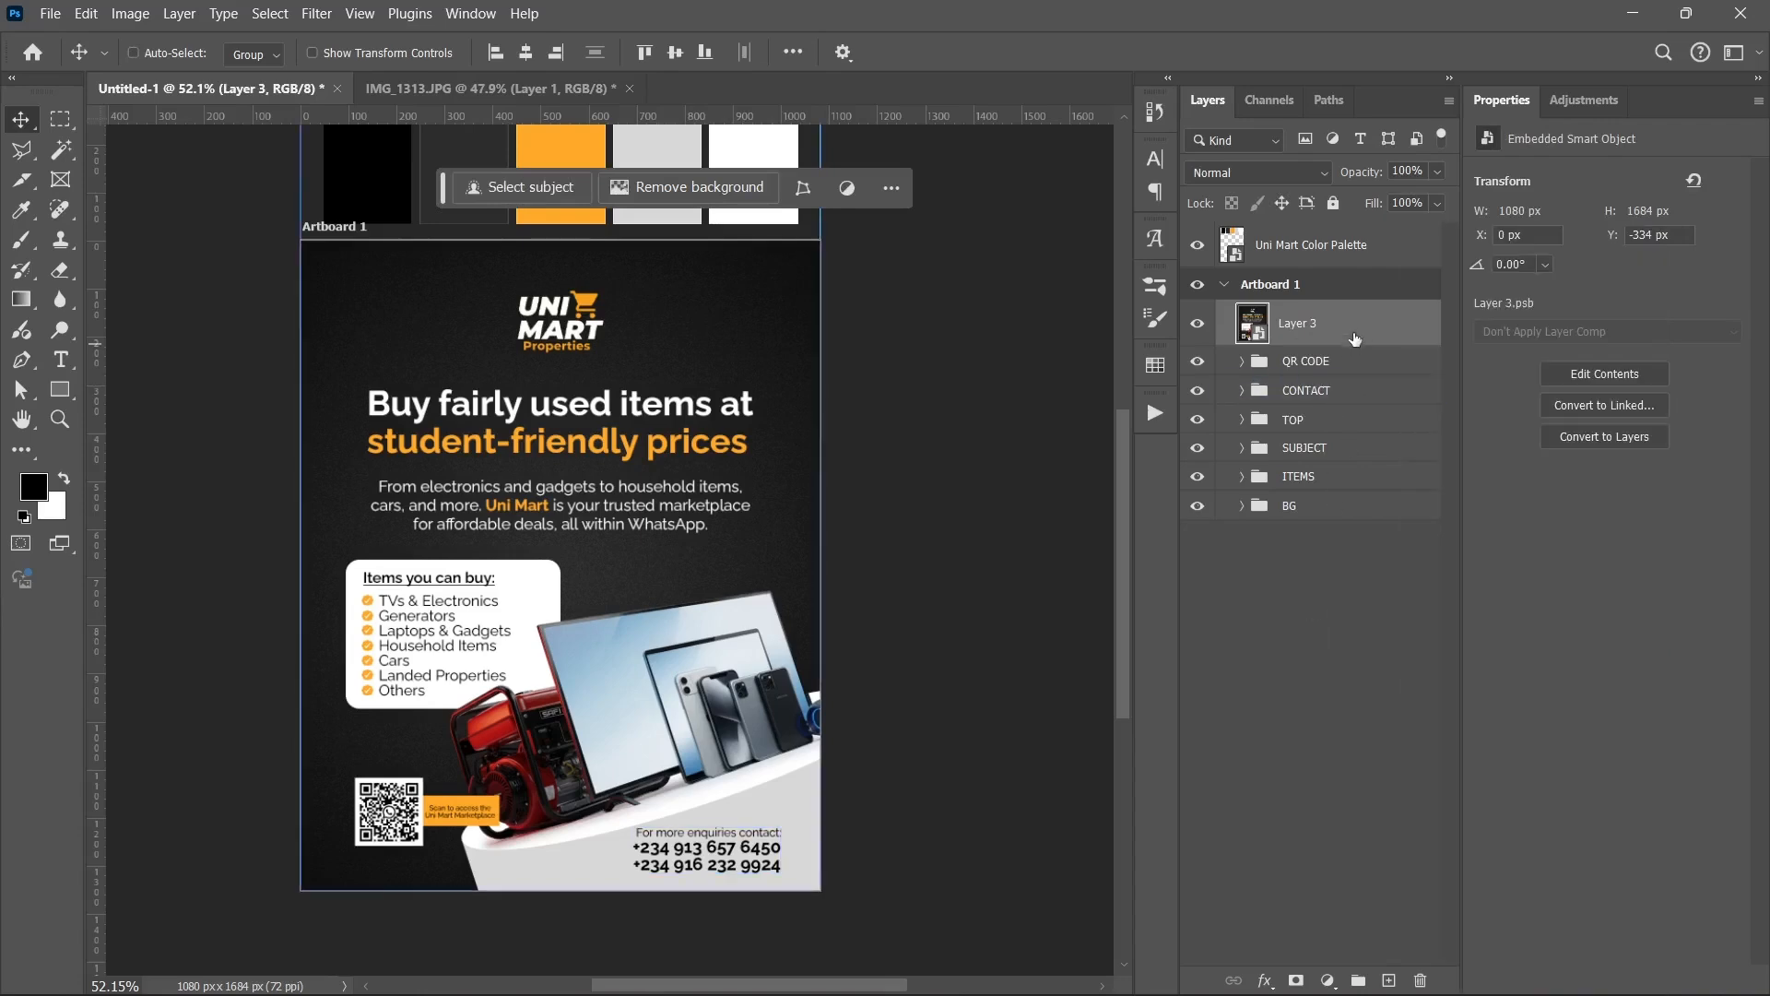
# - Open the Camera Raw Filter for the merged smart object and collapse its Color, Effects and Curve sections
pyautogui.click(318, 15)
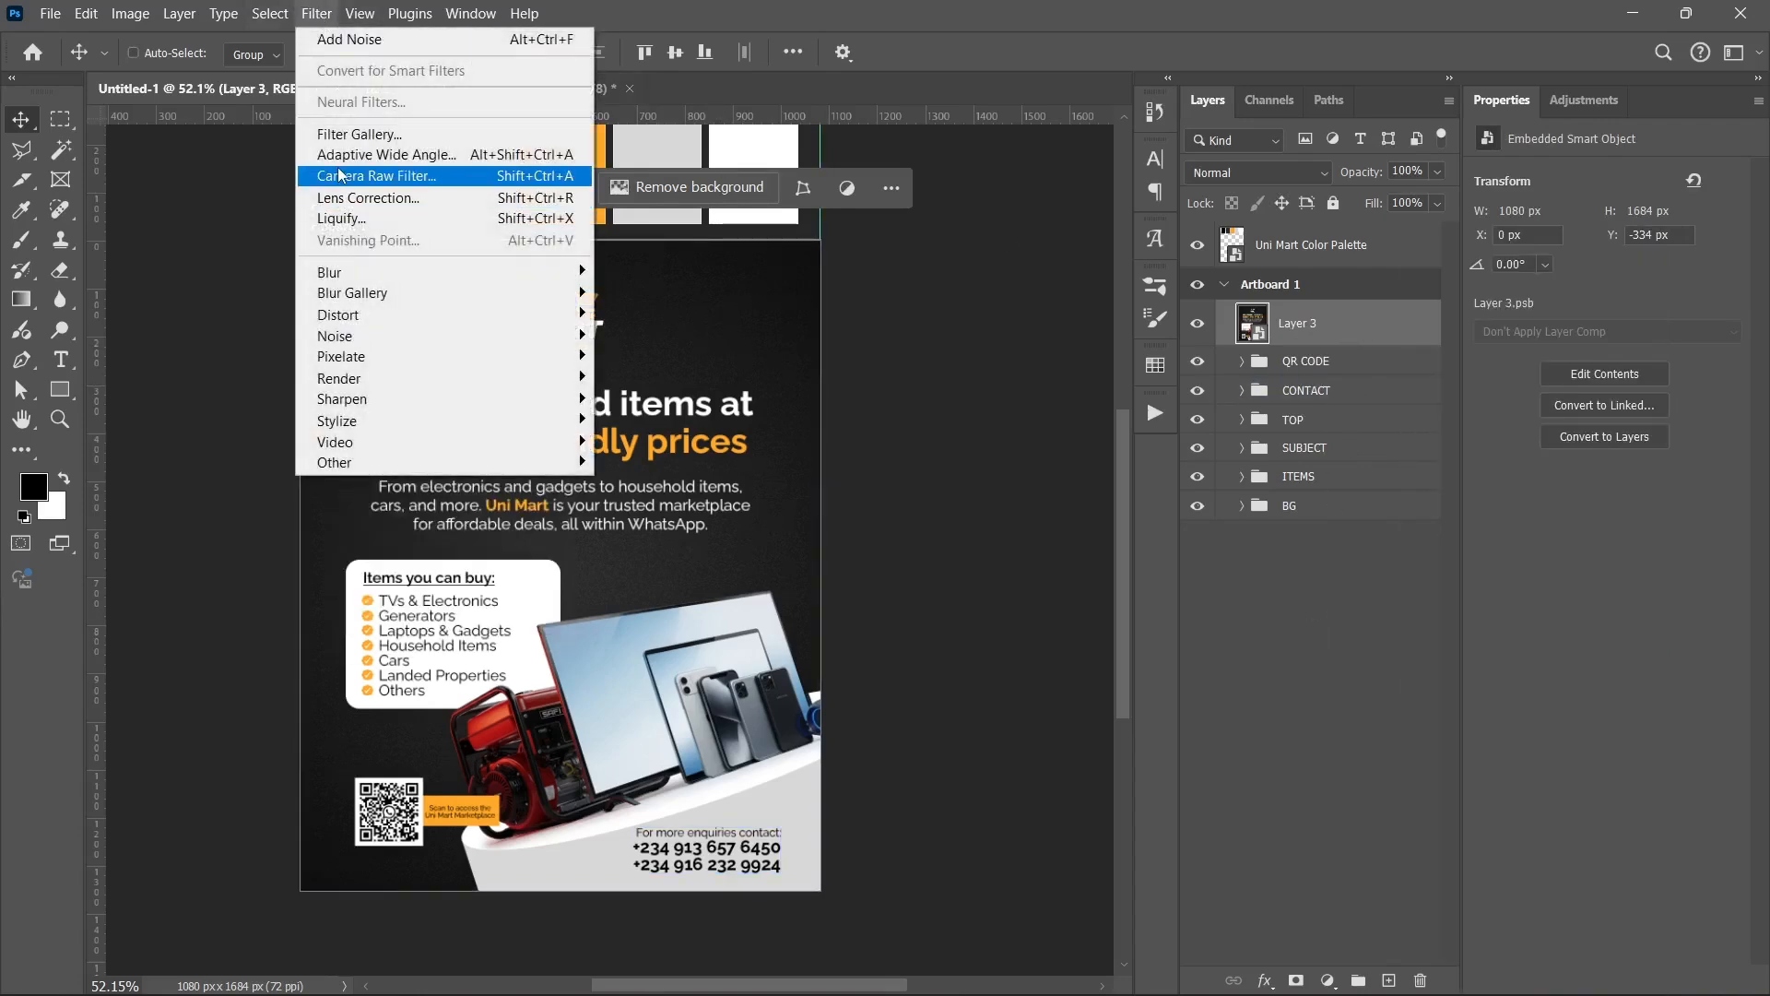
pyautogui.click(339, 175)
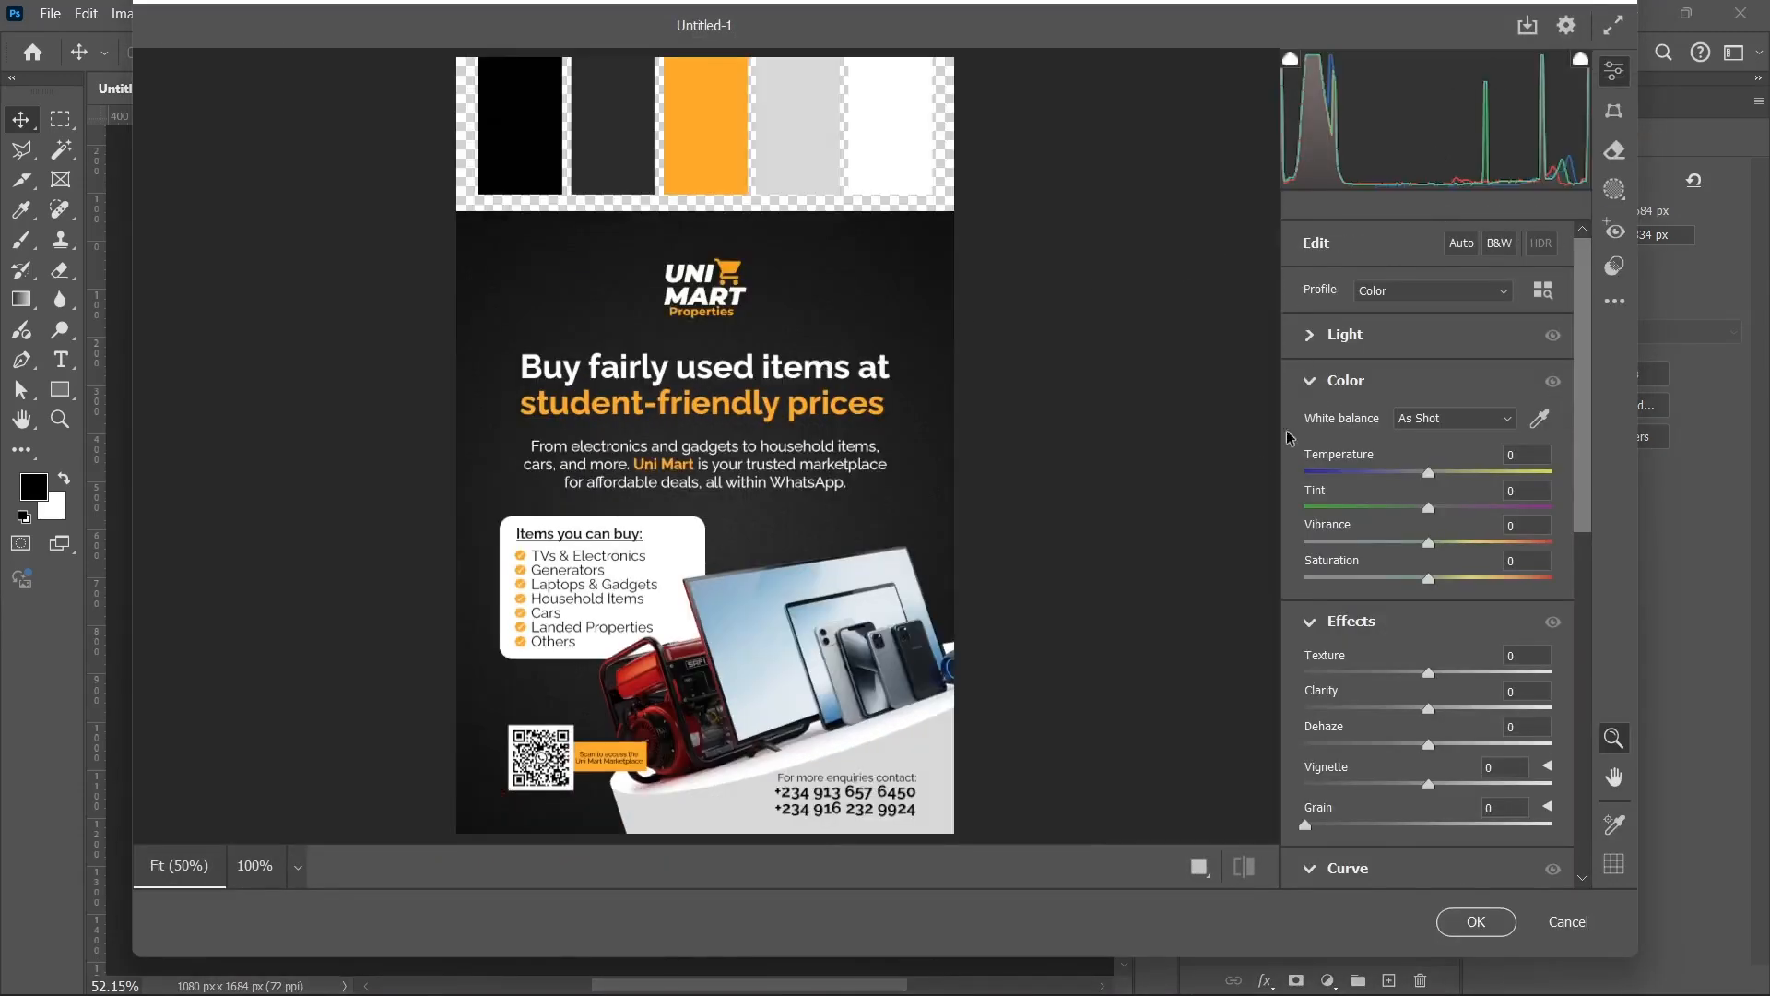
pyautogui.click(1310, 381)
pyautogui.click(1315, 435)
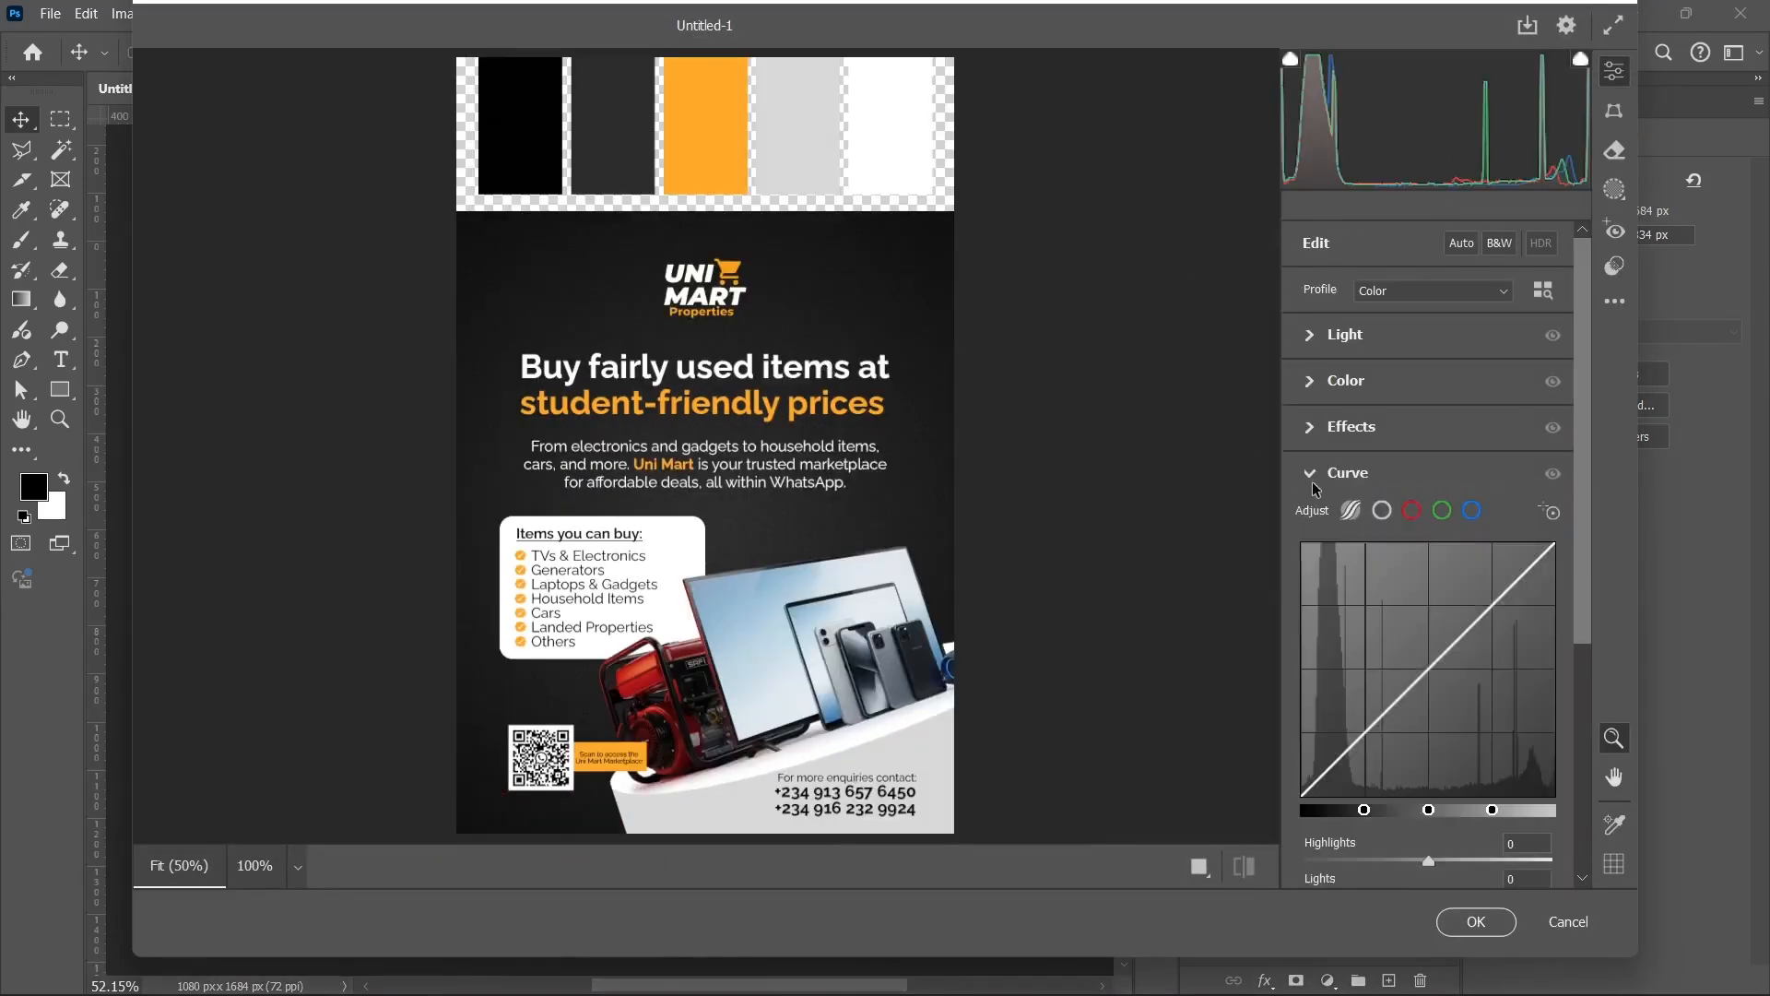
pyautogui.click(1311, 474)
pyautogui.moveTo(785, 428); pyautogui.dragTo(804, 397)
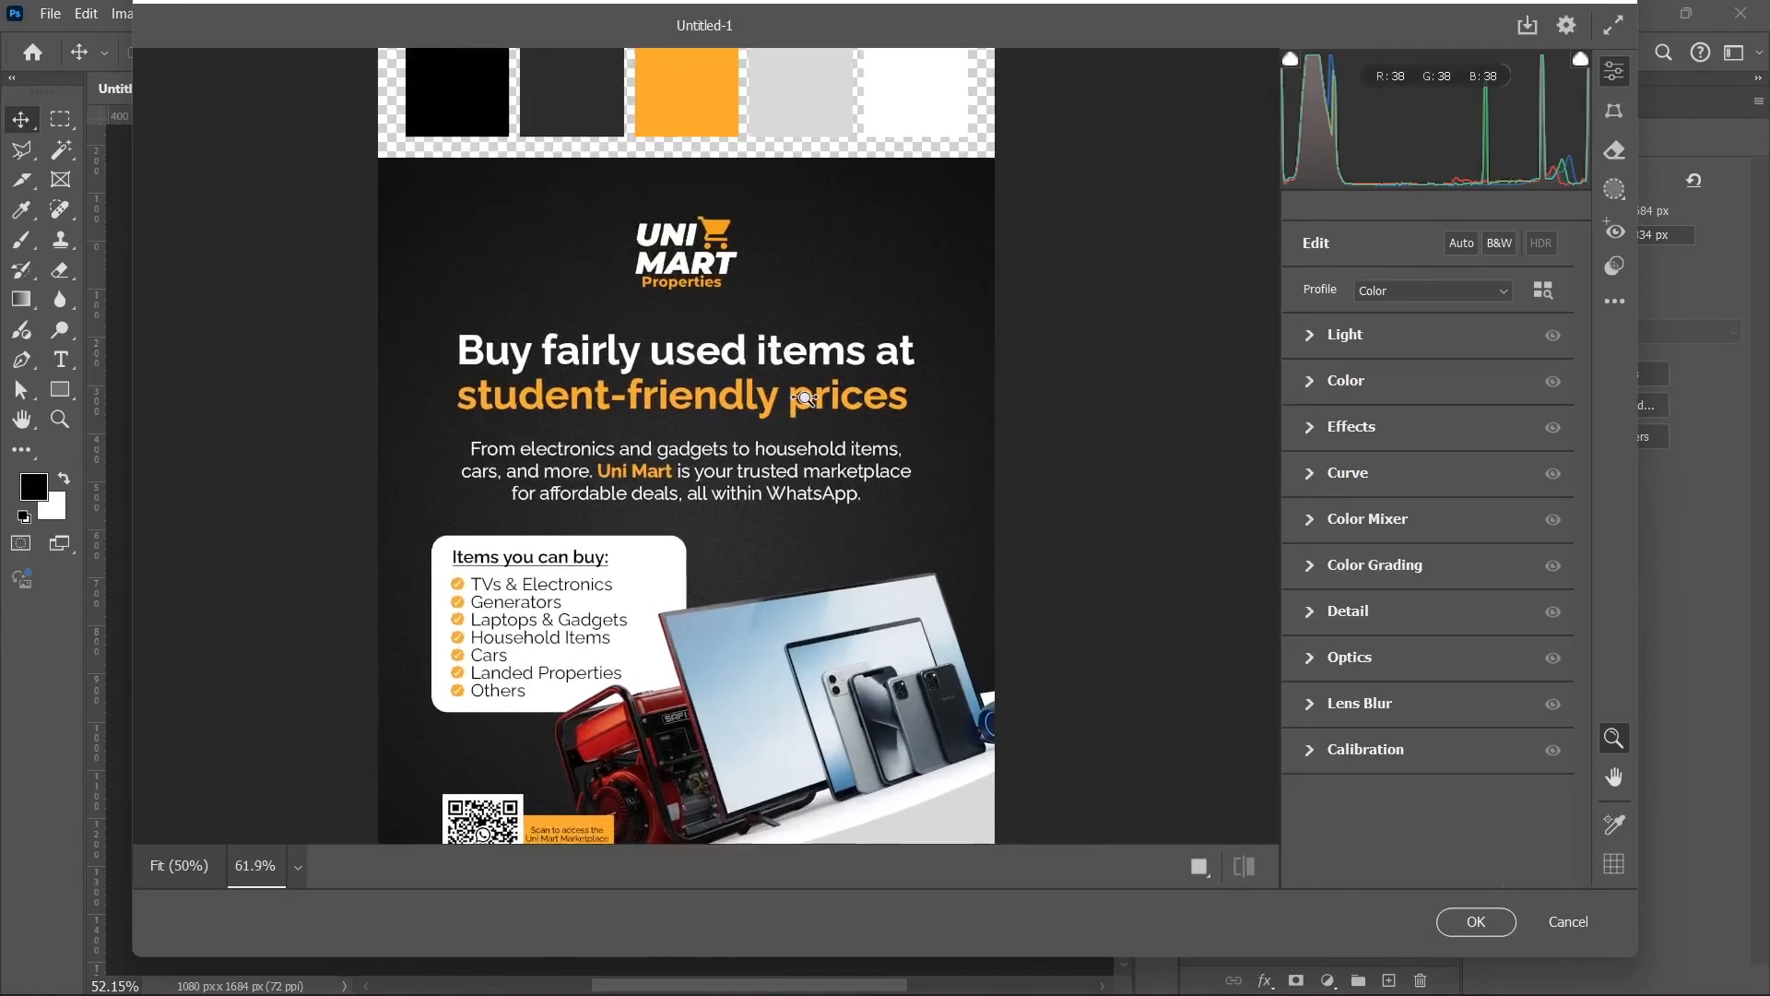
pyautogui.moveTo(657, 533); pyautogui.dragTo(663, 526)
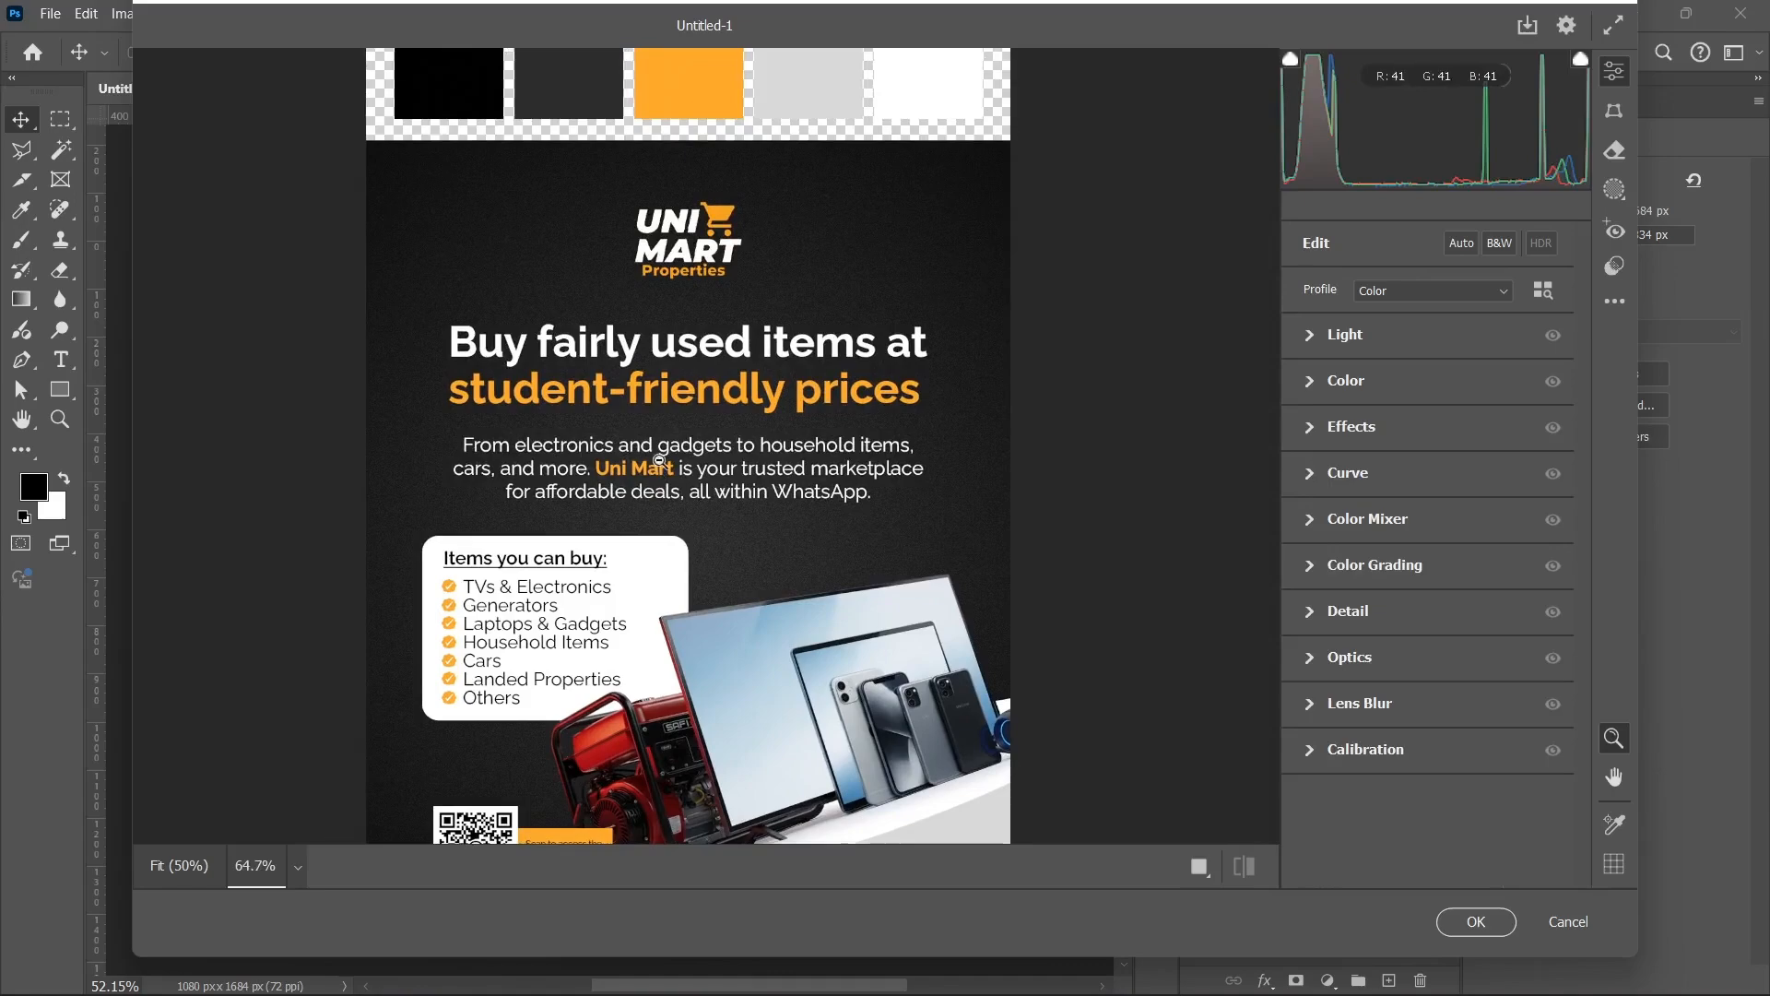